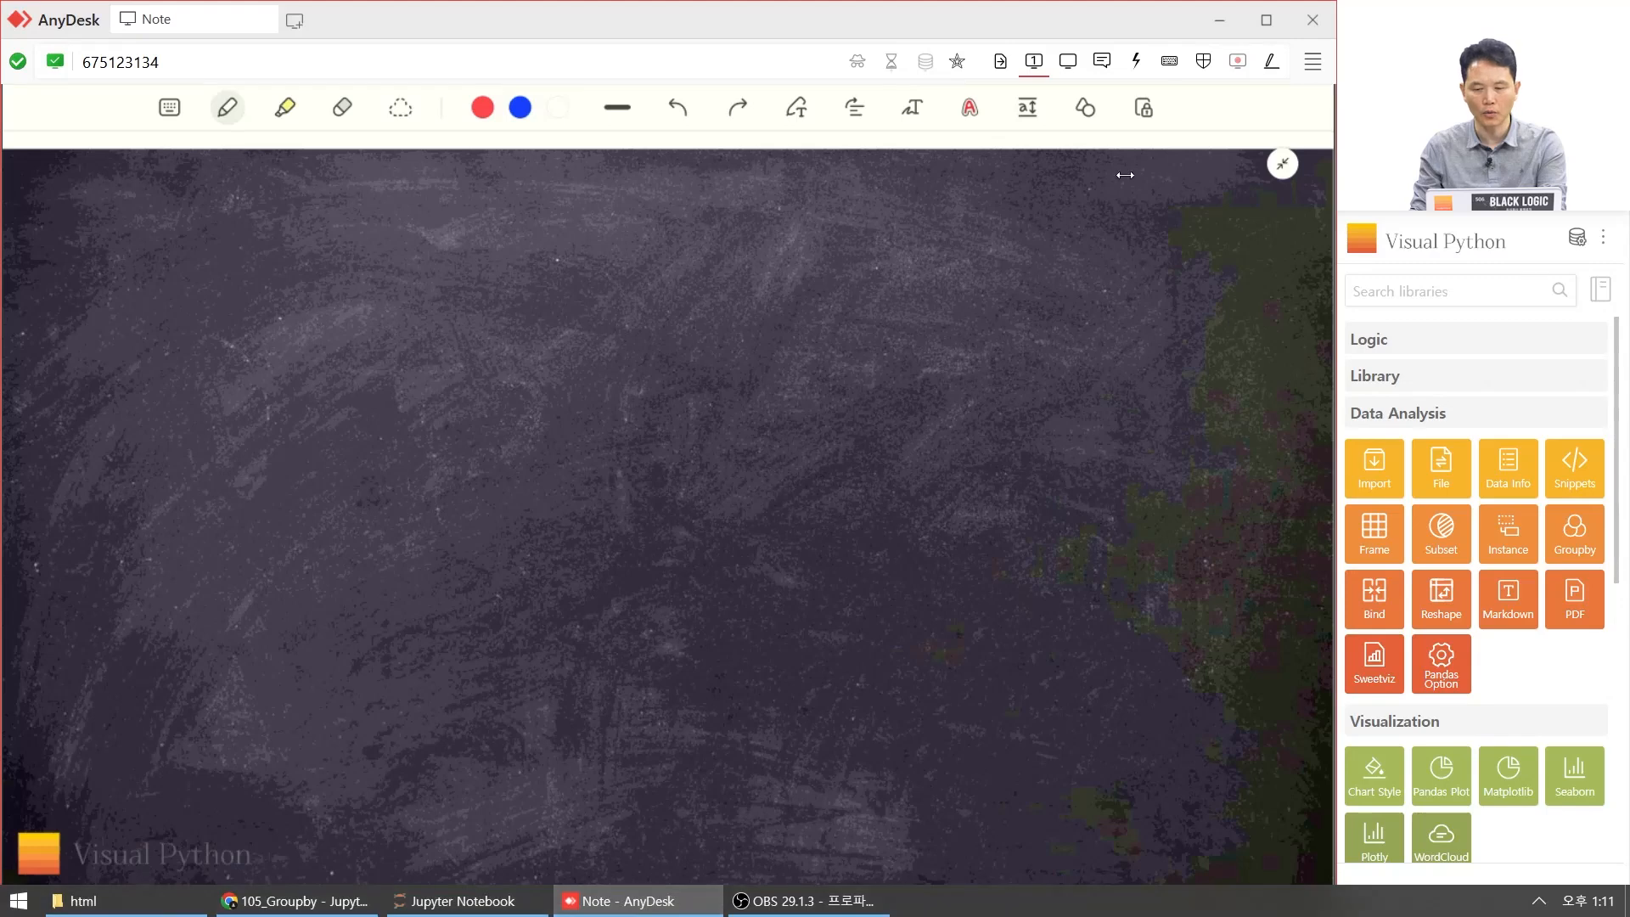
- Hand-draw a table grid with three columns and six rows on the blank board
left_click_drag(198, 185, 203, 786)
mouse_move(239, 185)
left_mouse_down()
mouse_move(636, 346)
mouse_move(641, 803)
left_mouse_up()
left_click_drag(249, 771, 618, 779)
left_click_drag(326, 202, 347, 794)
left_click_drag(216, 266, 630, 282)
left_click_drag(465, 181, 487, 752)
left_click_drag(264, 373, 652, 380)
left_click_drag(246, 456, 652, 457)
left_click_drag(246, 545, 622, 555)
left_click_drag(232, 655, 673, 668)
left_click_drag(204, 364, 264, 363)
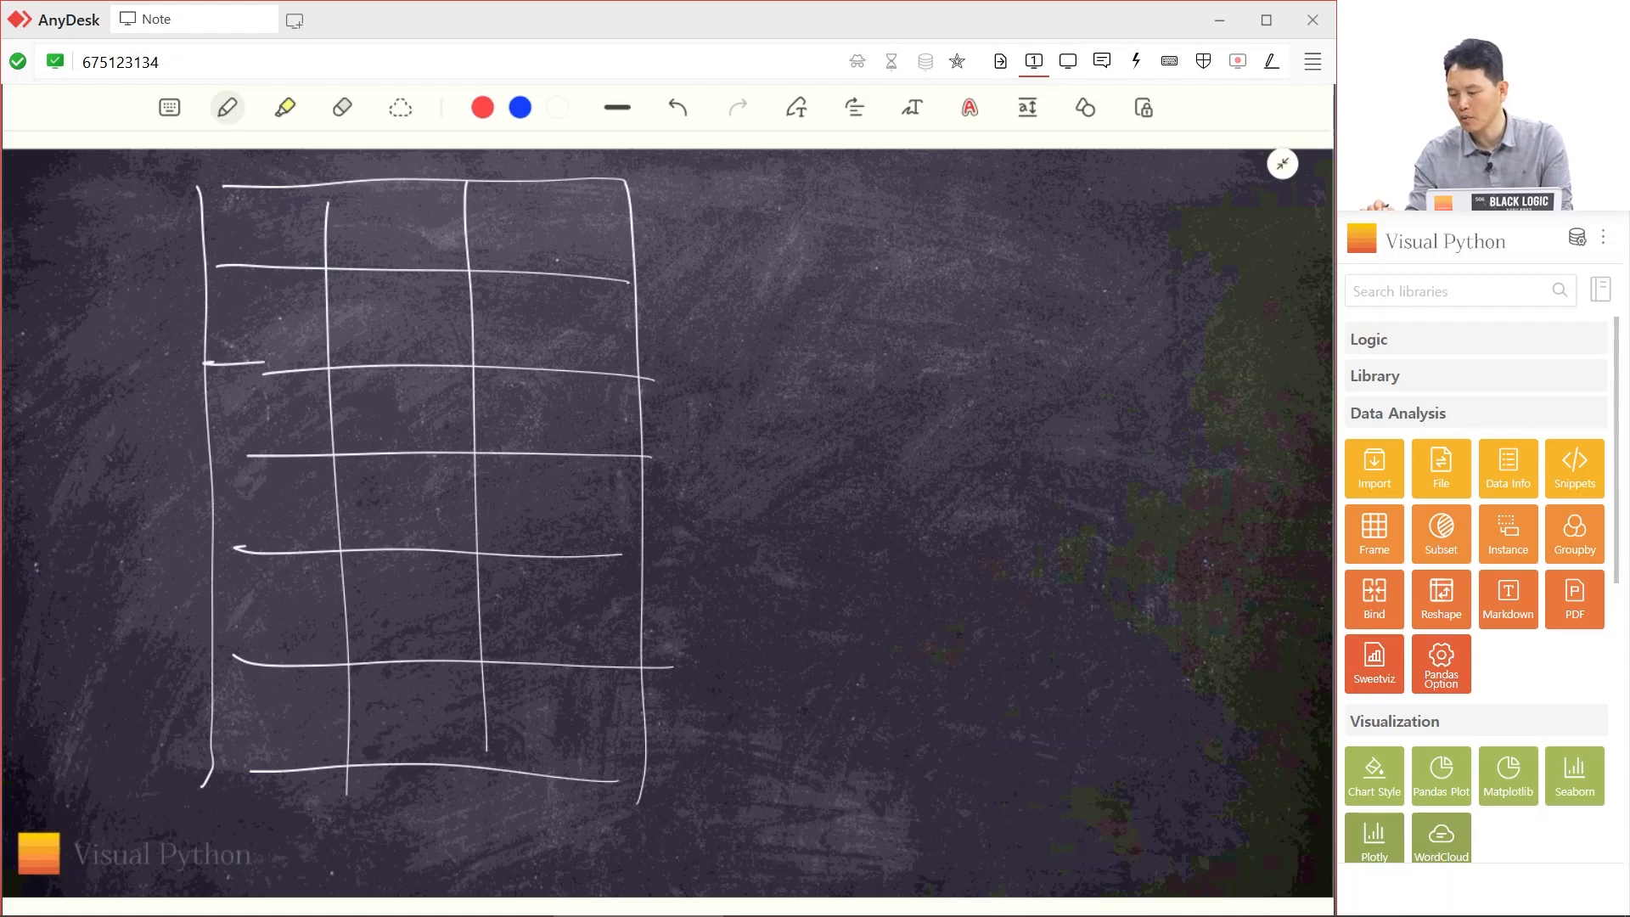
- Write 지역 as the first column's heading and 서울 in the row below it
left_click_drag(209, 212, 235, 237)
left_click_drag(253, 183, 247, 276)
mouse_move(266, 212)
left_mouse_down()
mouse_move(289, 205)
mouse_move(291, 255)
left_mouse_up()
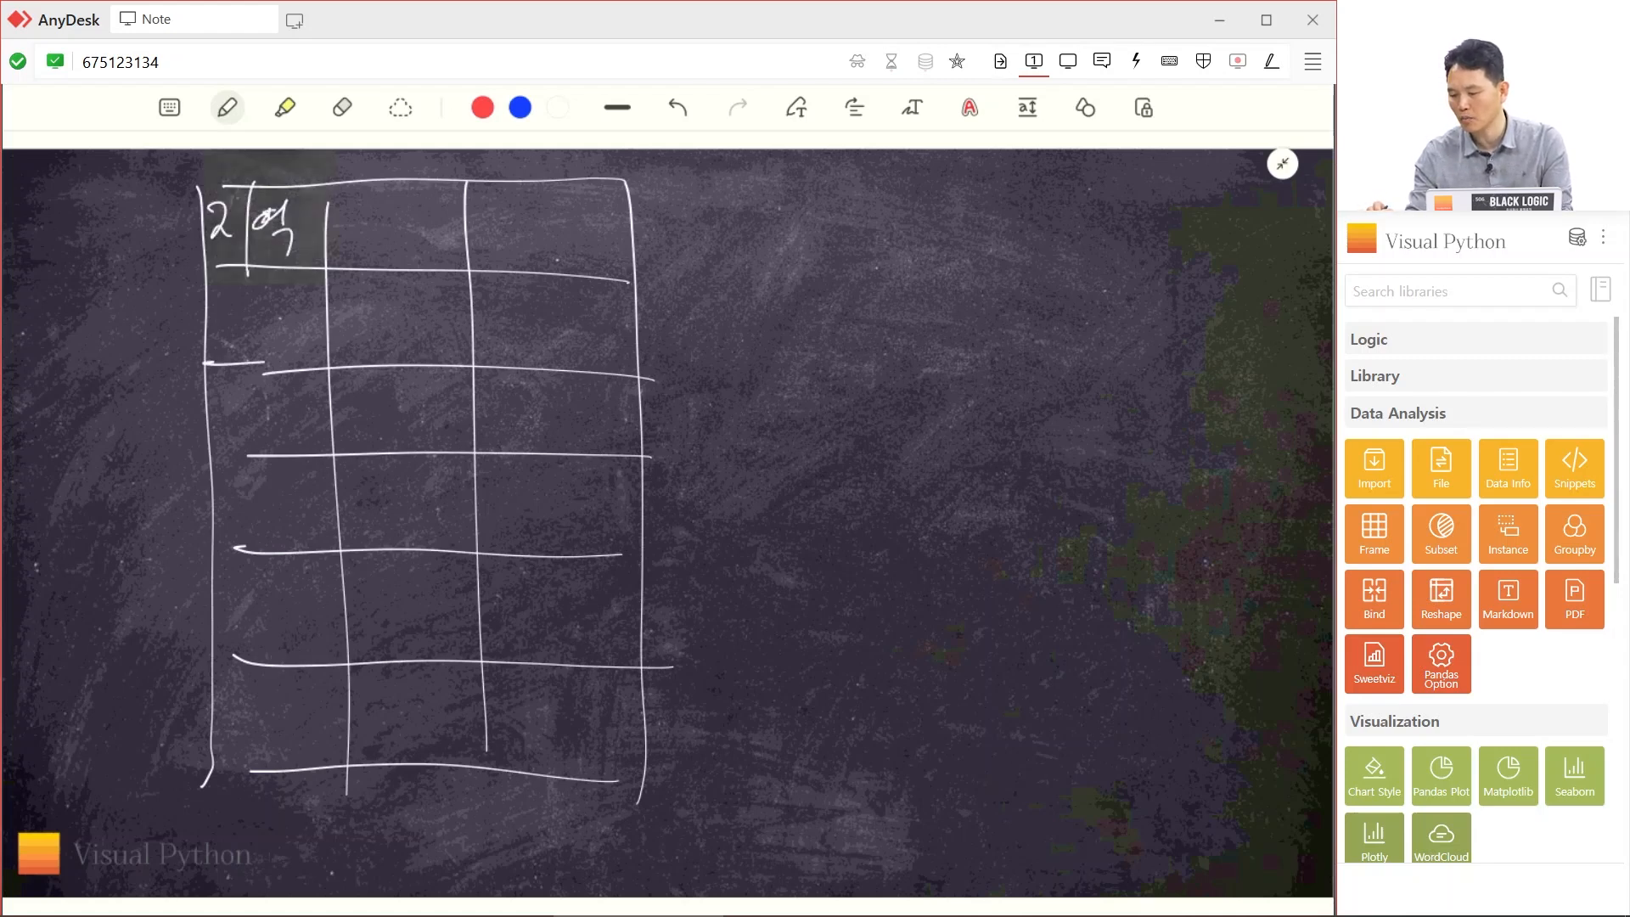
mouse_move(253, 294)
left_mouse_down()
mouse_move(238, 332)
mouse_move(273, 317)
left_mouse_up()
mouse_move(278, 291)
left_mouse_down()
mouse_move(285, 345)
mouse_move(288, 314)
left_mouse_up()
mouse_move(276, 322)
left_mouse_down()
mouse_move(312, 312)
mouse_move(317, 353)
left_mouse_up()
- Write 경기 and 충청 in the next two rows of the first column and continue it with dots
left_click_drag(238, 397, 241, 417)
mouse_move(252, 405)
left_mouse_down()
mouse_move(269, 412)
mouse_move(264, 446)
left_mouse_up()
left_click_drag(284, 408, 306, 430)
left_click_drag(244, 478, 245, 503)
left_click_drag(253, 490, 274, 503)
left_click_drag(254, 507, 290, 546)
mouse_move(302, 497)
left_mouse_down()
mouse_move(323, 530)
mouse_move(307, 521)
left_mouse_up()
left_click(270, 572)
left_click(273, 589)
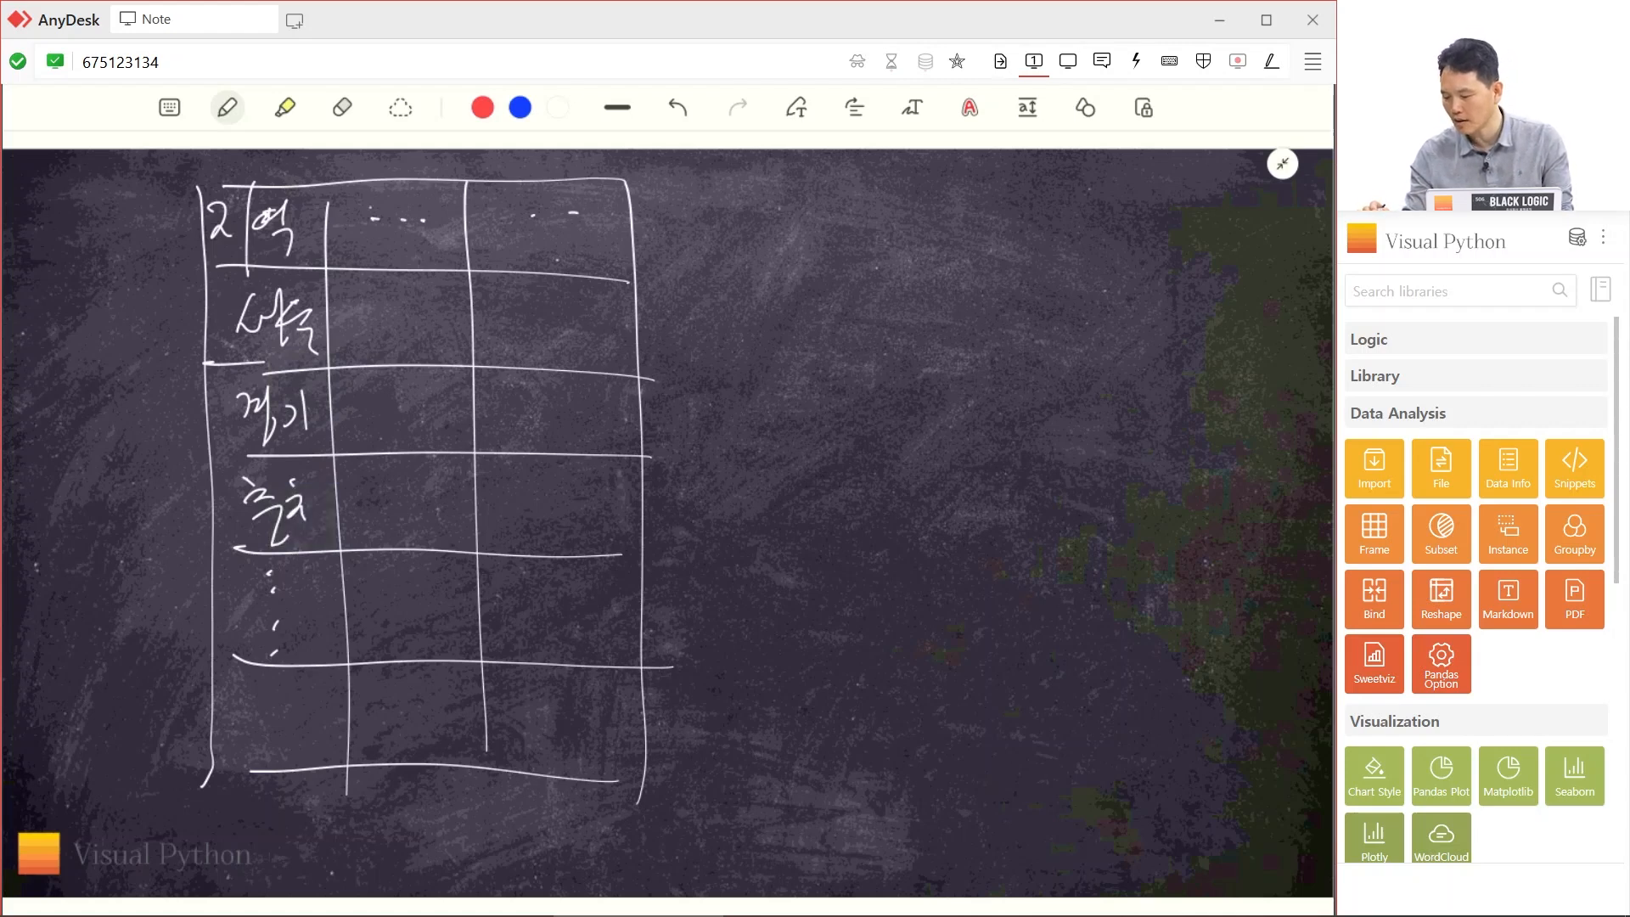
- Write 시군 as the heading of the second column
left_click_drag(371, 206, 355, 236)
left_click_drag(366, 219, 378, 234)
left_click_drag(382, 201, 382, 266)
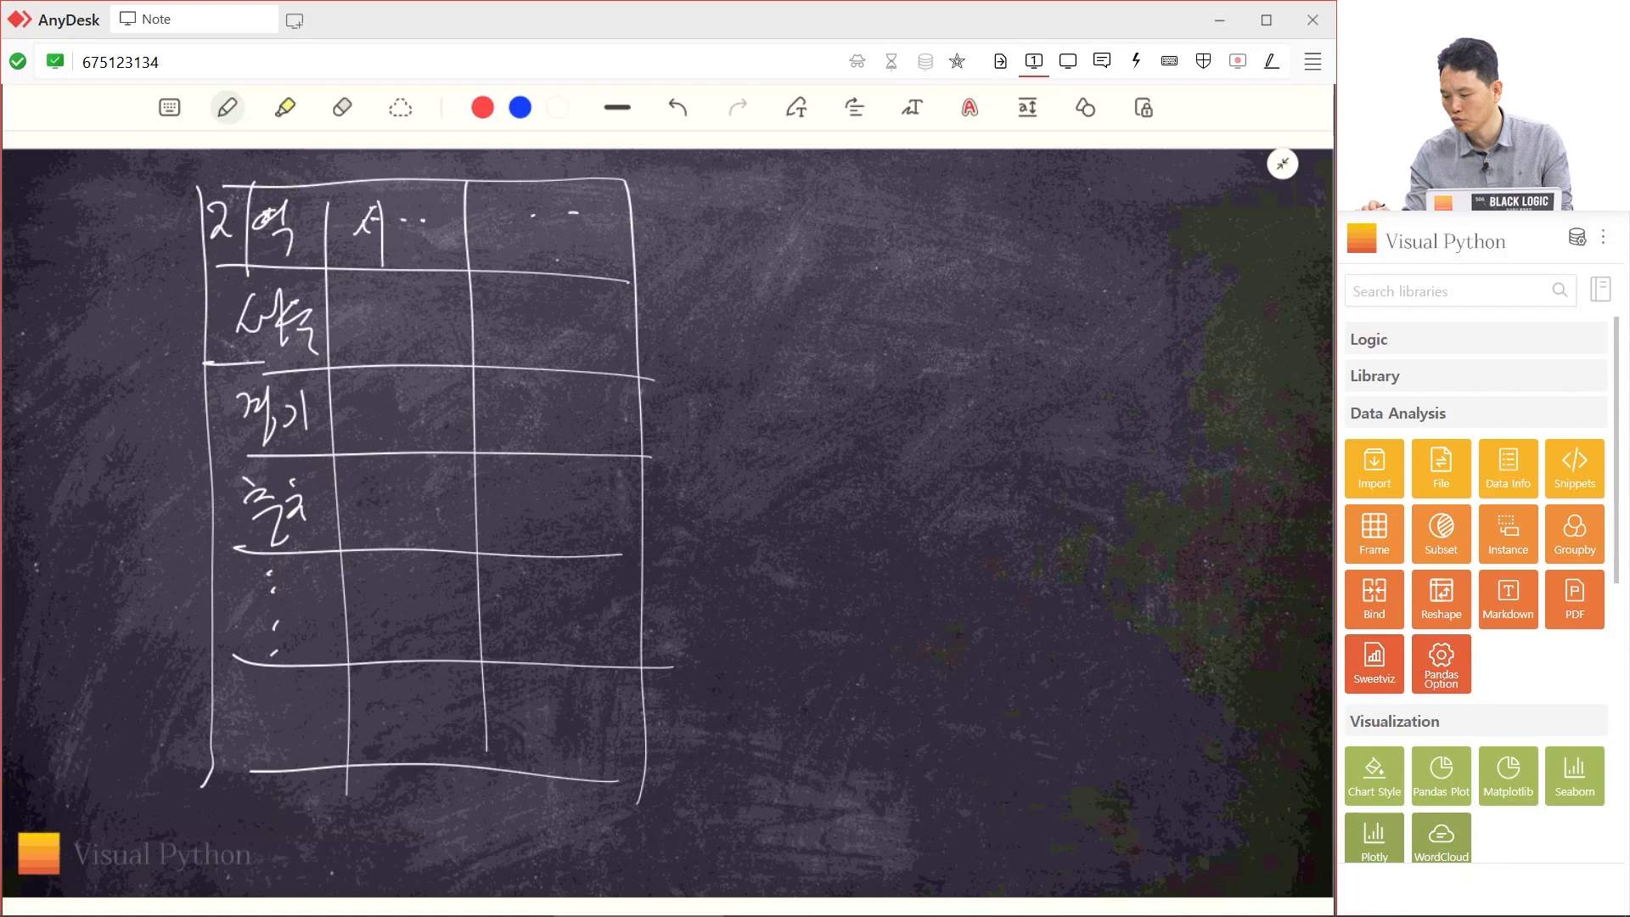
left_click_drag(406, 204, 438, 248)
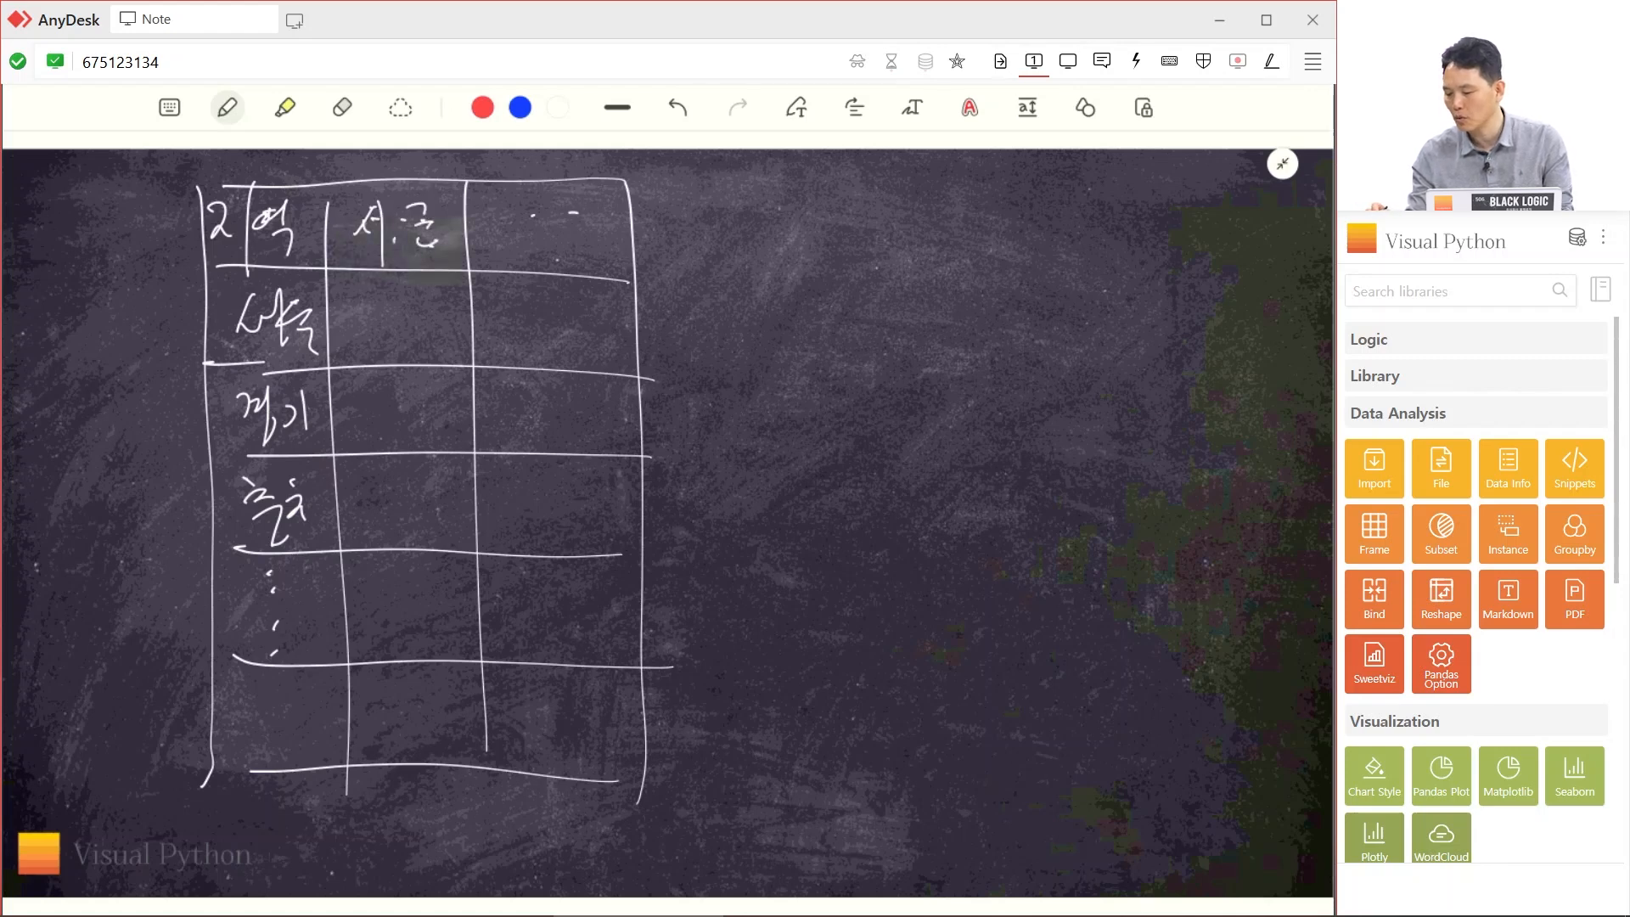
- Split the 서울 row into sub-rows with three horizontal lines across the second and third columns and mark placeholder entries
left_click_drag(329, 296, 643, 291)
left_click_drag(326, 321, 646, 310)
left_click_drag(329, 350, 651, 343)
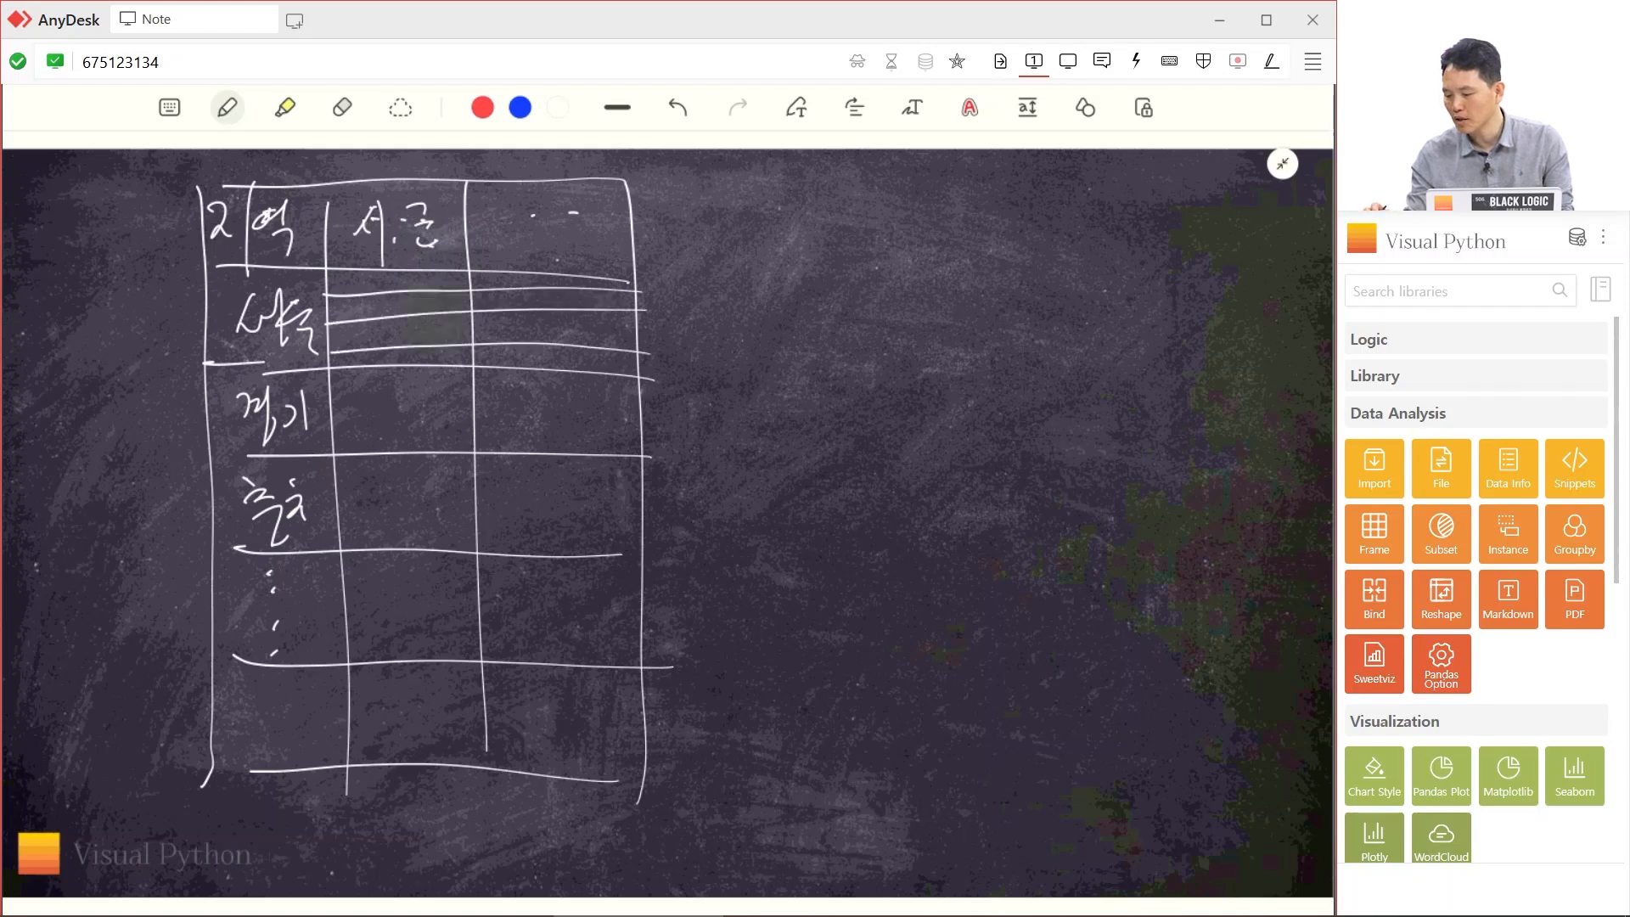
left_click_drag(359, 278, 387, 274)
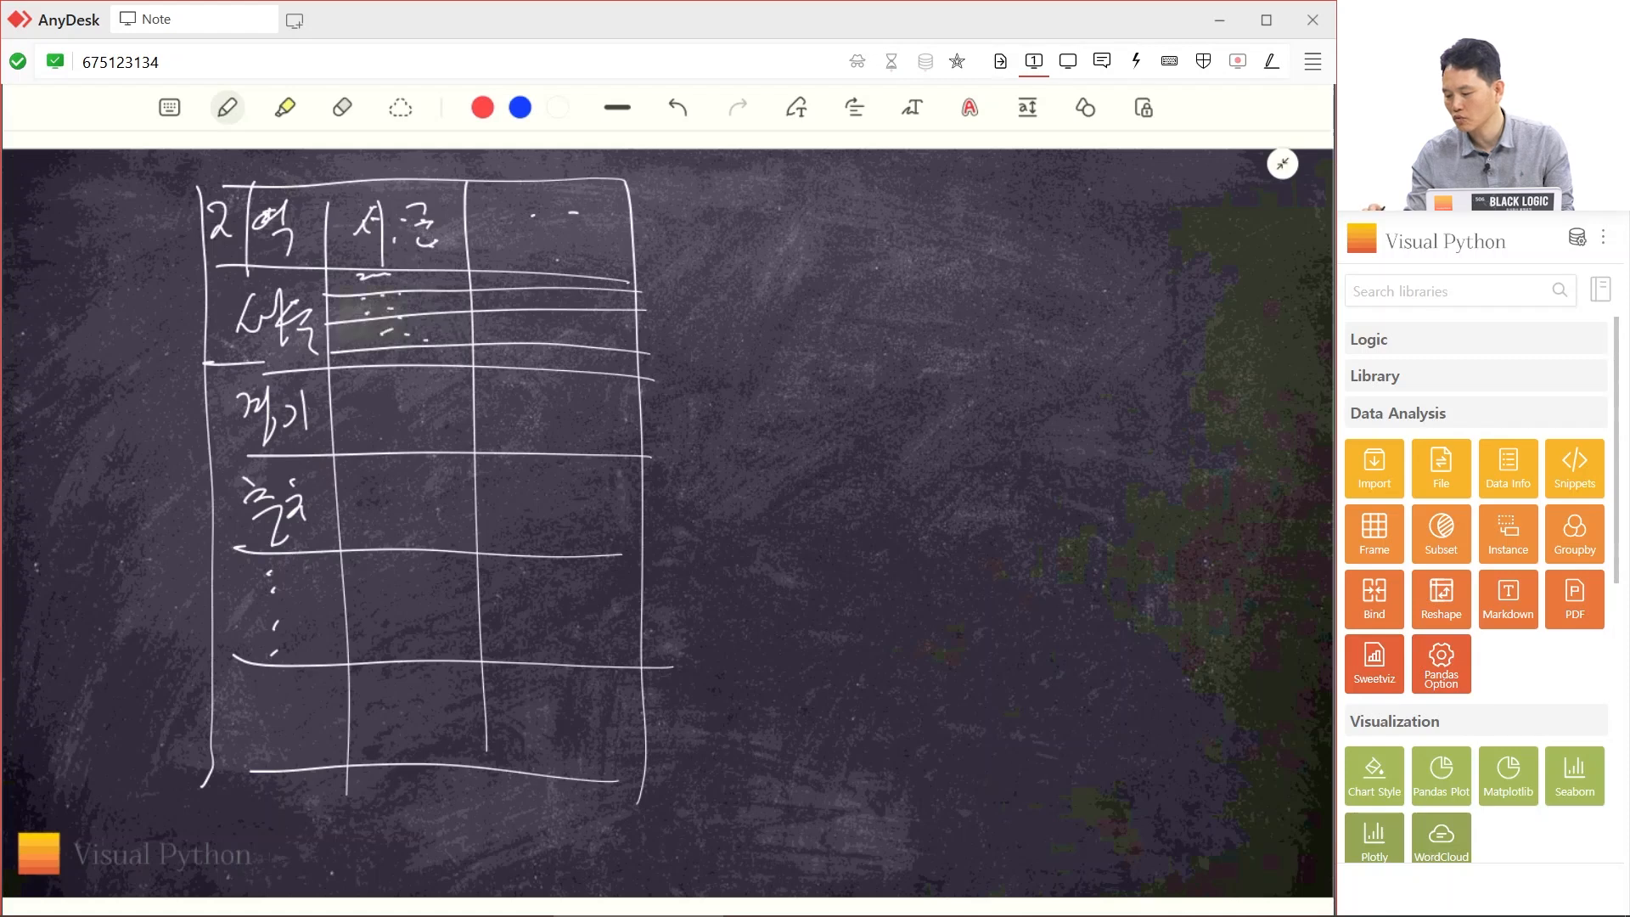
- Extend the 서울 dividing lines into the first column, split the 경기 row likewise, and add a region entry for the first sub-row
mouse_move(216, 295)
left_mouse_down()
mouse_move(408, 291)
mouse_move(326, 316)
mouse_move(372, 311)
left_mouse_up()
mouse_move(219, 331)
left_mouse_down()
mouse_move(382, 328)
mouse_move(260, 343)
left_mouse_up()
mouse_move(211, 401)
left_mouse_down()
mouse_move(632, 403)
mouse_move(642, 419)
left_mouse_up()
left_click_drag(253, 433, 555, 444)
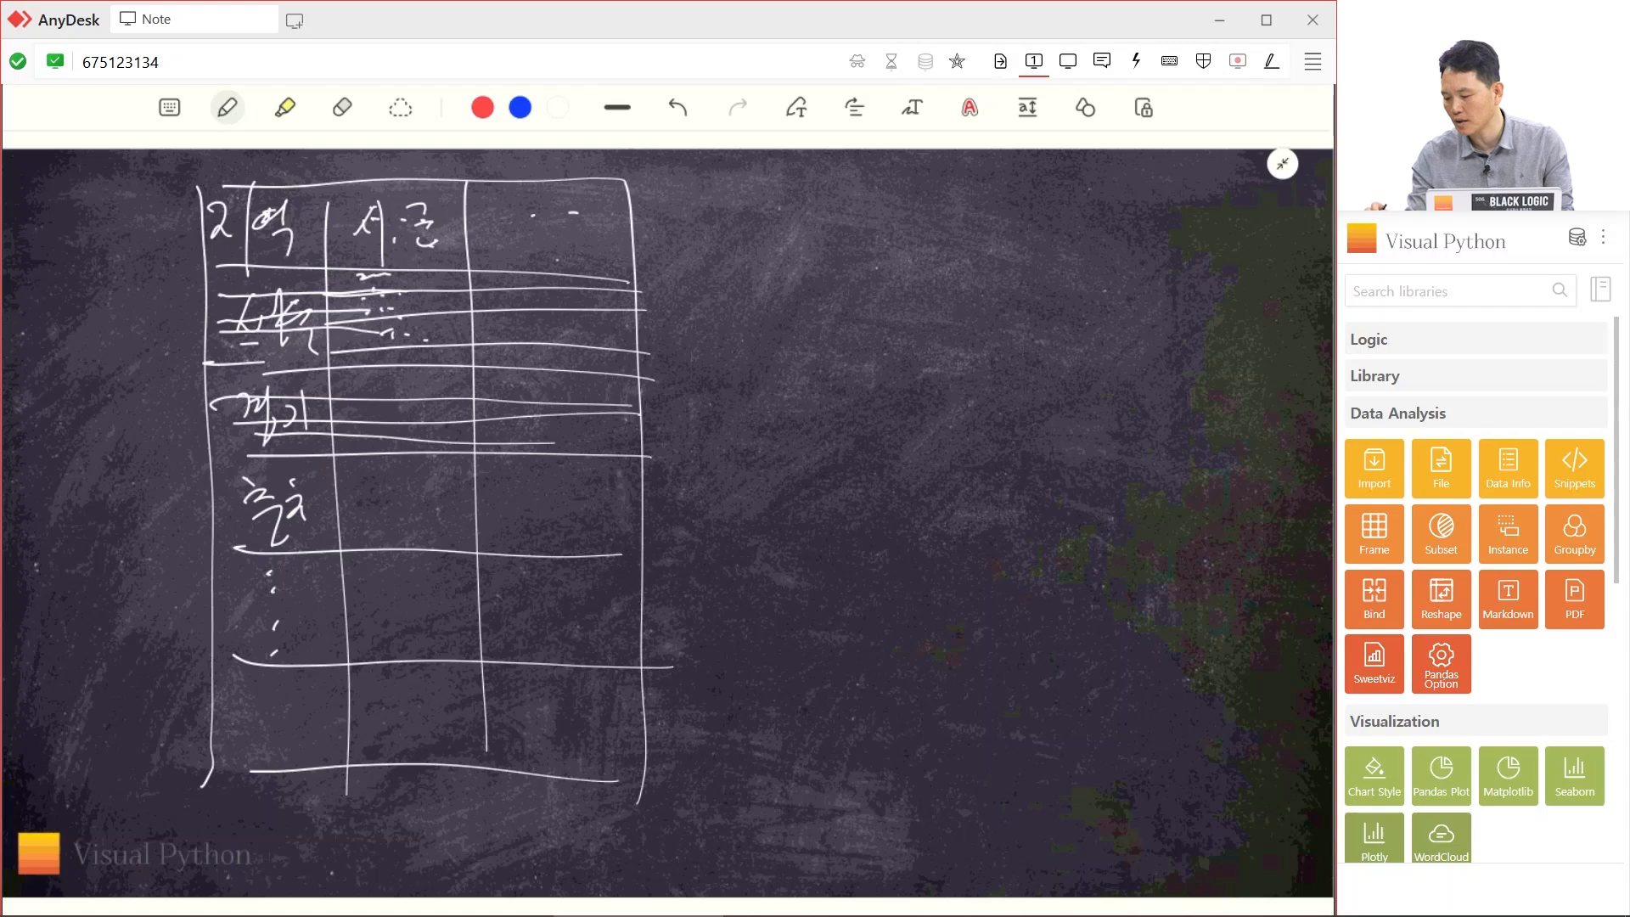
mouse_move(237, 265)
left_mouse_down()
mouse_move(255, 293)
mouse_move(274, 278)
mouse_move(280, 304)
left_mouse_up()
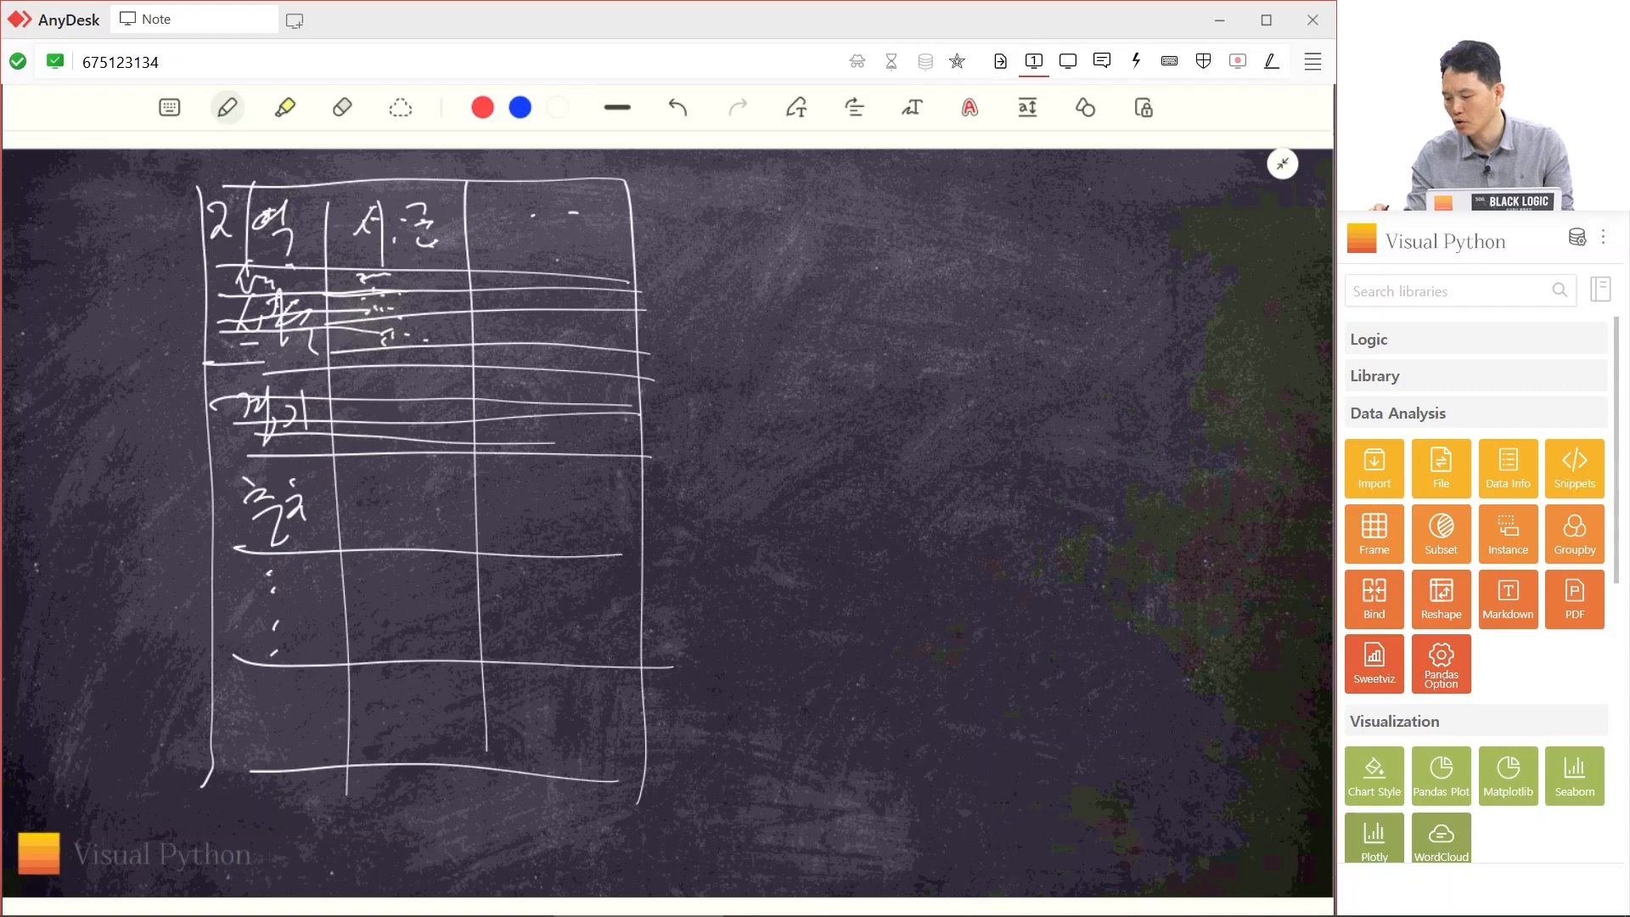
- Erase part of the table around the first column and upper rows, and switch back to the pen
left_click(342, 107)
mouse_move(212, 321)
left_mouse_down()
mouse_move(295, 291)
mouse_move(247, 205)
mouse_move(261, 405)
left_mouse_up()
left_click(227, 107)
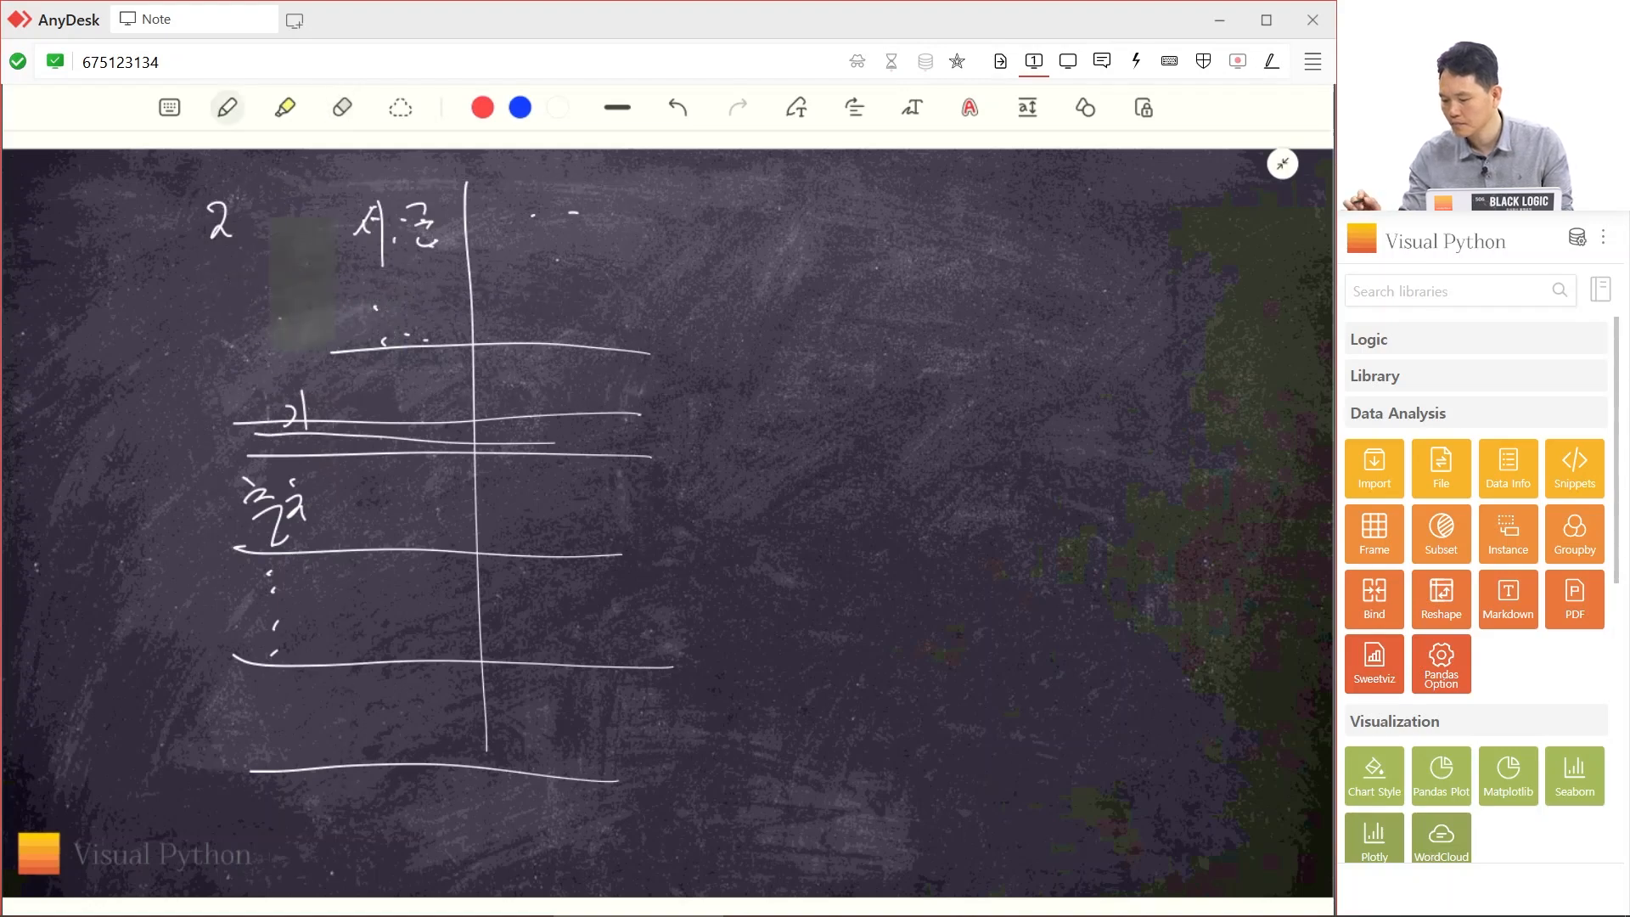
- Draw a new three-column table grid with a header row and several data rows on a blank part of the note
scroll(668, 523, "down", 9)
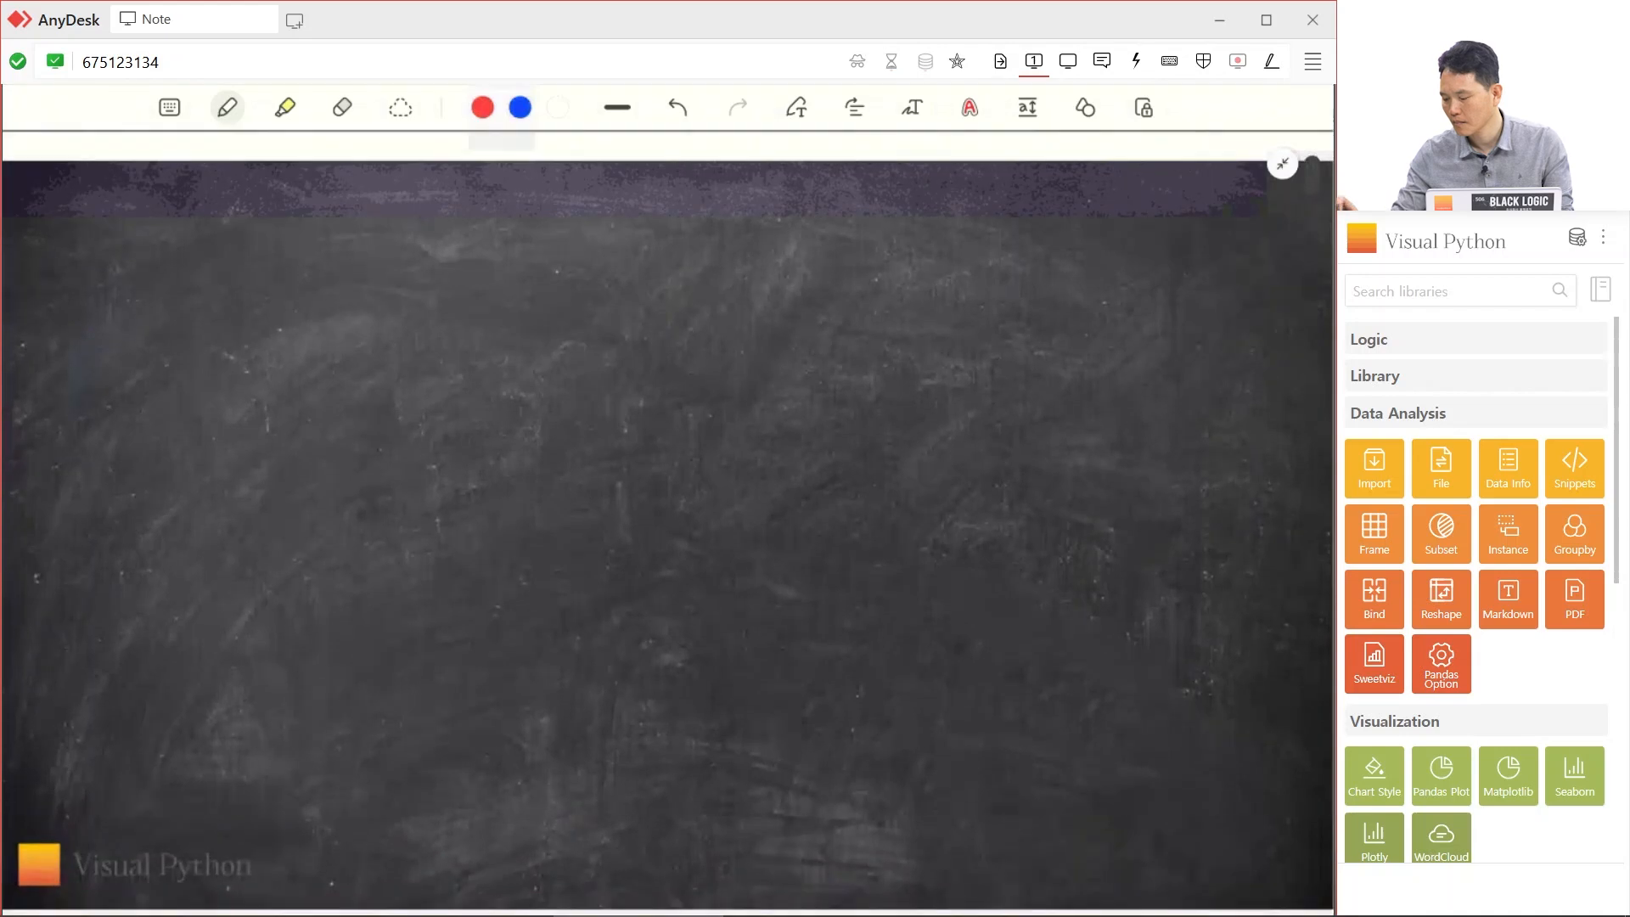
mouse_move(180, 223)
left_mouse_down()
mouse_move(173, 858)
mouse_move(464, 182)
mouse_move(602, 183)
left_mouse_up()
left_click_drag(590, 194, 591, 830)
mouse_move(197, 795)
left_mouse_down()
mouse_move(351, 781)
mouse_move(614, 798)
left_mouse_up()
left_click_drag(175, 270, 611, 269)
left_click_drag(164, 355, 586, 337)
left_click_drag(207, 413, 617, 404)
left_click_drag(184, 498, 568, 485)
left_click_drag(181, 583, 591, 577)
left_click_drag(271, 200, 300, 799)
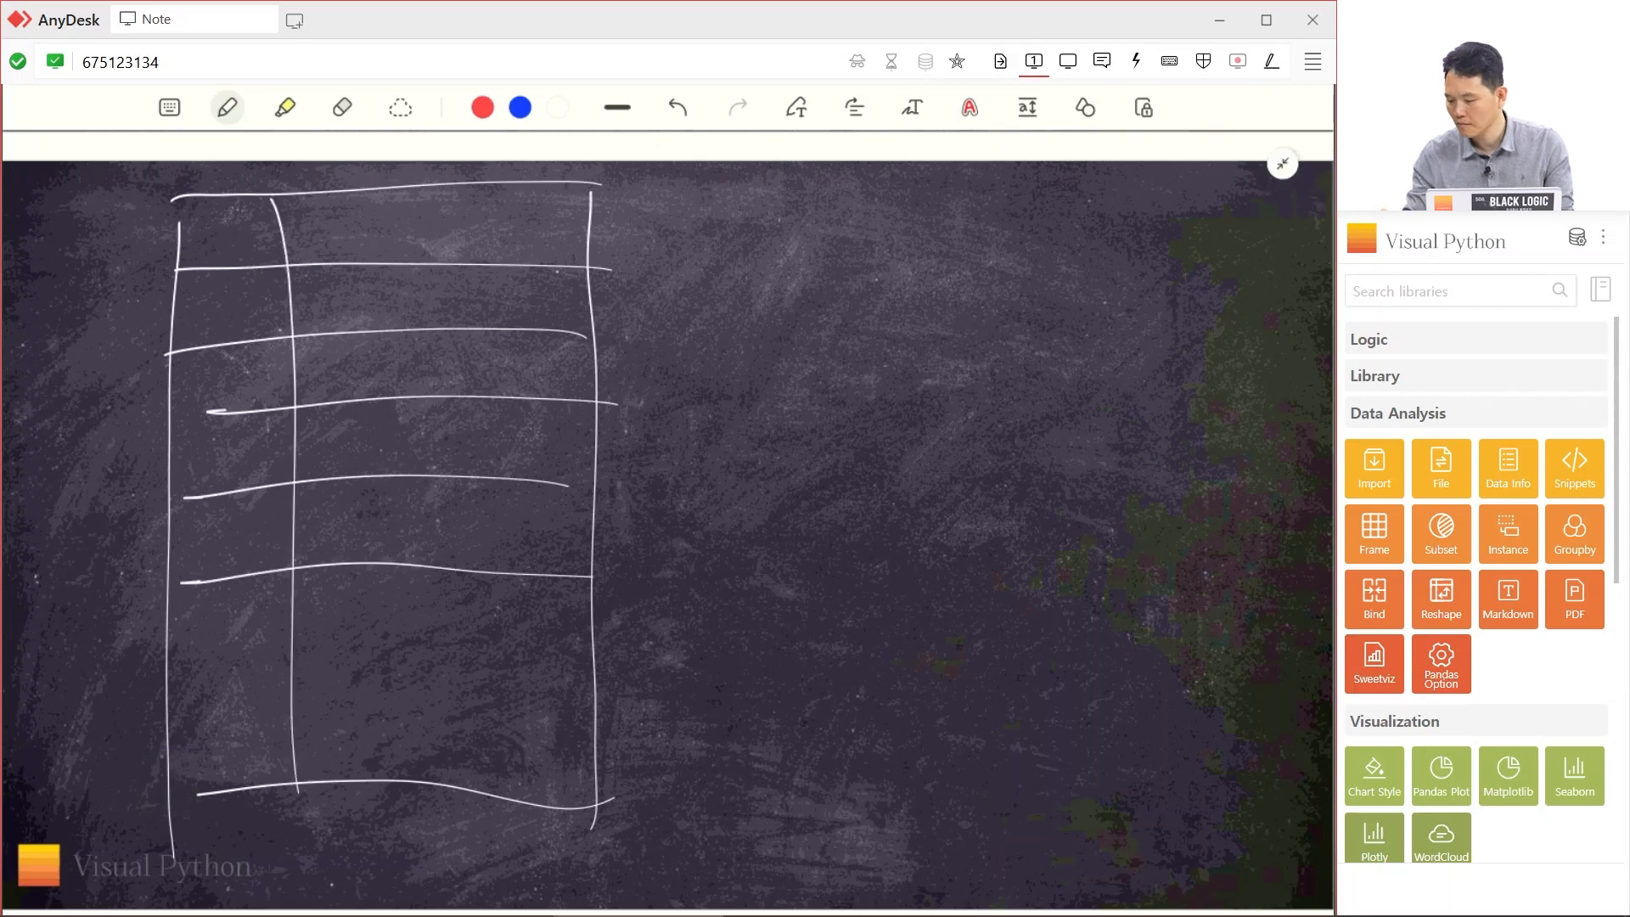
left_click_drag(397, 200, 425, 817)
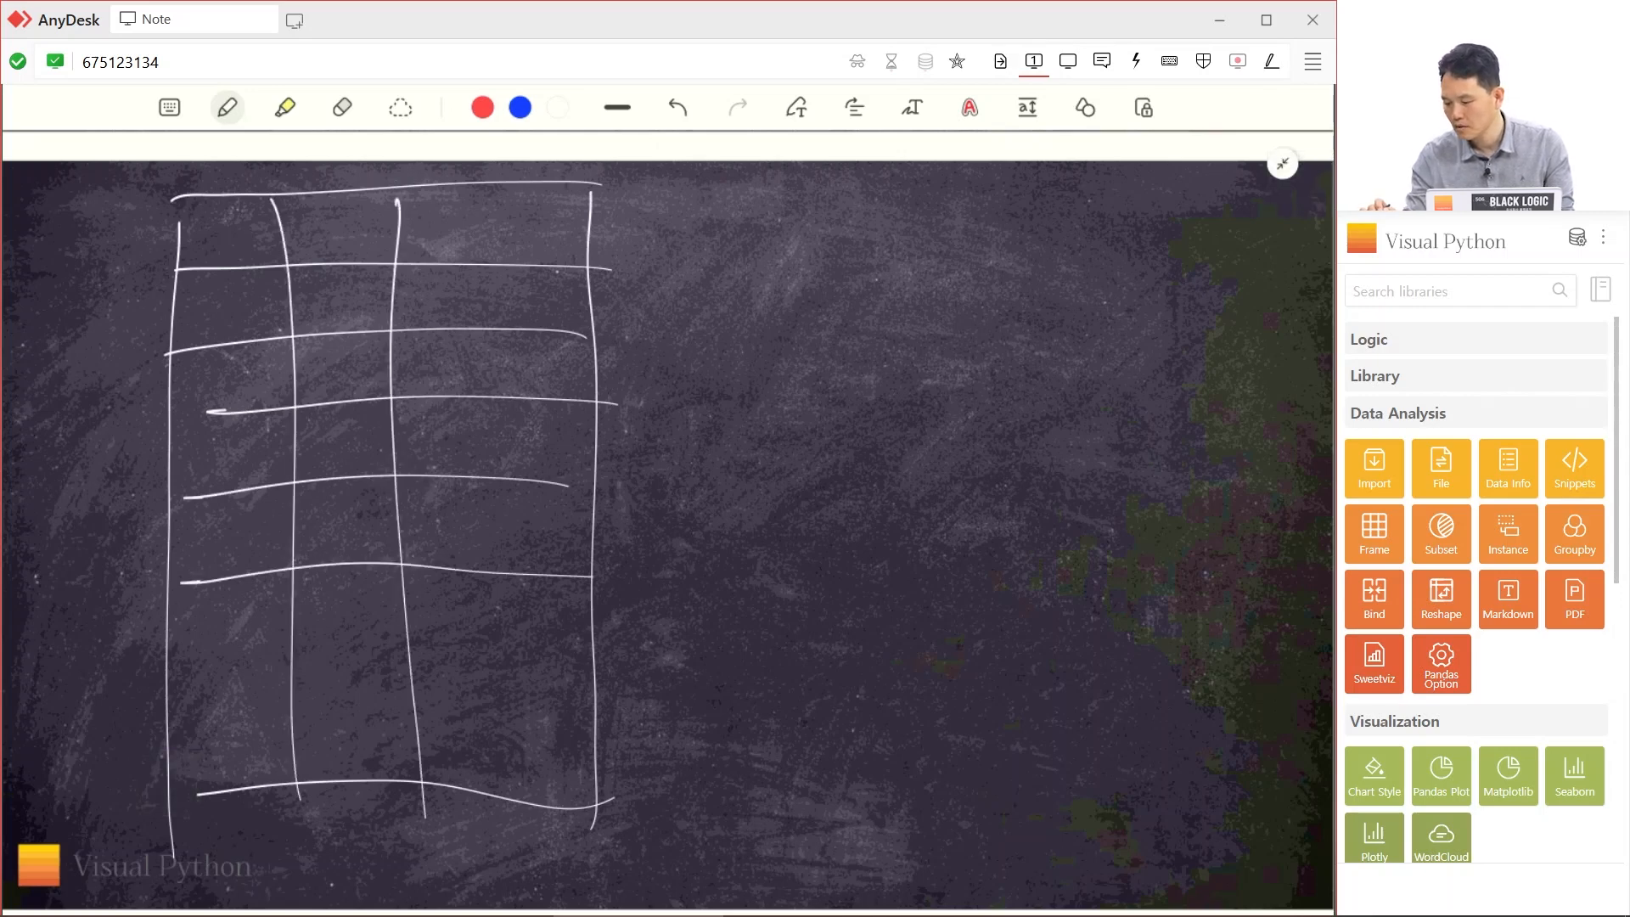
- Write 서울 and 강서 in the first data row of the new table
mouse_move(211, 282)
left_mouse_down()
mouse_move(190, 316)
mouse_move(215, 316)
left_mouse_up()
mouse_move(223, 285)
left_mouse_down()
mouse_move(231, 324)
mouse_move(265, 294)
left_mouse_up()
left_click_drag(246, 304, 287, 322)
left_click_drag(304, 281, 328, 323)
mouse_move(338, 281)
left_mouse_down()
mouse_move(326, 321)
mouse_move(355, 294)
left_mouse_up()
left_click_drag(366, 283, 371, 335)
- Write 서울 and 강동 in the second data row
mouse_move(211, 348)
left_mouse_down()
mouse_move(189, 382)
mouse_move(212, 382)
left_mouse_up()
mouse_move(227, 352)
left_mouse_down()
mouse_move(241, 397)
mouse_move(257, 356)
left_mouse_up()
left_click_drag(248, 363, 278, 360)
left_click_drag(253, 370, 287, 396)
mouse_move(305, 354)
left_mouse_down()
mouse_move(307, 379)
mouse_move(334, 369)
left_mouse_up()
left_click_drag(333, 360, 343, 355)
left_click_drag(327, 373, 367, 360)
left_click_drag(360, 360, 378, 377)
- Write 서울 and 강남 in the third data row
mouse_move(214, 418)
left_mouse_down()
mouse_move(194, 456)
mouse_move(260, 458)
left_mouse_up()
left_click_drag(231, 435, 267, 477)
mouse_move(247, 406)
left_mouse_down()
mouse_move(247, 501)
mouse_move(261, 428)
left_mouse_up()
left_click_drag(246, 440, 273, 480)
left_click_drag(302, 426, 314, 458)
left_click_drag(323, 433, 333, 463)
left_click_drag(338, 420, 370, 441)
left_click_drag(348, 445, 365, 457)
- Write 경기 and one of its cities in the fourth data row
left_click_drag(197, 520, 223, 514)
left_click_drag(219, 517, 195, 559)
mouse_move(214, 534)
left_mouse_down()
mouse_move(233, 553)
mouse_move(248, 533)
left_mouse_up()
mouse_move(248, 514)
left_mouse_down()
mouse_move(248, 563)
mouse_move(270, 562)
left_mouse_up()
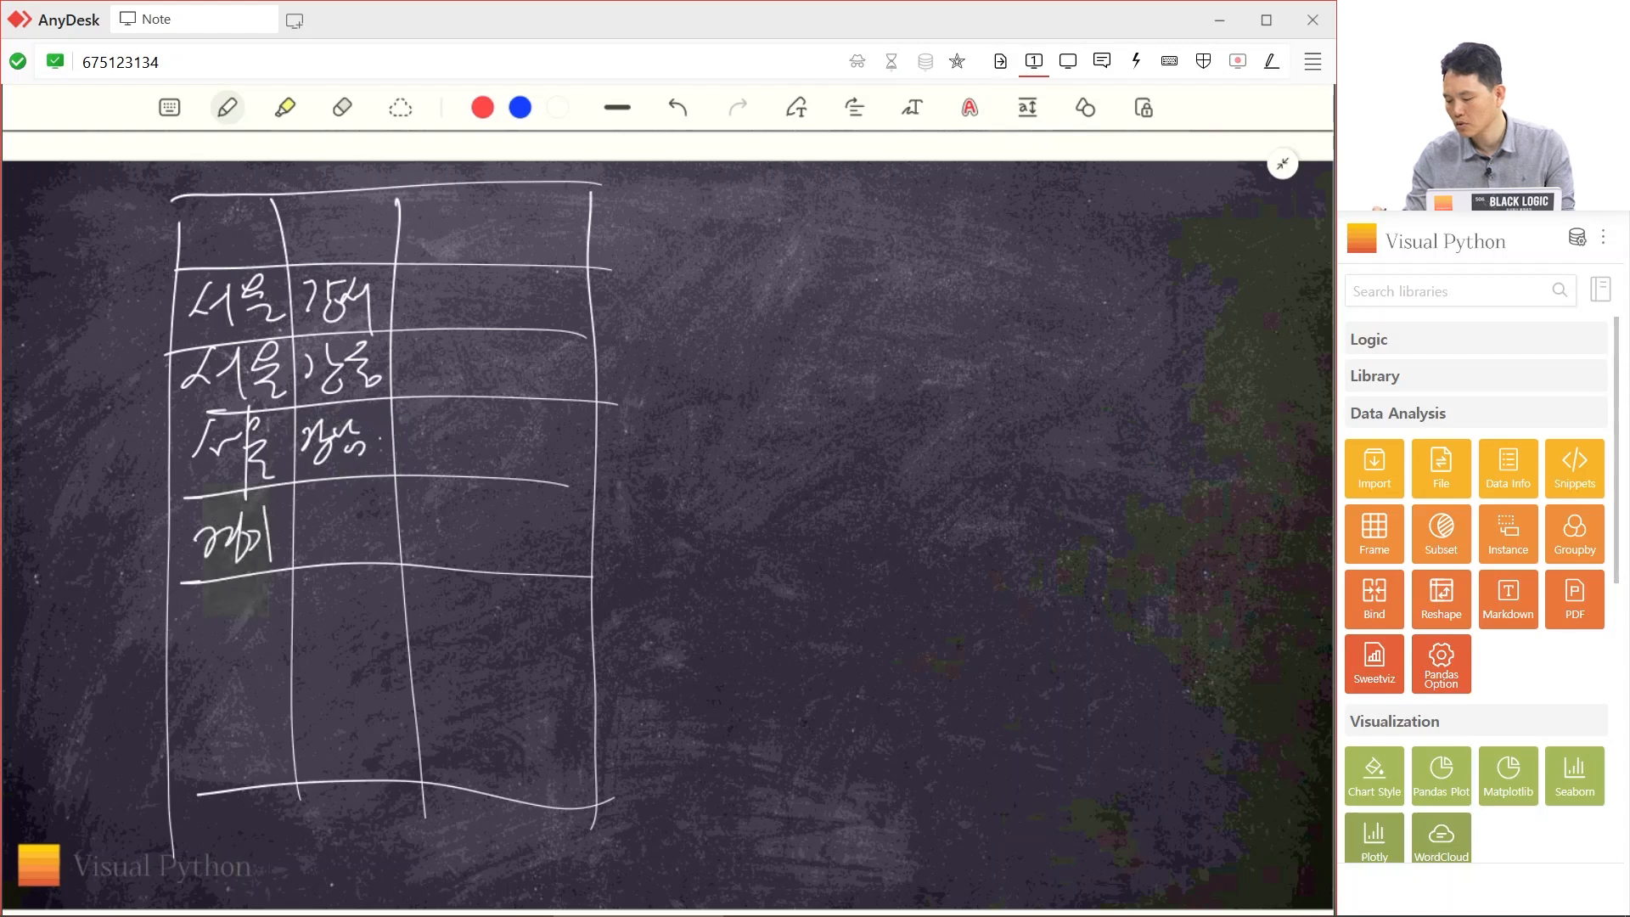
left_click_drag(321, 506, 311, 536)
left_click_drag(322, 515, 350, 544)
left_click_drag(355, 508, 373, 534)
left_click_drag(366, 533, 389, 537)
- Add another row line, write 경기 and 수원 in the fifth data row, and continue the column with marks below
left_click_drag(165, 648, 711, 620)
left_click_drag(207, 587, 248, 609)
mouse_move(264, 577)
left_mouse_down()
mouse_move(266, 629)
mouse_move(275, 589)
left_mouse_up()
left_click_drag(282, 567, 286, 638)
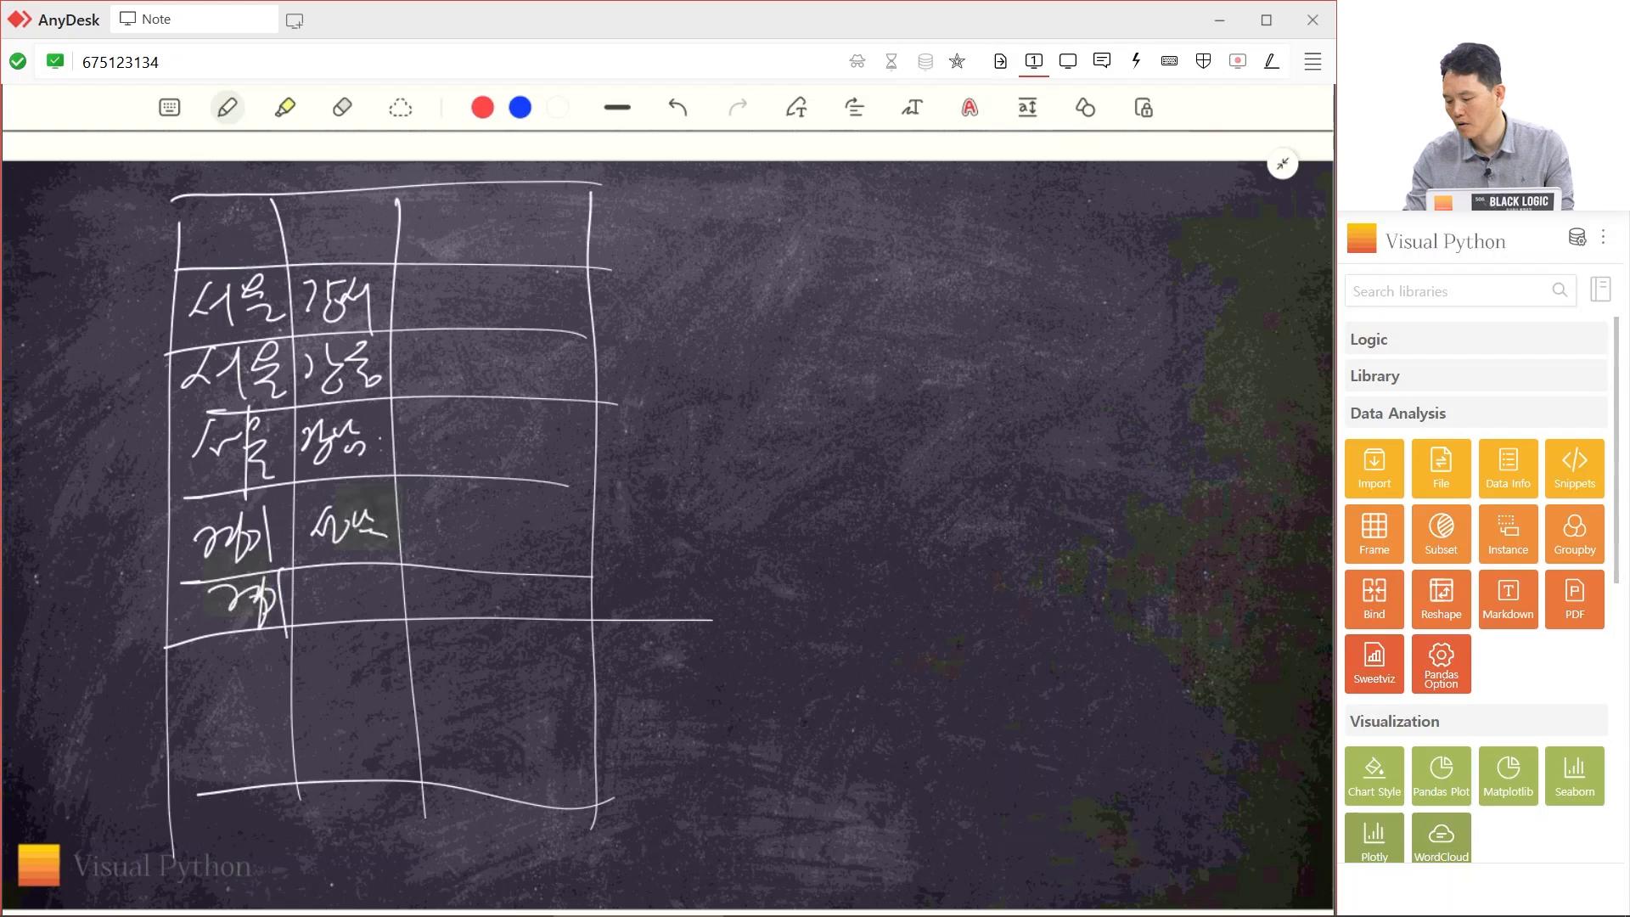
left_click_drag(325, 567, 321, 591)
left_click_drag(323, 586, 341, 629)
left_click_drag(374, 552, 392, 559)
left_click_drag(340, 578, 384, 586)
mouse_move(347, 594)
left_mouse_down()
mouse_move(377, 616)
mouse_move(344, 681)
left_mouse_up()
left_click_drag(363, 699, 358, 722)
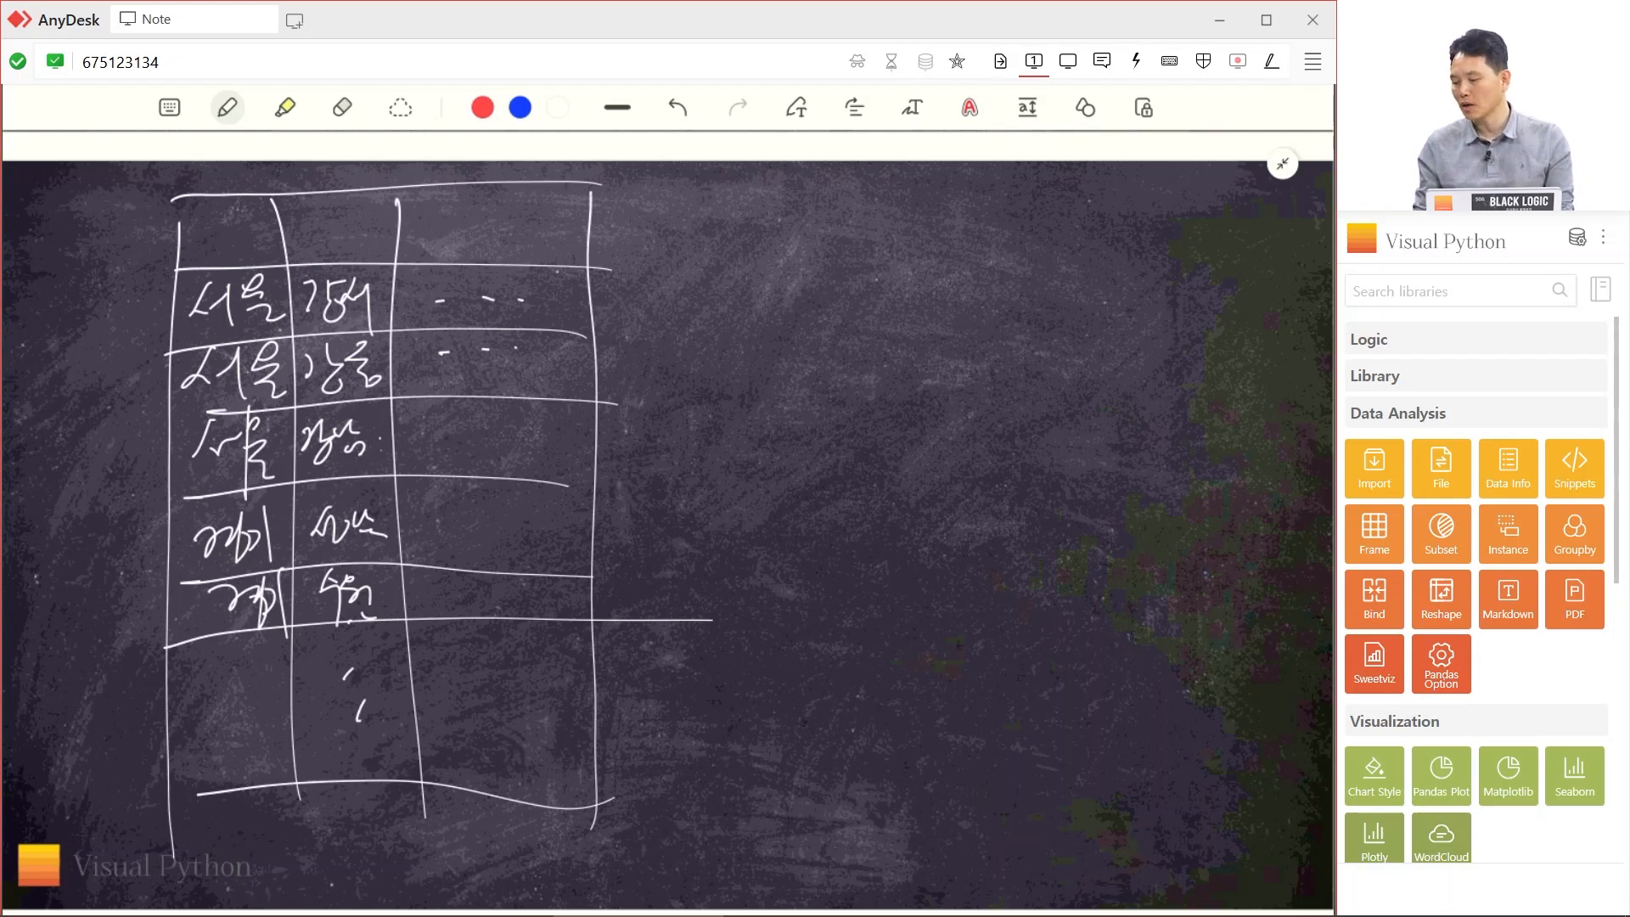
- Circle the 서울 districts and the 경기 cities as separate groups, and underline the third-column entries of the 서울 rows
mouse_move(328, 258)
left_mouse_down()
mouse_move(278, 345)
mouse_move(403, 333)
mouse_move(310, 272)
left_mouse_up()
mouse_move(347, 490)
left_mouse_down()
mouse_move(342, 681)
mouse_move(333, 490)
left_mouse_up()
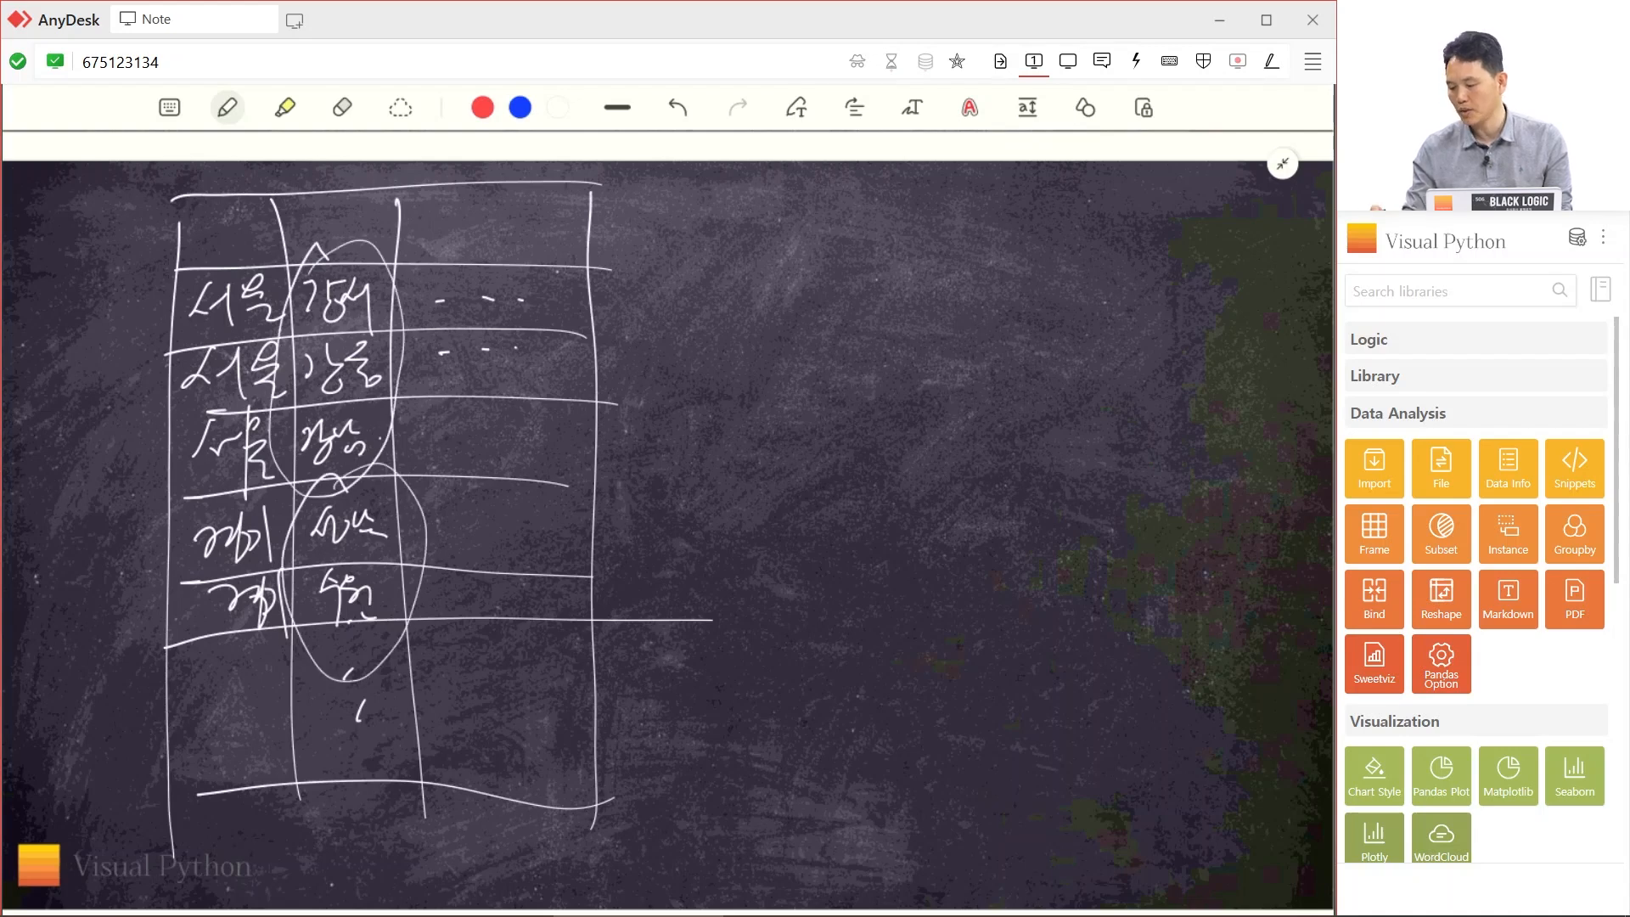
left_click_drag(451, 290, 514, 285)
left_click_drag(448, 346, 502, 338)
left_click_drag(459, 416, 506, 411)
- Bracket the three 서울 rows and draw an arrow from them to the word 평균
left_click_drag(567, 273, 564, 494)
left_click_drag(593, 348, 686, 363)
left_click_drag(663, 327, 686, 357)
mouse_move(694, 338)
left_mouse_down()
mouse_move(734, 337)
mouse_move(698, 389)
mouse_move(778, 328)
left_mouse_up()
mouse_move(776, 346)
left_mouse_down()
mouse_move(762, 414)
mouse_move(790, 349)
left_mouse_up()
mouse_move(777, 361)
left_mouse_down()
mouse_move(835, 348)
mouse_move(821, 397)
left_mouse_up()
left_click_drag(800, 395, 837, 411)
- Bracket the 경기 rows and draw an arrow from them to the word 평균
left_click_drag(567, 493, 566, 662)
mouse_move(604, 543)
left_mouse_down()
mouse_move(679, 539)
mouse_move(678, 556)
left_mouse_up()
left_click_drag(658, 526, 679, 581)
mouse_move(728, 525)
left_mouse_down()
mouse_move(777, 518)
mouse_move(745, 567)
left_mouse_up()
left_click_drag(770, 526, 766, 565)
mouse_move(738, 570)
left_mouse_down()
mouse_move(768, 567)
mouse_move(784, 536)
left_mouse_up()
mouse_move(791, 520)
left_mouse_down()
mouse_move(790, 599)
mouse_move(805, 601)
left_mouse_up()
mouse_move(817, 519)
left_mouse_down()
mouse_move(873, 513)
mouse_move(876, 545)
left_mouse_up()
mouse_move(866, 550)
left_mouse_down()
mouse_move(828, 586)
mouse_move(886, 578)
left_mouse_up()
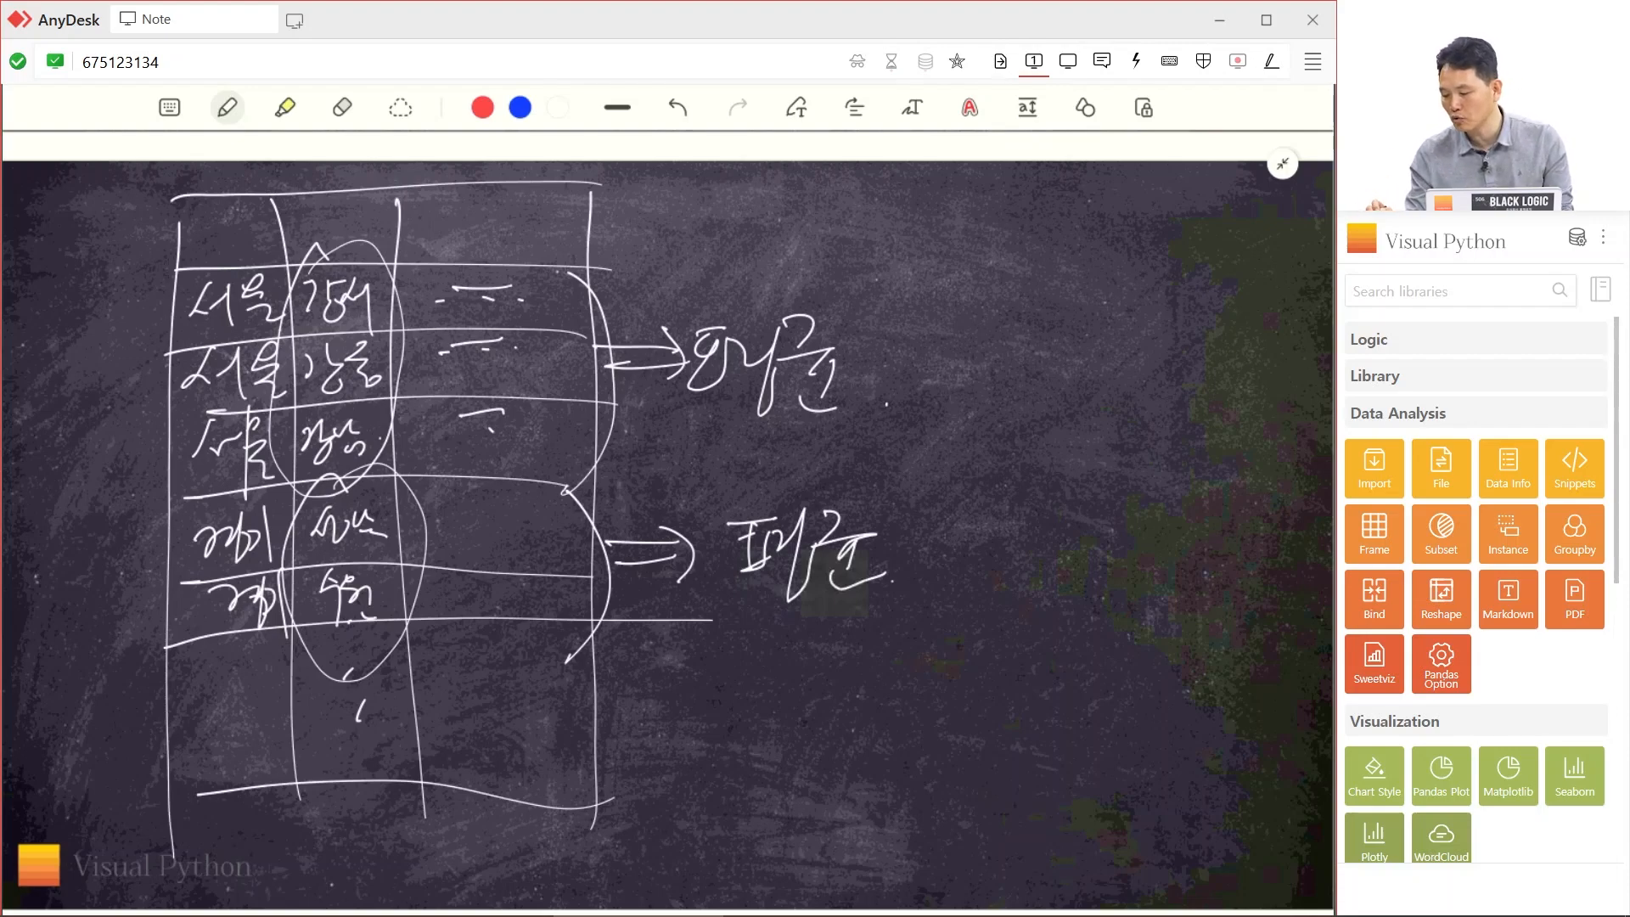
- Circle the second column's header cell, divide the third column with a vertical line, and write a heading for its first half
left_click_drag(361, 218, 335, 252)
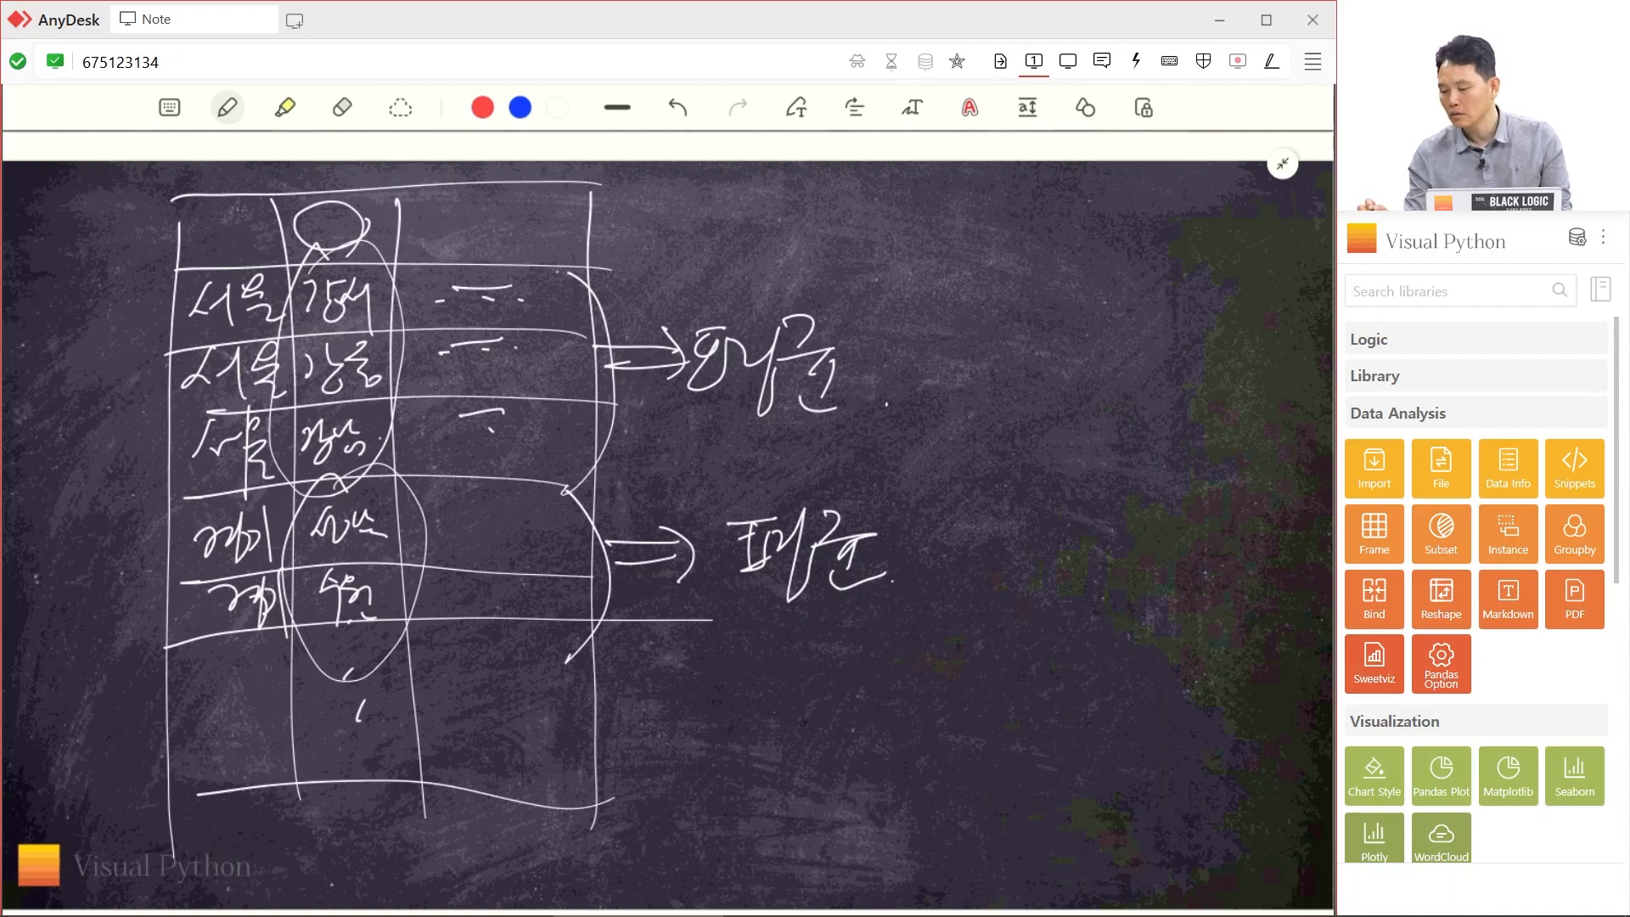
left_click_drag(467, 189, 508, 855)
left_click_drag(389, 190, 427, 244)
left_click_drag(431, 220, 453, 248)
left_click_drag(460, 240, 482, 236)
- Mark placeholder values down the newly headed column and bracket those belonging to the 서울 rows
left_click(423, 288)
left_click_drag(432, 329, 428, 340)
left_click_drag(439, 361, 437, 466)
left_click_drag(450, 504, 448, 535)
left_click_drag(448, 620, 445, 638)
left_click_drag(449, 692, 446, 712)
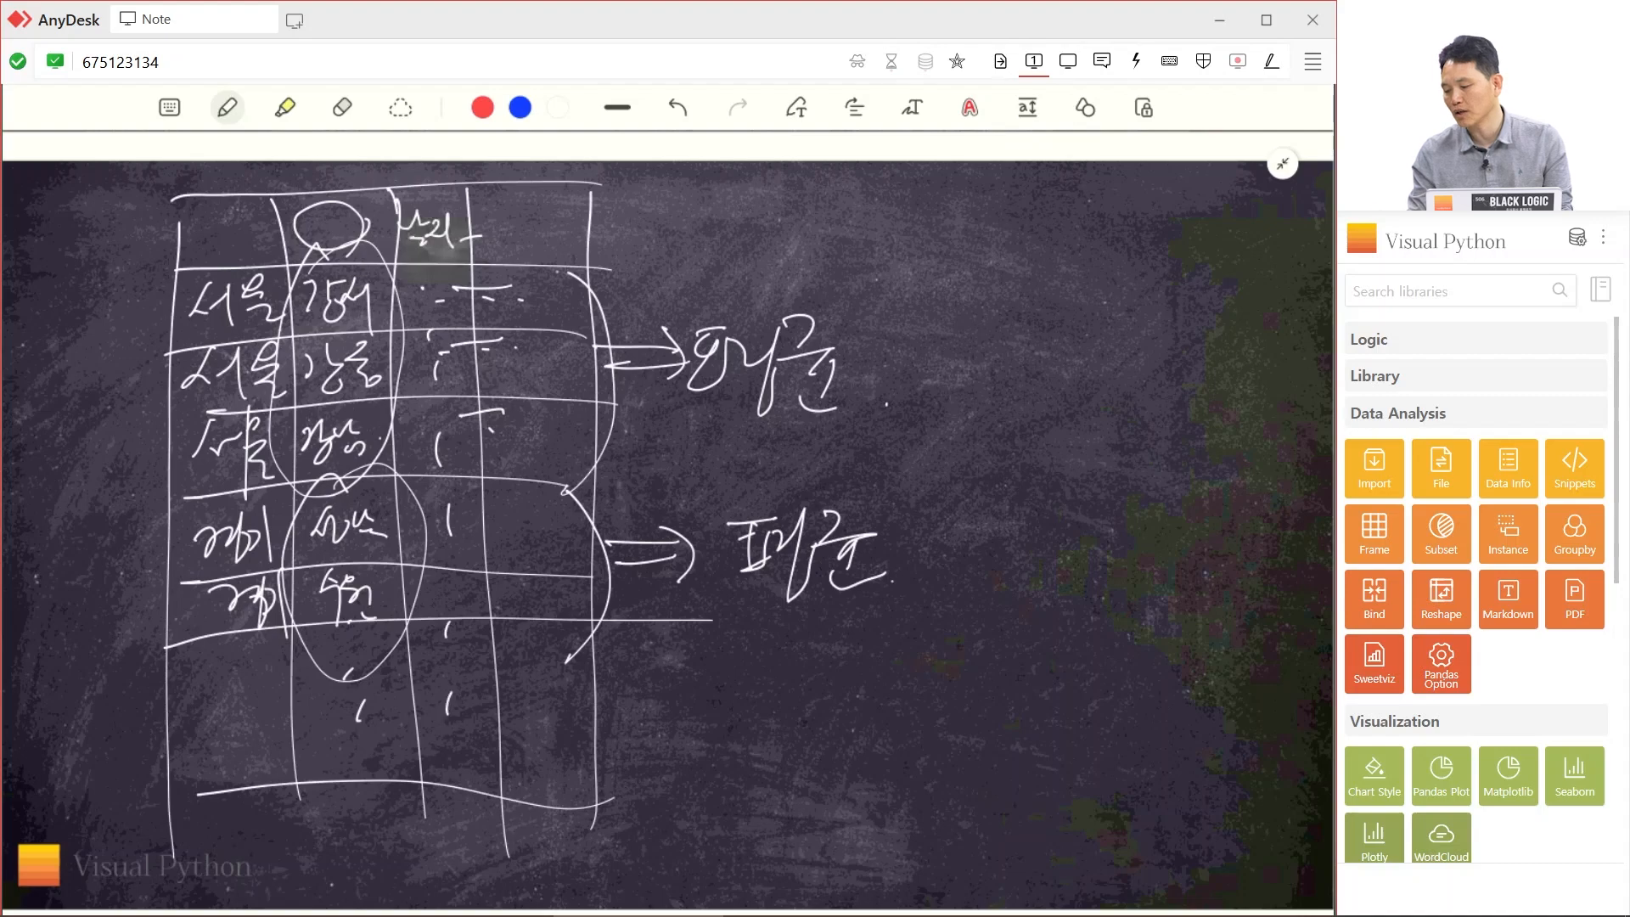
left_click_drag(467, 280, 434, 451)
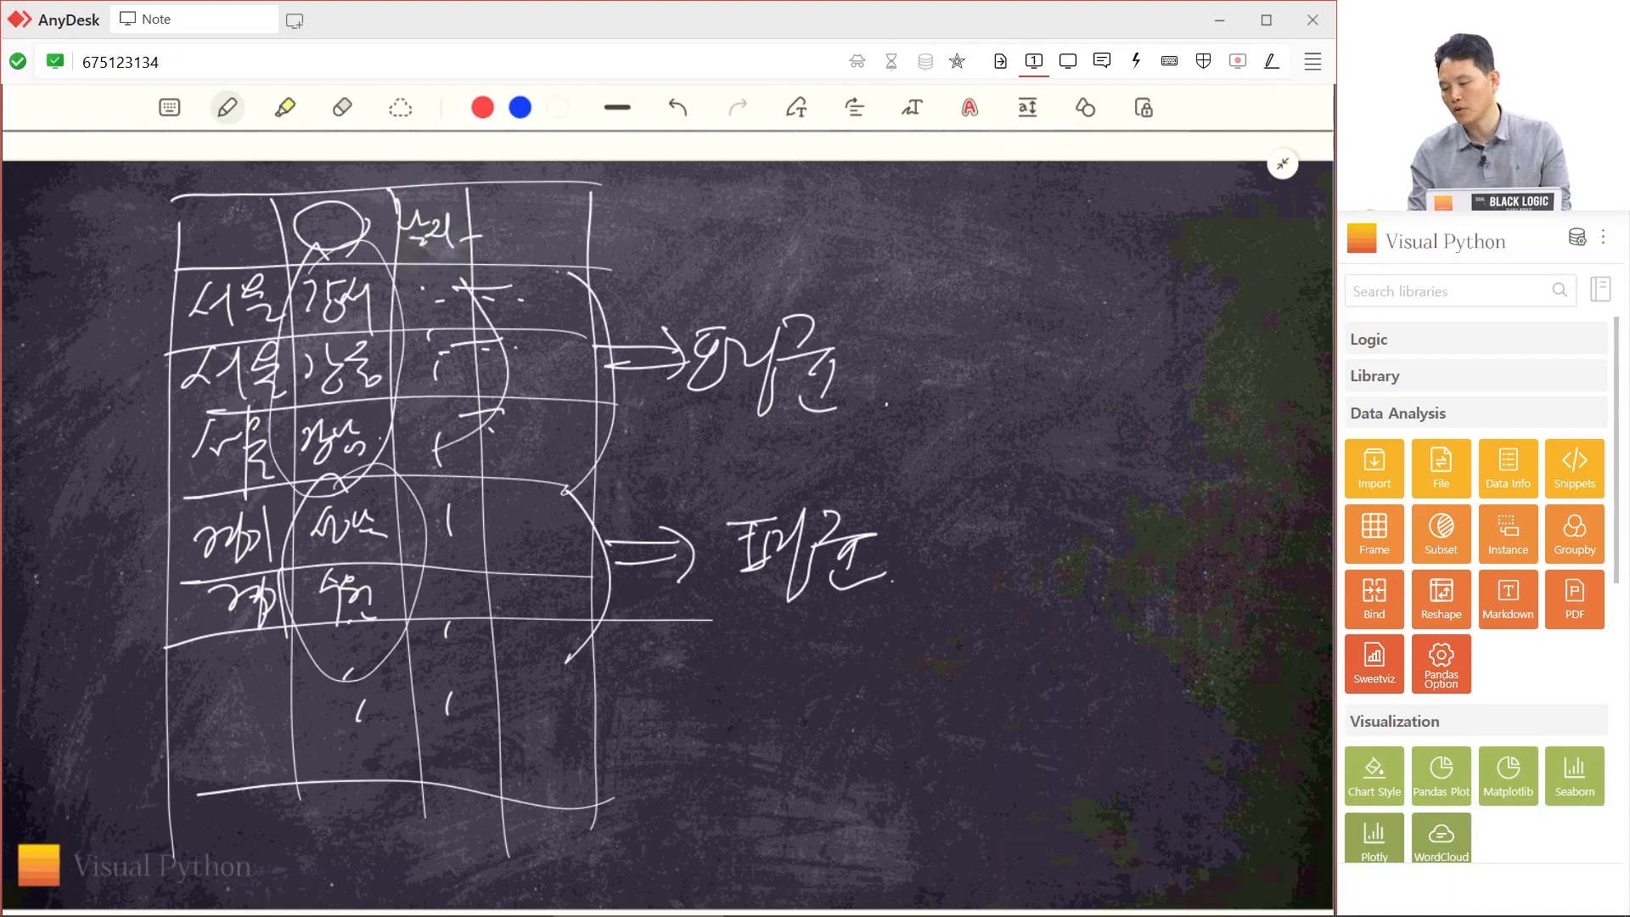
left_click_drag(454, 270, 467, 454)
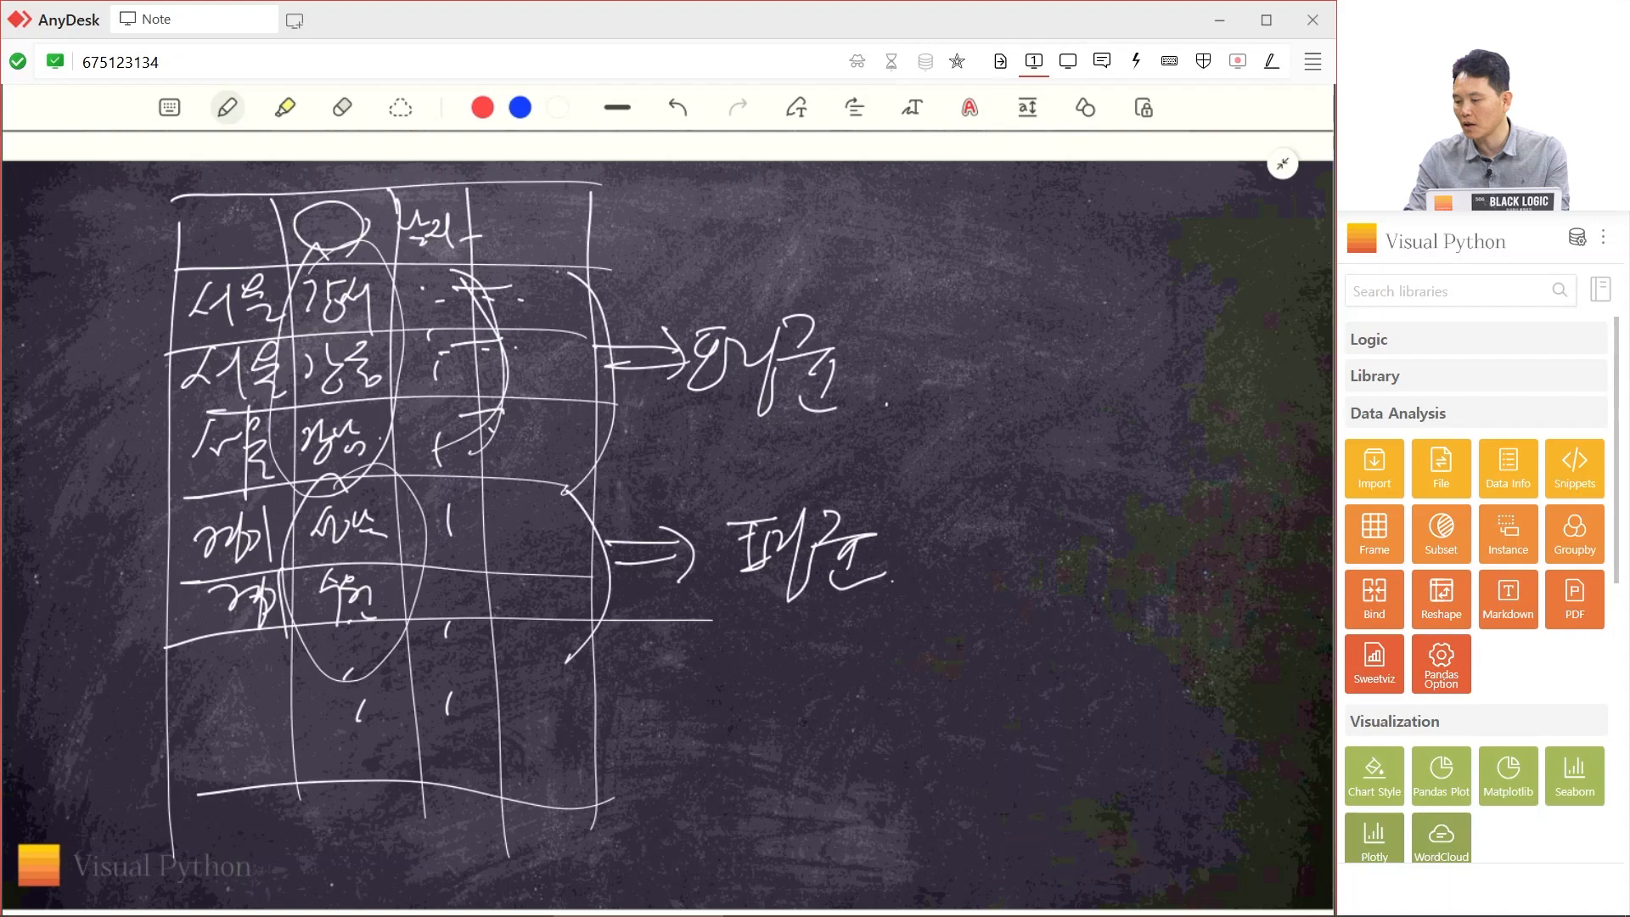
- Write the note "i) 기준컬럼" below the two 평균 labels
mouse_move(716, 672)
left_mouse_down()
mouse_move(720, 696)
mouse_move(715, 658)
left_mouse_up()
mouse_move(730, 651)
left_mouse_down()
mouse_move(736, 707)
mouse_move(795, 684)
mouse_move(832, 710)
left_mouse_up()
left_click_drag(848, 648, 868, 663)
mouse_move(843, 676)
left_mouse_down()
mouse_move(872, 674)
mouse_move(873, 697)
left_mouse_up()
mouse_move(887, 646)
left_mouse_down()
mouse_move(892, 673)
mouse_move(931, 658)
left_mouse_up()
left_click_drag(933, 643, 935, 675)
left_click_drag(913, 682, 924, 701)
left_click_drag(954, 647, 992, 682)
mouse_move(977, 686)
left_mouse_down()
mouse_move(1002, 705)
mouse_move(985, 668)
left_mouse_up()
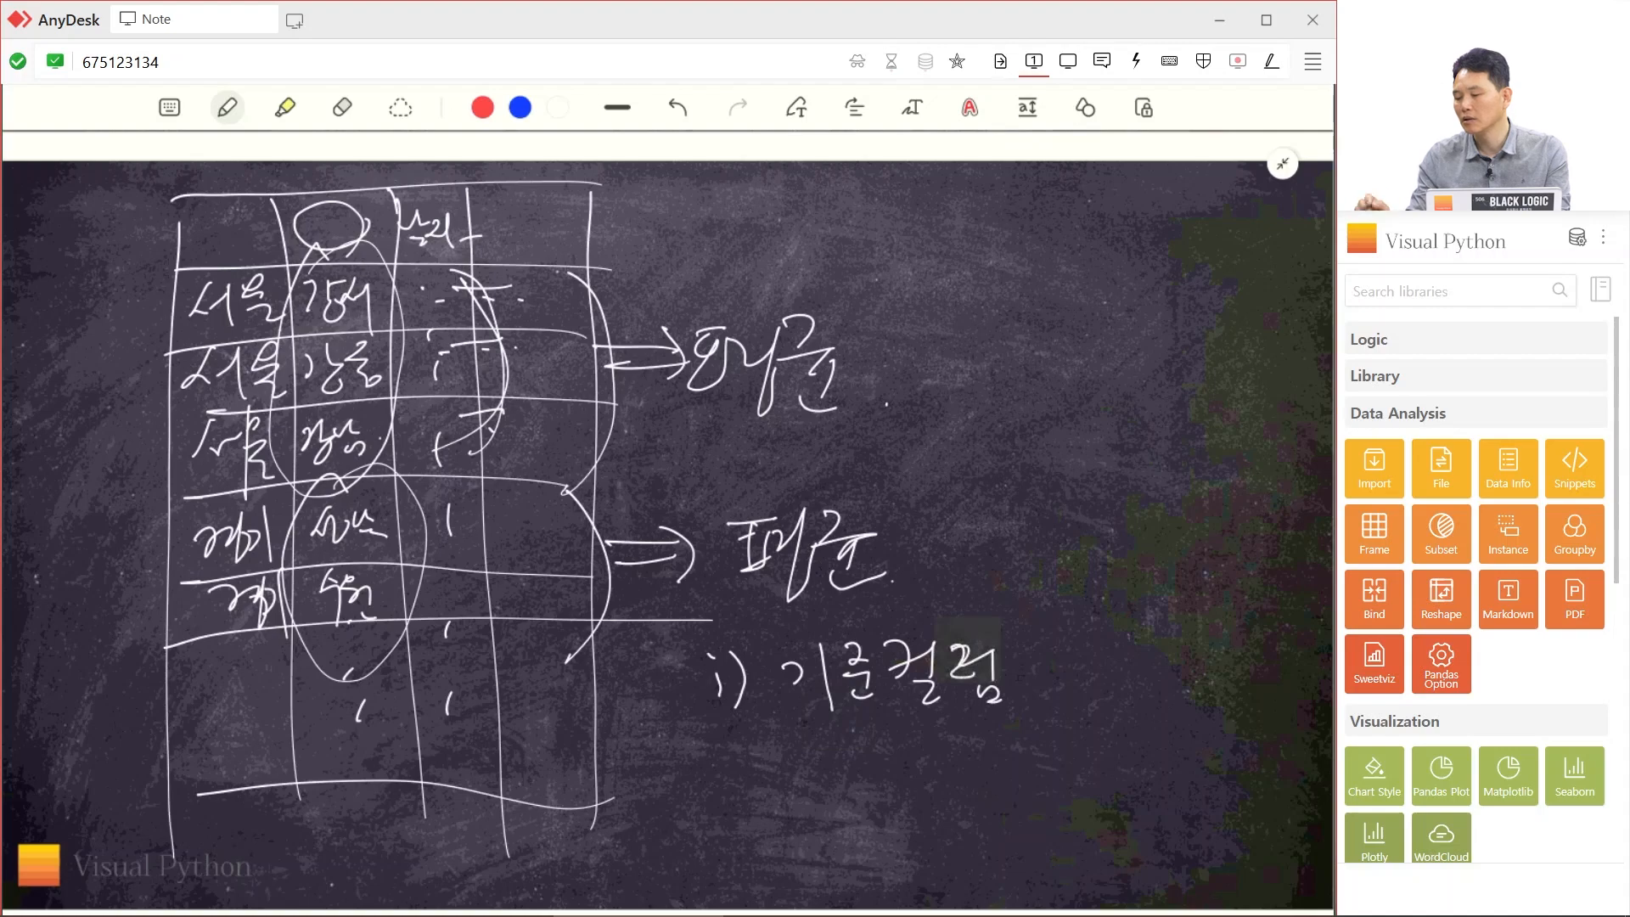
- Write the second note "ii) 어떤컬럼 Data." under the first one
mouse_move(725, 754)
left_mouse_down()
mouse_move(730, 790)
mouse_move(768, 801)
left_mouse_up()
left_click(724, 739)
left_click(733, 738)
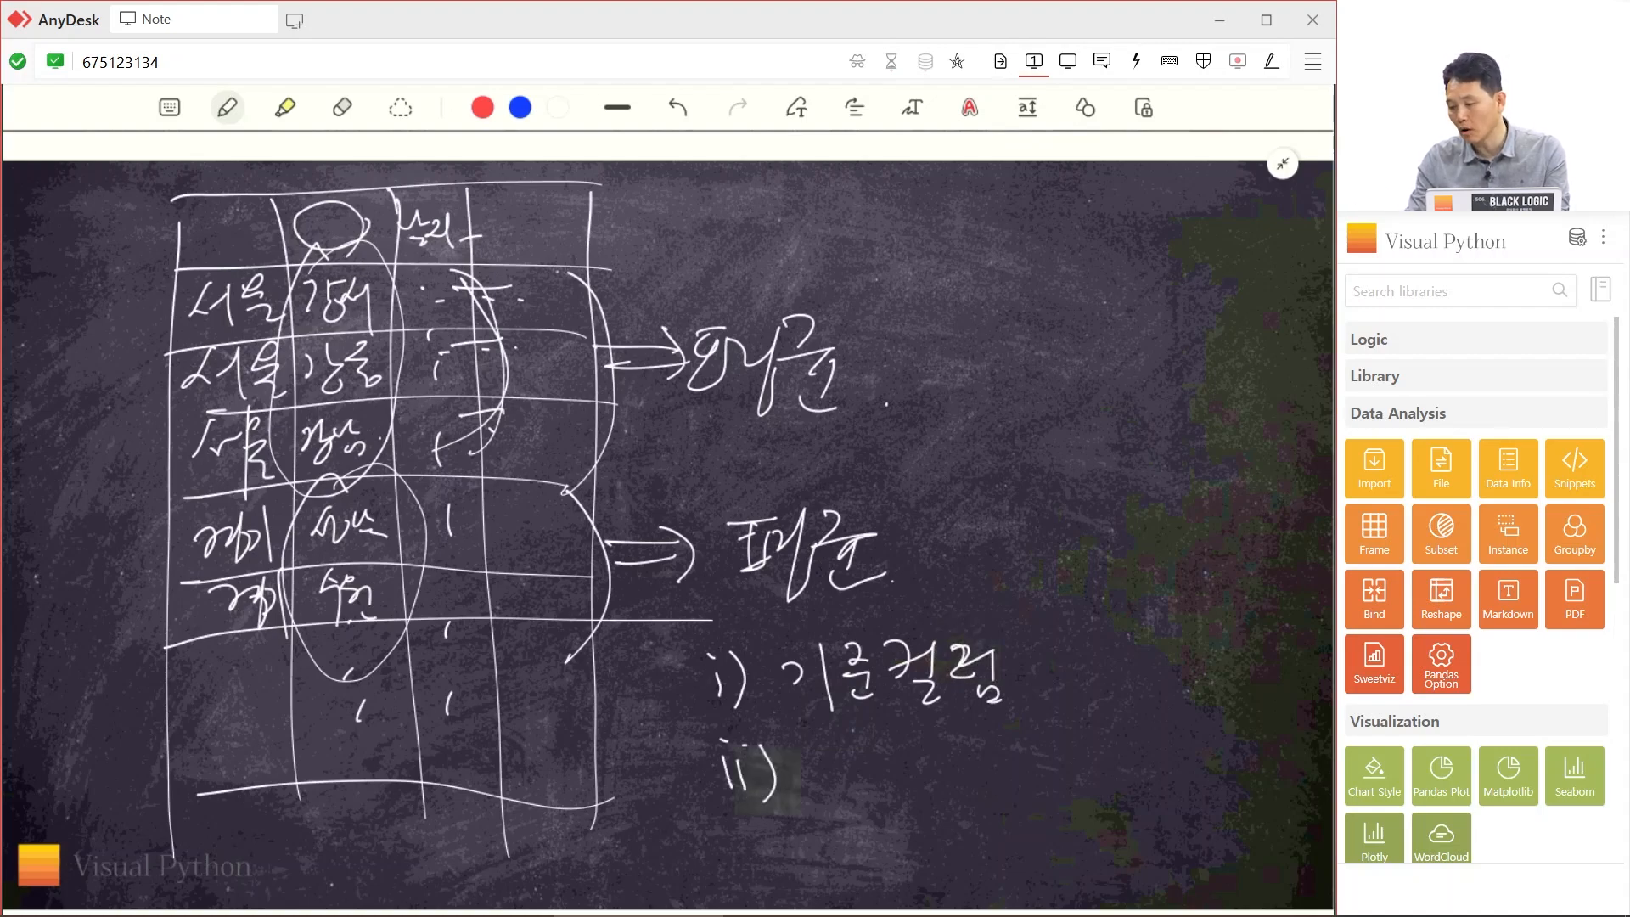
left_click_drag(839, 750, 834, 779)
mouse_move(852, 746)
left_mouse_down()
mouse_move(856, 788)
mouse_move(875, 764)
left_mouse_up()
left_click_drag(884, 740, 910, 764)
mouse_move(892, 769)
left_mouse_down()
mouse_move(915, 788)
mouse_move(970, 754)
left_mouse_up()
left_click_drag(978, 741, 978, 768)
left_click_drag(964, 771, 989, 788)
left_click_drag(1000, 746, 1027, 765)
mouse_move(1047, 740)
left_mouse_down()
mouse_move(1065, 799)
mouse_move(1026, 766)
left_mouse_up()
mouse_move(1030, 760)
left_mouse_down()
mouse_move(1093, 747)
mouse_move(1092, 790)
left_mouse_up()
mouse_move(1092, 743)
left_mouse_down()
mouse_move(1097, 789)
mouse_move(1192, 764)
left_mouse_up()
mouse_move(1174, 730)
left_mouse_down()
mouse_move(1176, 792)
mouse_move(1207, 787)
left_mouse_up()
left_click(1234, 795)
- Draw circles for further column headings in the last header cell and beyond the table's edge
left_click_drag(531, 205, 526, 205)
left_click_drag(545, 210, 535, 253)
mouse_move(641, 211)
left_mouse_down()
mouse_move(618, 241)
mouse_move(718, 238)
left_mouse_up()
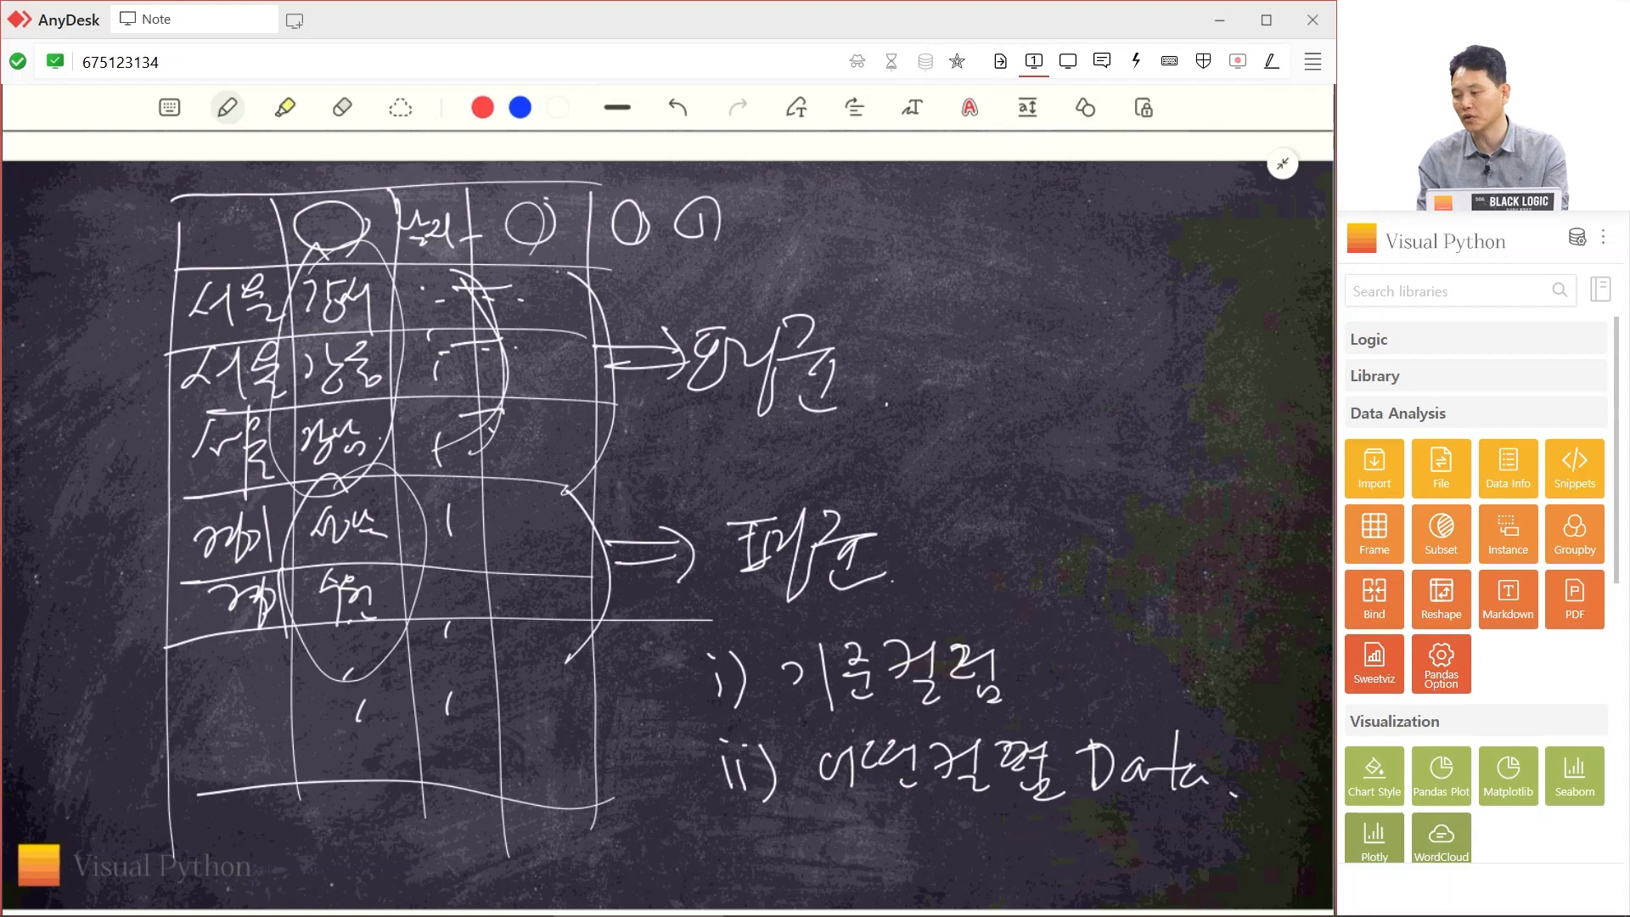
- Number a third note "iii)", and emphasize the 서울 grouping with another bracket and a circle around its 평균 label
mouse_move(737, 837)
left_mouse_down()
mouse_move(733, 877)
mouse_move(772, 888)
left_mouse_up()
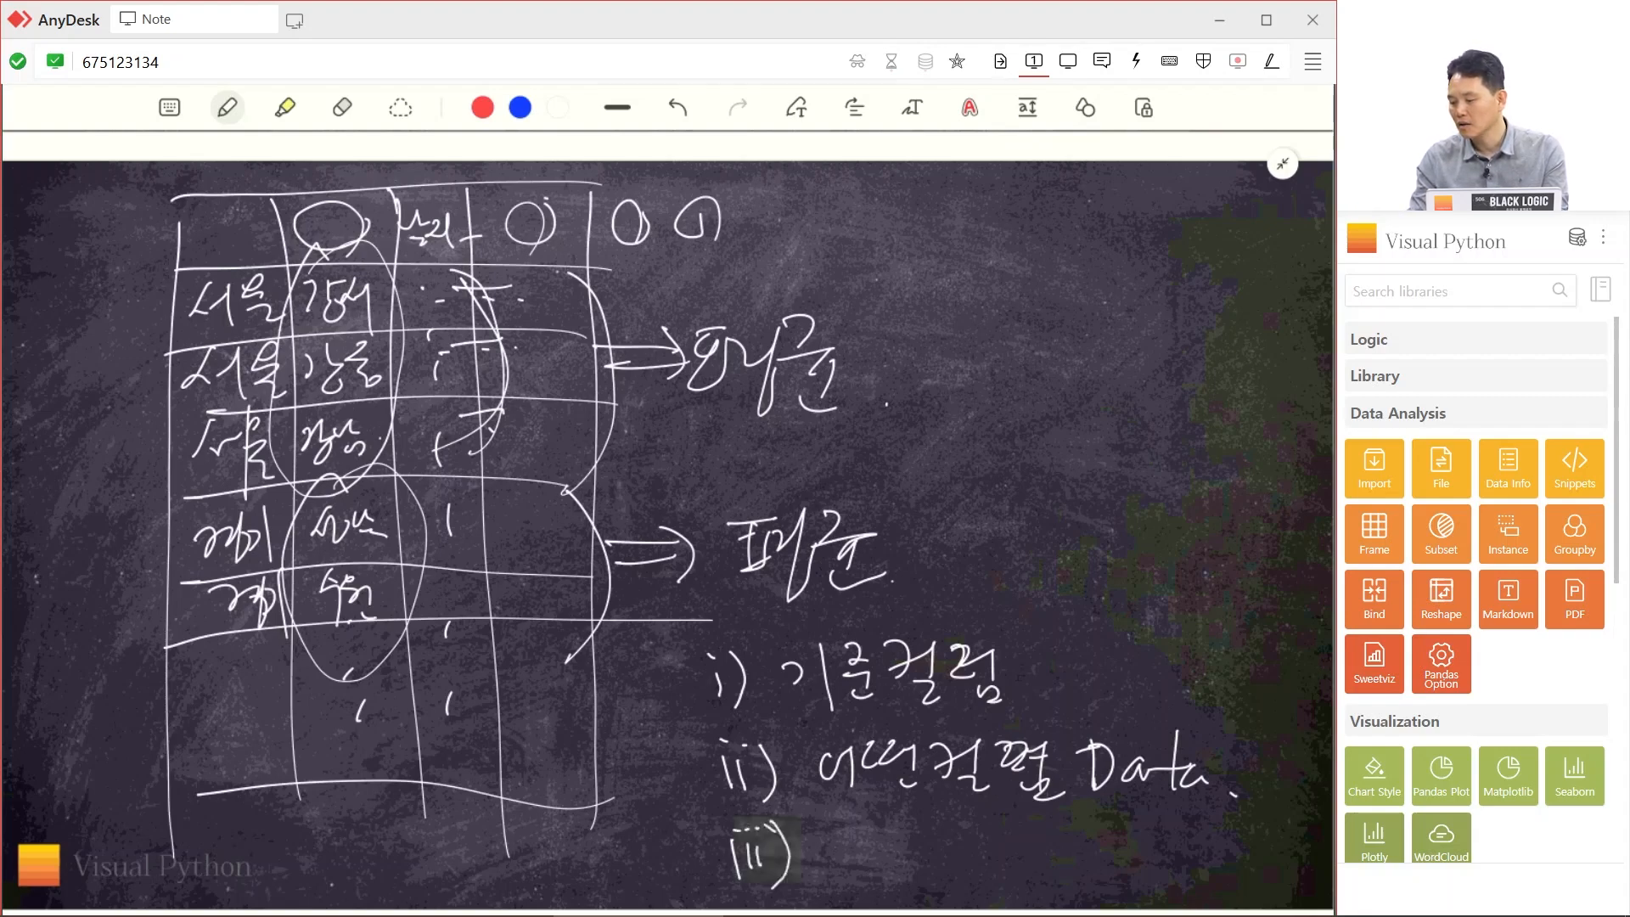
mouse_move(567, 260)
left_mouse_down()
mouse_move(607, 286)
mouse_move(564, 495)
left_mouse_up()
mouse_move(937, 381)
left_mouse_down()
mouse_move(817, 289)
mouse_move(856, 425)
left_mouse_up()
- Write "집계방법 (합계, 평균" as the text of note iii)
left_click_drag(827, 825, 873, 887)
left_click_drag(887, 827, 935, 896)
mouse_move(959, 832)
left_mouse_down()
mouse_move(962, 860)
mouse_move(1002, 887)
left_mouse_up()
mouse_move(1010, 831)
left_mouse_down()
mouse_move(1053, 862)
mouse_move(1052, 890)
mouse_move(1117, 866)
left_mouse_up()
mouse_move(1112, 832)
left_mouse_down()
mouse_move(1138, 853)
mouse_move(1129, 872)
left_mouse_up()
mouse_move(1095, 819)
left_mouse_down()
mouse_move(1079, 847)
mouse_move(1091, 905)
left_mouse_up()
mouse_move(1138, 837)
left_mouse_down()
mouse_move(1150, 873)
mouse_move(1165, 853)
left_mouse_up()
mouse_move(1168, 826)
left_mouse_down()
mouse_move(1170, 888)
mouse_move(1174, 871)
left_mouse_up()
left_click_drag(1186, 834, 1192, 860)
left_click_drag(1192, 864, 1194, 869)
mouse_move(1235, 834)
left_mouse_down()
mouse_move(1228, 881)
mouse_move(1258, 847)
left_mouse_up()
- Mark placeholder values in the last table column for the 서울 rows and close the parenthesis of note iii)
left_click_drag(526, 285, 584, 283)
left_click_drag(541, 336, 608, 334)
left_click_drag(555, 388, 594, 386)
mouse_move(554, 422)
left_mouse_down()
mouse_move(599, 421)
mouse_move(581, 446)
left_mouse_up()
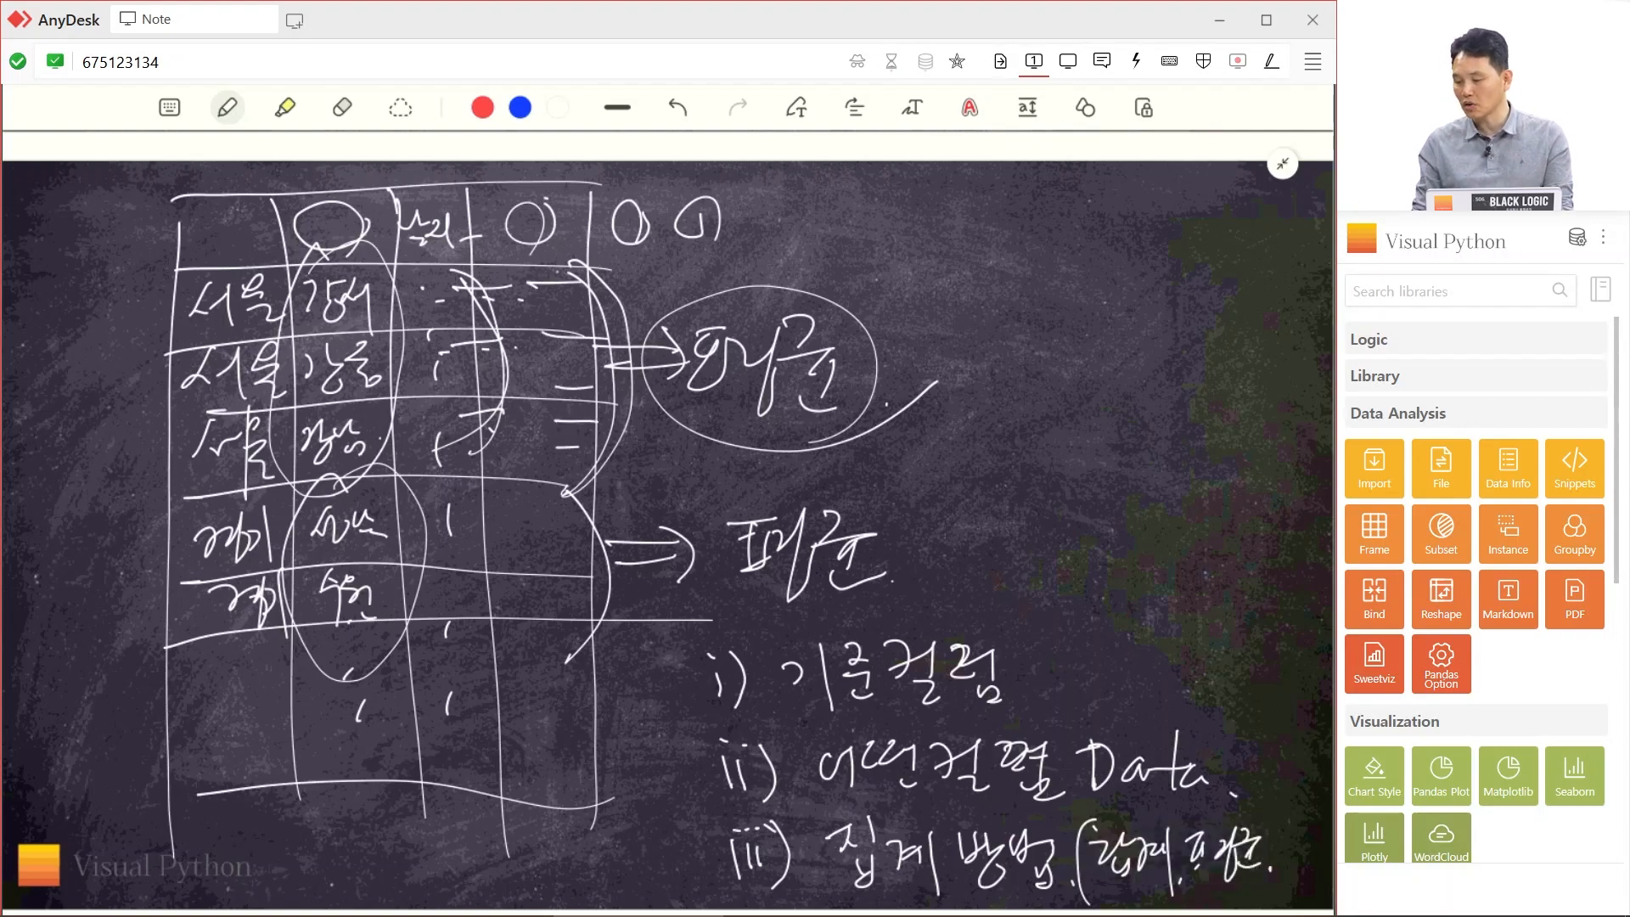
left_click_drag(1270, 819, 1263, 892)
- Box "기준컬럼" in note i) and annotate it with "2개이상"
mouse_move(736, 718)
left_mouse_down()
mouse_move(1017, 696)
mouse_move(794, 705)
left_mouse_up()
mouse_move(1046, 633)
left_mouse_down()
mouse_move(1083, 660)
mouse_move(1114, 652)
left_mouse_up()
mouse_move(1135, 615)
left_mouse_down()
mouse_move(1136, 677)
mouse_move(1155, 634)
left_mouse_up()
mouse_move(1183, 613)
left_mouse_down()
mouse_move(1184, 660)
mouse_move(1208, 635)
left_mouse_up()
left_click_drag(1219, 615, 1223, 645)
- Box "어떤컬럼 Data" in note ii) and annotate it with "2개"
mouse_move(832, 802)
left_mouse_down()
mouse_move(1112, 796)
mouse_move(938, 731)
mouse_move(826, 788)
left_mouse_up()
left_click_drag(1188, 720, 1231, 749)
left_click_drag(1260, 721, 1275, 713)
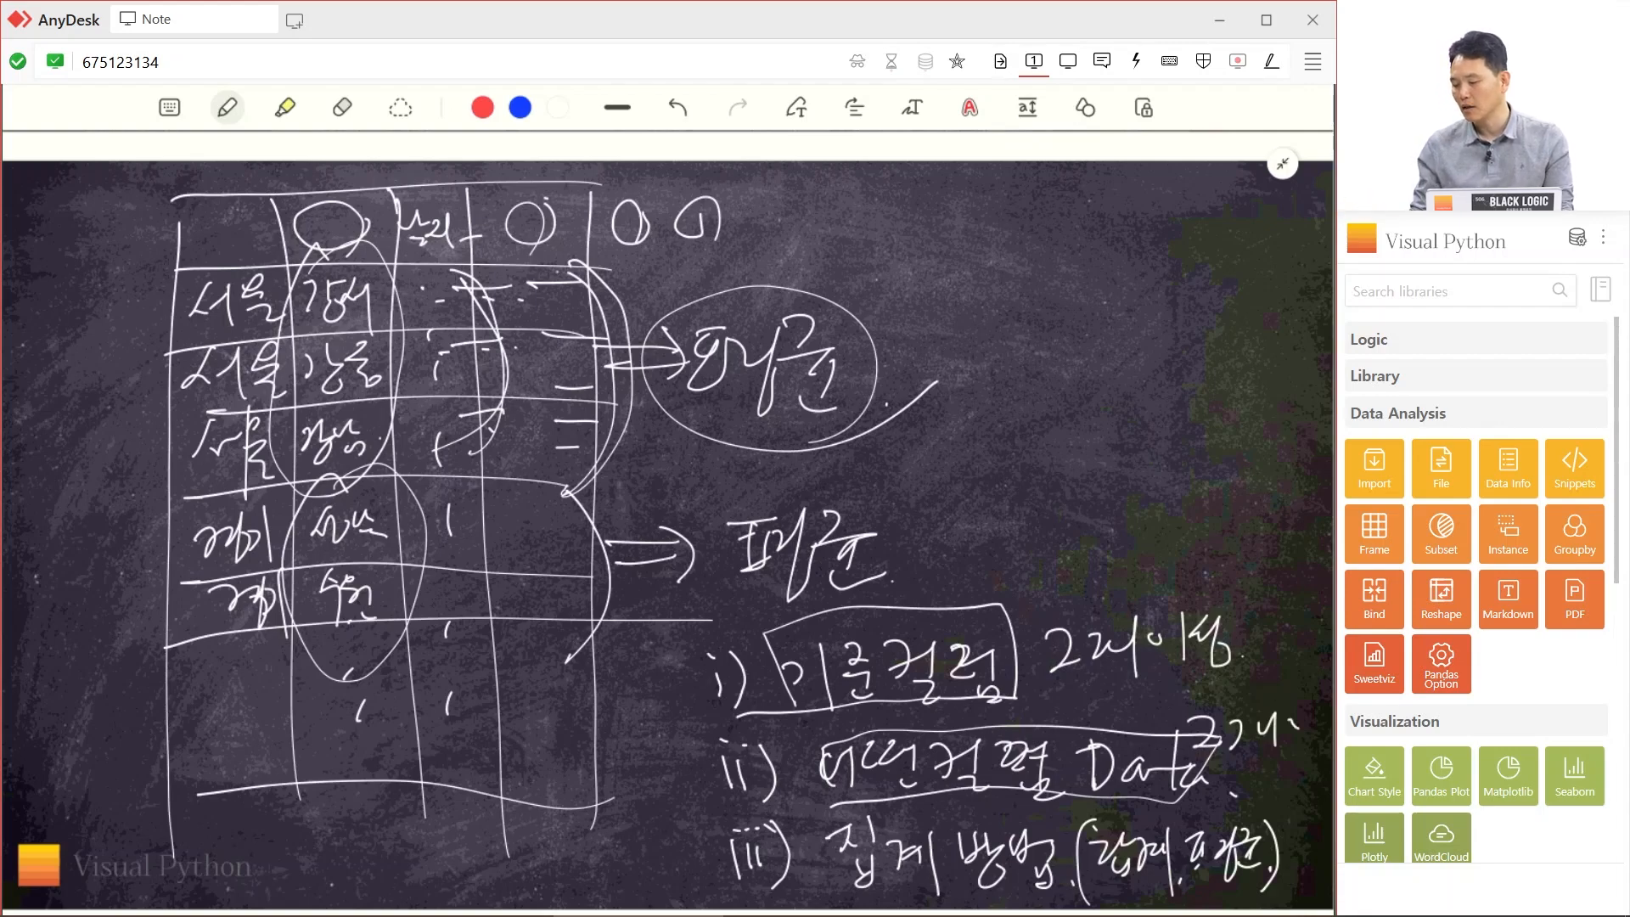
- Underline 집계방법 with its 합계 and 평균 options circled, and draw a line alongside all three notes
left_click_drag(838, 894, 1042, 886)
mouse_move(1148, 828)
left_mouse_down()
mouse_move(1165, 853)
mouse_move(1256, 885)
mouse_move(1233, 813)
left_mouse_up()
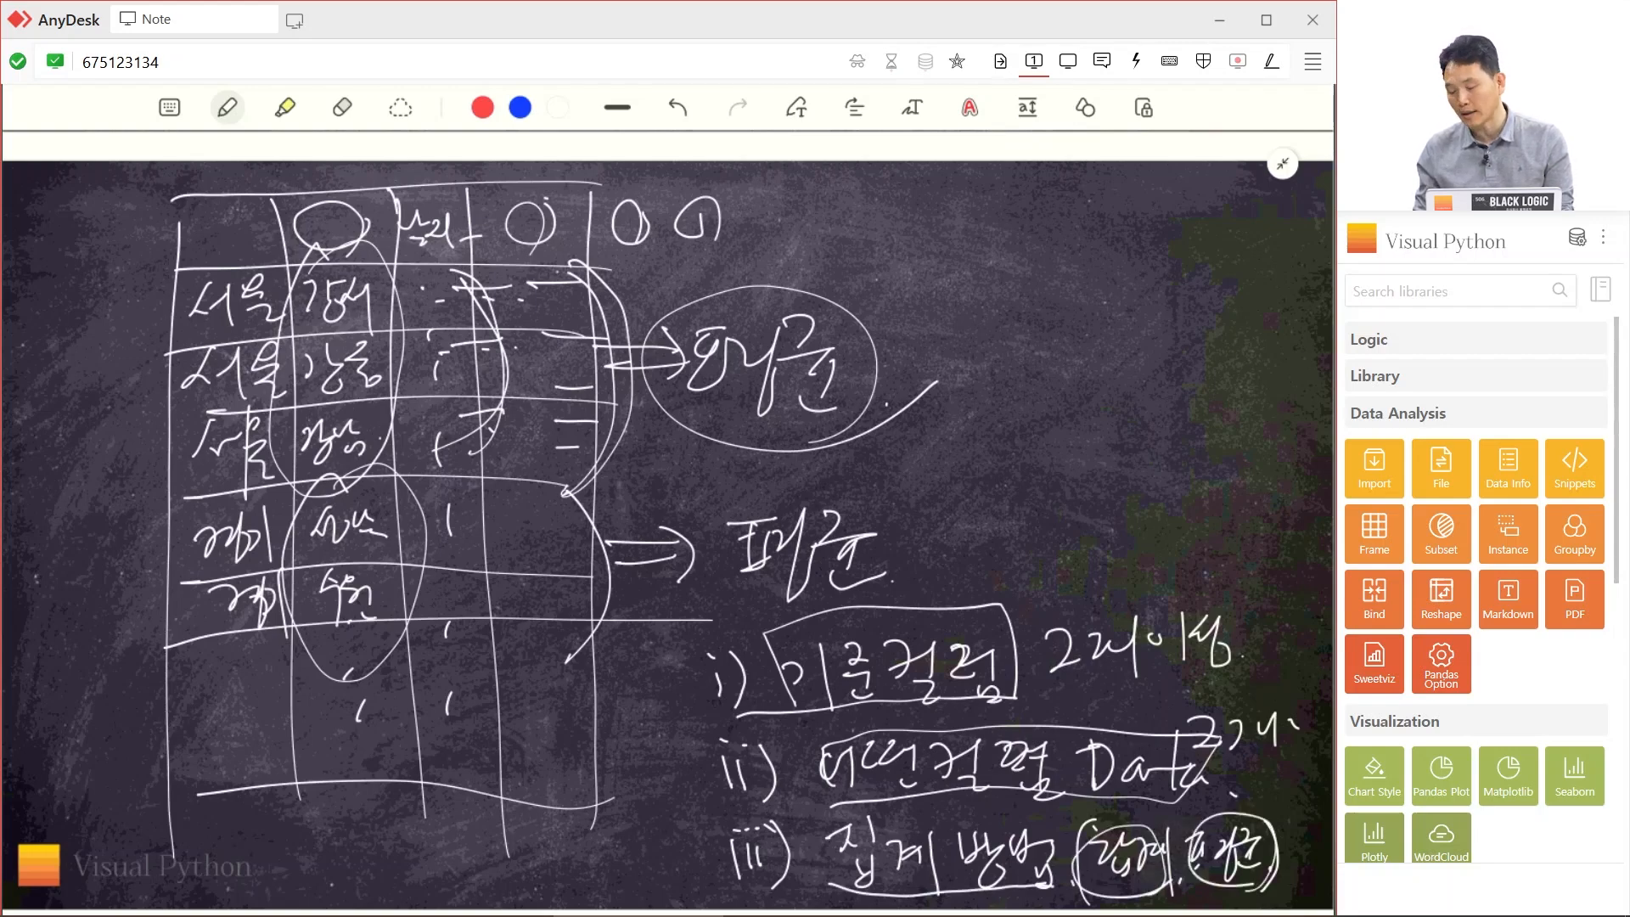
mouse_move(719, 611)
left_mouse_down()
mouse_move(663, 668)
mouse_move(708, 882)
left_mouse_up()
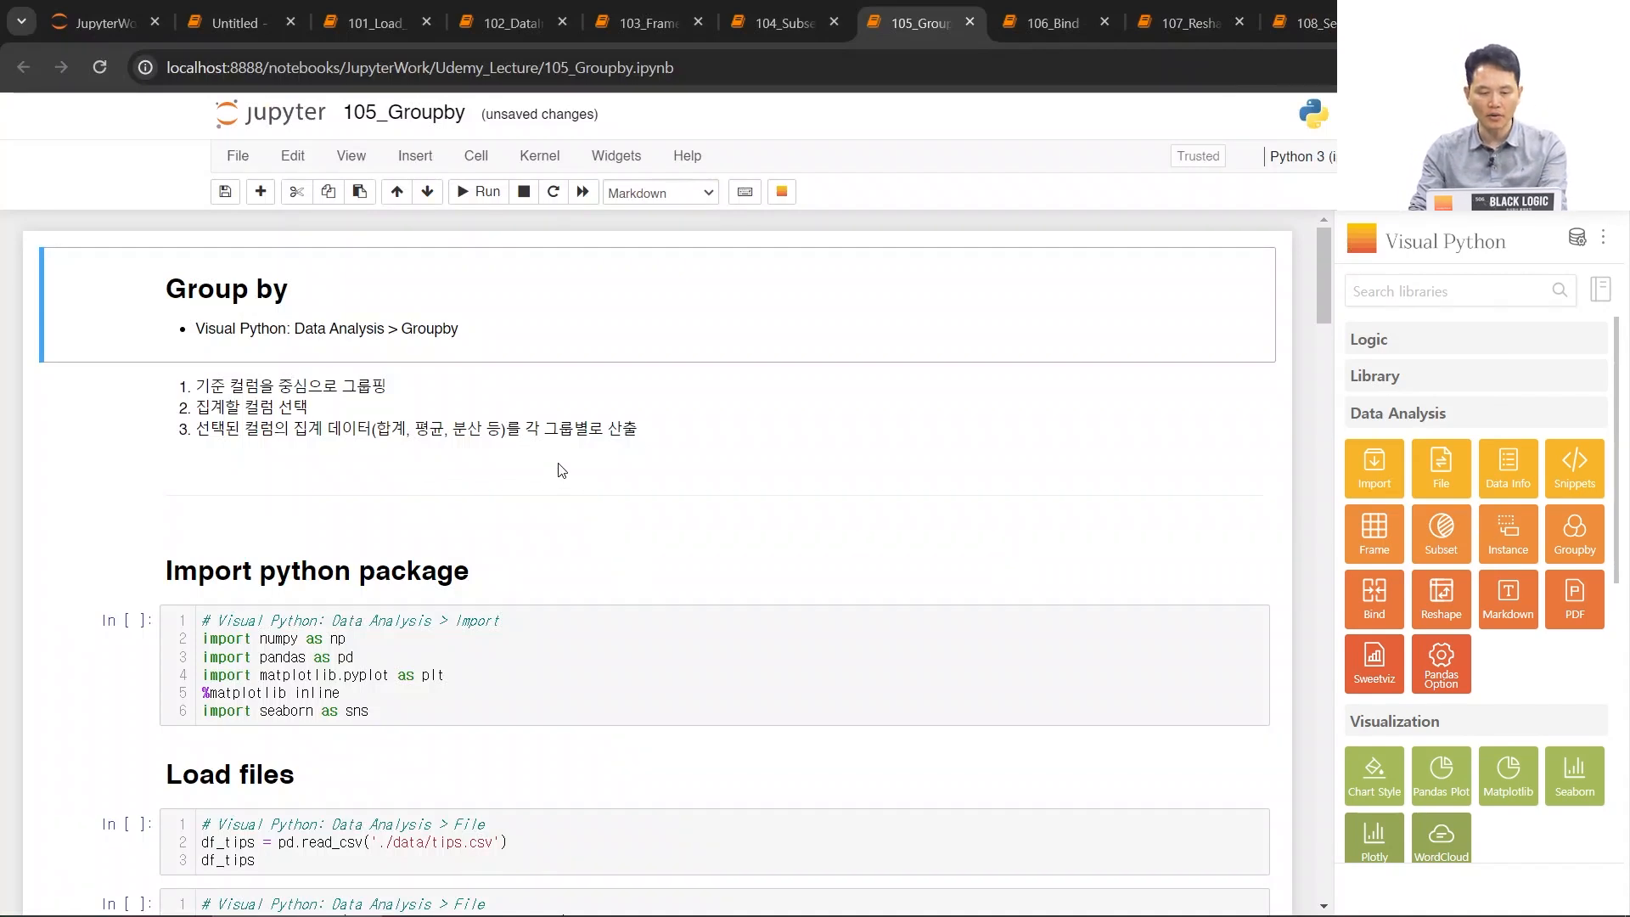
- Switch to the 105_Groupby Jupyter notebook and run the cell under "Import python package"
scroll(561, 475, "down", 2)
scroll(524, 431, "down", 1)
left_click(107, 339)
key("shift+Return")
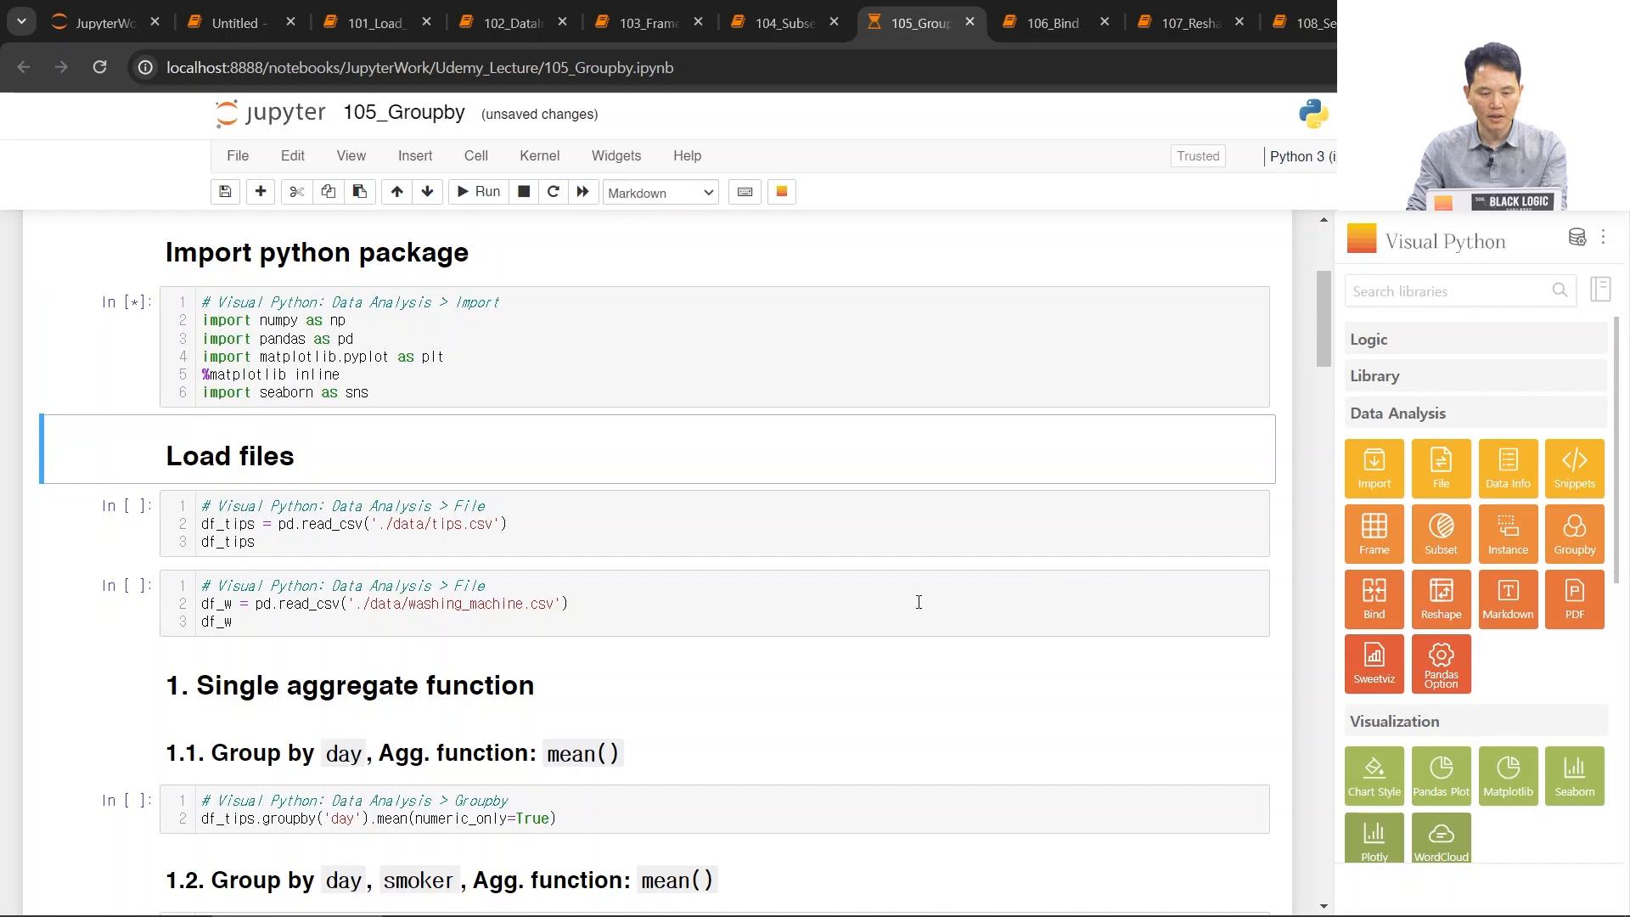
- Run the two "Load files" cells that read tips.csv into df_tips and washing_machine.csv into df_w
left_click(108, 529)
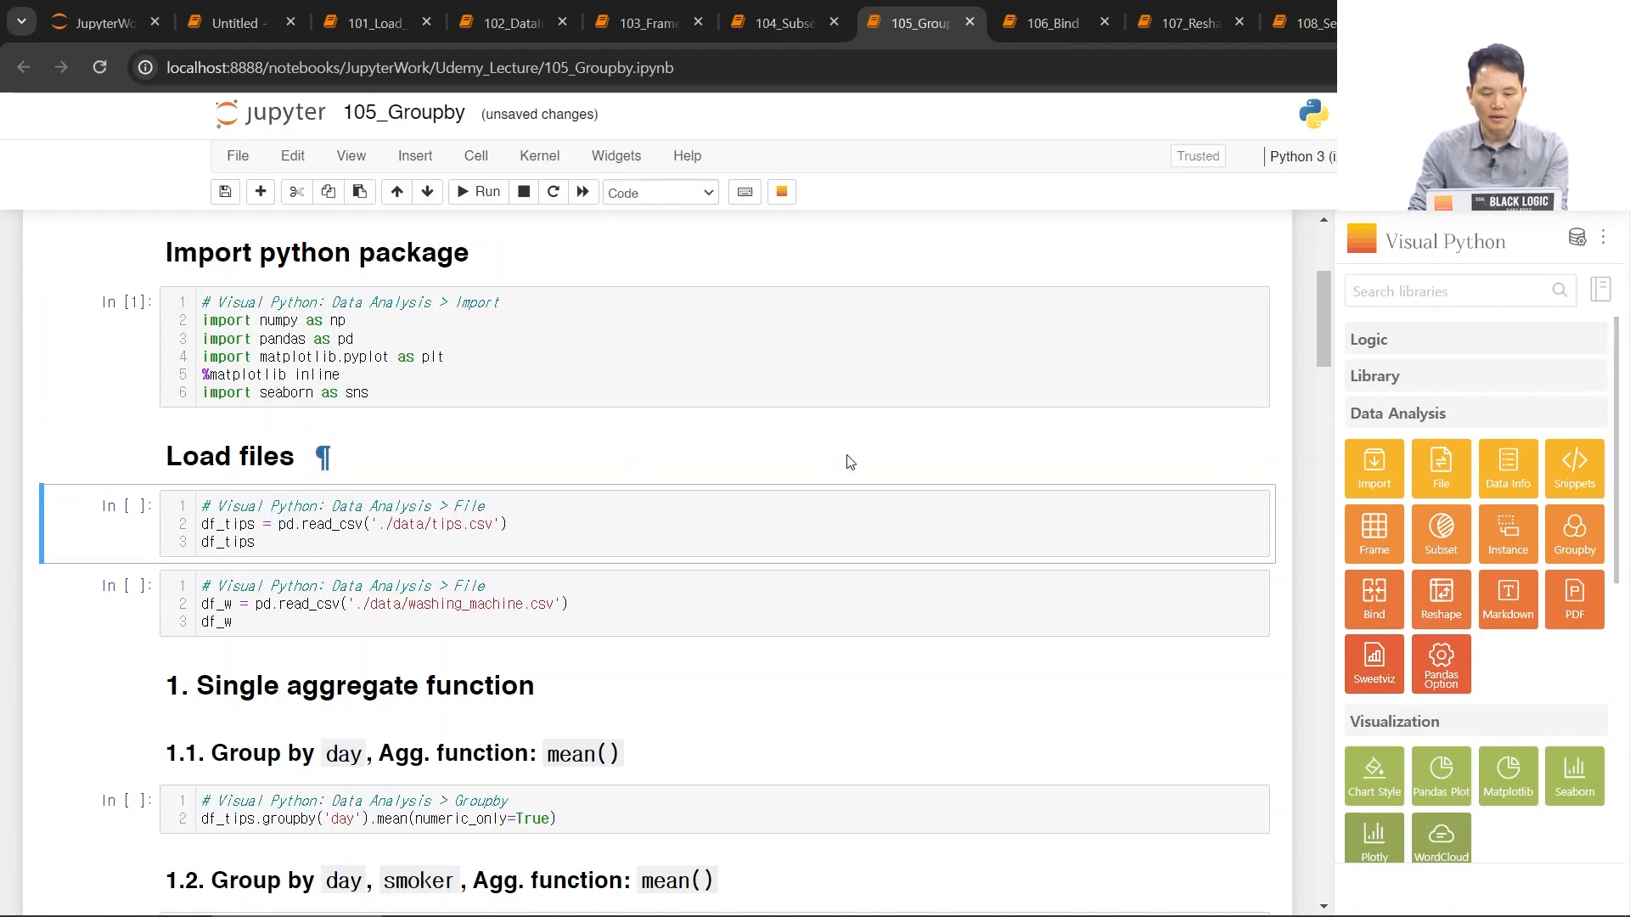
key("shift+Return")
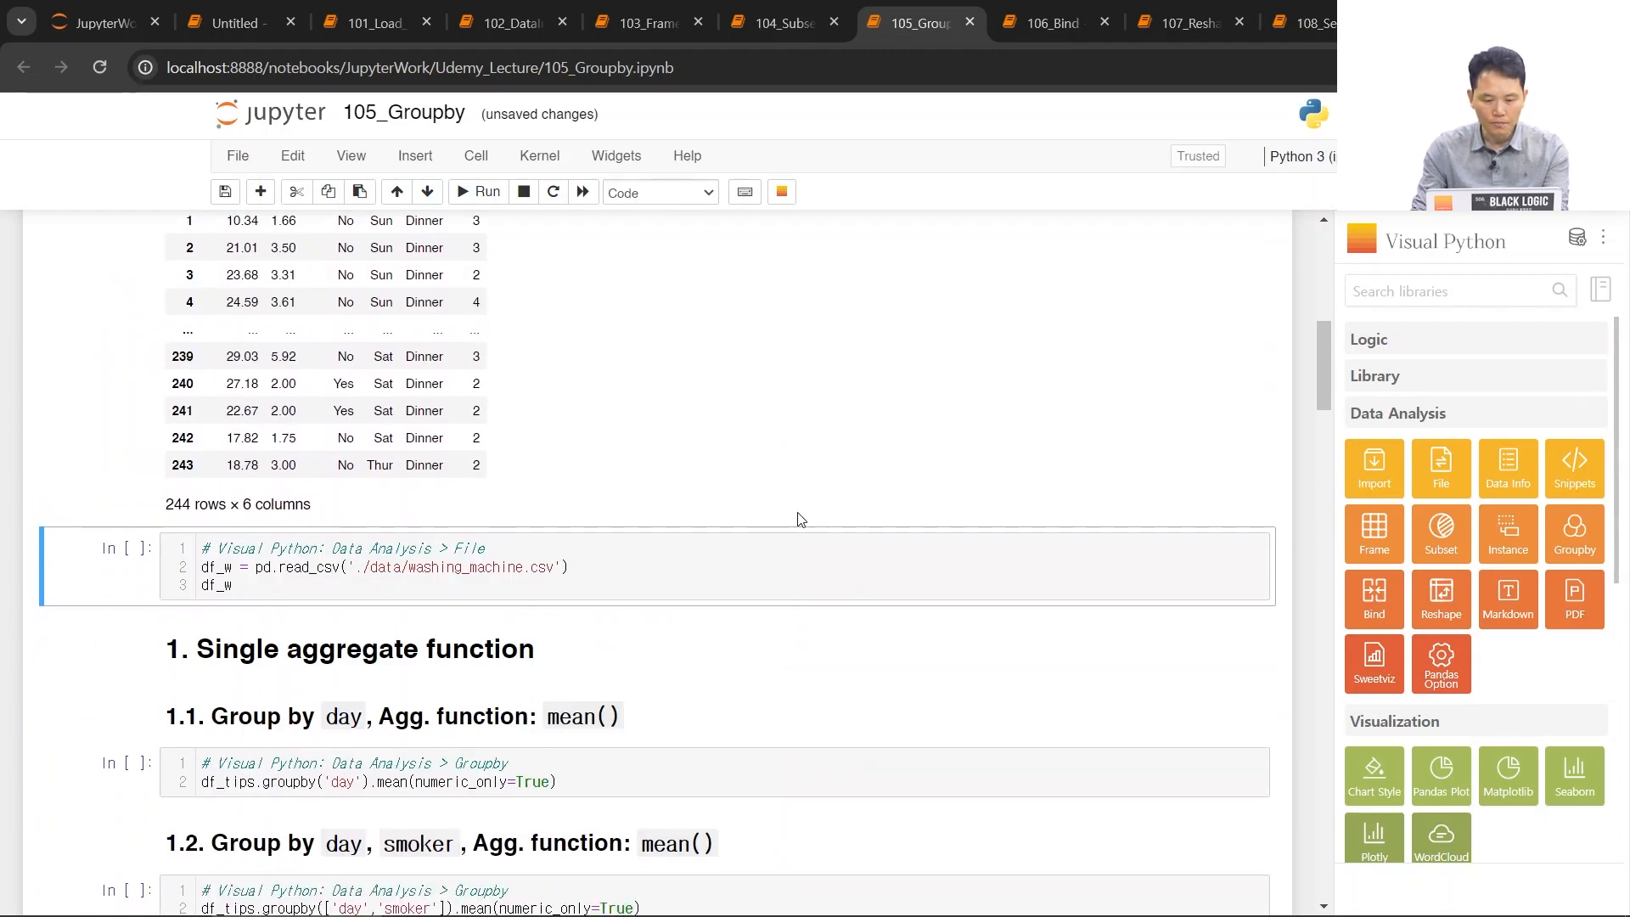
key("shift+Return")
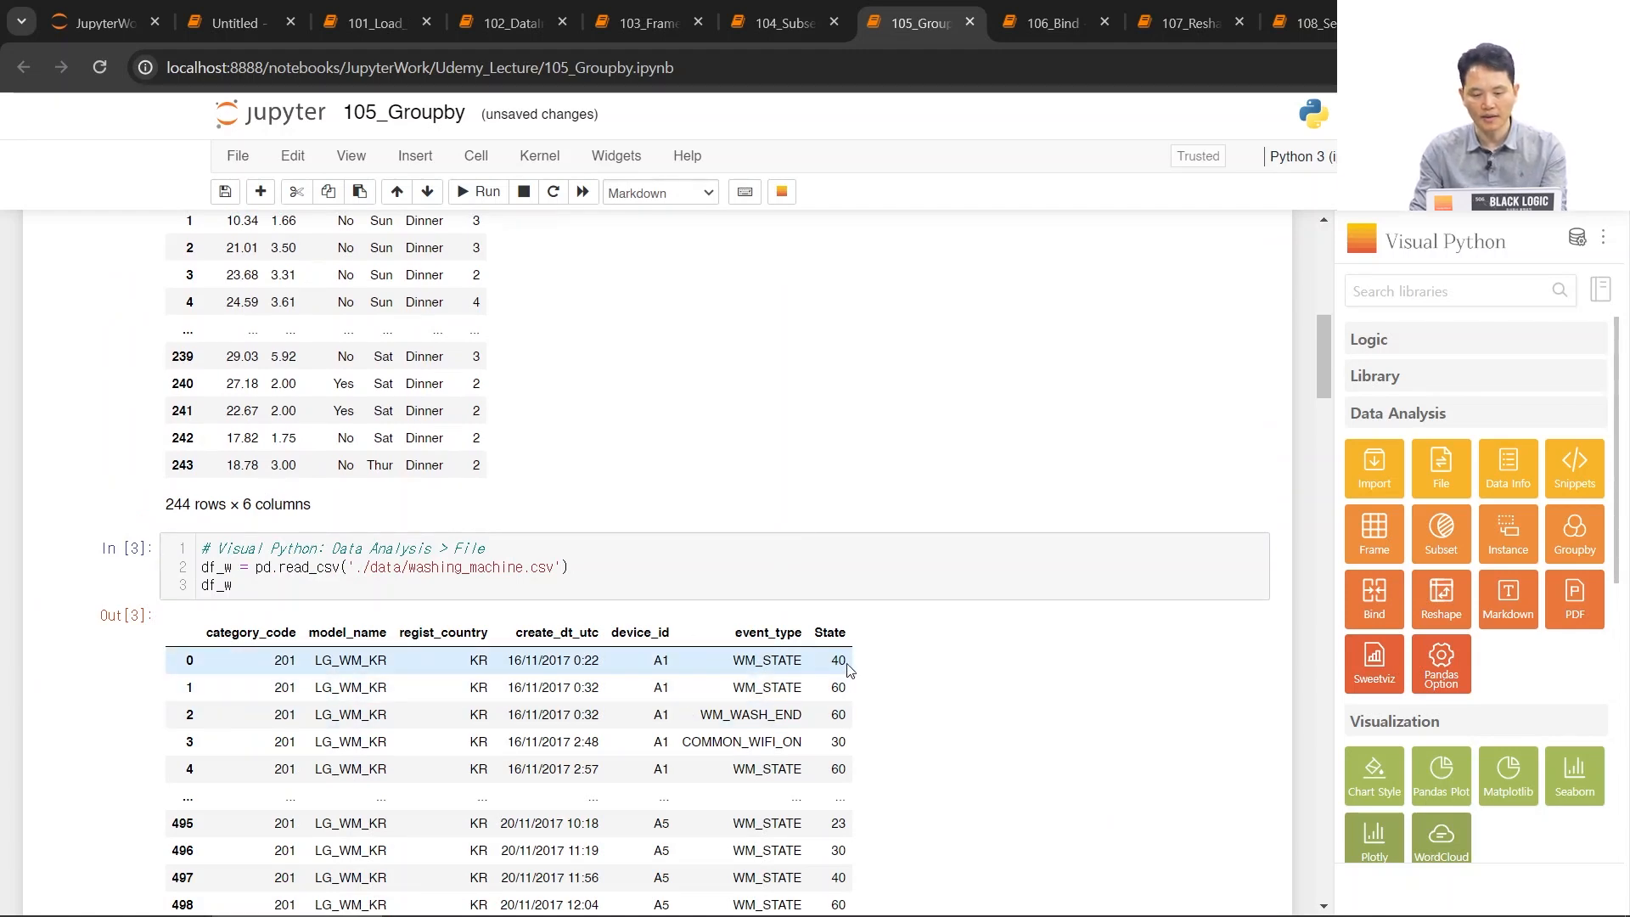
- Look over the groupby example sections and insert an empty code cell below the 1.1 heading
scroll(732, 641, "down", 9)
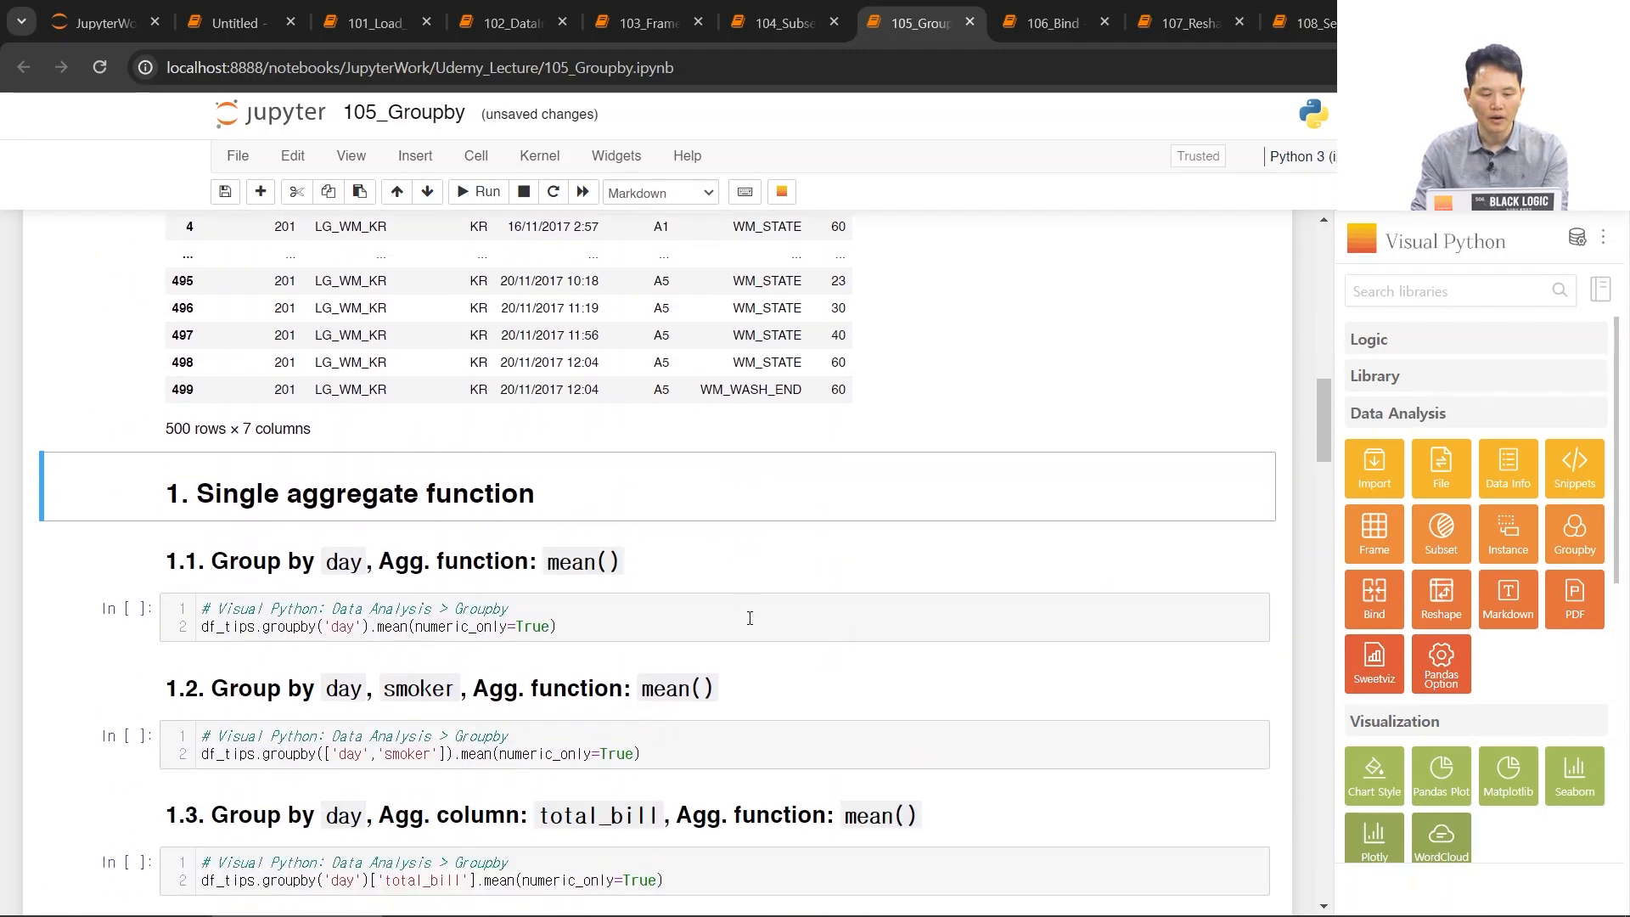
scroll(347, 392, "down", 5)
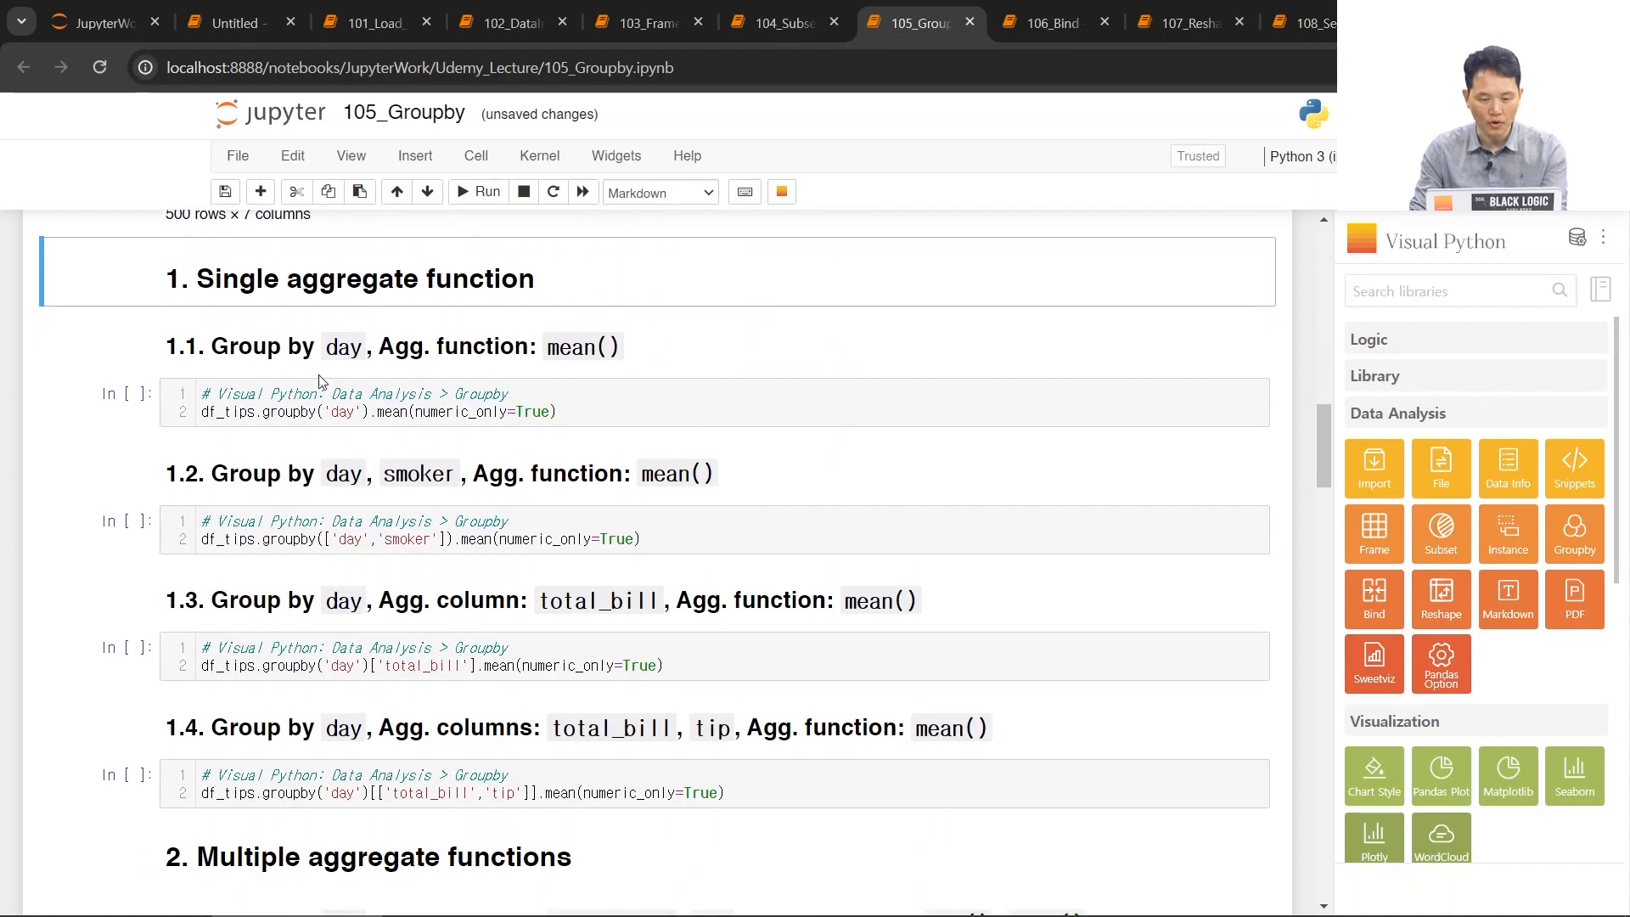
scroll(347, 393, "down", 10)
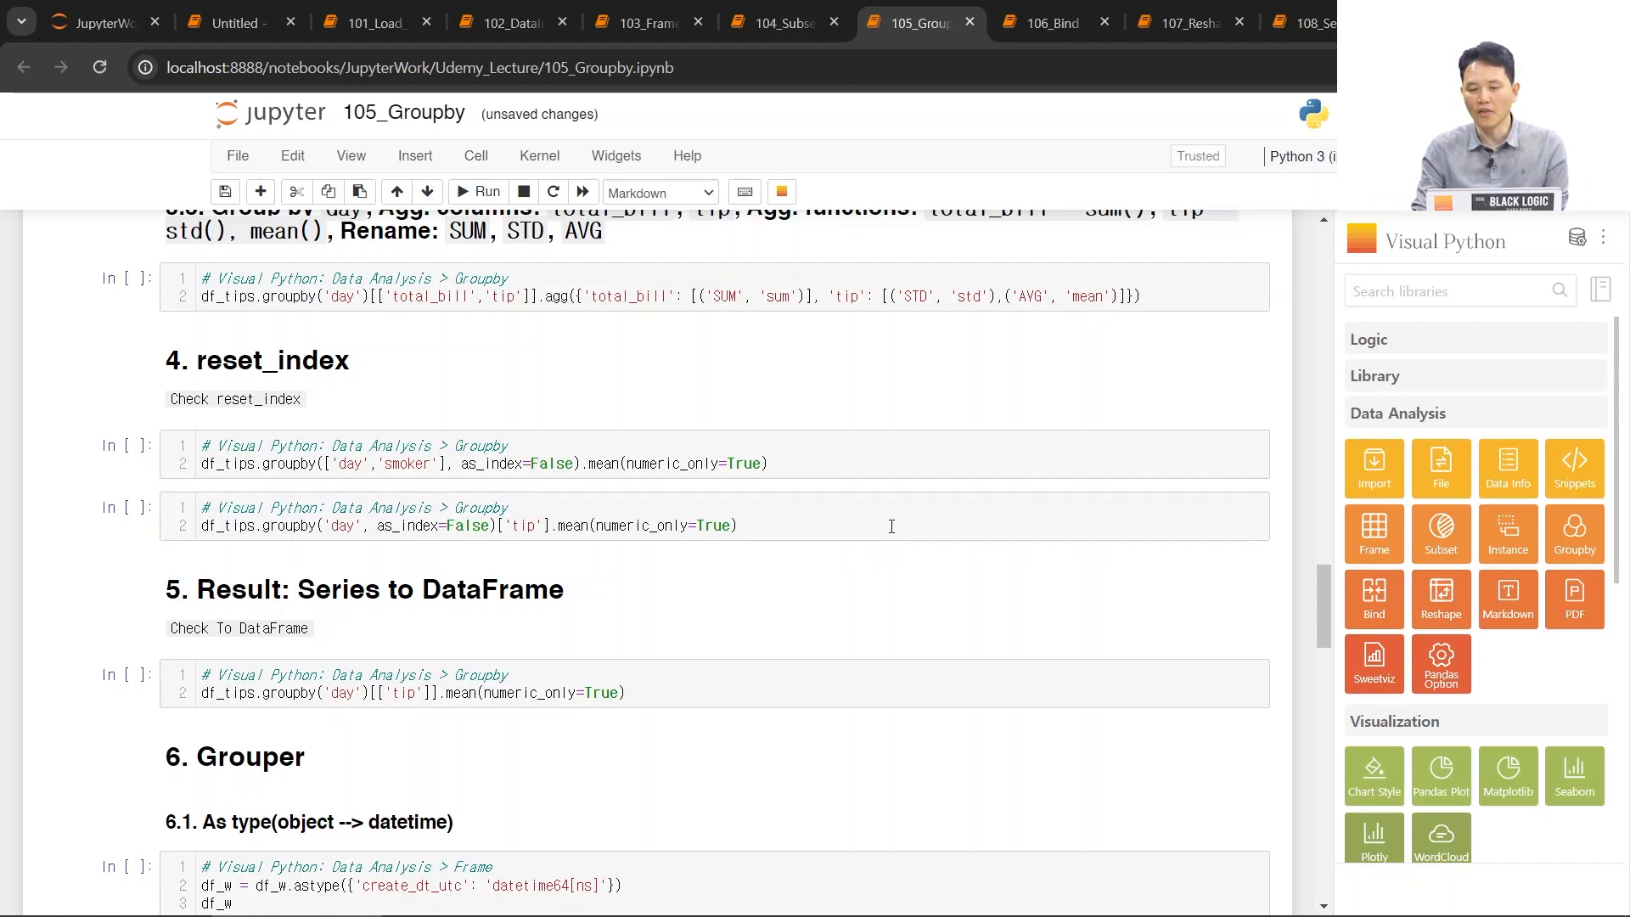
scroll(891, 527, "up", 15)
scroll(899, 520, "down", 4)
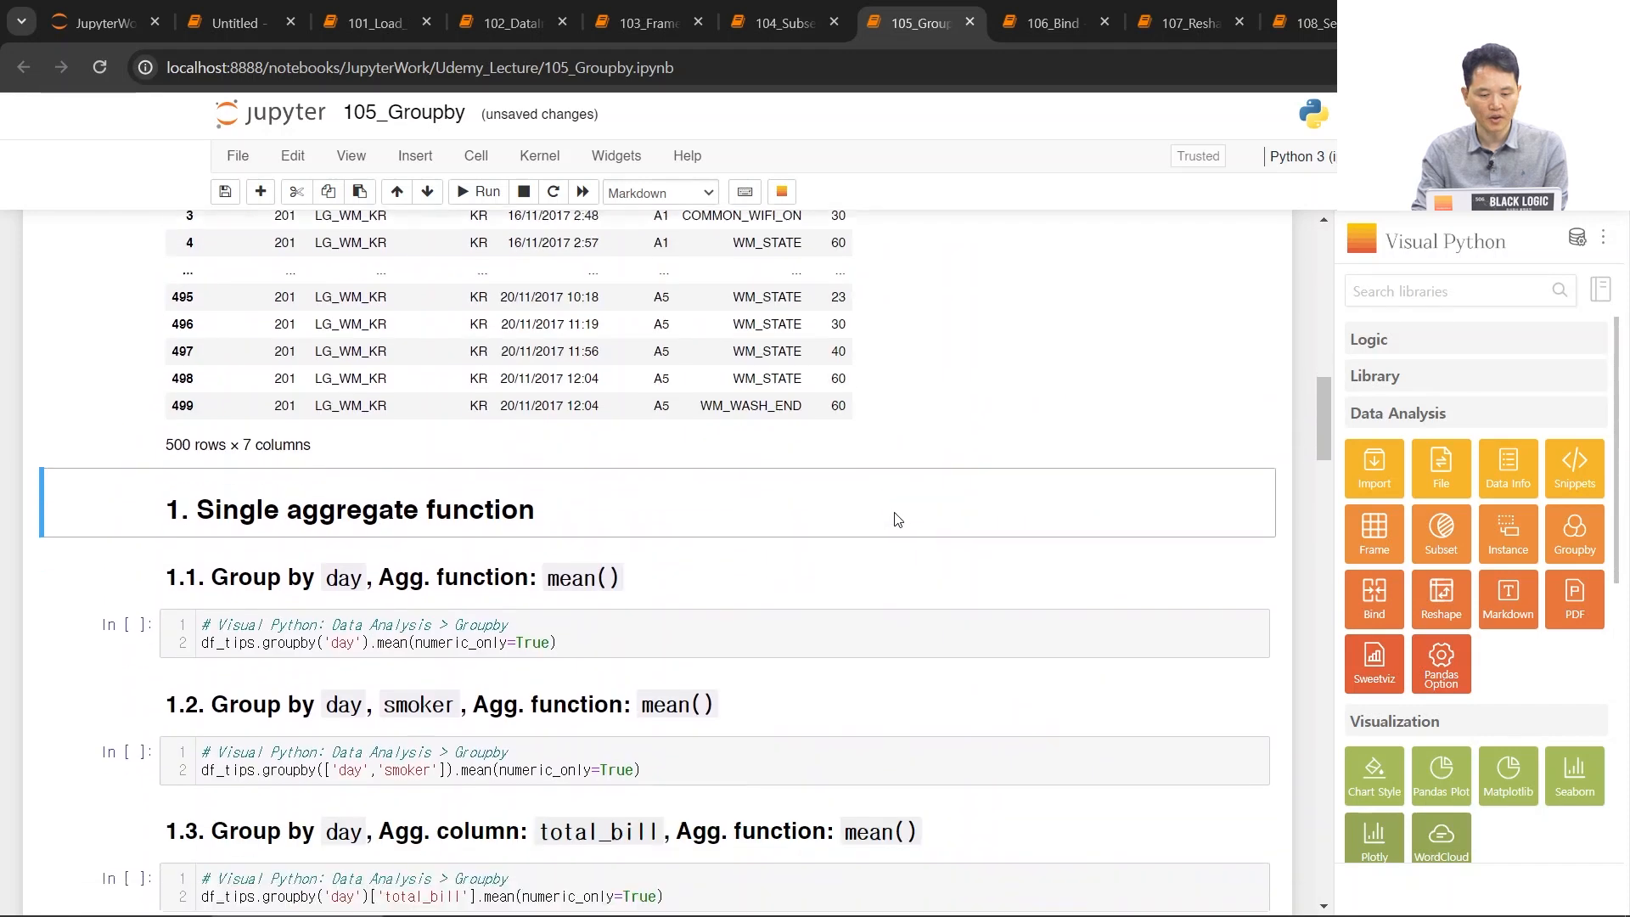
left_click(103, 370)
key("b")
- Try to display the tips table by entering and running "tips" in the new cell
left_click(332, 408)
type("t")
key("shift+Return")
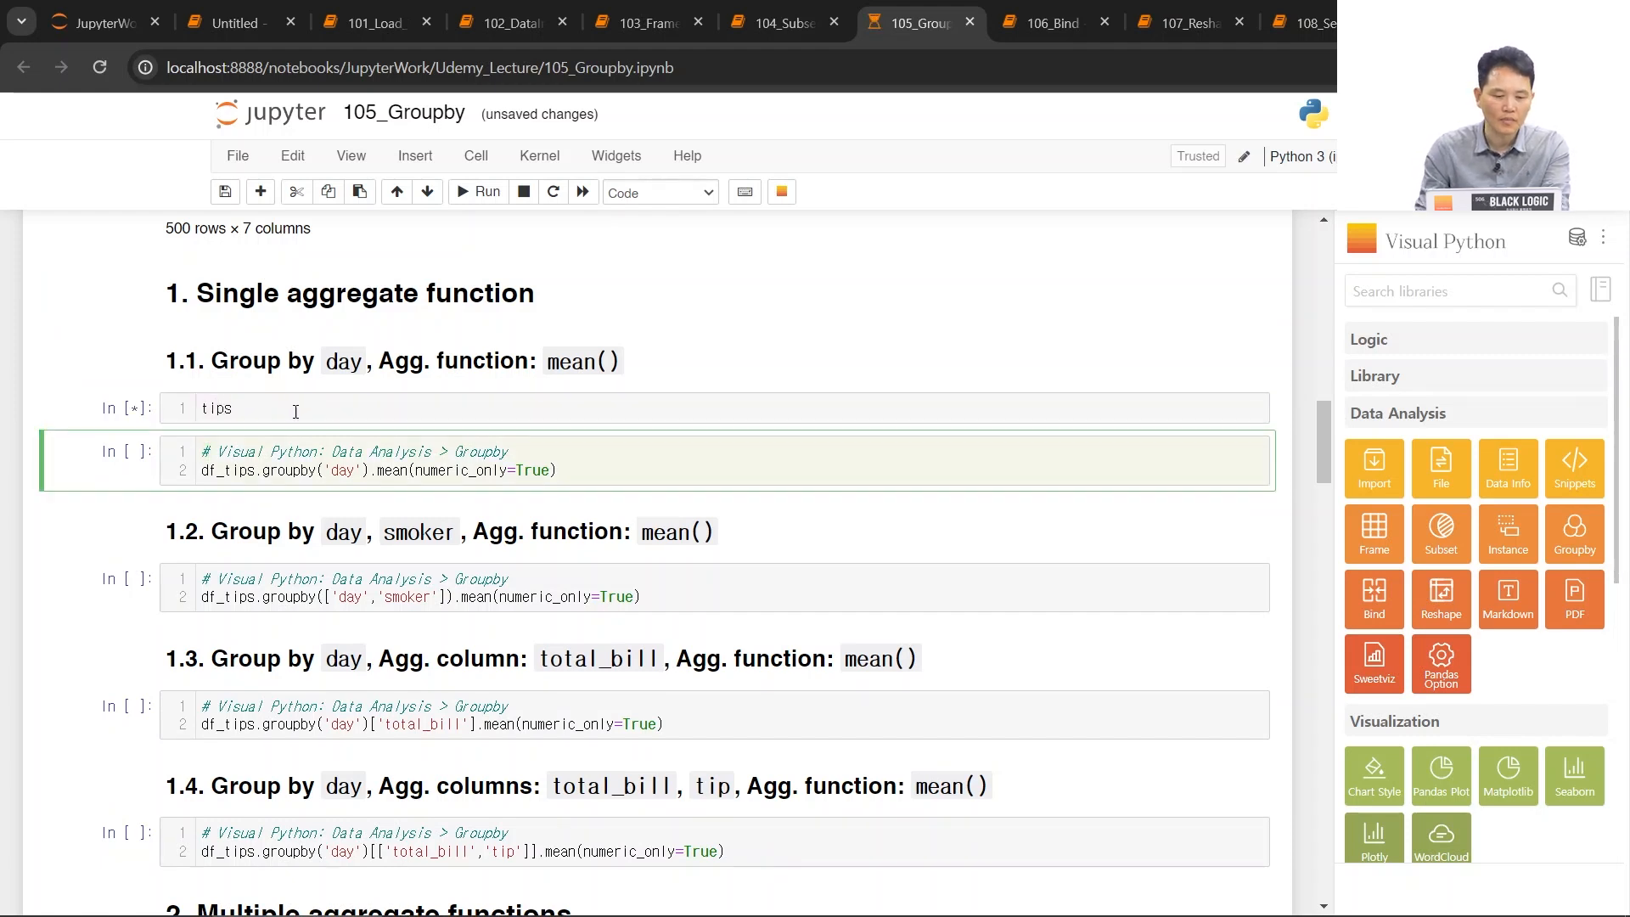
left_click(308, 411)
key("Left")
key("Left")
key("Left")
key("Left")
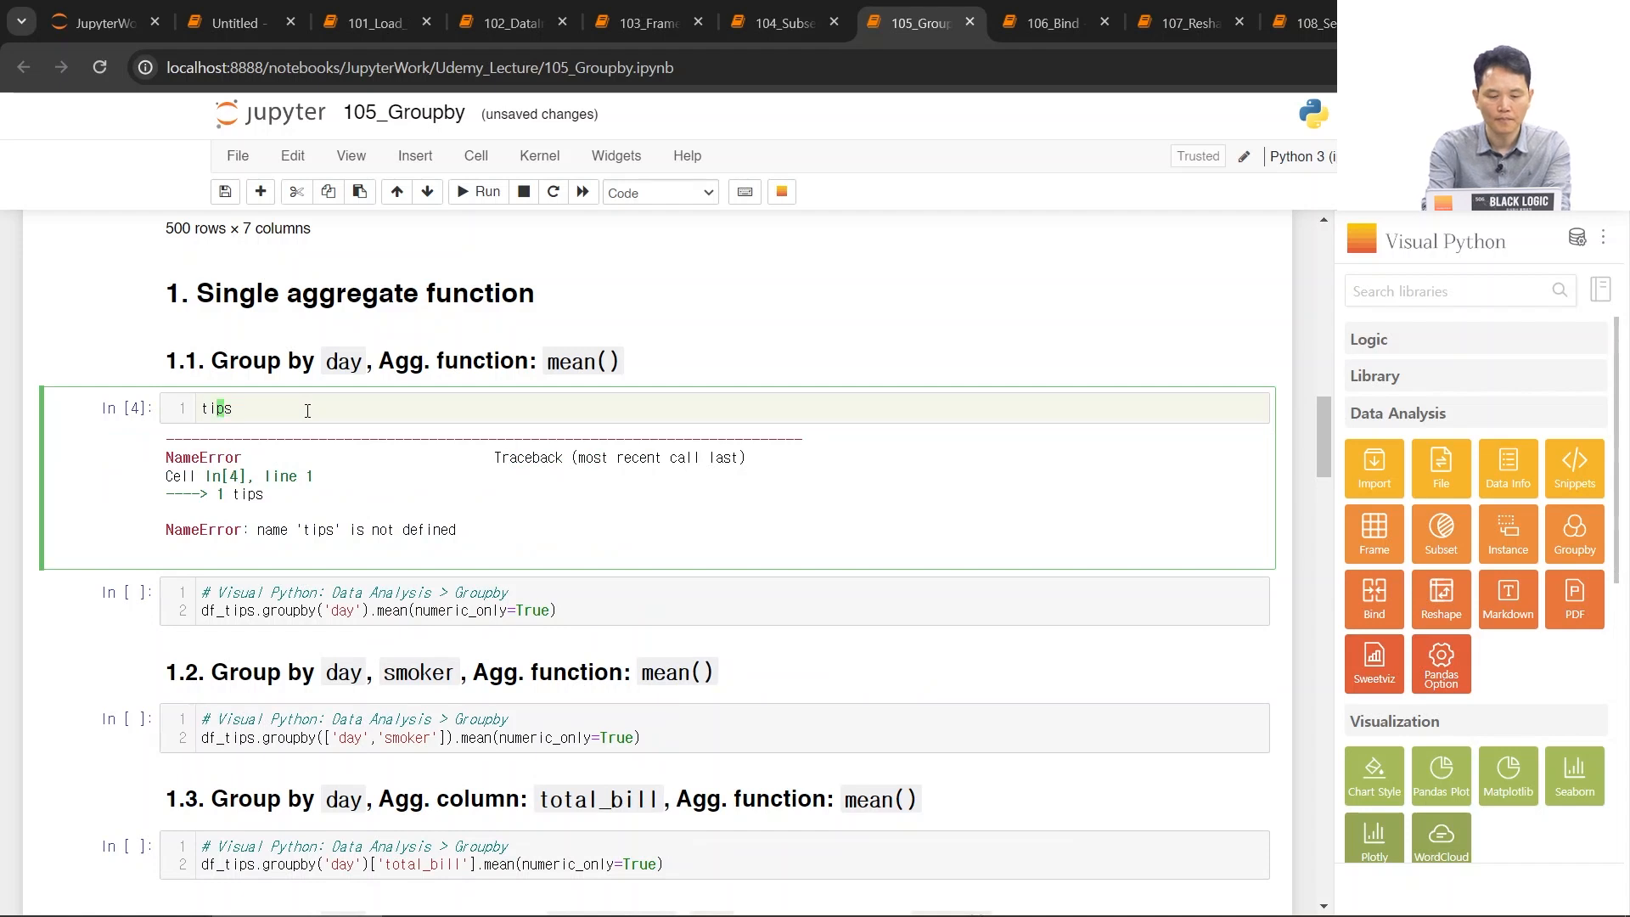
type("tips")
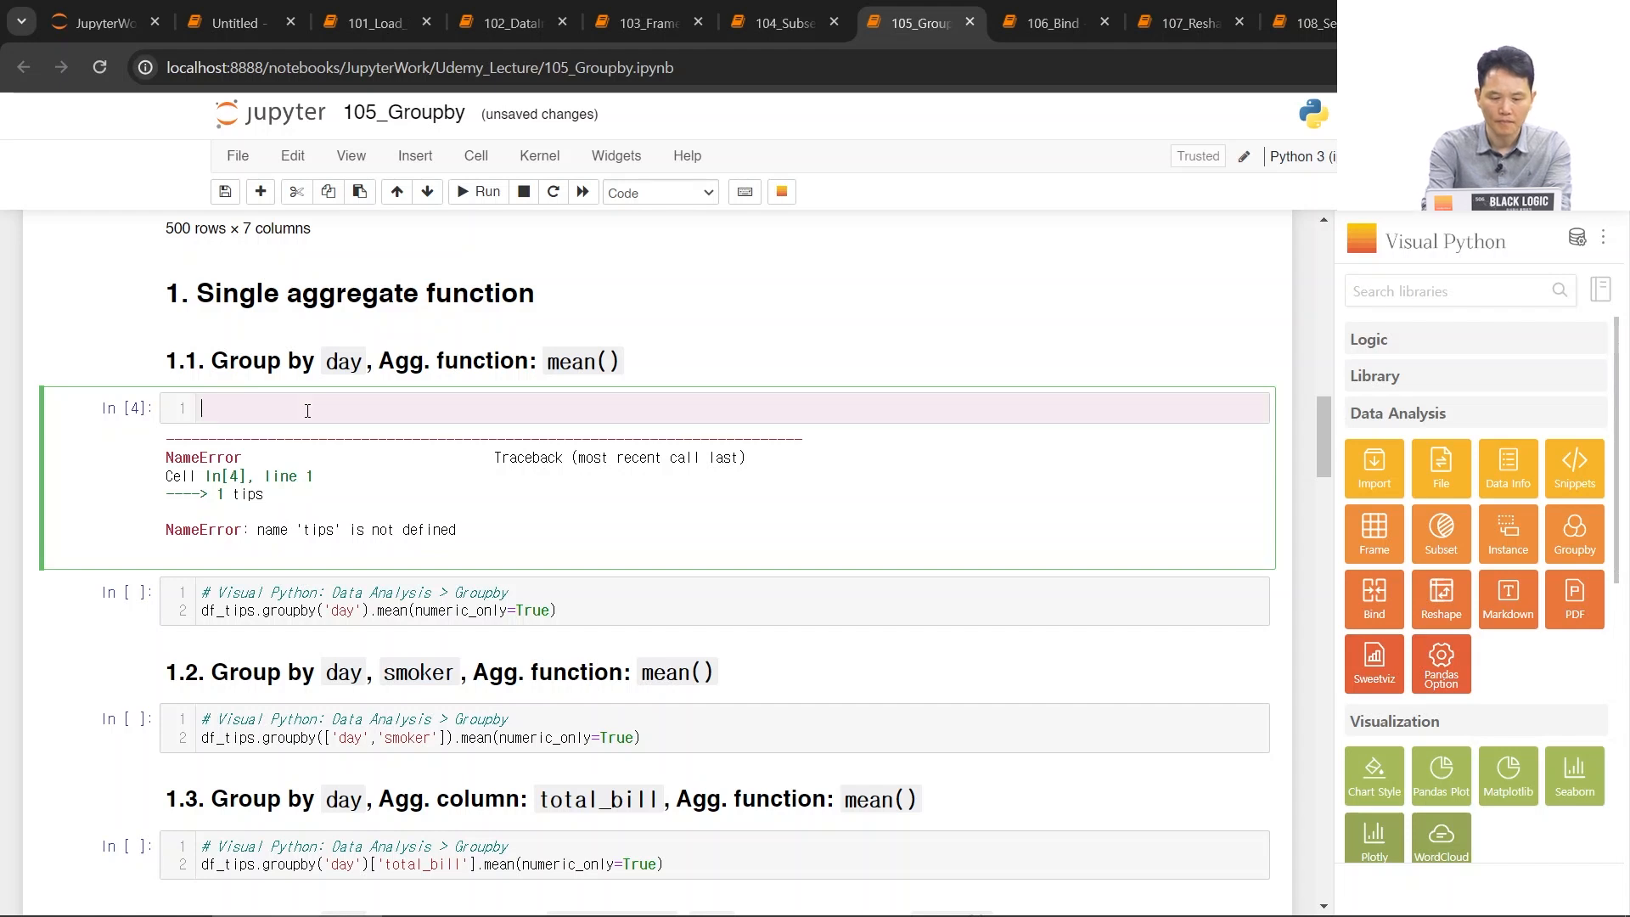
type("s")
key("shift+Return")
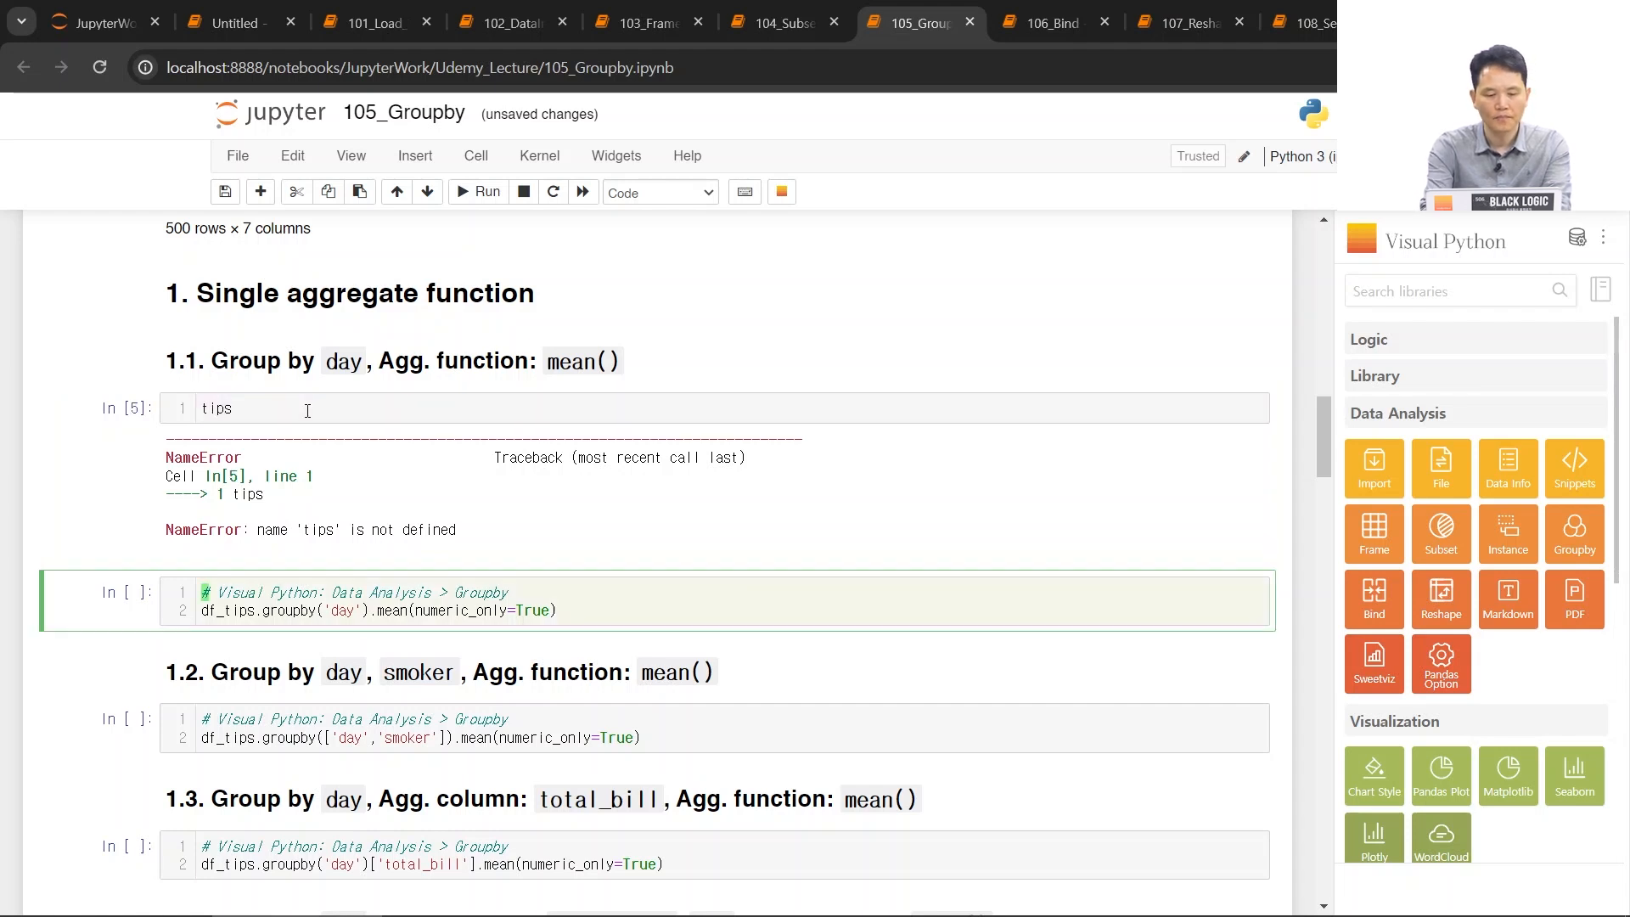
- Check the variable name in the file-loading cell, replace the new cell's code with "df_tips" and run it
left_click(304, 414)
scroll(440, 415, "up", 8)
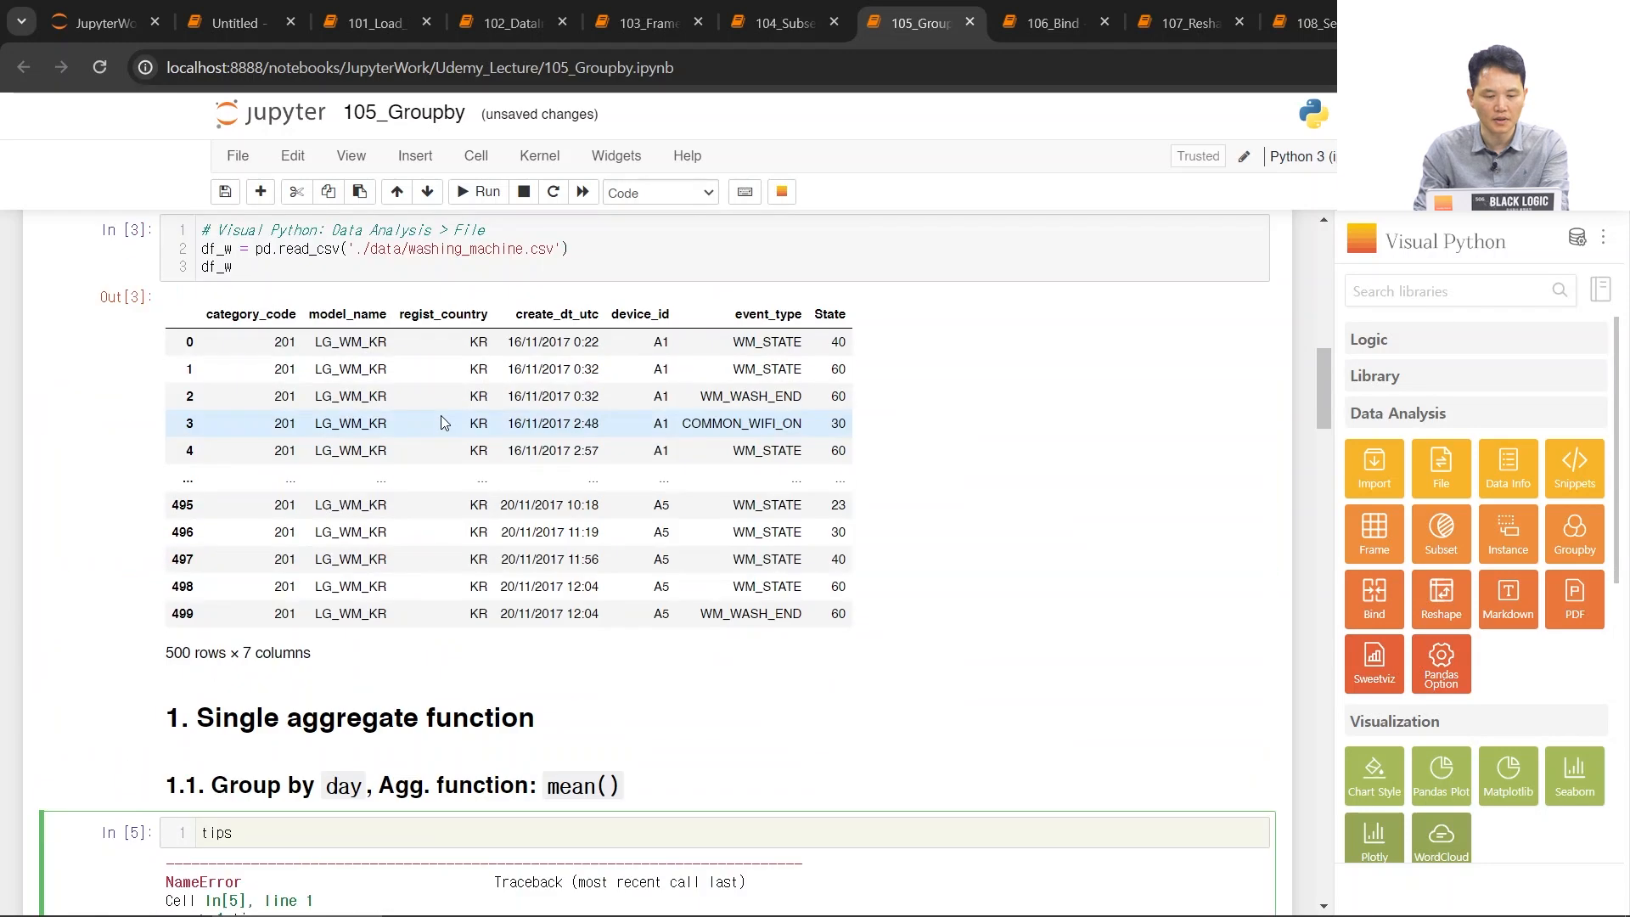
scroll(435, 415, "up", 3)
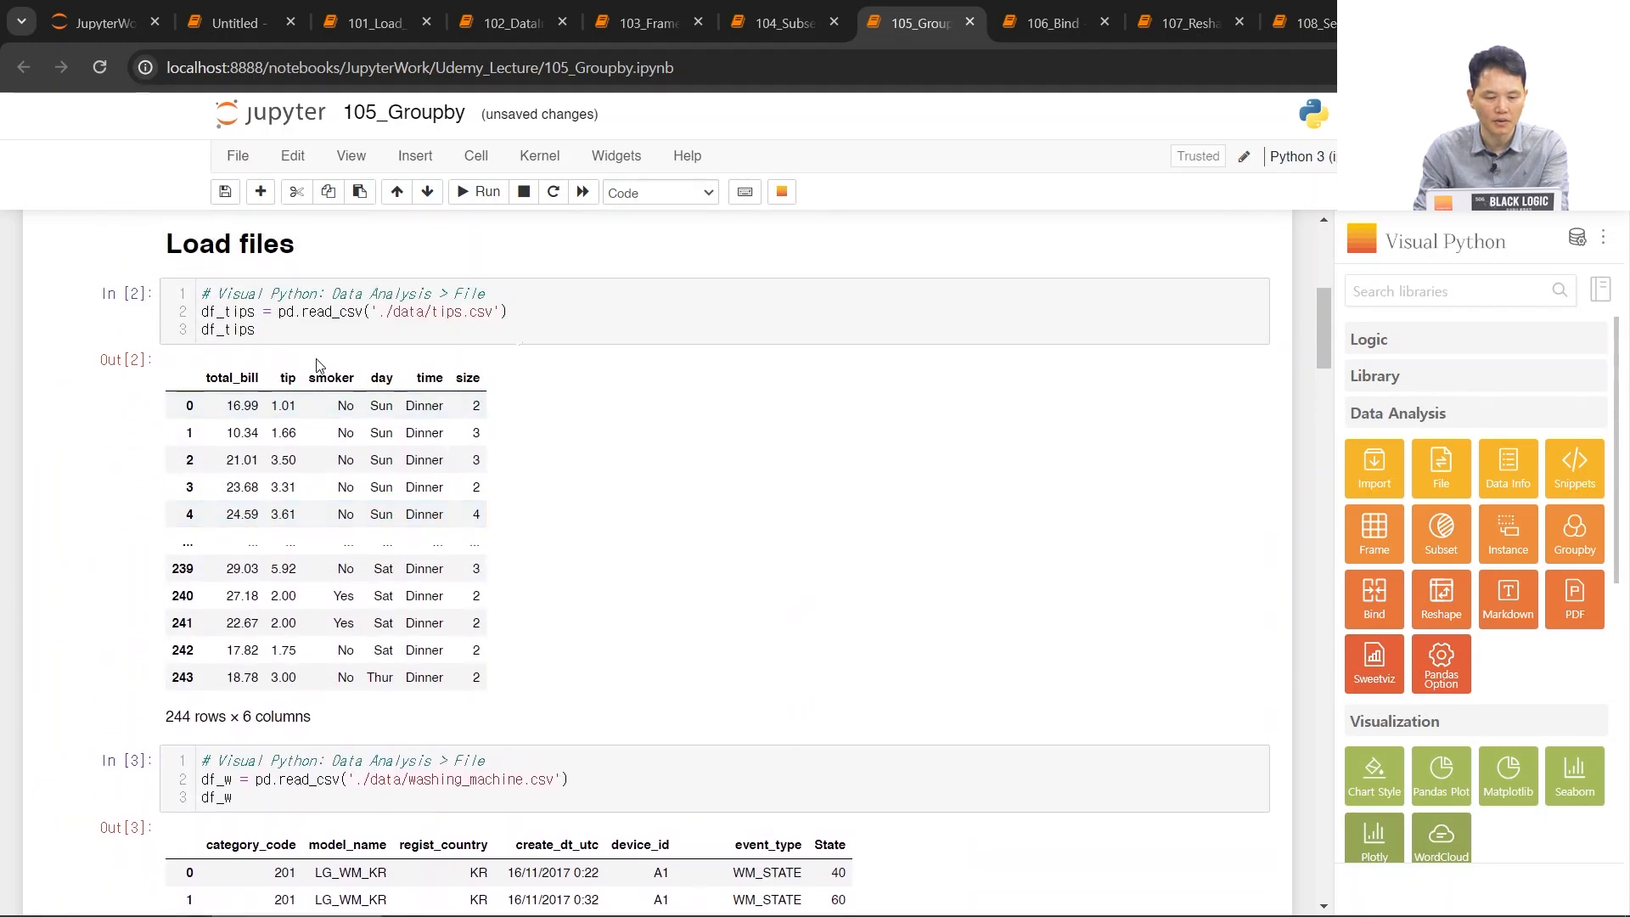
scroll(393, 421, "down", 7)
scroll(394, 420, "down", 4)
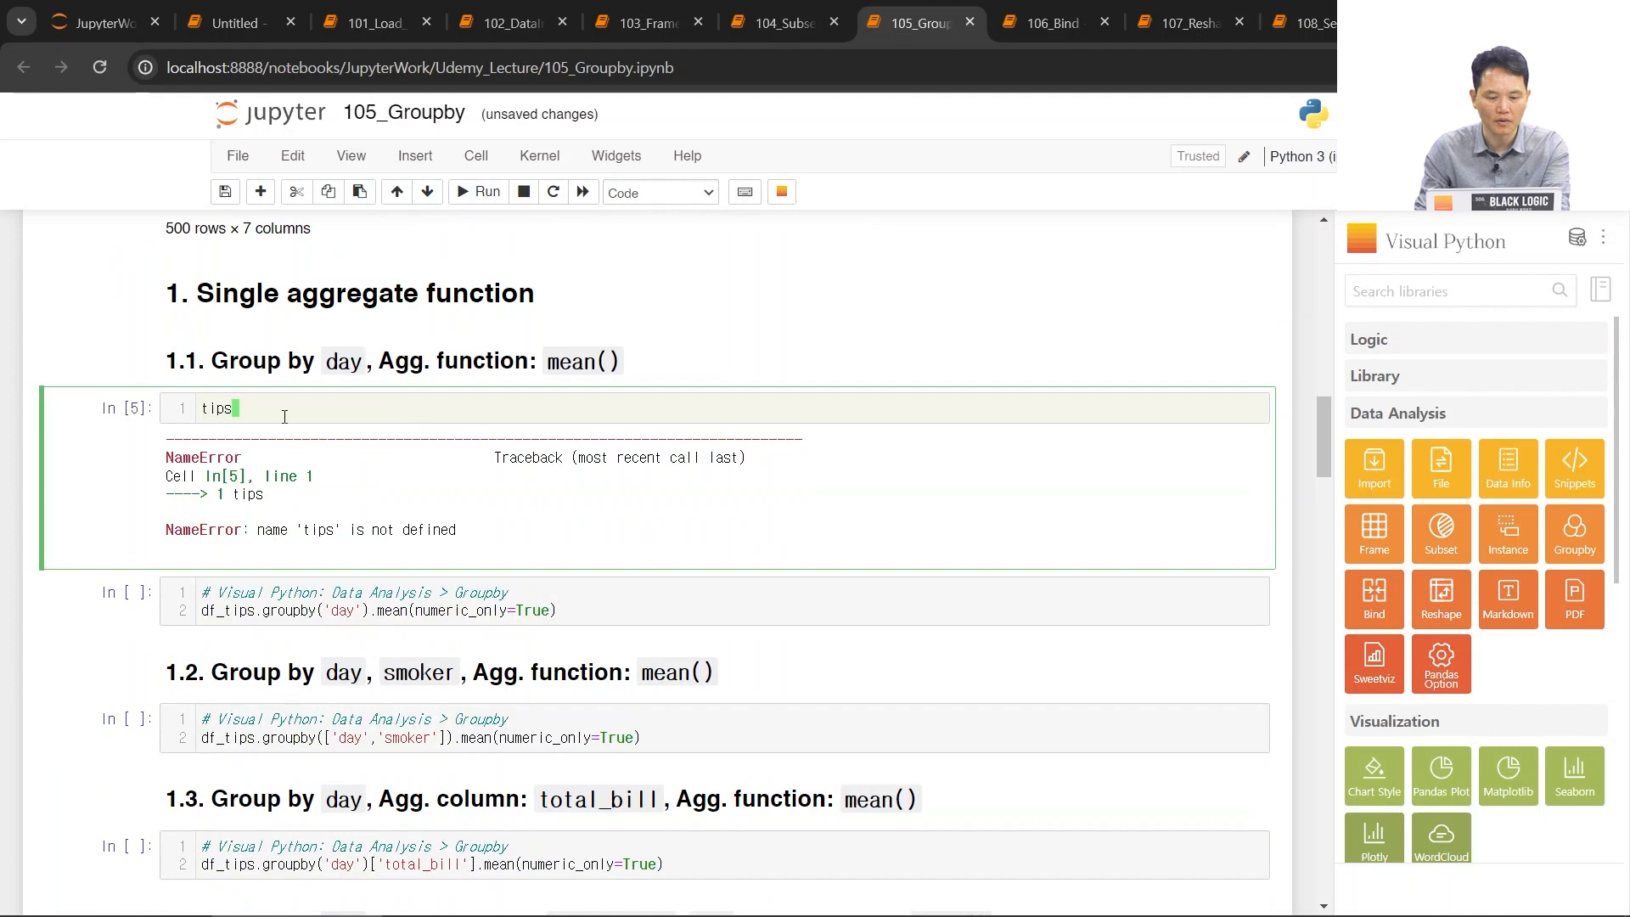
key("BackSpace")
key("BackSpace")
key("BackSpace")
key("BackSpace")
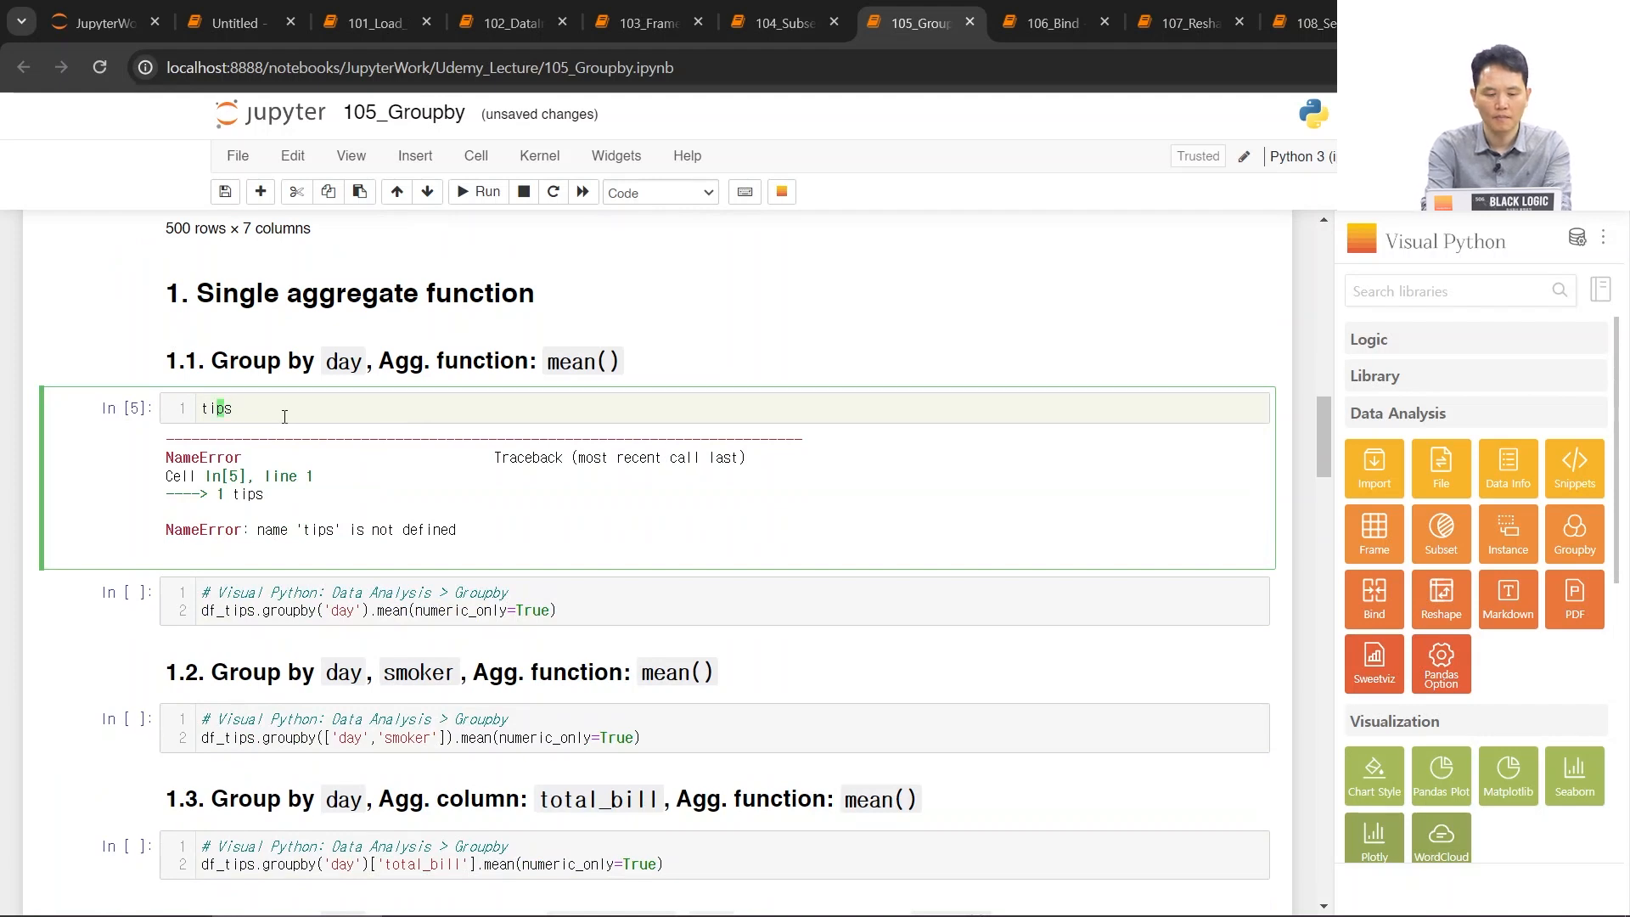
type("df_tips")
key("shift+Return")
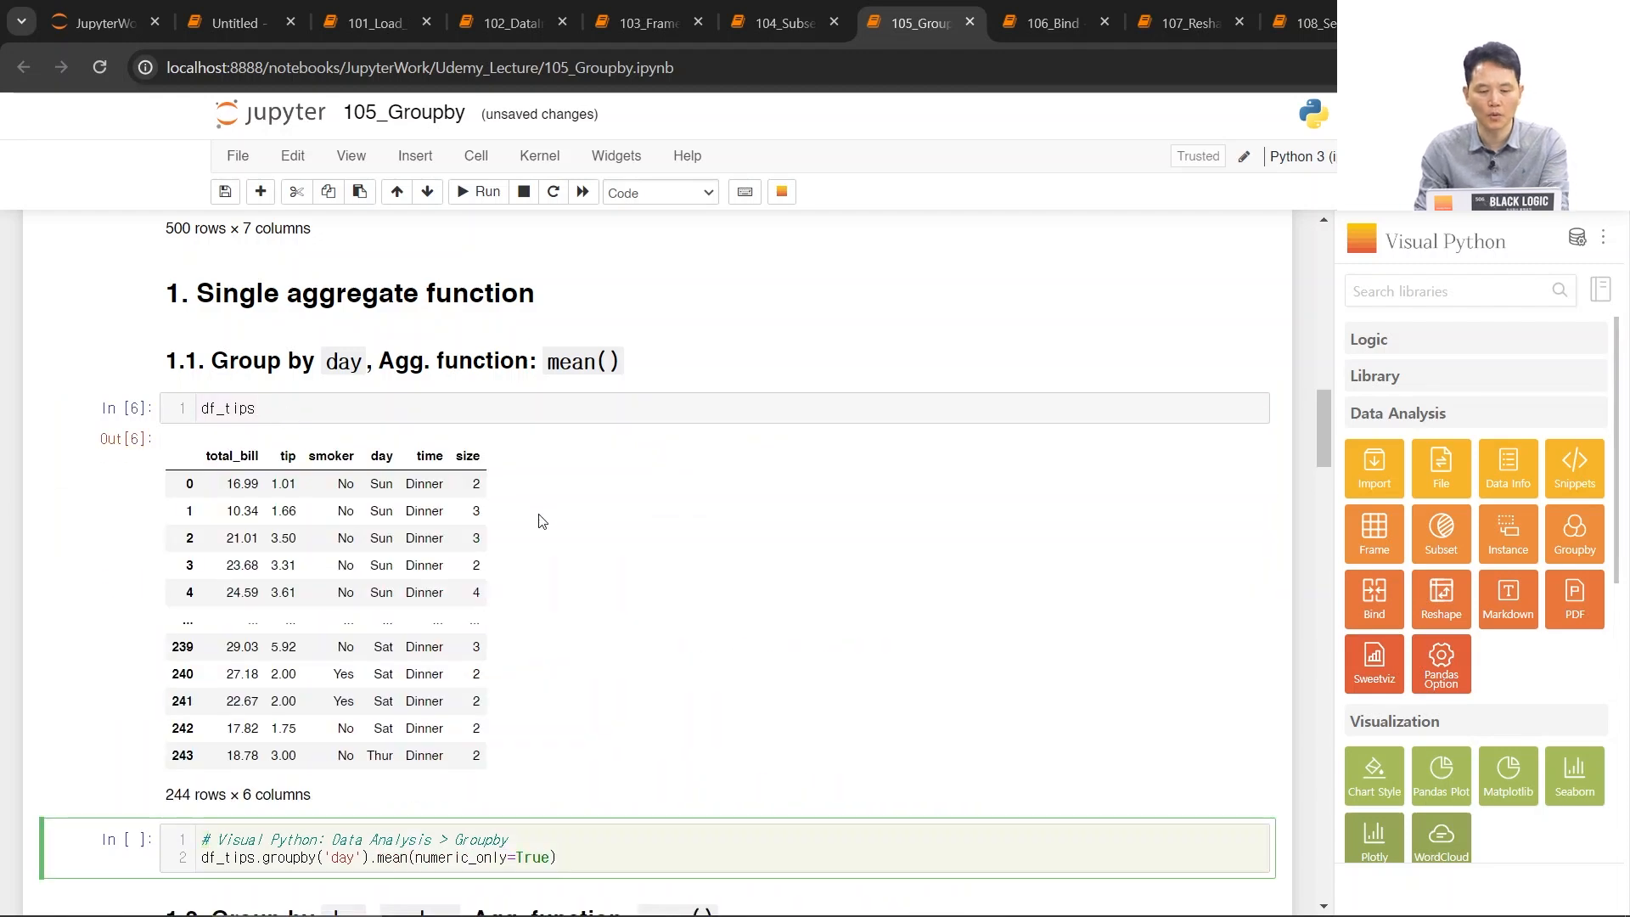
- Start a Visual Python Groupby from the 1.1 example cell on DataFrame df_tips, with day as the grouping column
scroll(592, 520, "down", 2)
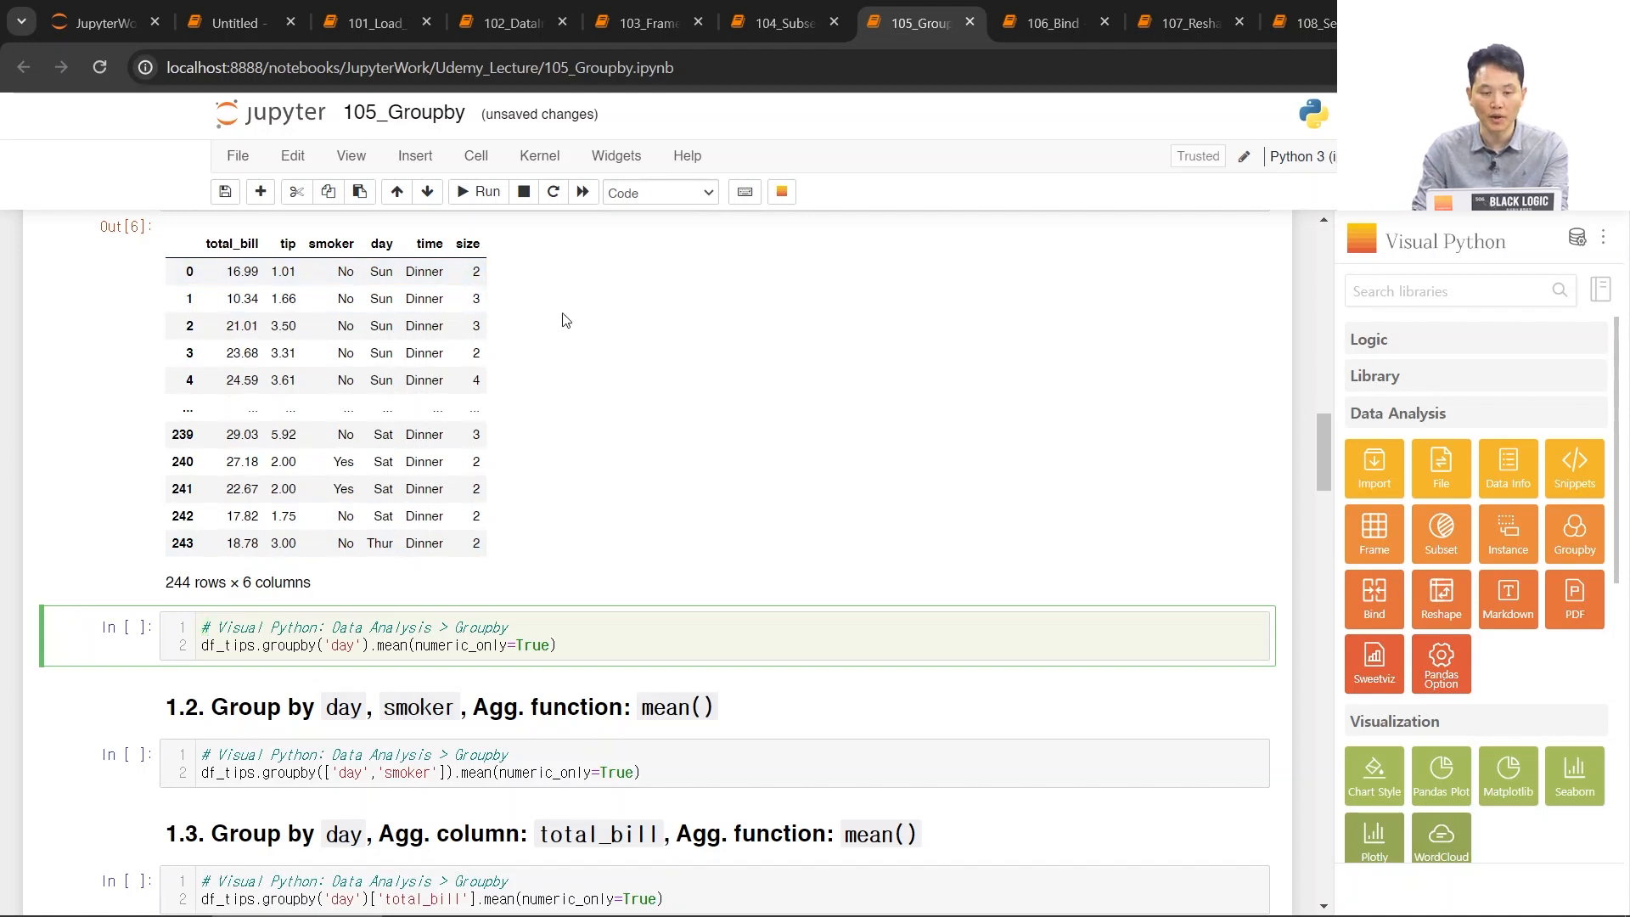
scroll(705, 400, "down", 1)
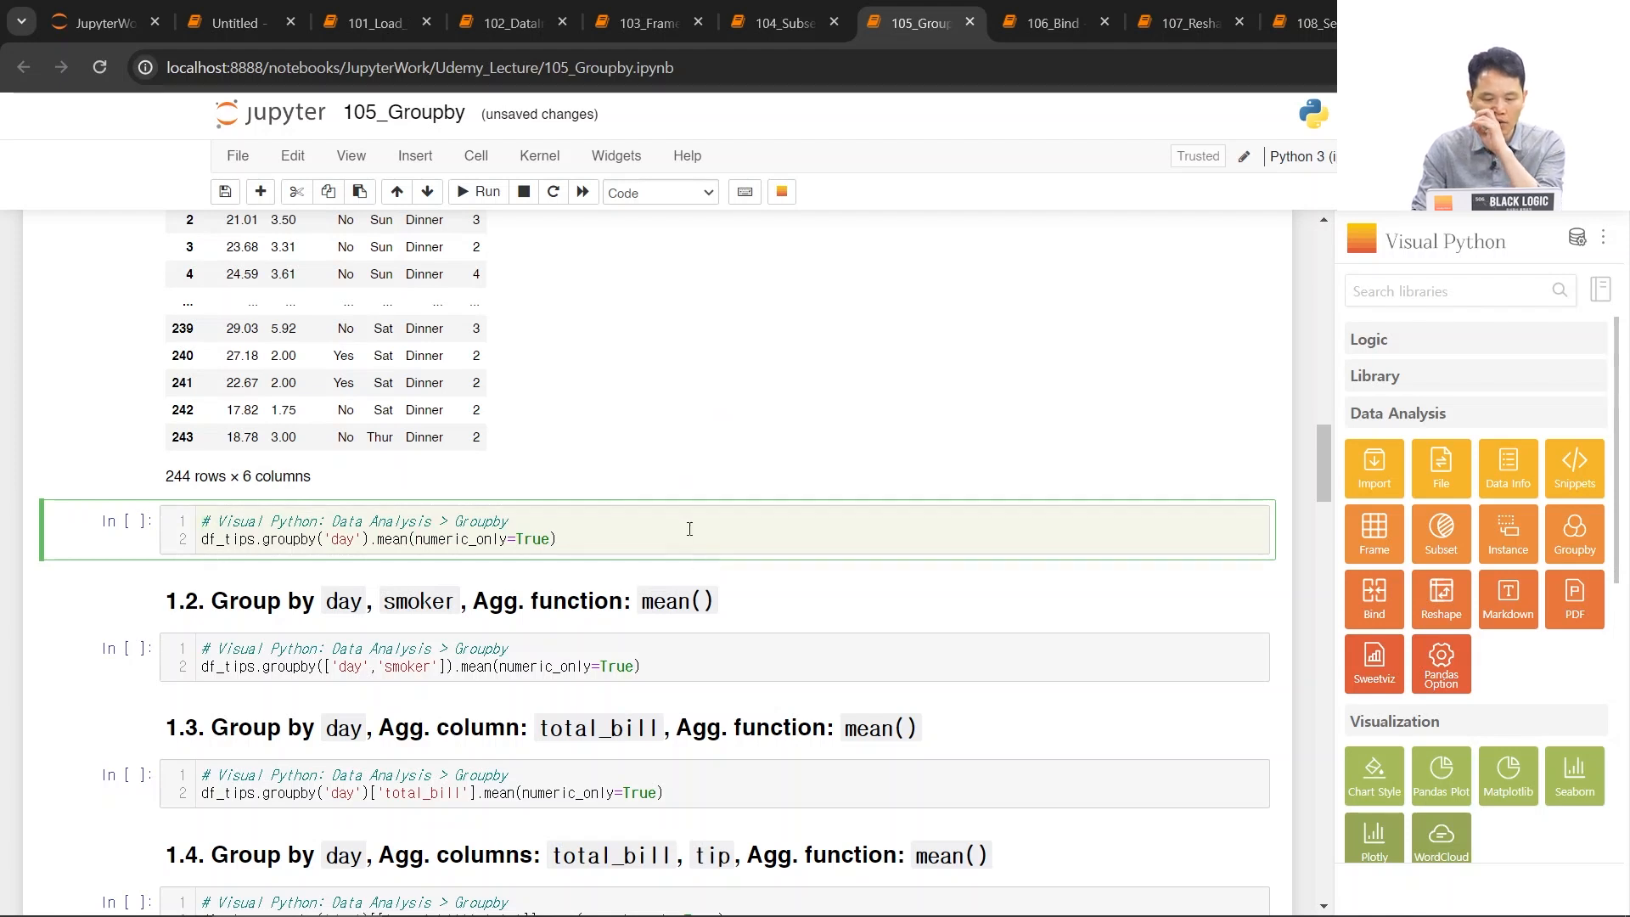
scroll(653, 561, "up", 1)
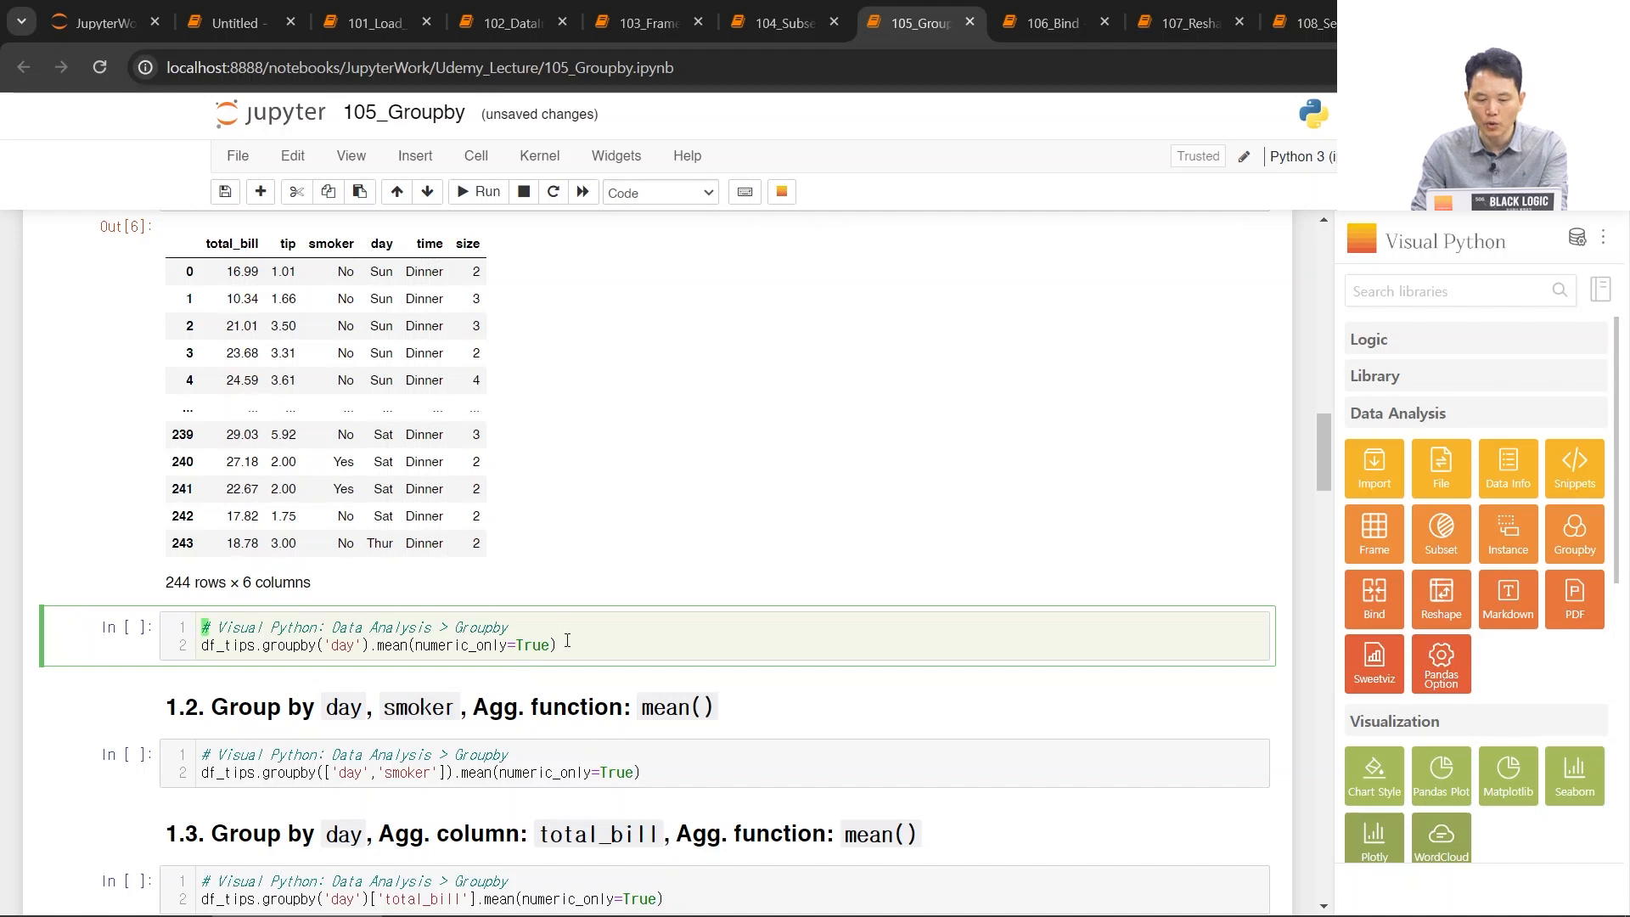
key("Escape")
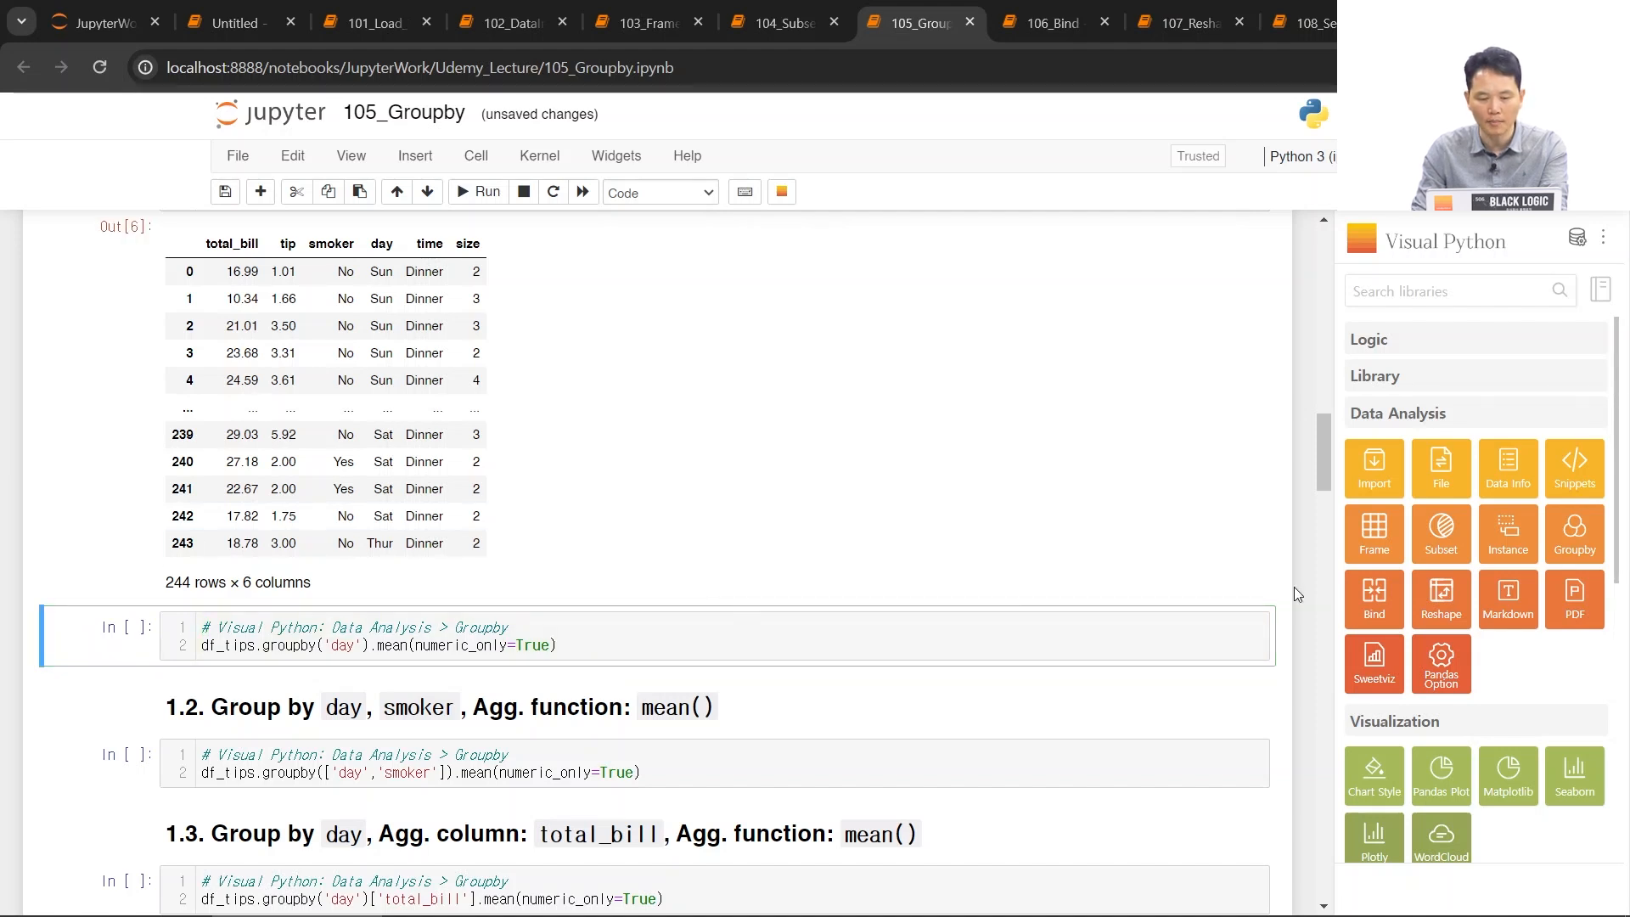
left_click(1577, 550)
left_click(1031, 282)
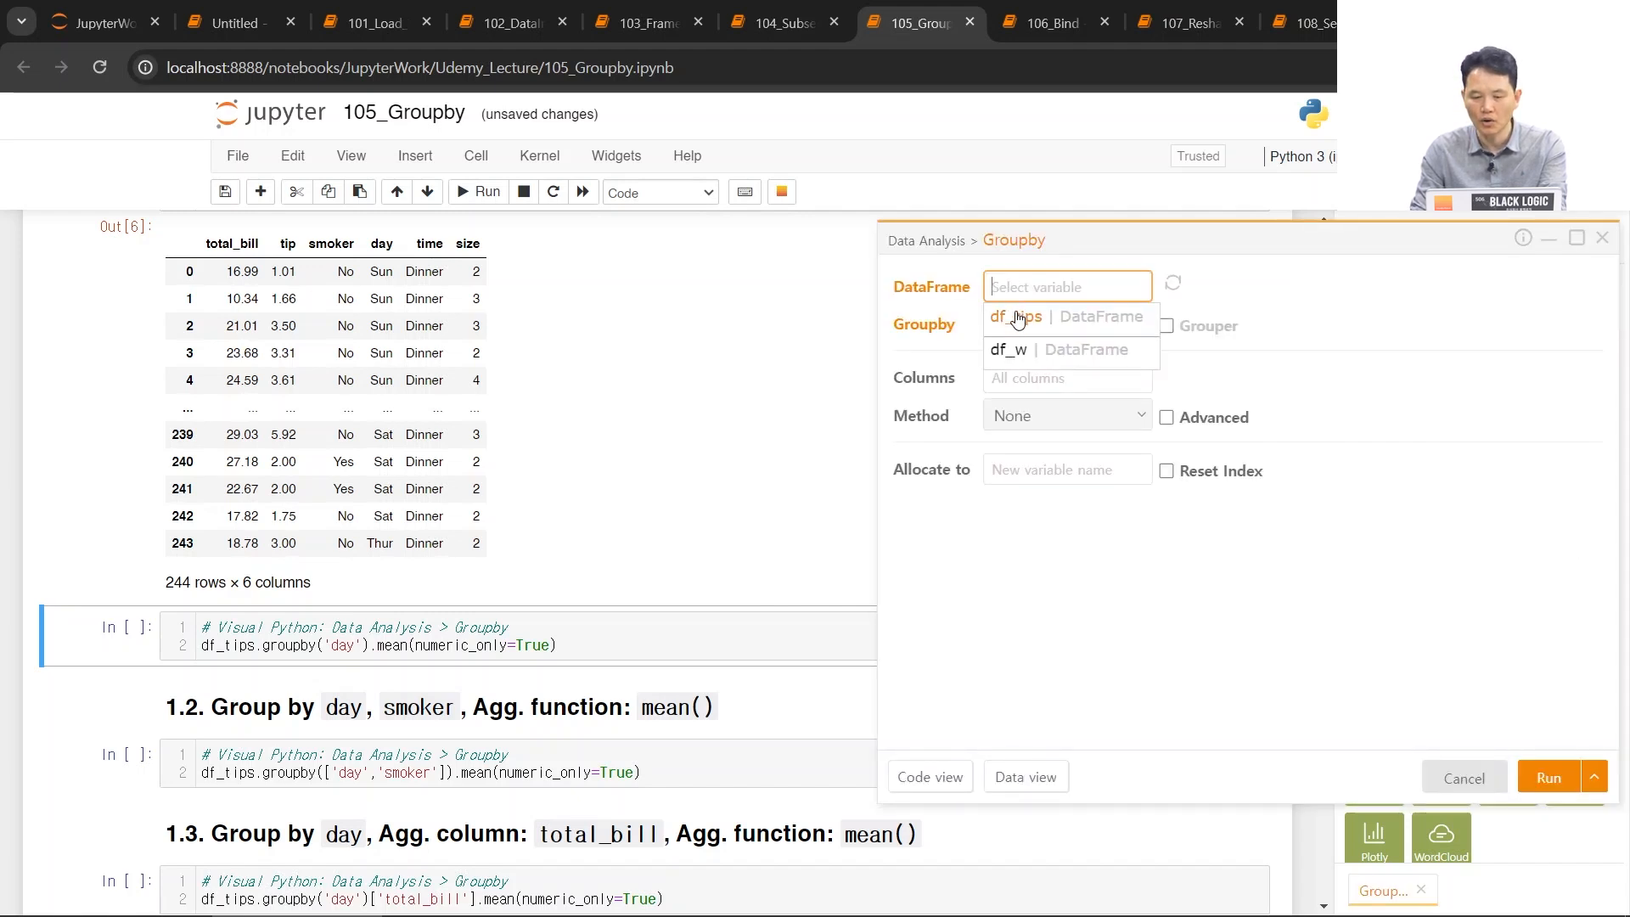
left_click(1030, 325)
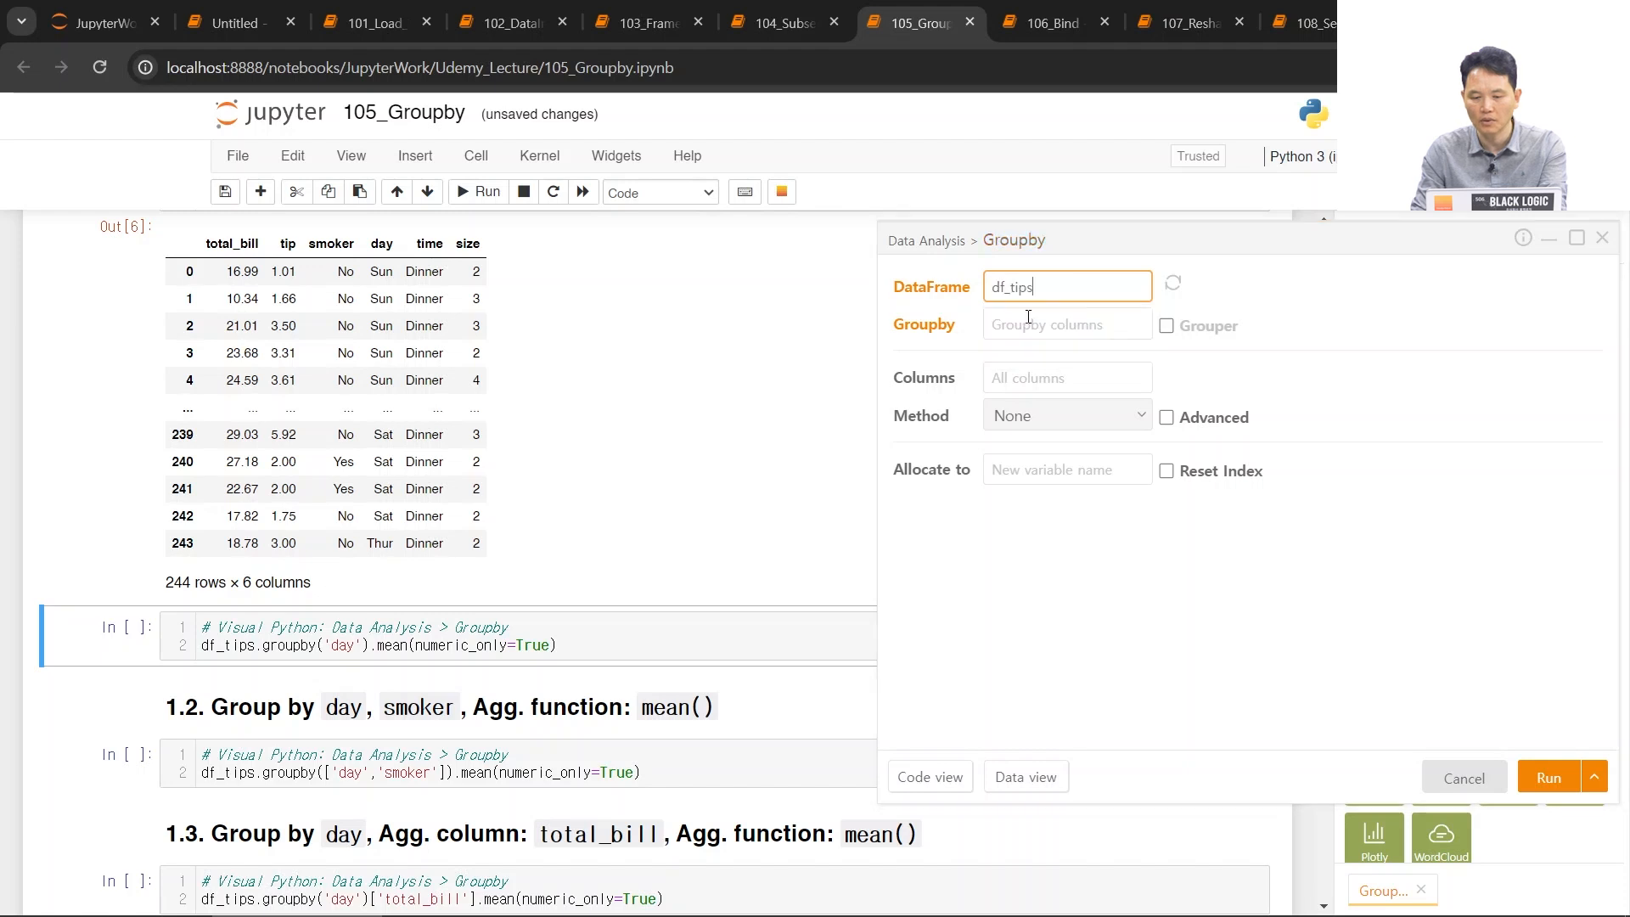
left_click(1030, 321)
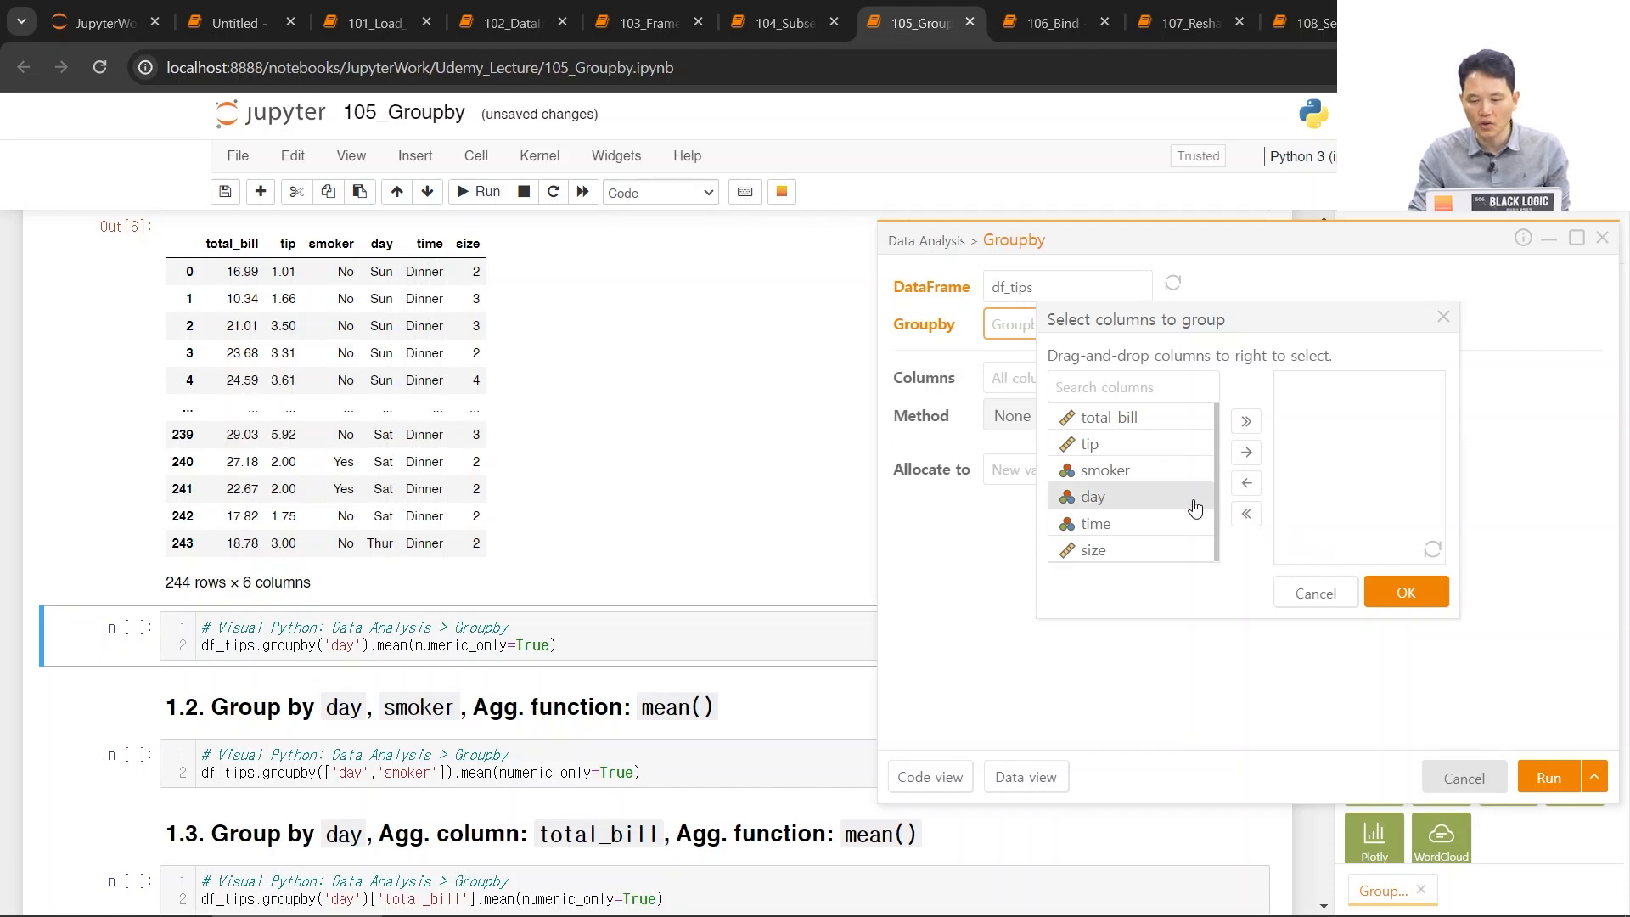
left_click_drag(1158, 503, 1395, 476)
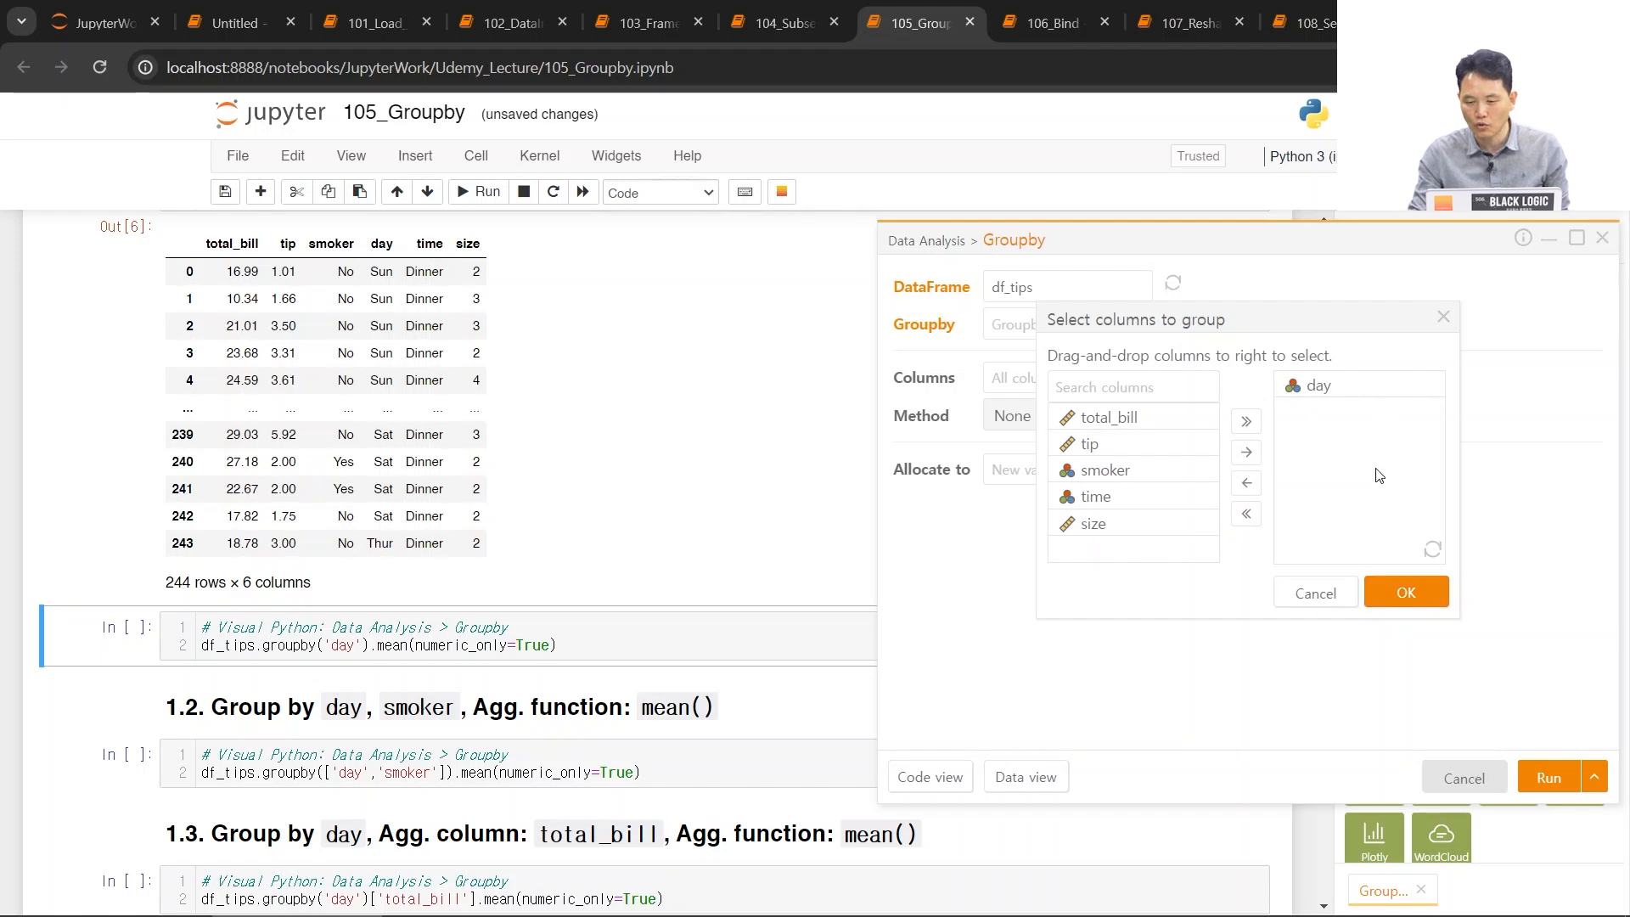
left_click(1406, 594)
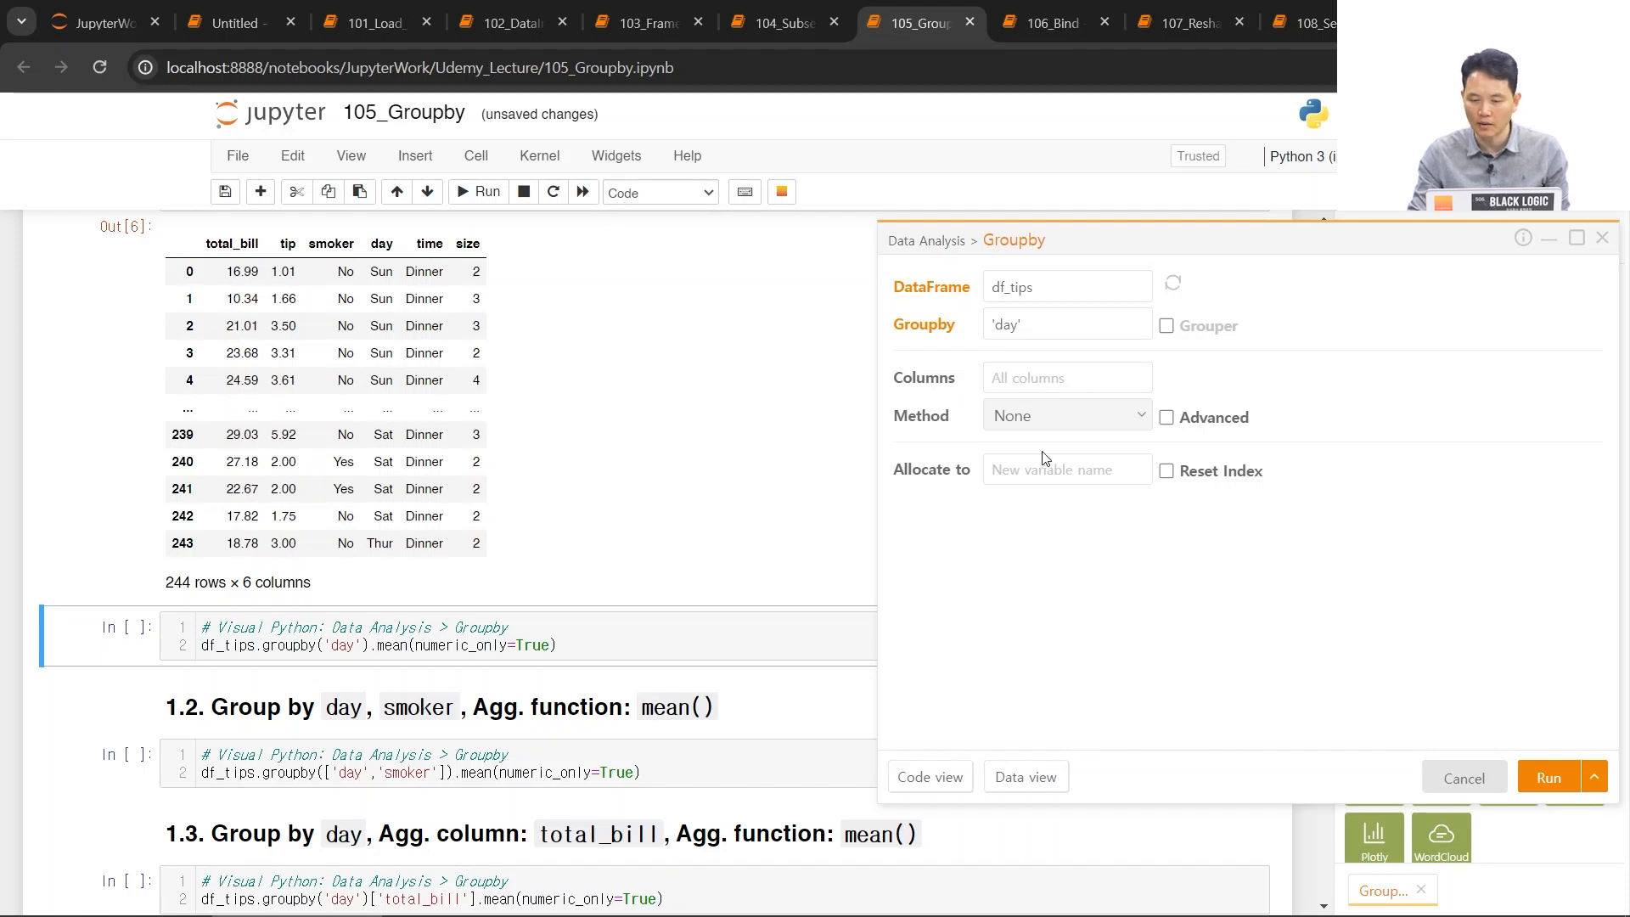
- Set the Groupby method to mean, run it, and compare the result with the df_tips table above
left_click(1031, 415)
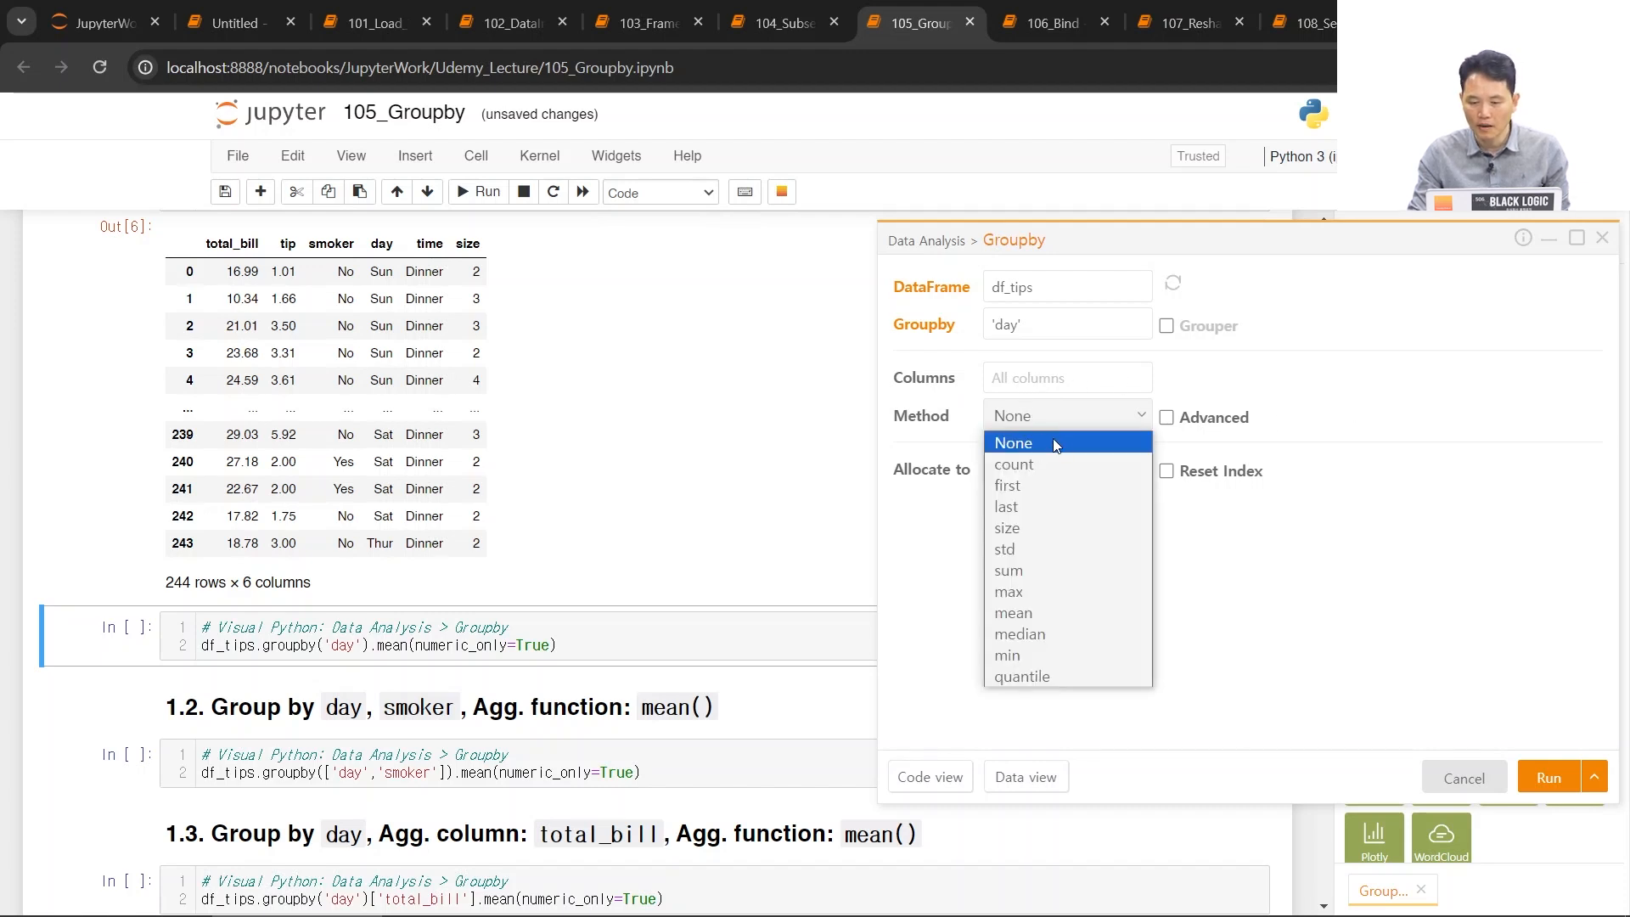
left_click(1025, 612)
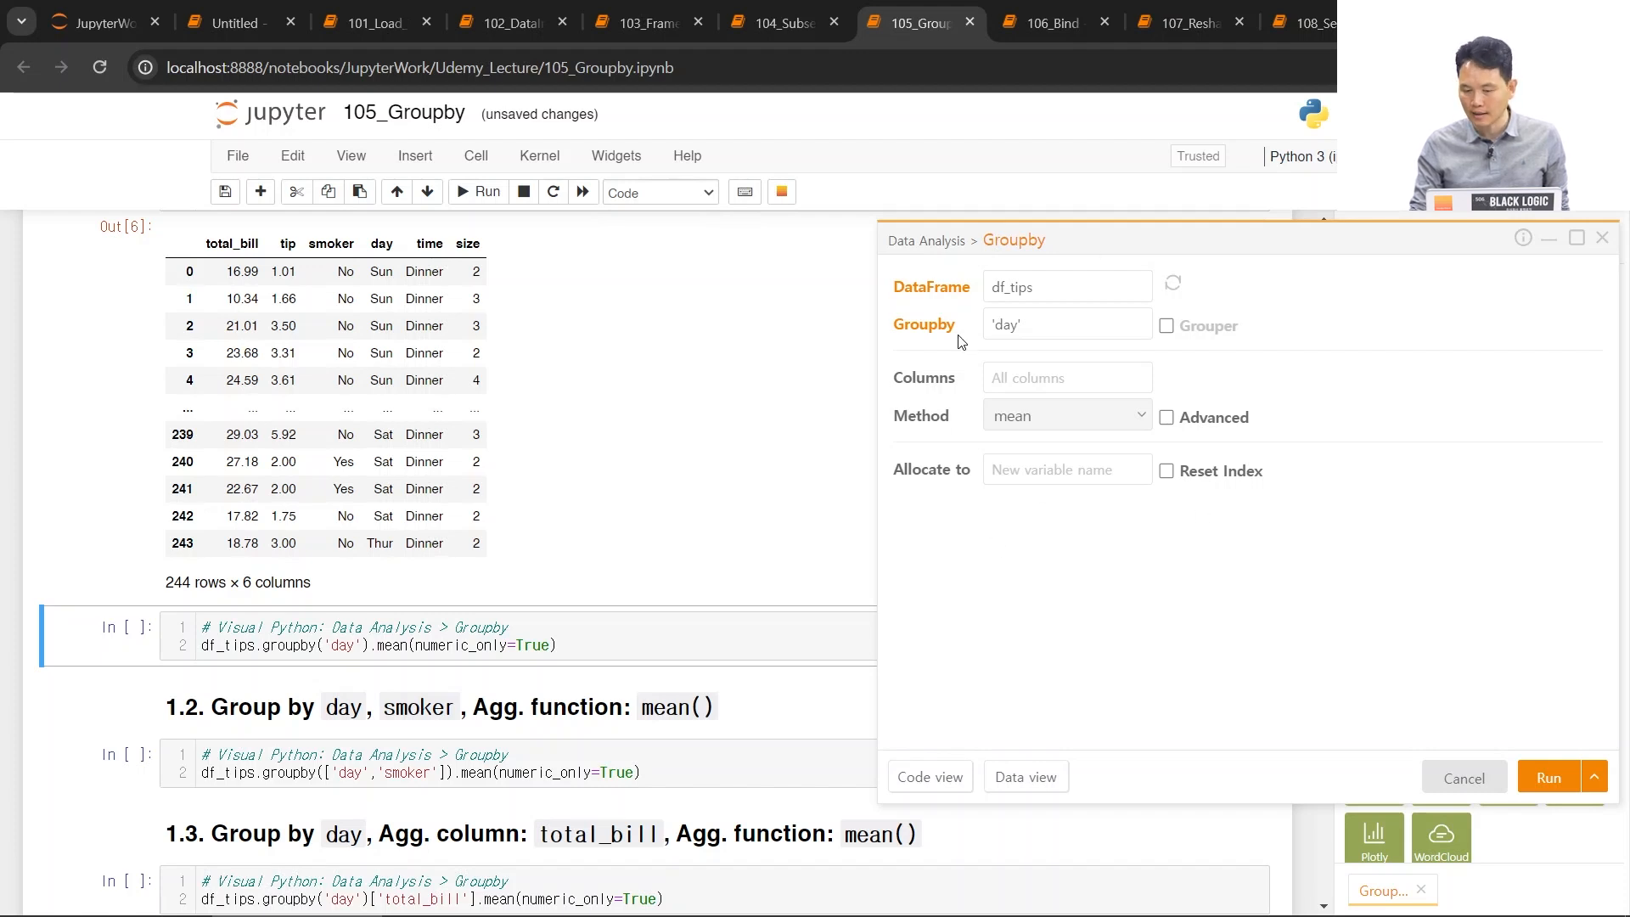
left_click(1545, 778)
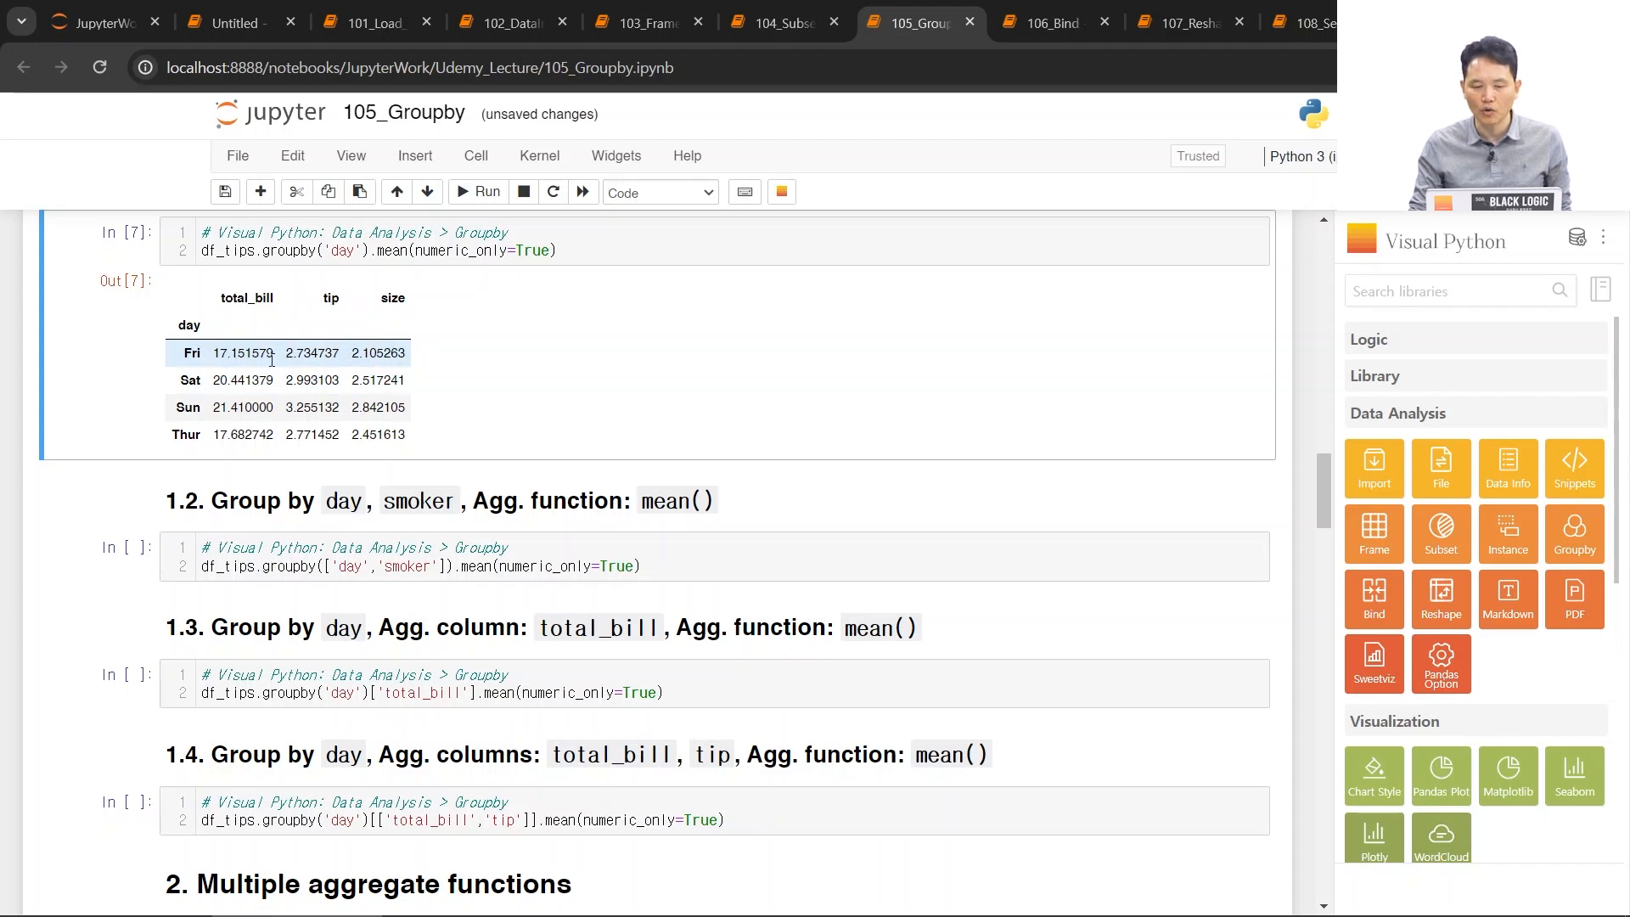
scroll(396, 351, "up", 6)
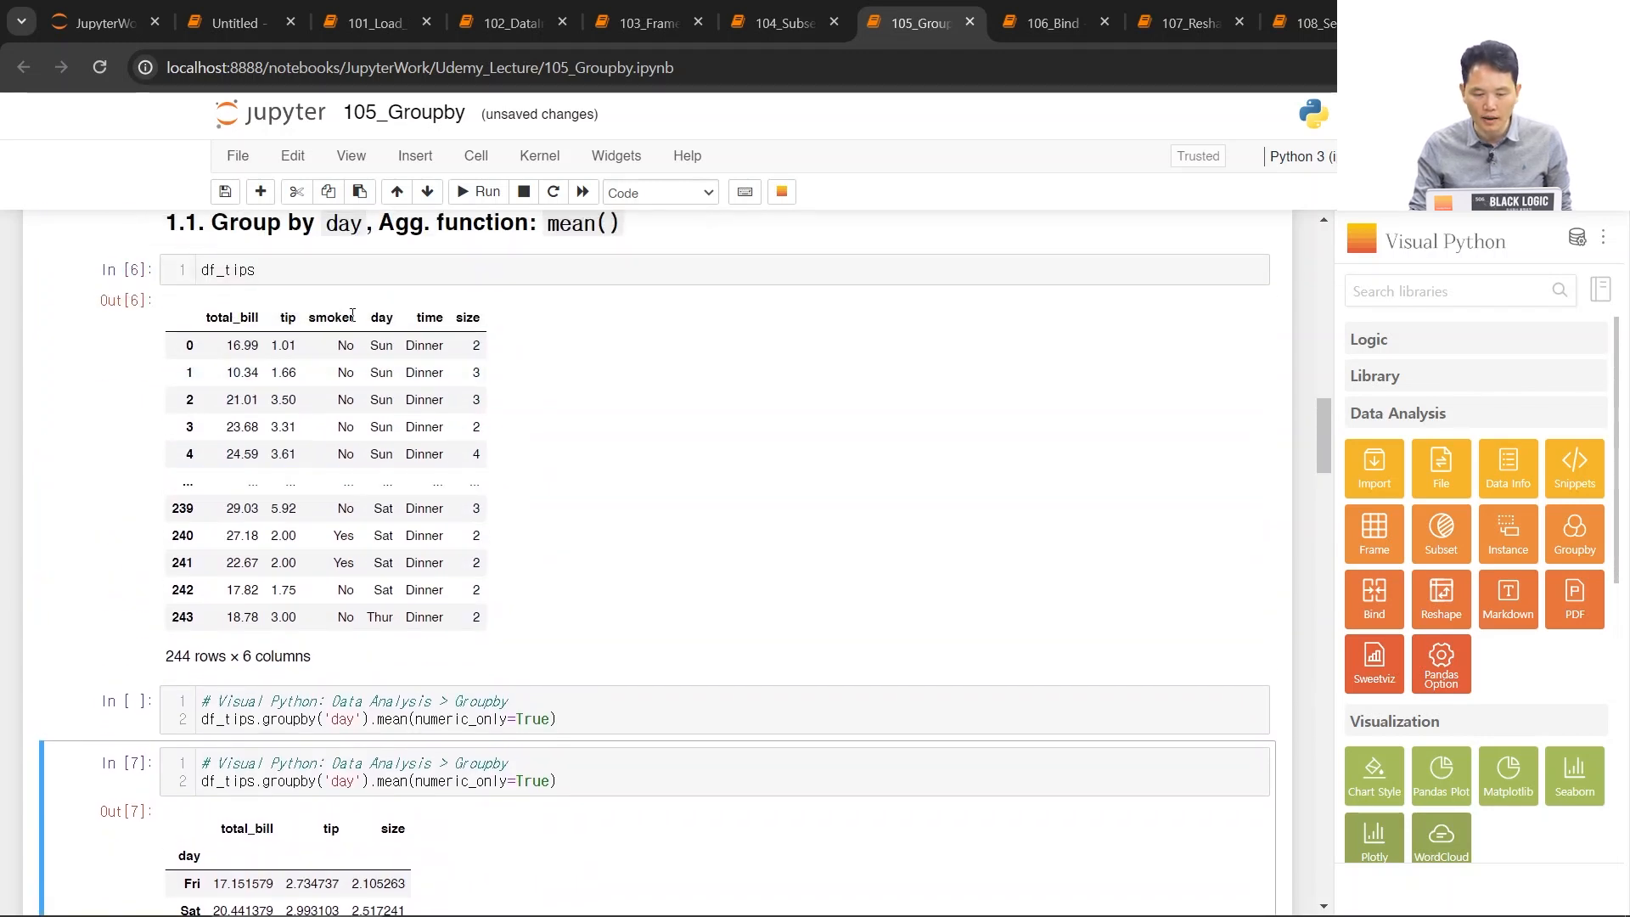
- Review the mean-by-day output and examine the mean(numeric_only=True) part of the generated code
scroll(540, 402, "down", 6)
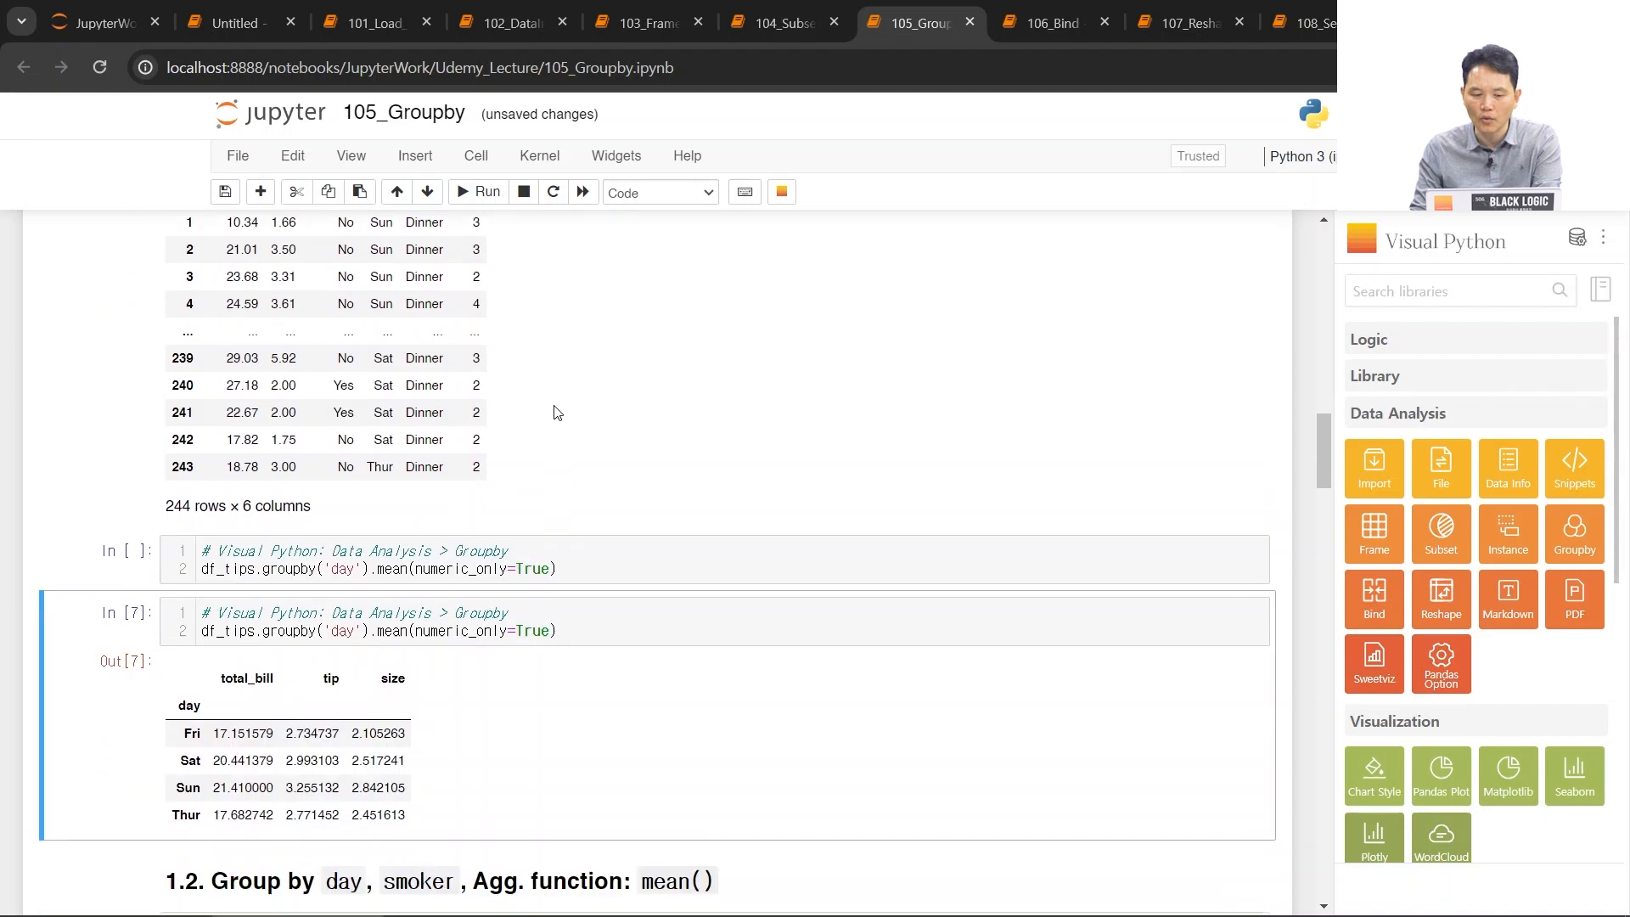
scroll(466, 332, "up", 1)
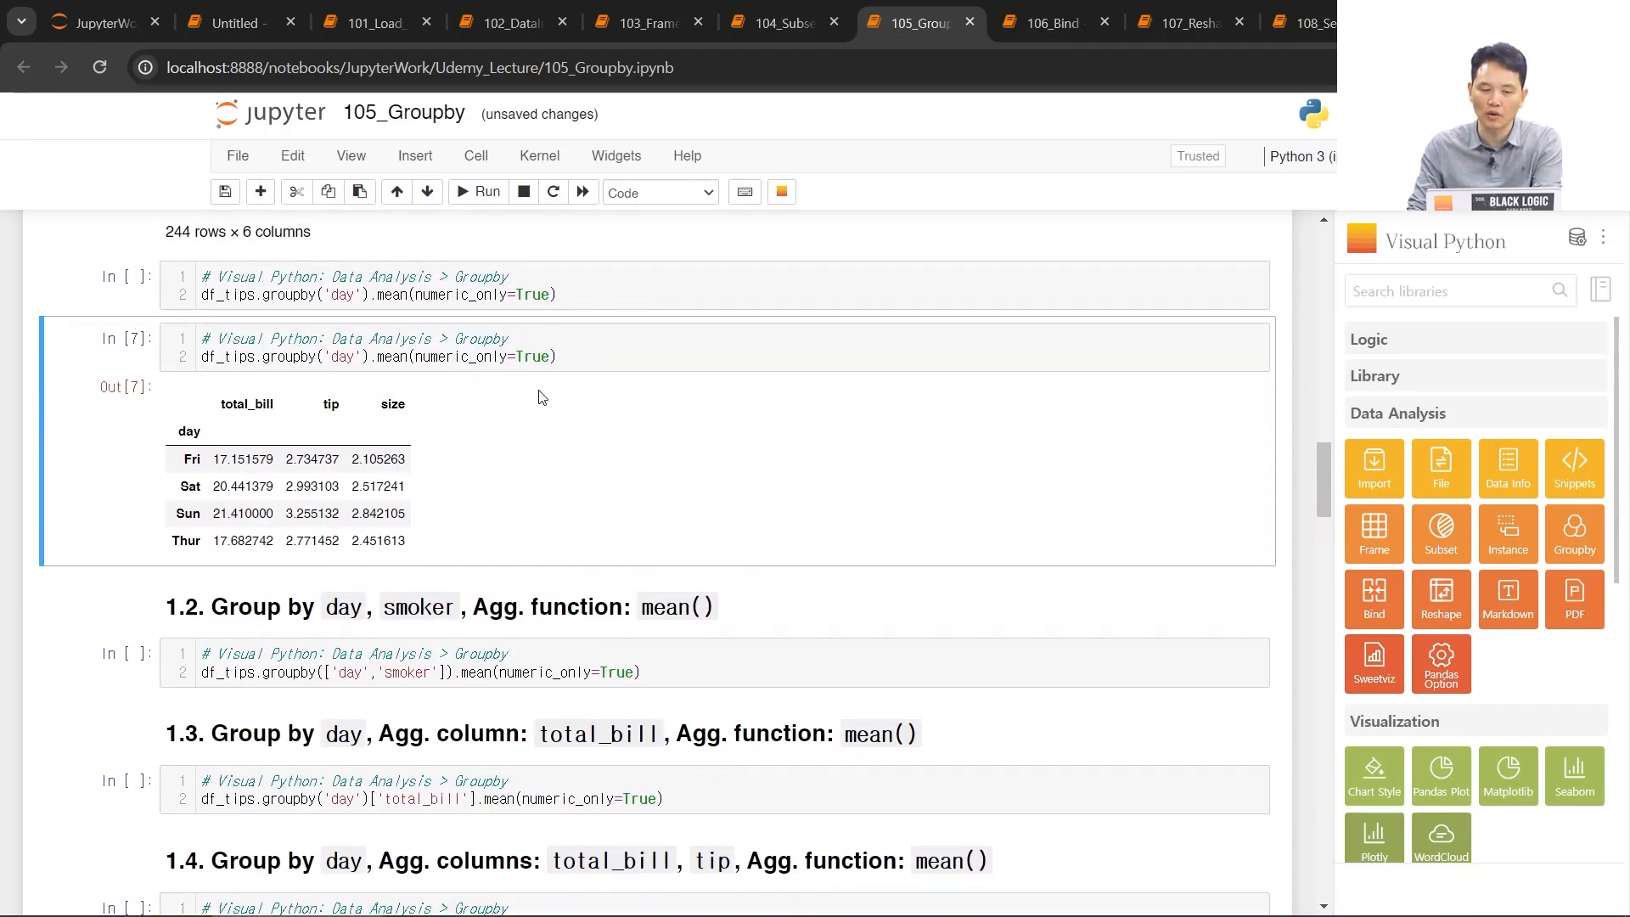
left_click_drag(413, 355, 566, 353)
left_click(608, 355)
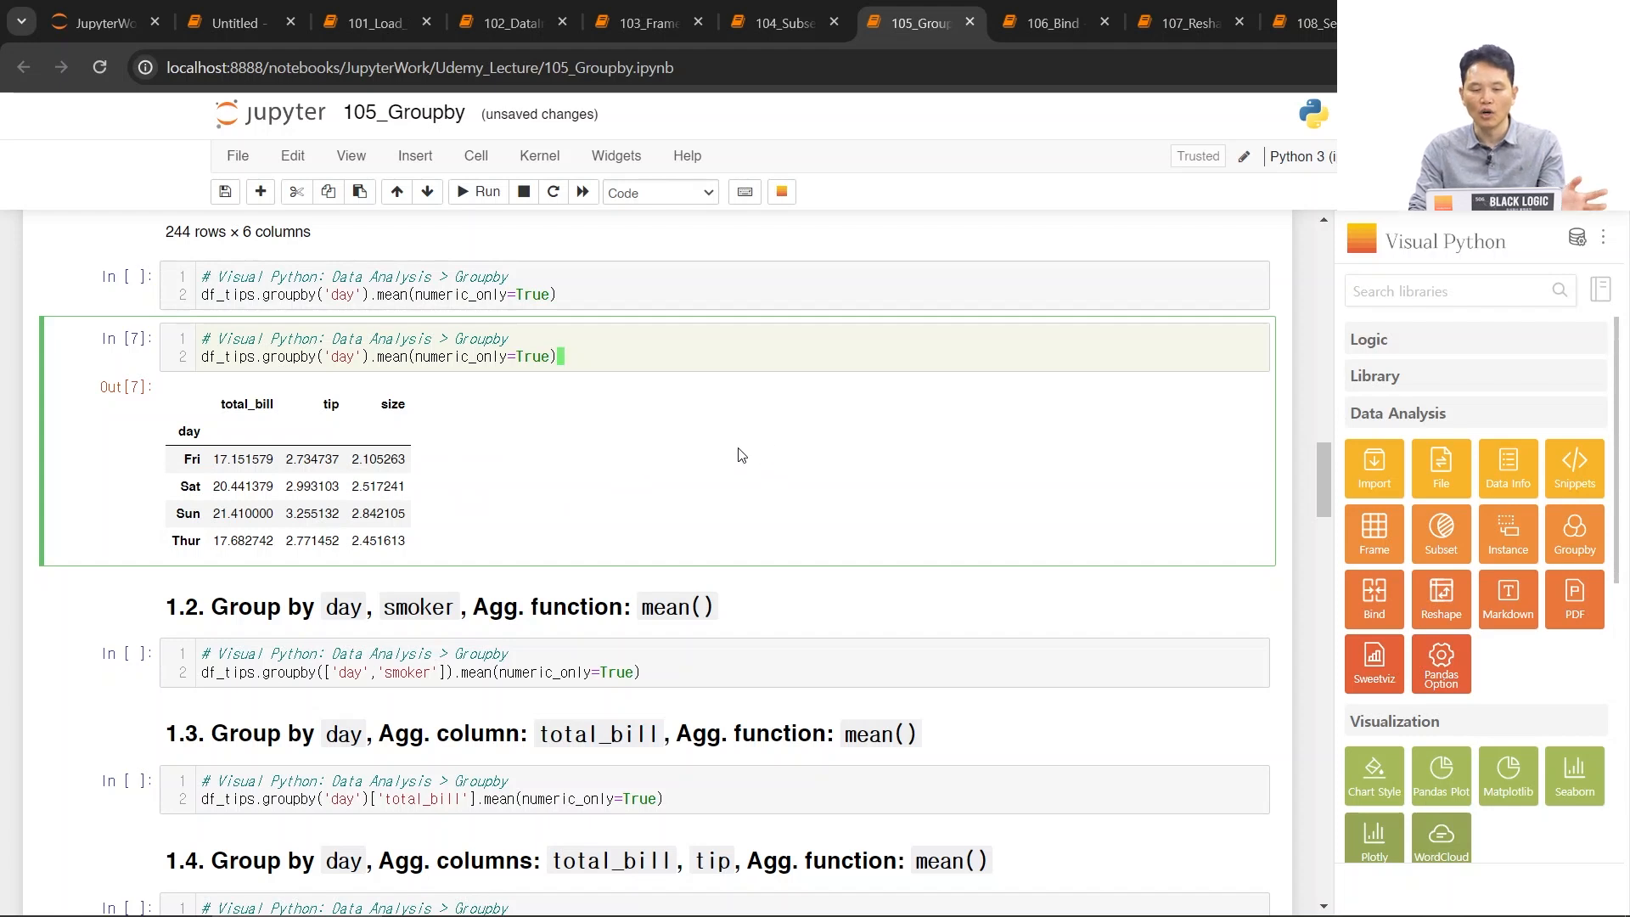
- Start a Visual Python Groupby from the 1.2 heading on DataFrame df_tips, with day and smoker as the grouping columns
scroll(778, 407, "down", 1)
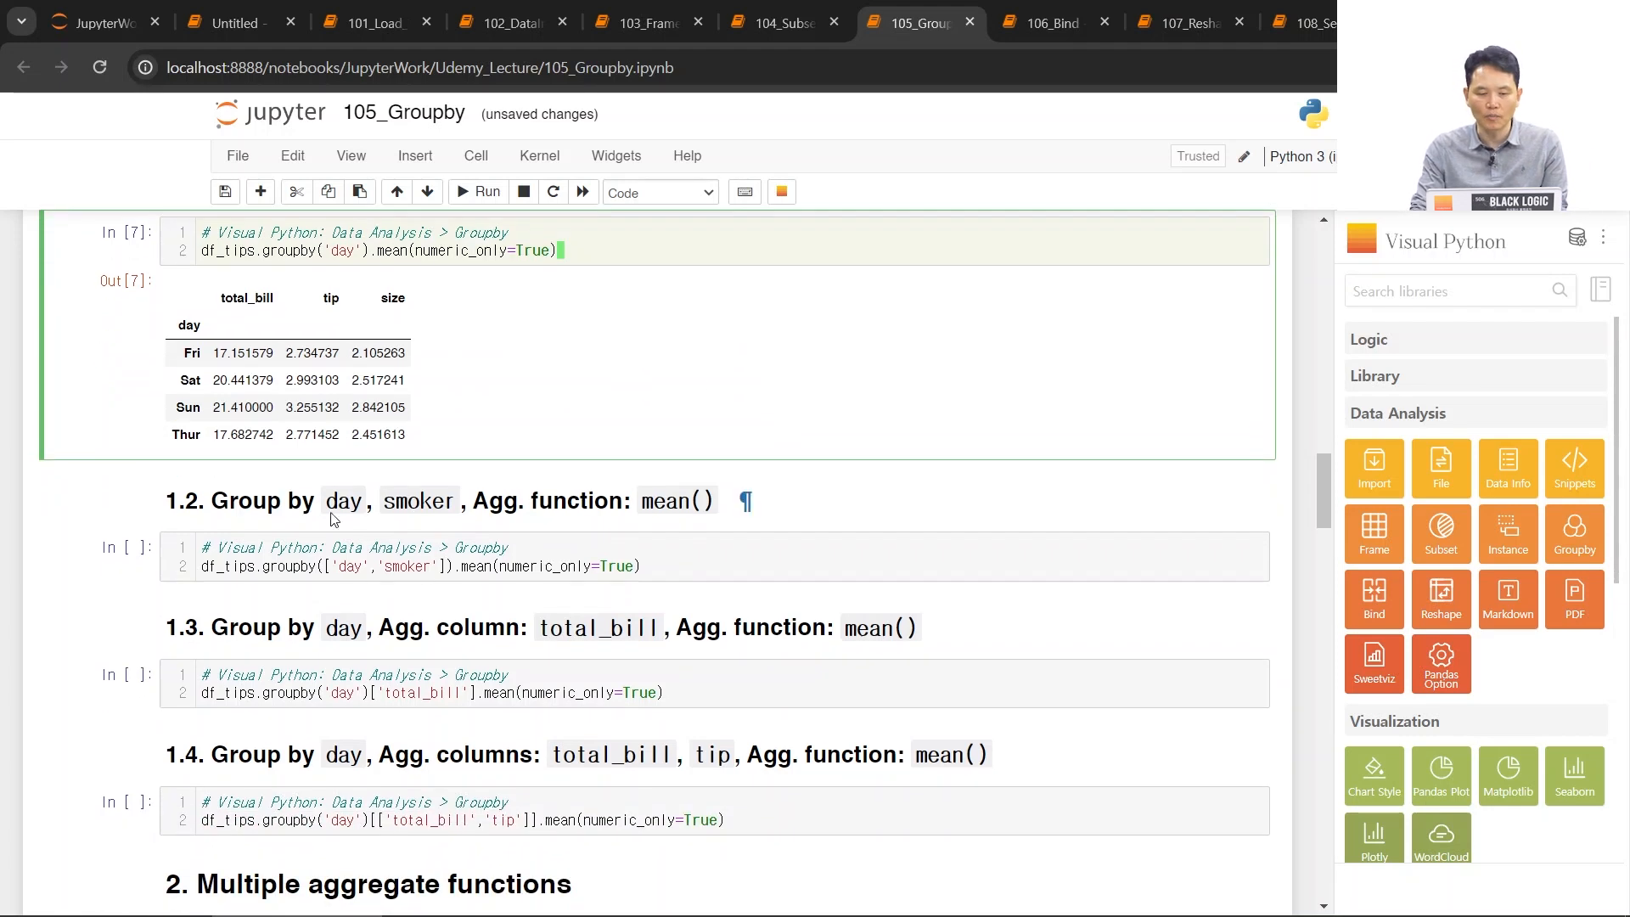
left_click(361, 518)
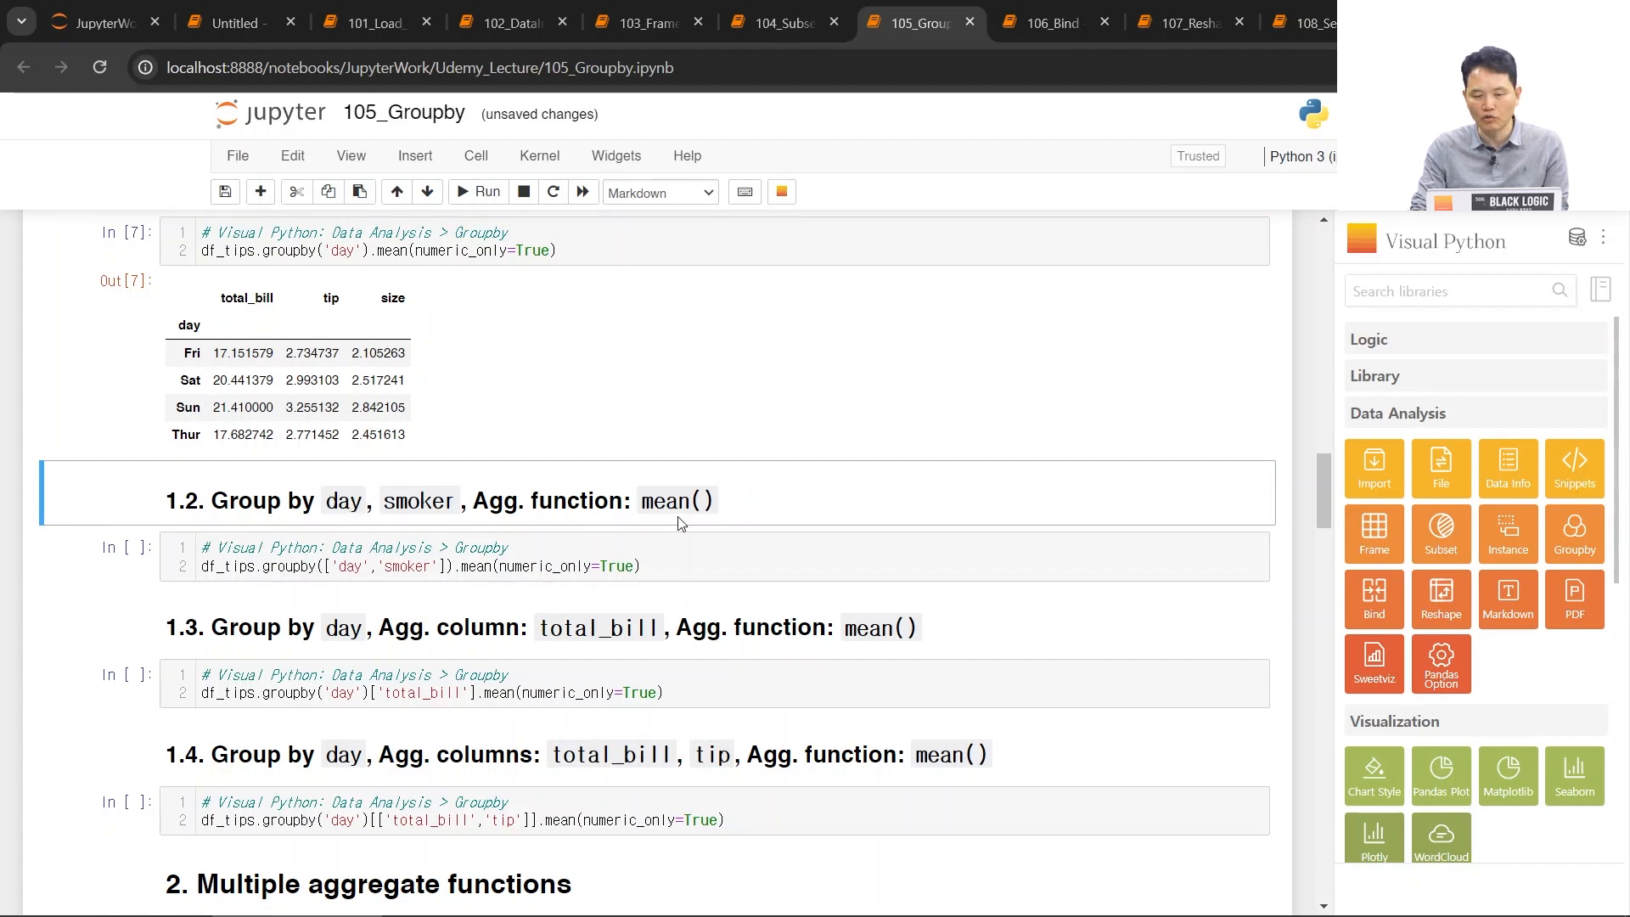
left_click(1586, 552)
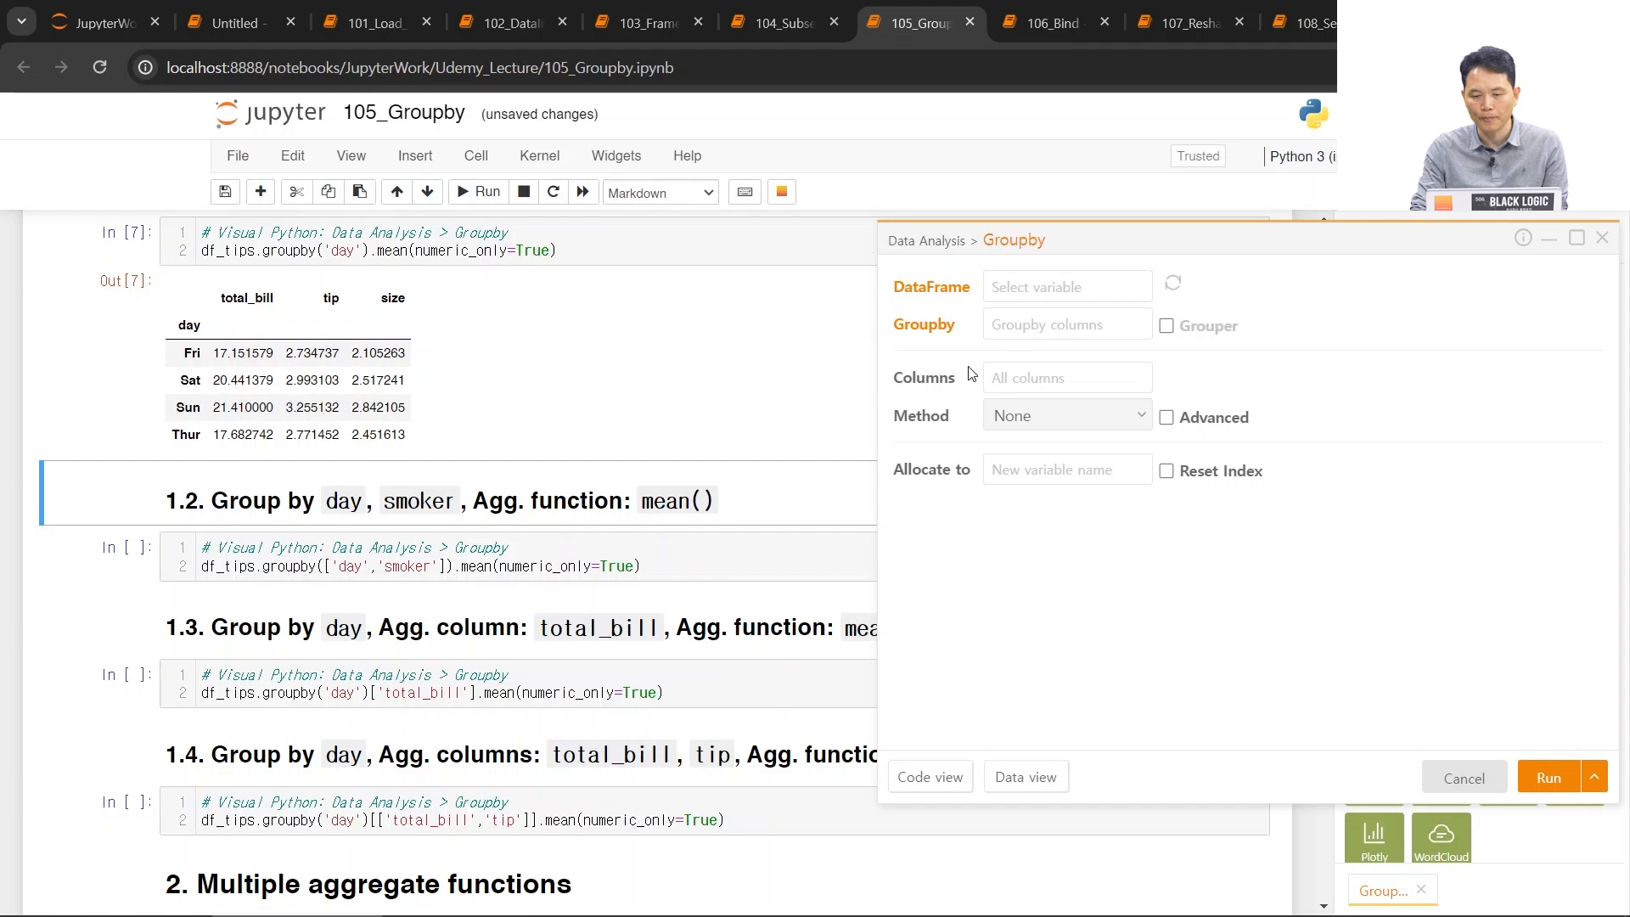
left_click(1044, 293)
left_click(1027, 319)
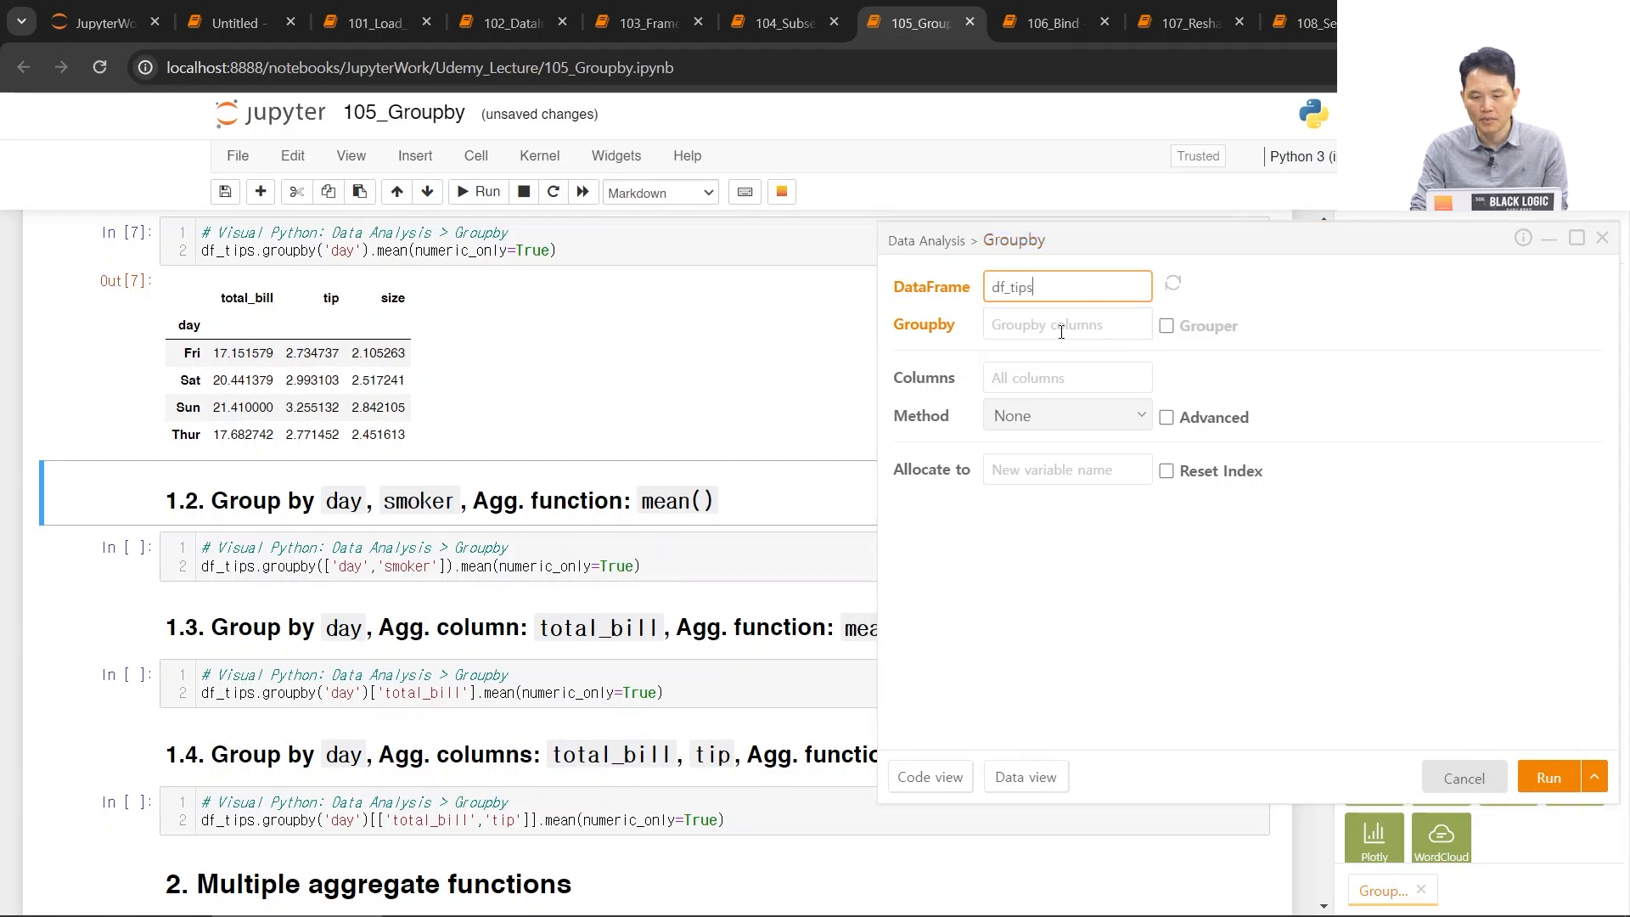
left_click(1057, 327)
left_click_drag(1156, 499, 1329, 442)
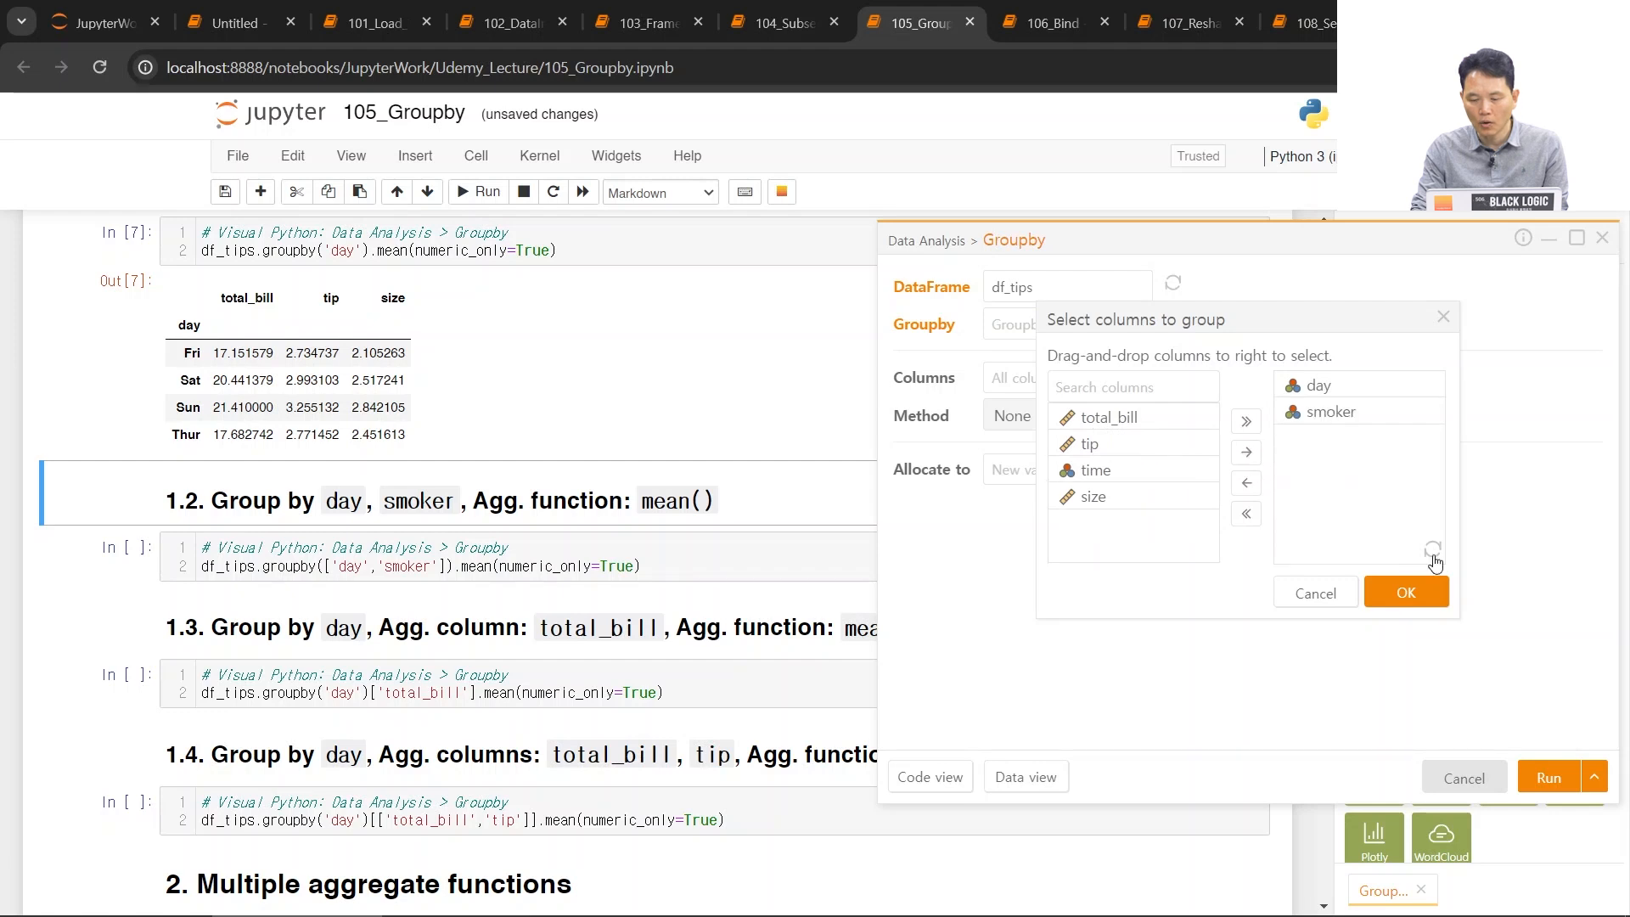
left_click(1413, 603)
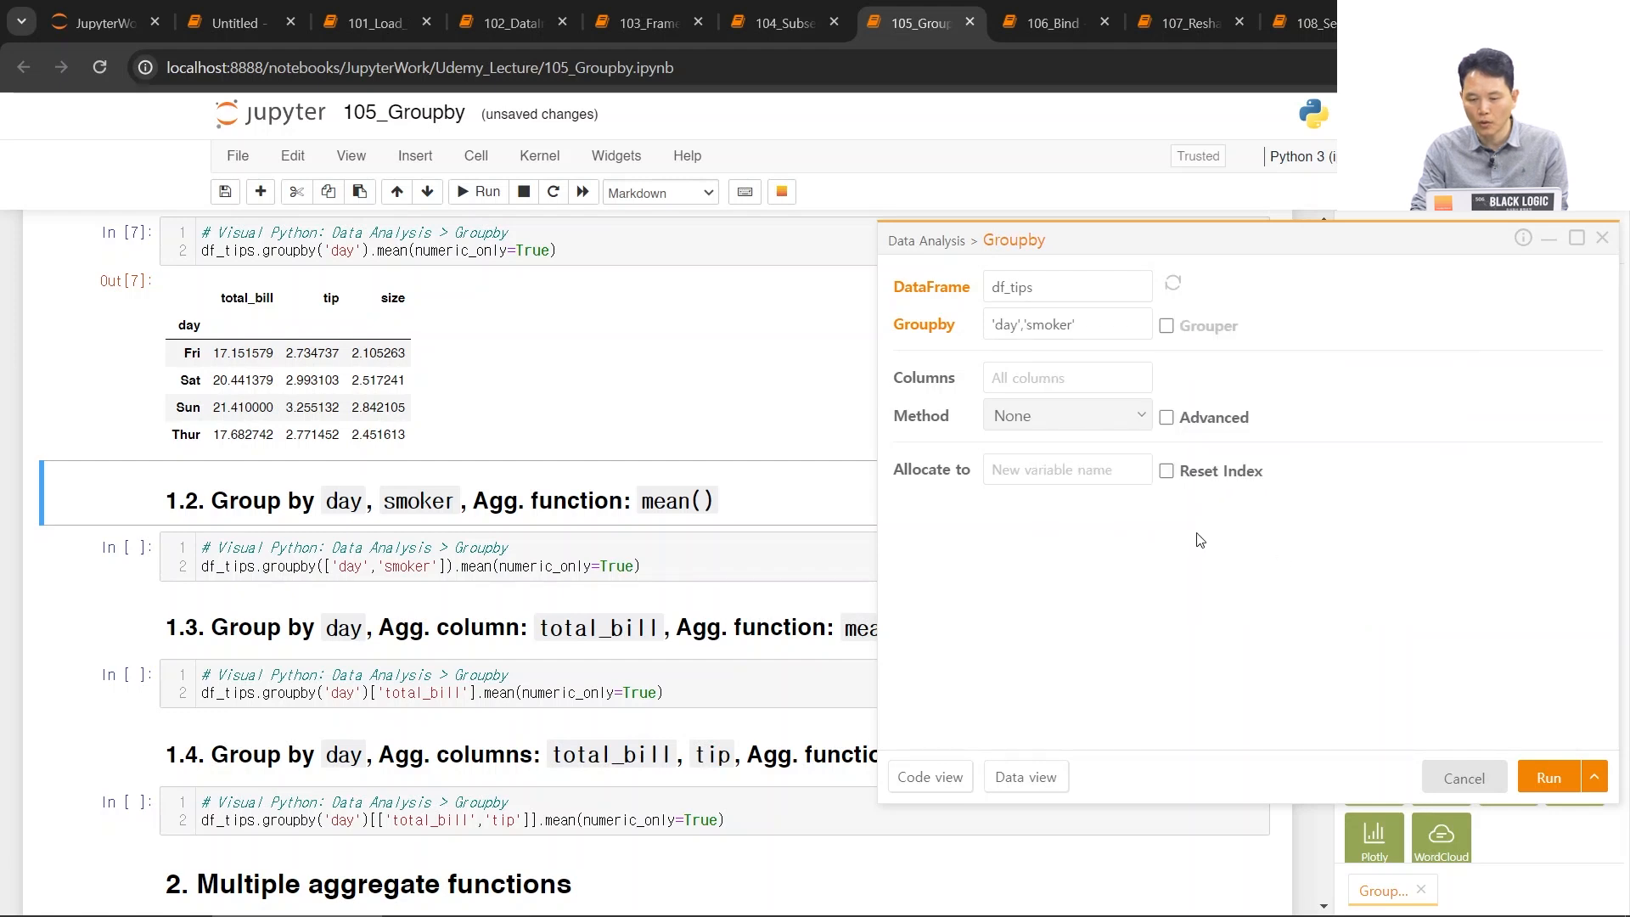
- Set the method of the day and smoker Groupby to mean and run it
left_click(1050, 429)
left_click(1037, 617)
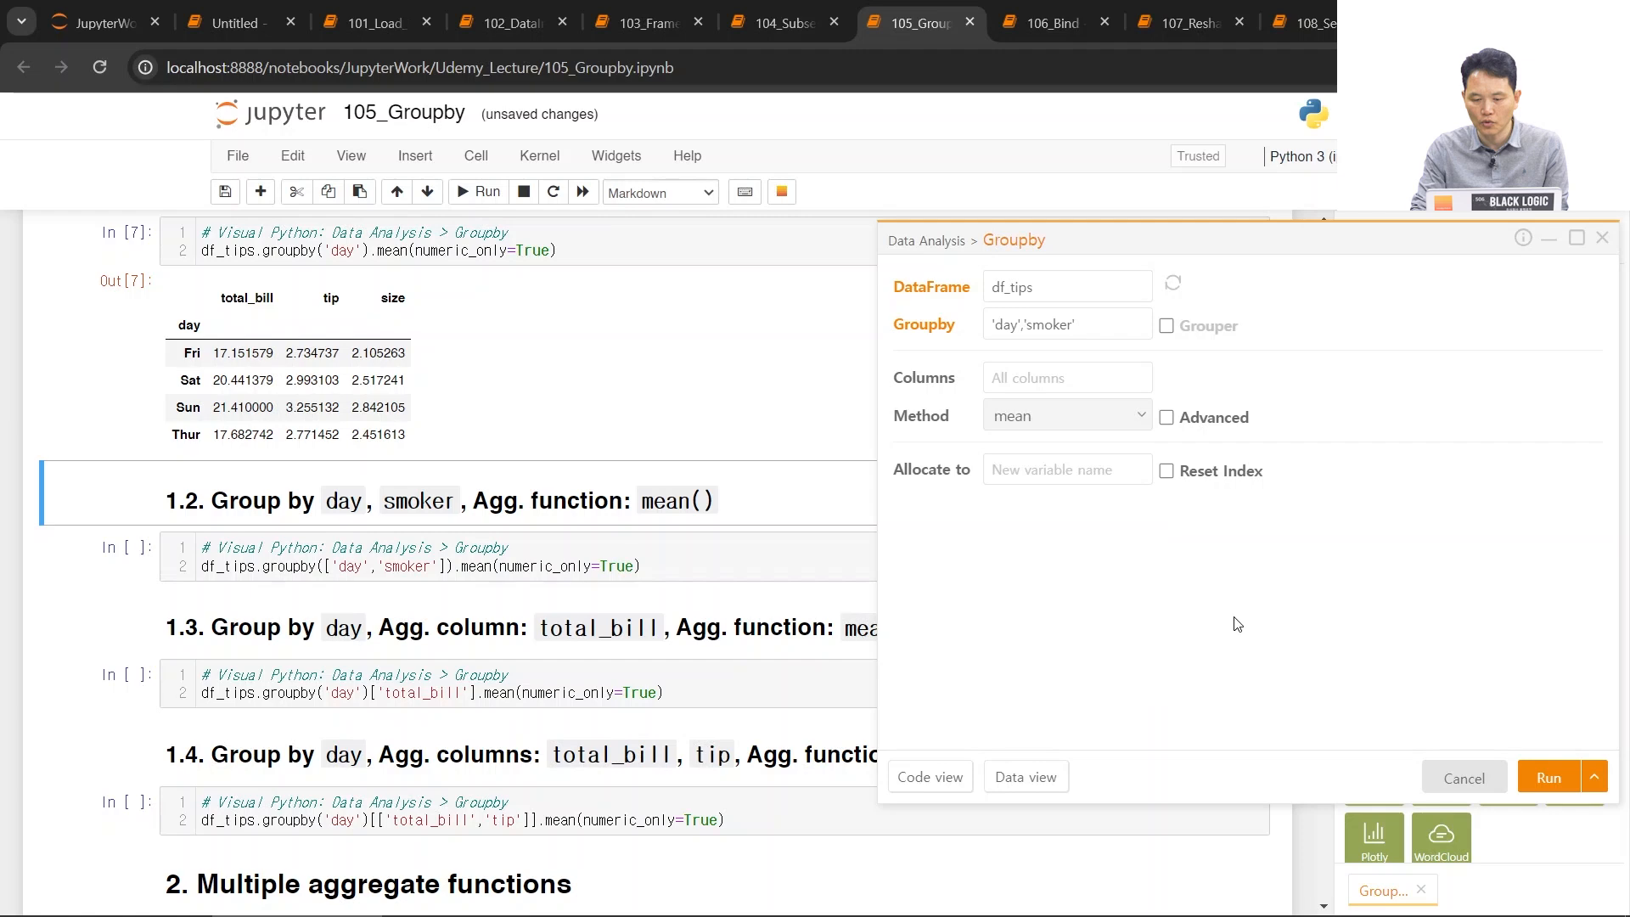
left_click(1548, 777)
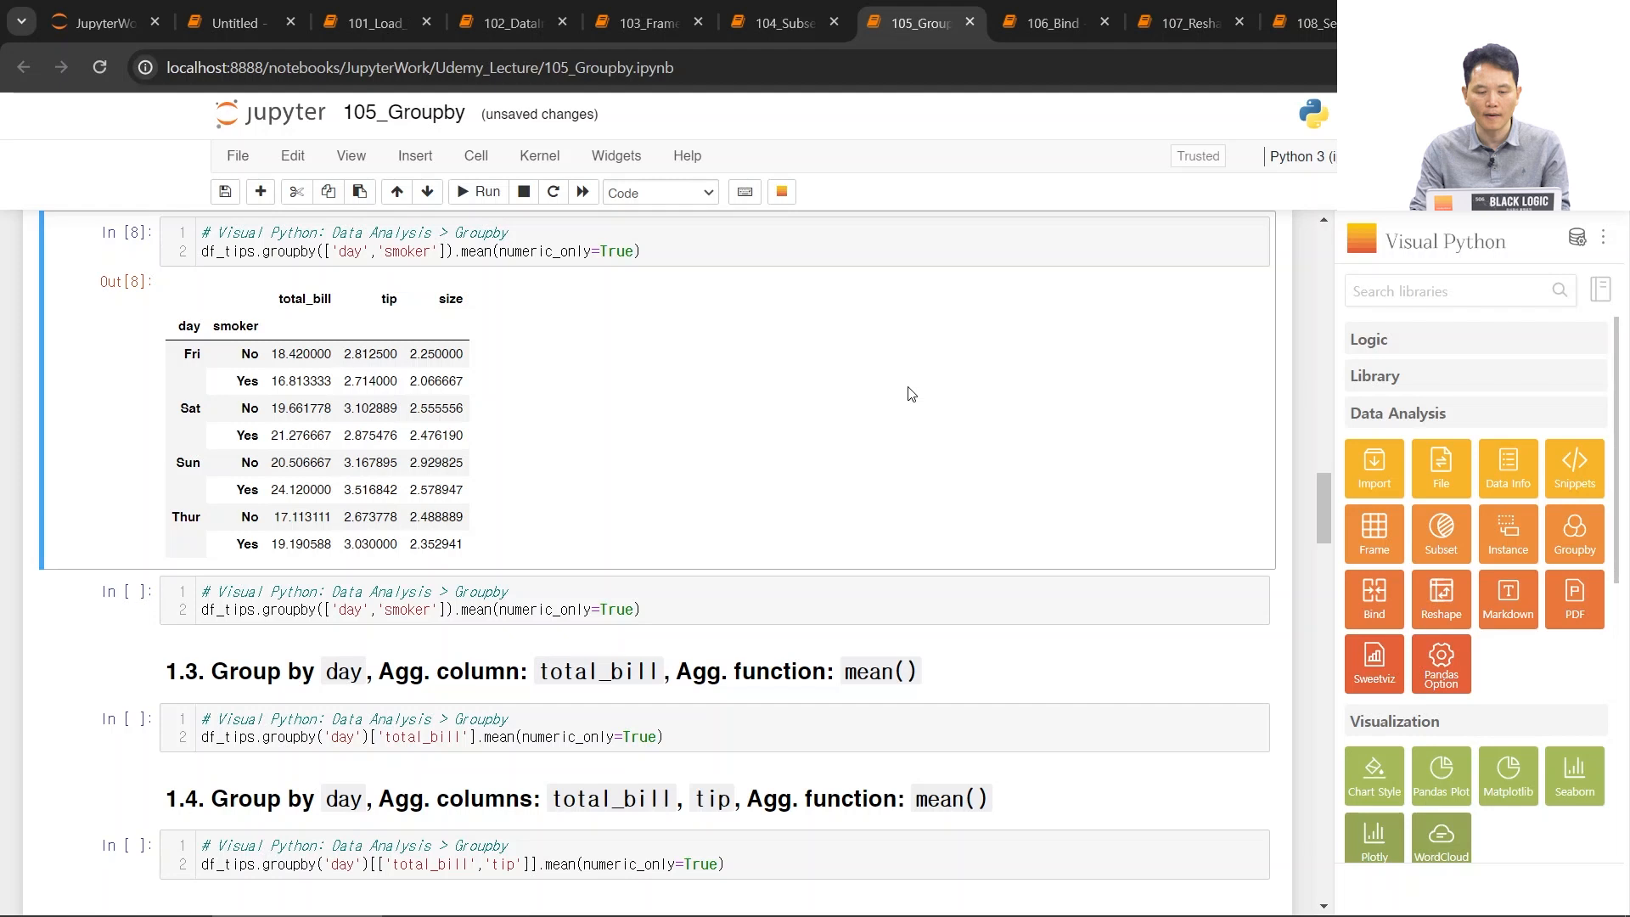
- Start a Groupby from the 1.3 heading on DataFrame df_tips, with day as the grouping column
scroll(890, 374, "down", 4)
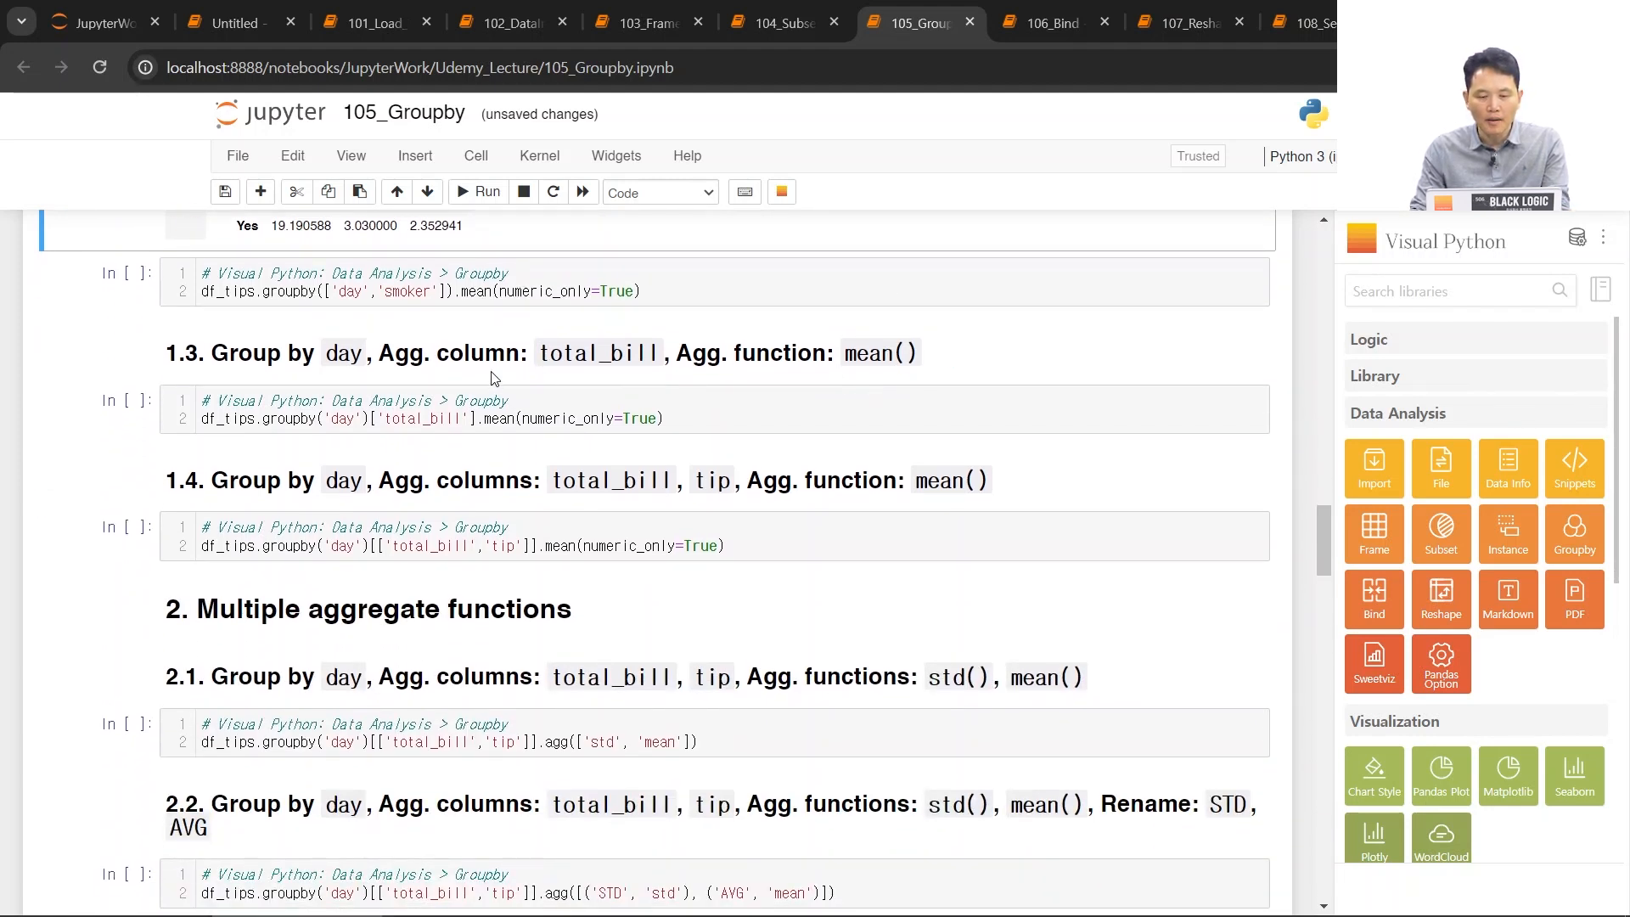
left_click(123, 365)
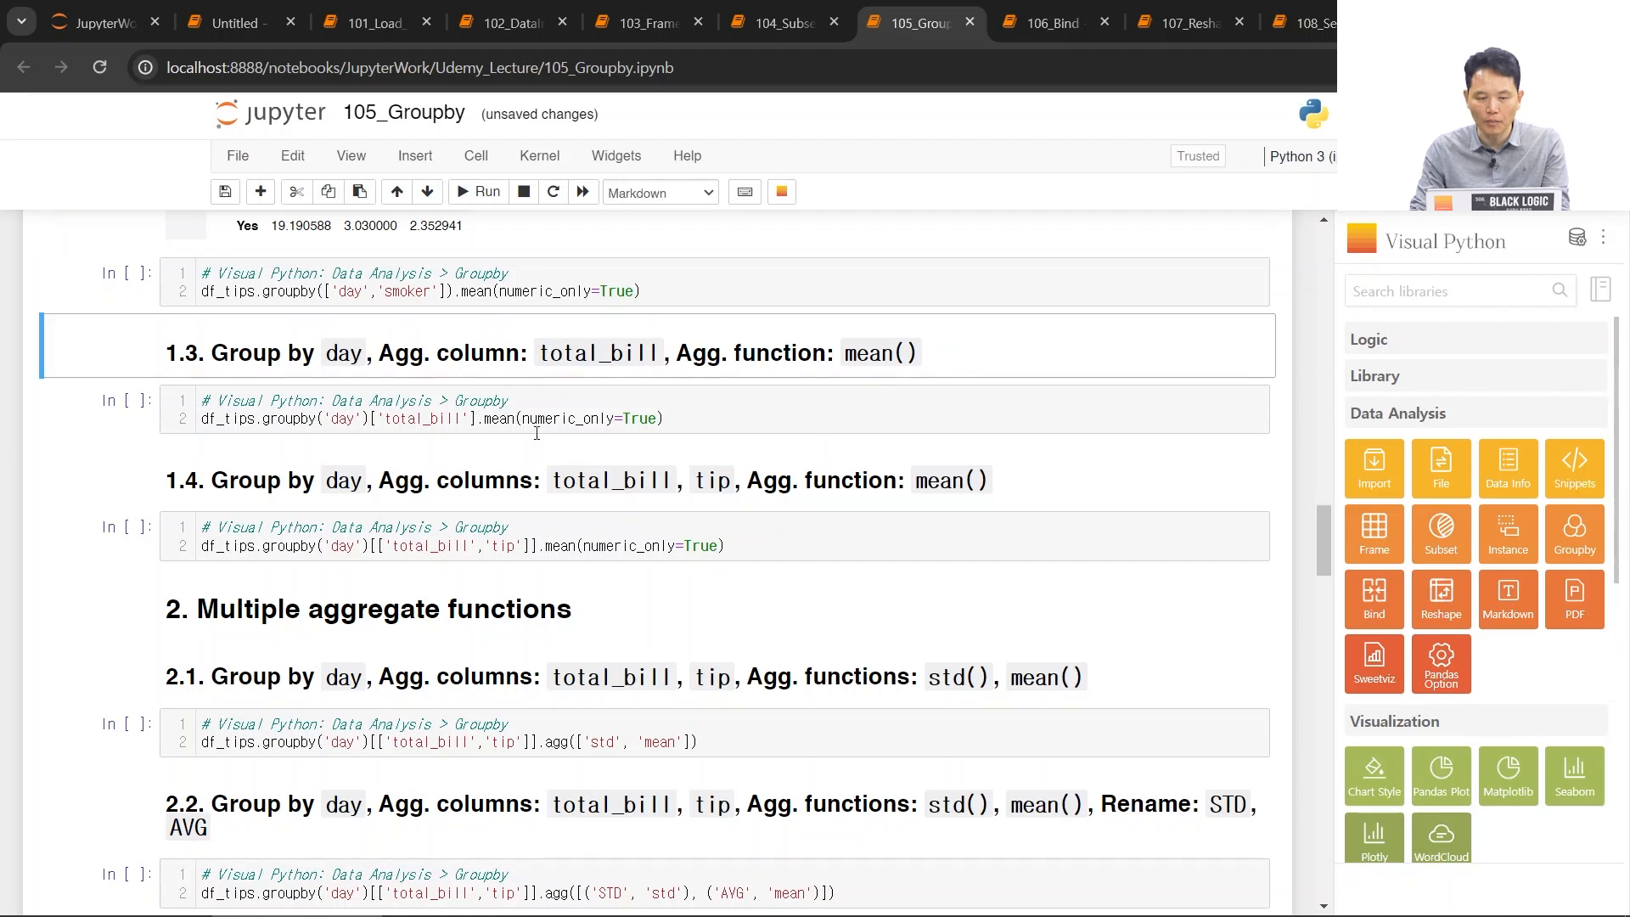
left_click(1583, 557)
left_click(1061, 291)
left_click(1035, 317)
left_click(1038, 324)
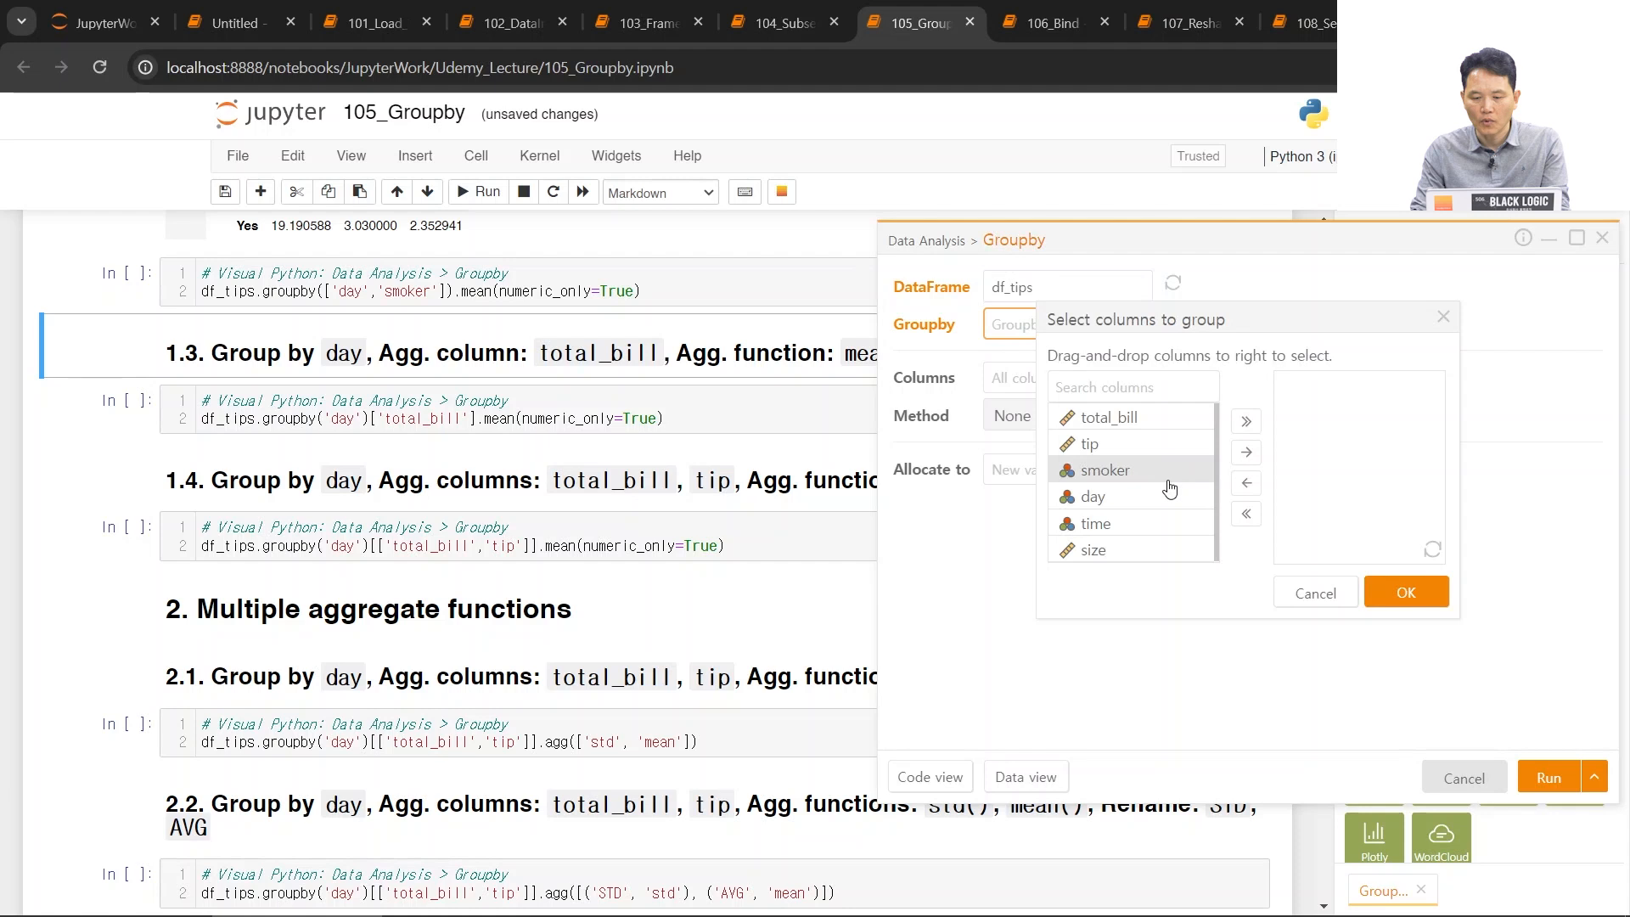
left_click_drag(1166, 503, 1286, 476)
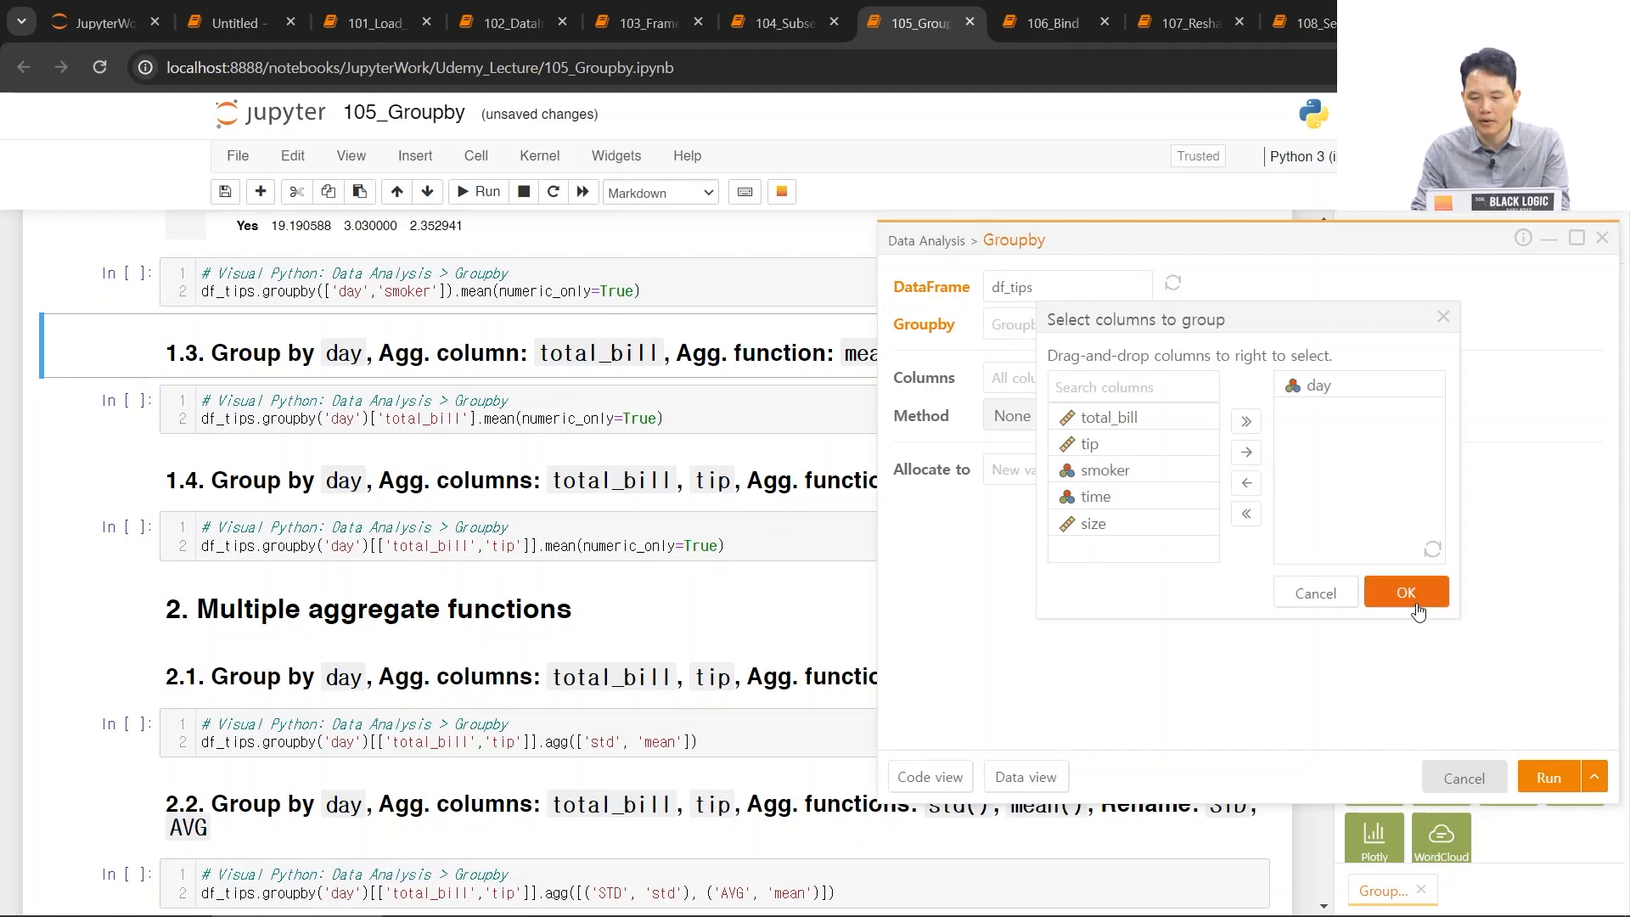
left_click(1409, 593)
- Choose total_bill as the column to display, set the method to mean and run the 1.3 Groupby
left_click(1078, 386)
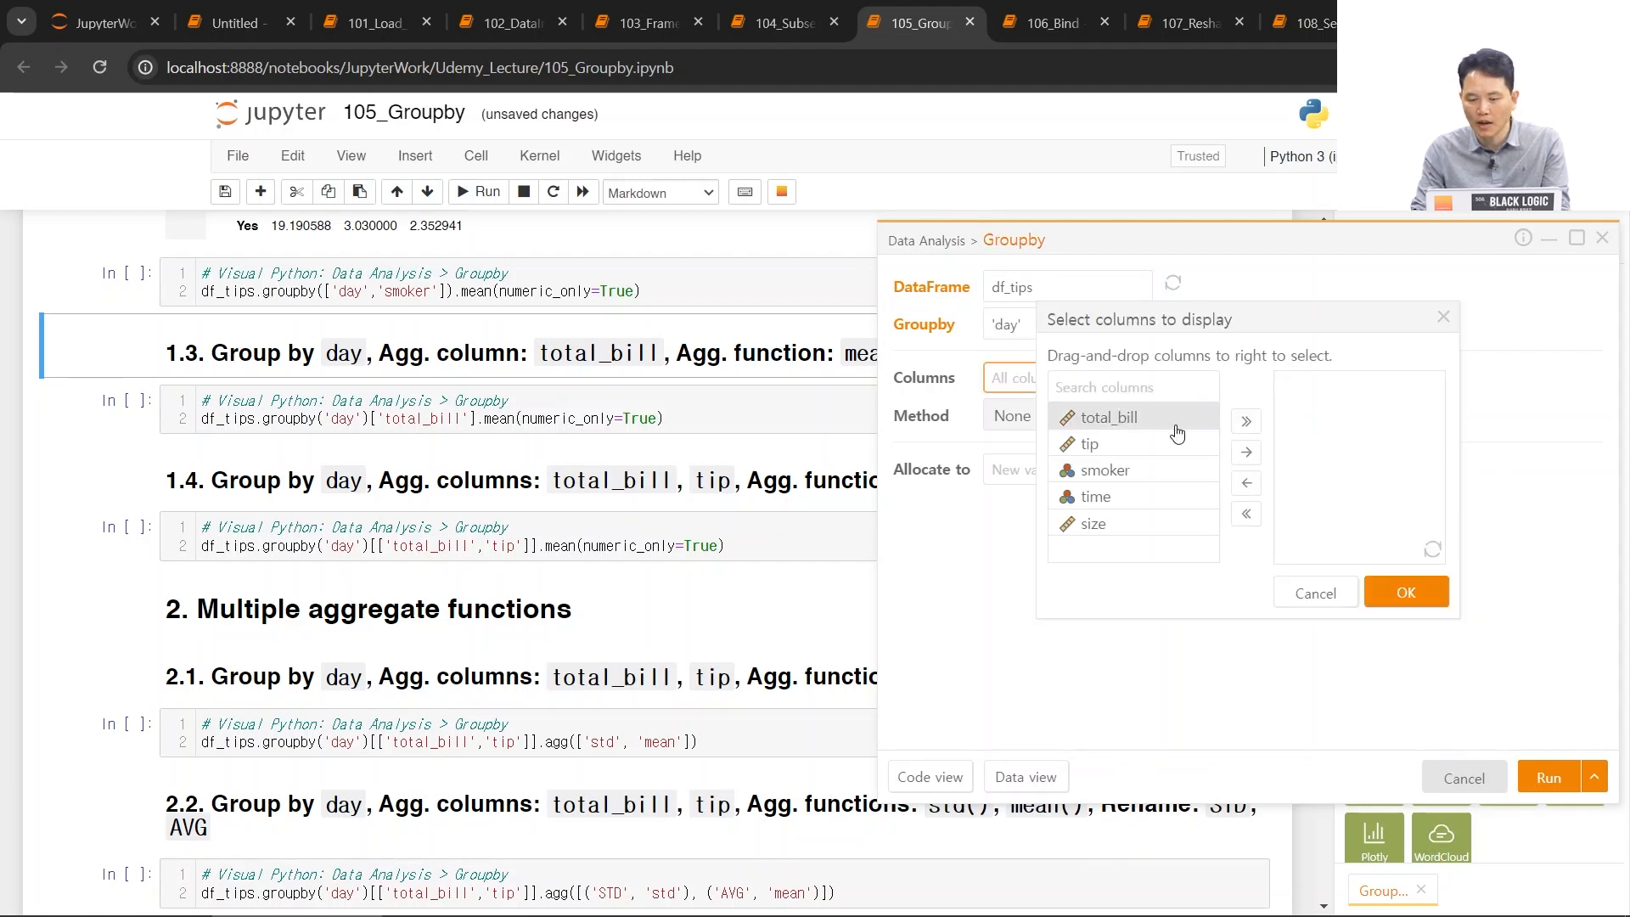
left_click_drag(1169, 422, 1410, 492)
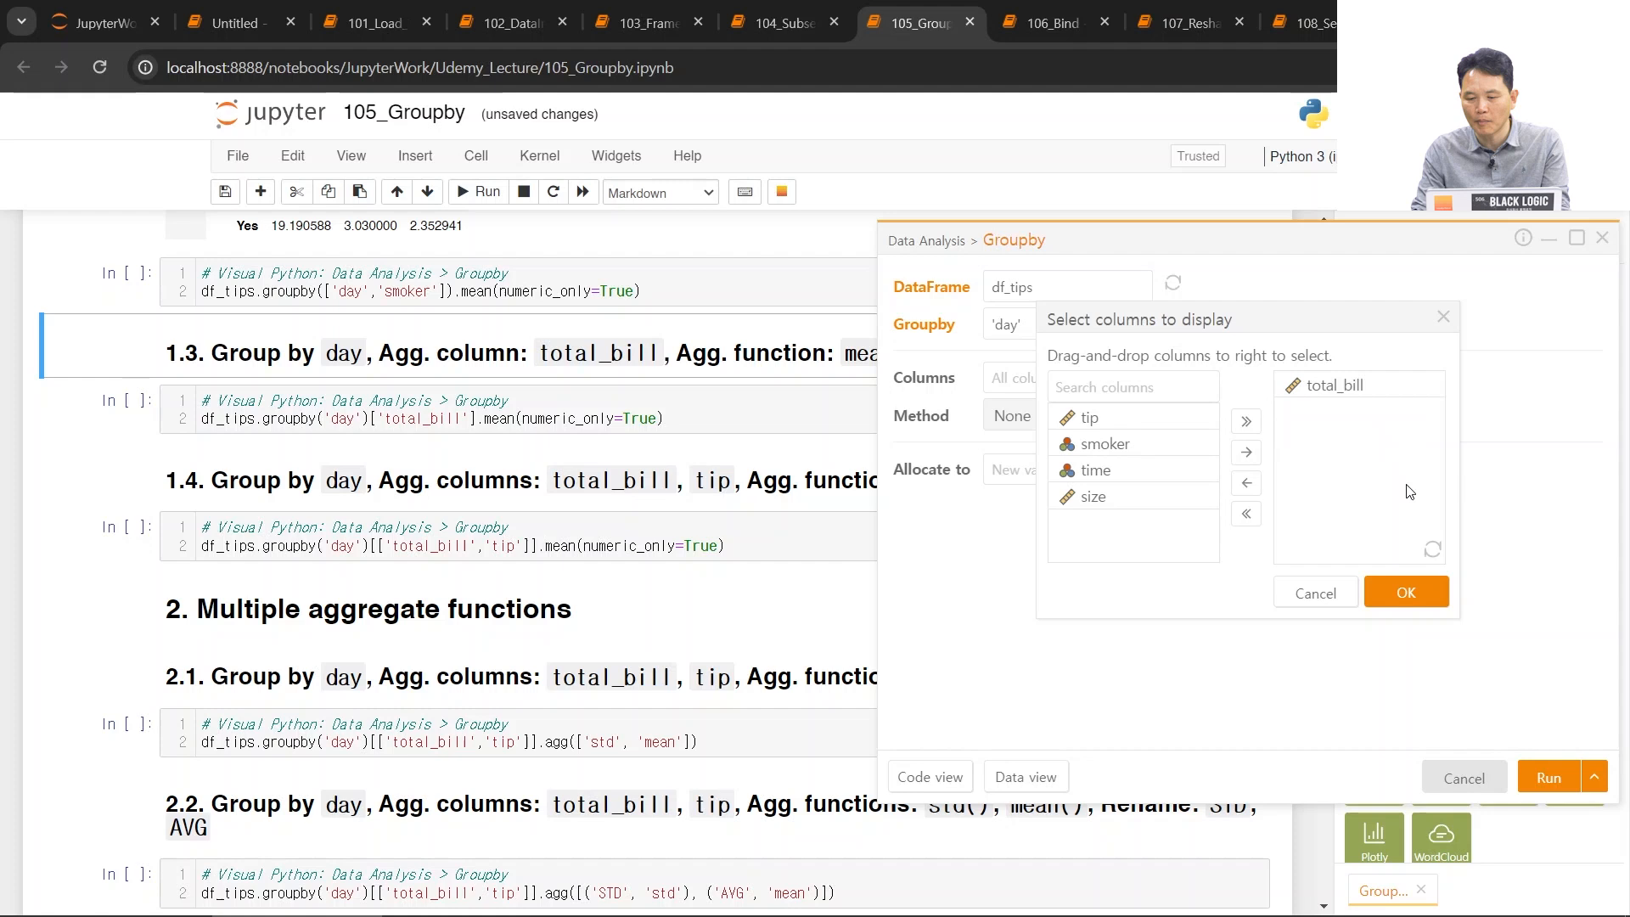
left_click(1399, 601)
left_click(1083, 421)
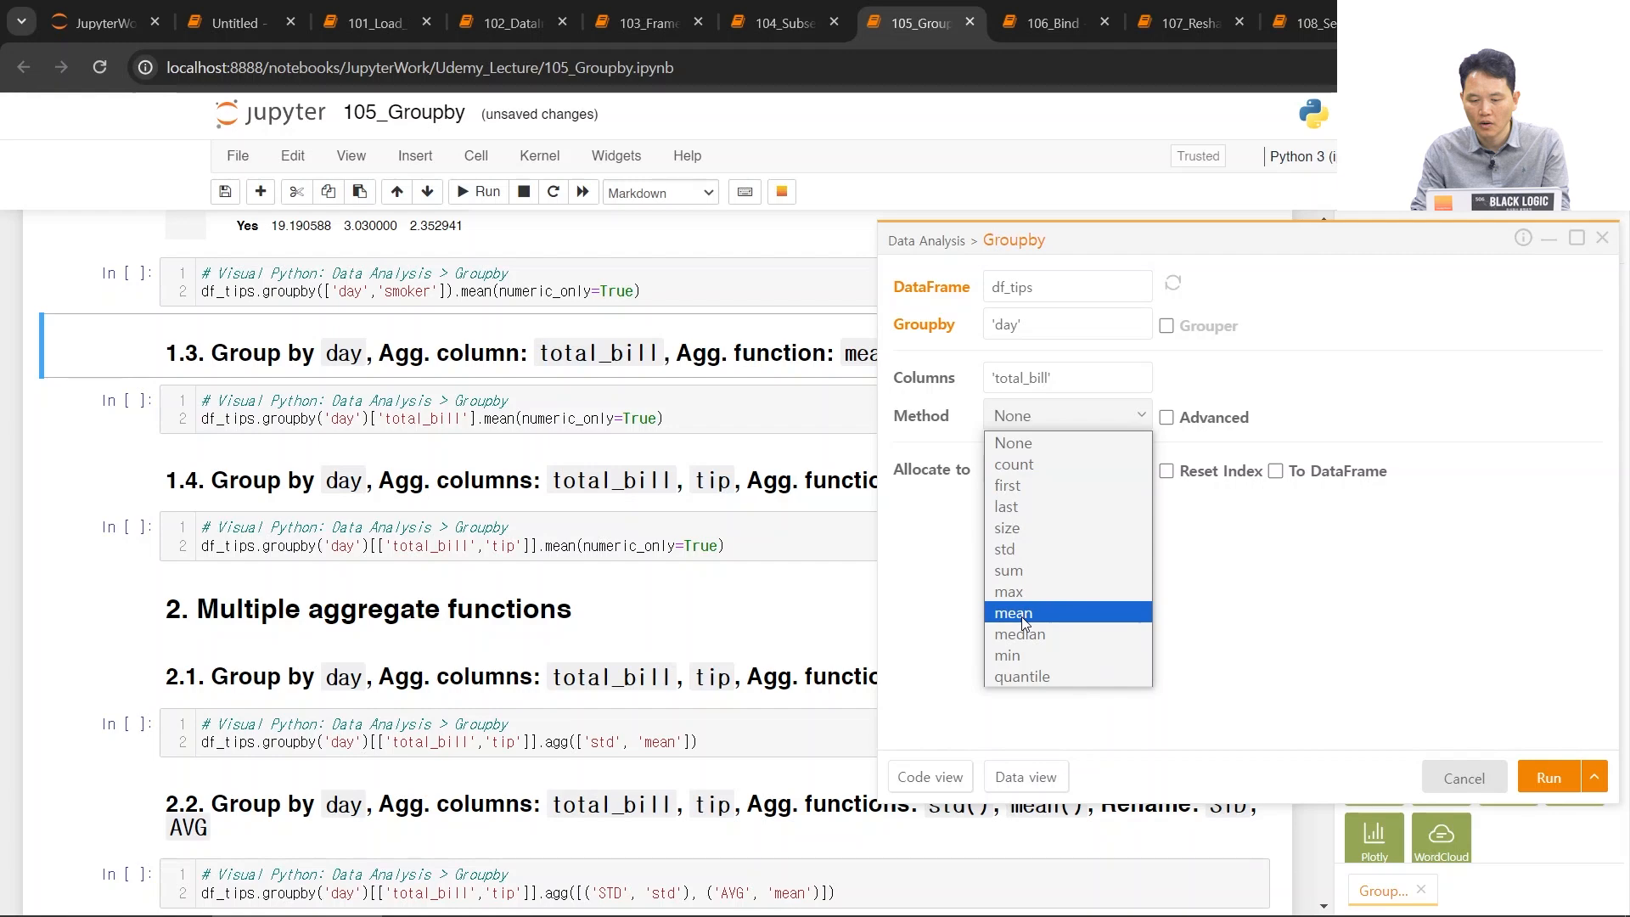
left_click(1053, 612)
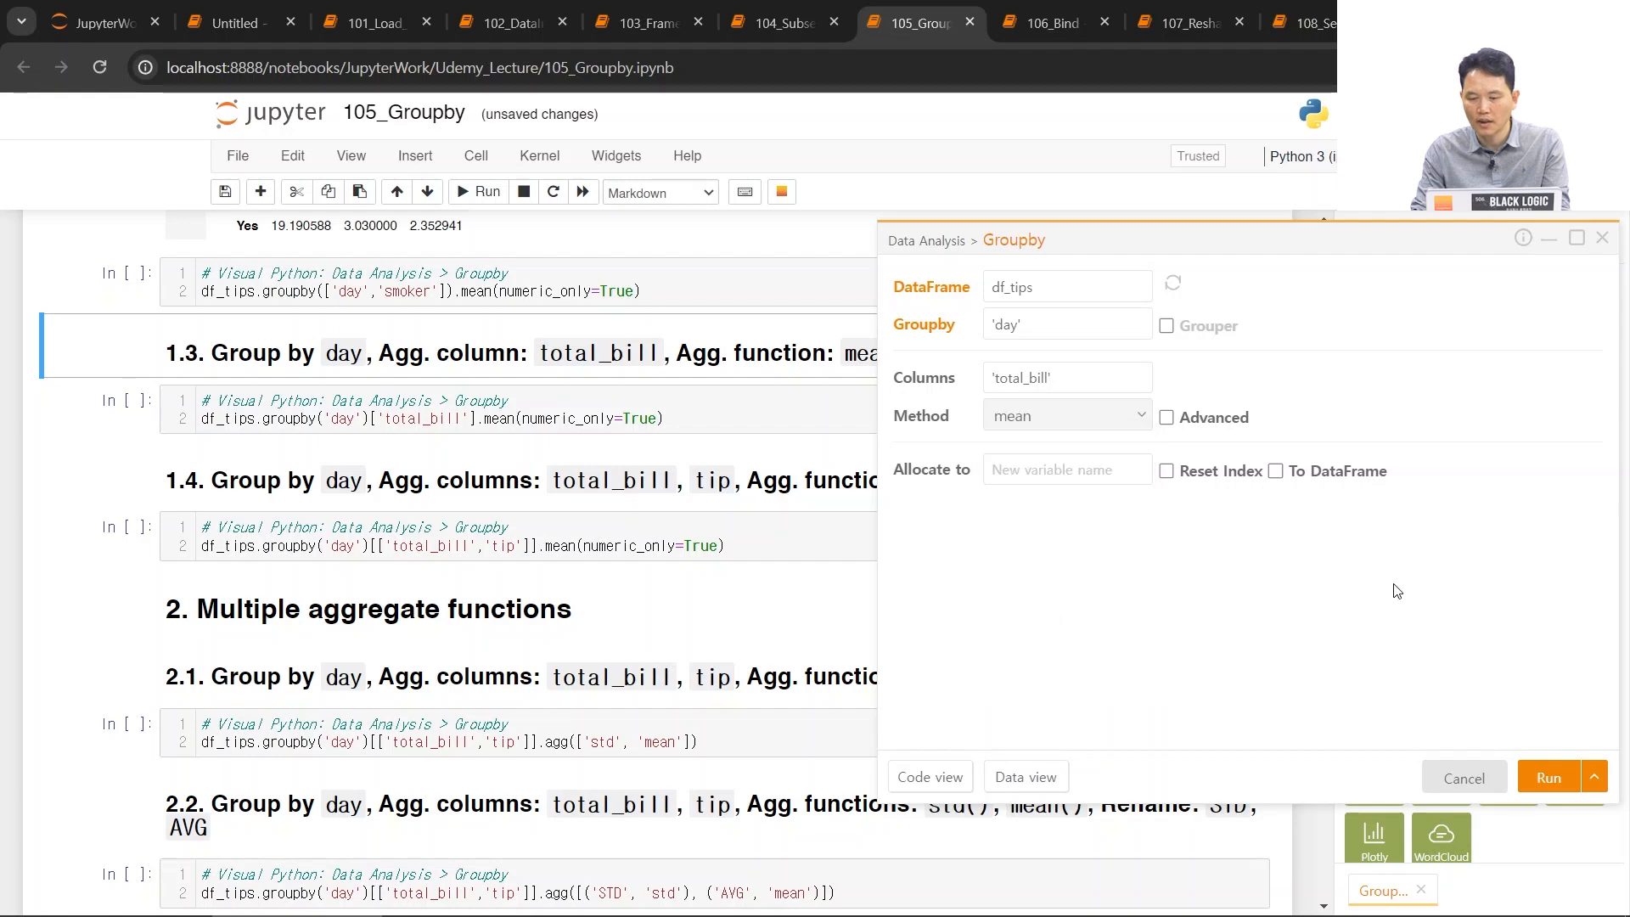
left_click(1552, 782)
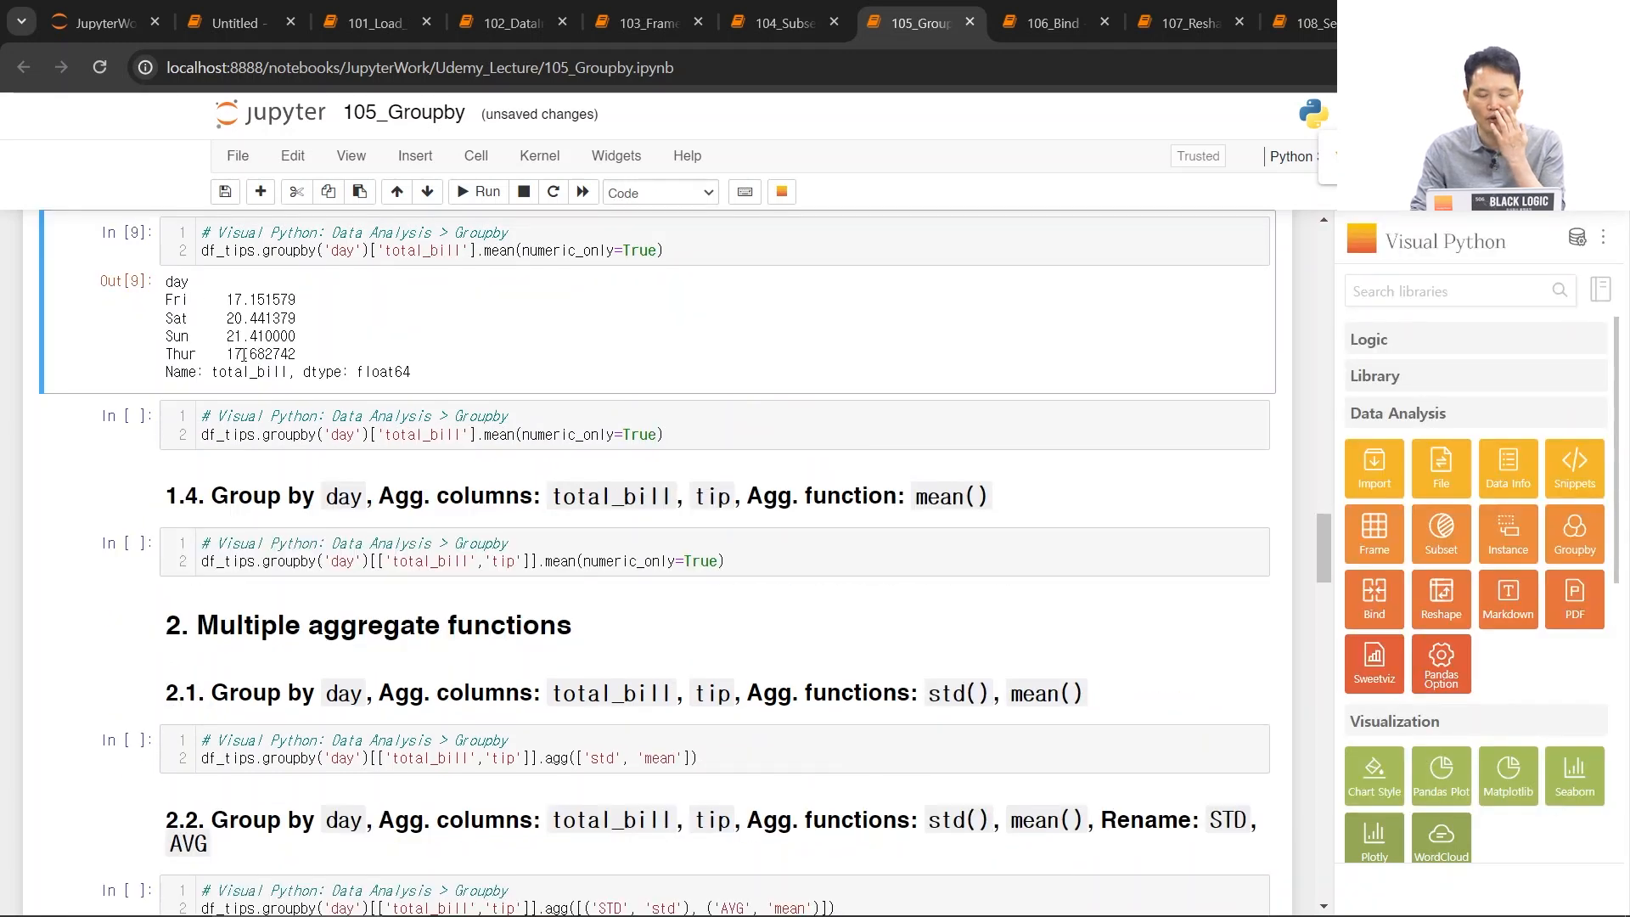
- Compare the total_bill series output with the day and smoker table above, and examine the code line that produced it
scroll(244, 354, "up", 3)
scroll(331, 488, "up", 1)
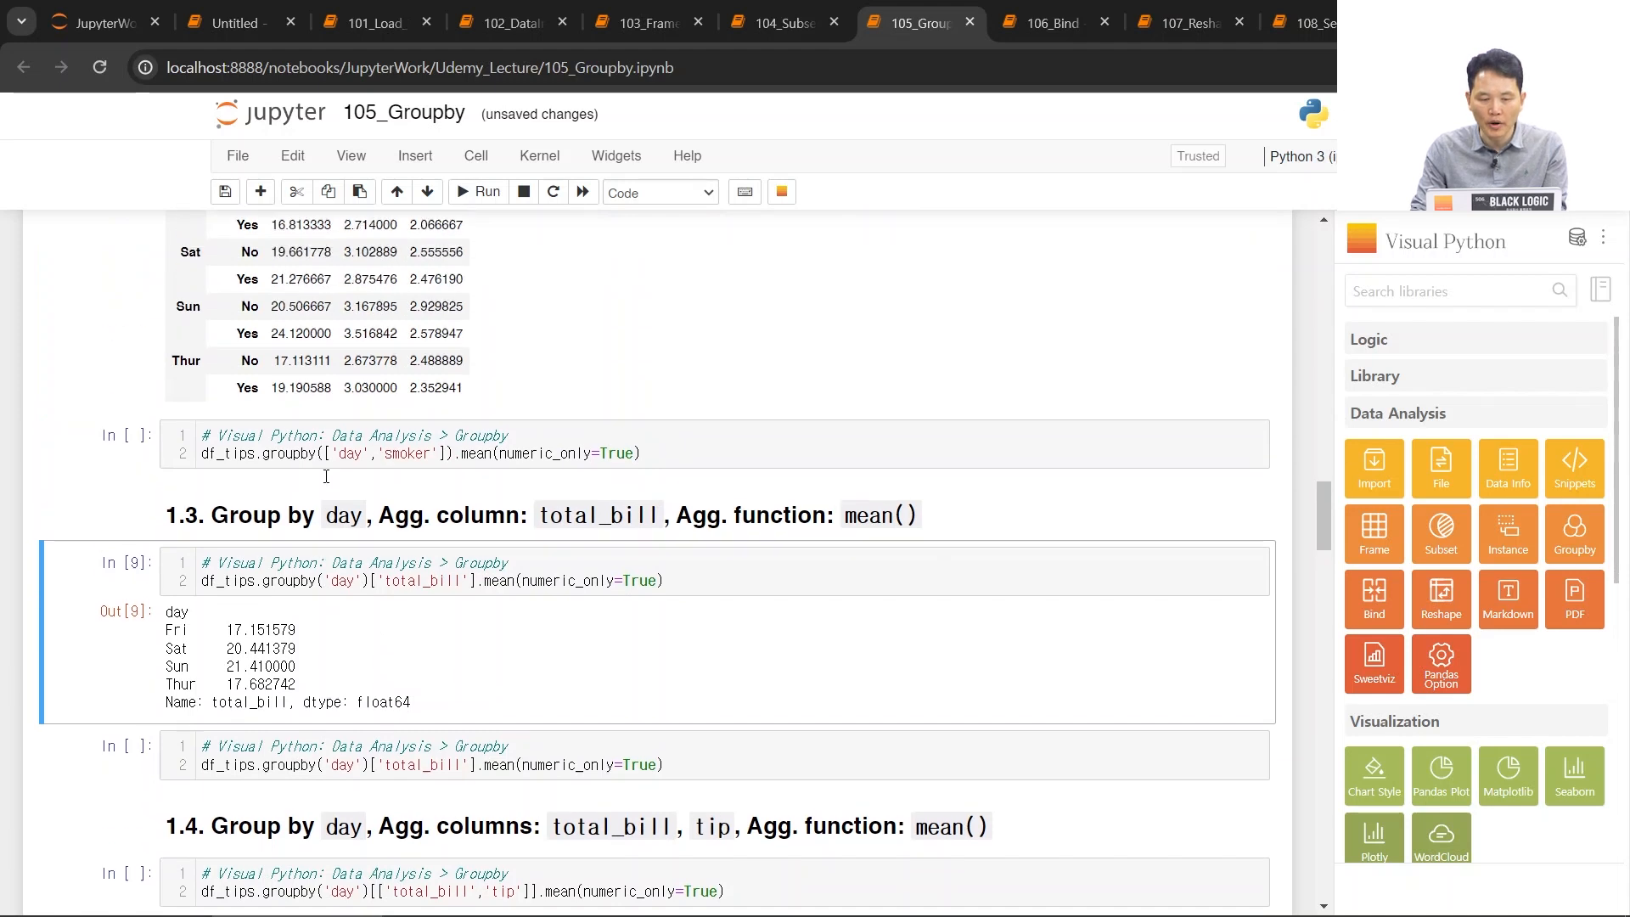
scroll(326, 476, "up", 1)
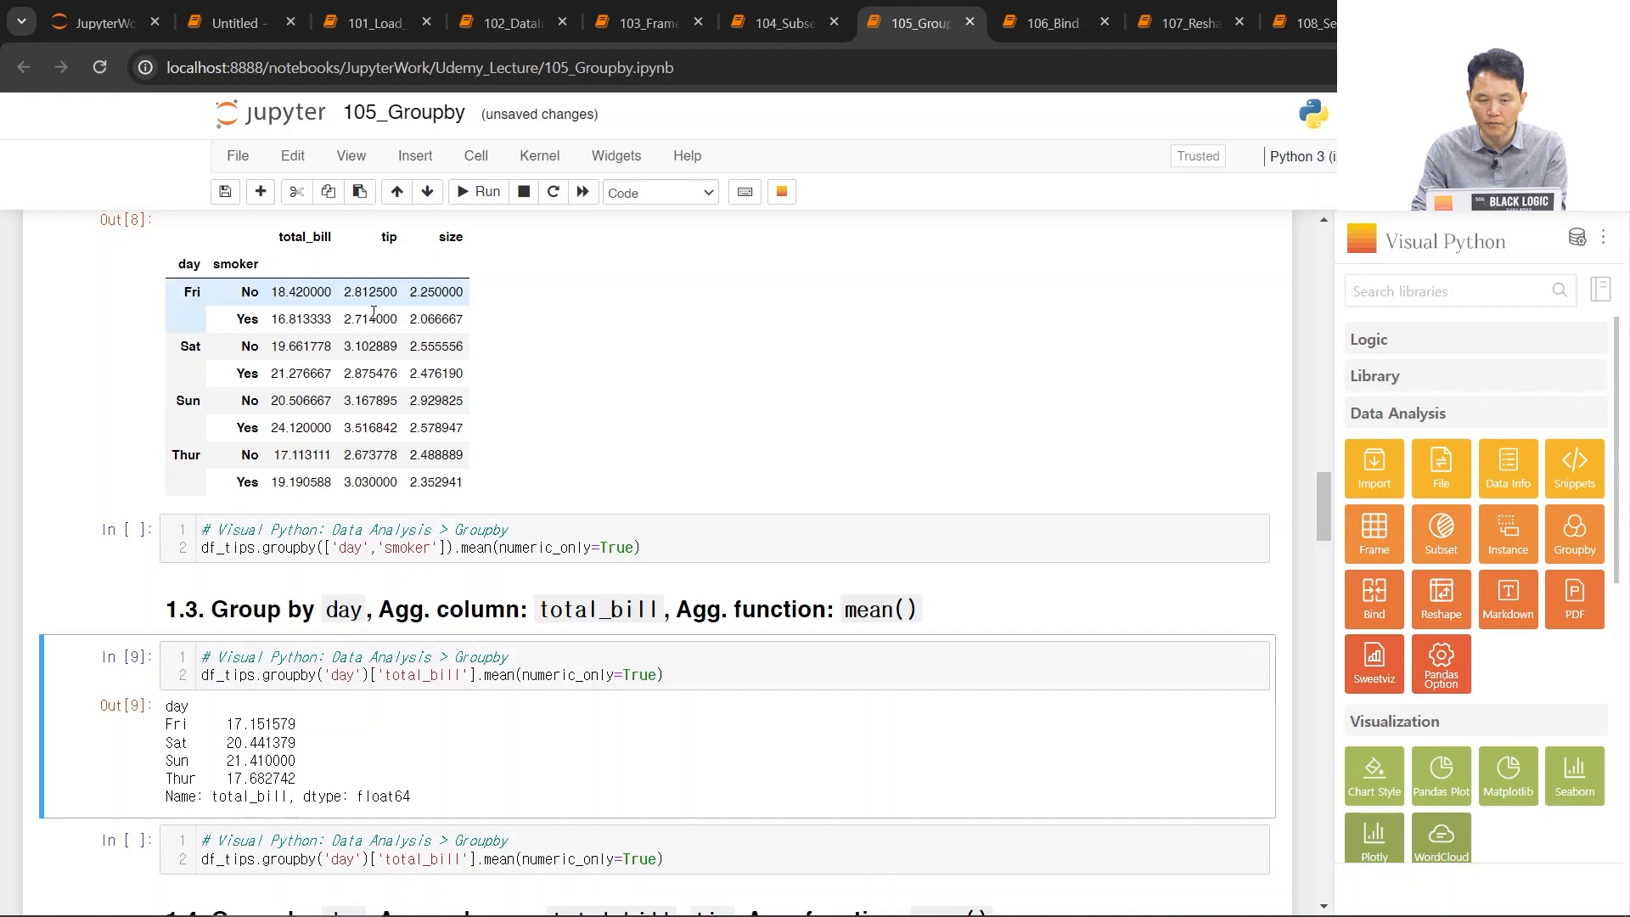
scroll(255, 467, "down", 2)
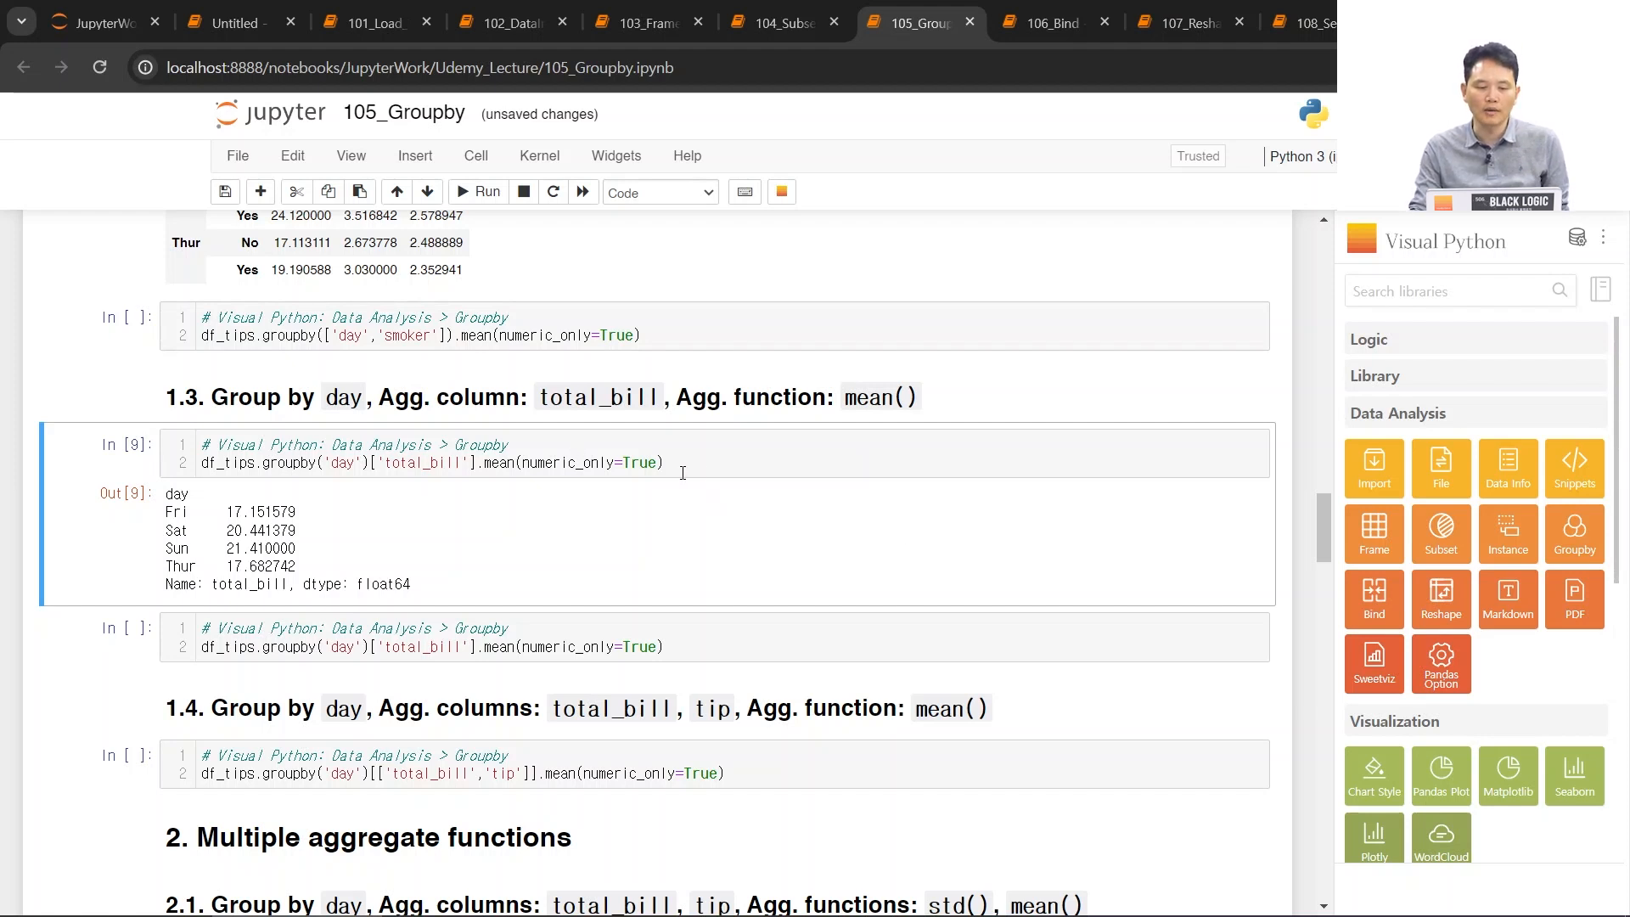
left_click_drag(711, 467, 221, 466)
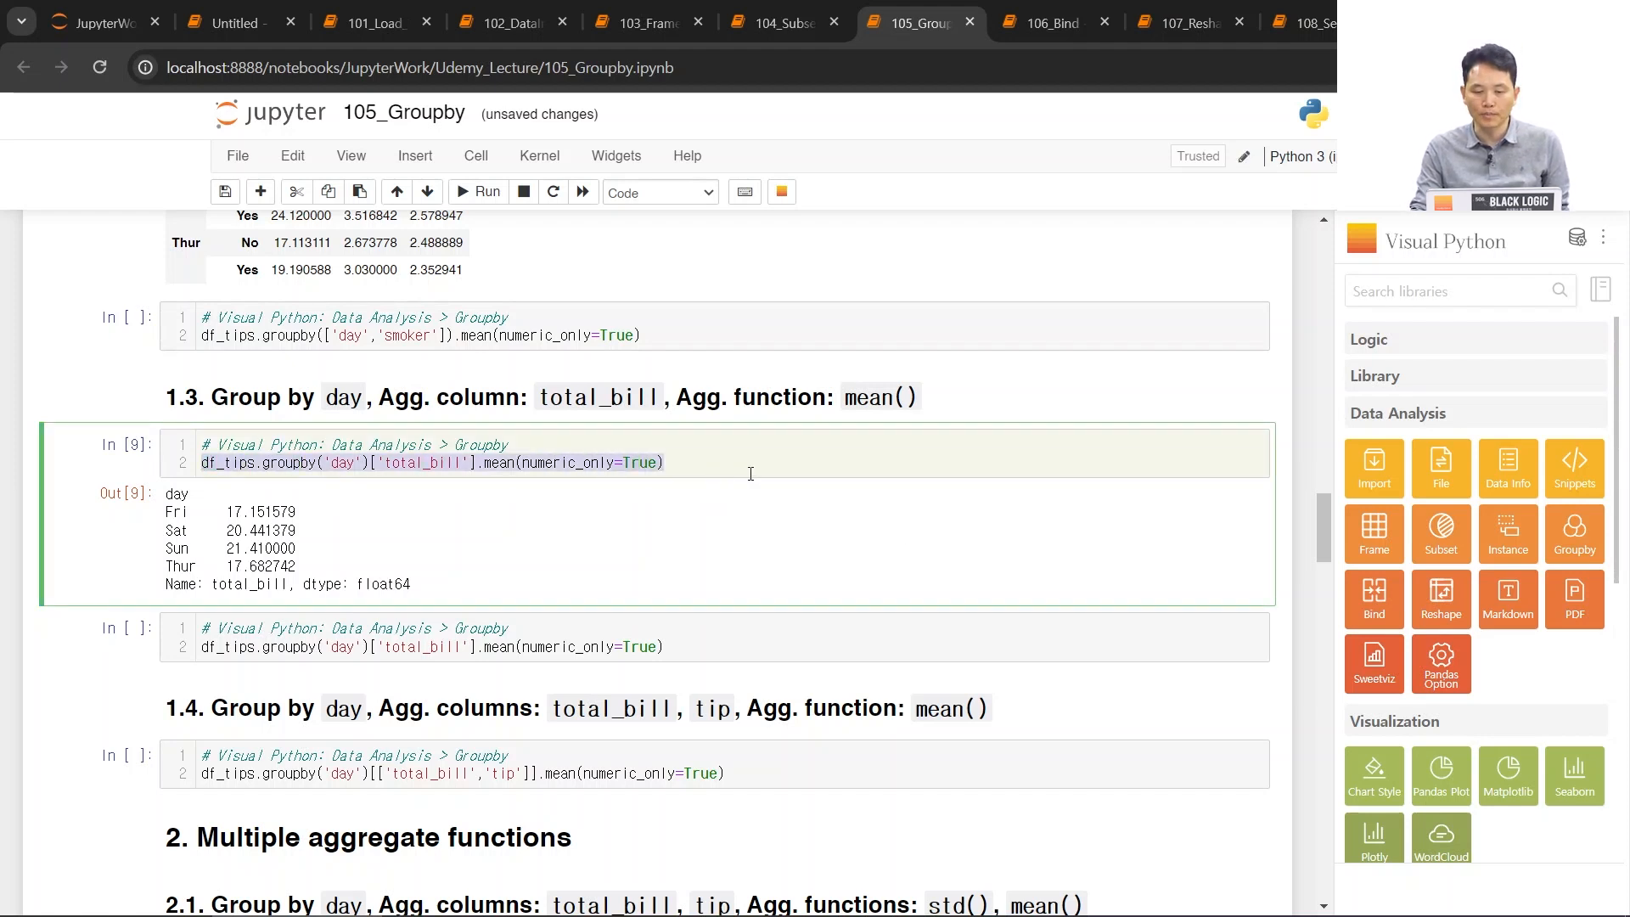
left_click(750, 473)
- Start another Groupby from the executed 1.3 cell on df_tips, grouped by day
left_click(92, 454)
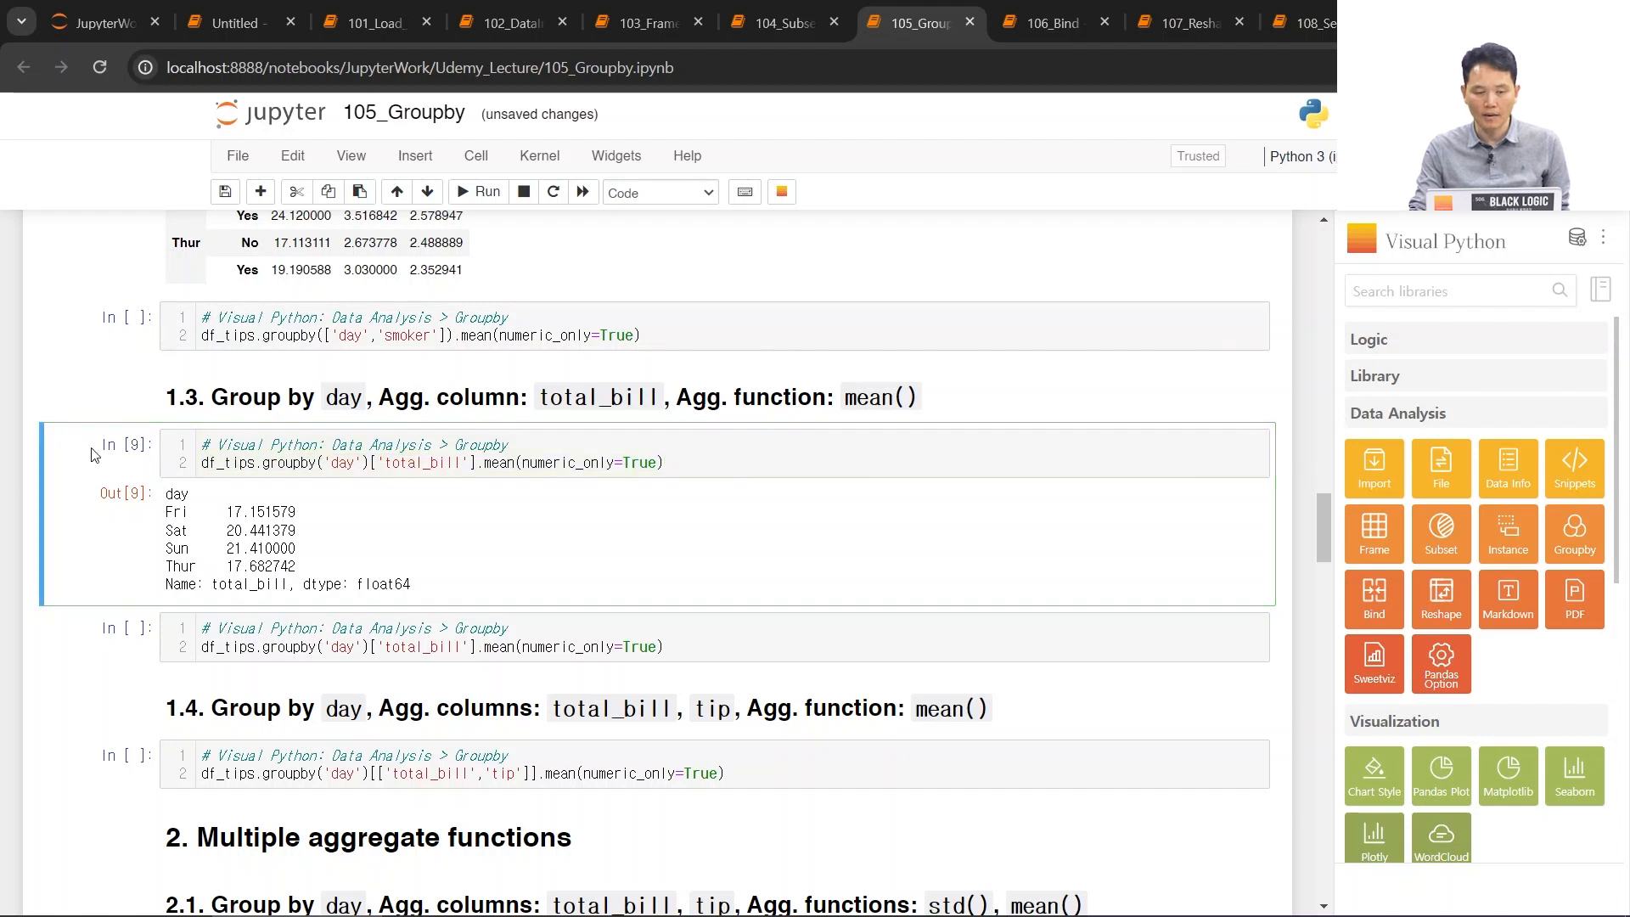
left_click(1577, 533)
left_click(1060, 291)
left_click(1040, 325)
left_click(1042, 326)
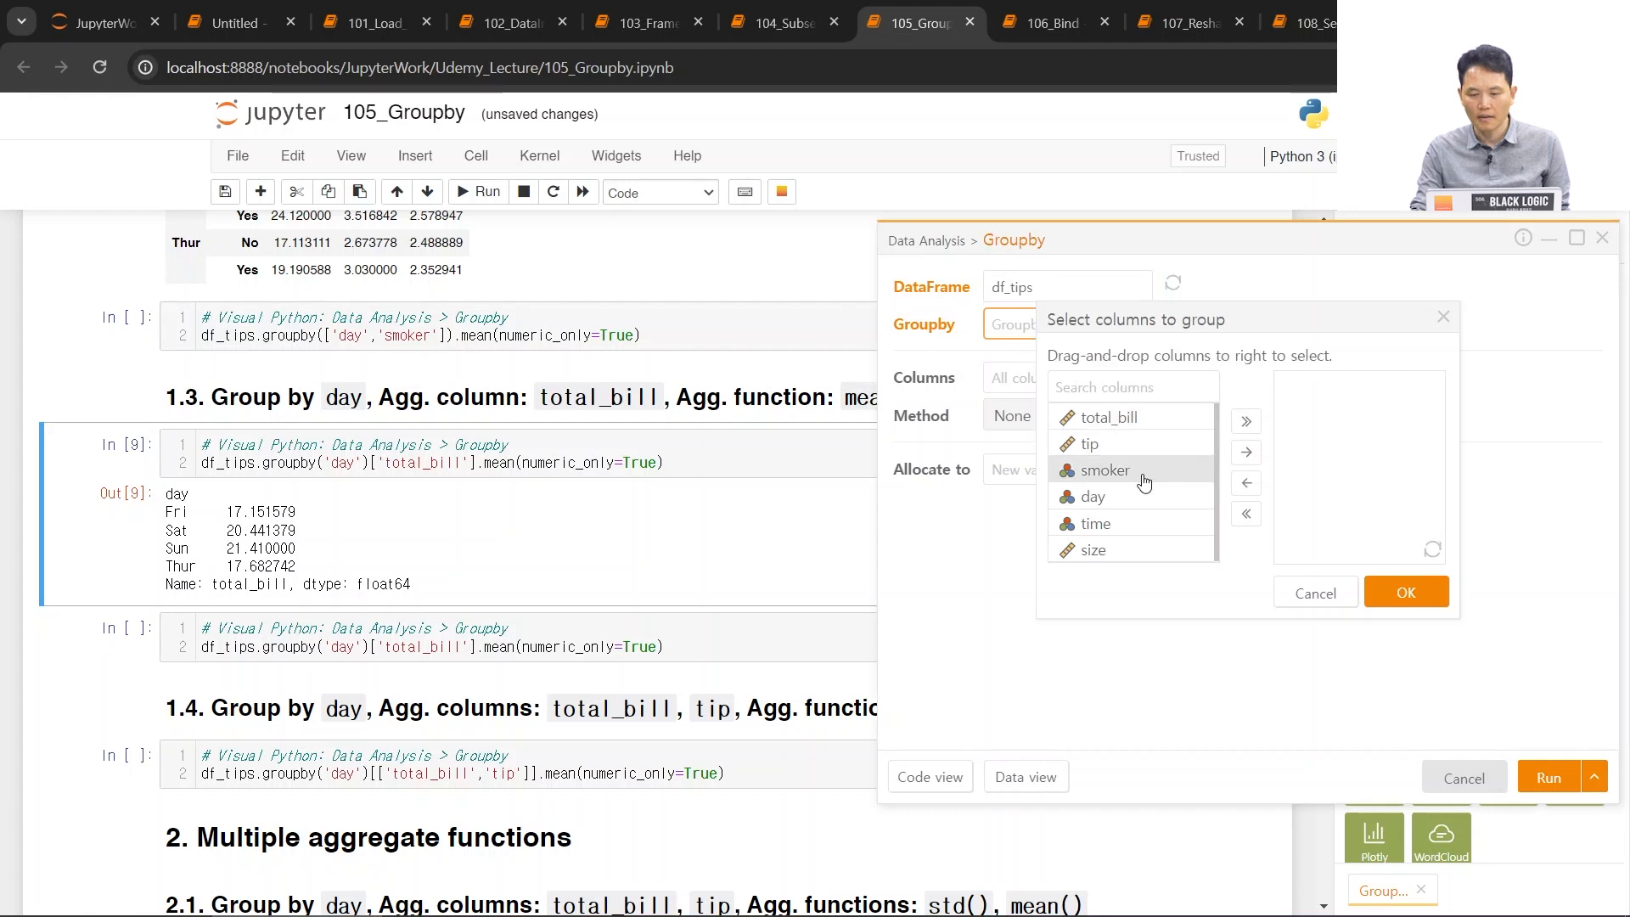
left_click_drag(1154, 501, 1355, 501)
left_click(1406, 607)
- Choose total_bill as the display column, set the method to mean, enable To DataFrame and run the Groupby
left_click(1112, 380)
left_click_drag(1122, 420, 1377, 437)
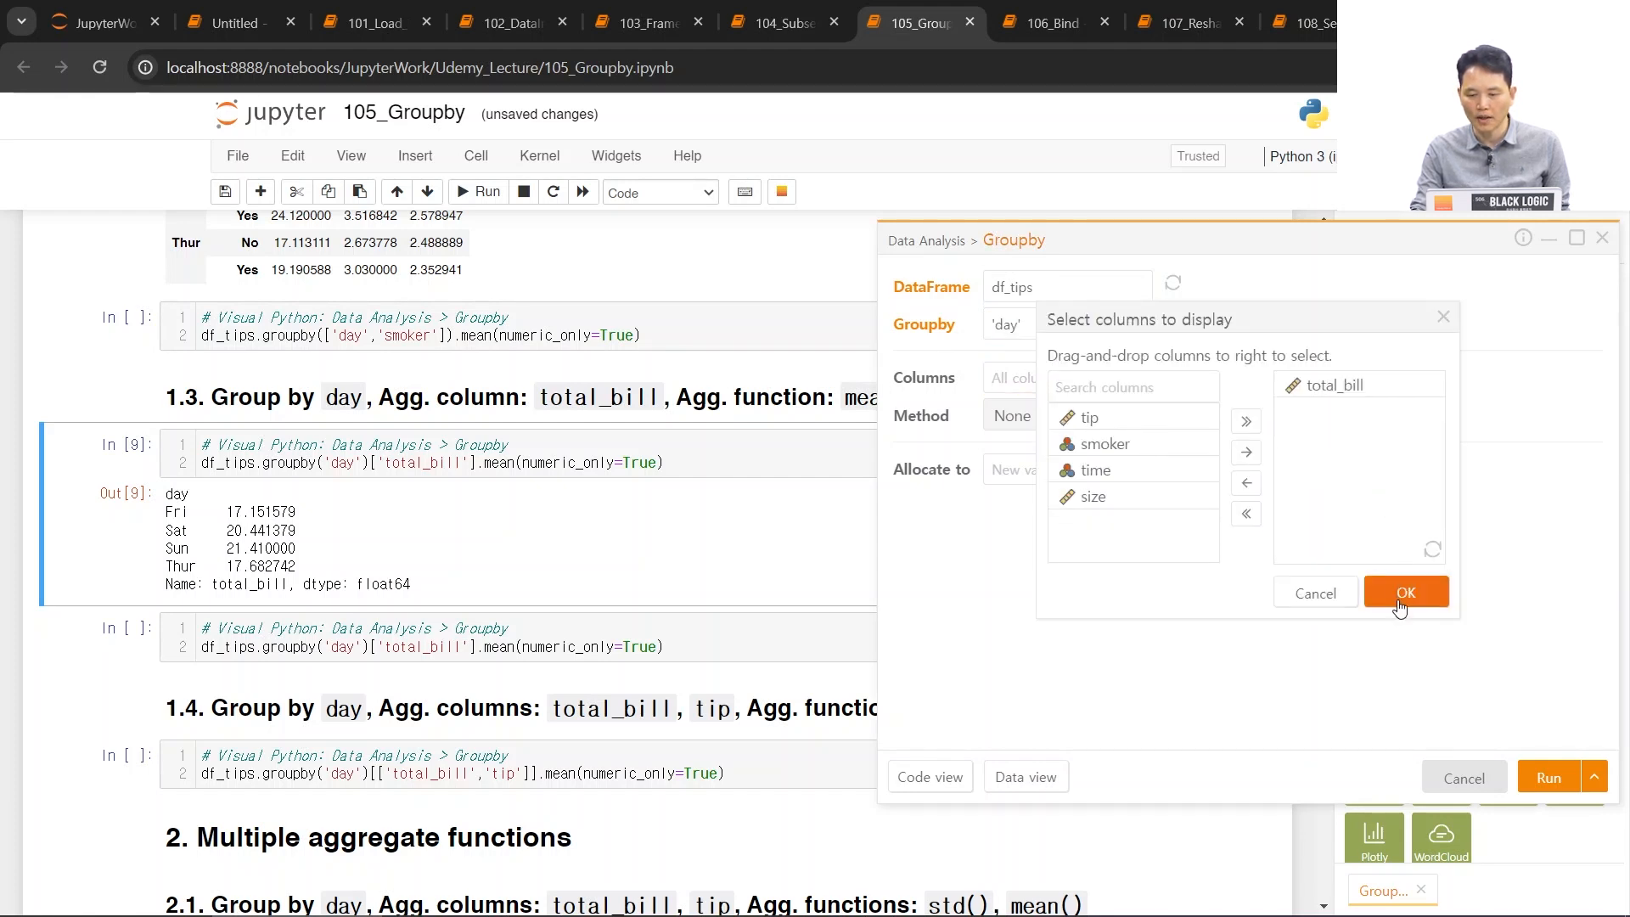
left_click(1406, 592)
left_click(1057, 416)
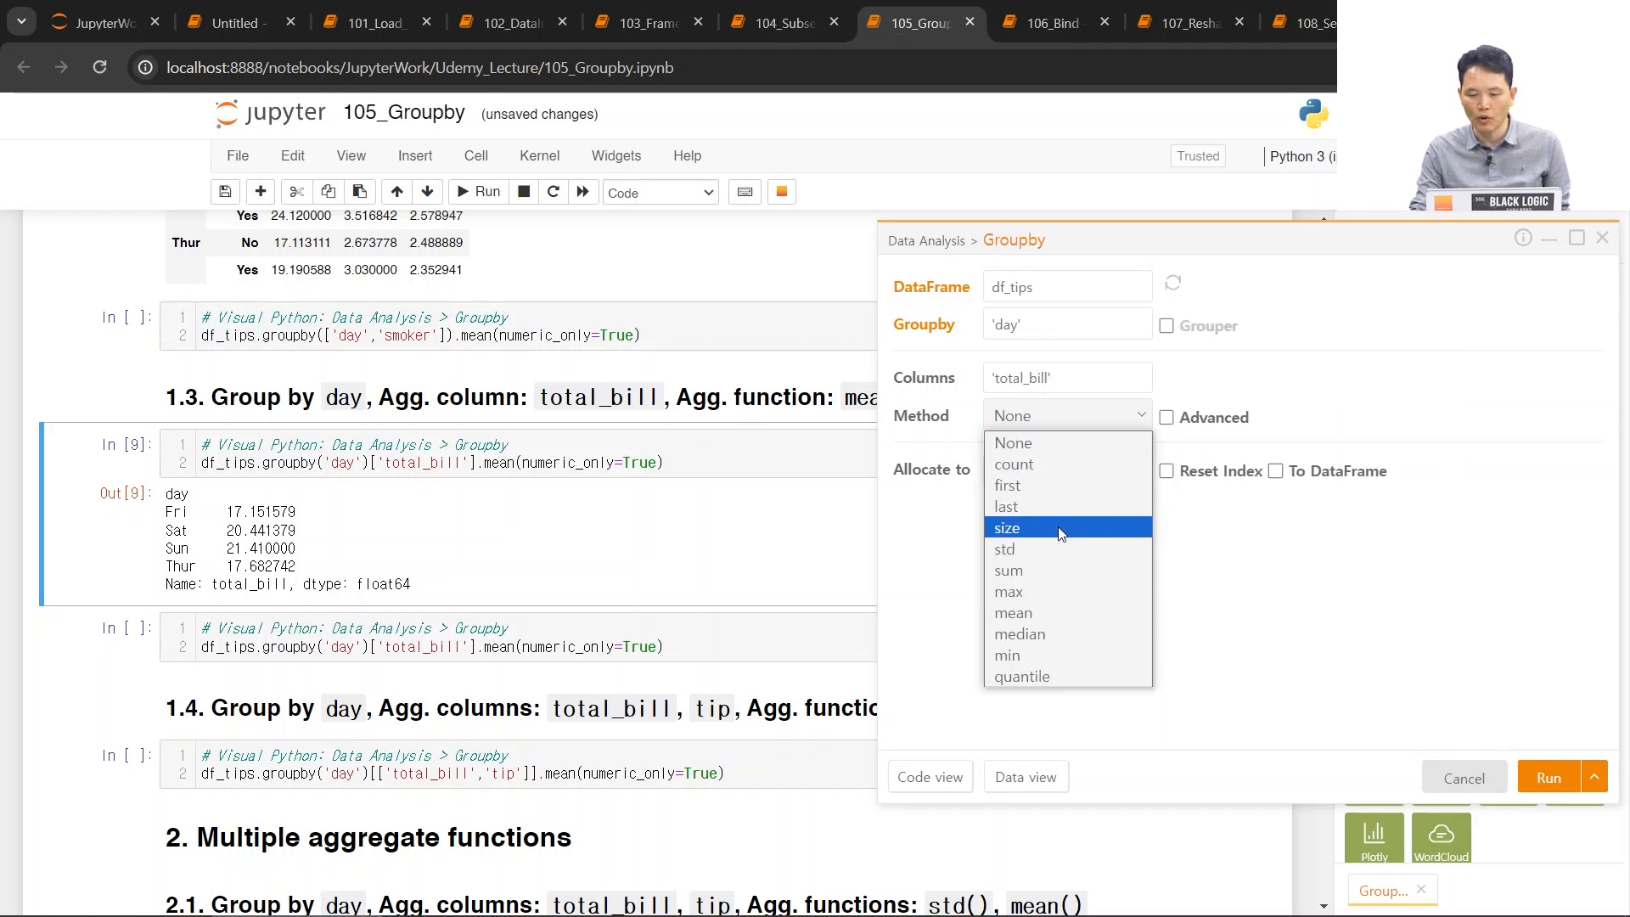
left_click(1040, 615)
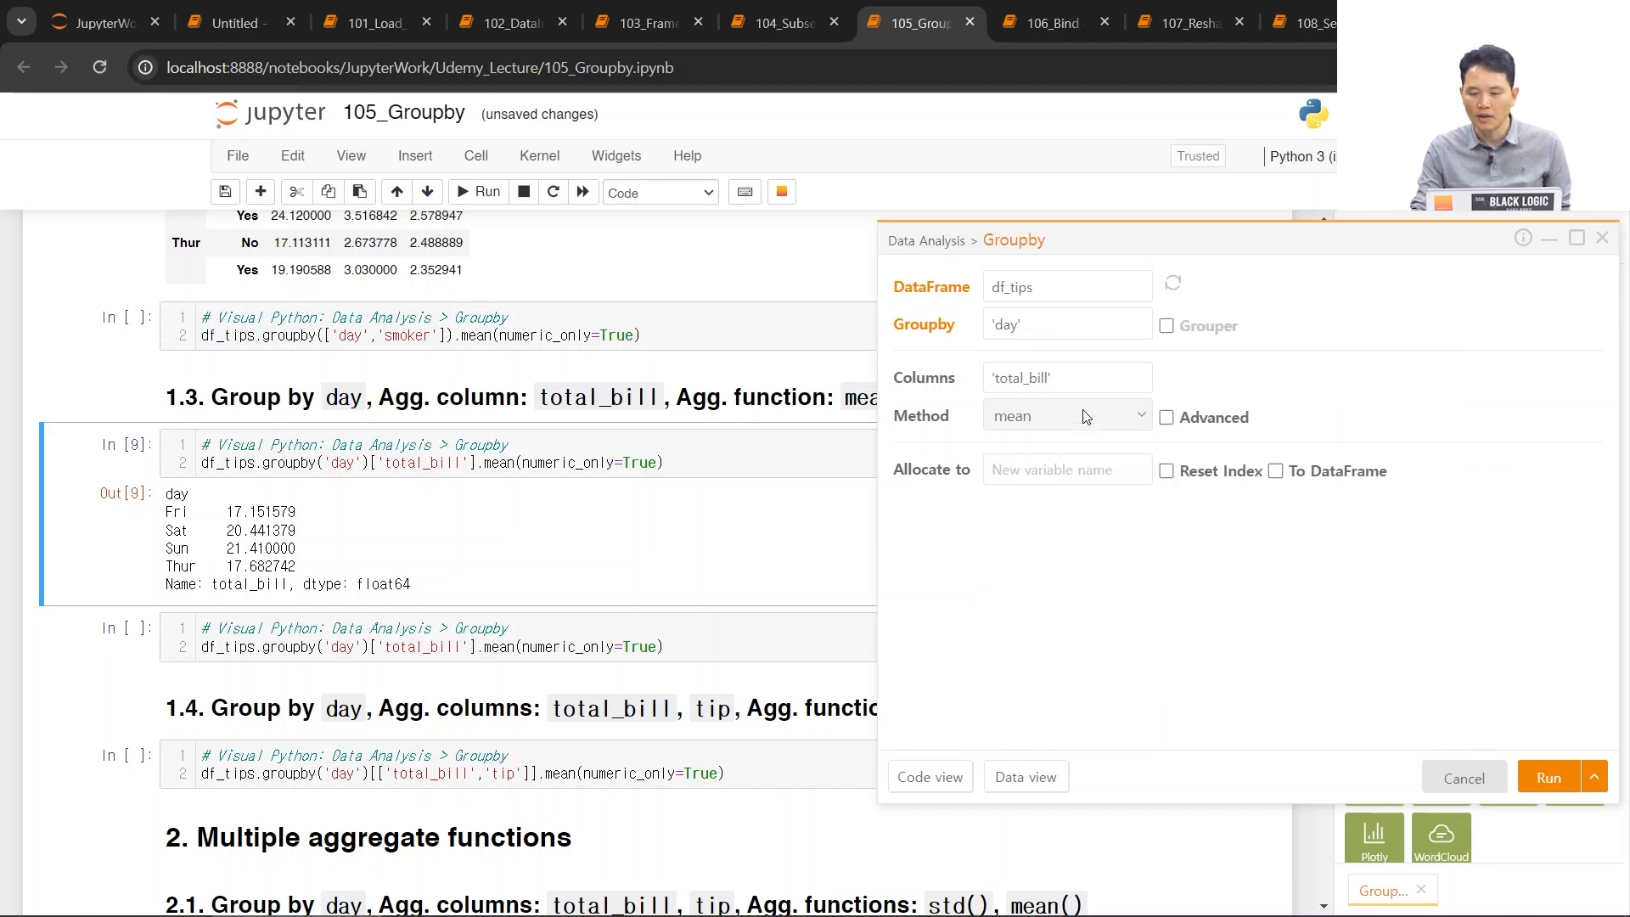
left_click(1276, 472)
left_click(1548, 777)
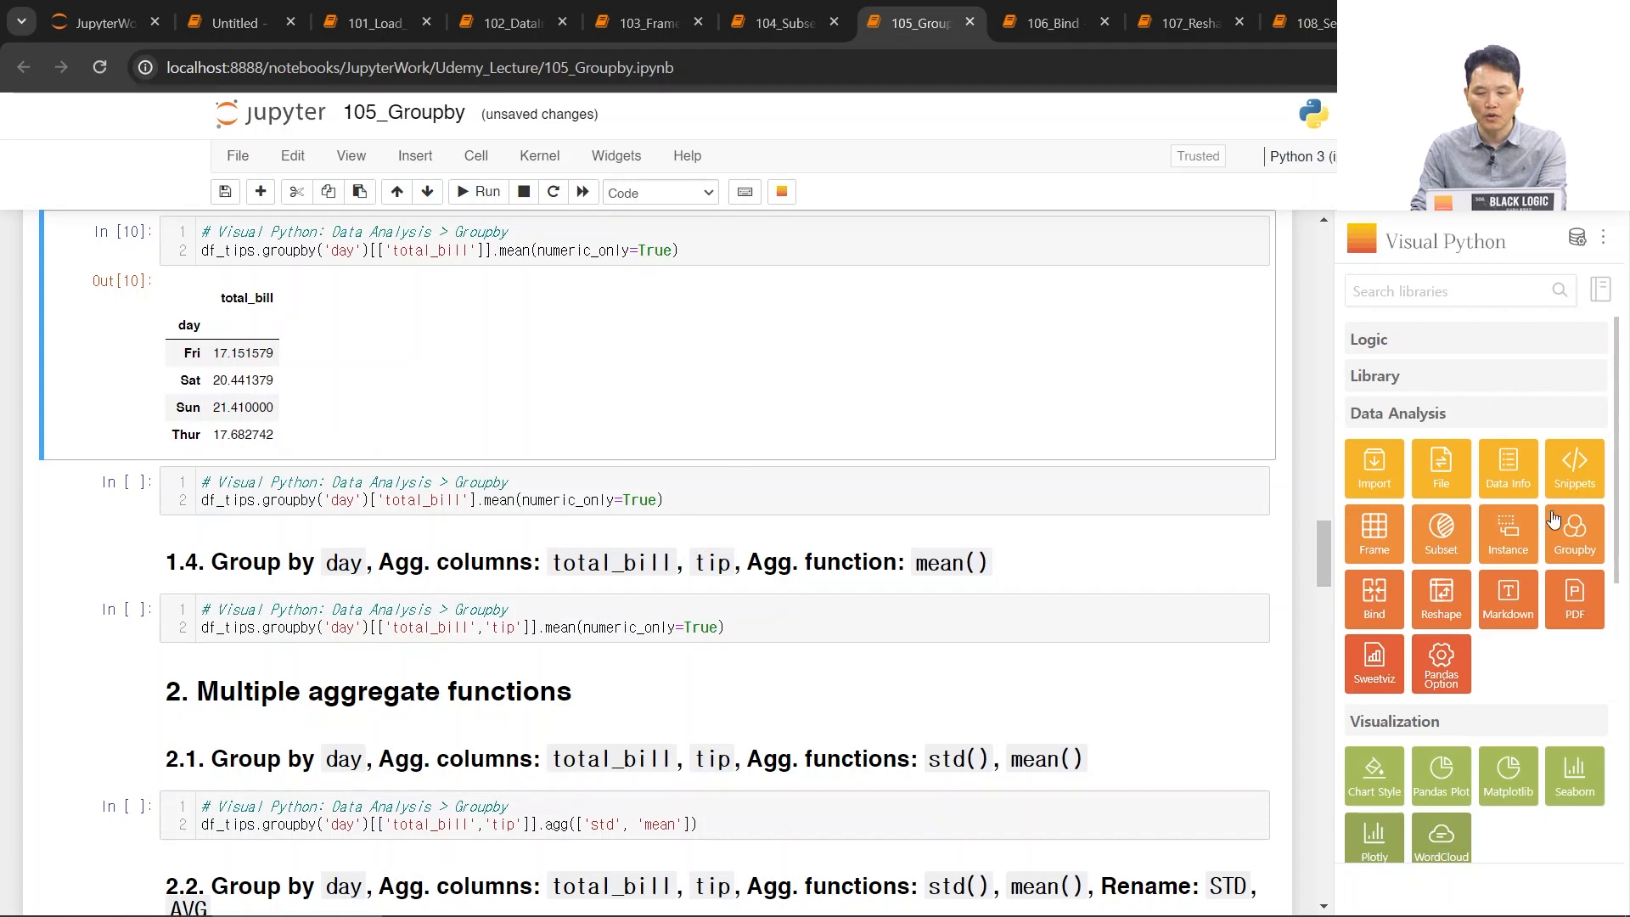
- Start a new Groupby from the total_bill DataFrame result cell, using df_tips grouped by day
left_click(1586, 548)
left_click(1079, 296)
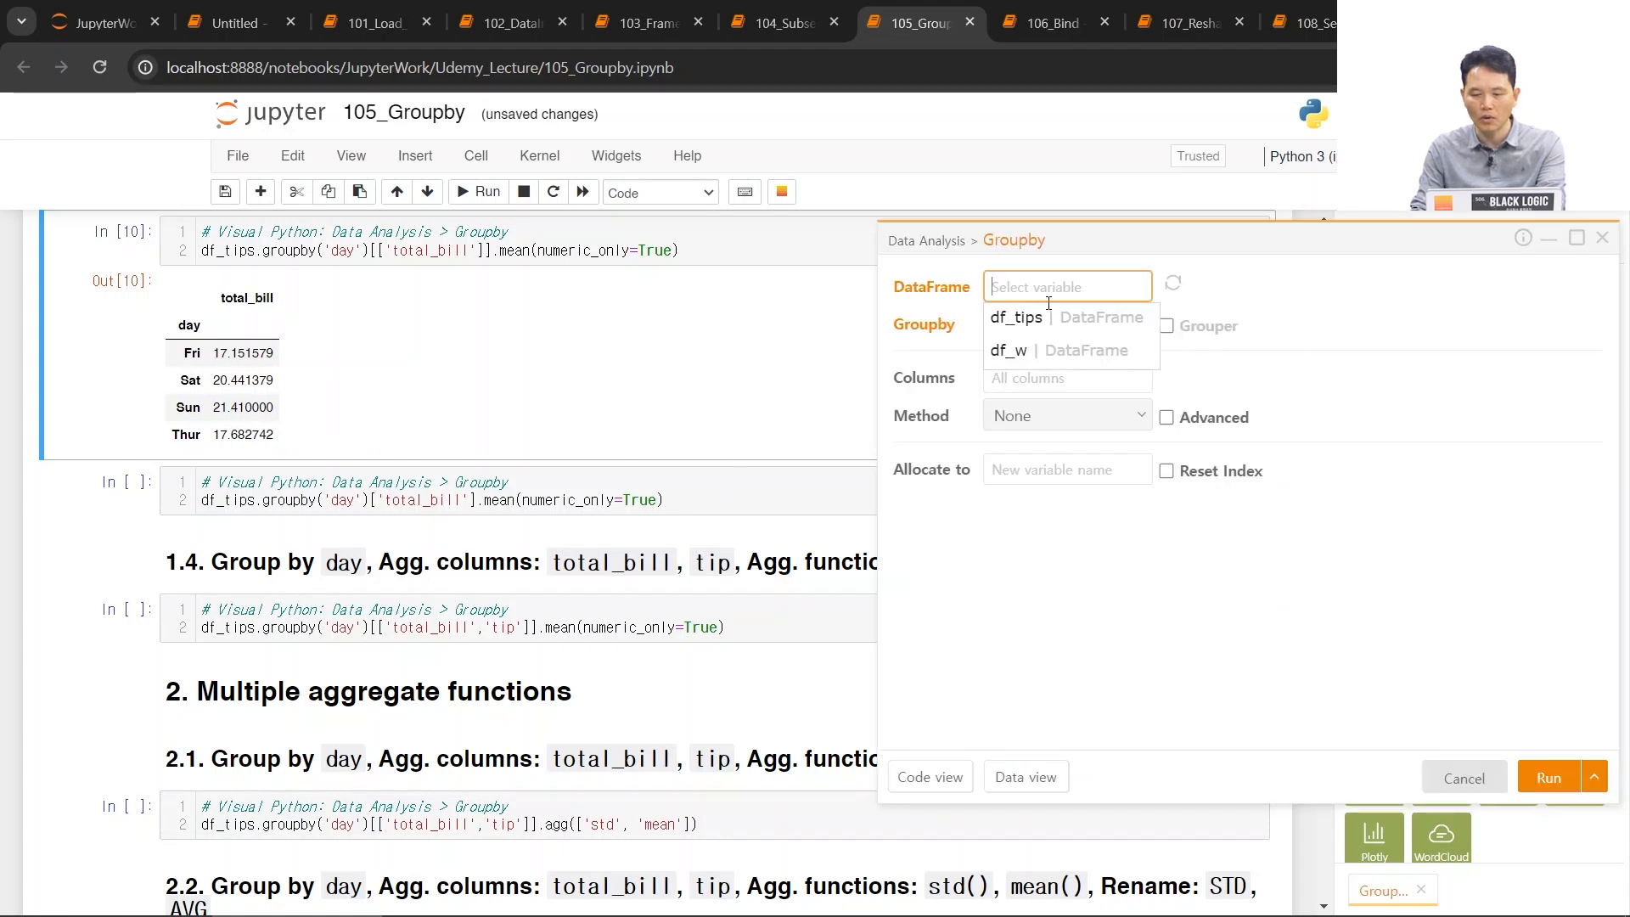
left_click(1015, 316)
left_click(1050, 333)
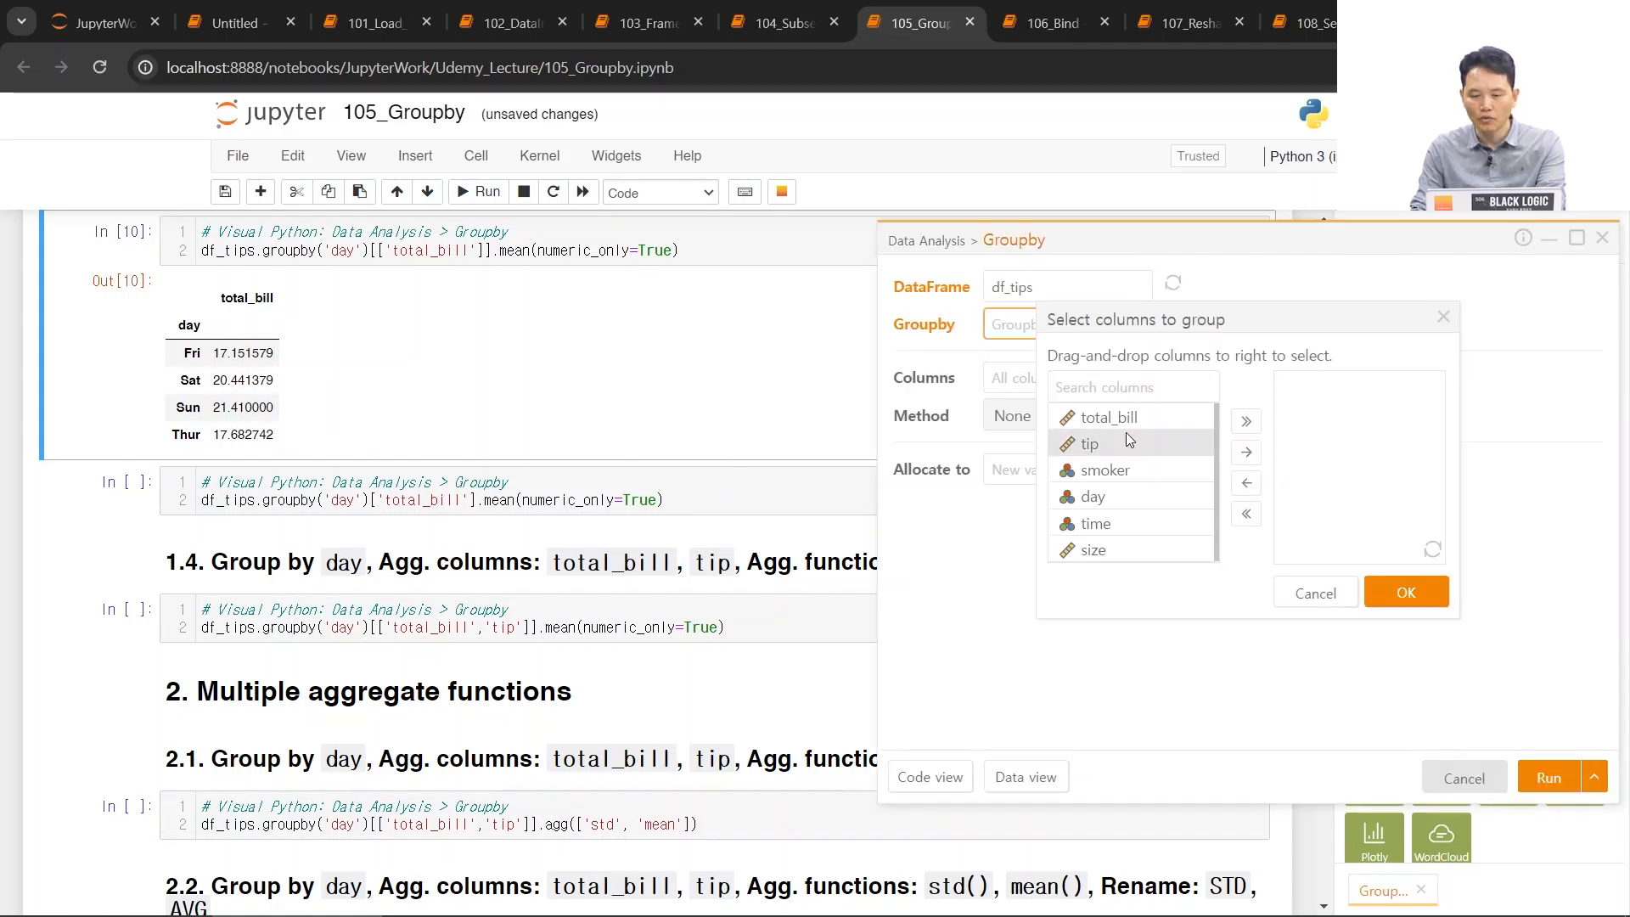
left_click_drag(1139, 501, 1338, 510)
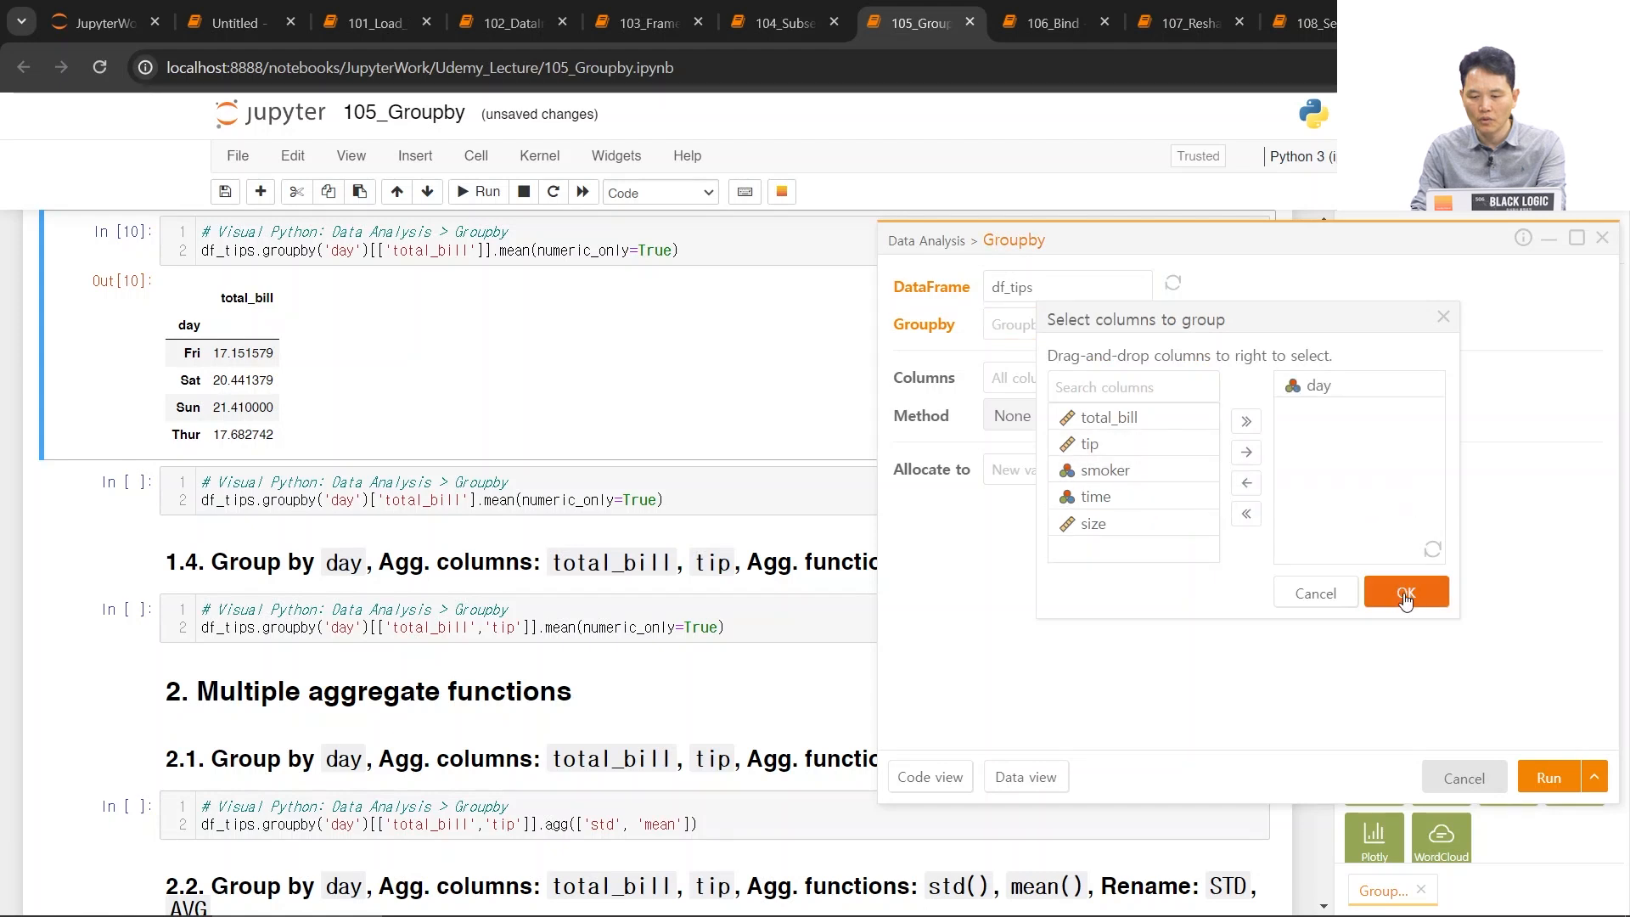
left_click(1406, 591)
- Choose total_bill as the display column, set the method to mean, enable Reset Index and run the Groupby
left_click(1034, 379)
left_click_drag(1135, 422, 1339, 425)
left_click(1396, 596)
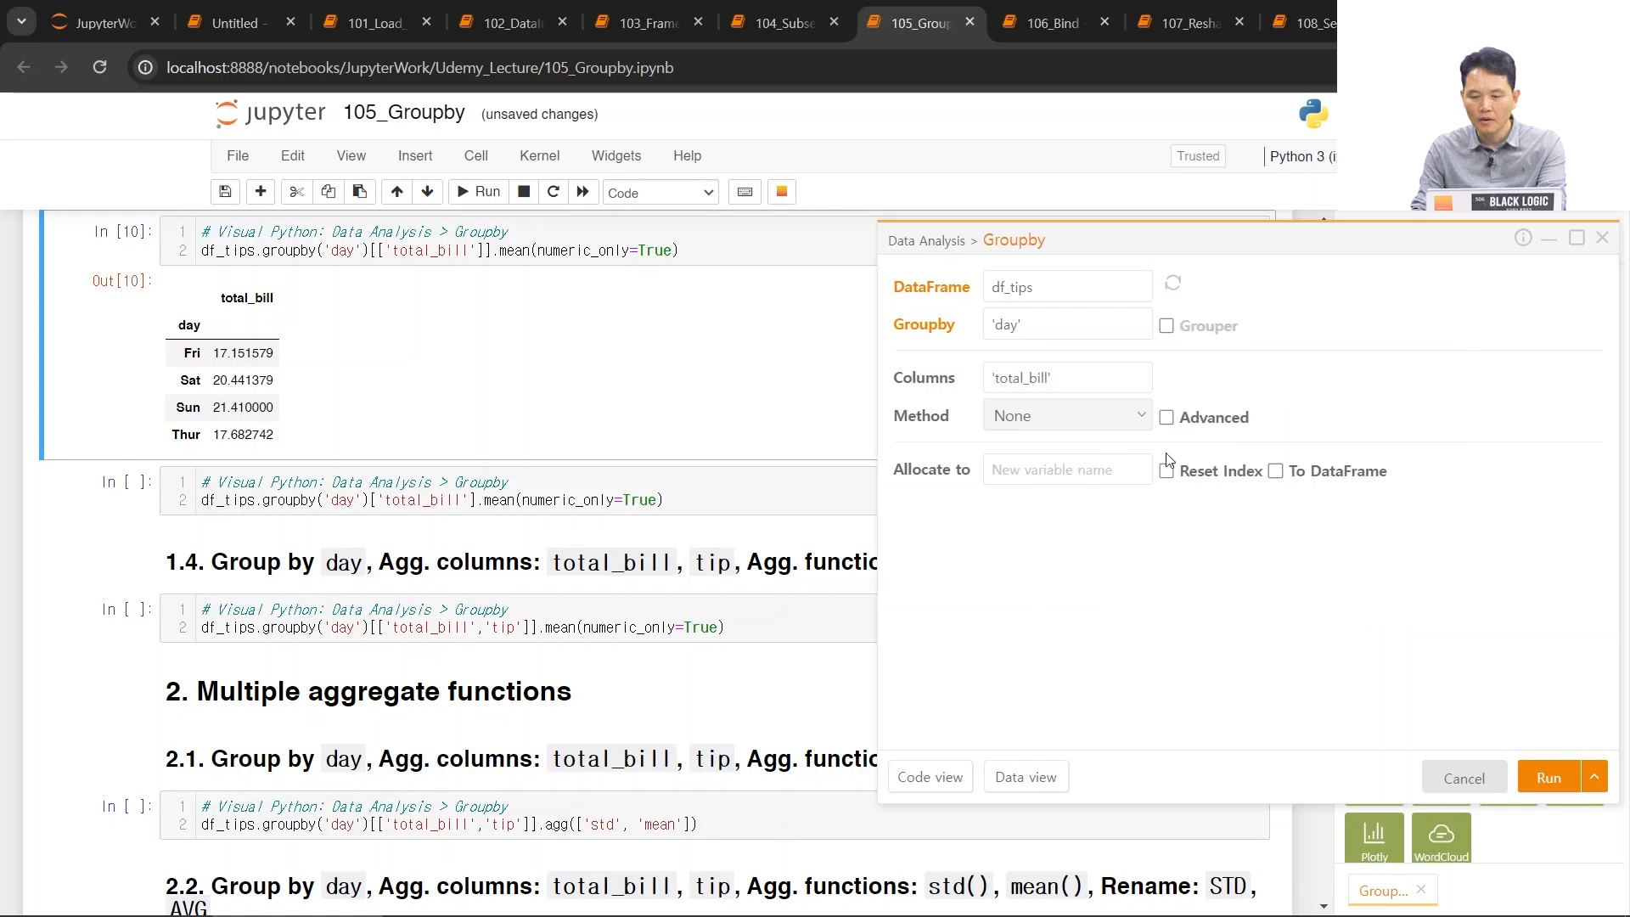
left_click(1092, 419)
left_click(1055, 614)
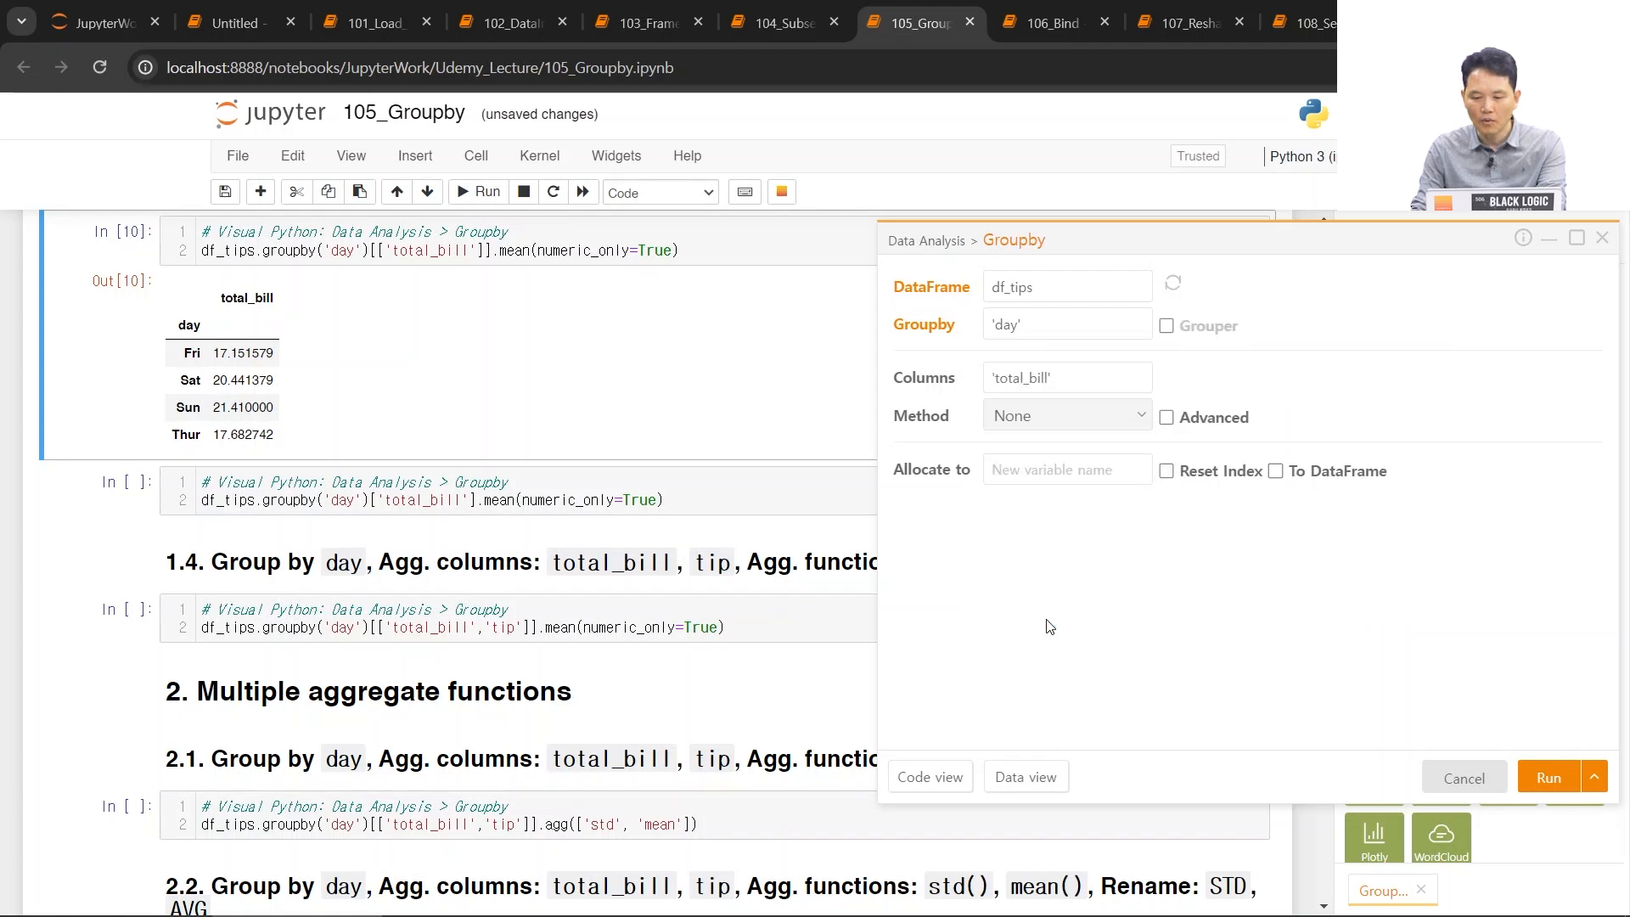
left_click(1201, 482)
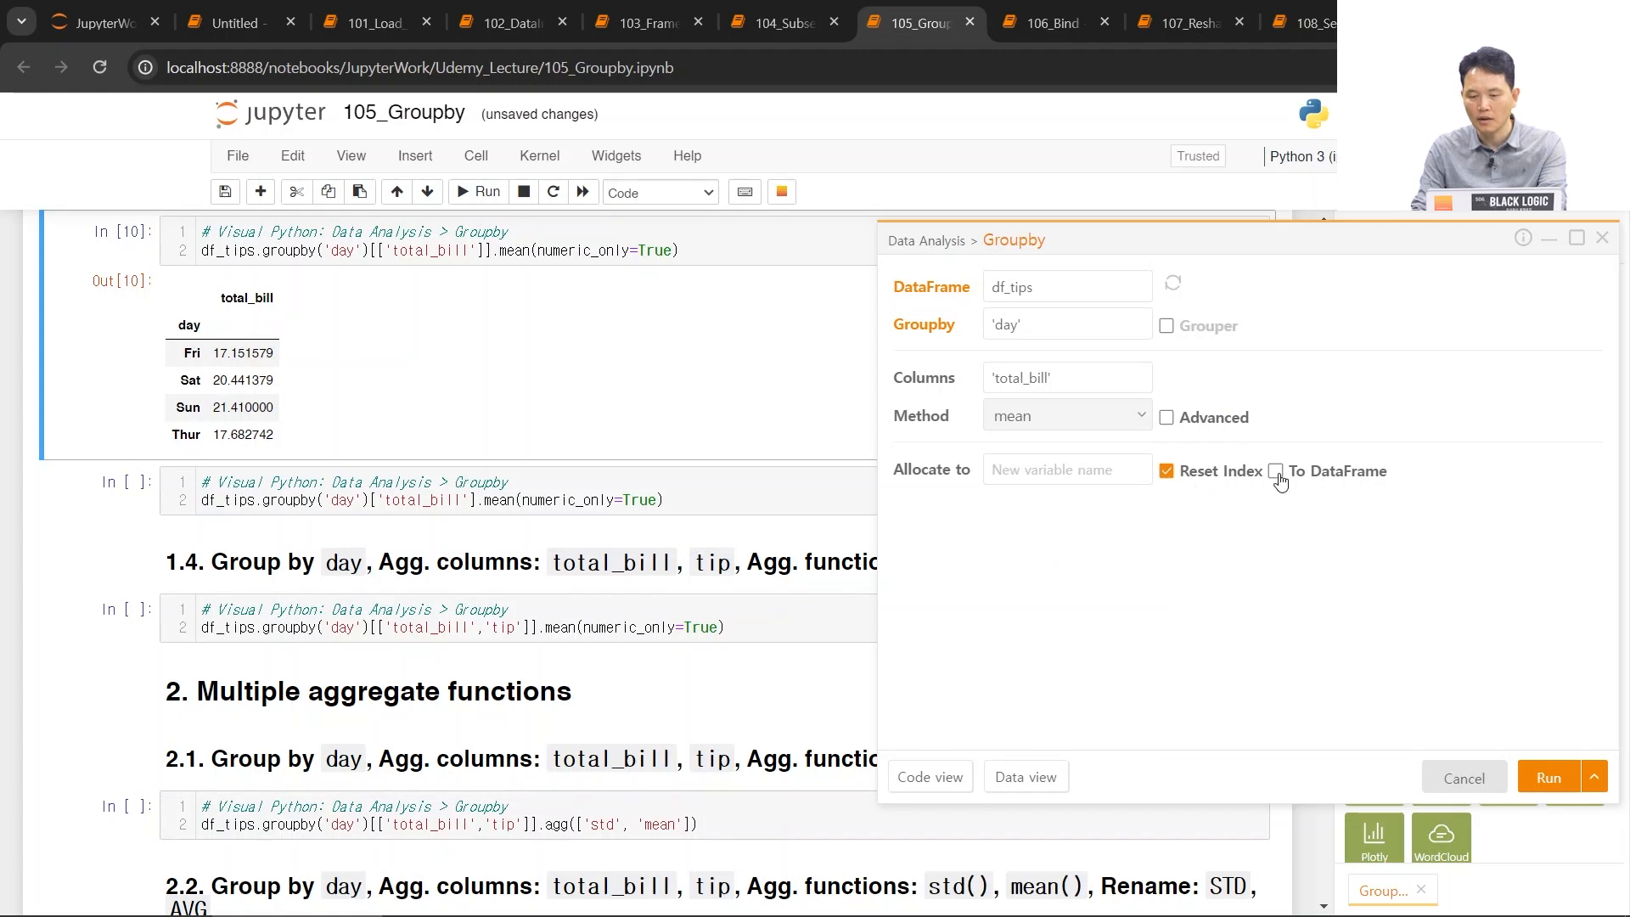
left_click(1533, 788)
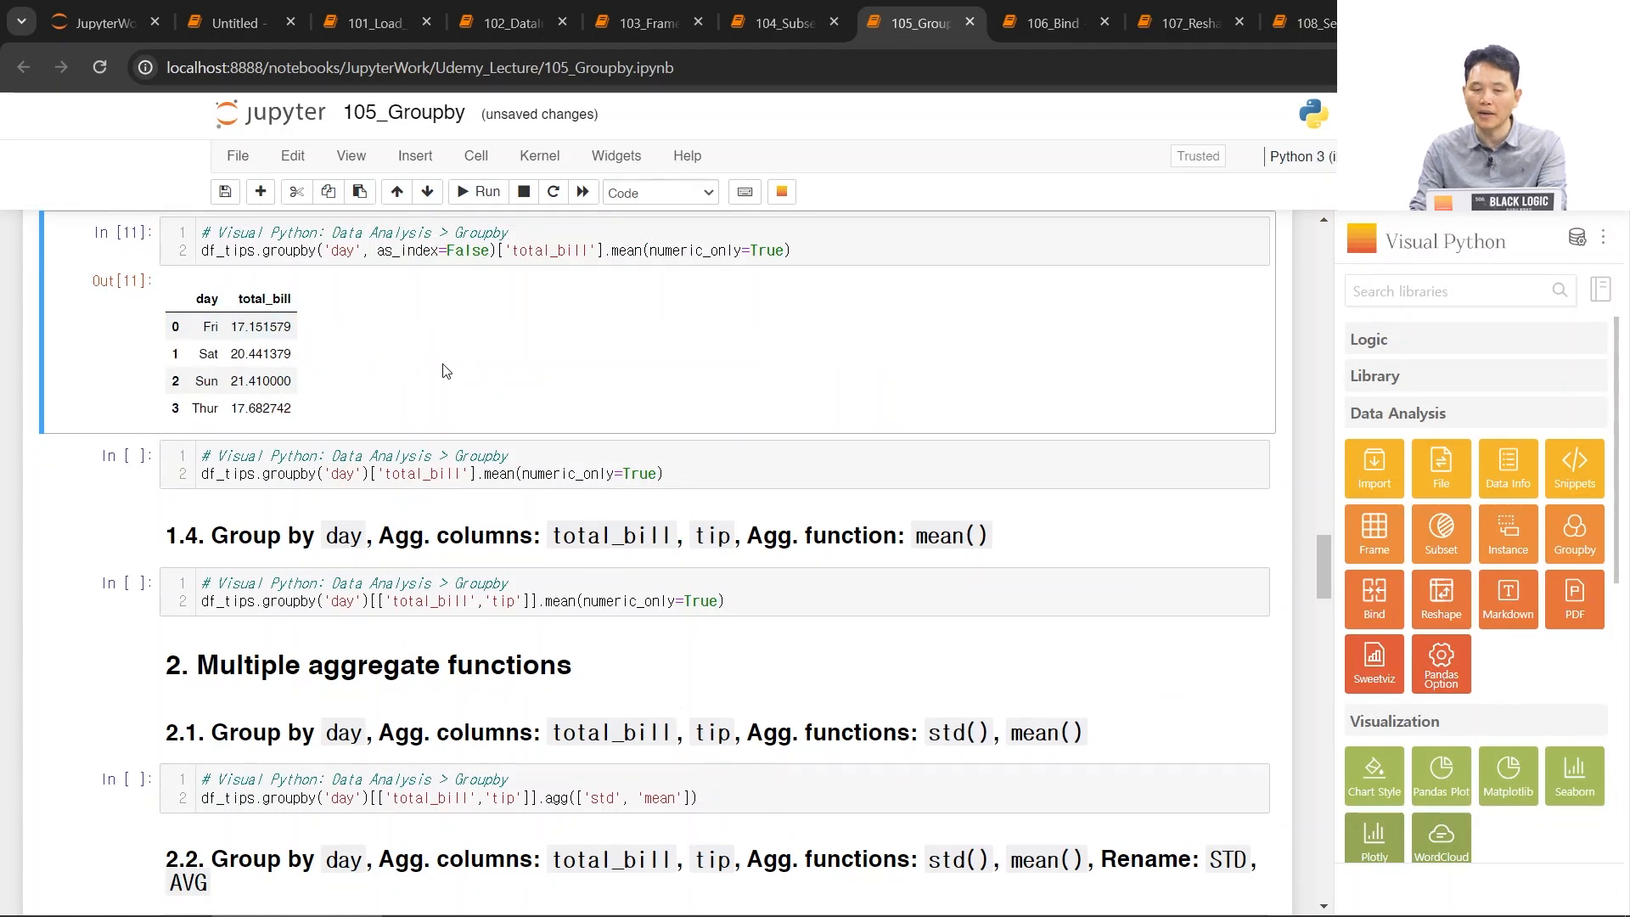
- Compare the reset-index result with the earlier day and smoker table and the total_bill Series and DataFrame outputs
scroll(594, 408, "up", 9)
scroll(611, 425, "up", 1)
scroll(265, 296, "up", 1)
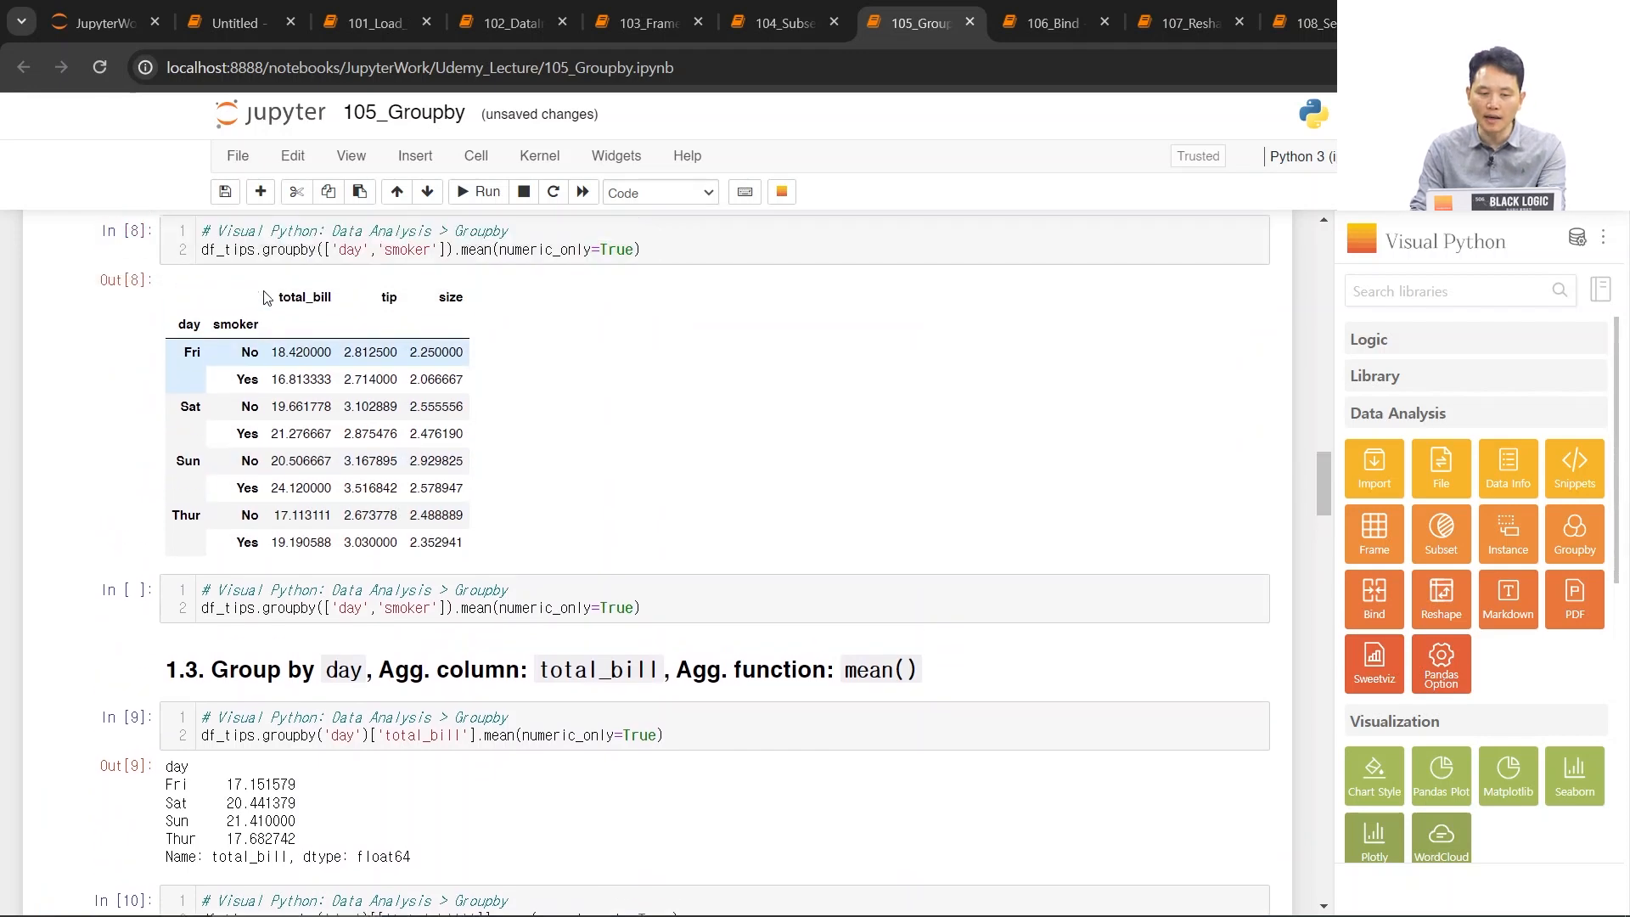
scroll(265, 296, "up", 1)
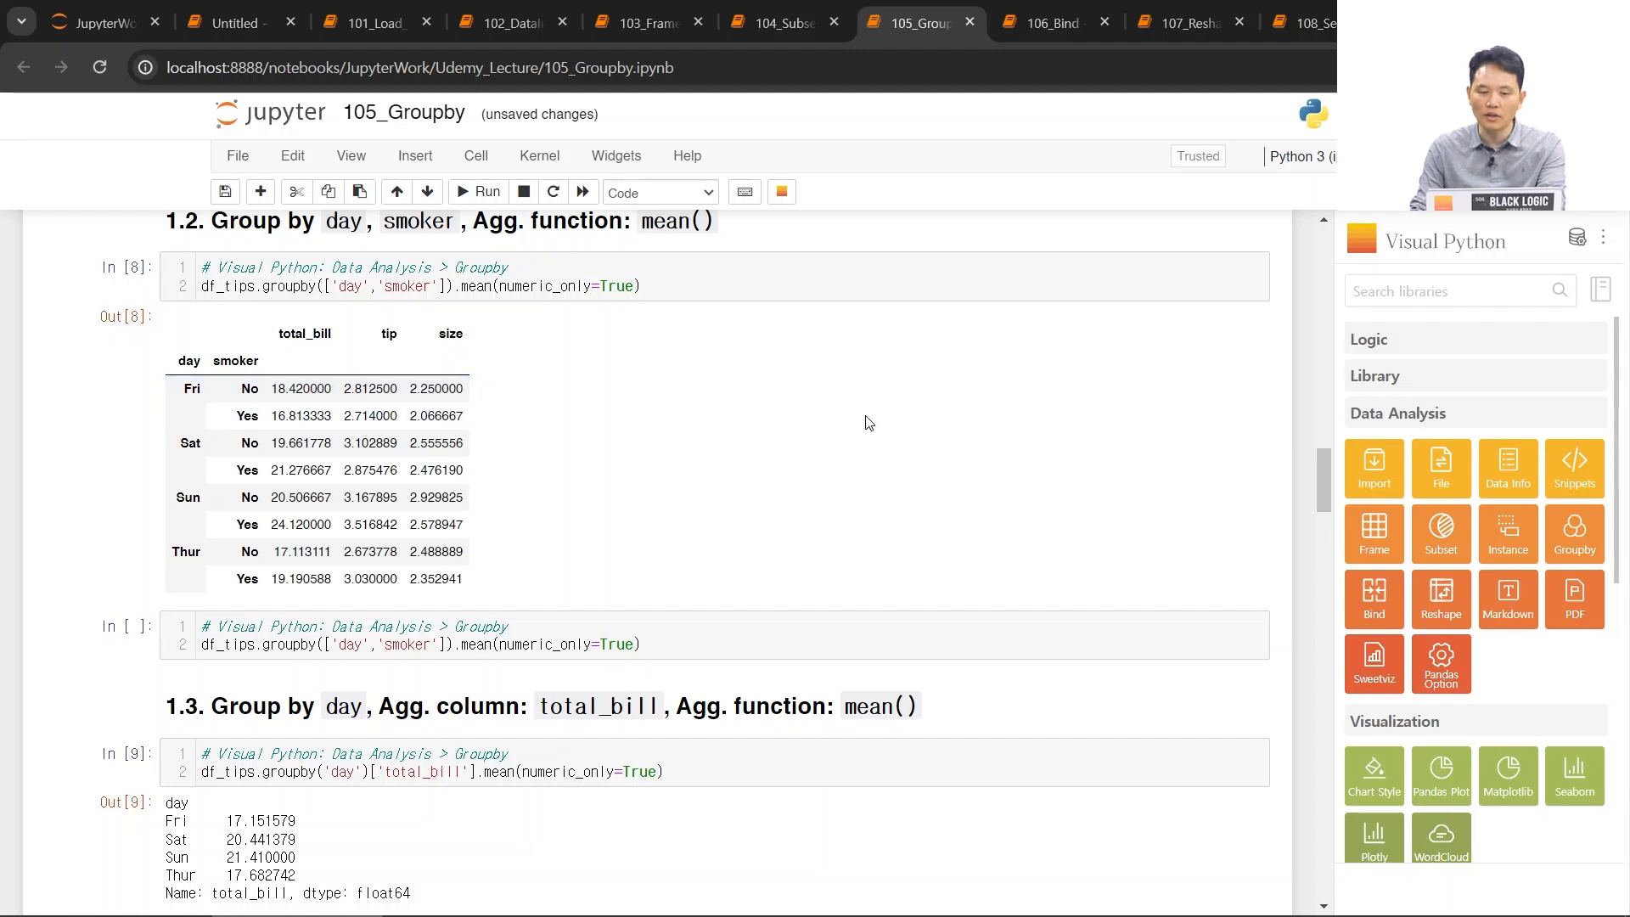
scroll(874, 419, "down", 2)
scroll(891, 412, "down", 4)
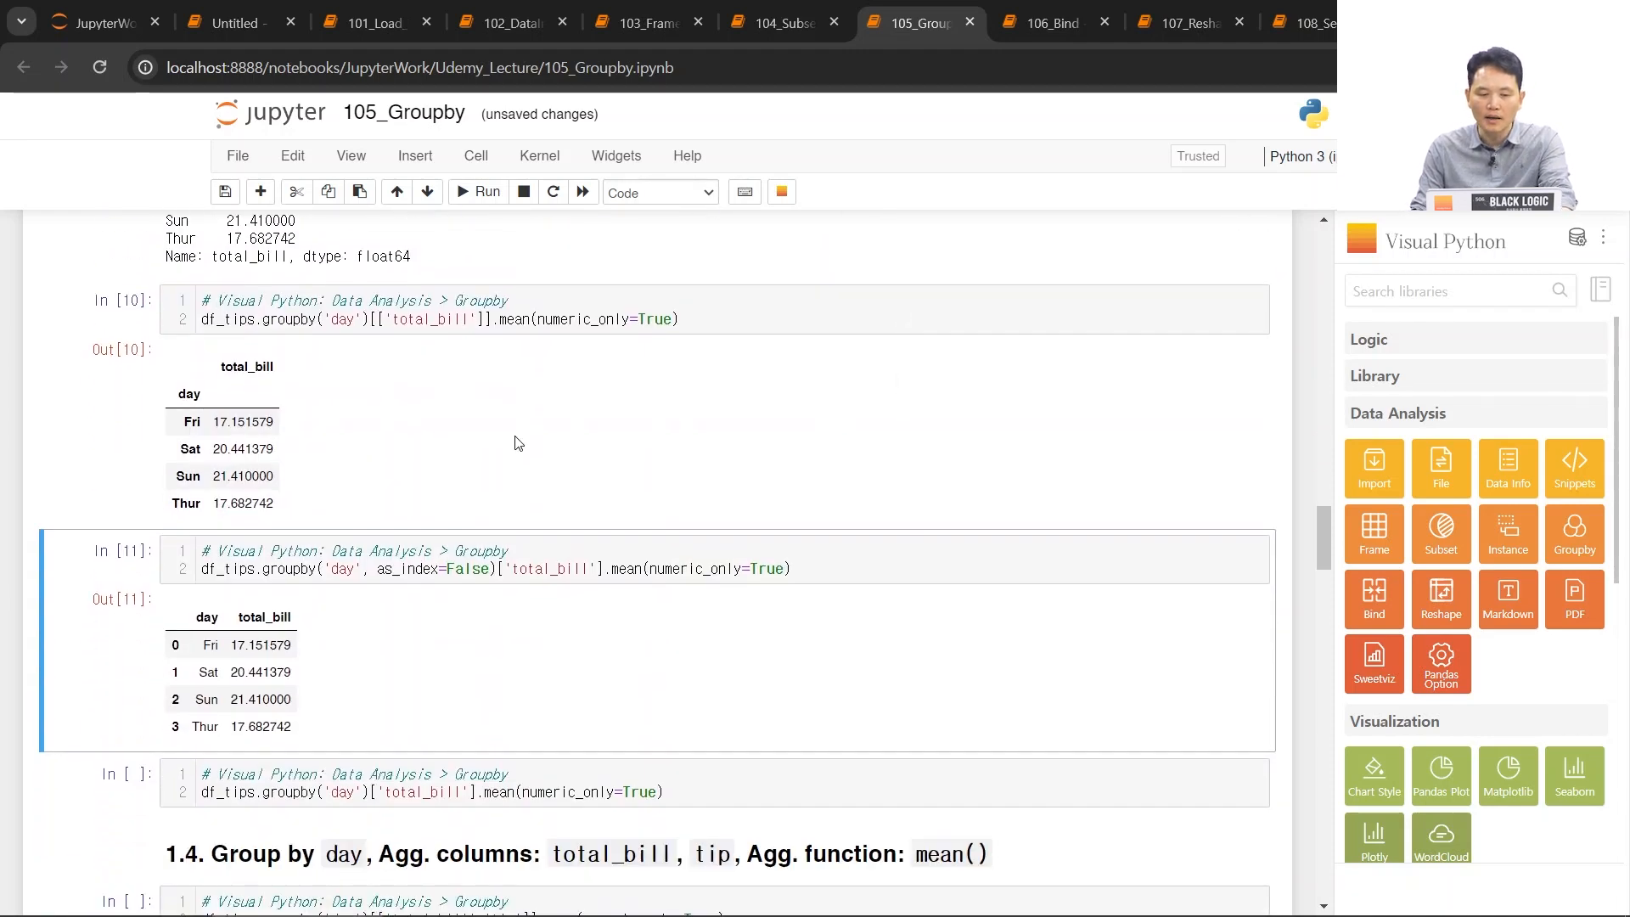
scroll(626, 473, "down", 2)
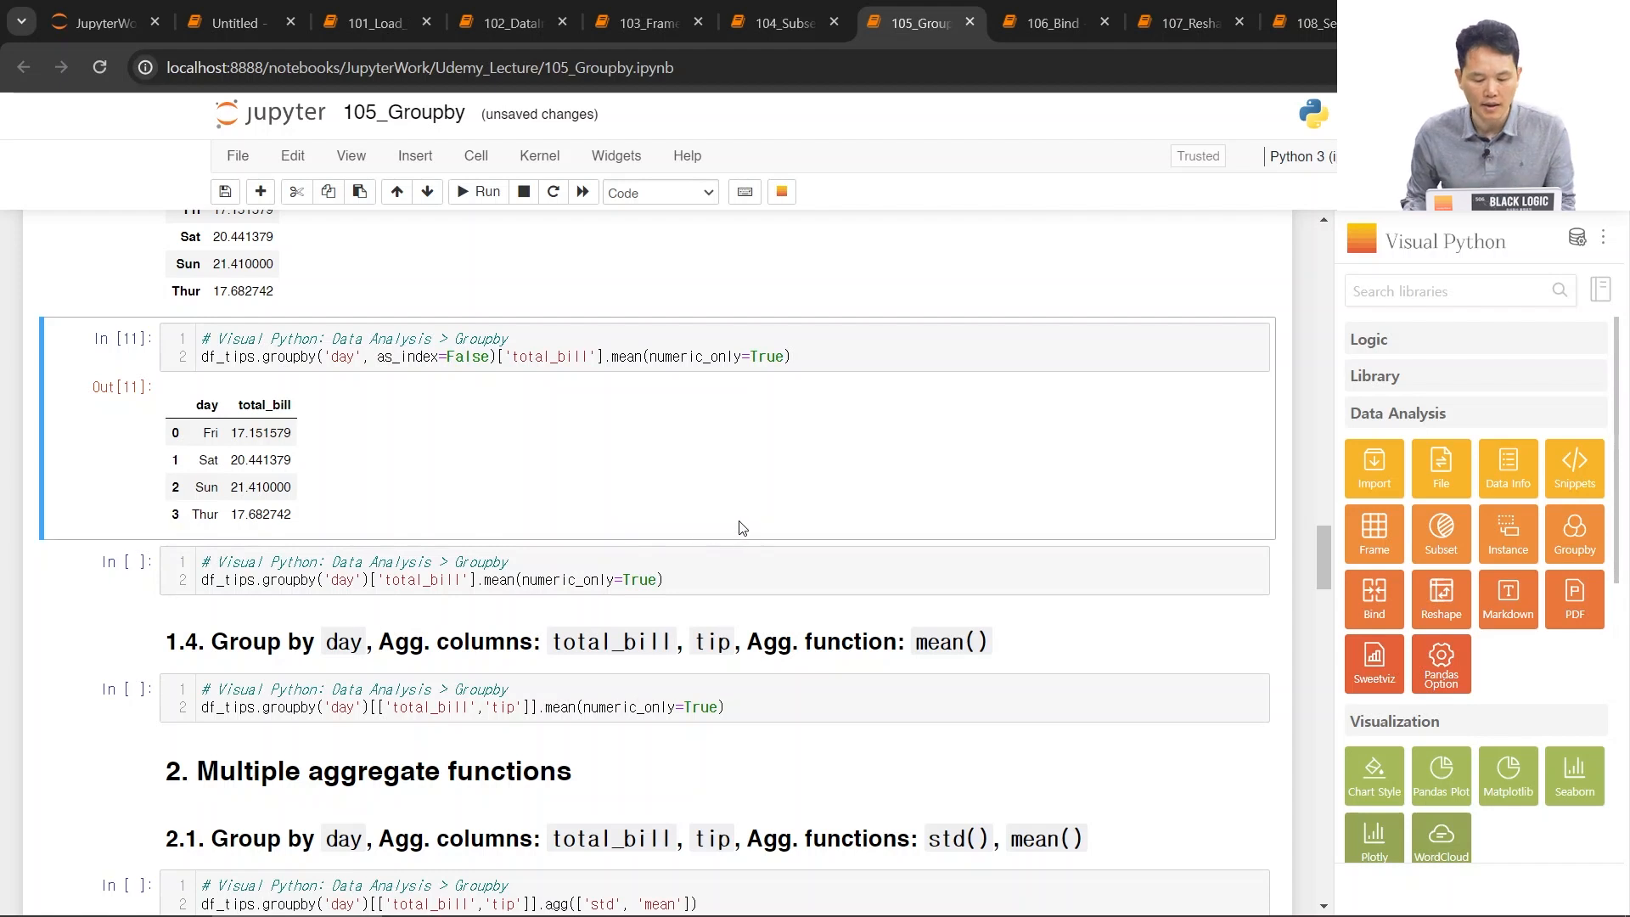
- Start a new Groupby from the section 1.4 code cell, using df_tips grouped by day
scroll(726, 473, "down", 4)
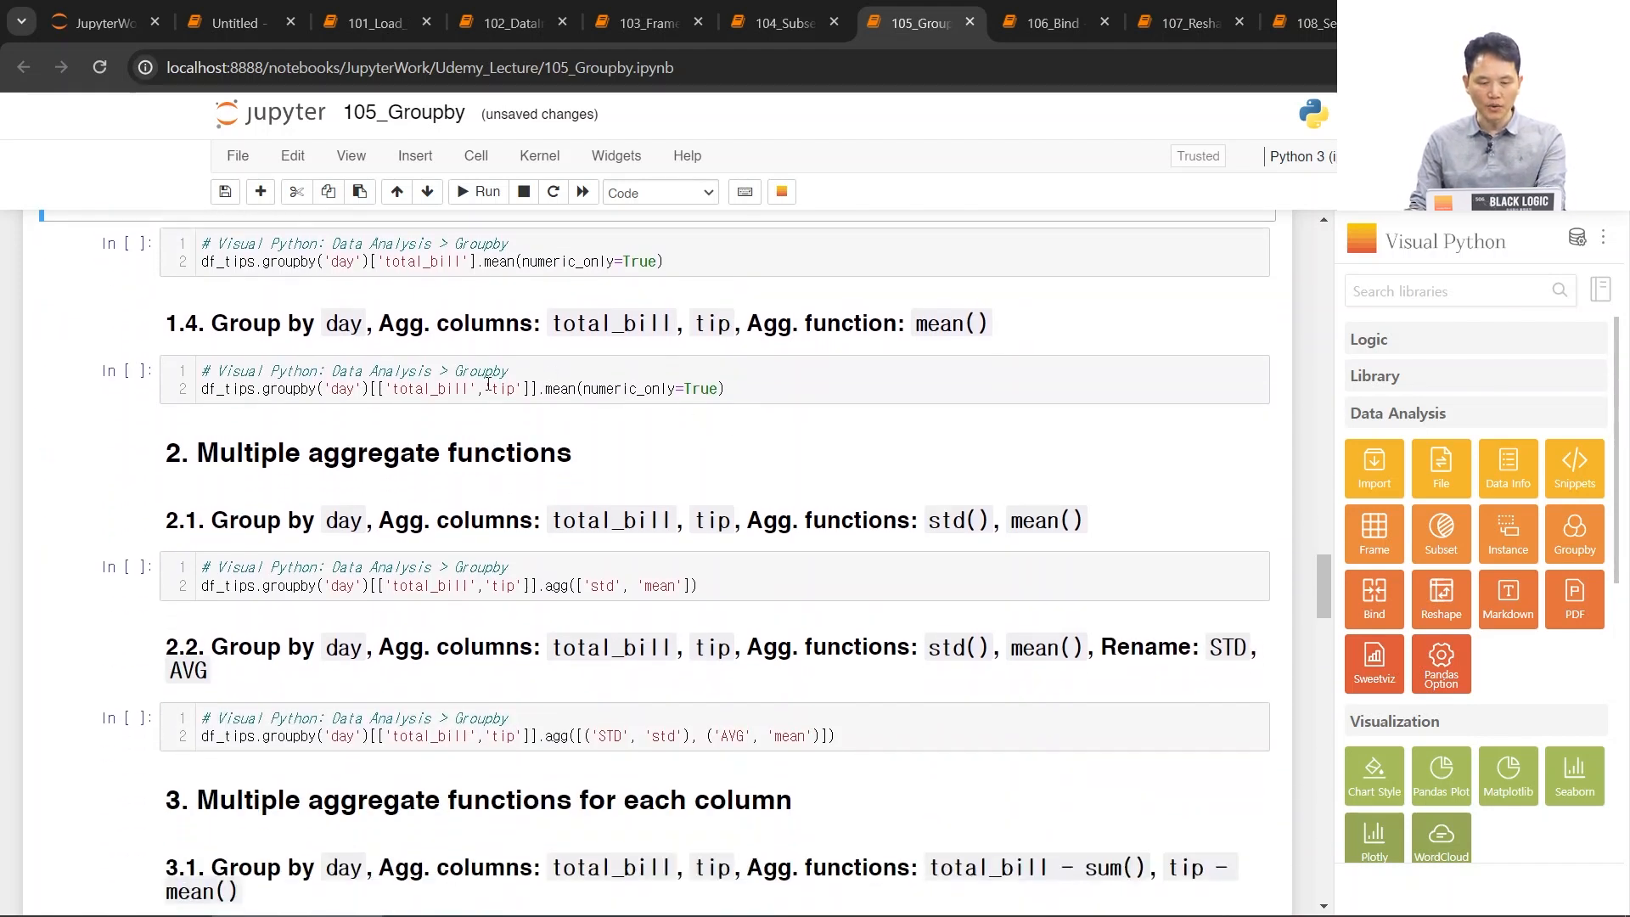
left_click(116, 377)
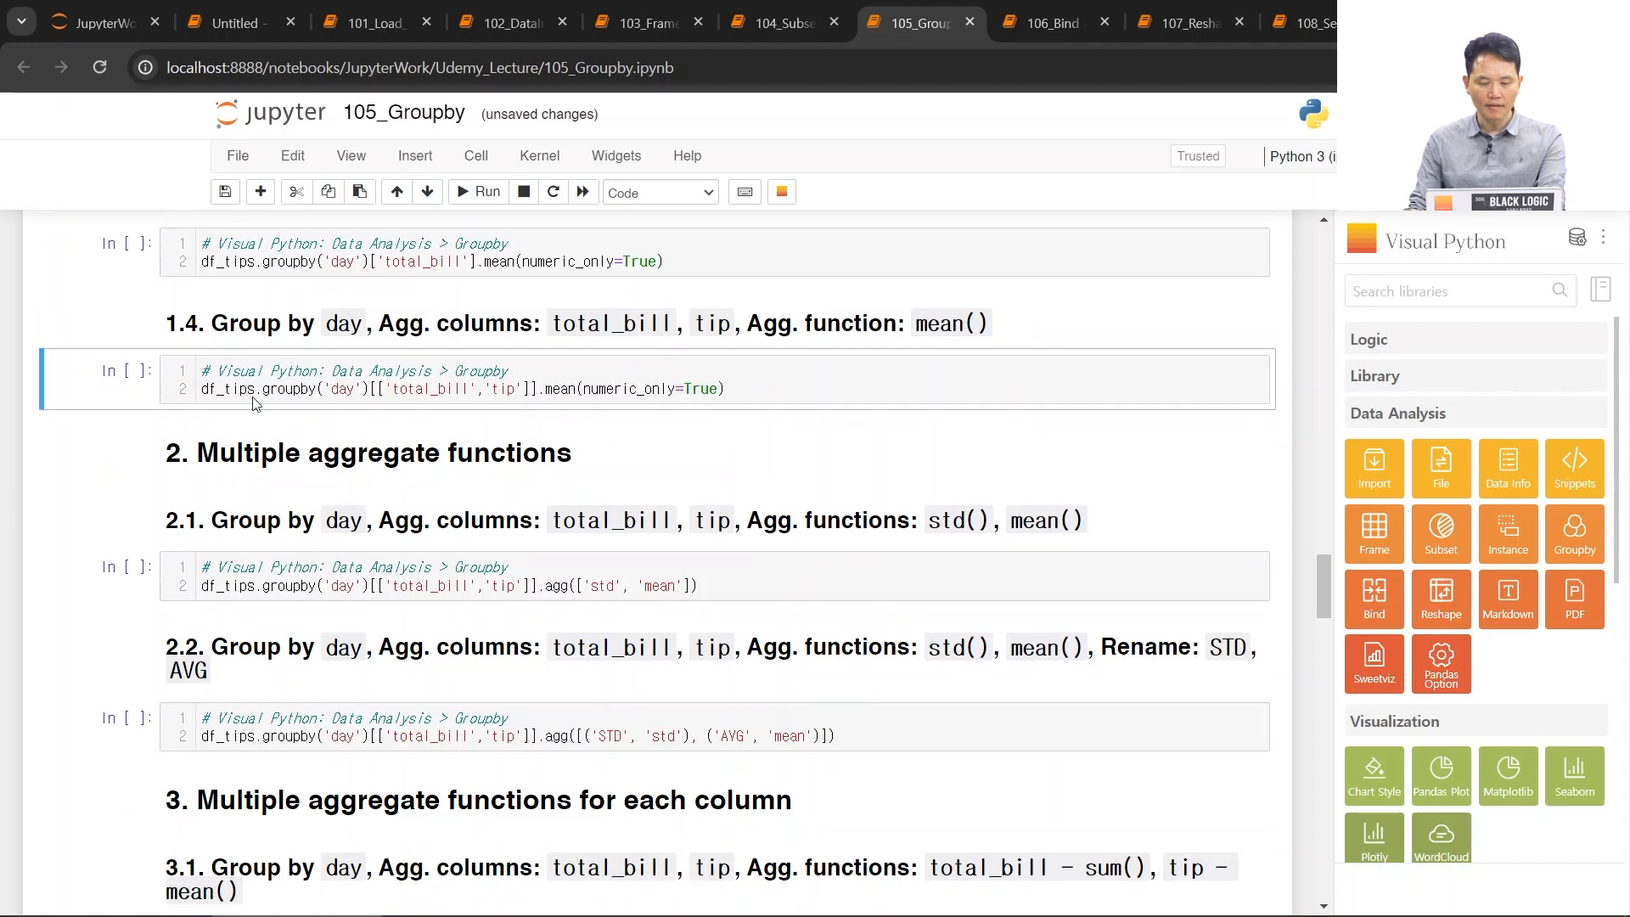
left_click(1575, 544)
left_click(1031, 287)
left_click(1014, 344)
left_click(1053, 325)
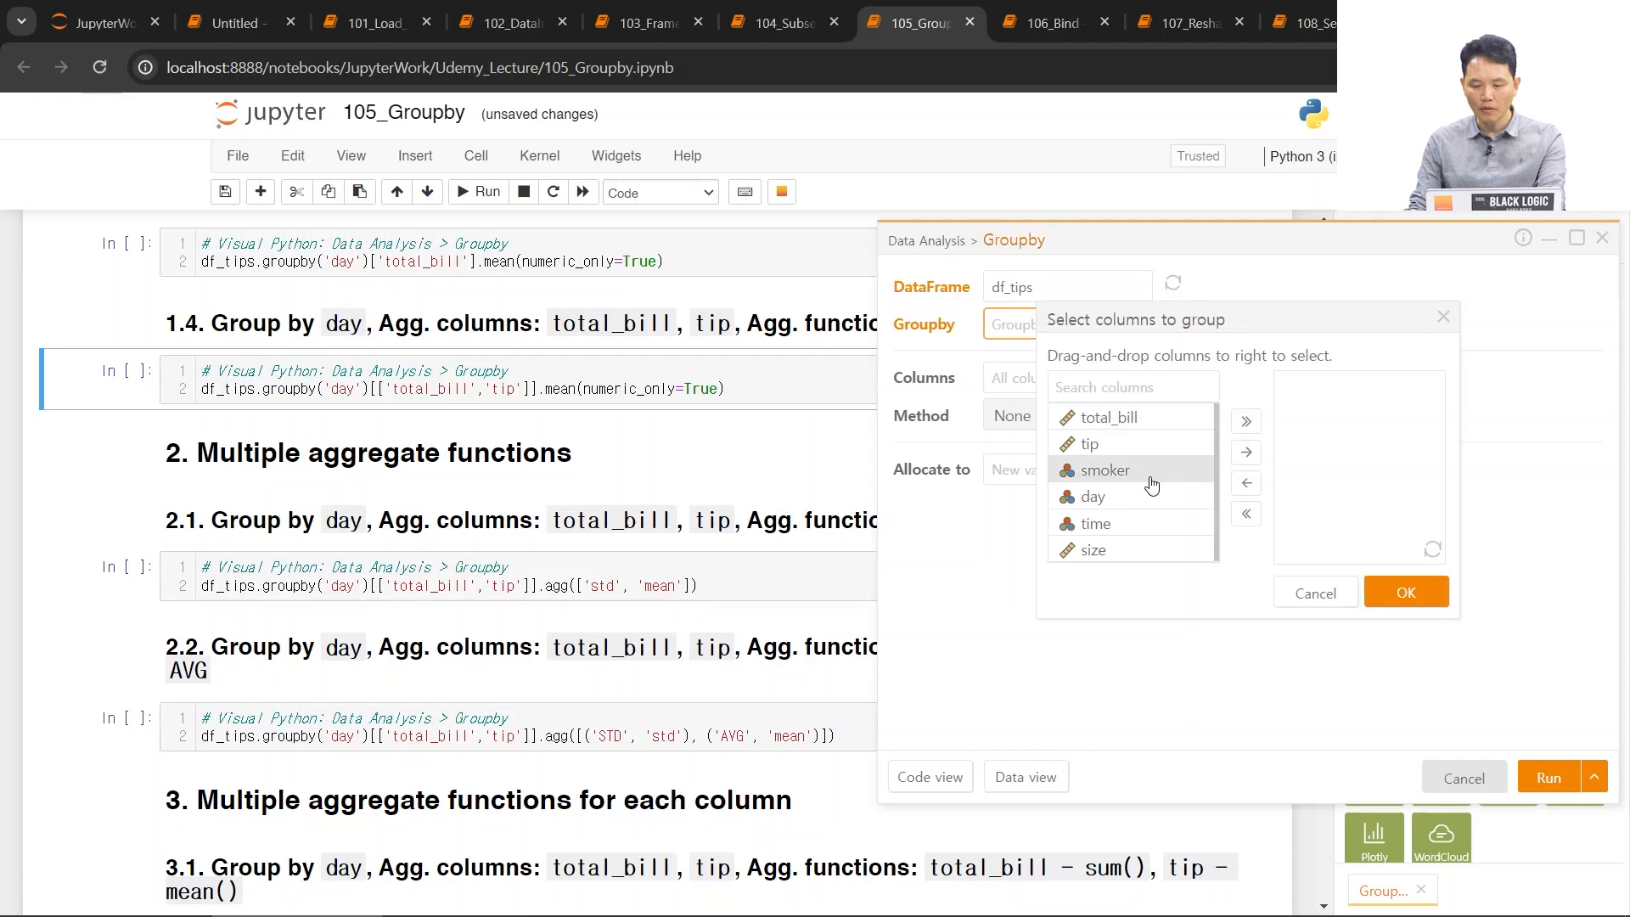
left_click_drag(1147, 501, 1358, 482)
left_click(1397, 600)
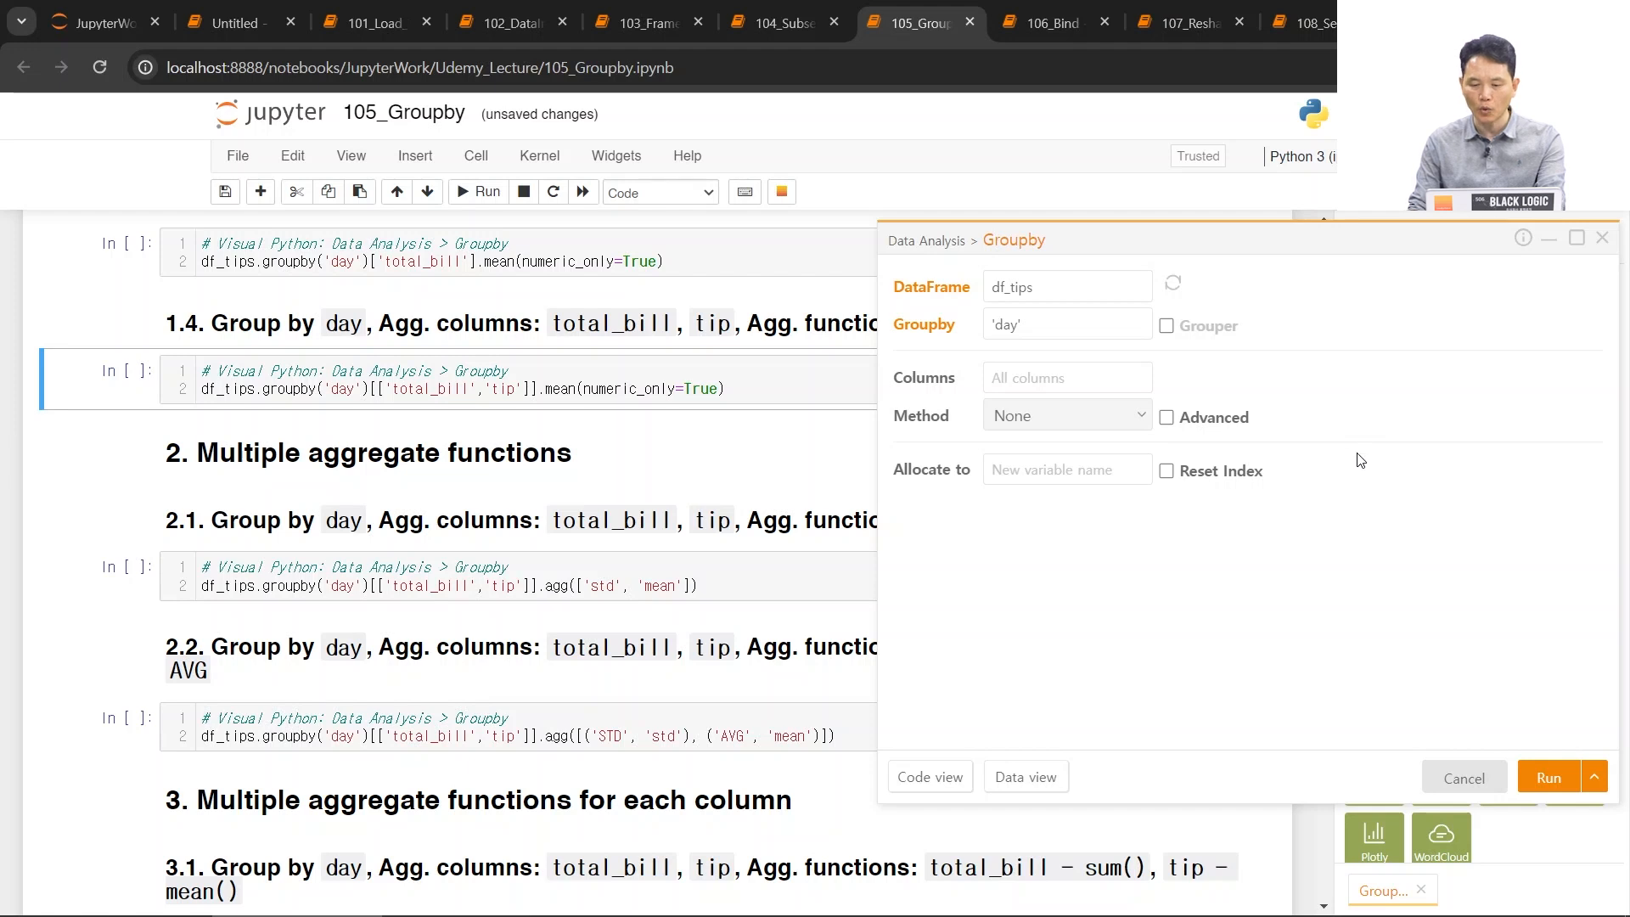
- Enable the Advanced aggregation and apply the sum and mean methods to the total_bill column
left_click(1168, 420)
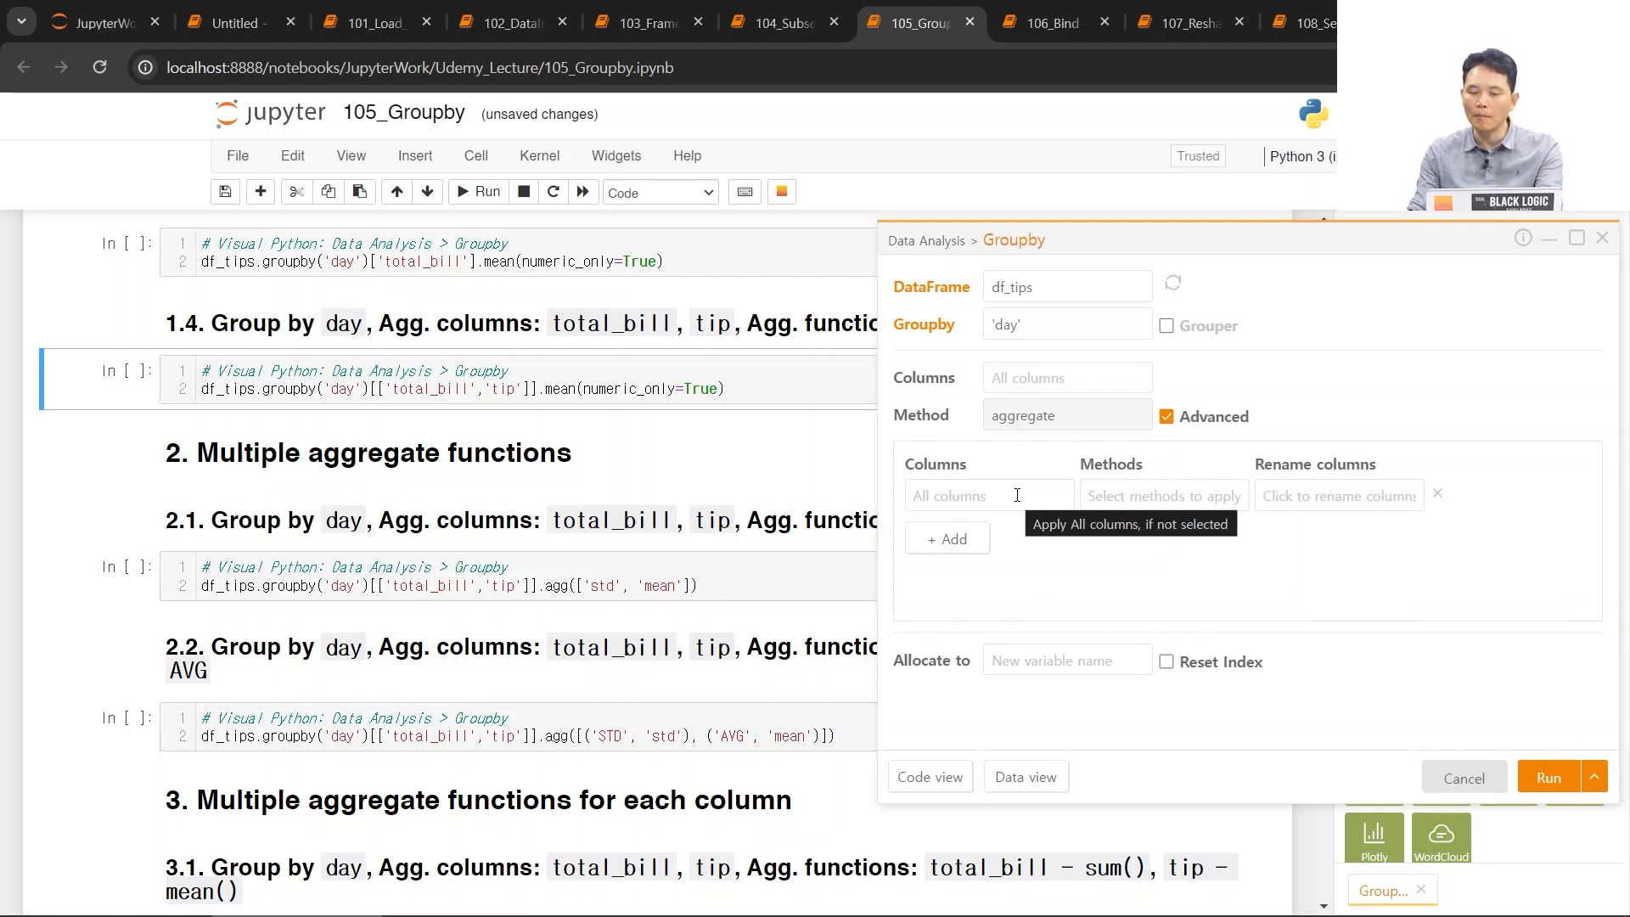
left_click(965, 499)
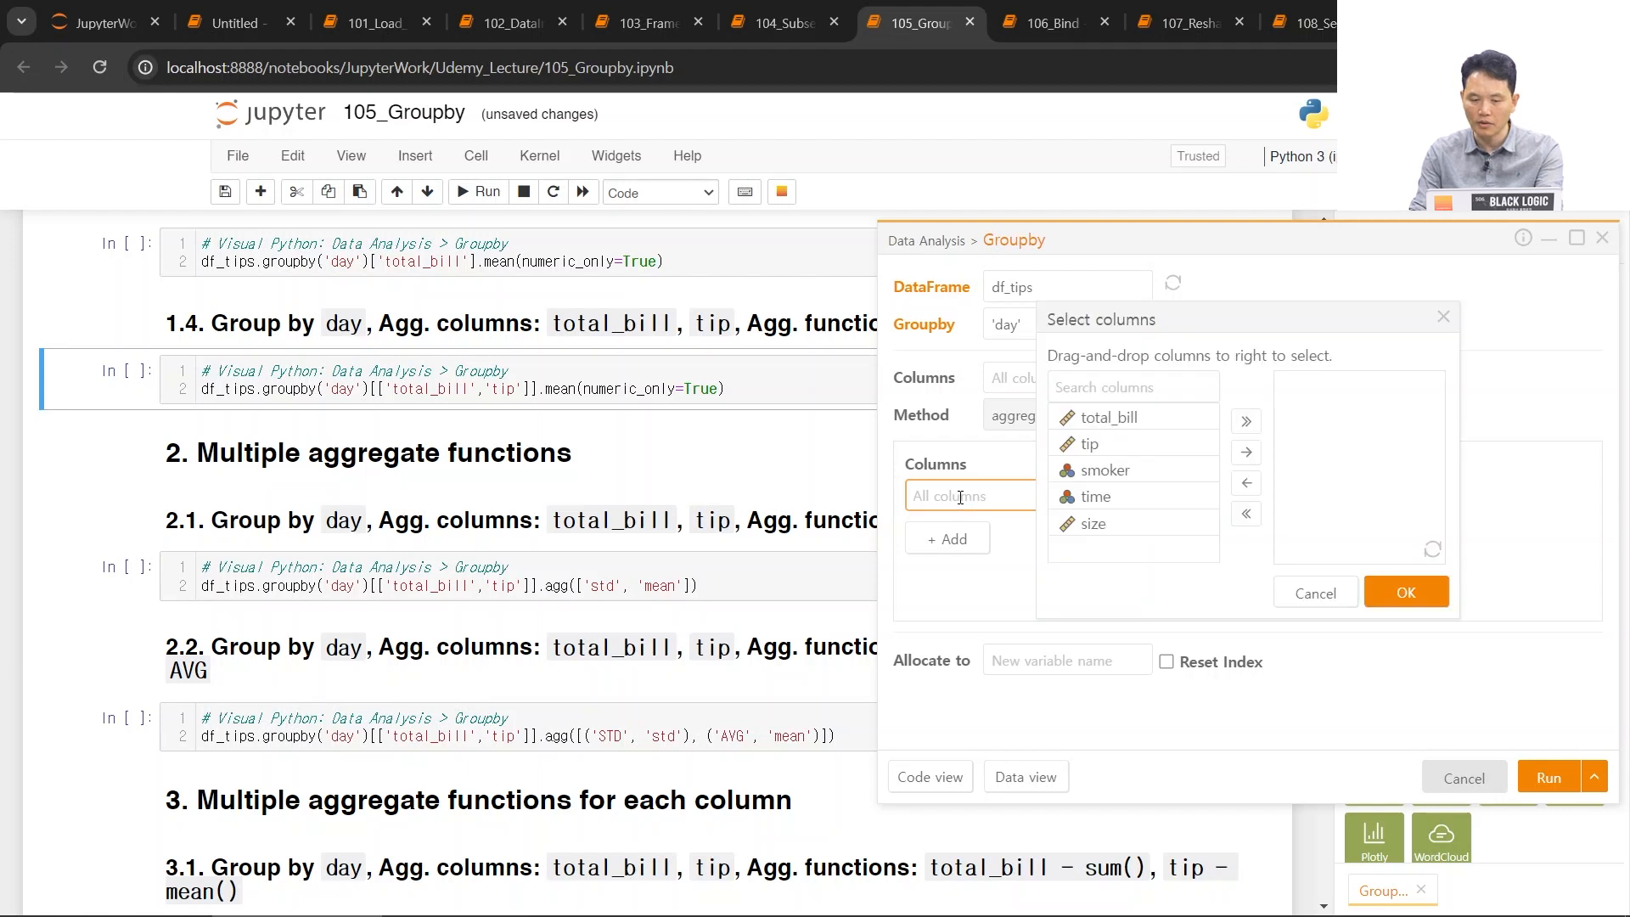
left_click_drag(1095, 417, 1346, 415)
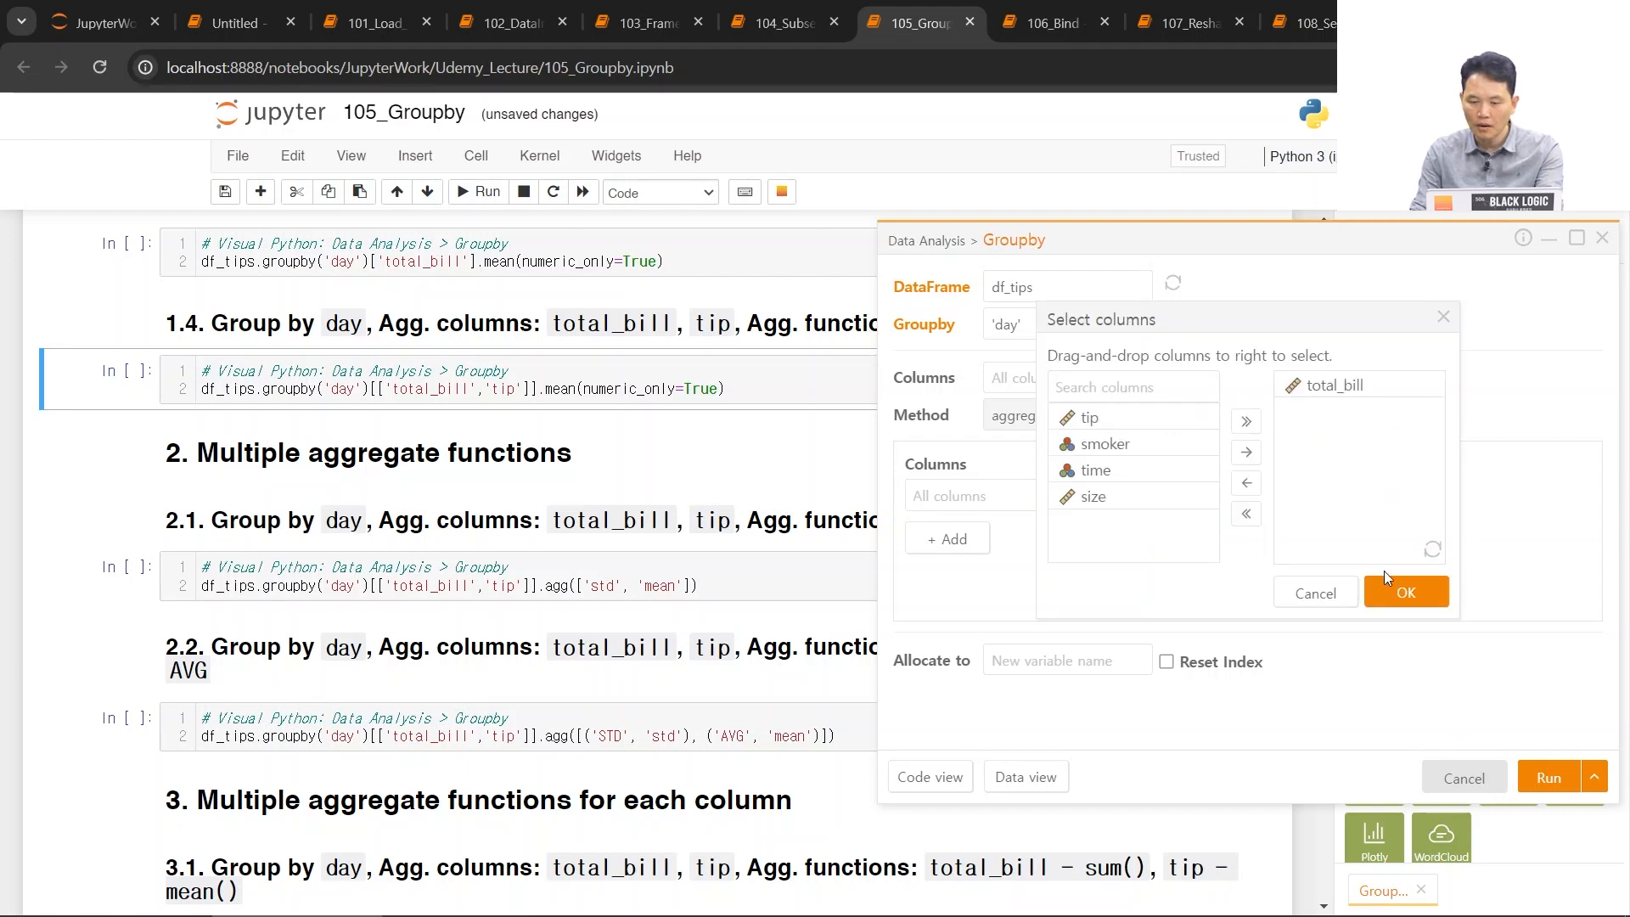
left_click(1393, 598)
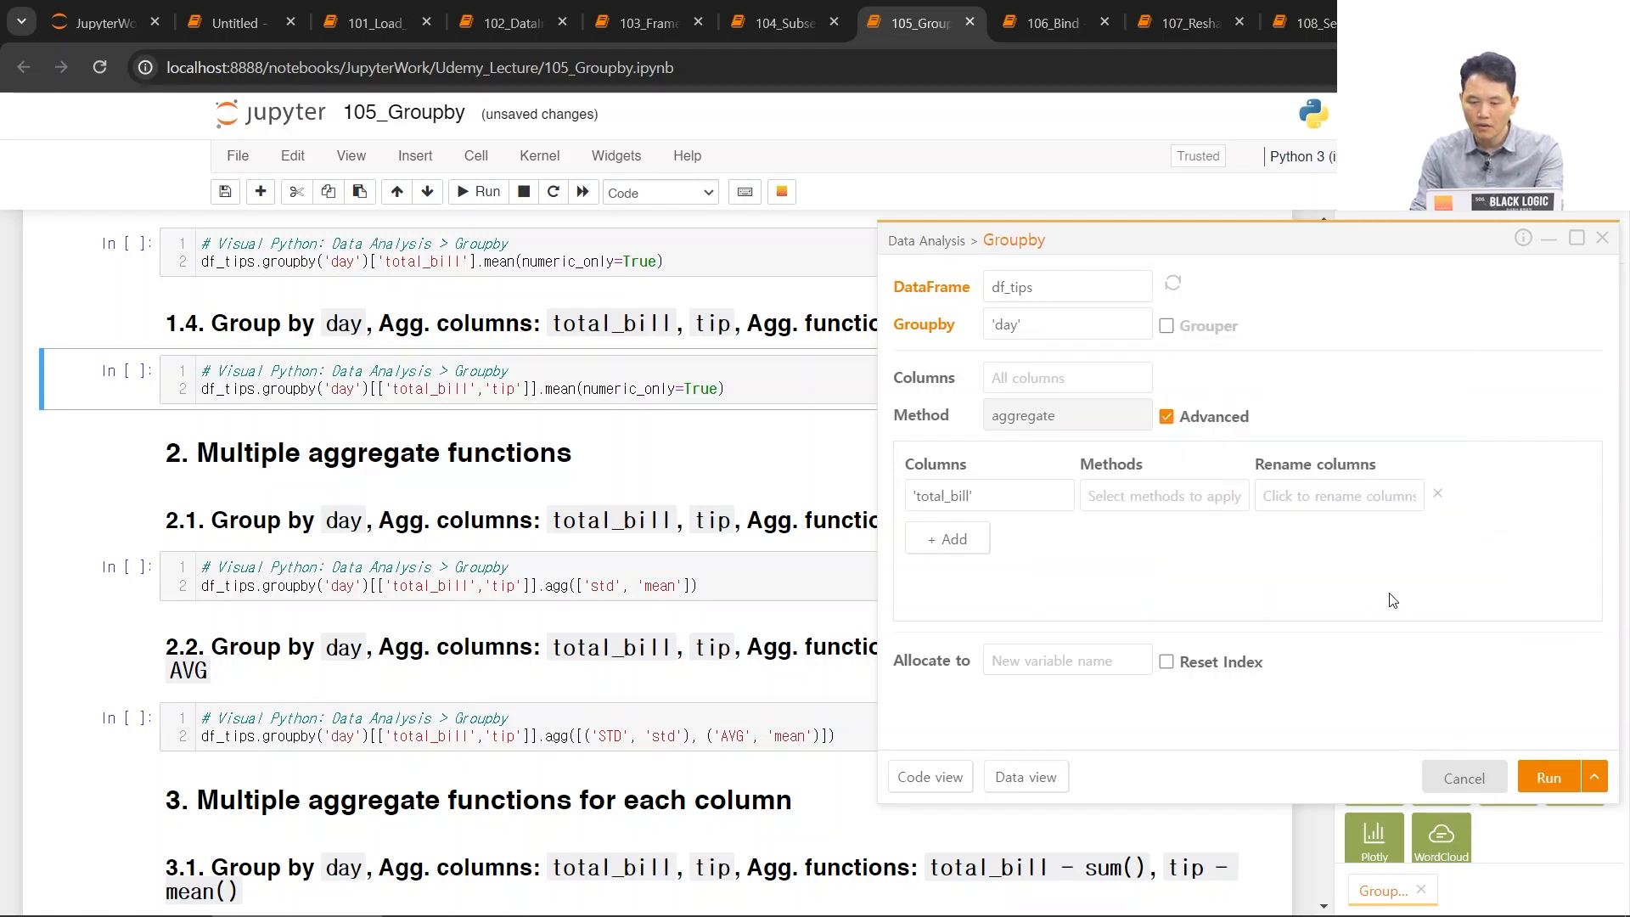
left_click(1131, 494)
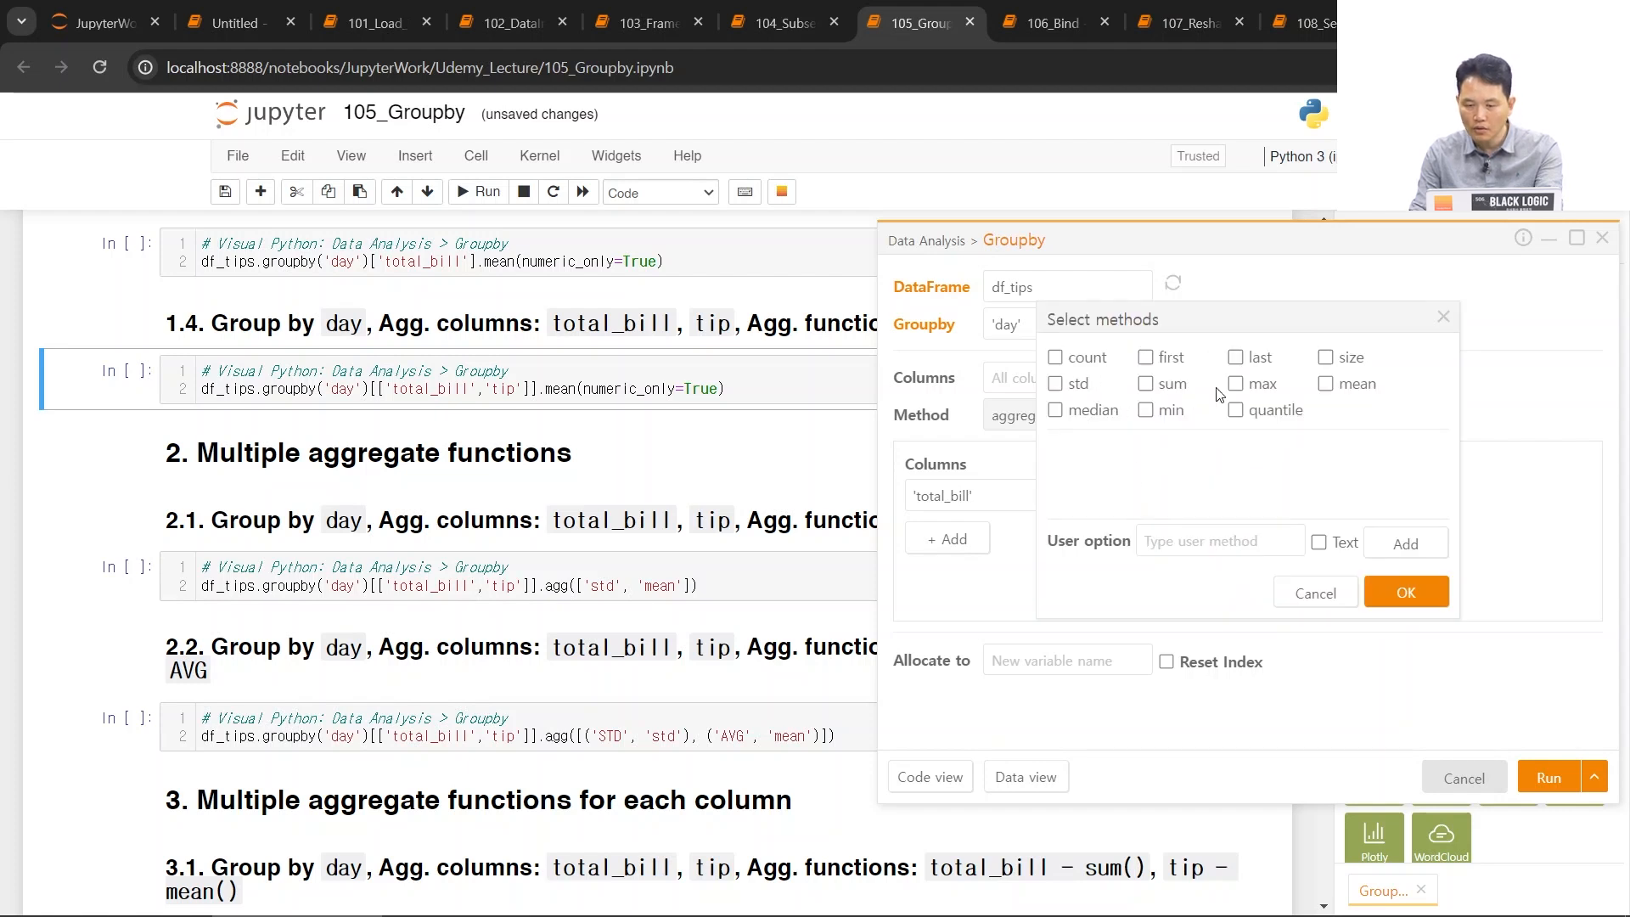
left_click(1146, 386)
left_click(1327, 385)
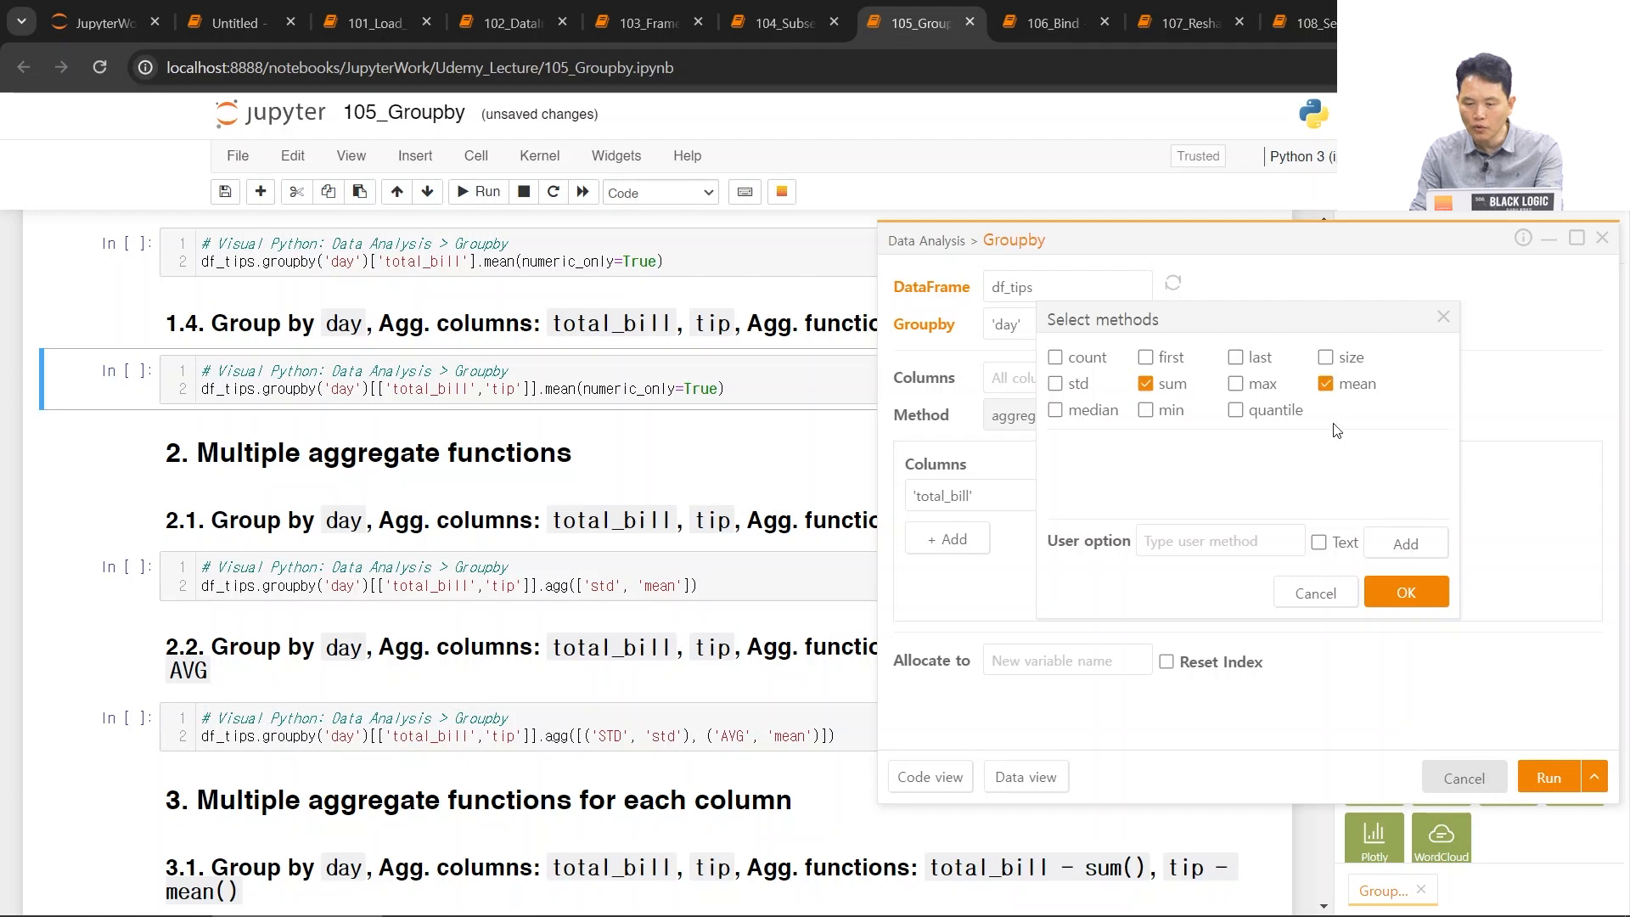
left_click(1392, 594)
- Add a second aggregation row for the tip column with the std and median methods
left_click(942, 538)
left_click(940, 537)
left_click_drag(1156, 440, 1324, 442)
left_click(1405, 592)
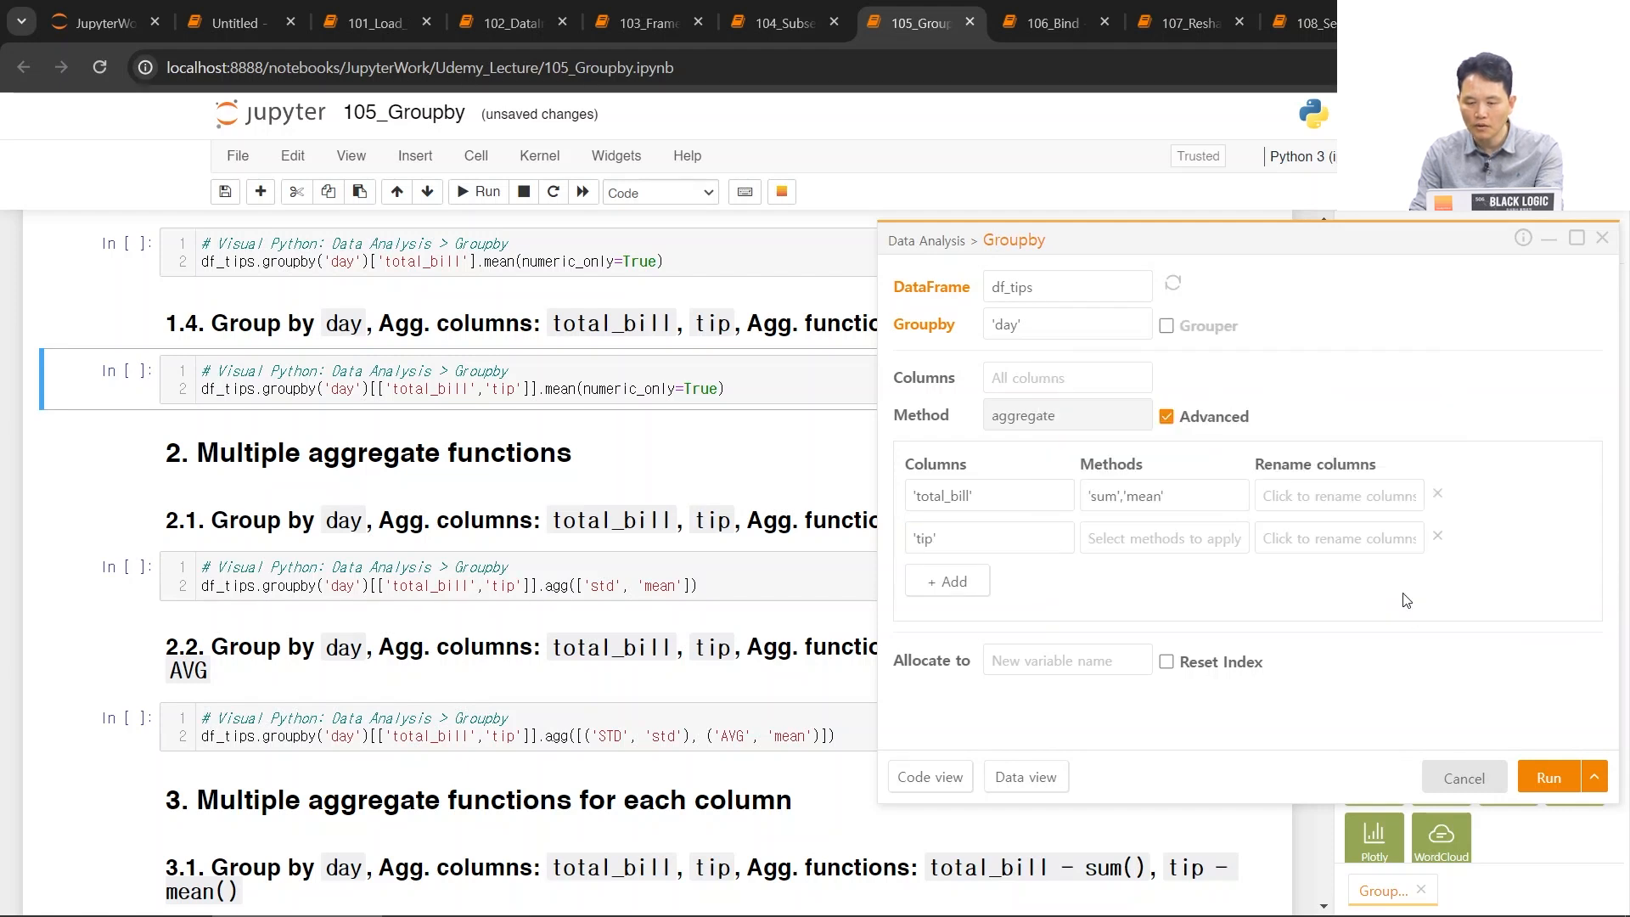
left_click(1130, 538)
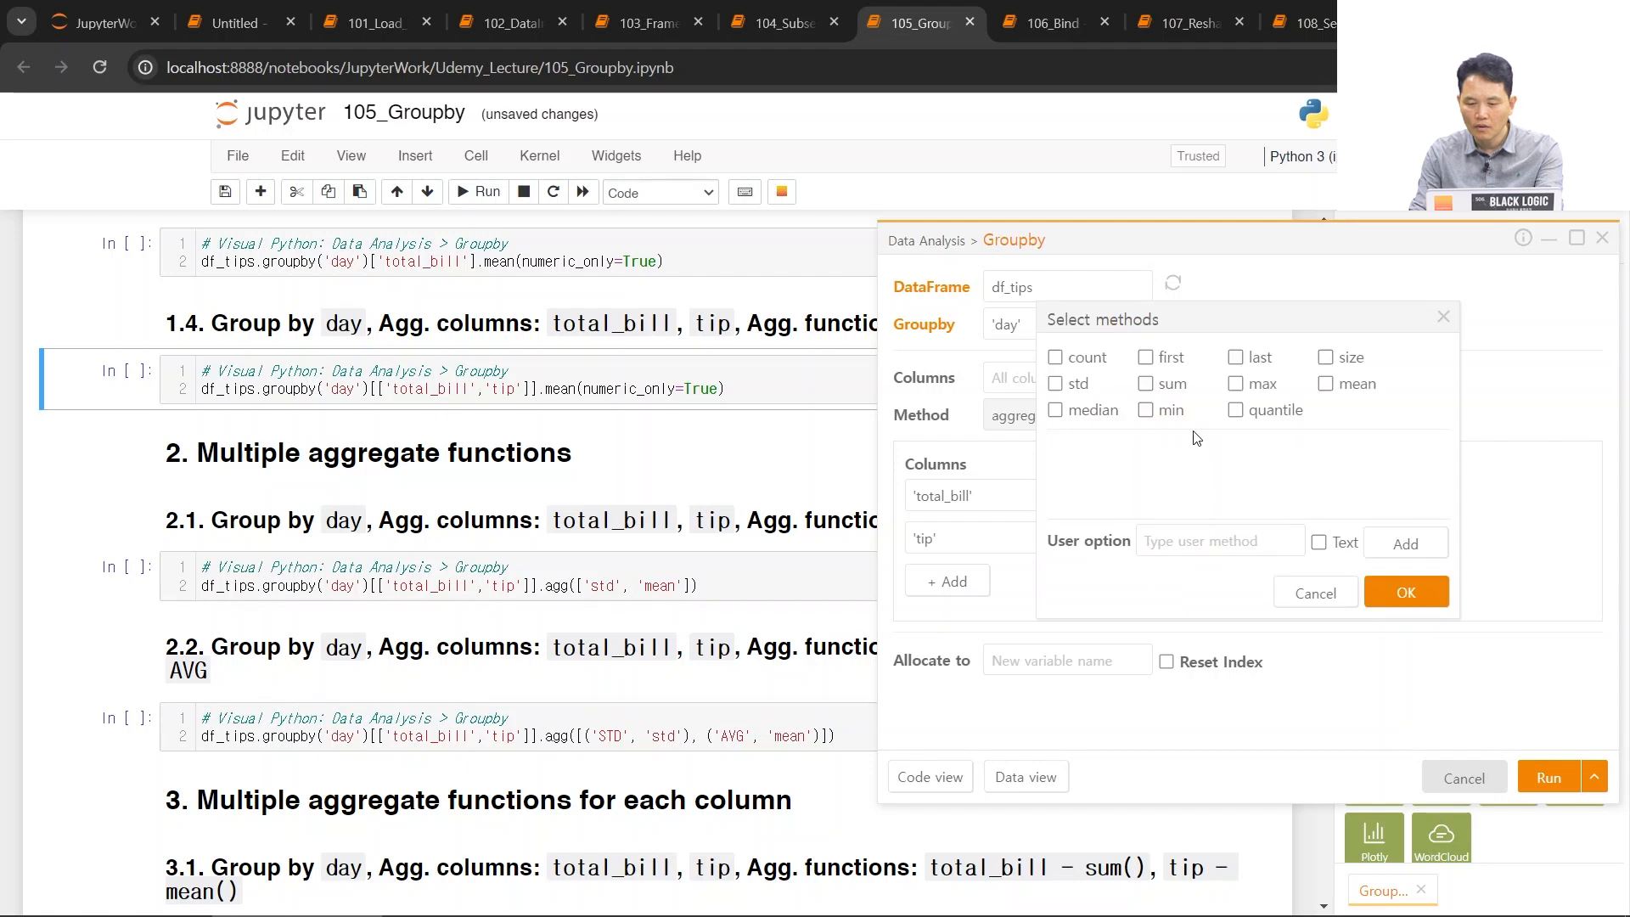
left_click(1074, 387)
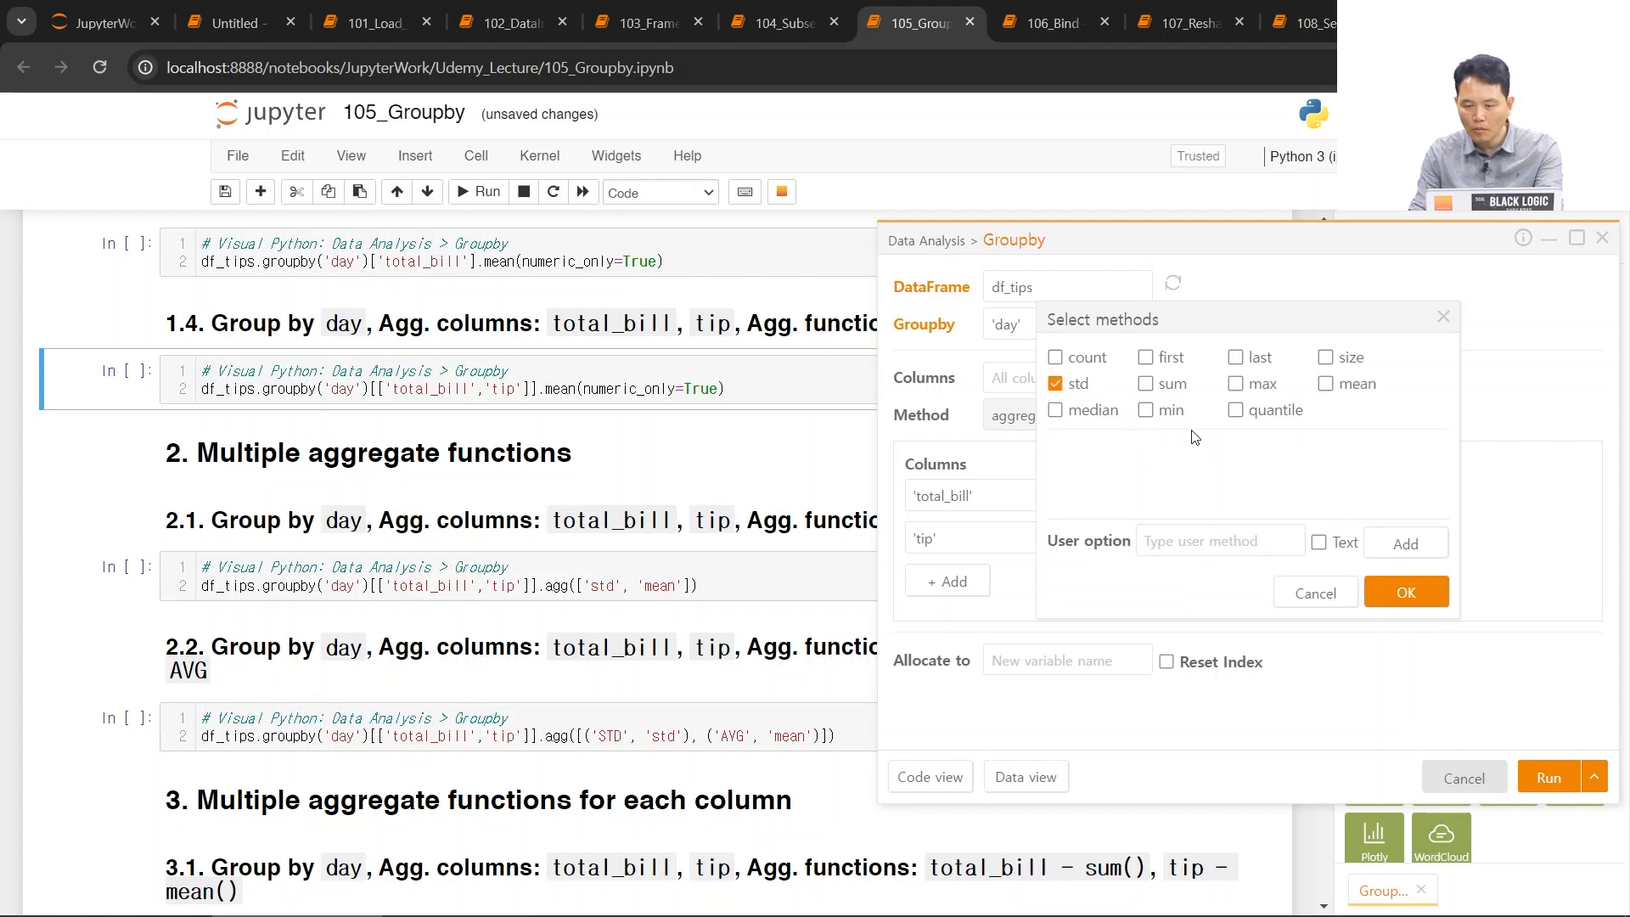
left_click(1094, 420)
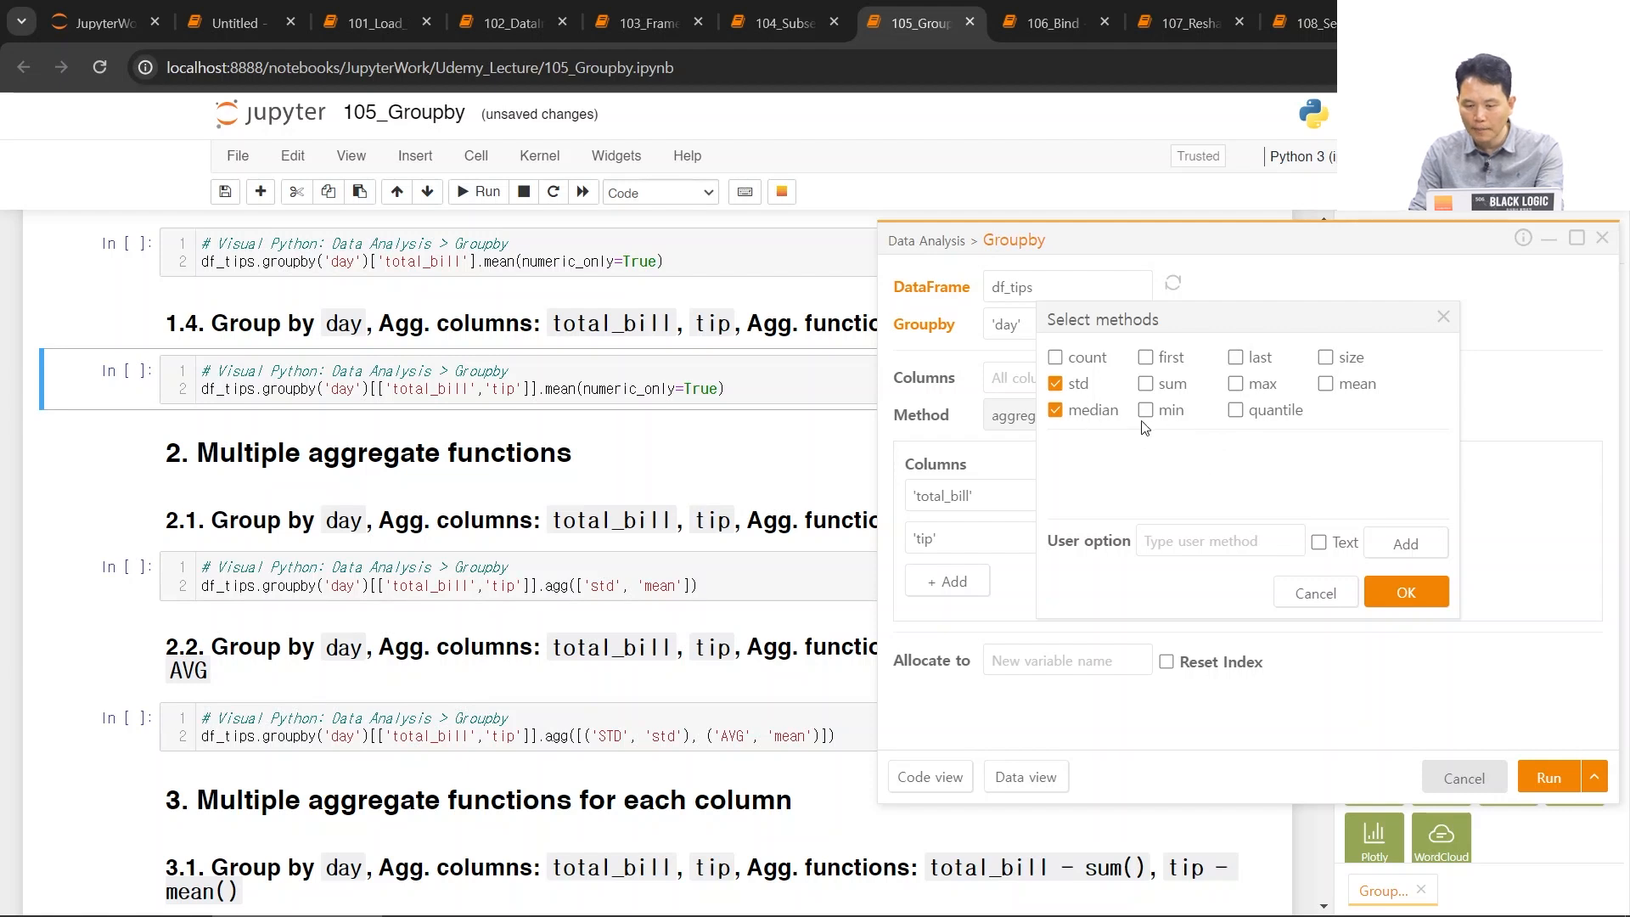
left_click(1406, 598)
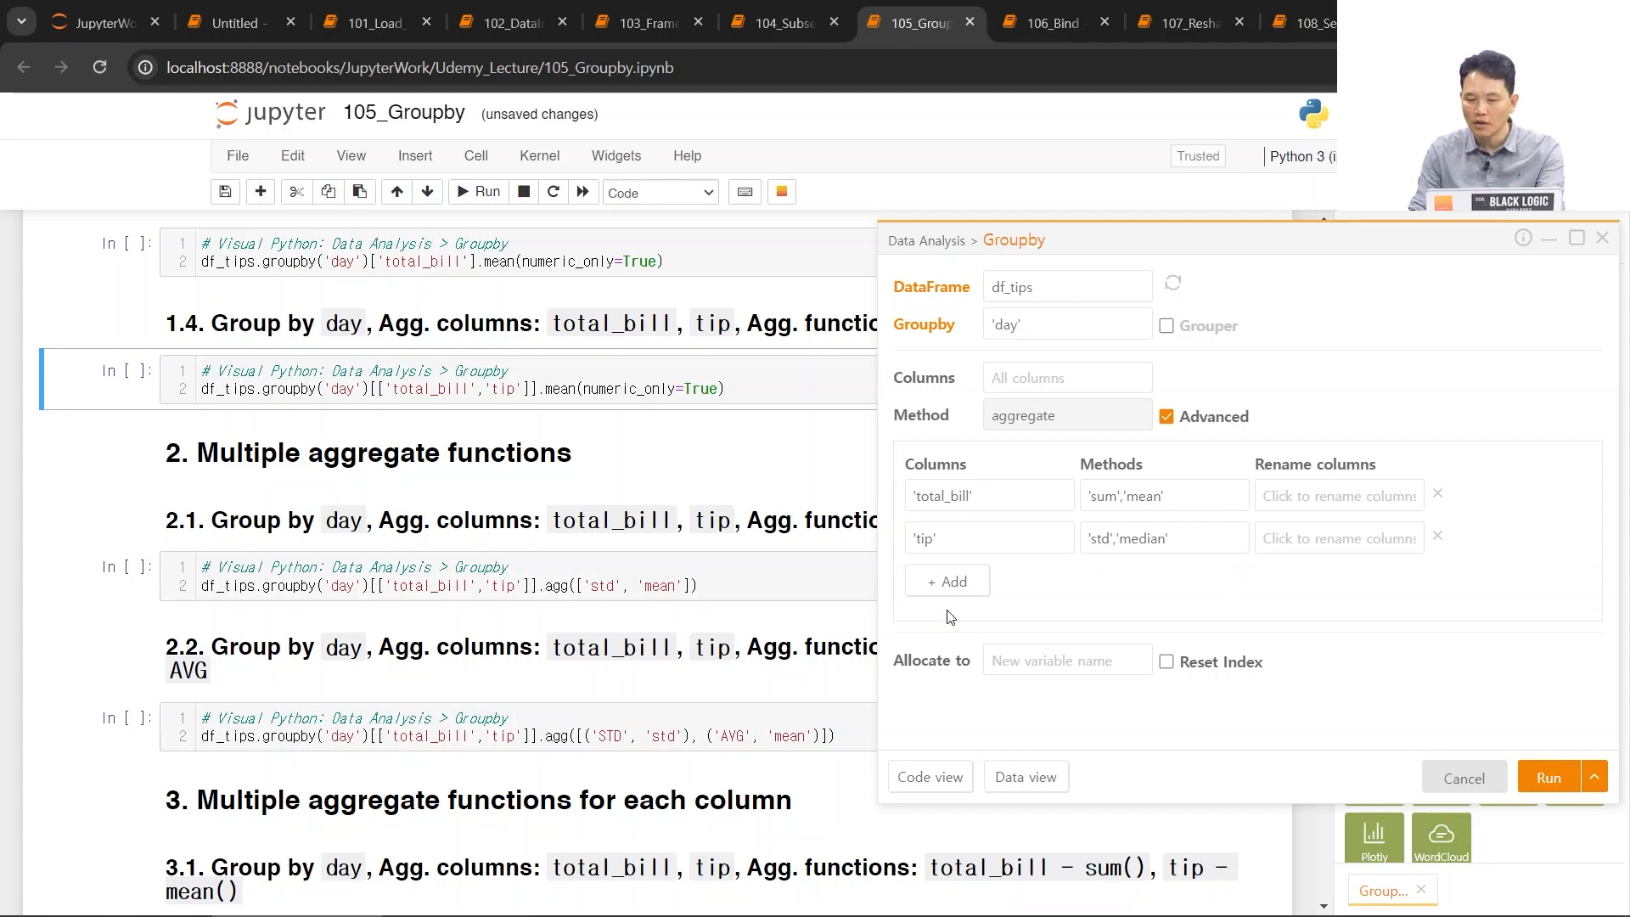
- Add a third aggregation row for the smoker and time columns with the count method
left_click(940, 586)
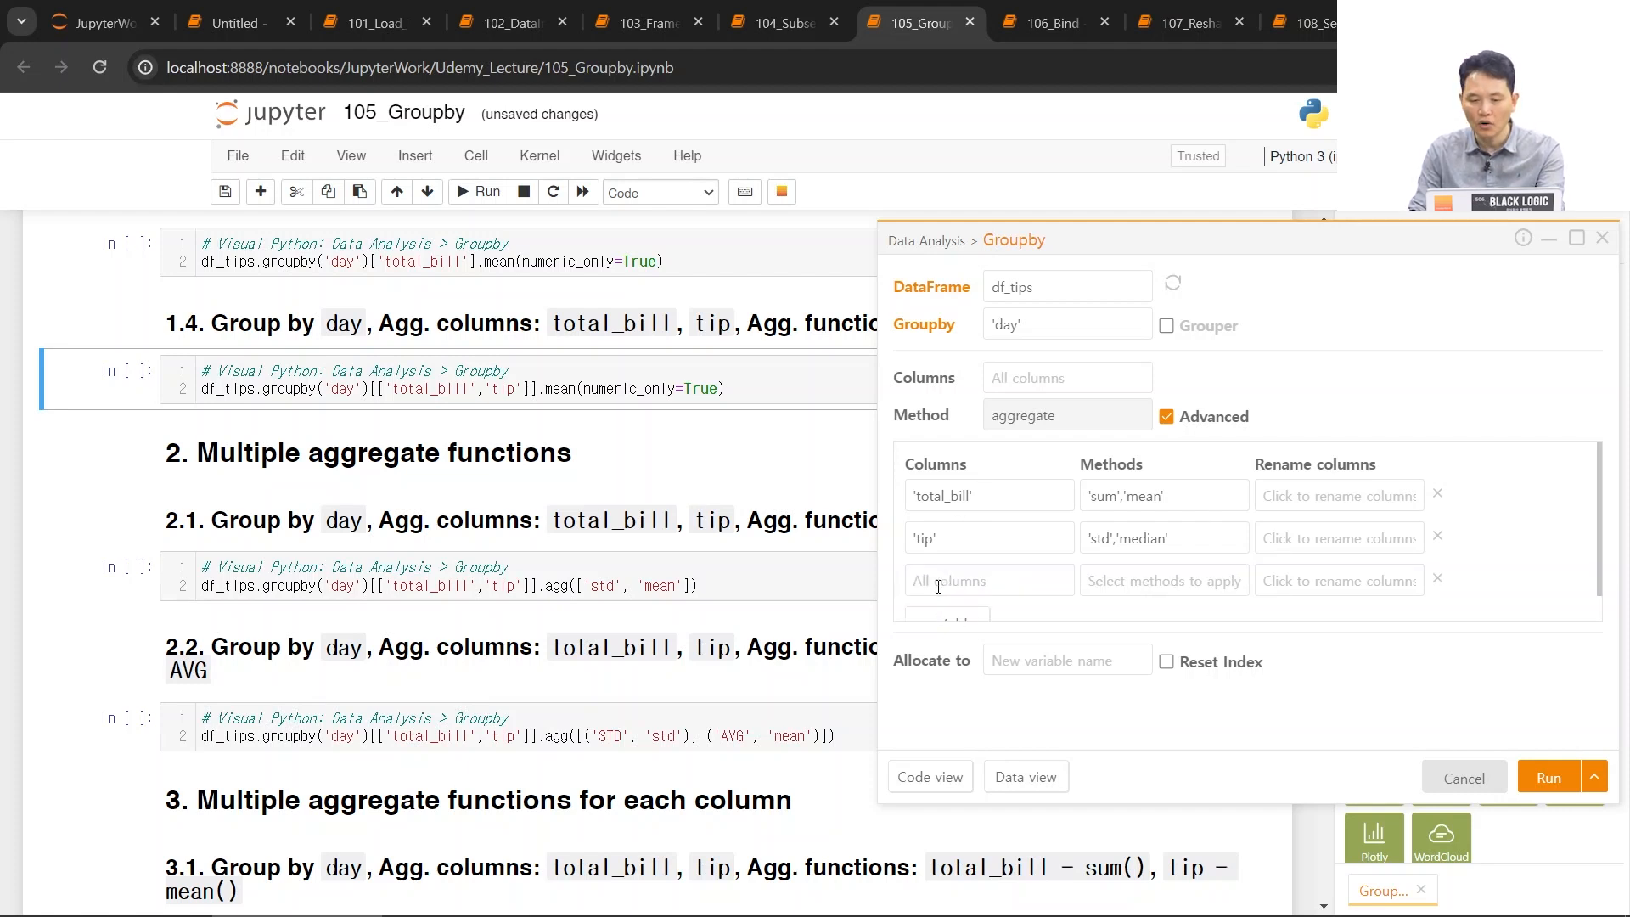
left_click(1000, 579)
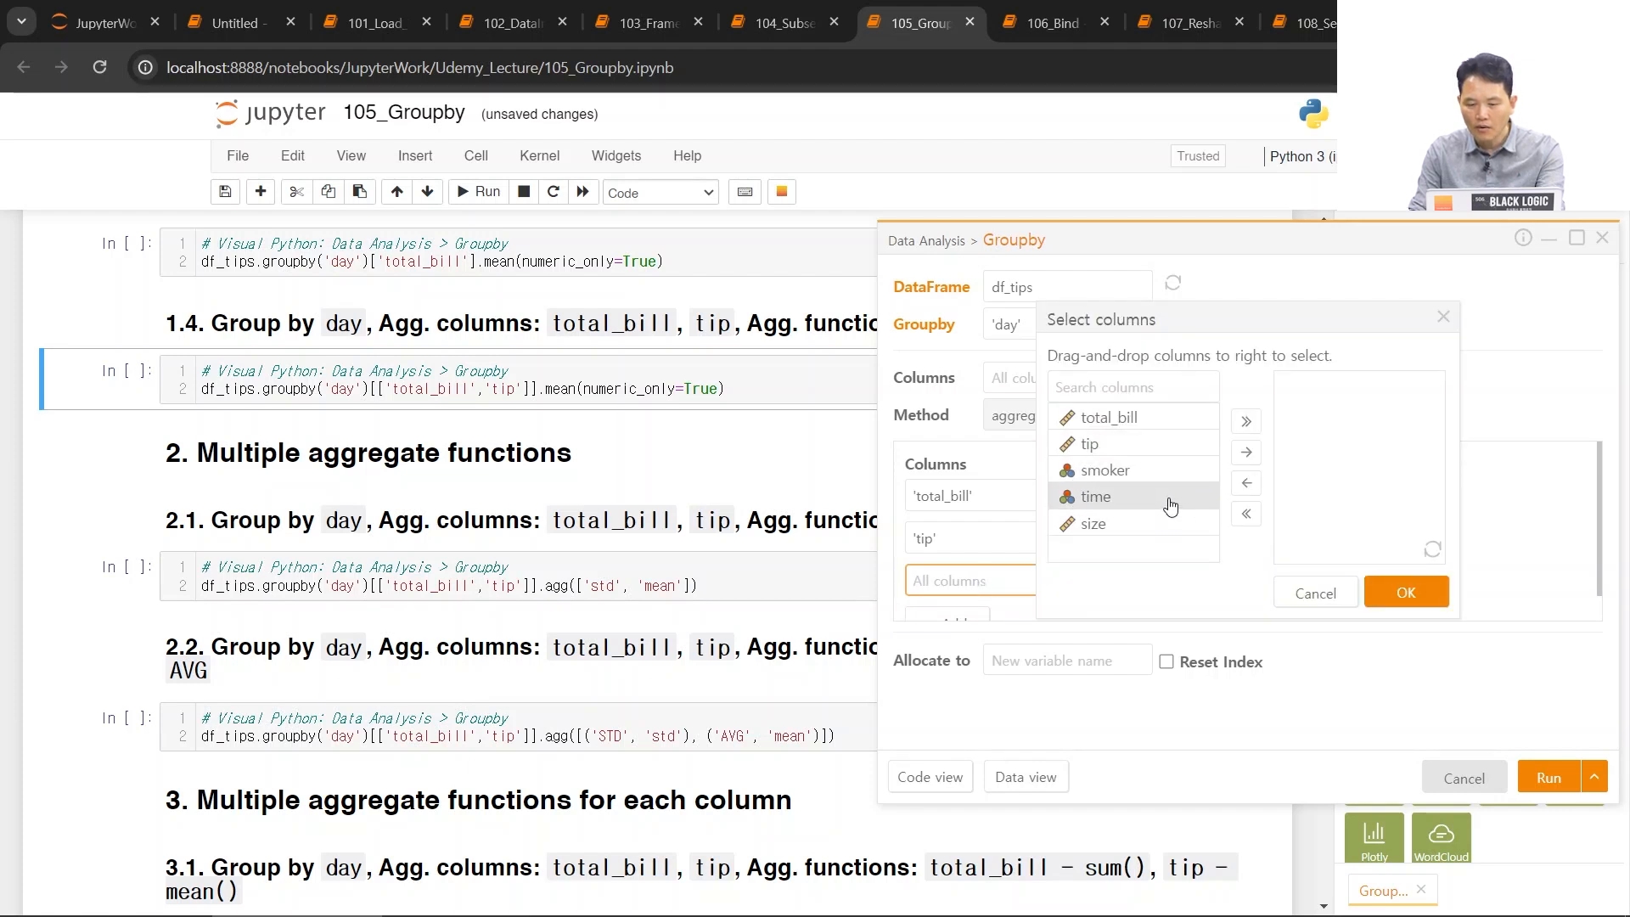
left_click_drag(1176, 471, 1329, 463)
left_click(1403, 592)
left_click(1161, 540)
left_click(1316, 592)
left_click(1141, 594)
left_click(1080, 361)
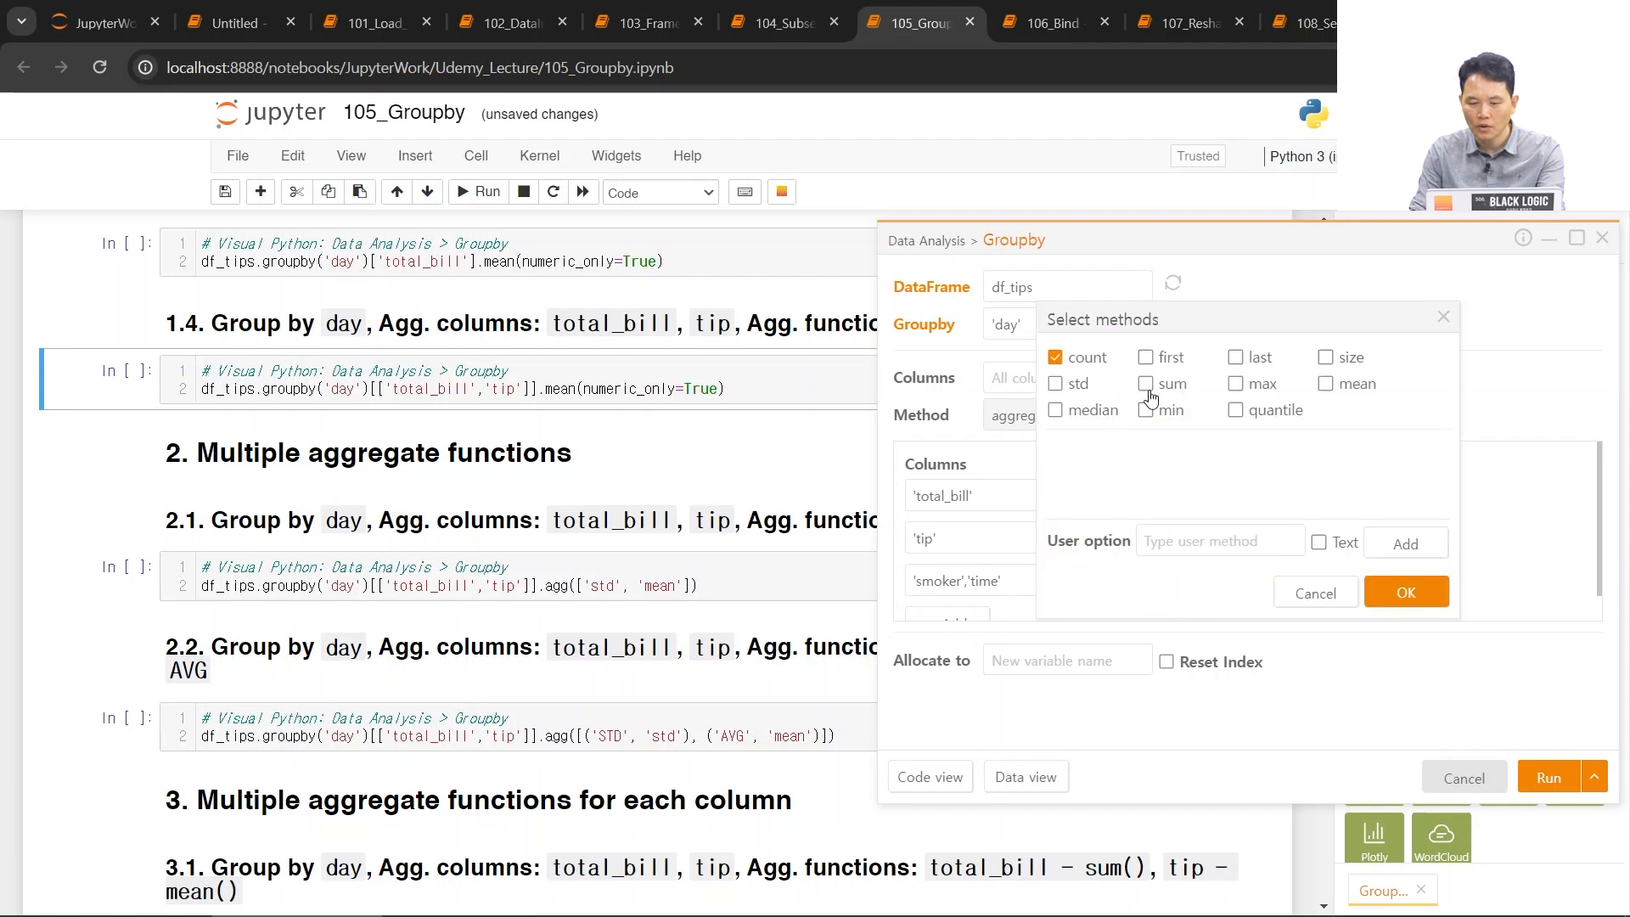
left_click(1402, 595)
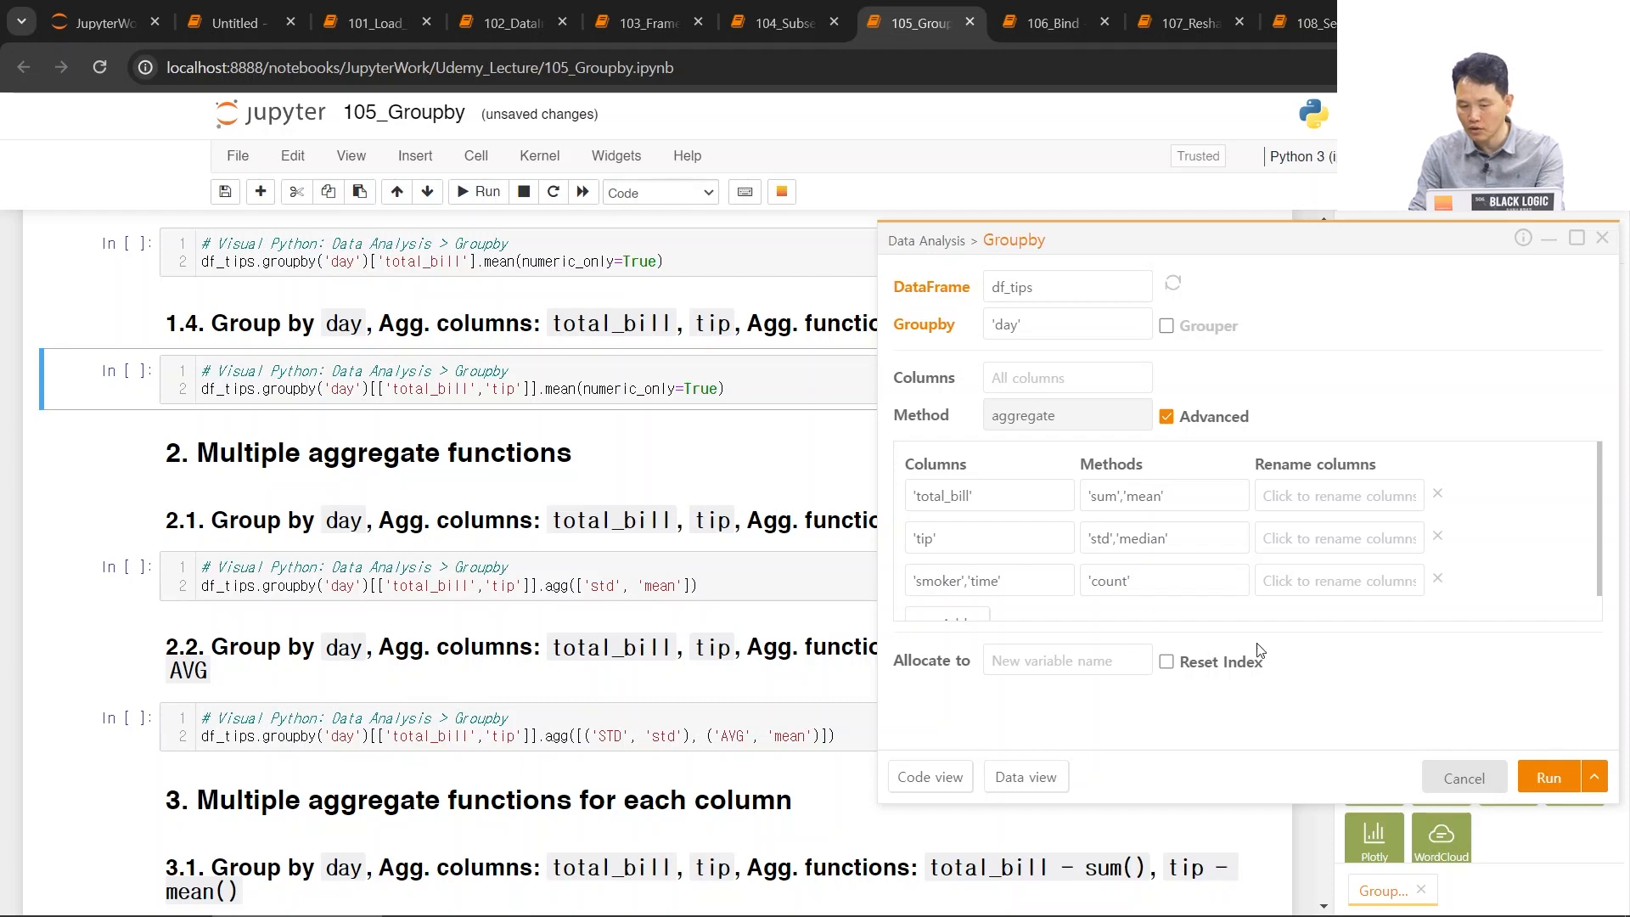
- Run the advanced Groupby and examine the row of aggregate function names in the result table
left_click(1562, 779)
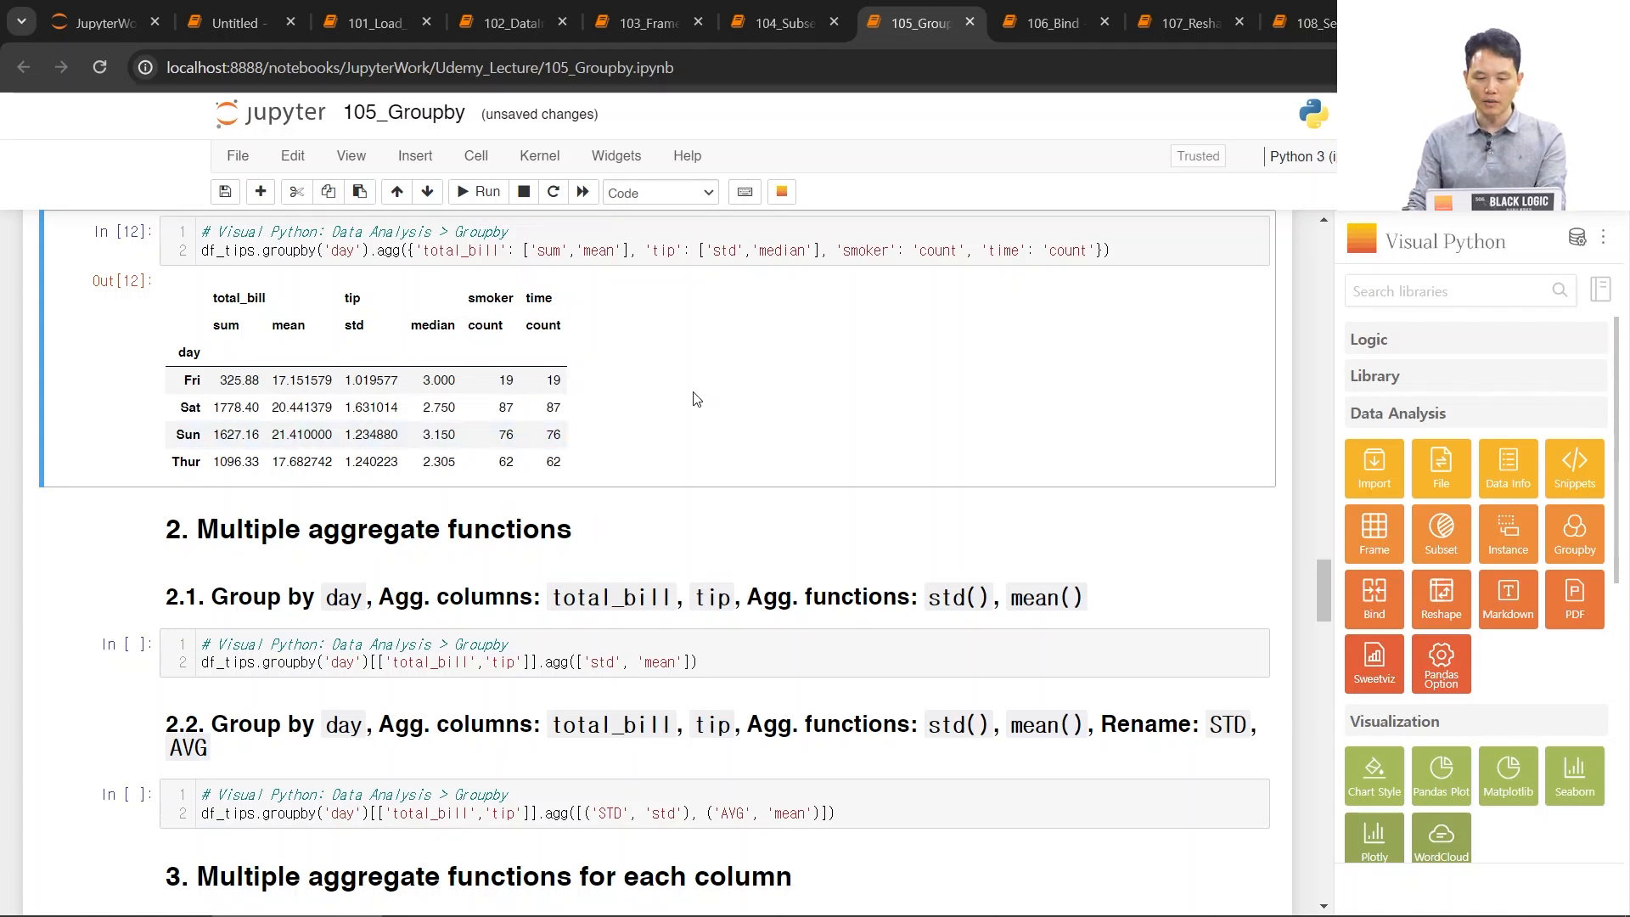
left_click_drag(214, 327, 565, 330)
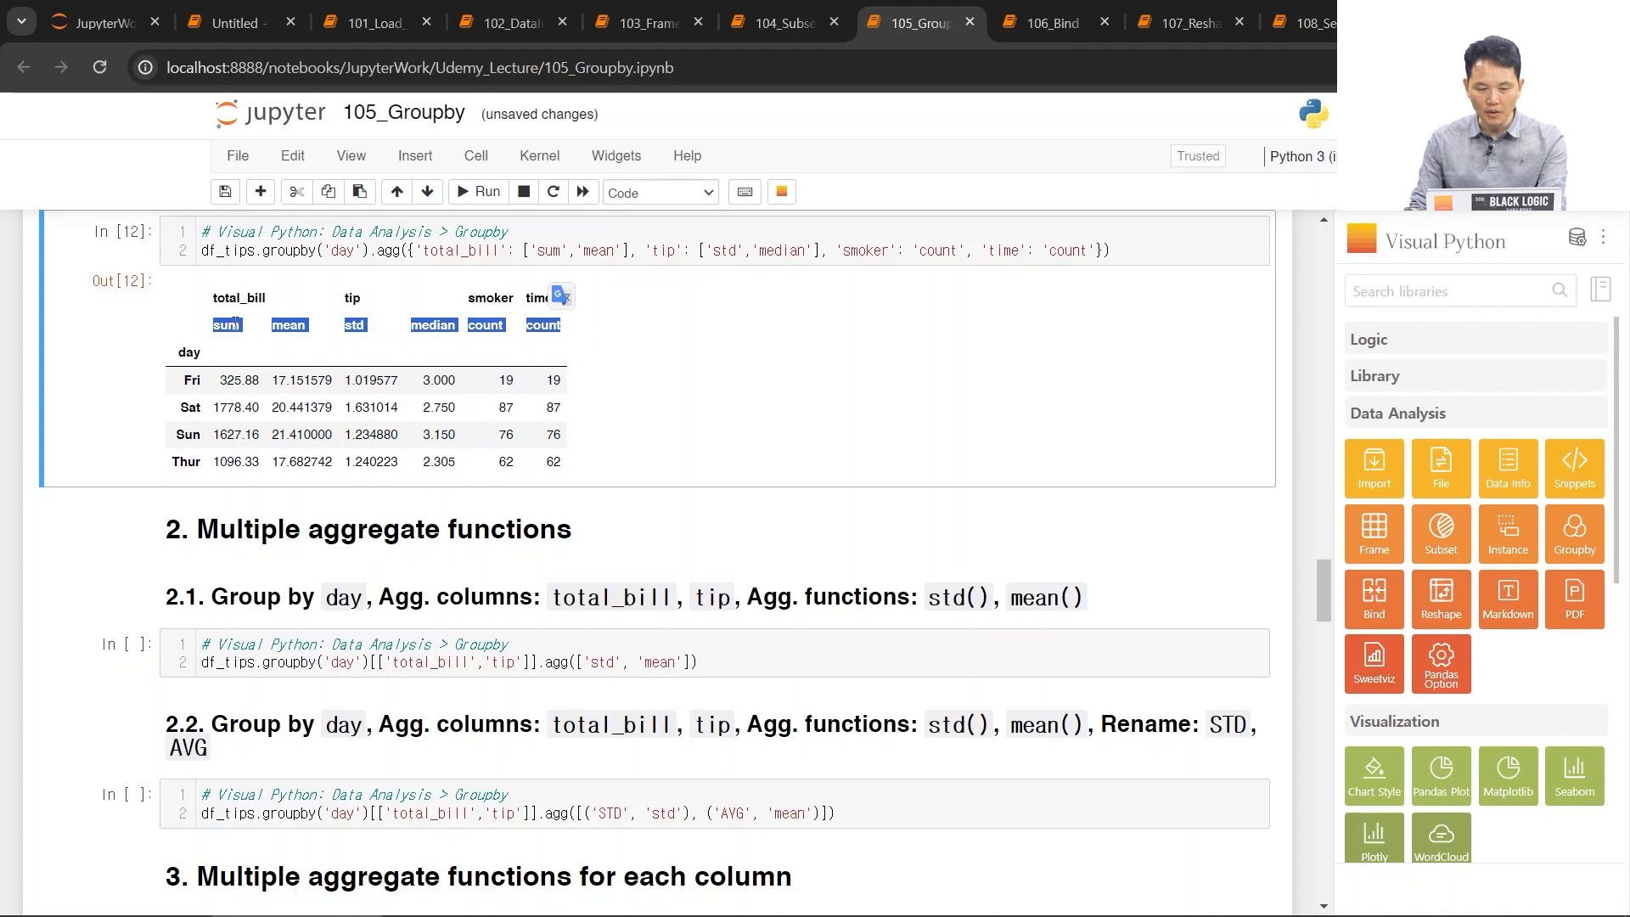
left_click(244, 330)
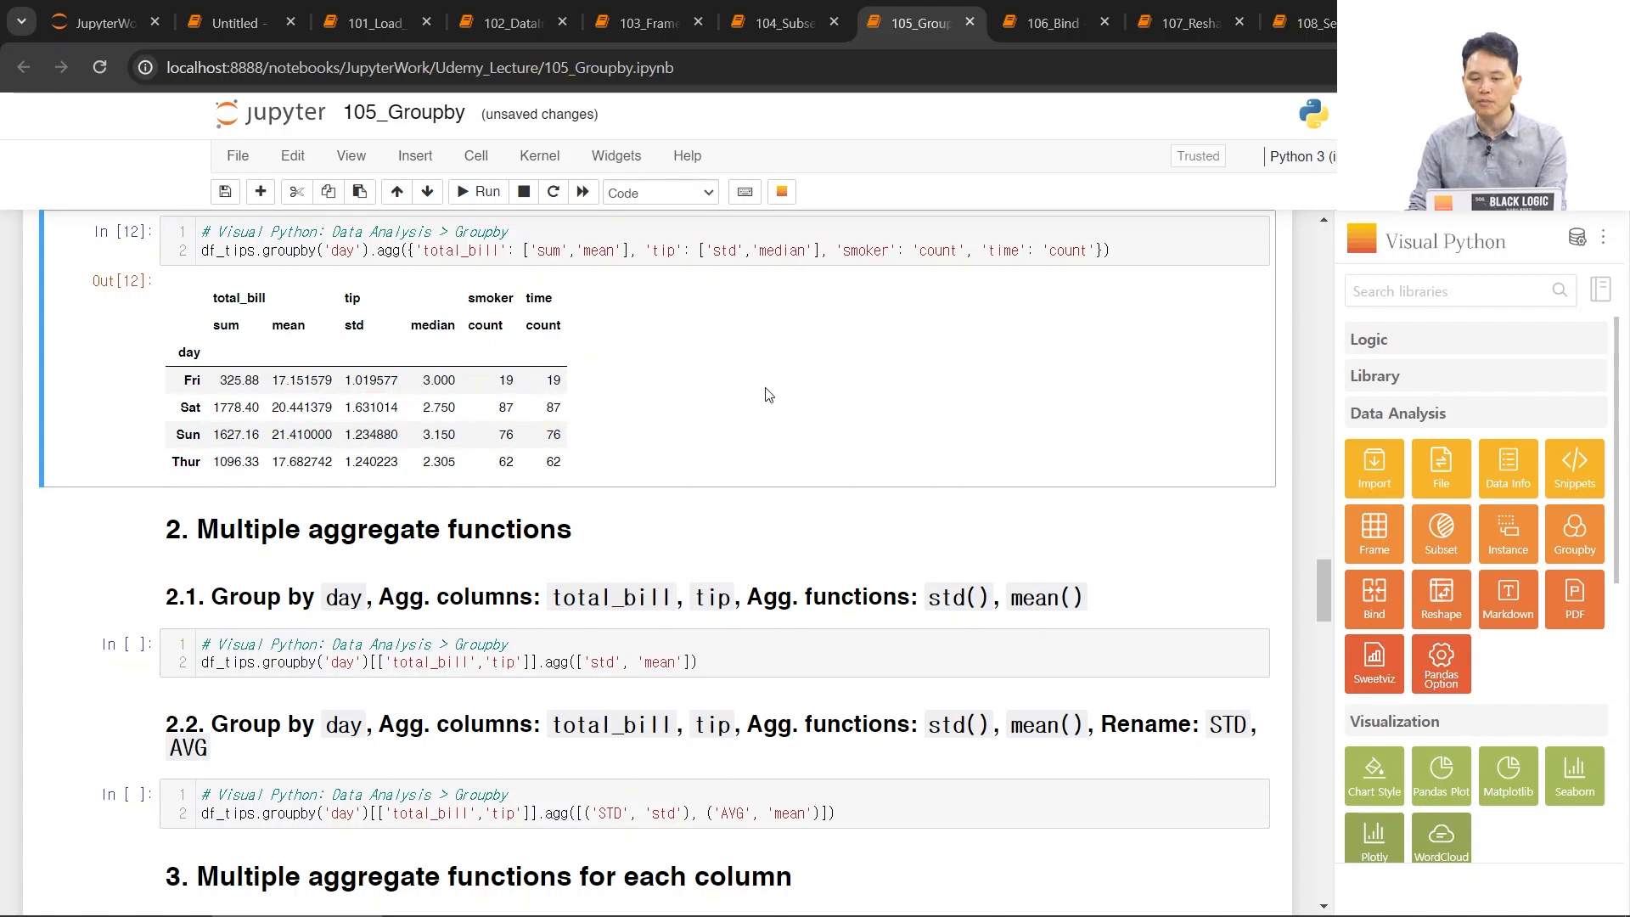
- Start another Groupby from the advanced aggregation result cell, using df_tips grouped by day, leaving the display columns unselected
left_click(1575, 535)
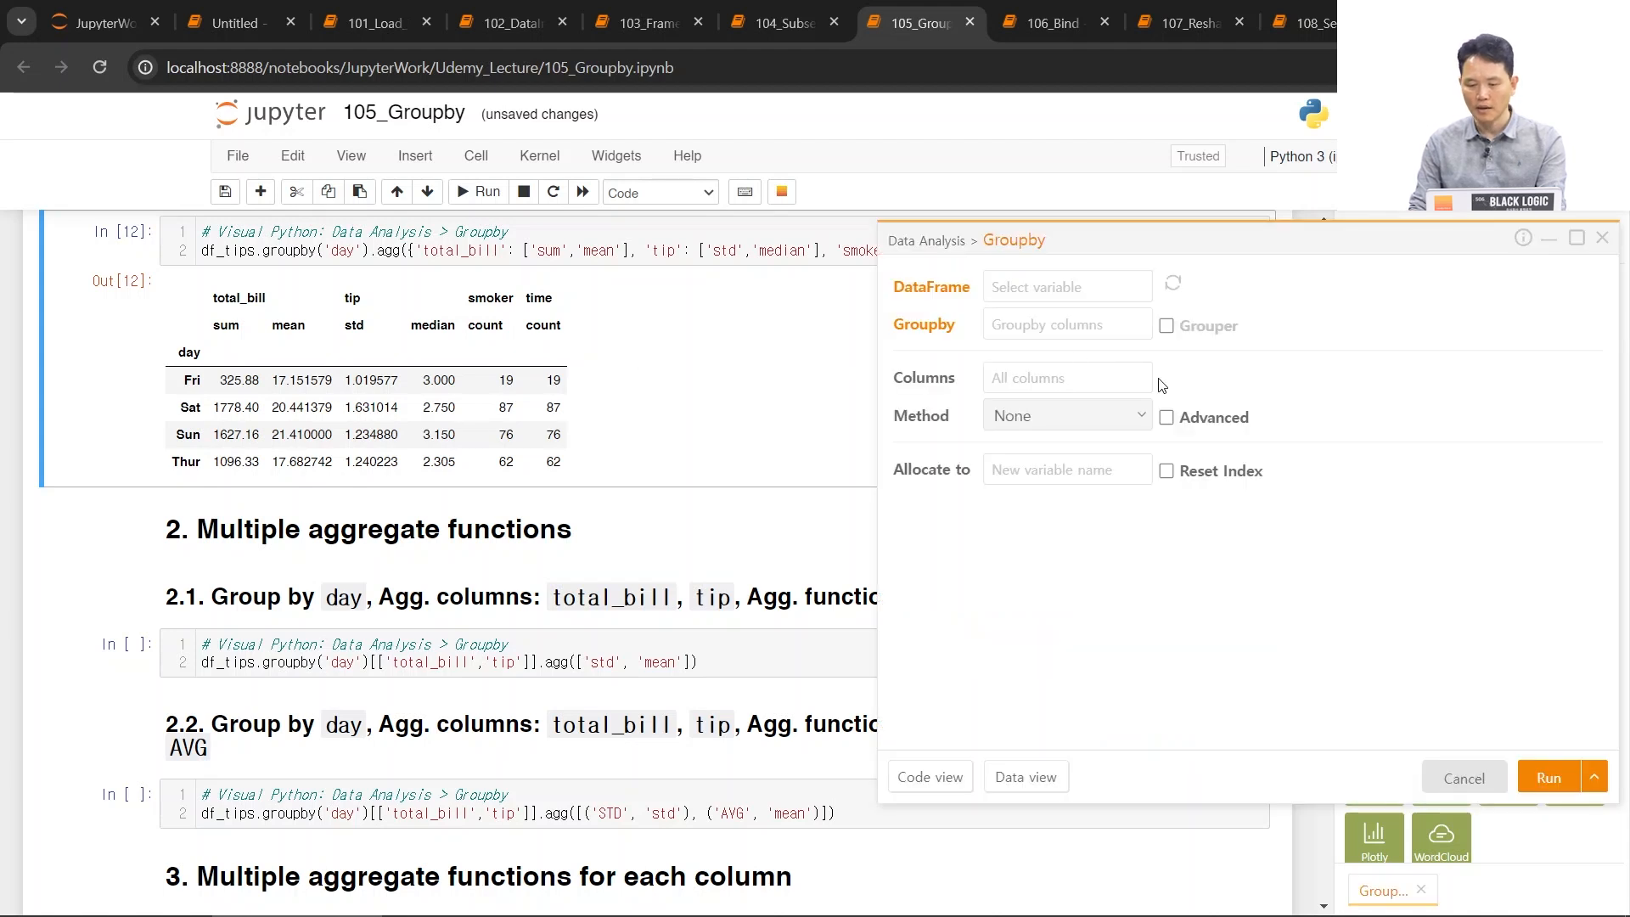
left_click(1052, 286)
left_click(1032, 314)
left_click(1049, 325)
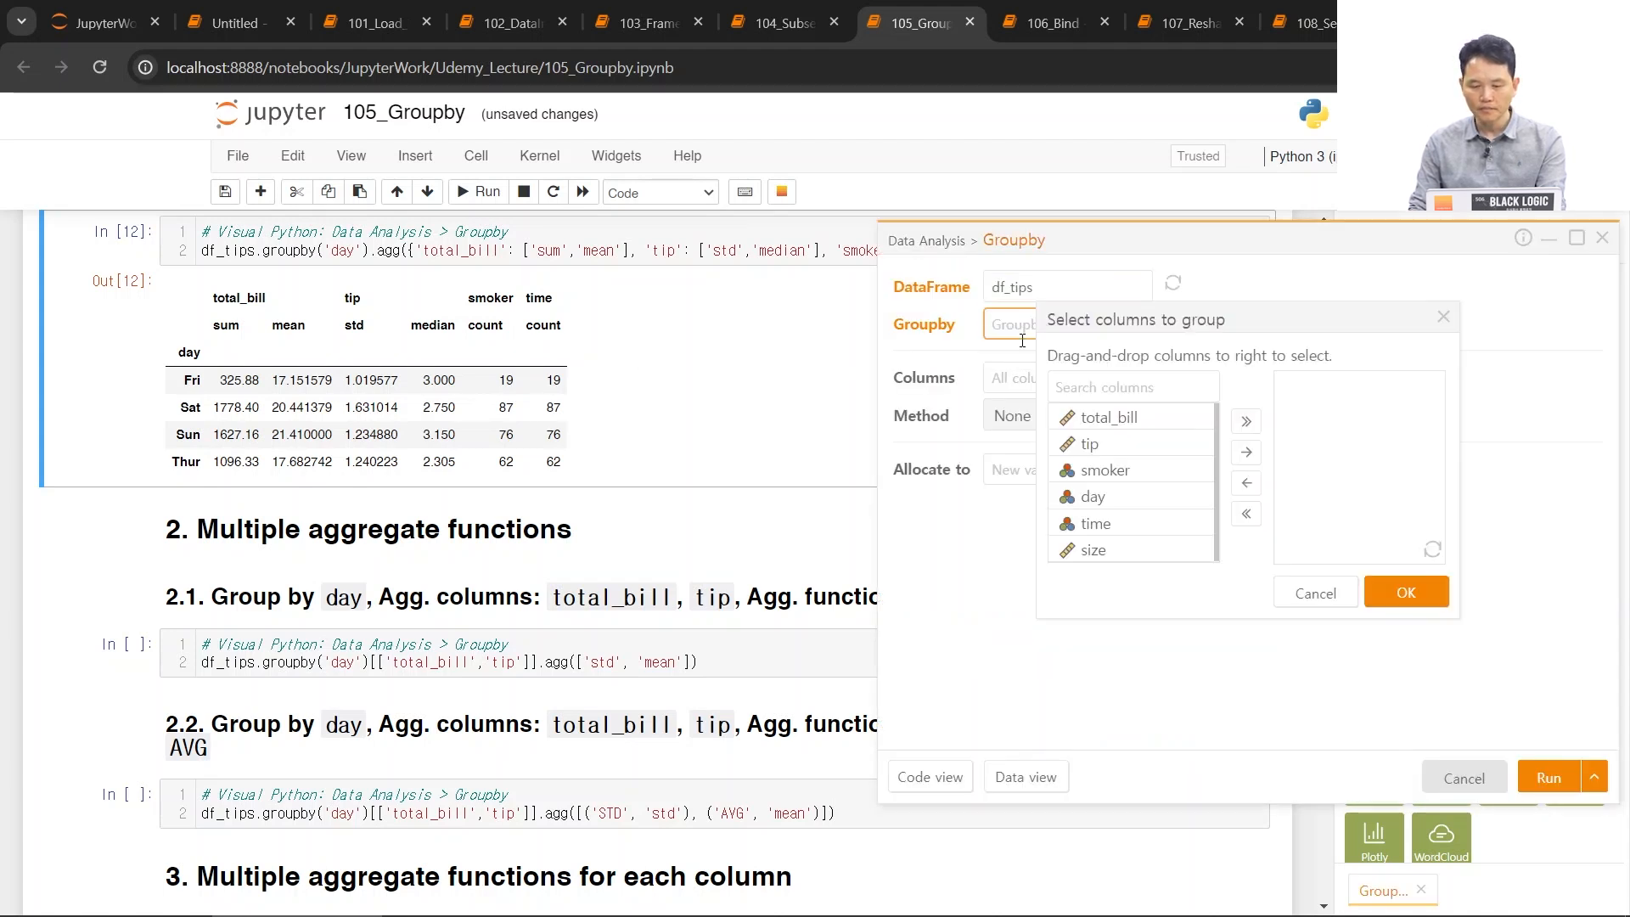
left_click_drag(1151, 506, 1362, 478)
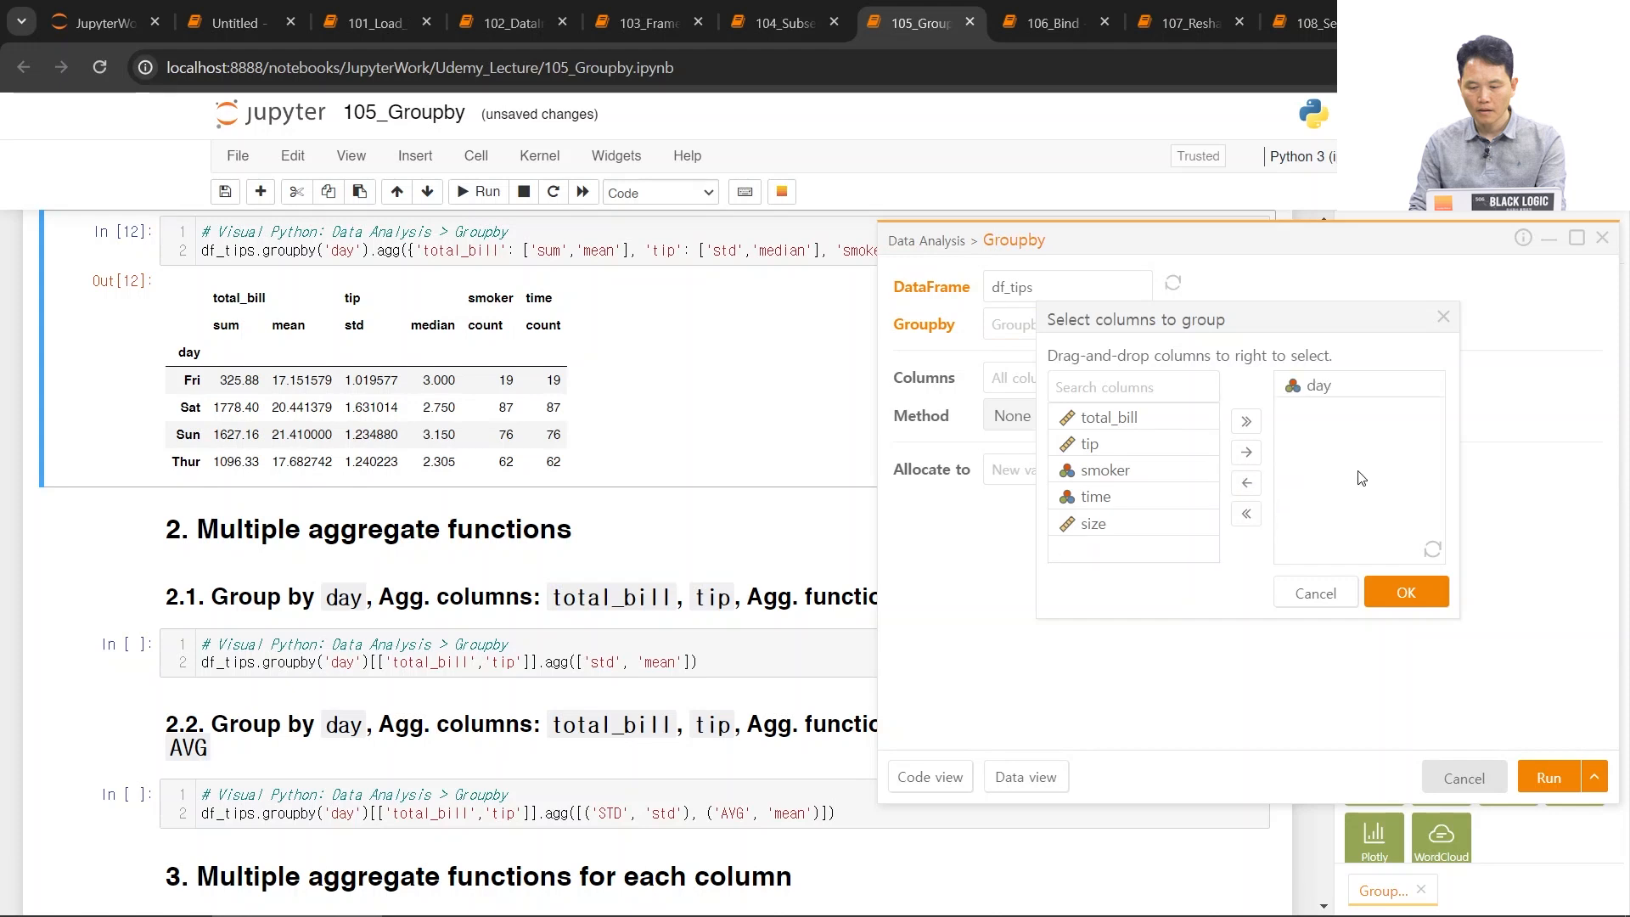
left_click(1395, 609)
left_click(1044, 381)
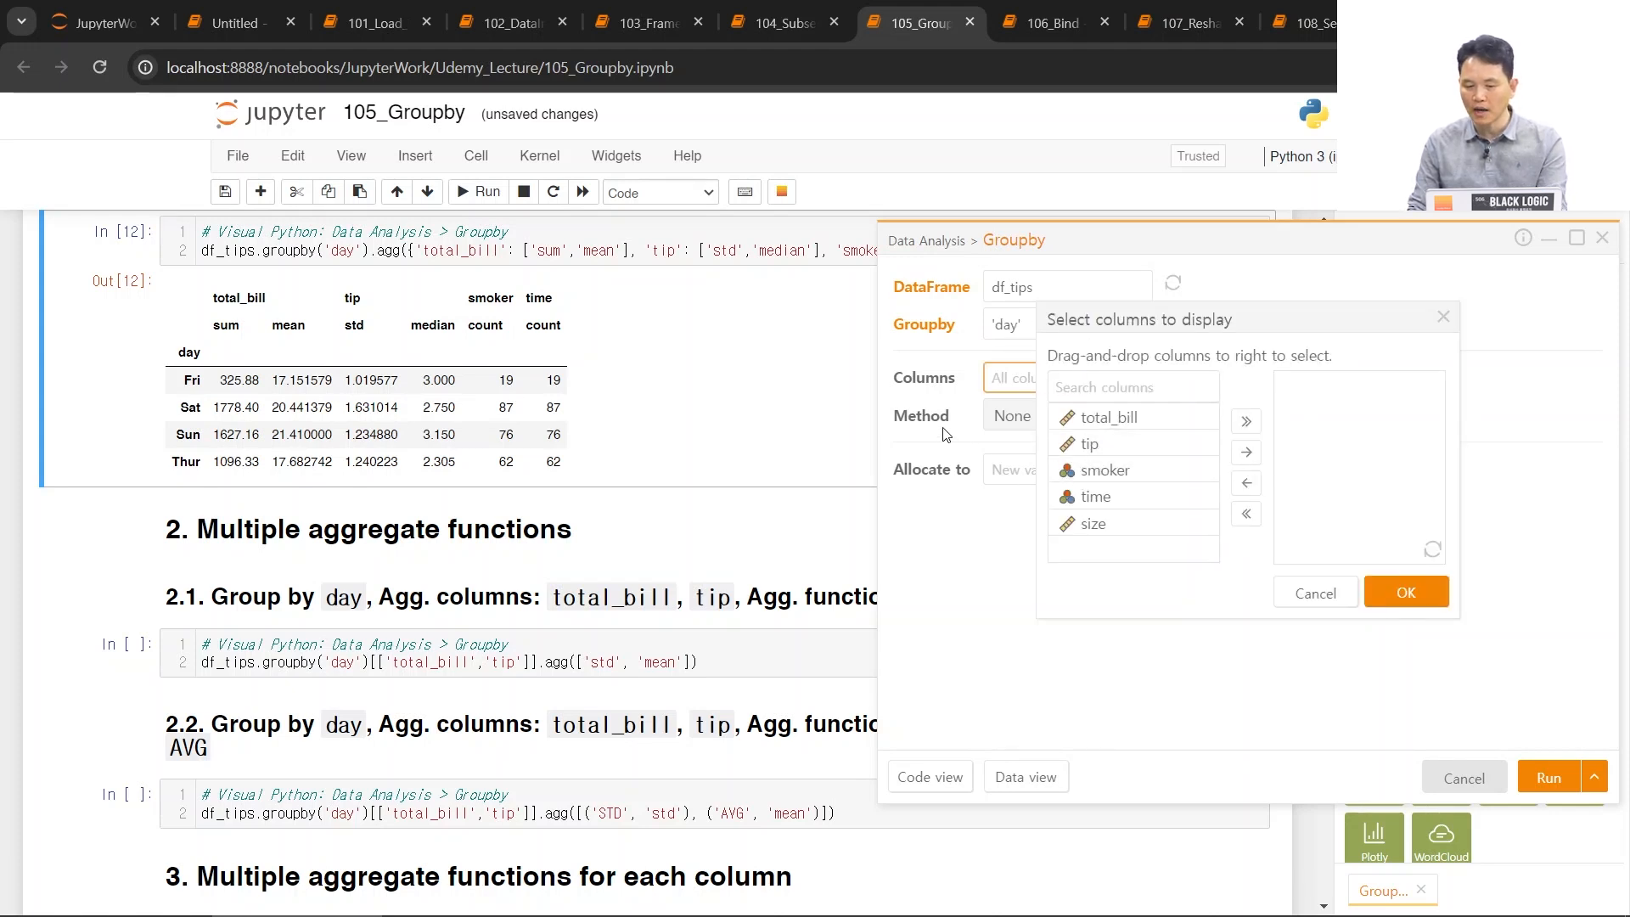
left_click(1299, 598)
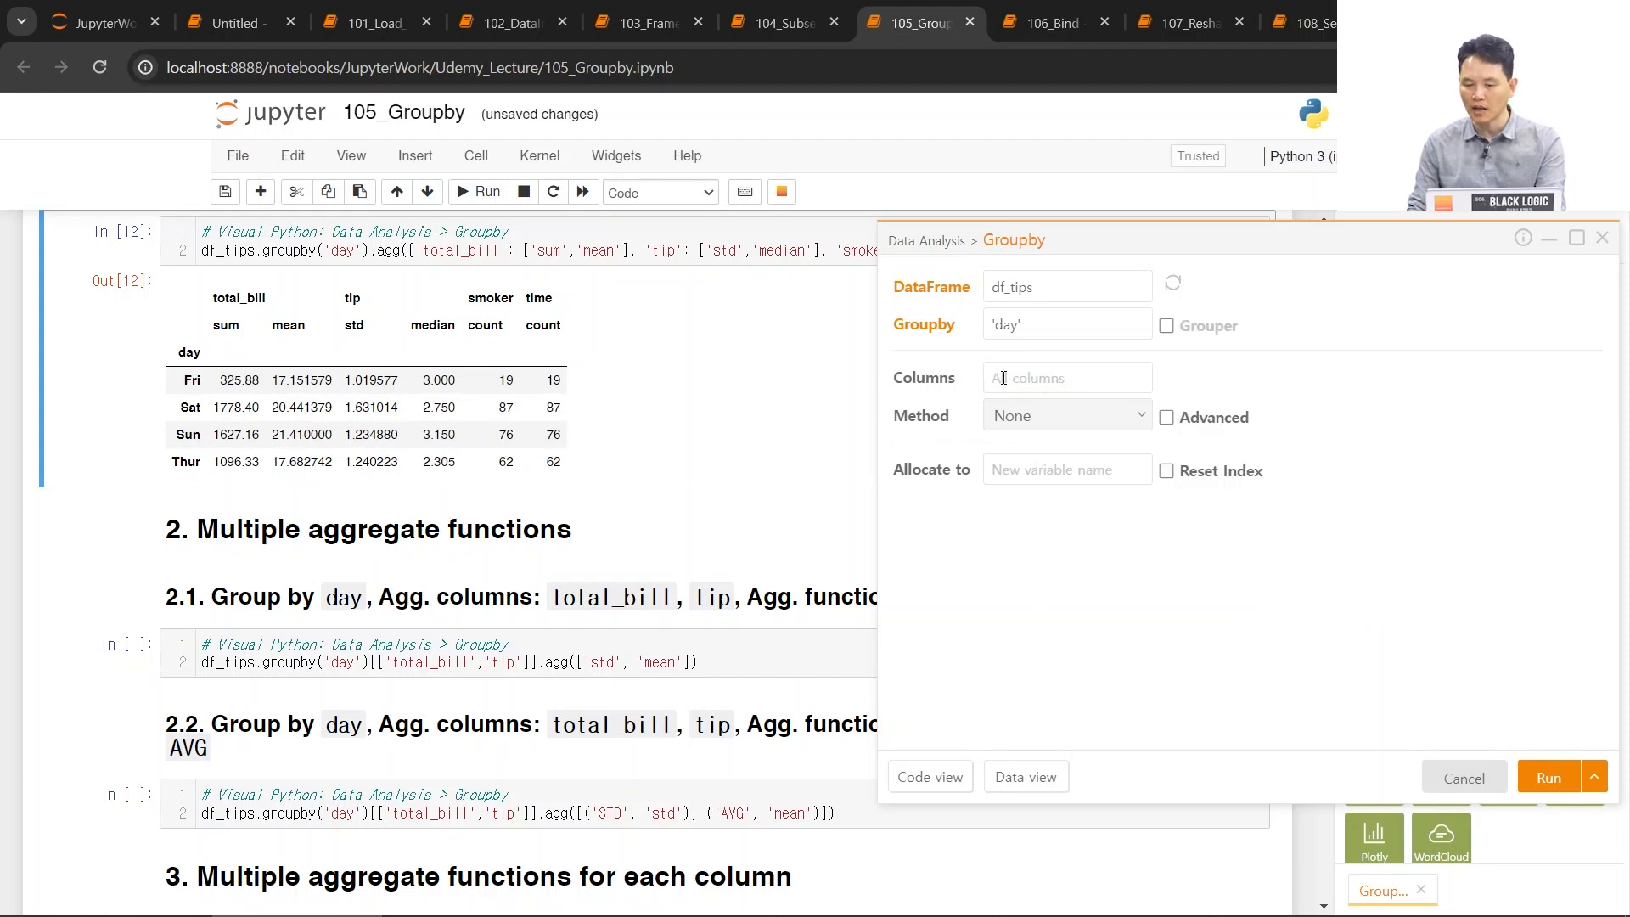
- Enable advanced aggregation and choose total_bill and tip as the columns of the first aggregation row
left_click(1178, 422)
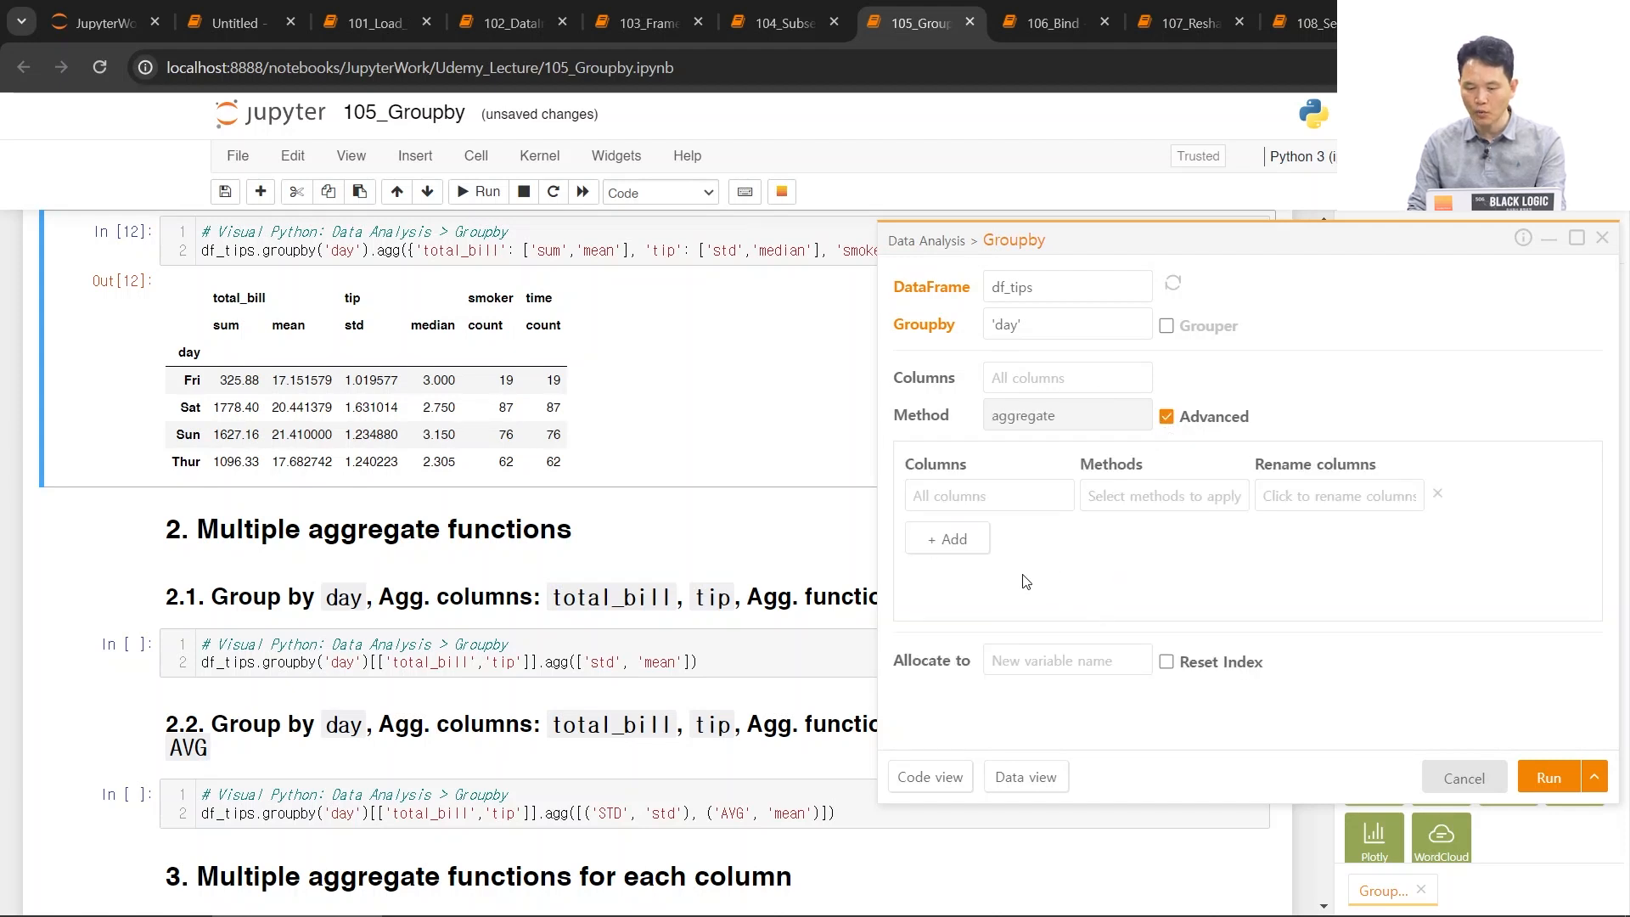
left_click(999, 497)
left_click_drag(1200, 418, 1324, 399)
left_click_drag(1095, 418, 1324, 412)
left_click(1387, 598)
- Assign the sum and mean methods to the total_bill and tip aggregation row
left_click(1171, 497)
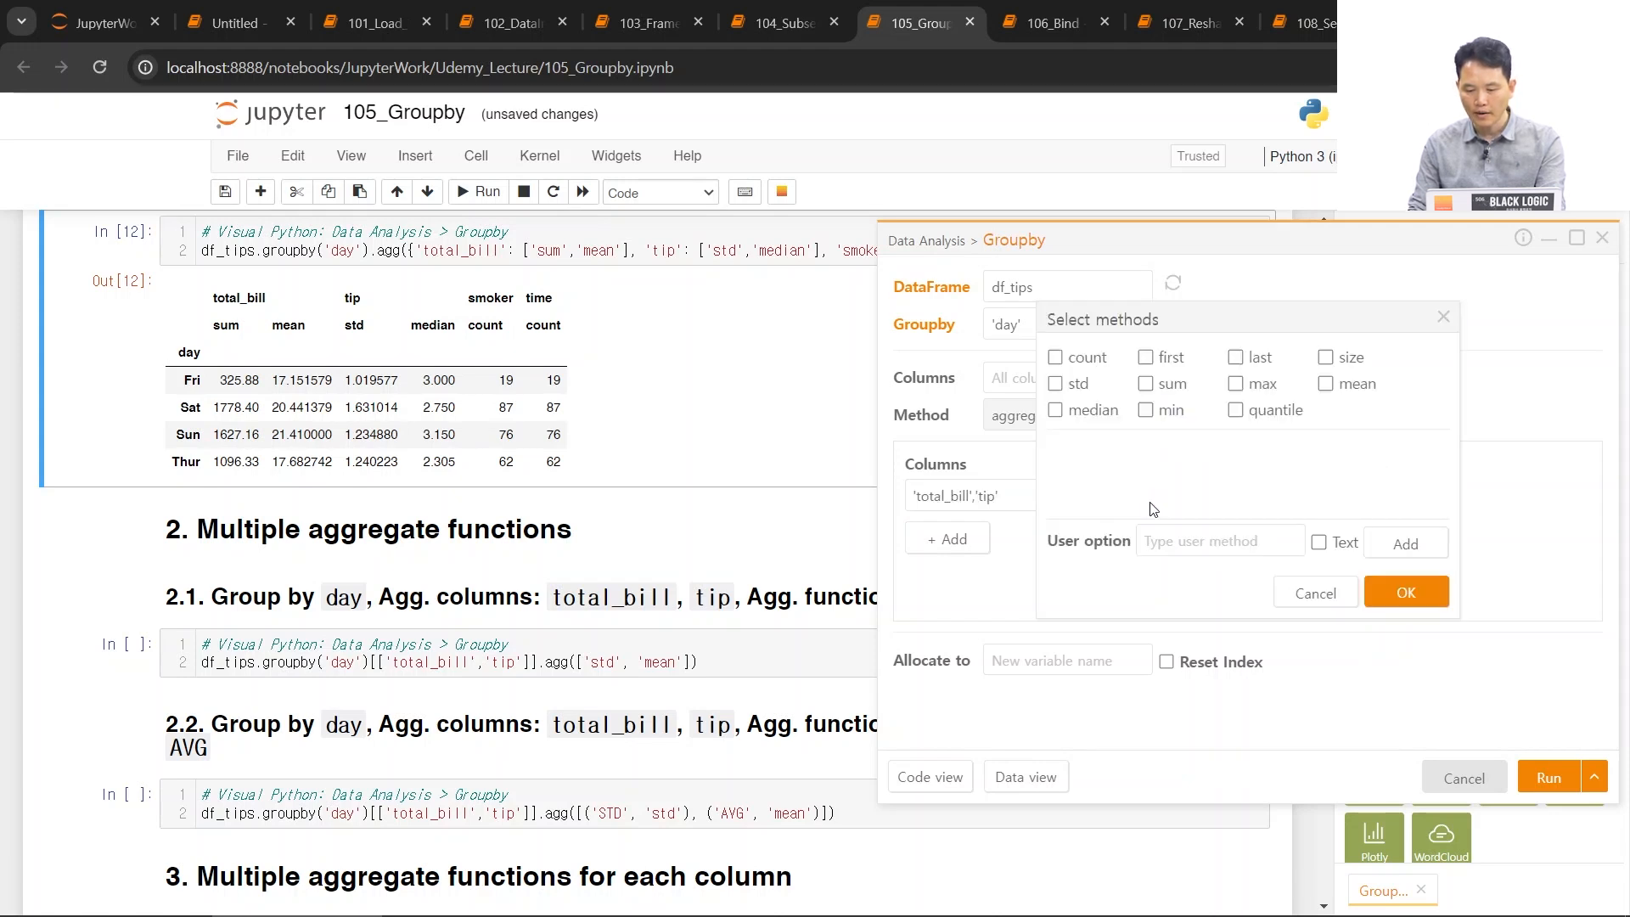
left_click(1148, 384)
left_click(1324, 389)
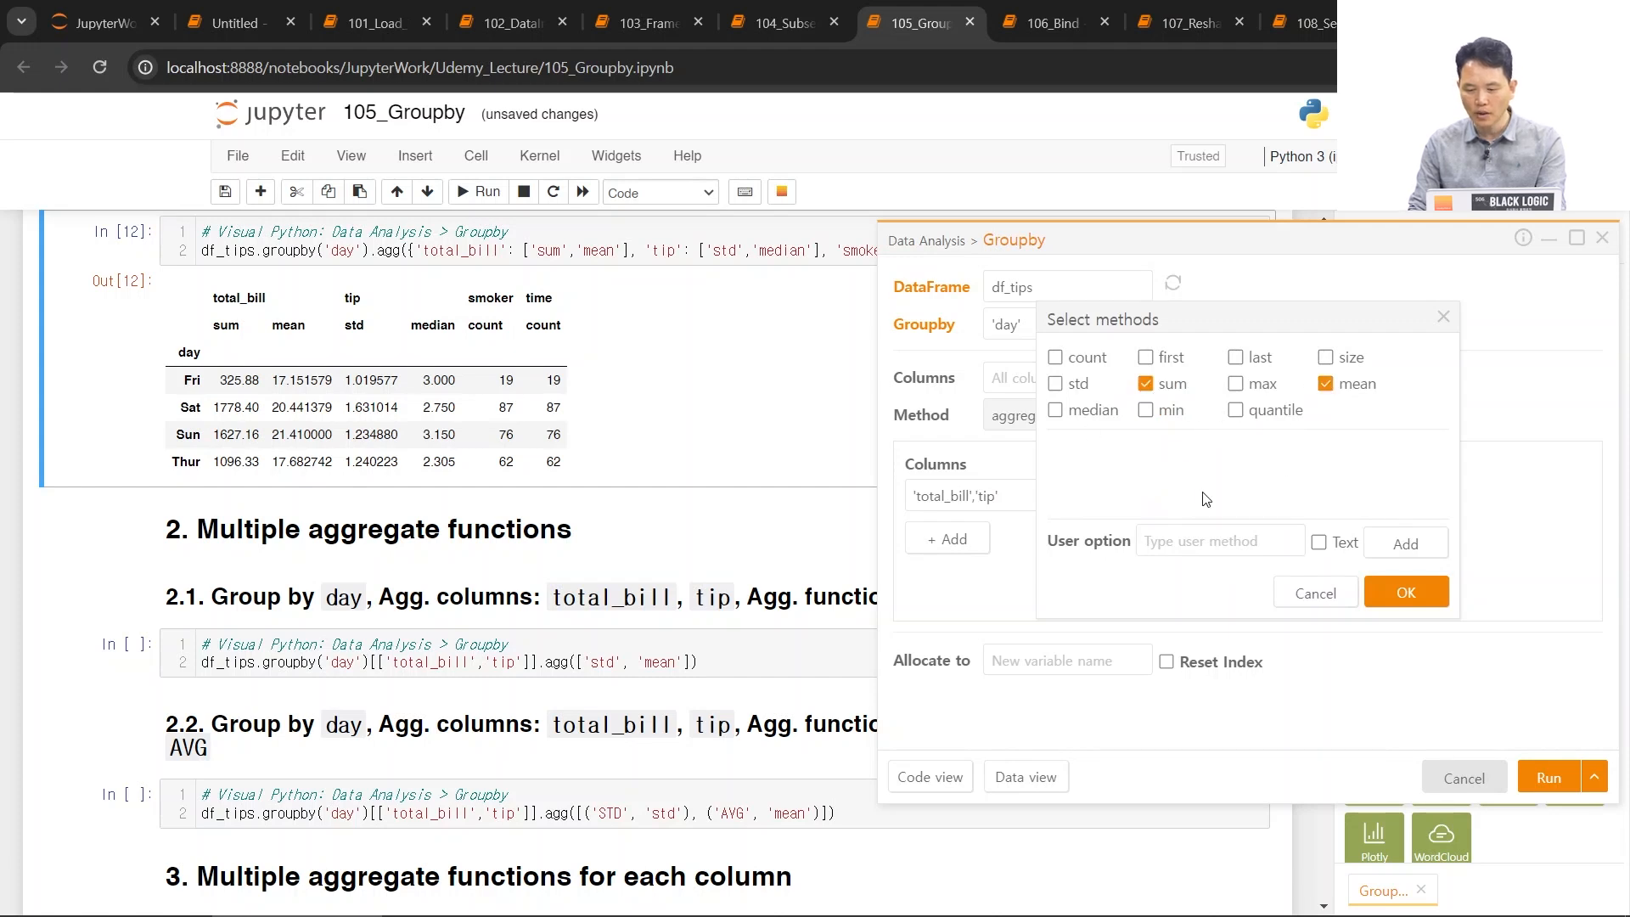
left_click(1409, 594)
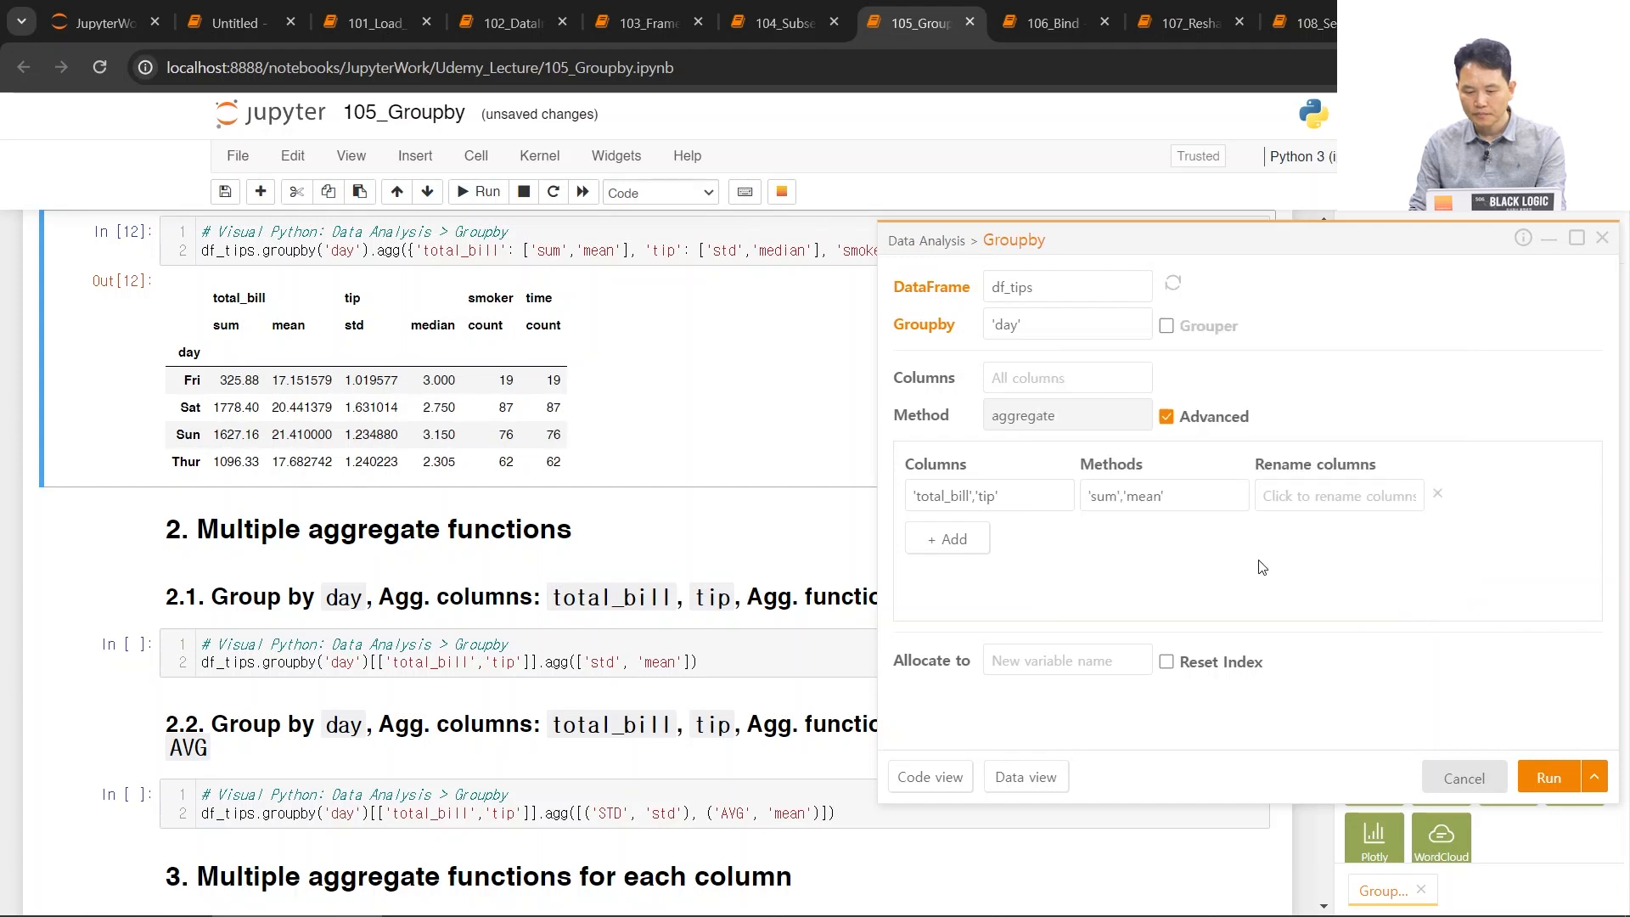
- Set the replacement names for total_bill to 합계 for sum and 평균 for mean
left_click(1316, 501)
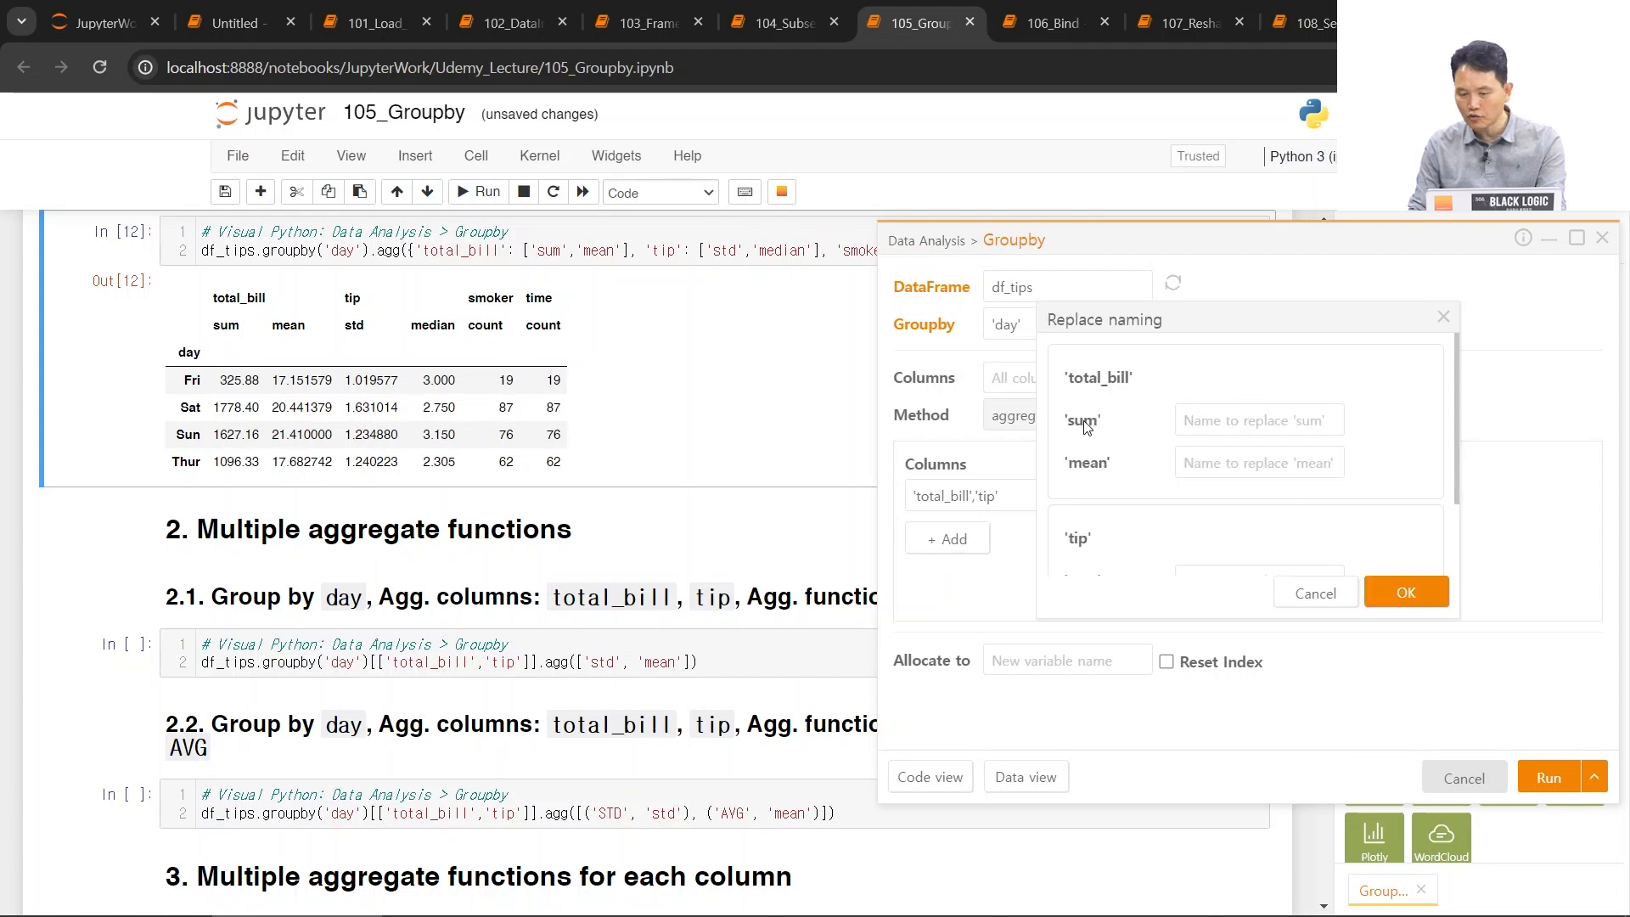
left_click(1222, 420)
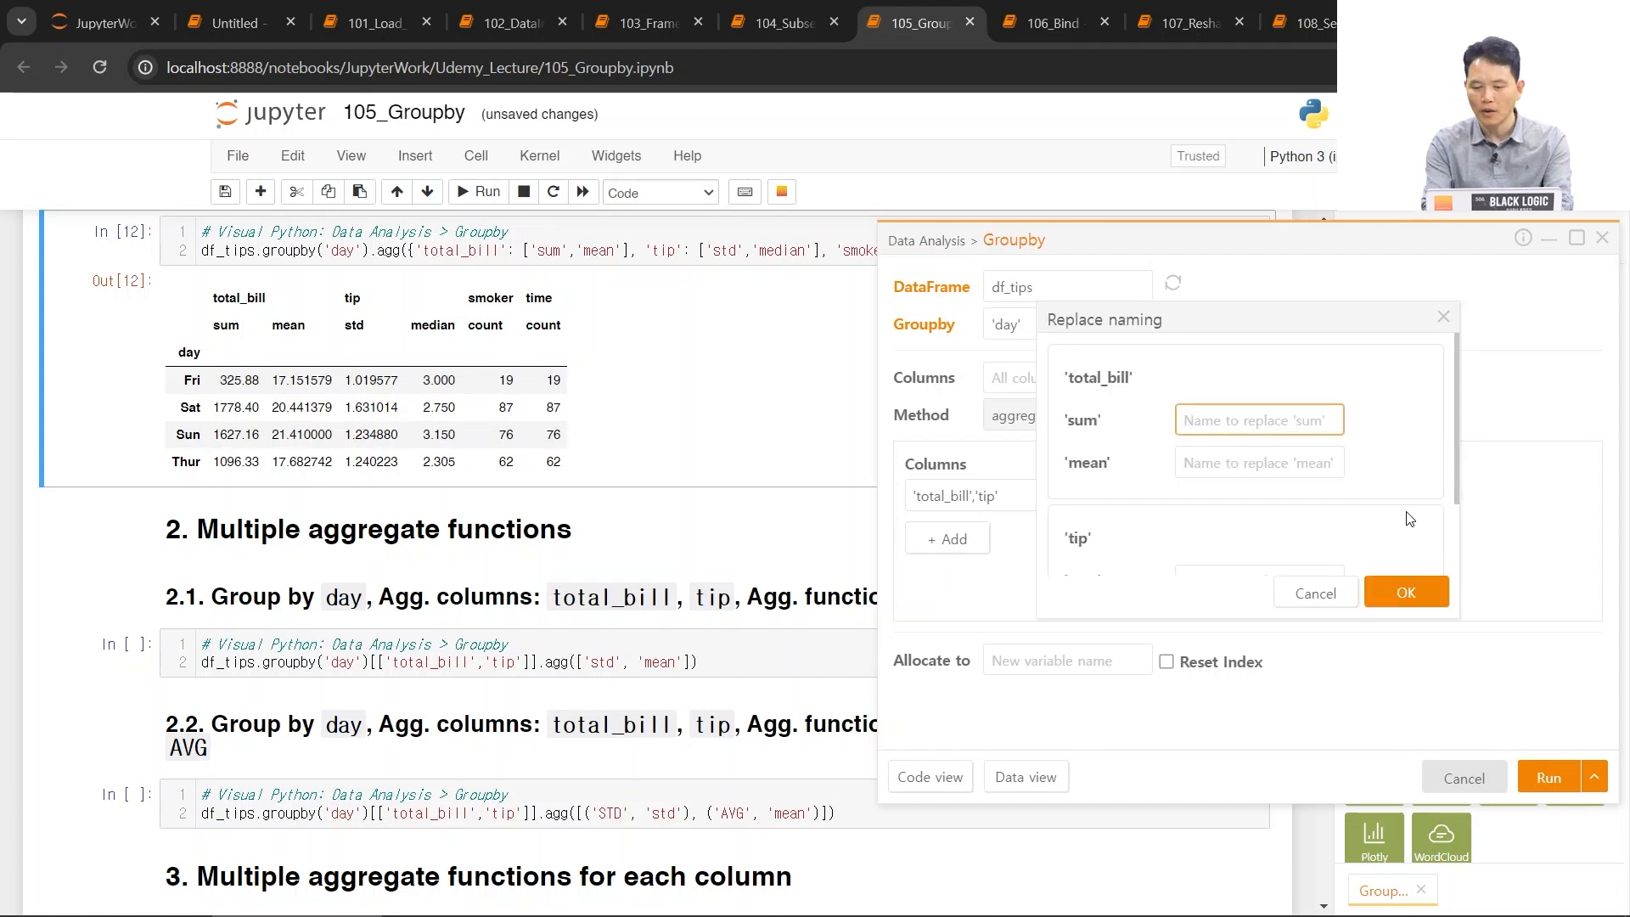
type("하")
type("계")
key("Tab")
type("펴")
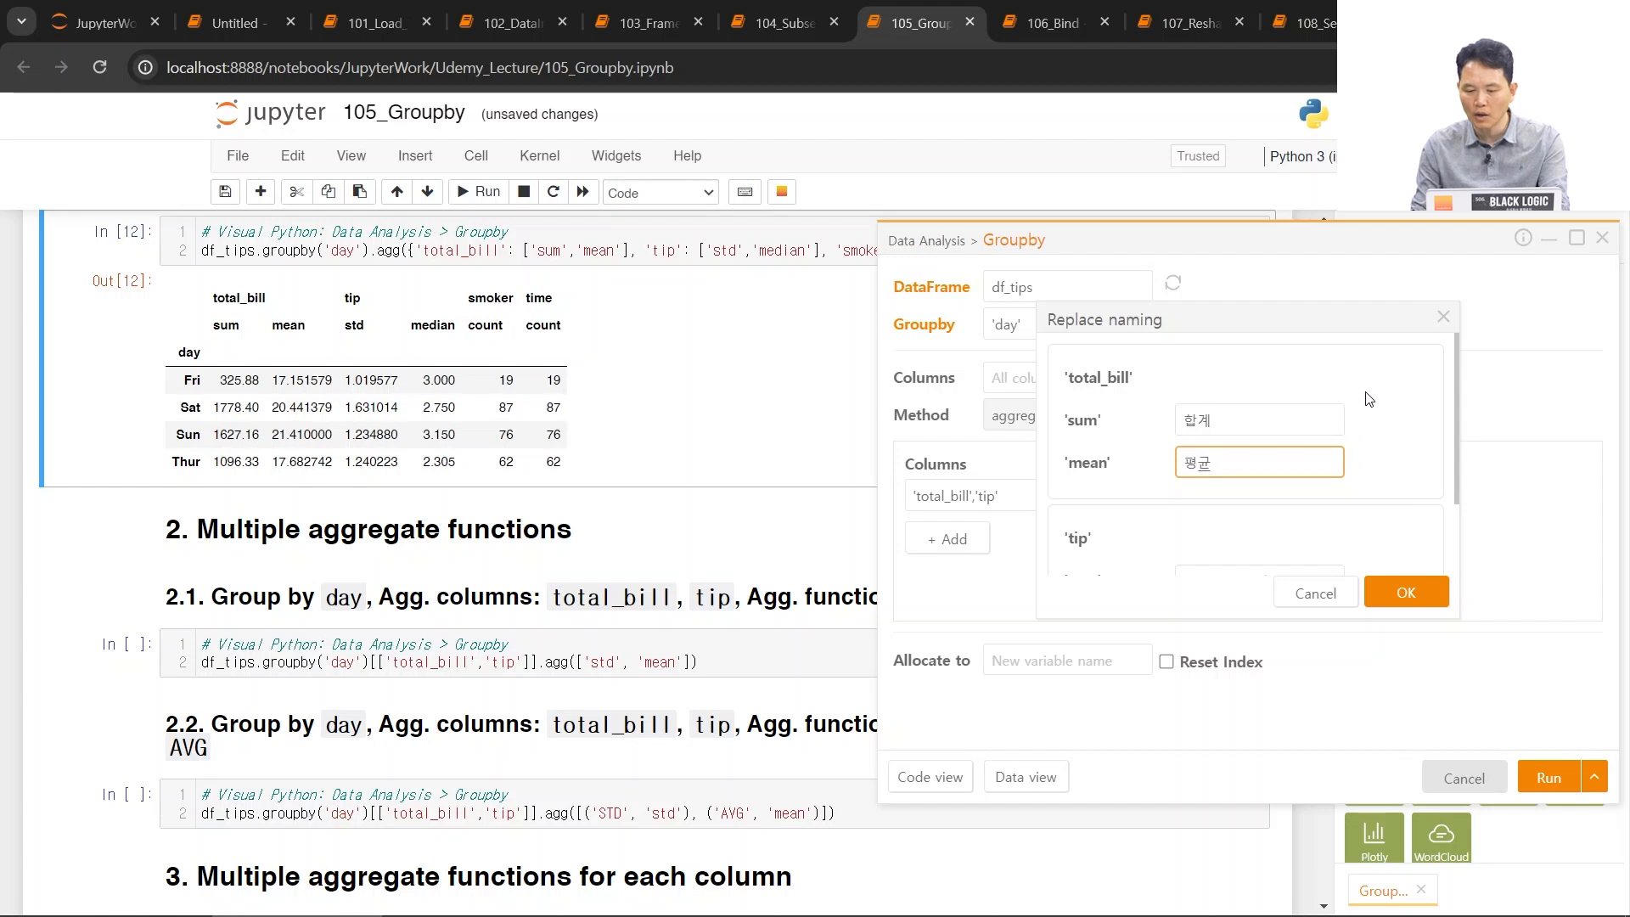
- Set the replacement names for tip to 팁_합계 for sum and 팁_평균 for mean, and accept the renaming
scroll(1358, 405, "down", 1)
left_click(1259, 483)
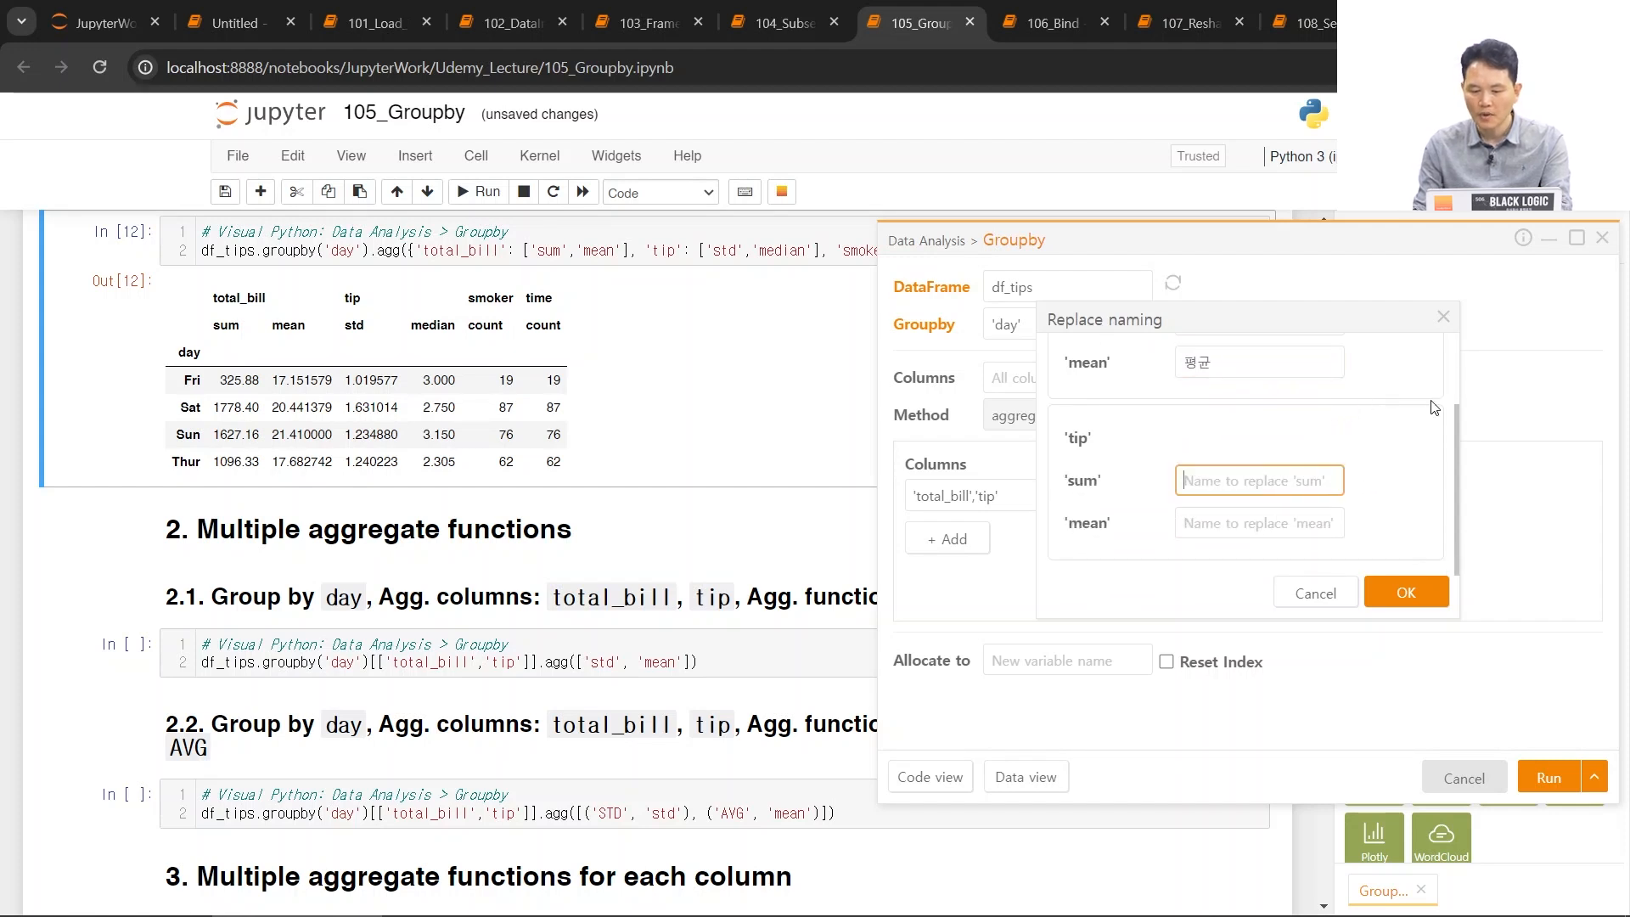
type("ㅌ")
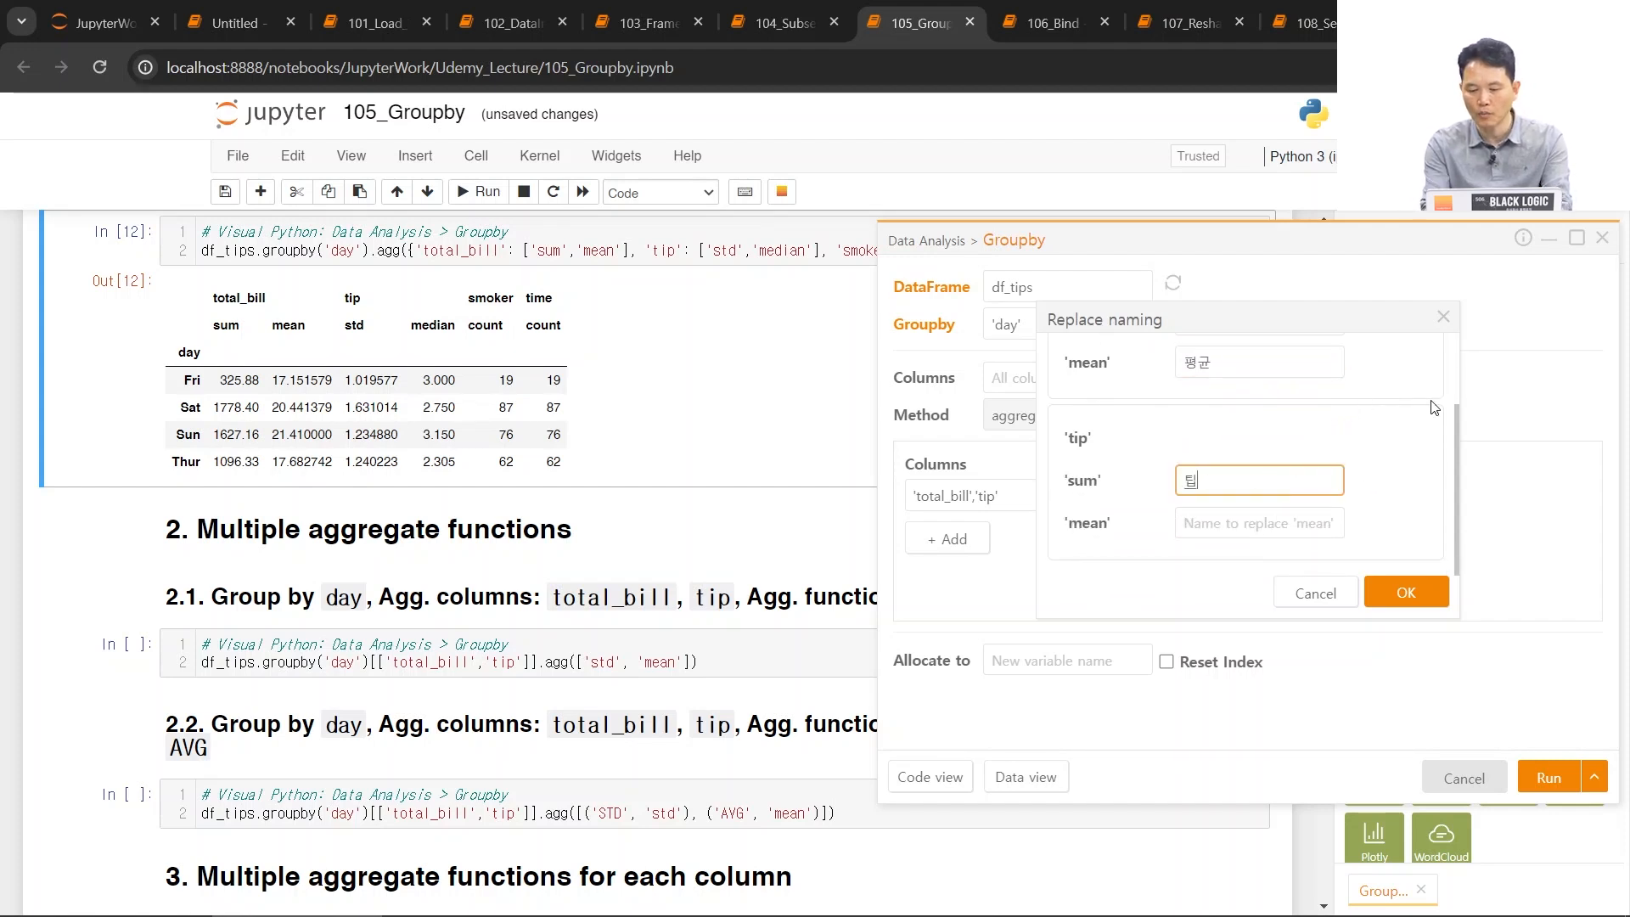
key("BackSpace")
type("팁")
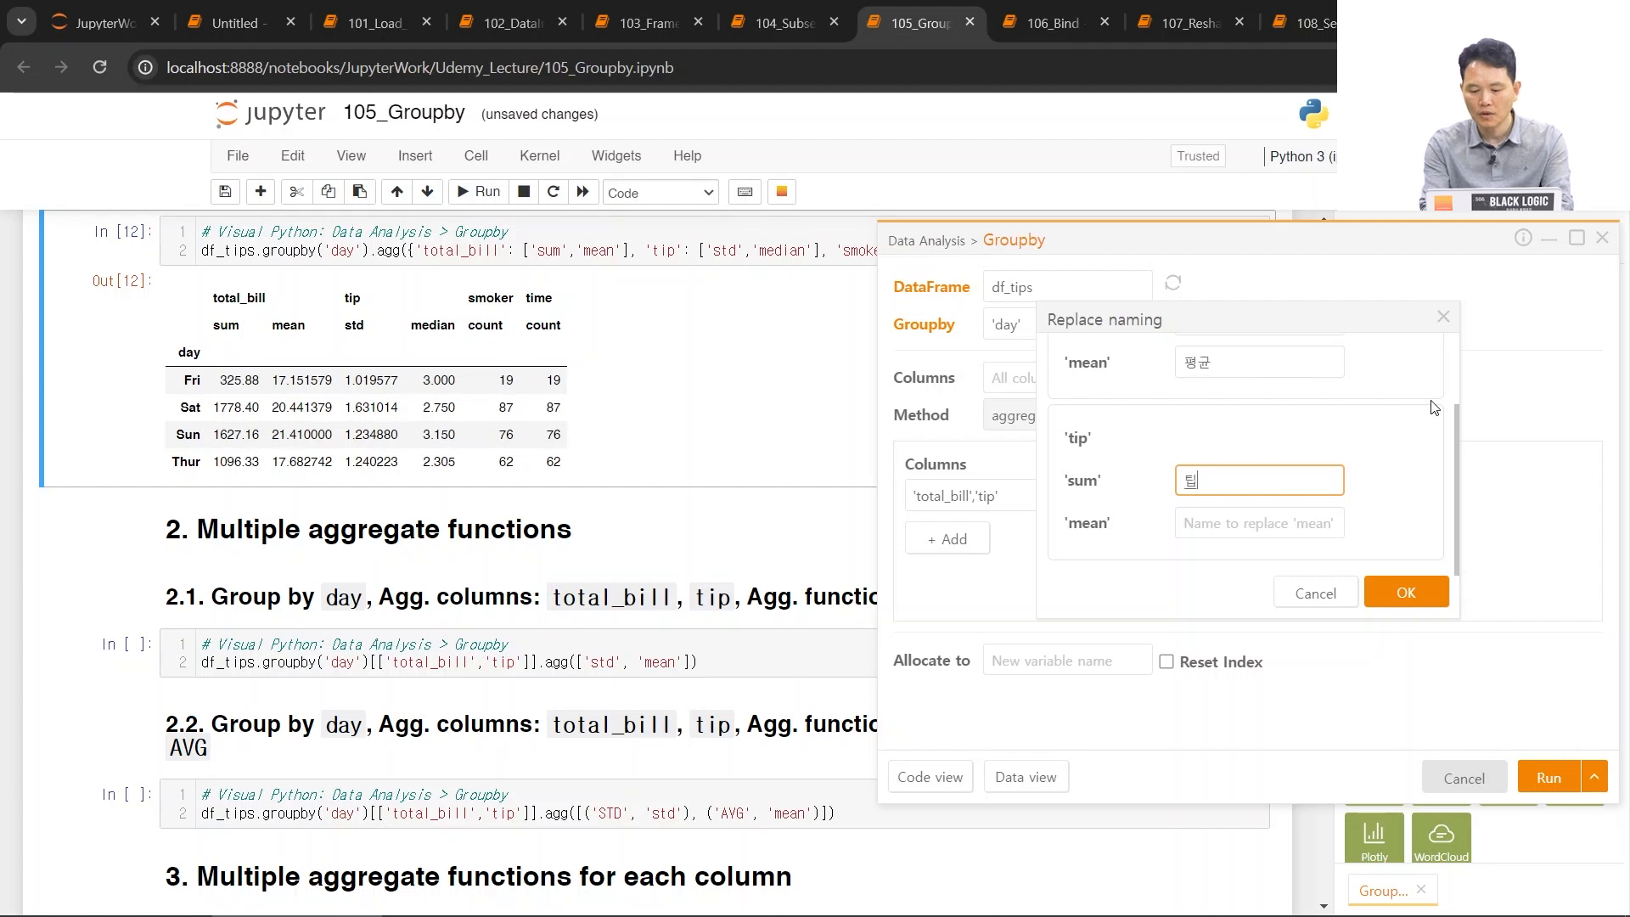
type("_합ㄱ")
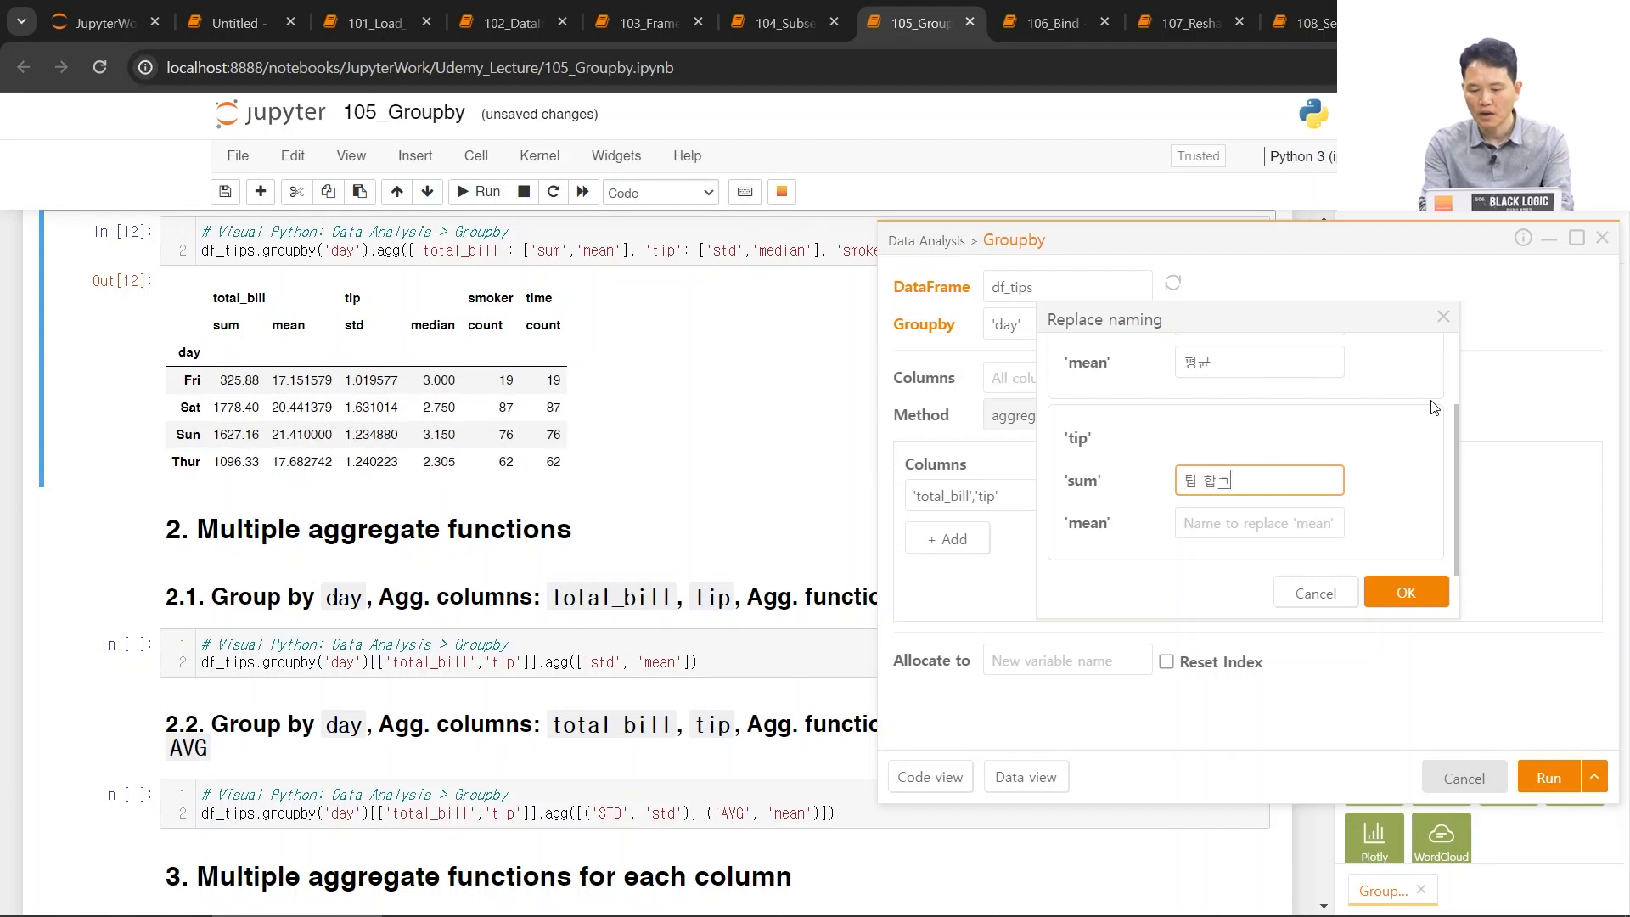
key("Tab")
type("티")
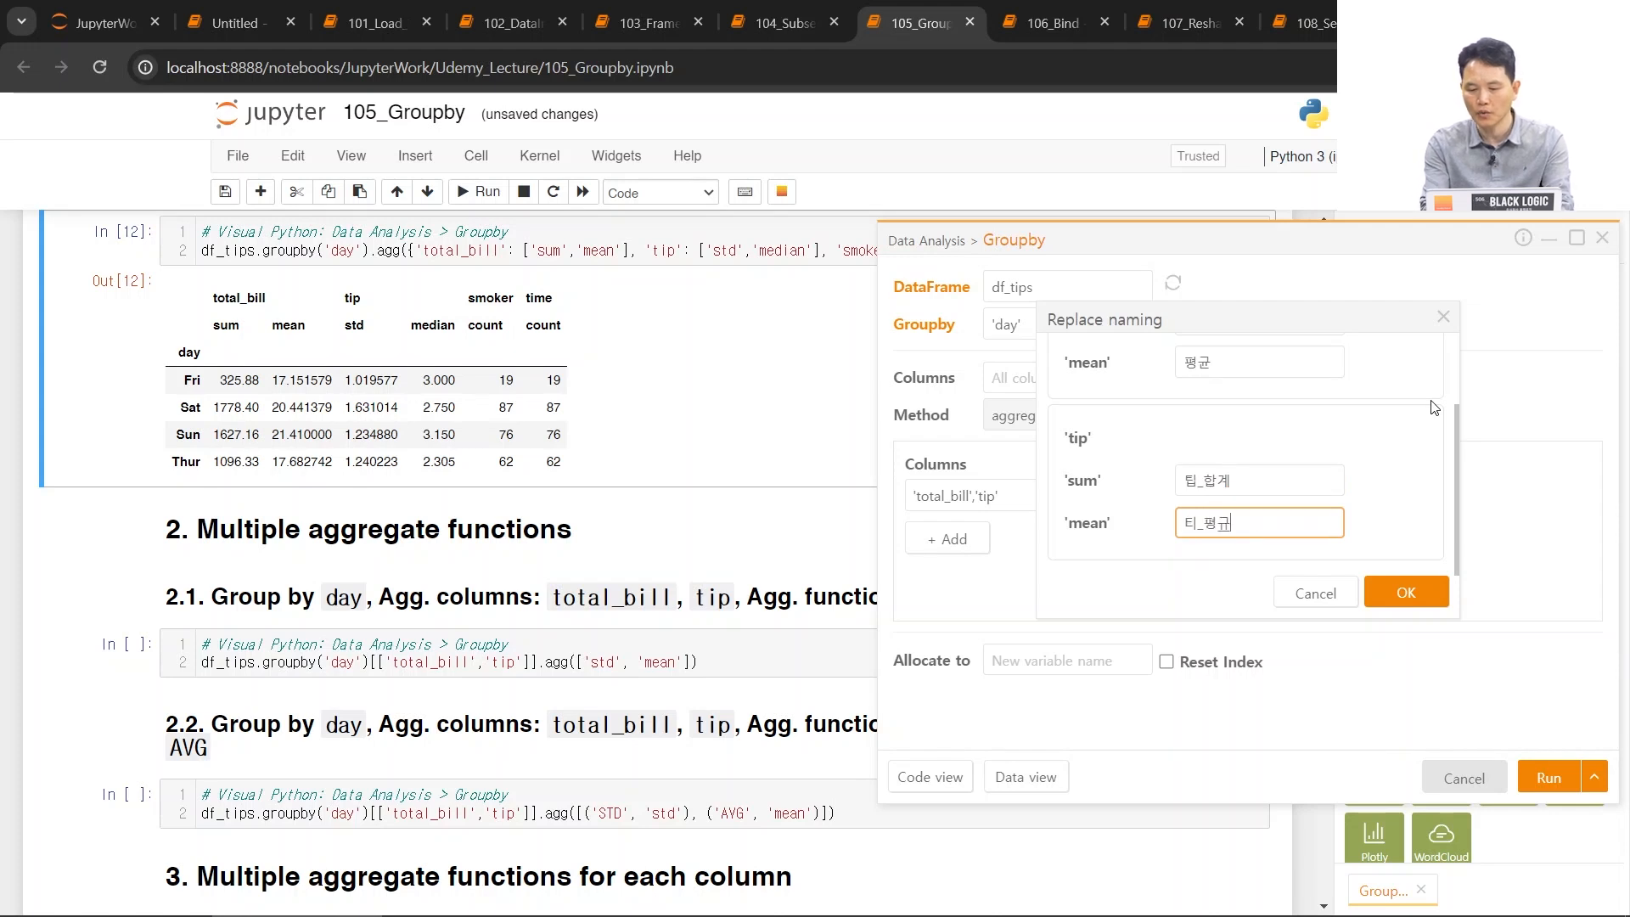
key("BackSpace")
type("팁")
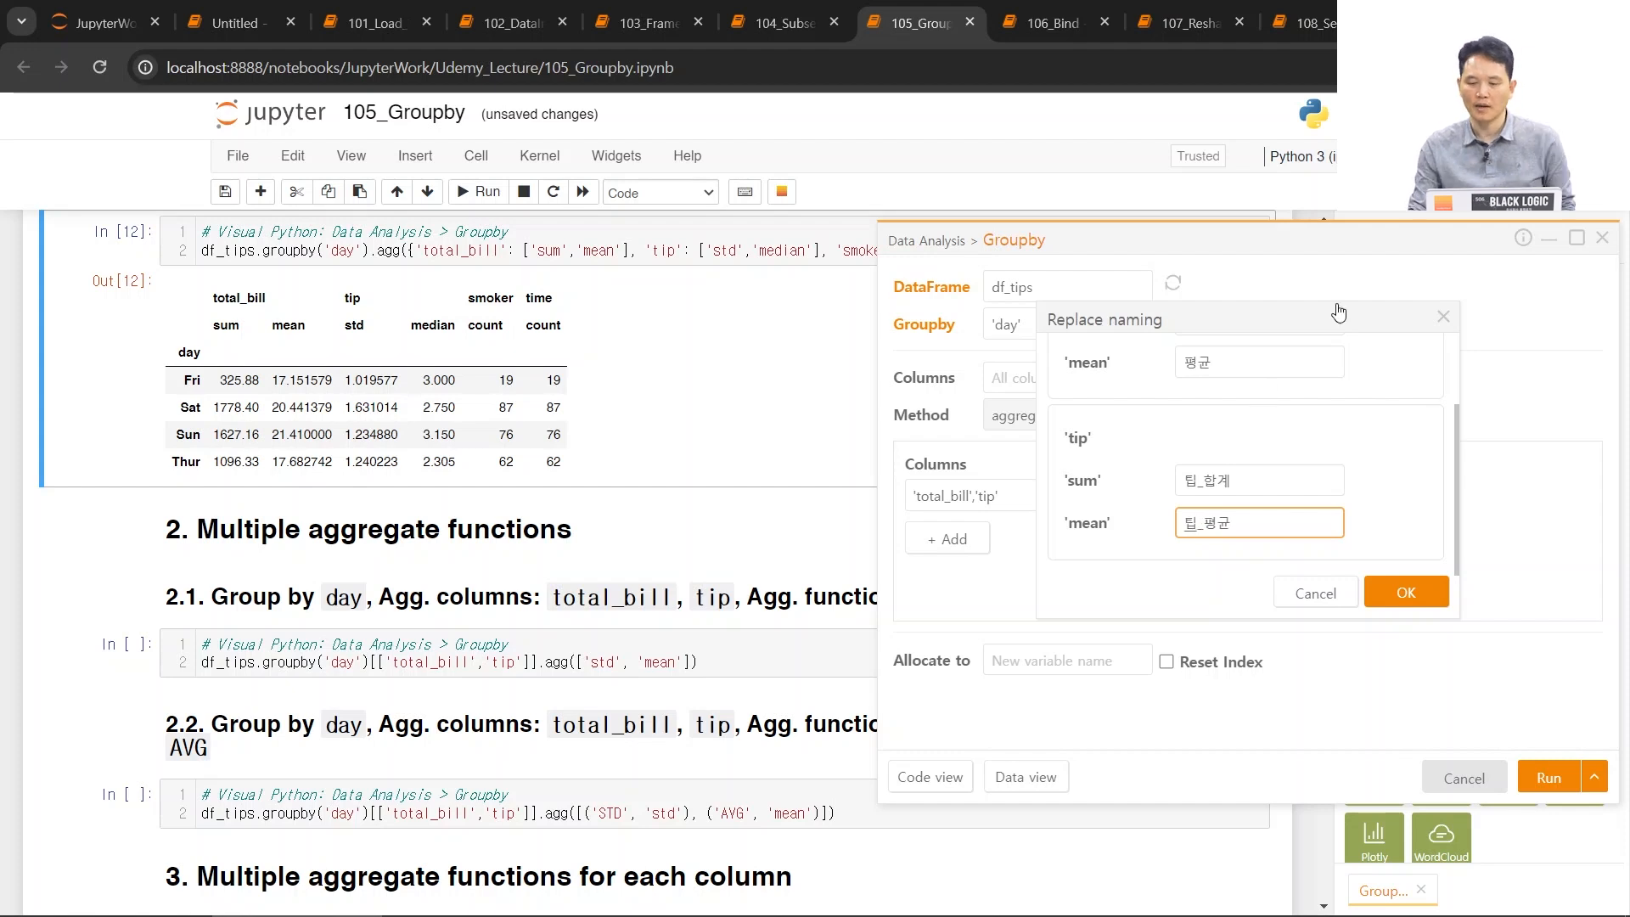
left_click(1401, 591)
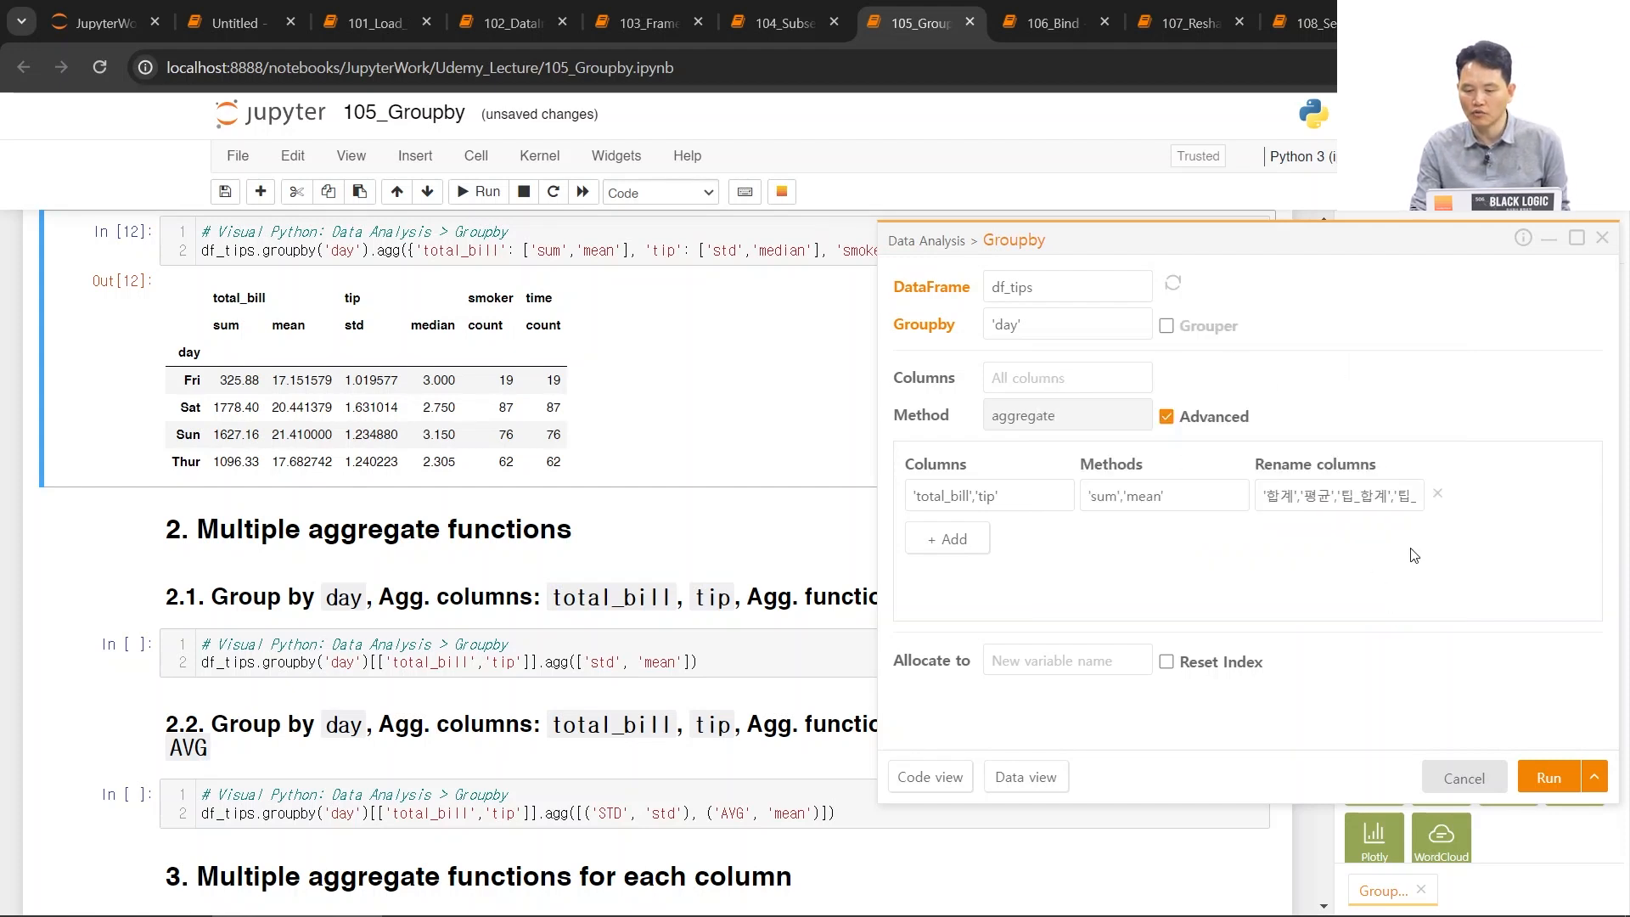
- Run the Groupby and examine the renamed aggregate headers in the result table
left_click(1550, 777)
left_click_drag(215, 327, 451, 331)
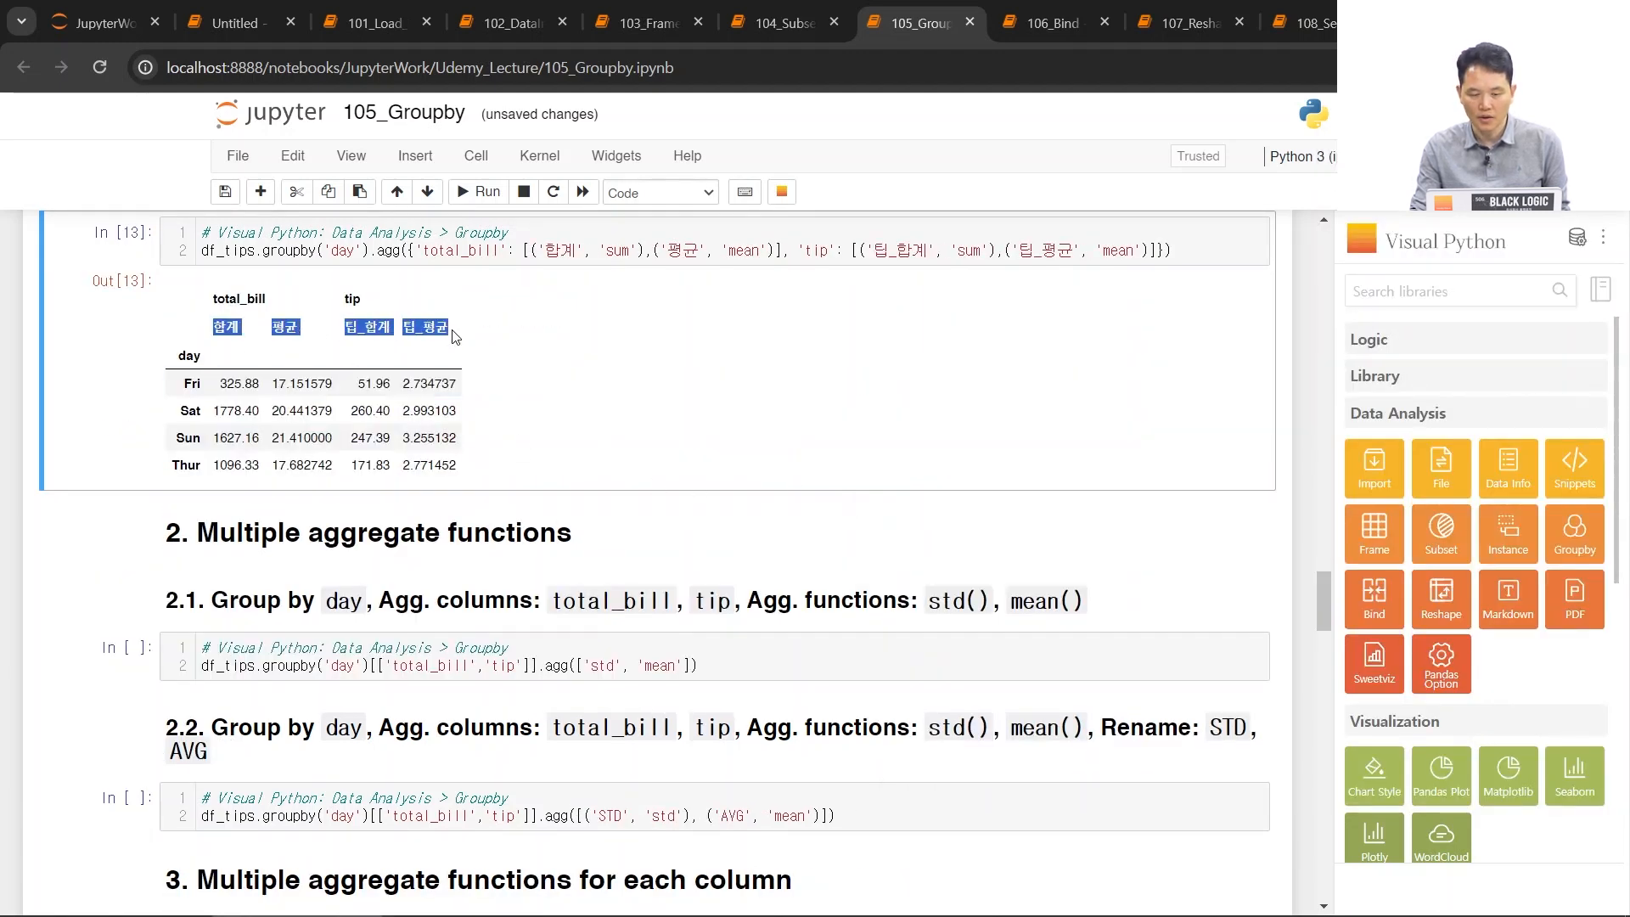
left_click(616, 371)
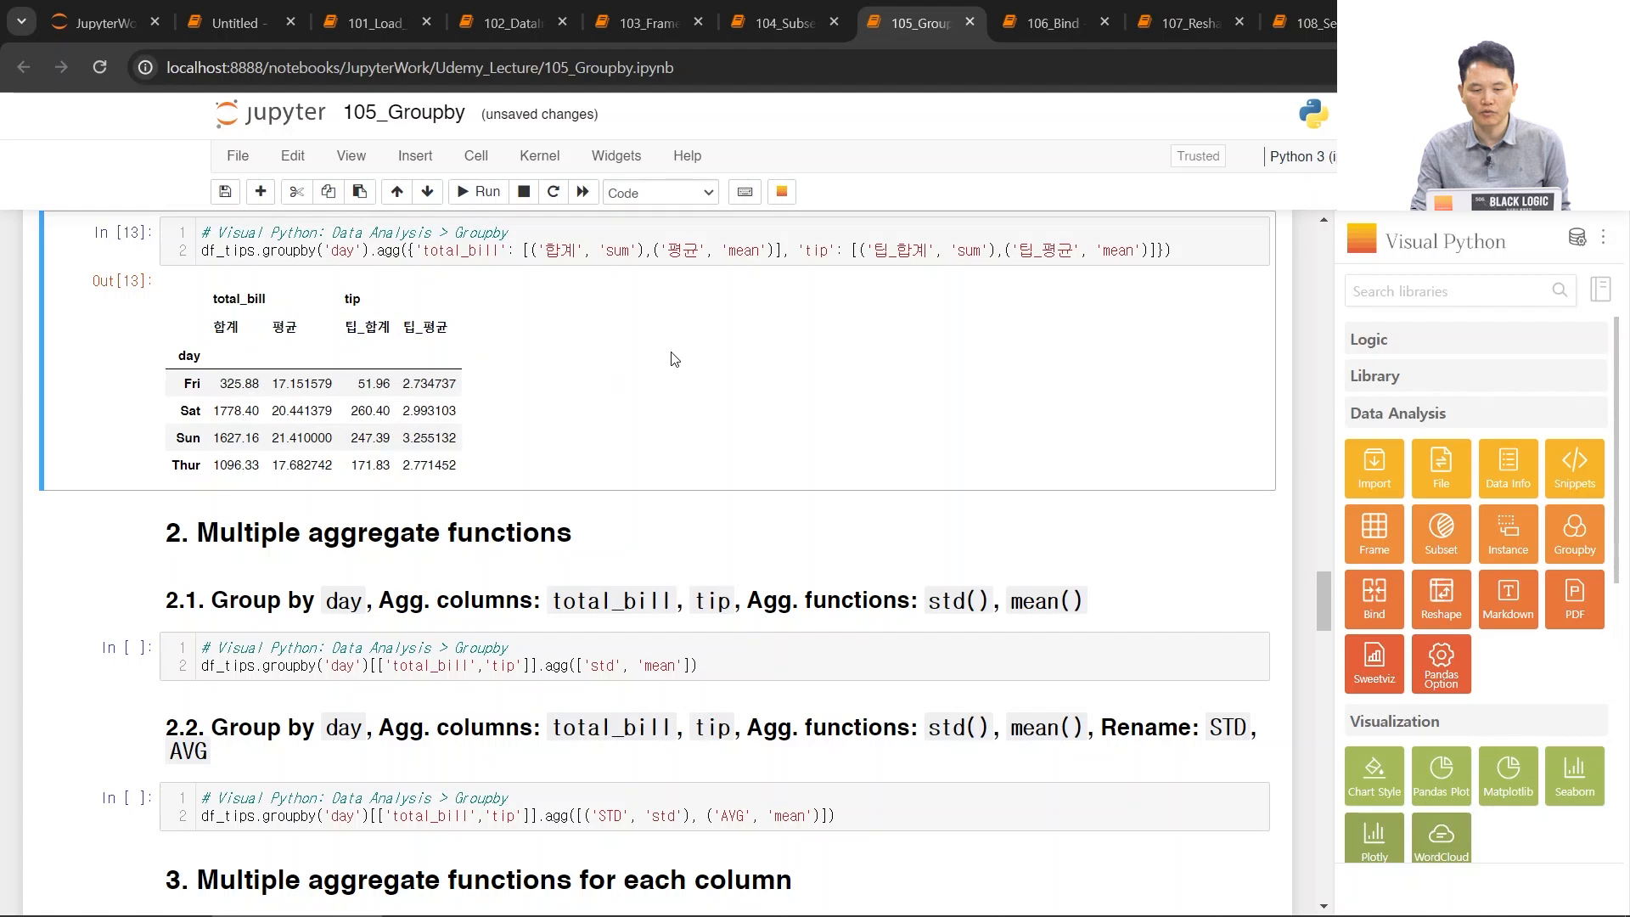
- Start another Groupby on df_tips grouped by day, leaving the display columns unselected
left_click(1577, 556)
left_click(1035, 283)
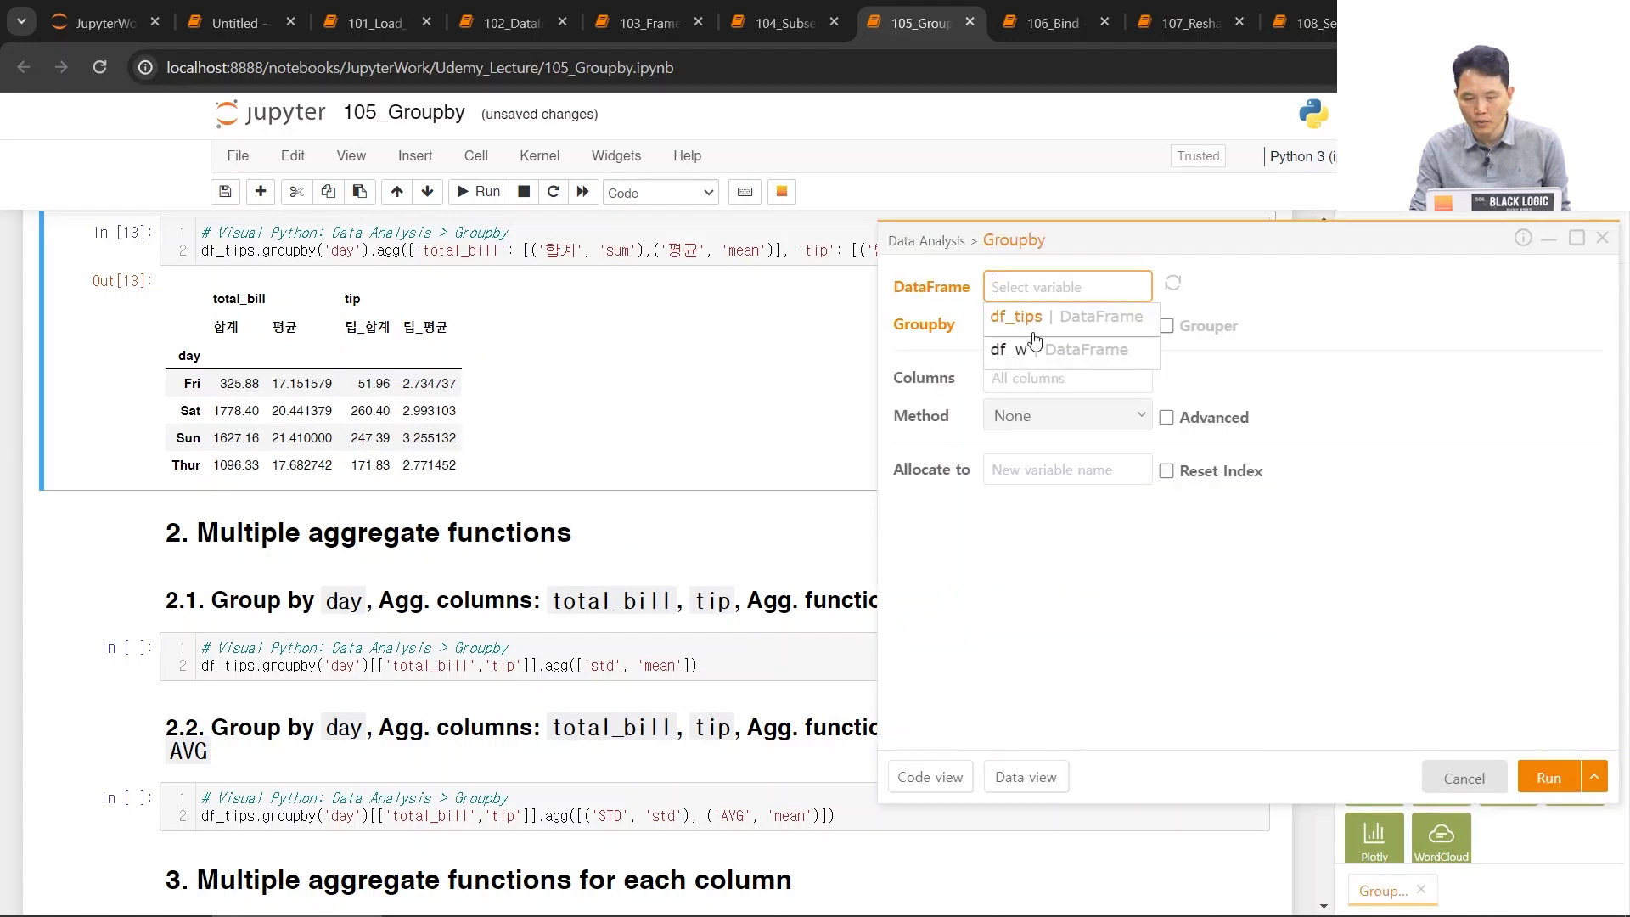
left_click(1031, 322)
left_click(1049, 331)
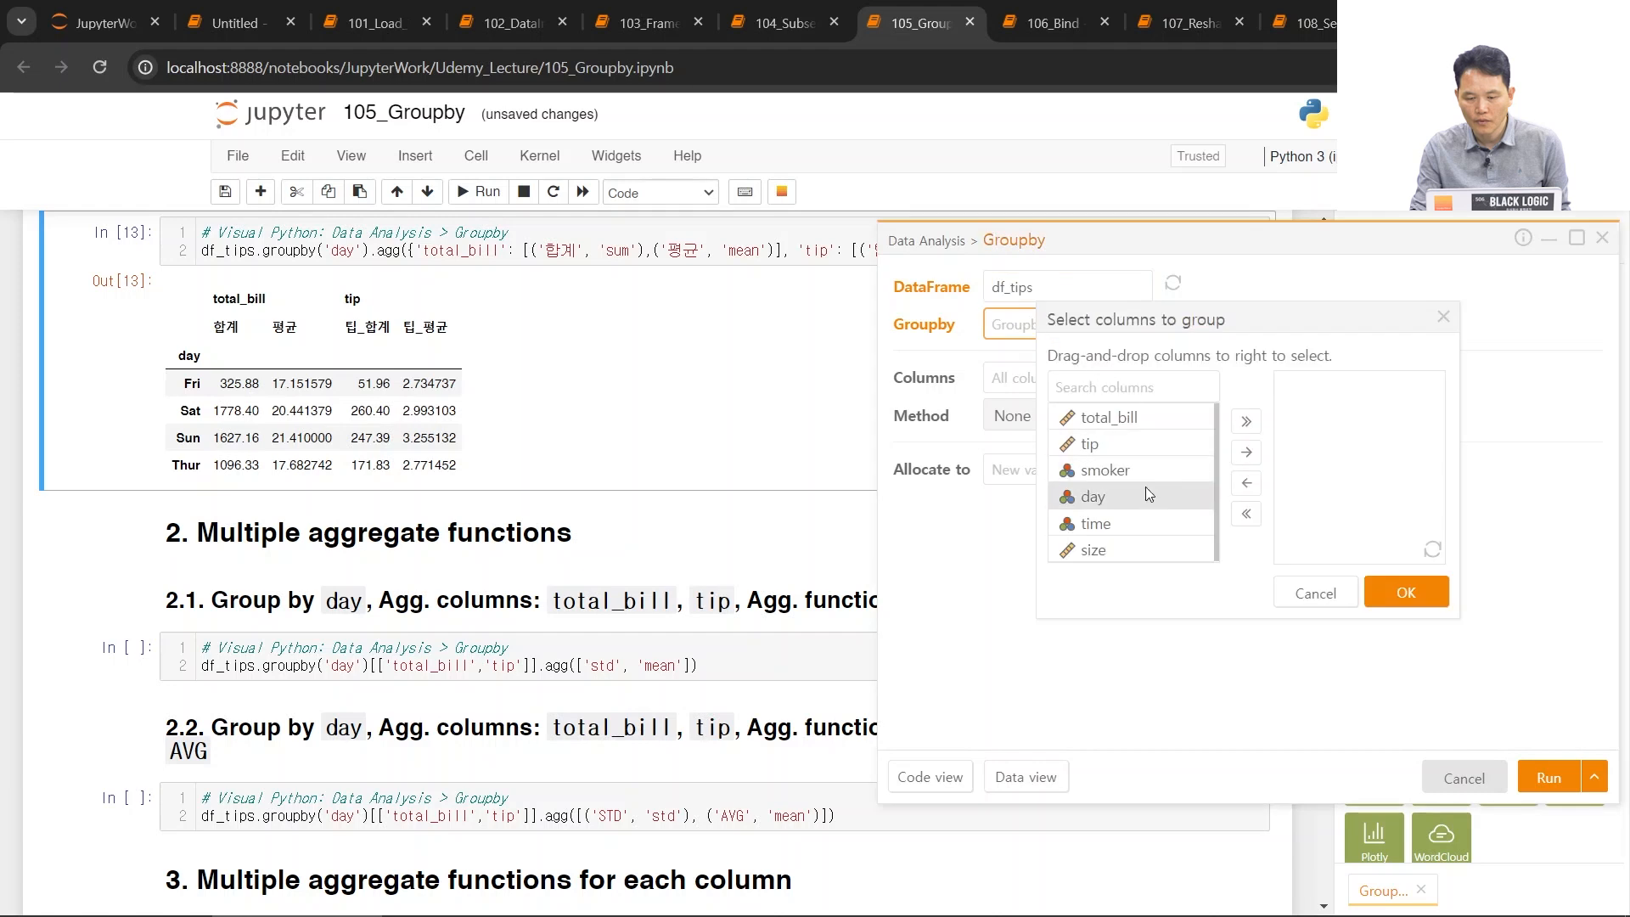
left_click_drag(1148, 501, 1332, 481)
left_click(1406, 592)
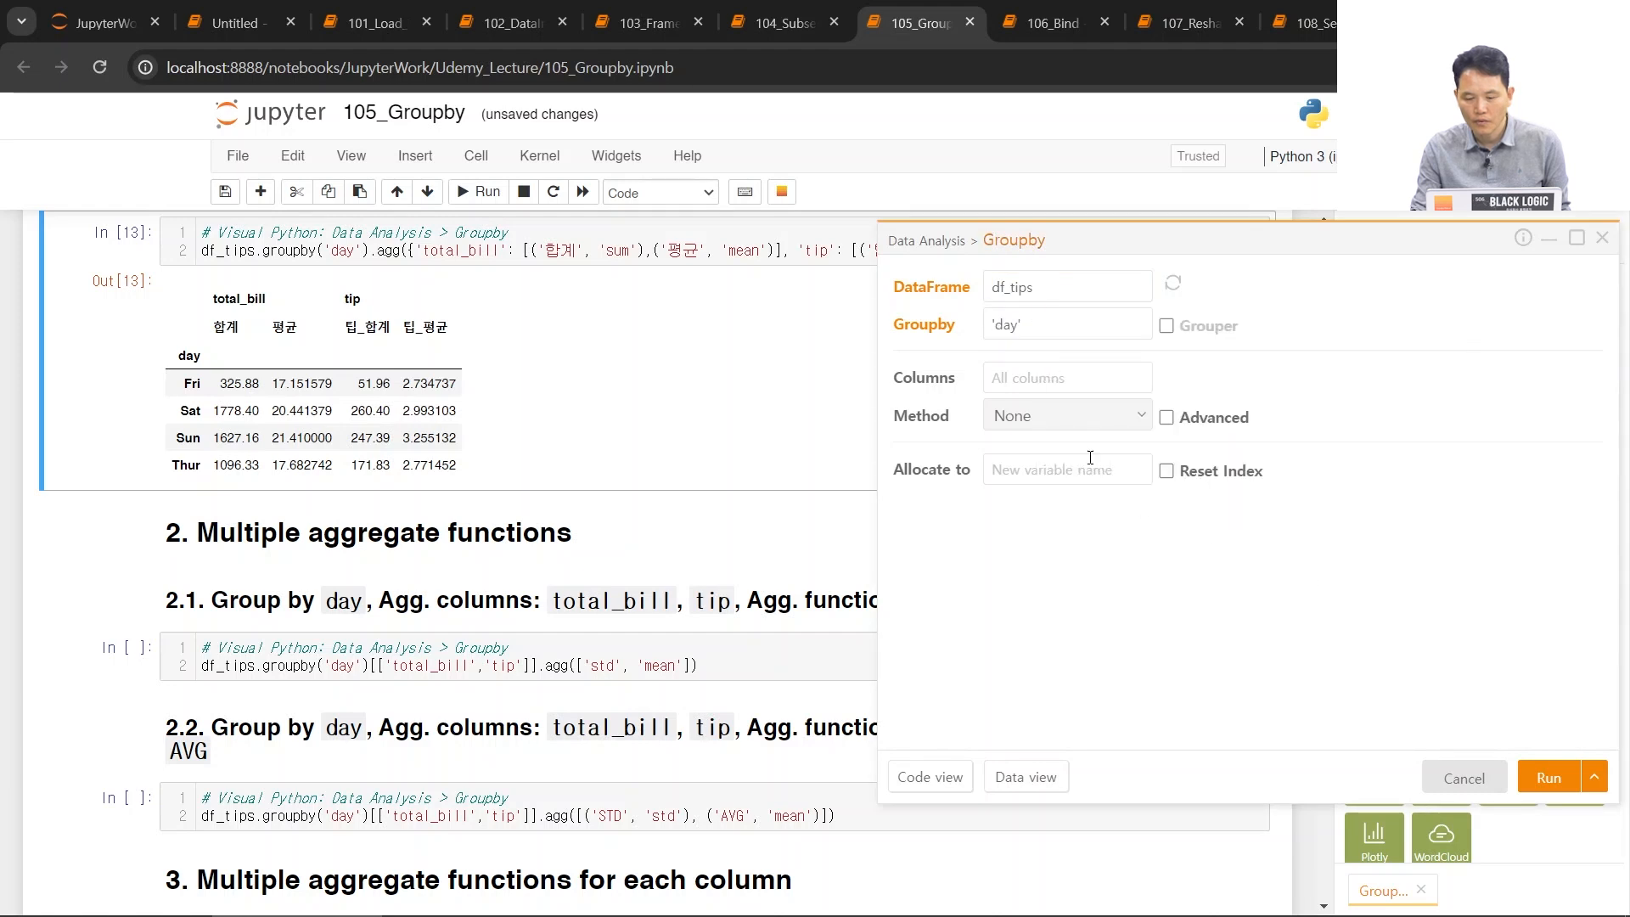
left_click(1048, 377)
left_click(1320, 596)
- Turn on advanced aggregation in the new Groupby with total_bill and tip as the aggregated columns
left_click(1167, 417)
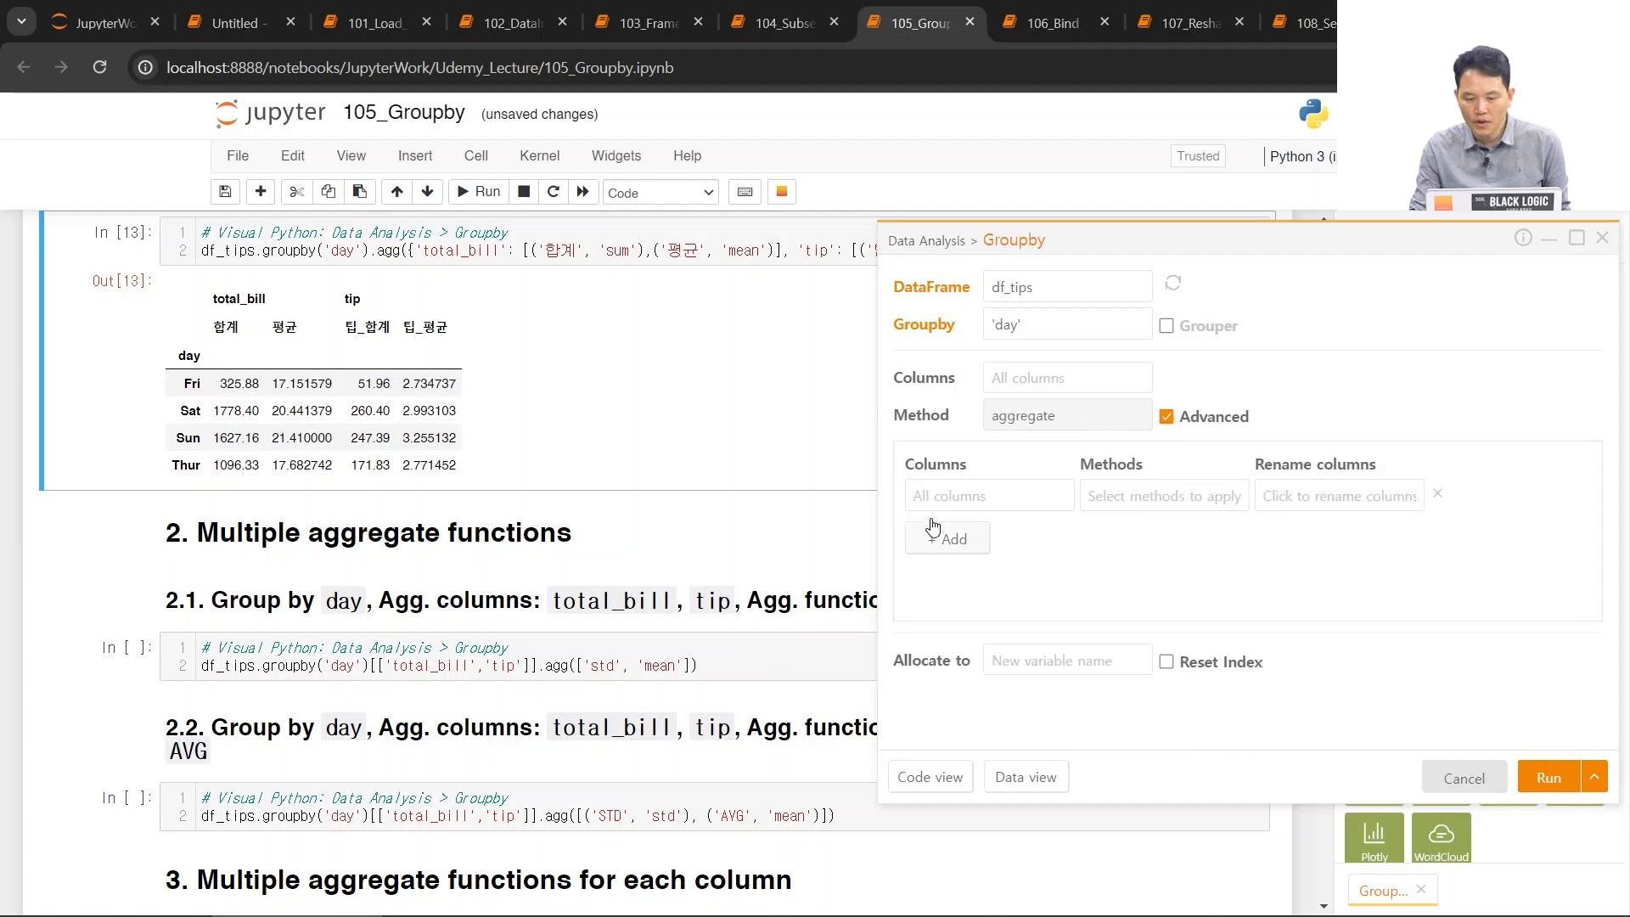
left_click(987, 496)
left_click_drag(1138, 417, 1350, 409)
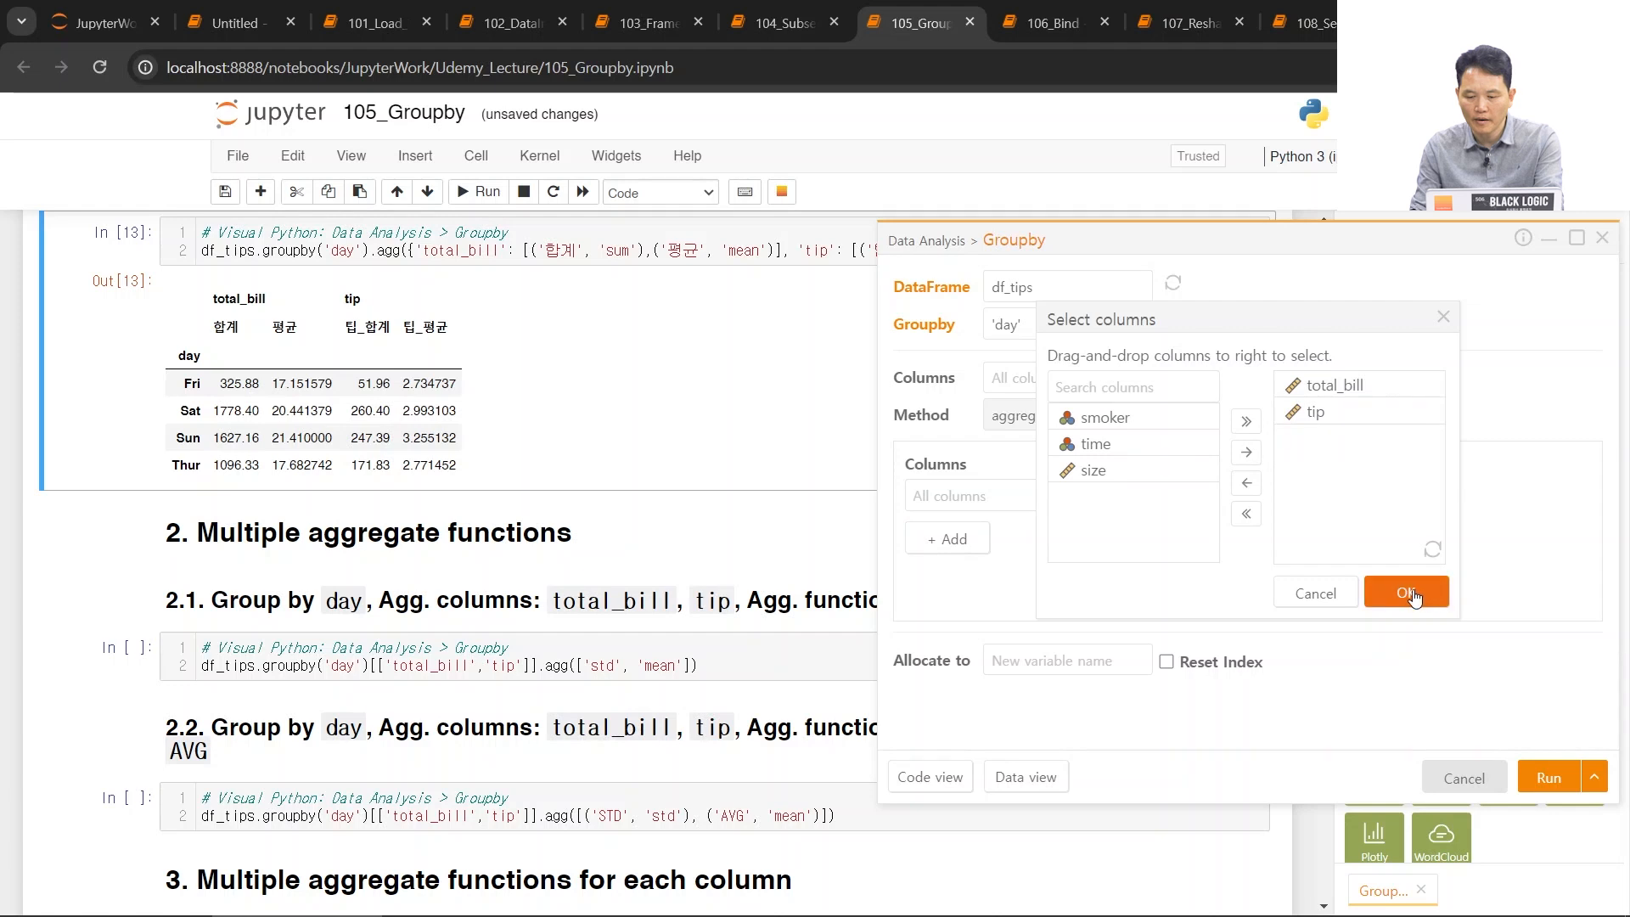
left_click(1407, 592)
- View the user option for entering a custom aggregation method, and discard the new Groupby without running it
left_click(1144, 502)
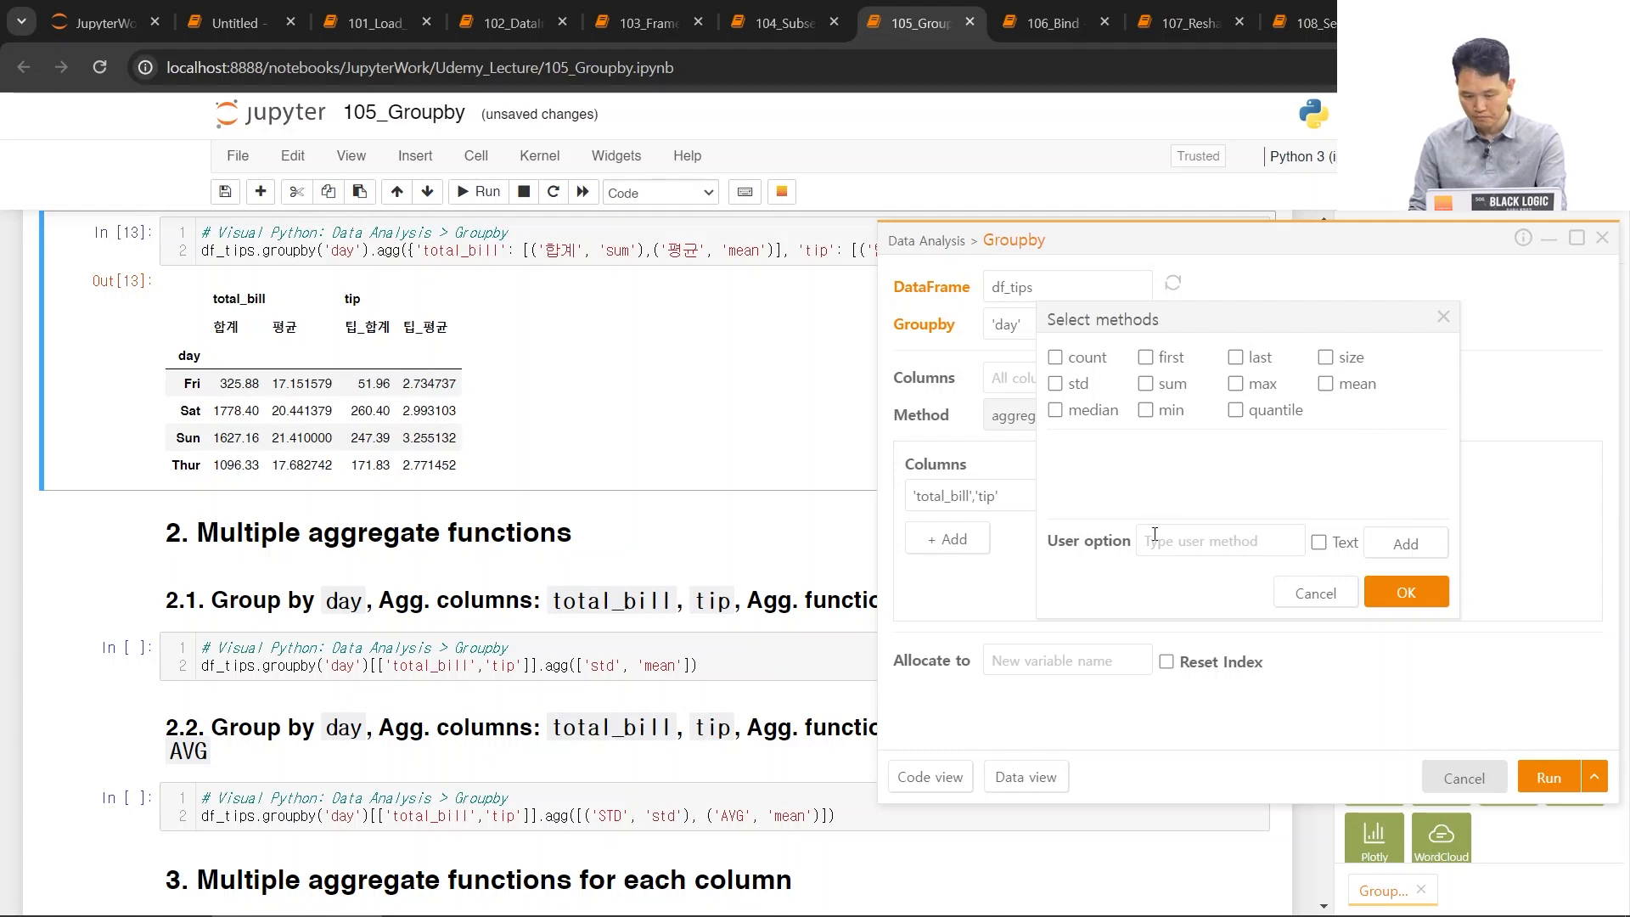
left_click(1242, 541)
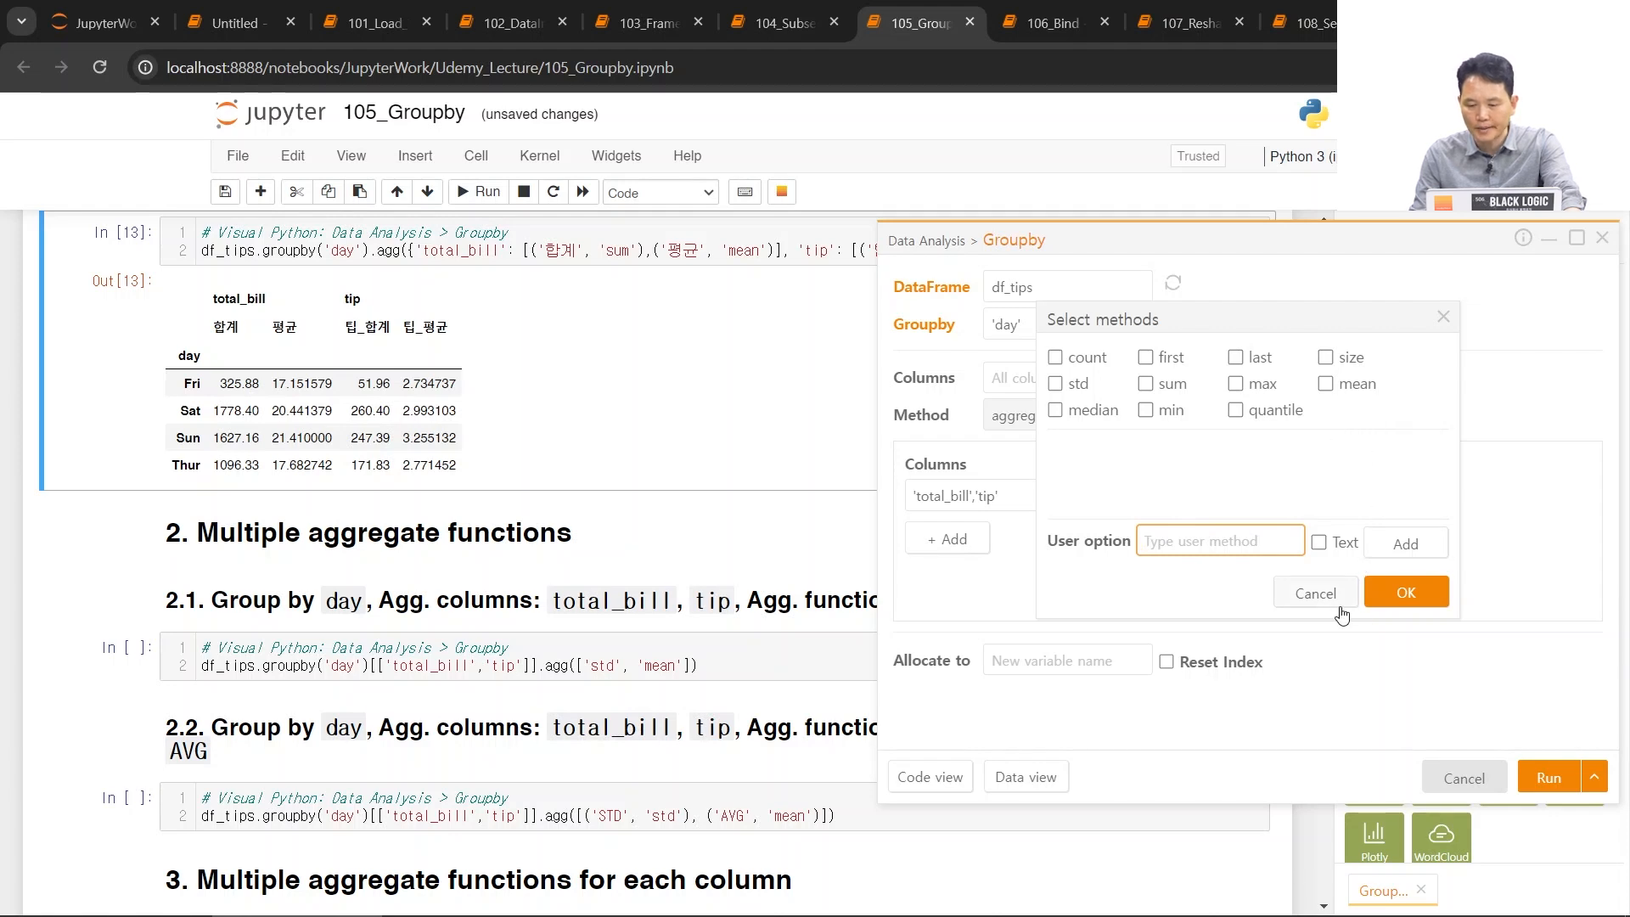
left_click(1315, 594)
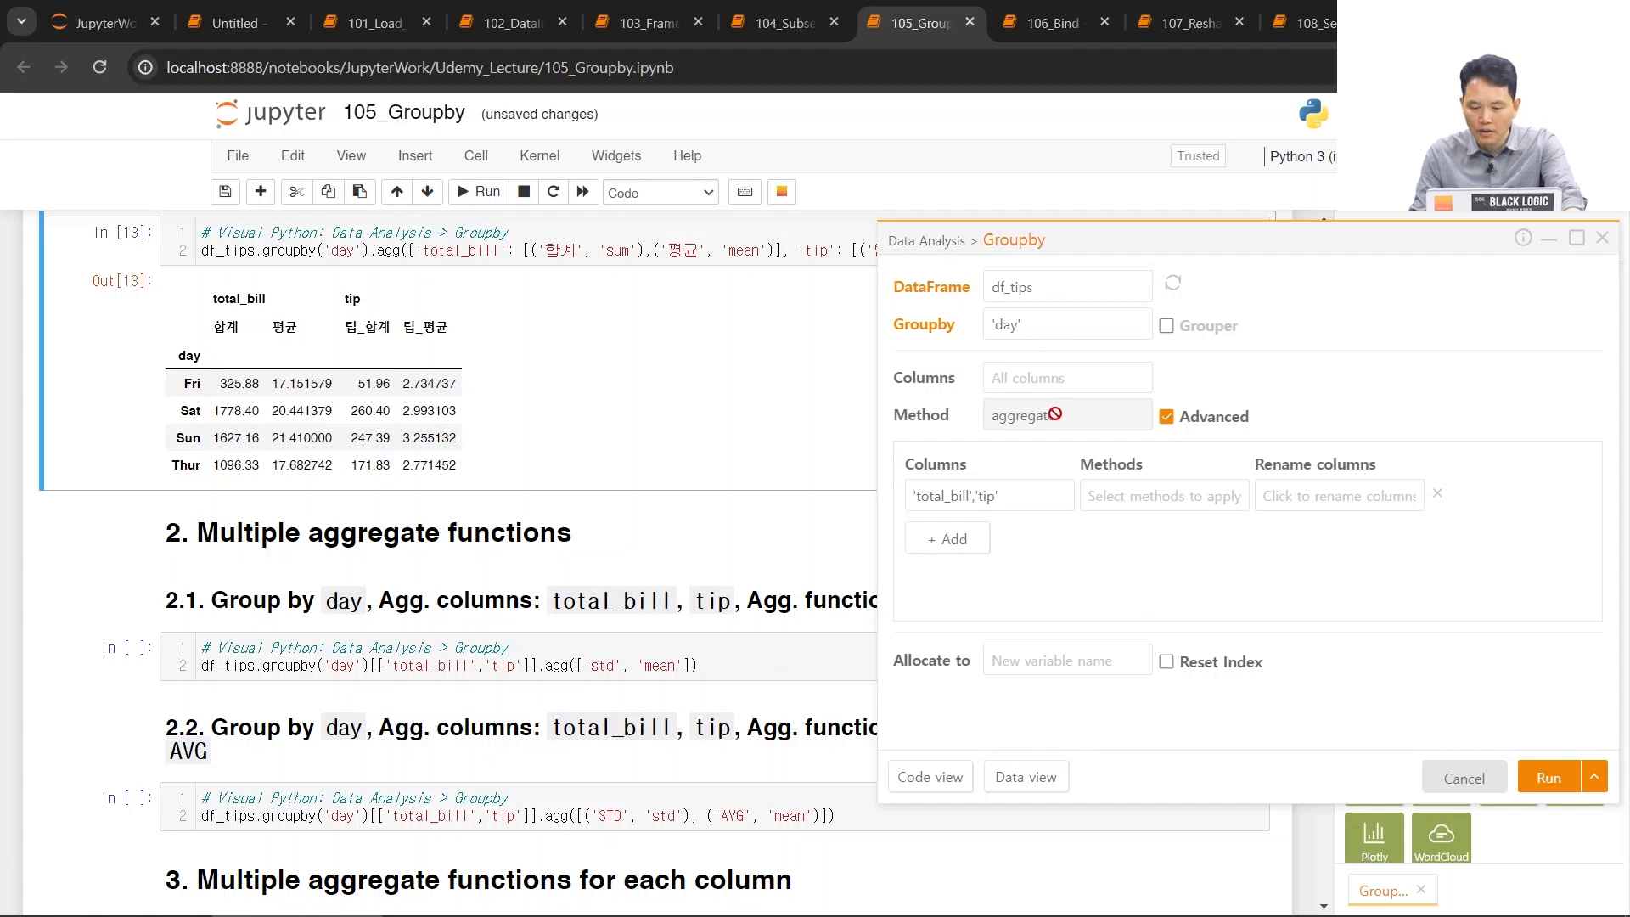
left_click(1465, 778)
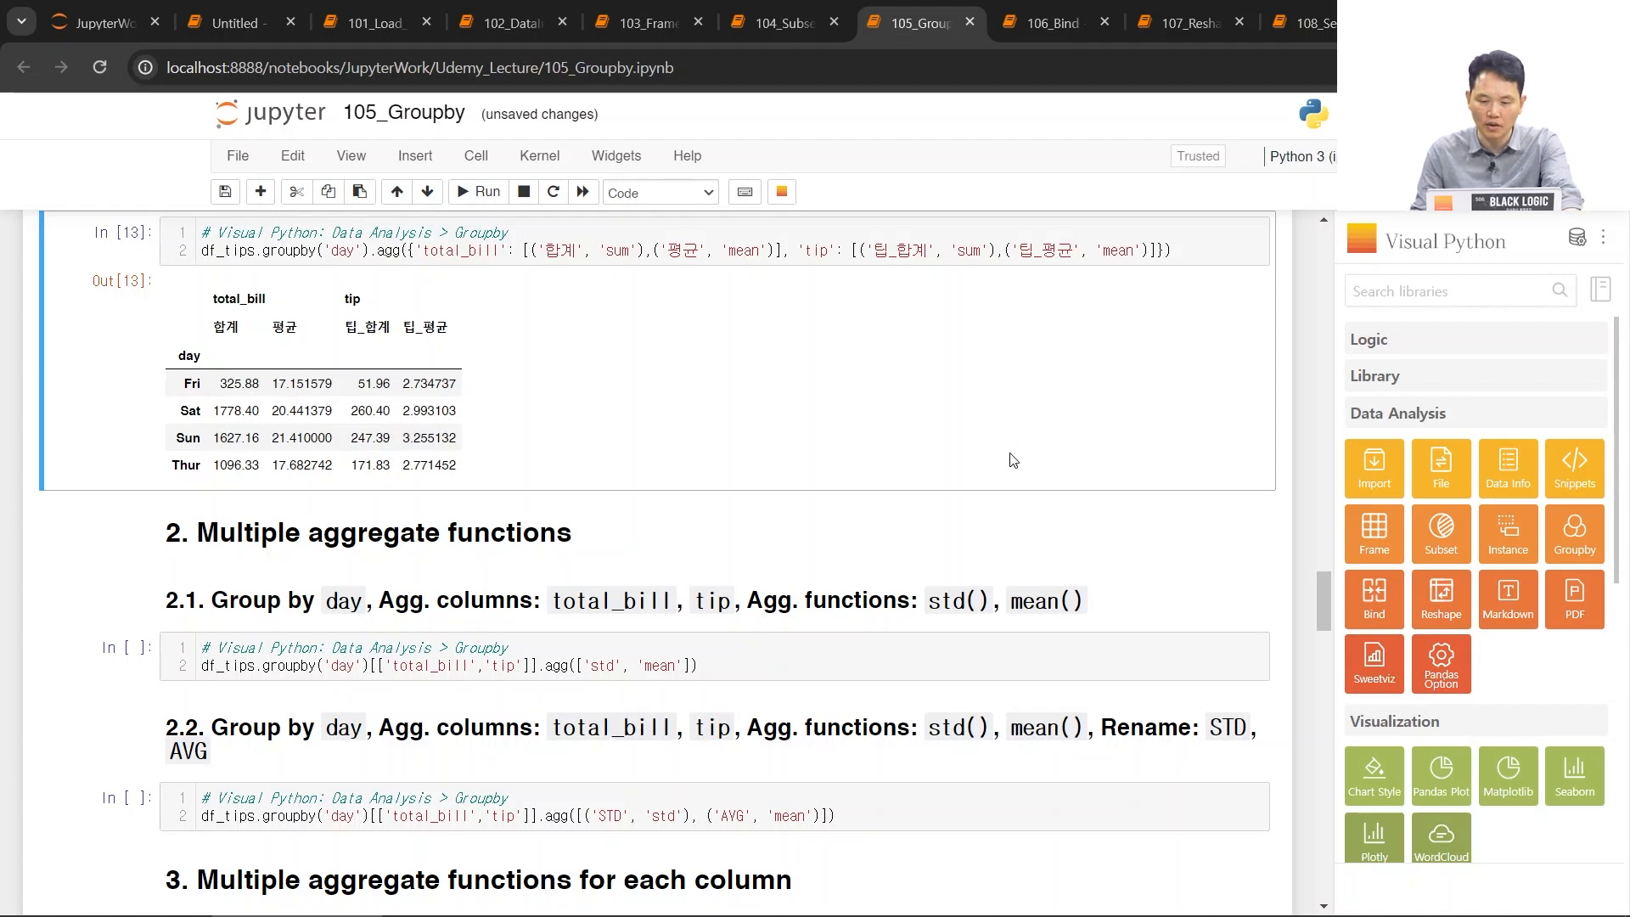
- Review the prepared multiple-aggregation examples in sections 2 and 3, highlighting the section 3.3 code with renamed aggregates
scroll(1011, 459, "down", 3)
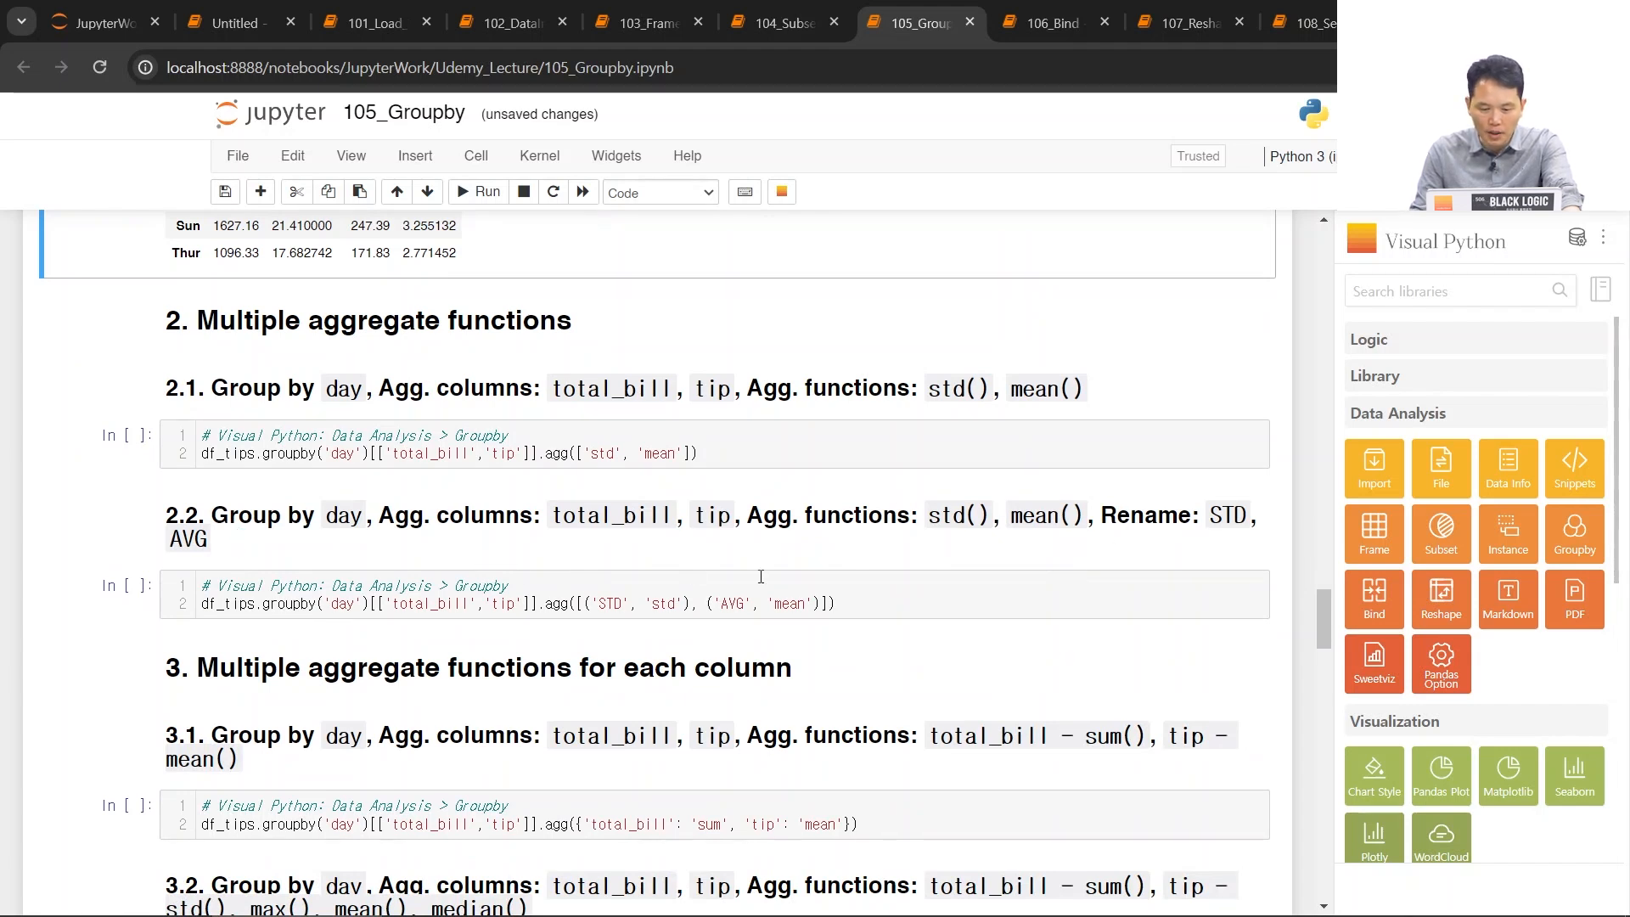
scroll(880, 617, "down", 3)
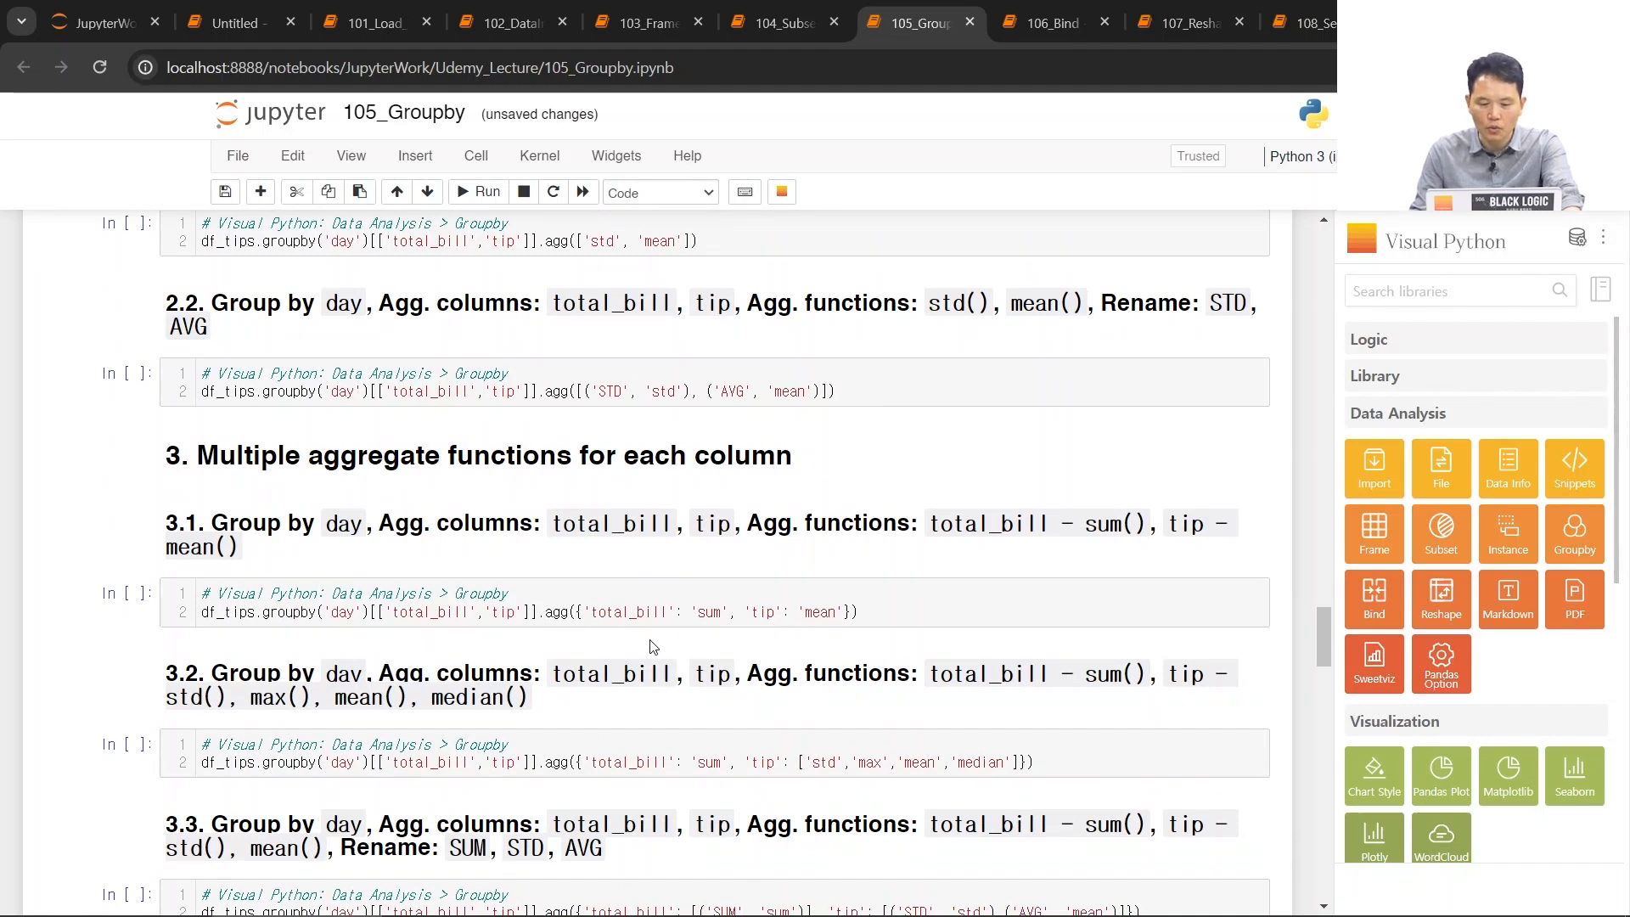
scroll(645, 641, "down", 4)
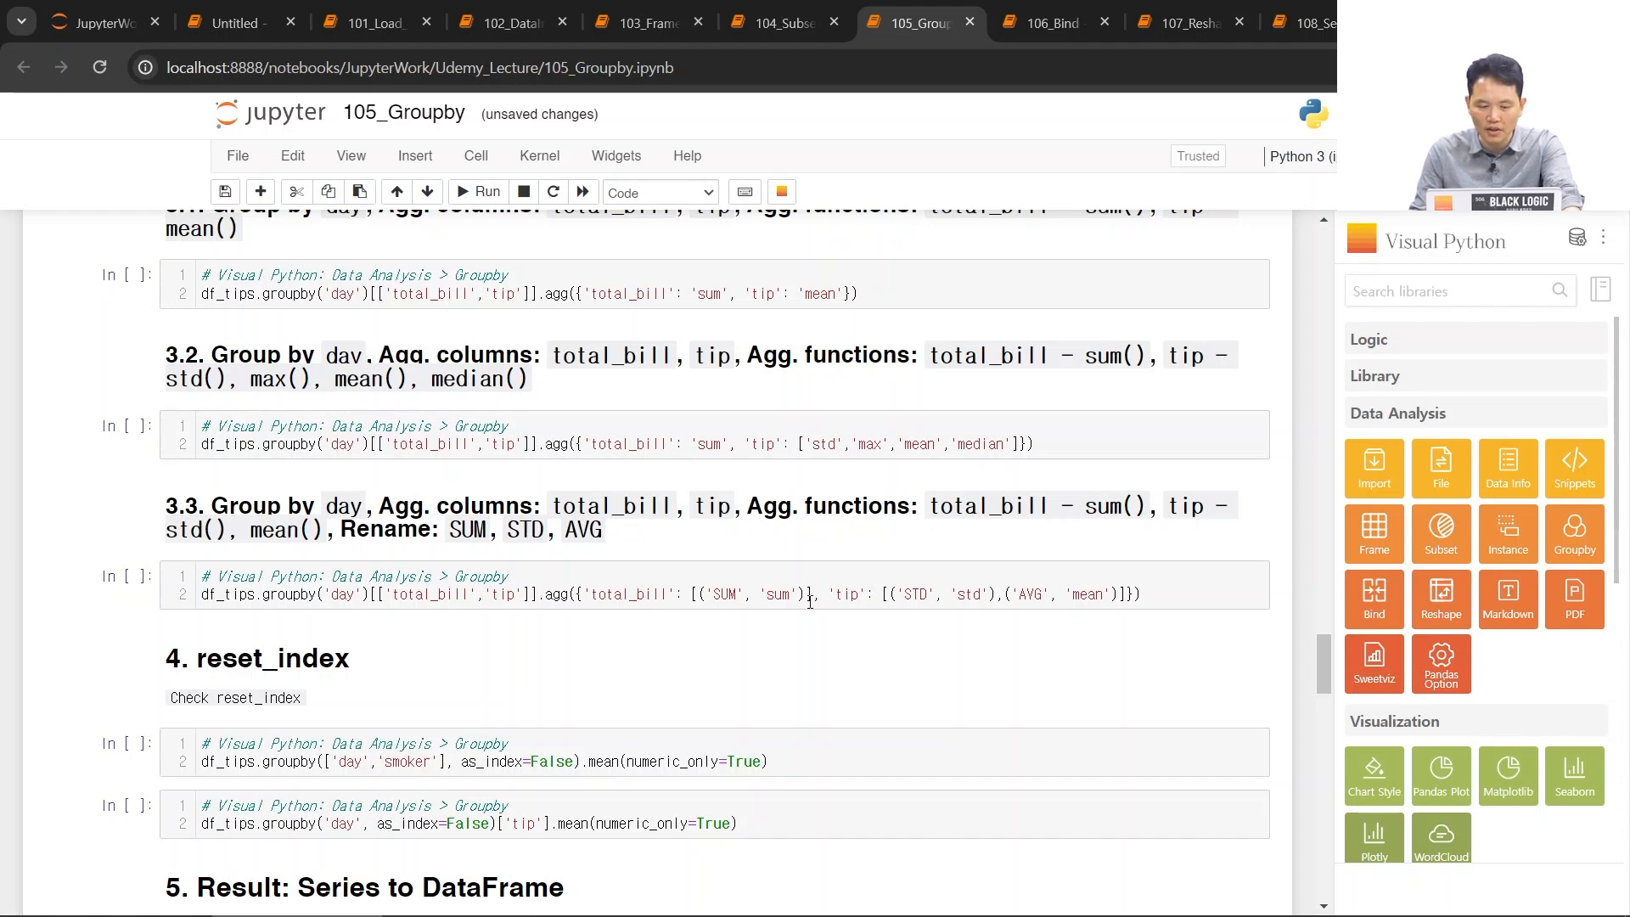
left_click_drag(1128, 594, 185, 599)
left_click(707, 578)
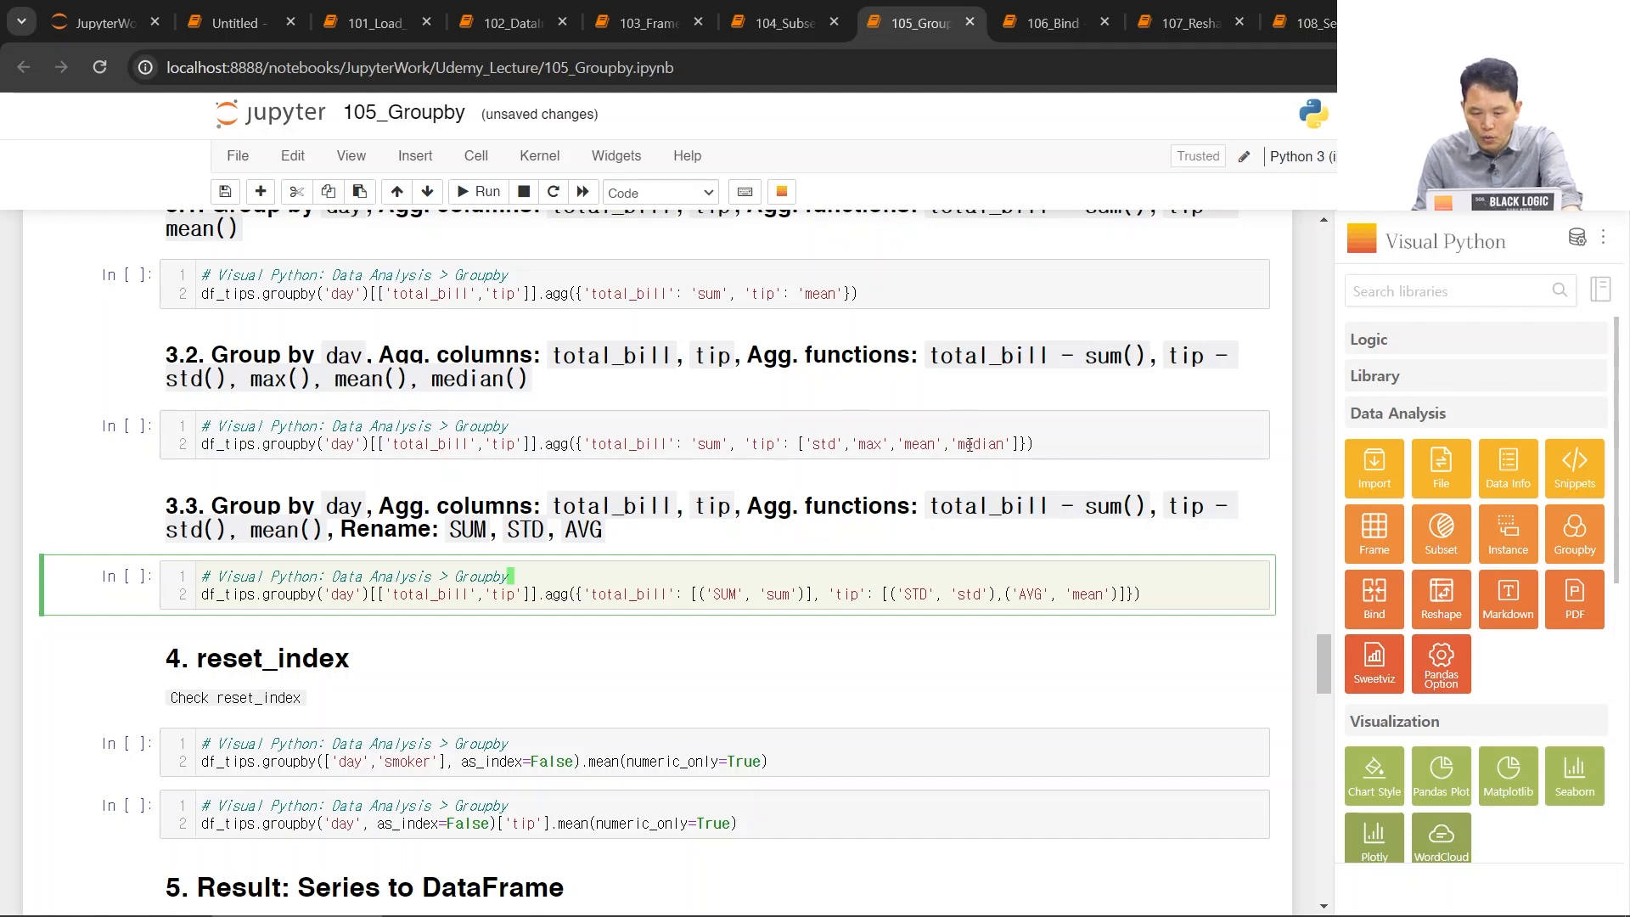
- Replace the tip column's 'mean' function with 'sum' in the section 3.2 Groupby code
double_click(907, 445)
key("shift+Right")
left_click(1119, 438)
key("Down")
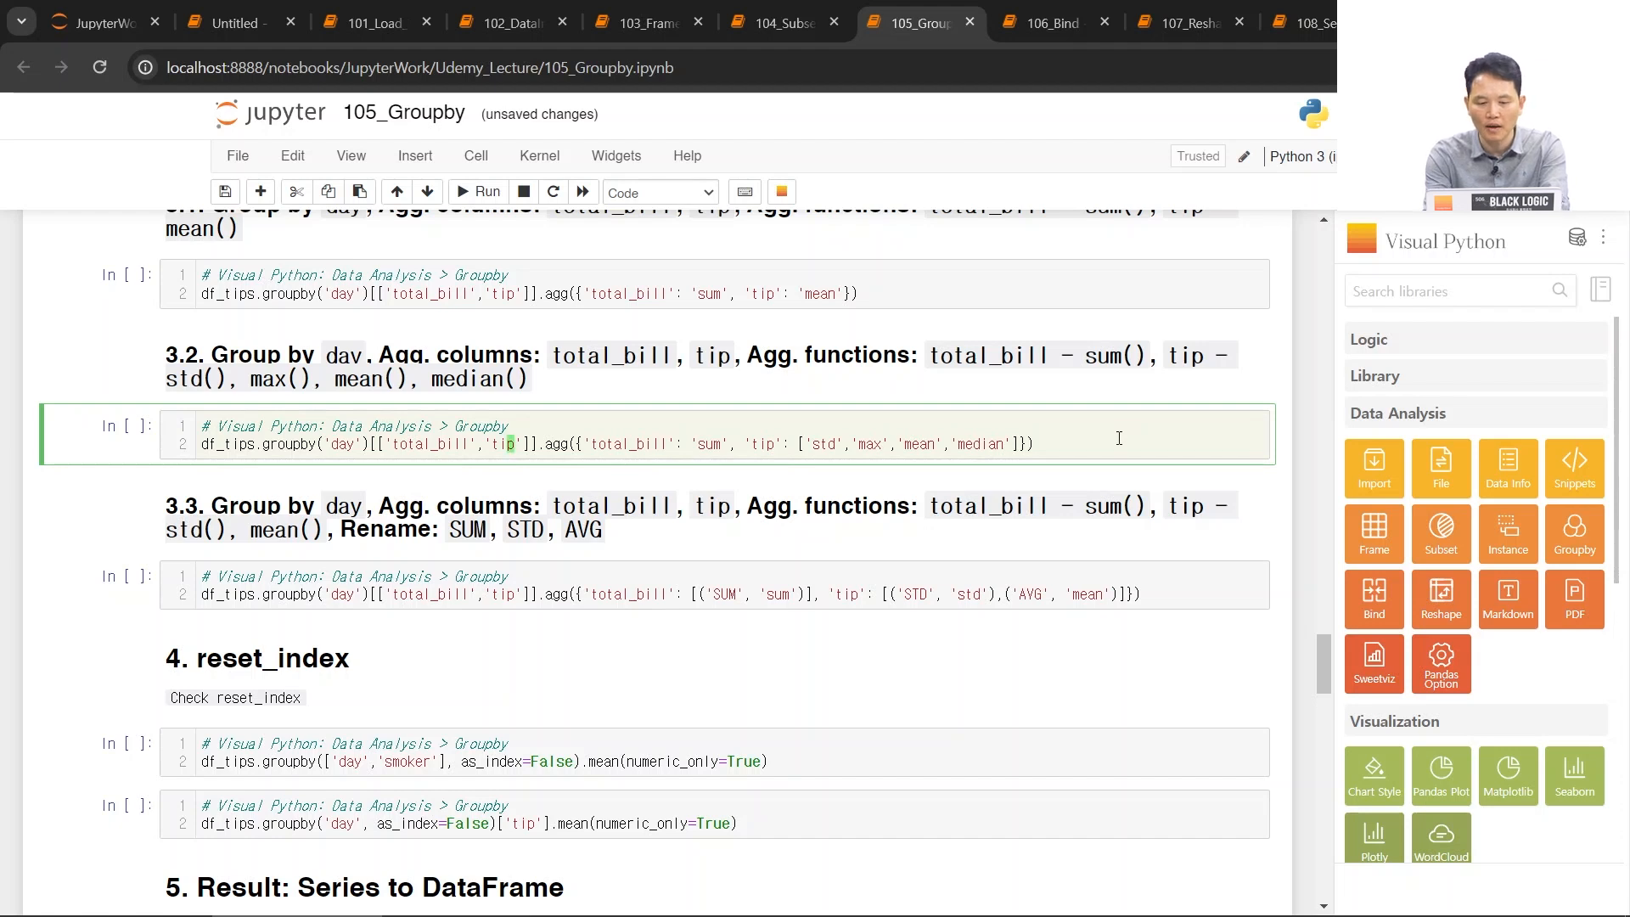
key("Right")
key("Right")
key("Right")
key("Right")
key("Right")
key("Right")
key("Right")
key("Right")
key("Right")
key("Right")
key("Right")
key("Right")
key("Right")
key("Right")
key("Right")
key("Right")
key("Right")
key("Right")
key("Right")
key("Right")
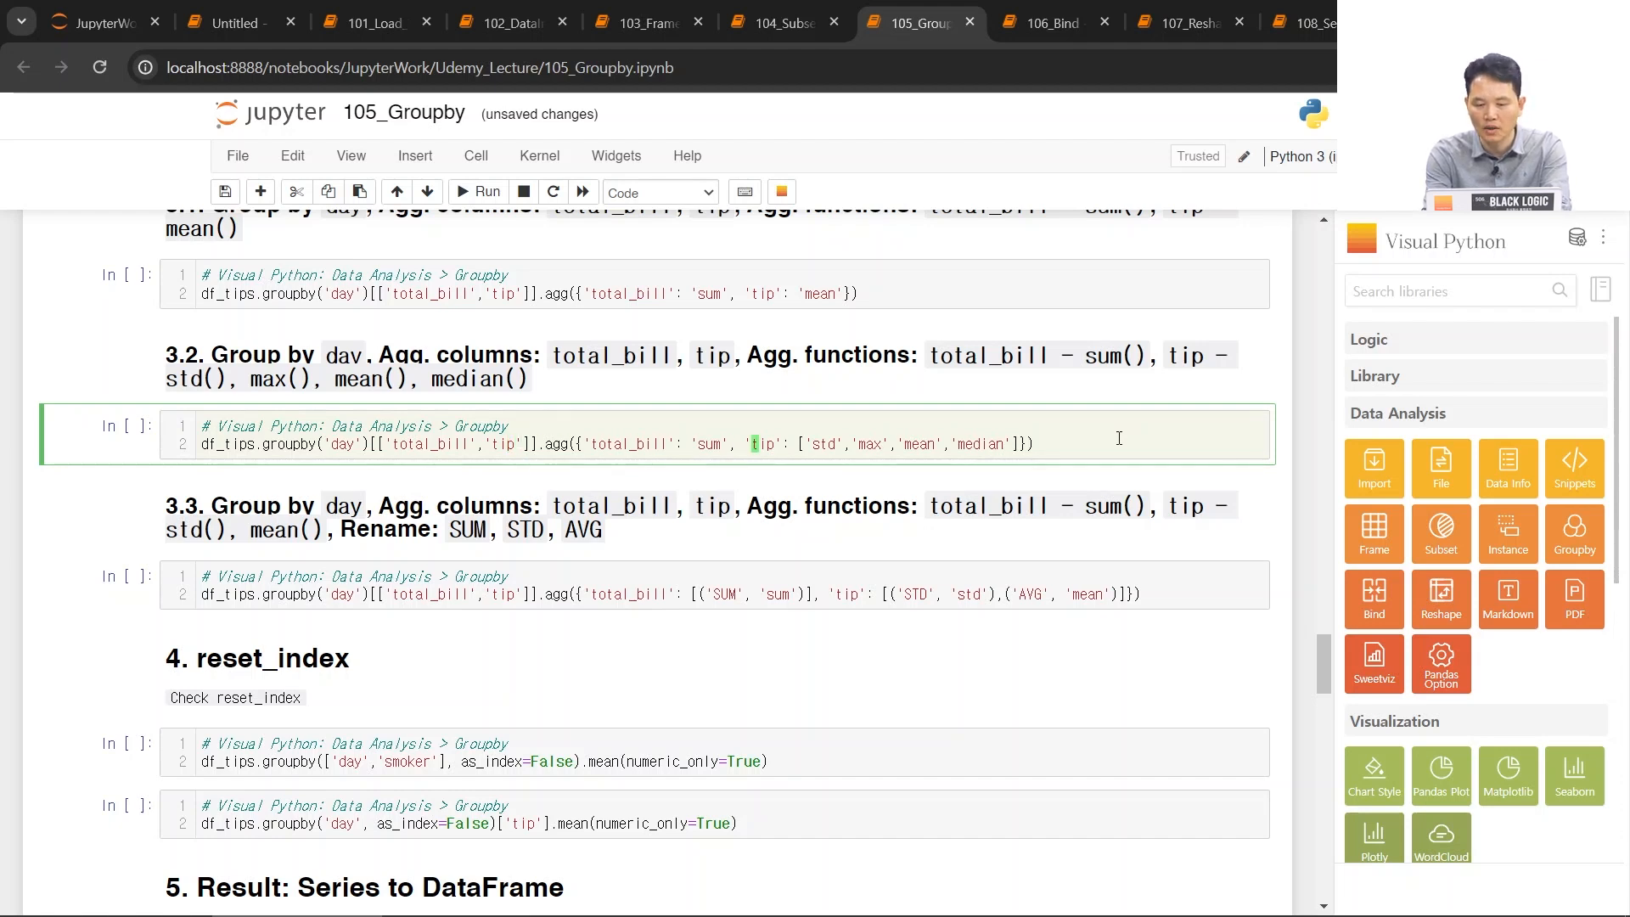
key("Right")
key("Right")
key("Right")
key("Right")
key("Right")
key("Right")
key("Right")
key("Right")
key("BackSpace")
key("BackSpace")
key("BackSpace")
key("BackSpace")
type("sum")
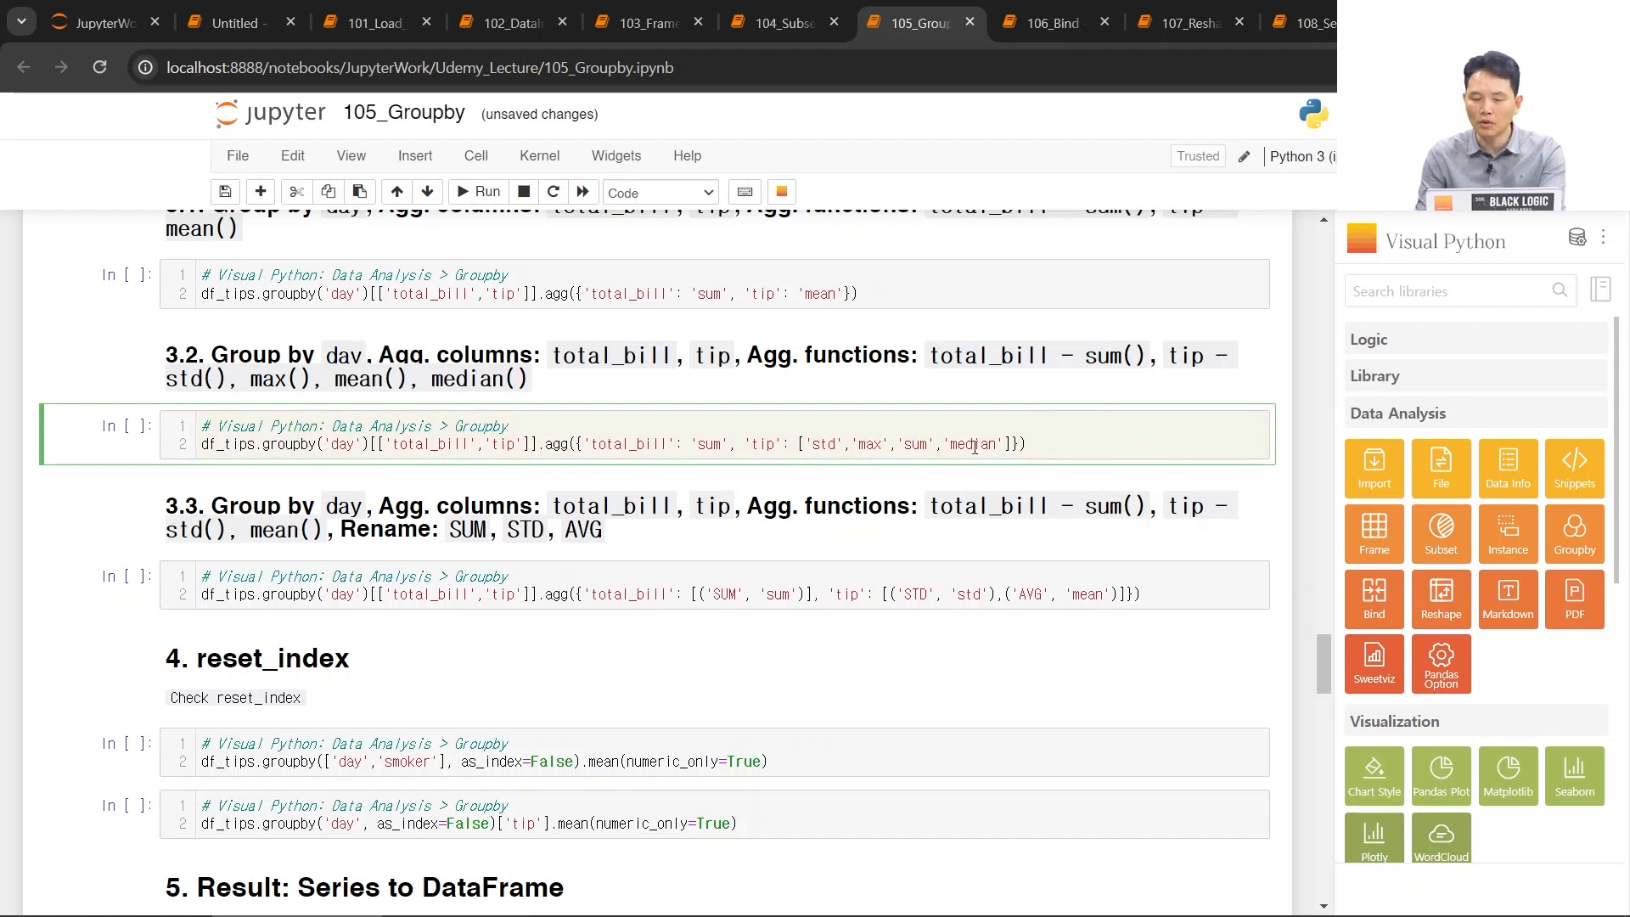
- Review the whole edited section 3.2 code and the reset_index and Series to DataFrame examples below it
left_click_drag(1028, 445, 183, 430)
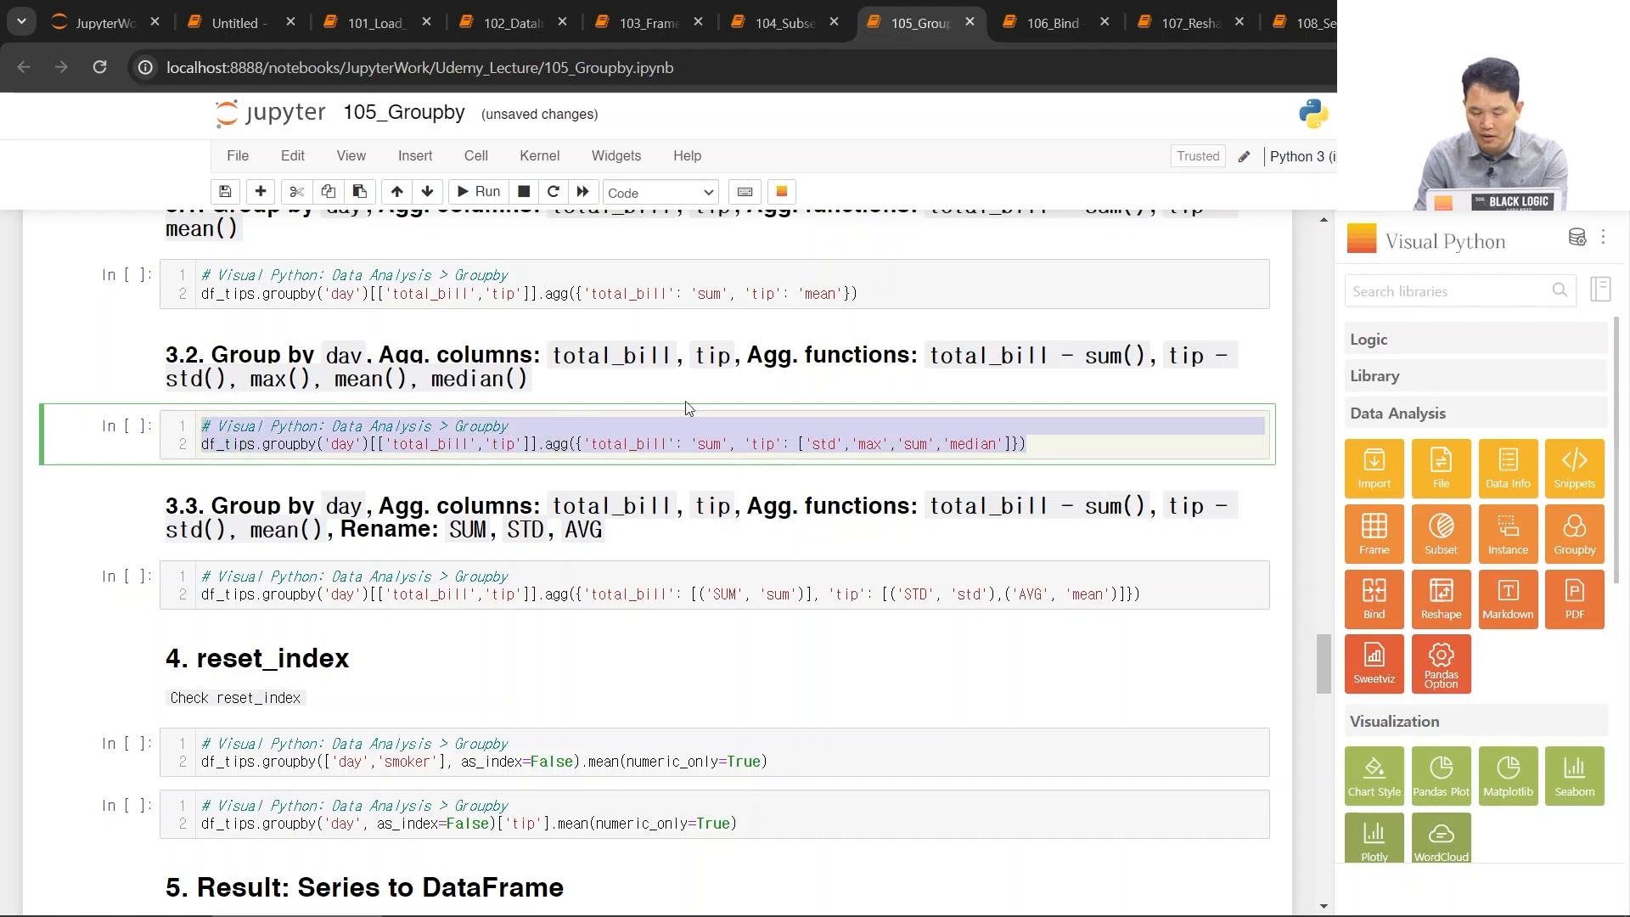
left_click(1083, 446)
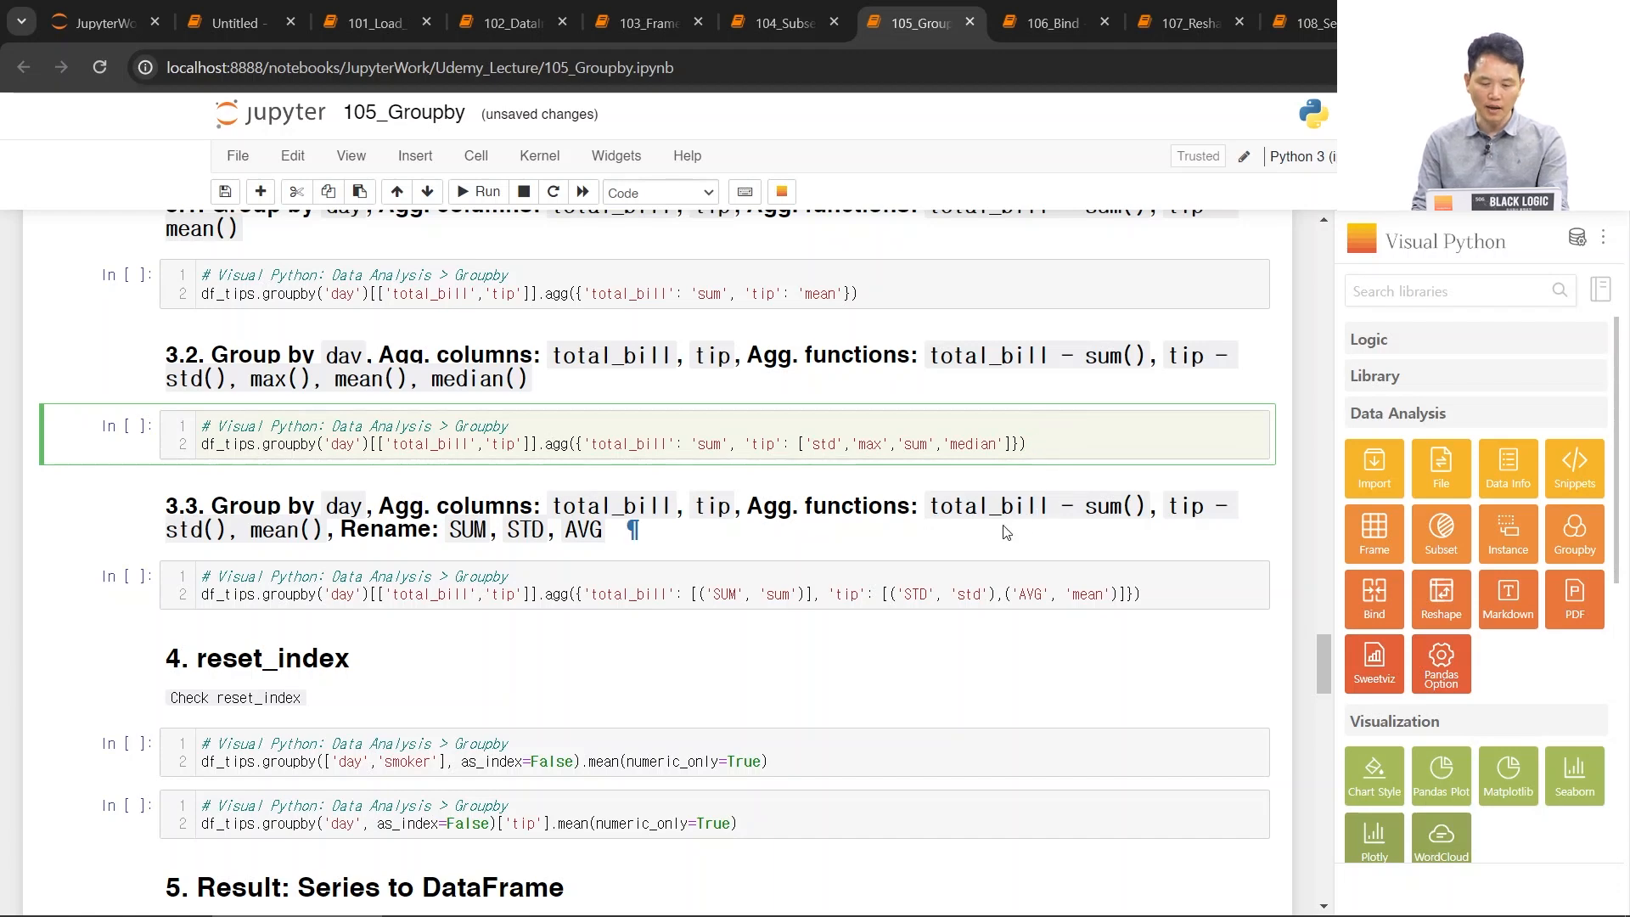
scroll(1066, 553, "down", 4)
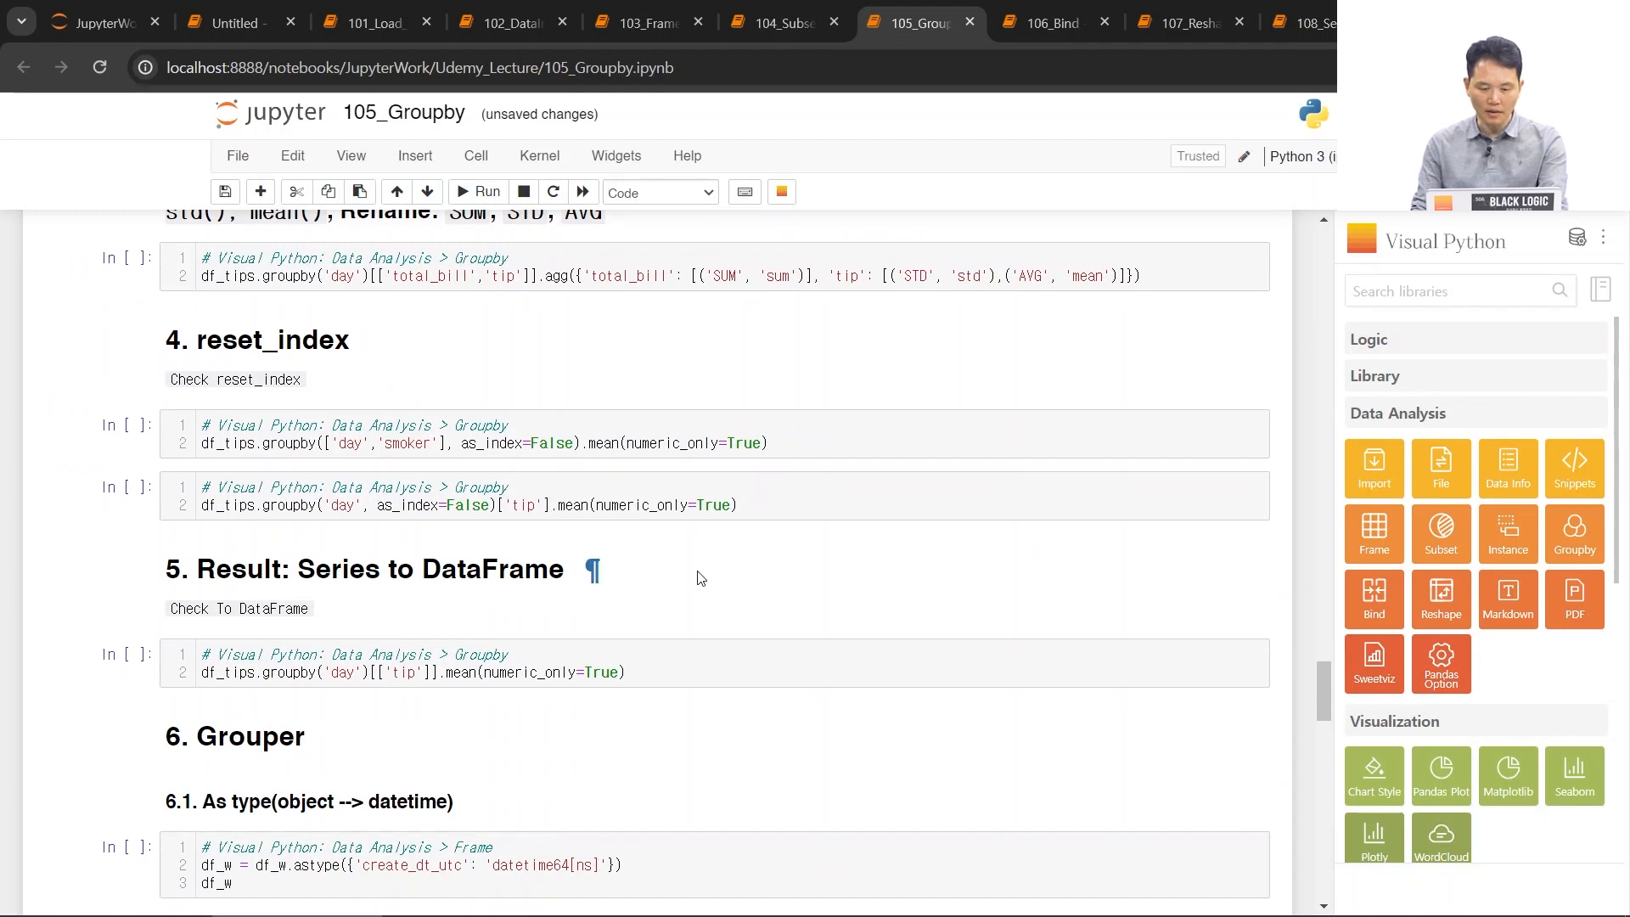
- Insert a cell above the As type code in section 6.1 and run df_w in it
scroll(951, 561, "down", 3)
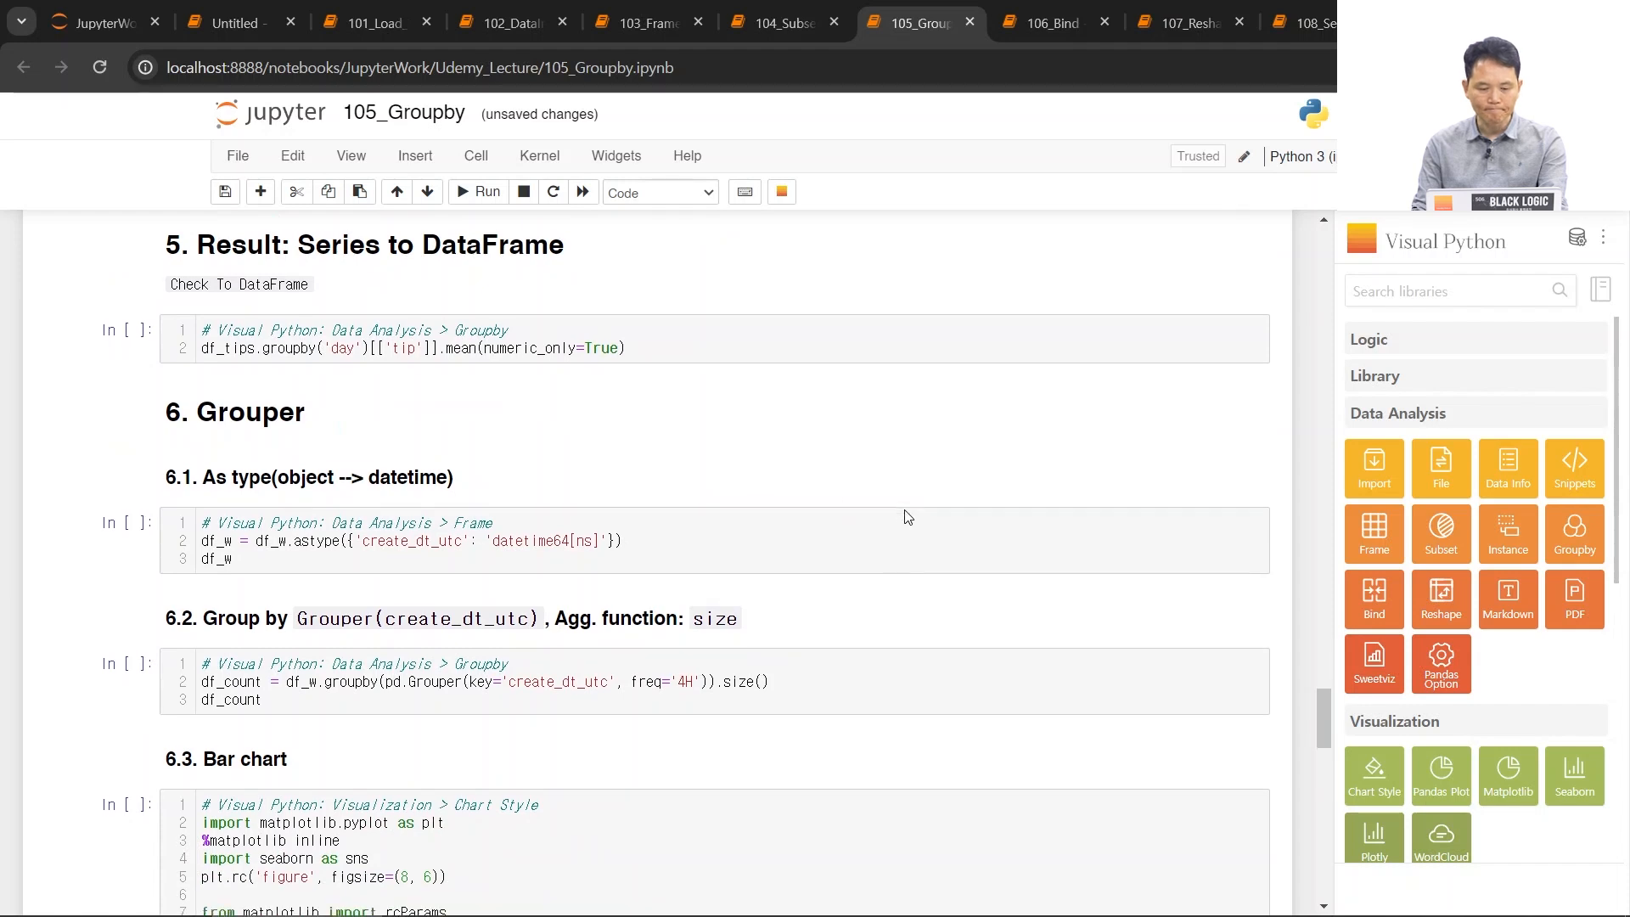
scroll(906, 517, "down", 2)
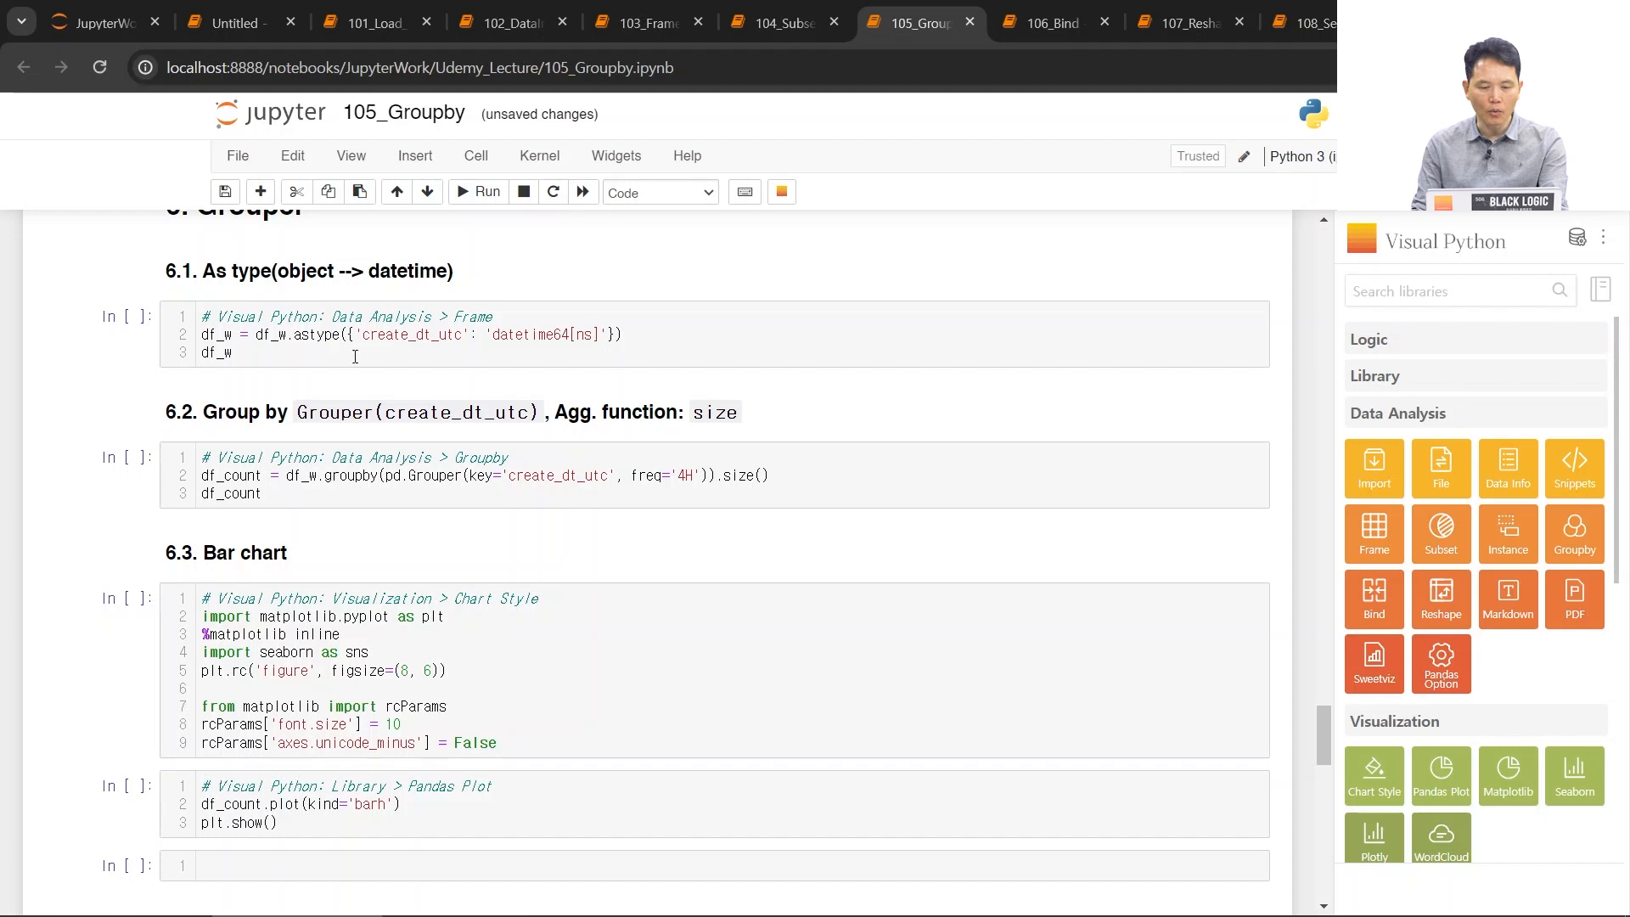
left_click(101, 335)
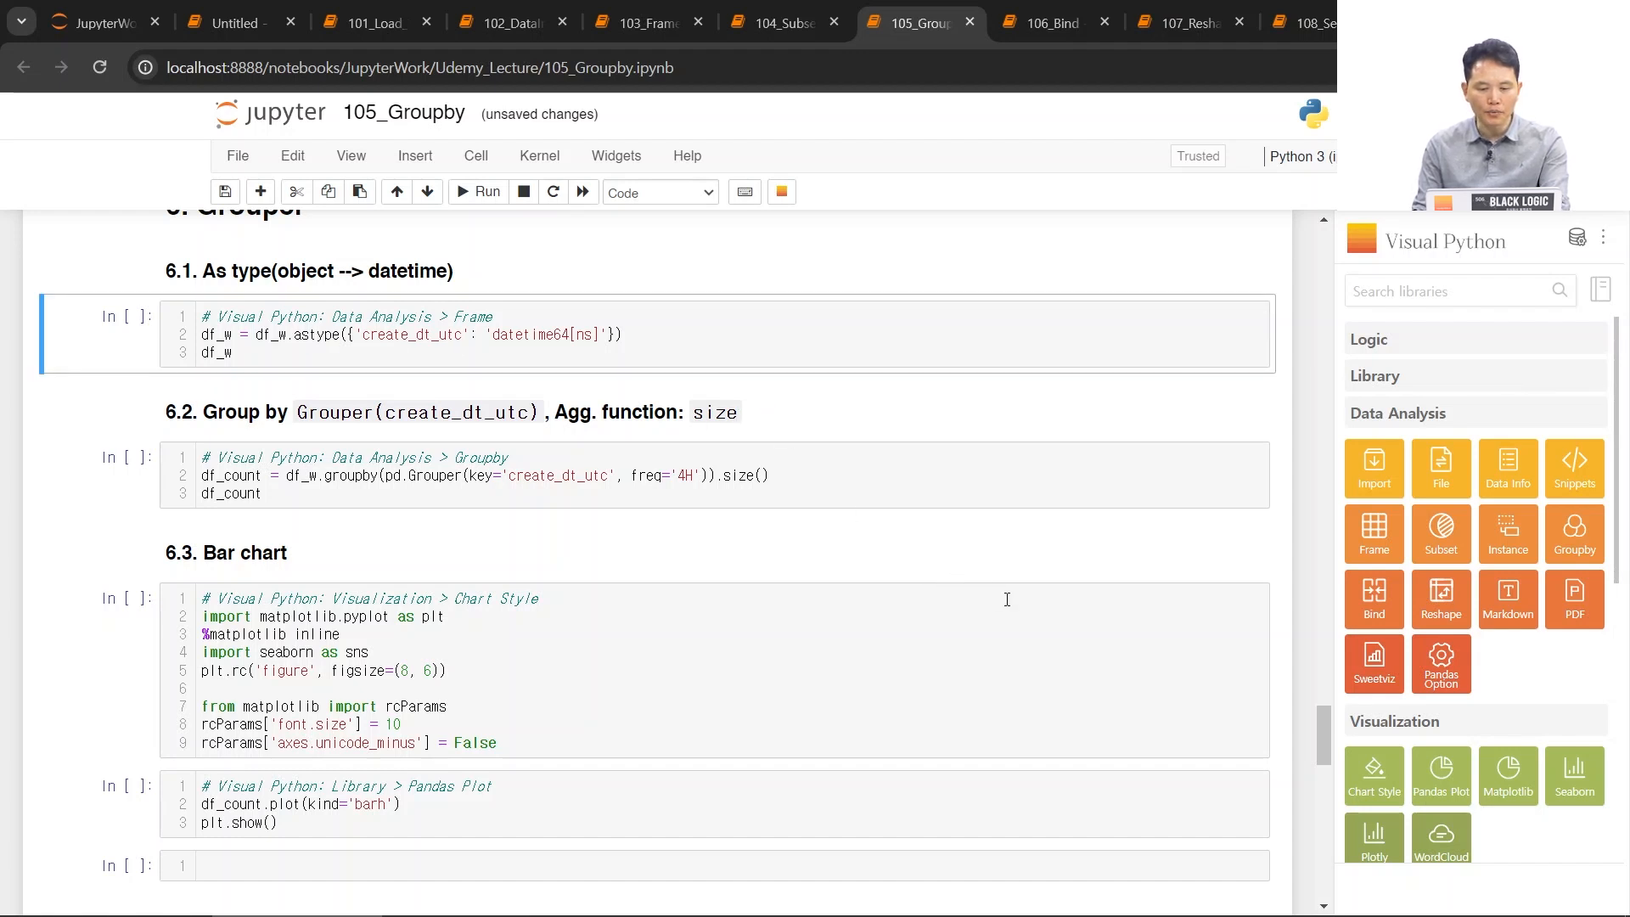
key("a")
key("Return")
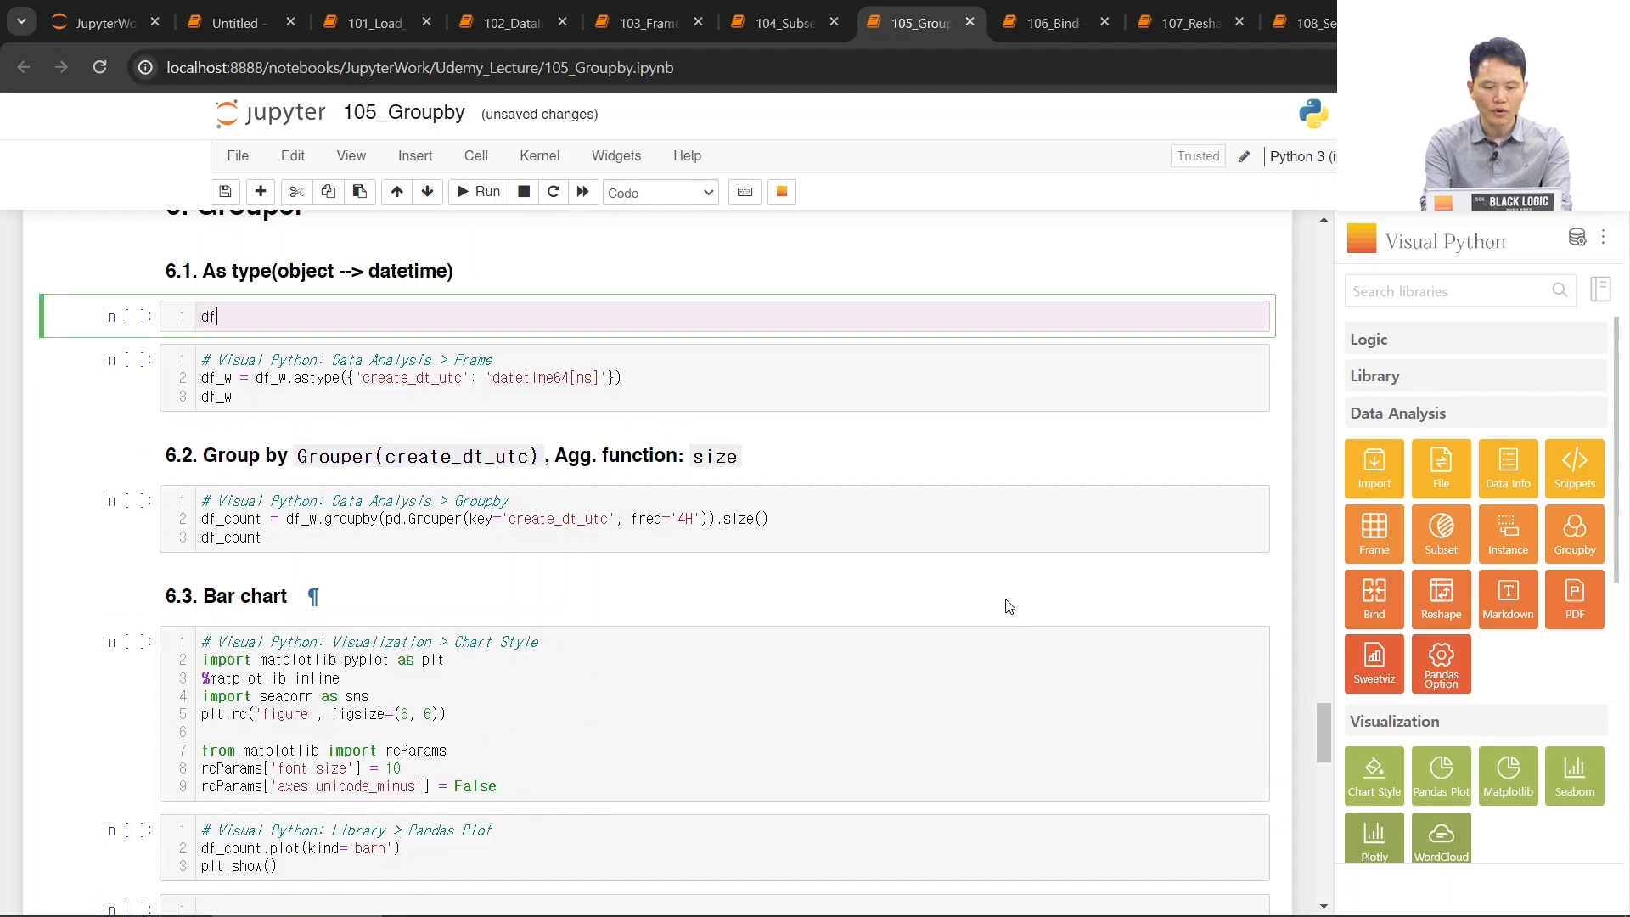
key("shift+Return")
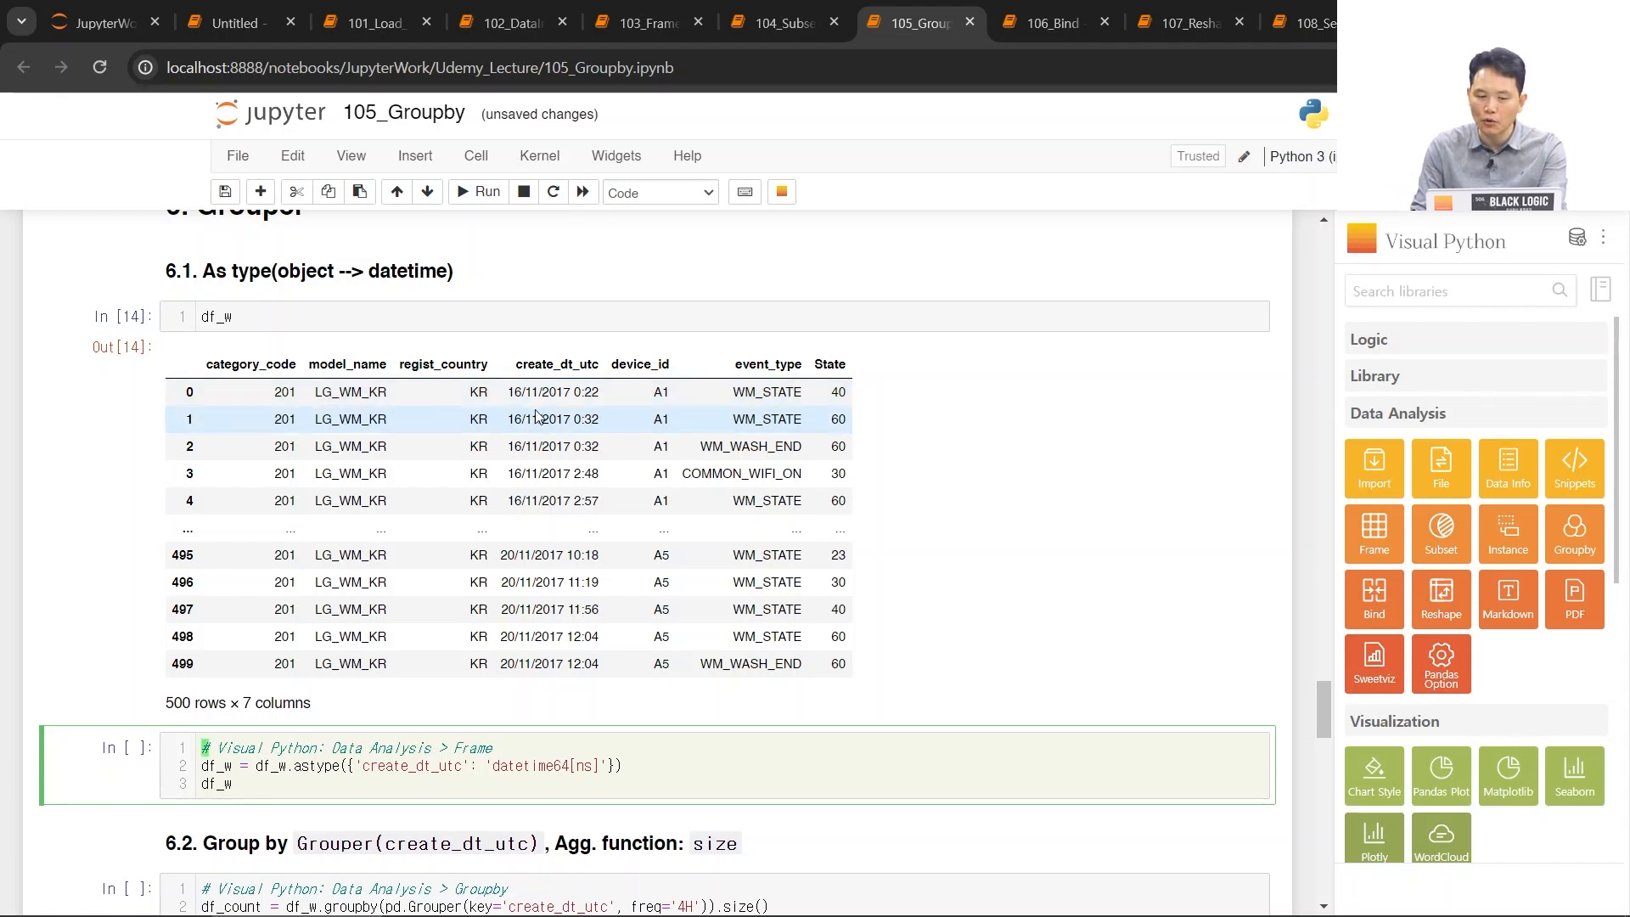
- Add an empty cell below the df_w output and start a Frame operation on df_w with Inplace enabled
left_click(367, 393)
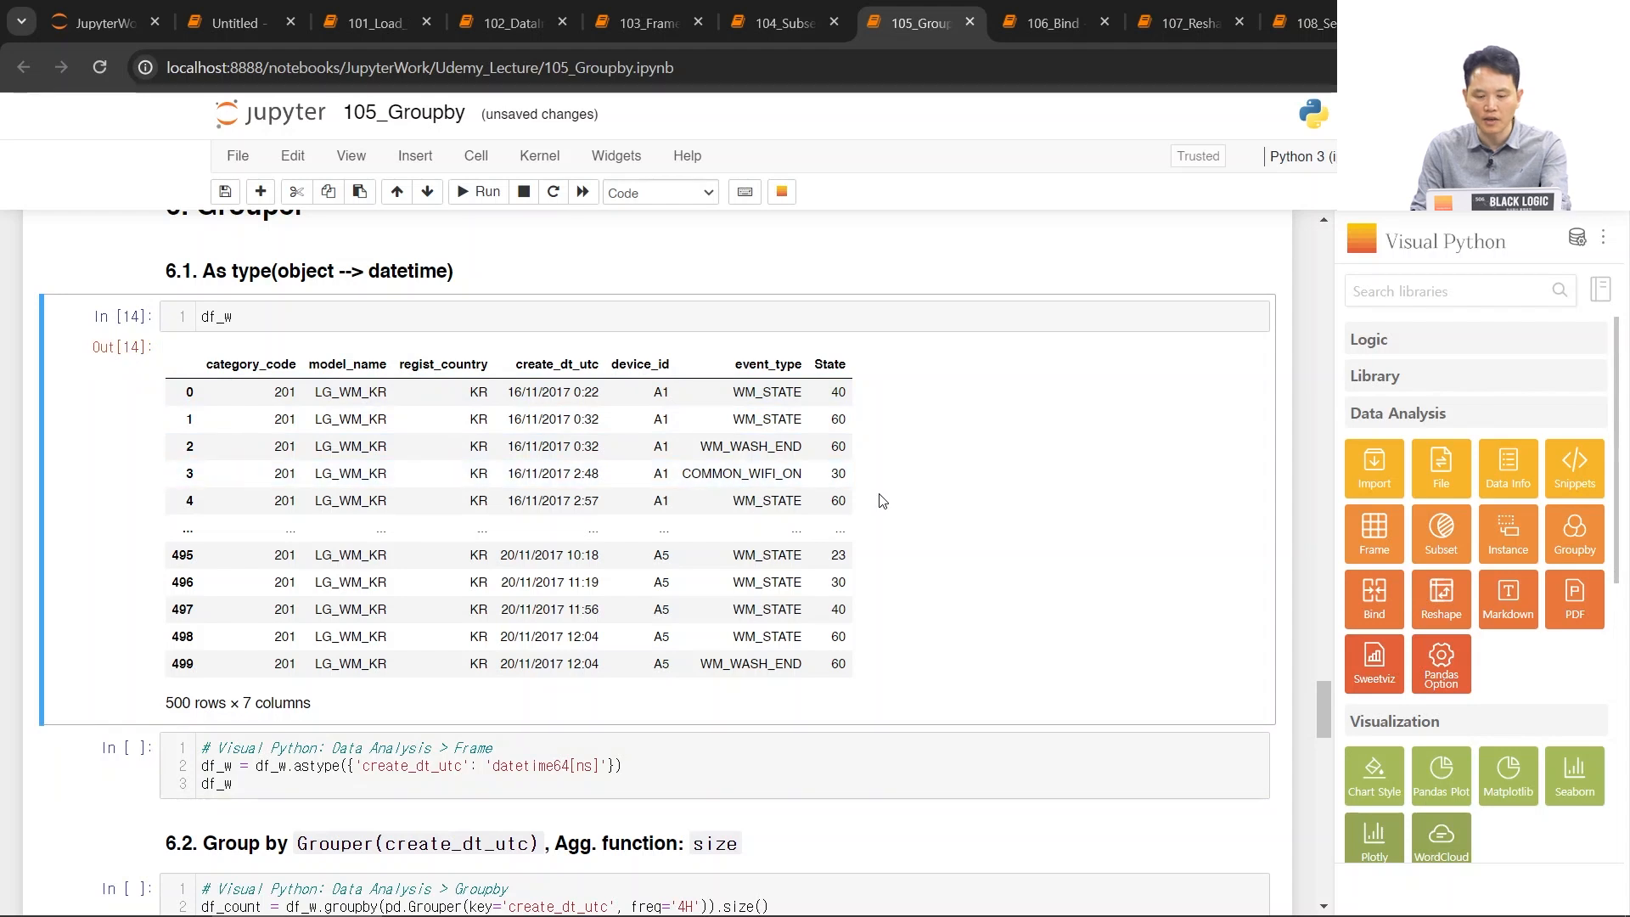
key("b")
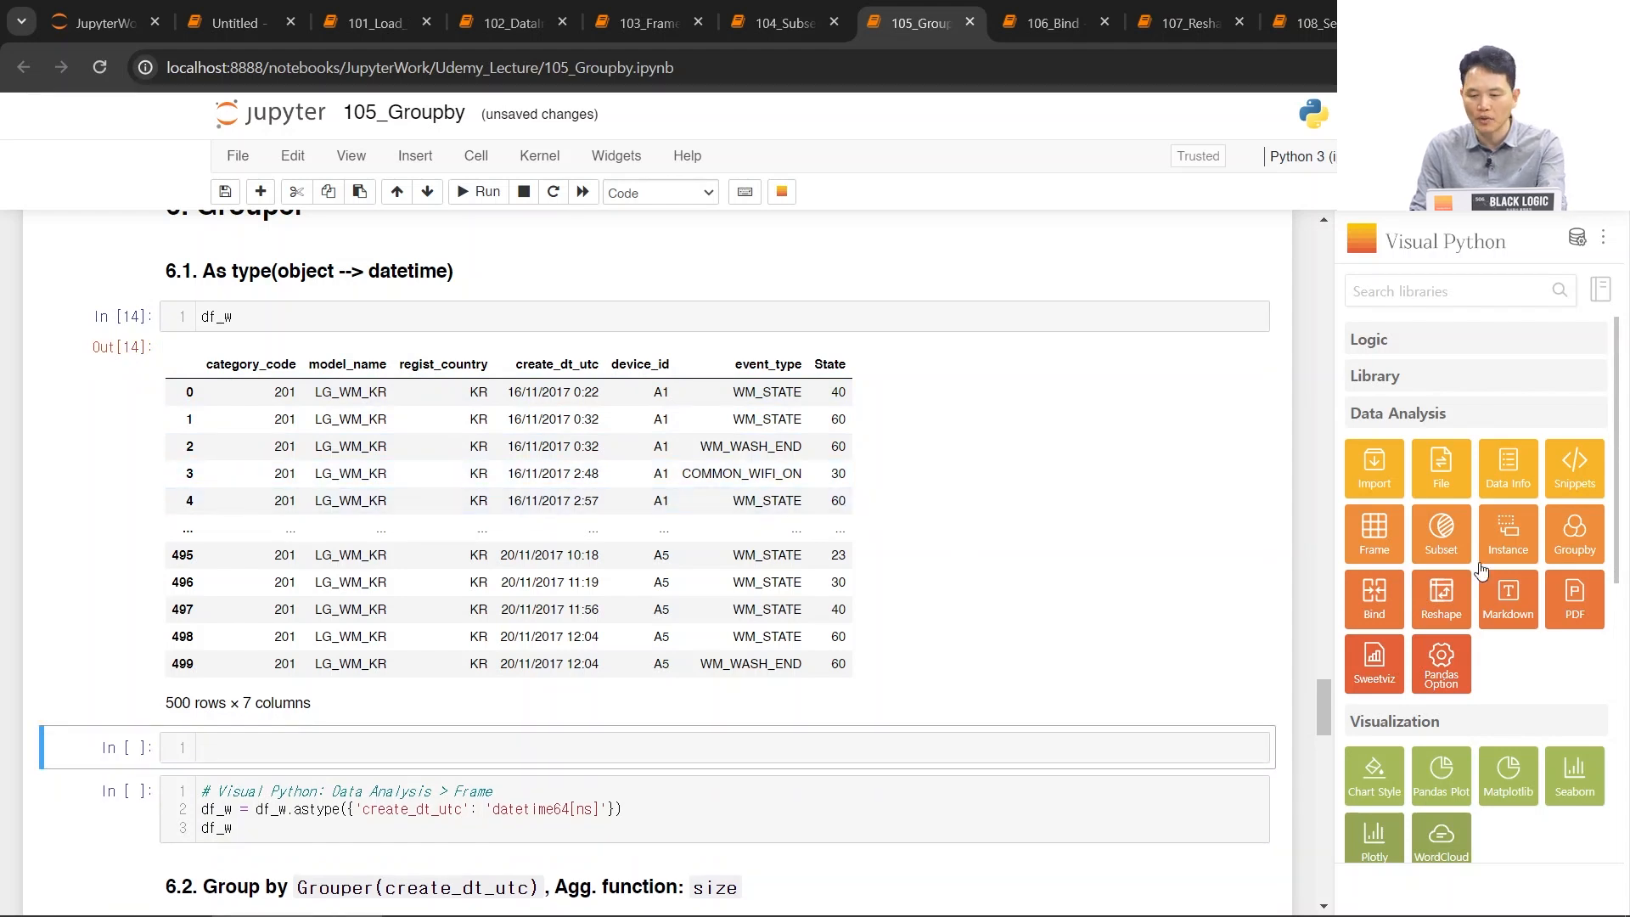
left_click(1377, 537)
left_click(651, 294)
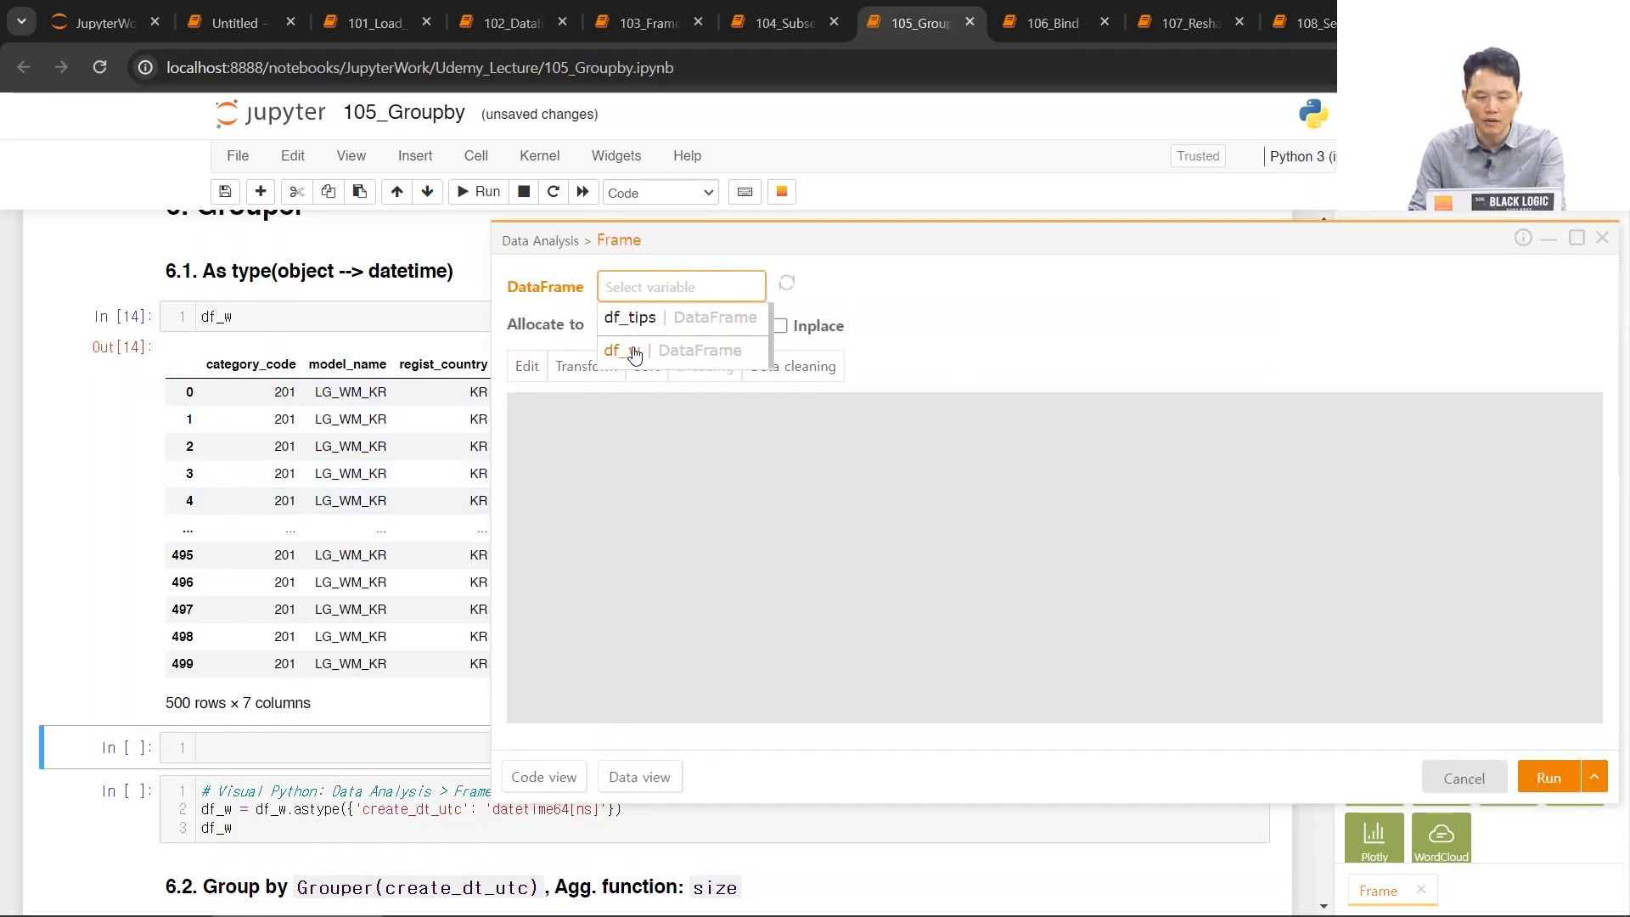
left_click(625, 350)
left_click(780, 326)
mouse_move(838, 381)
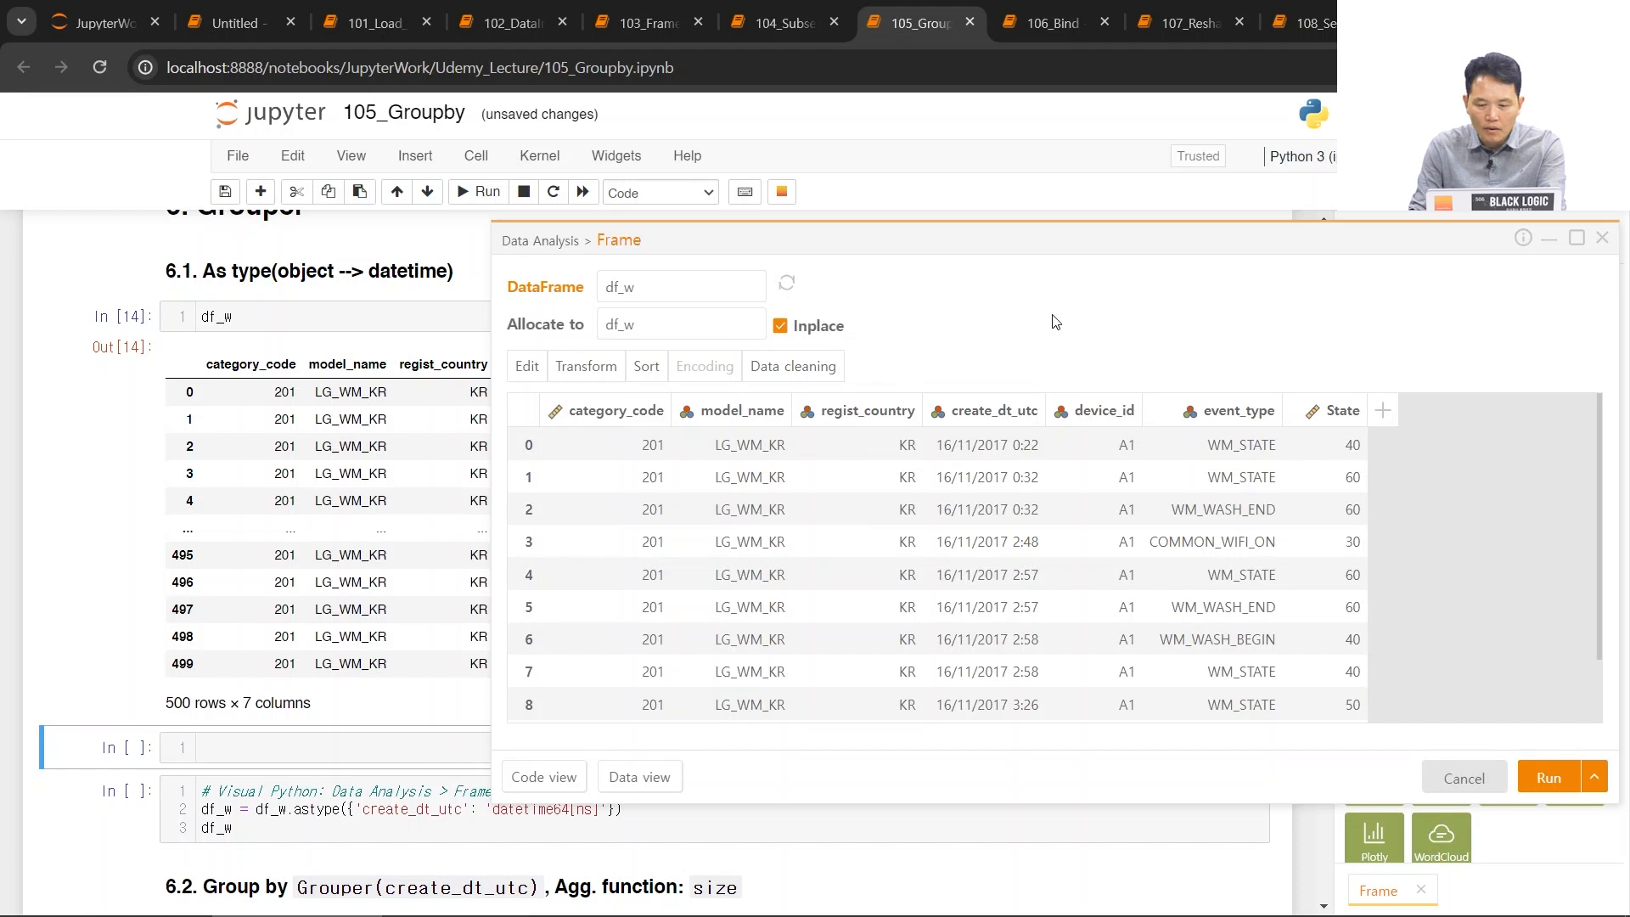
- Convert the create_dt_utc column to datetime with the Auto format and run the Frame code
left_click(994, 416)
mouse_move(527, 371)
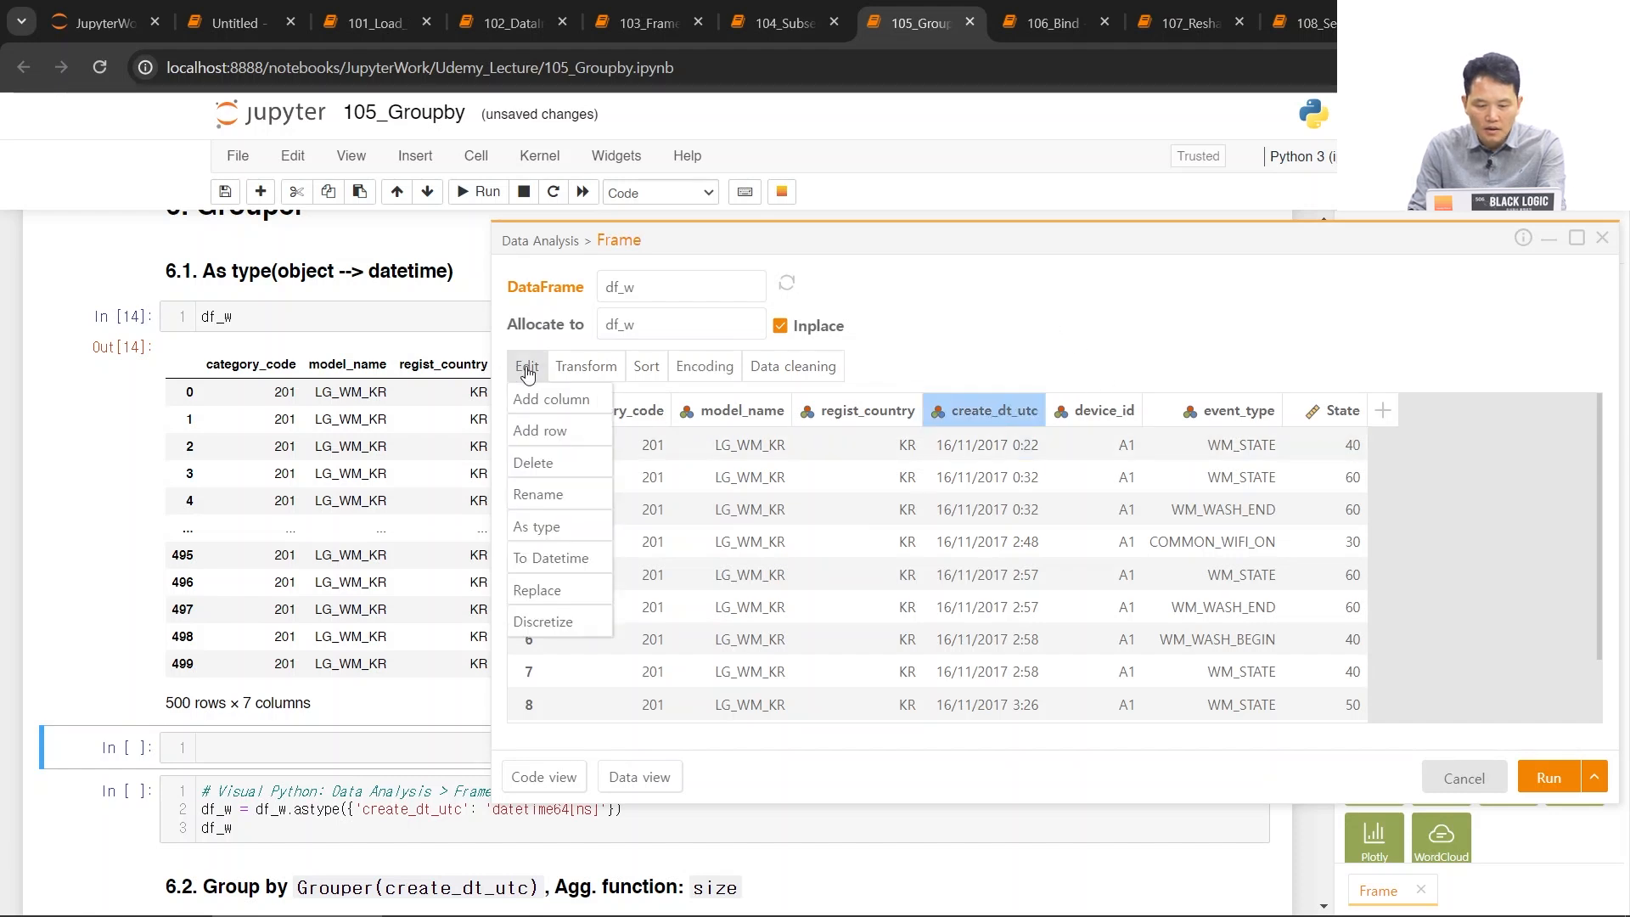
left_click(544, 558)
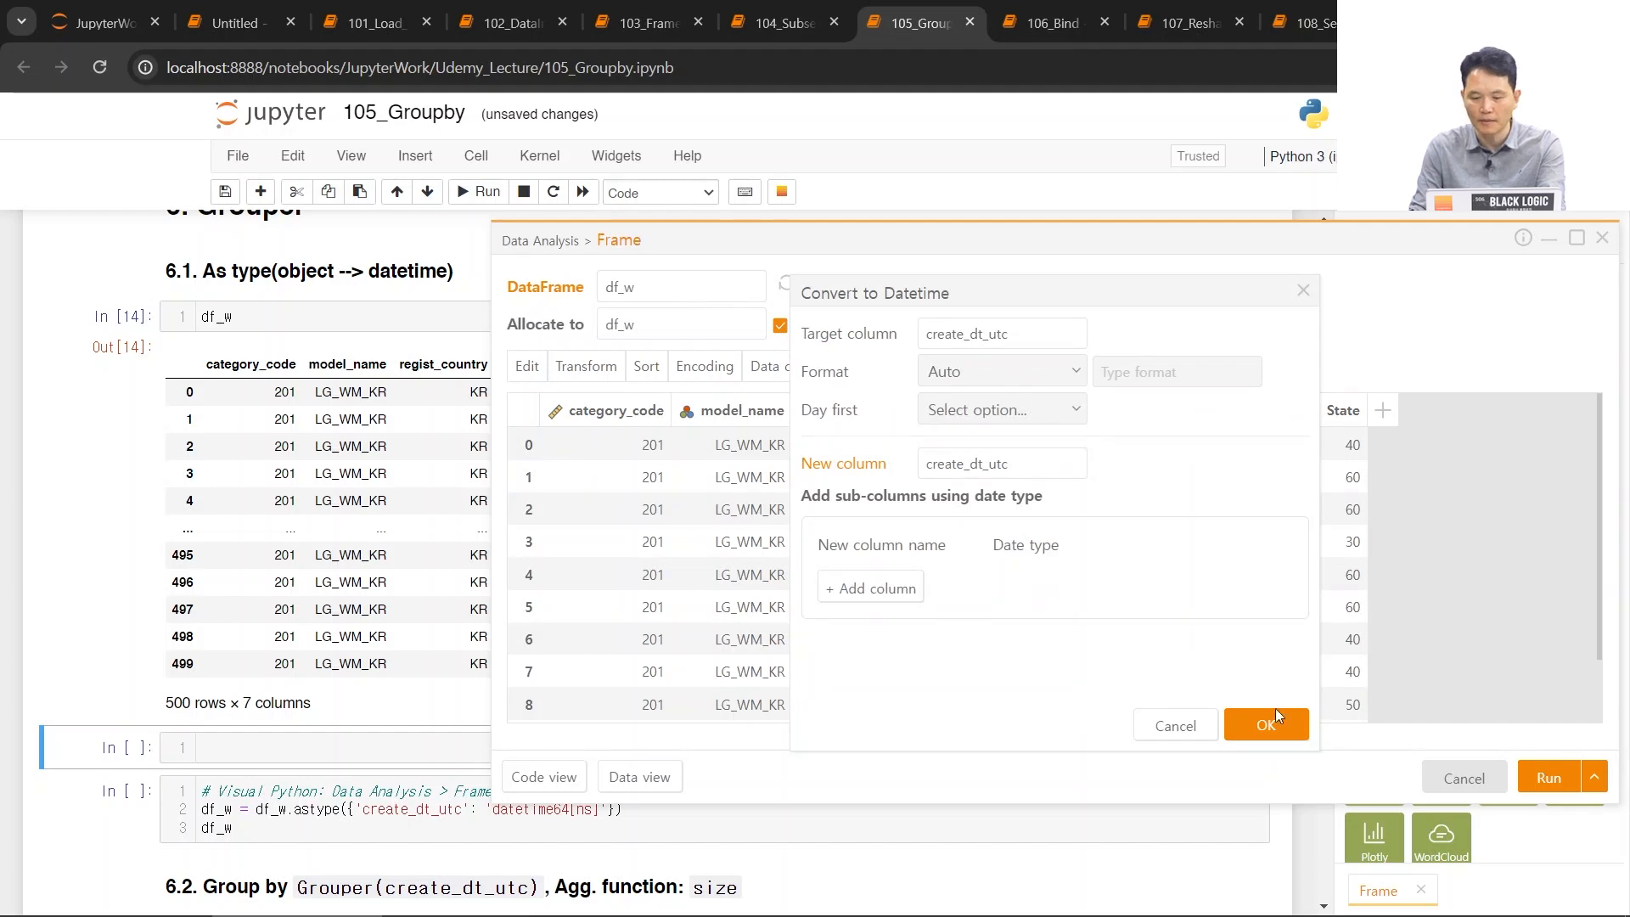
left_click(1261, 729)
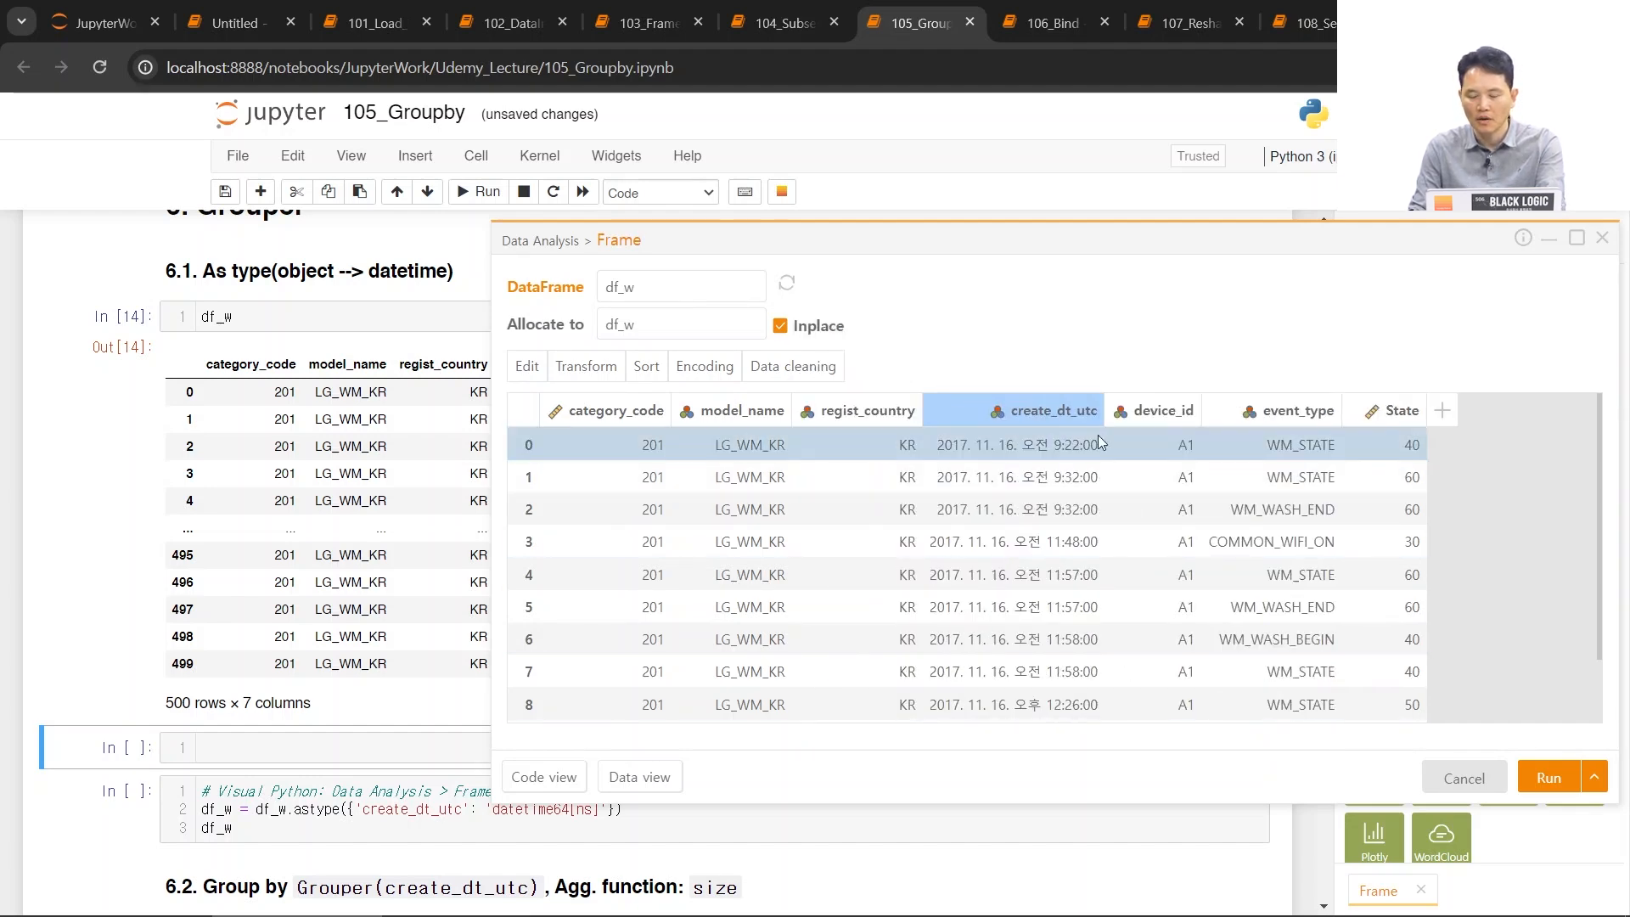
left_click(1540, 777)
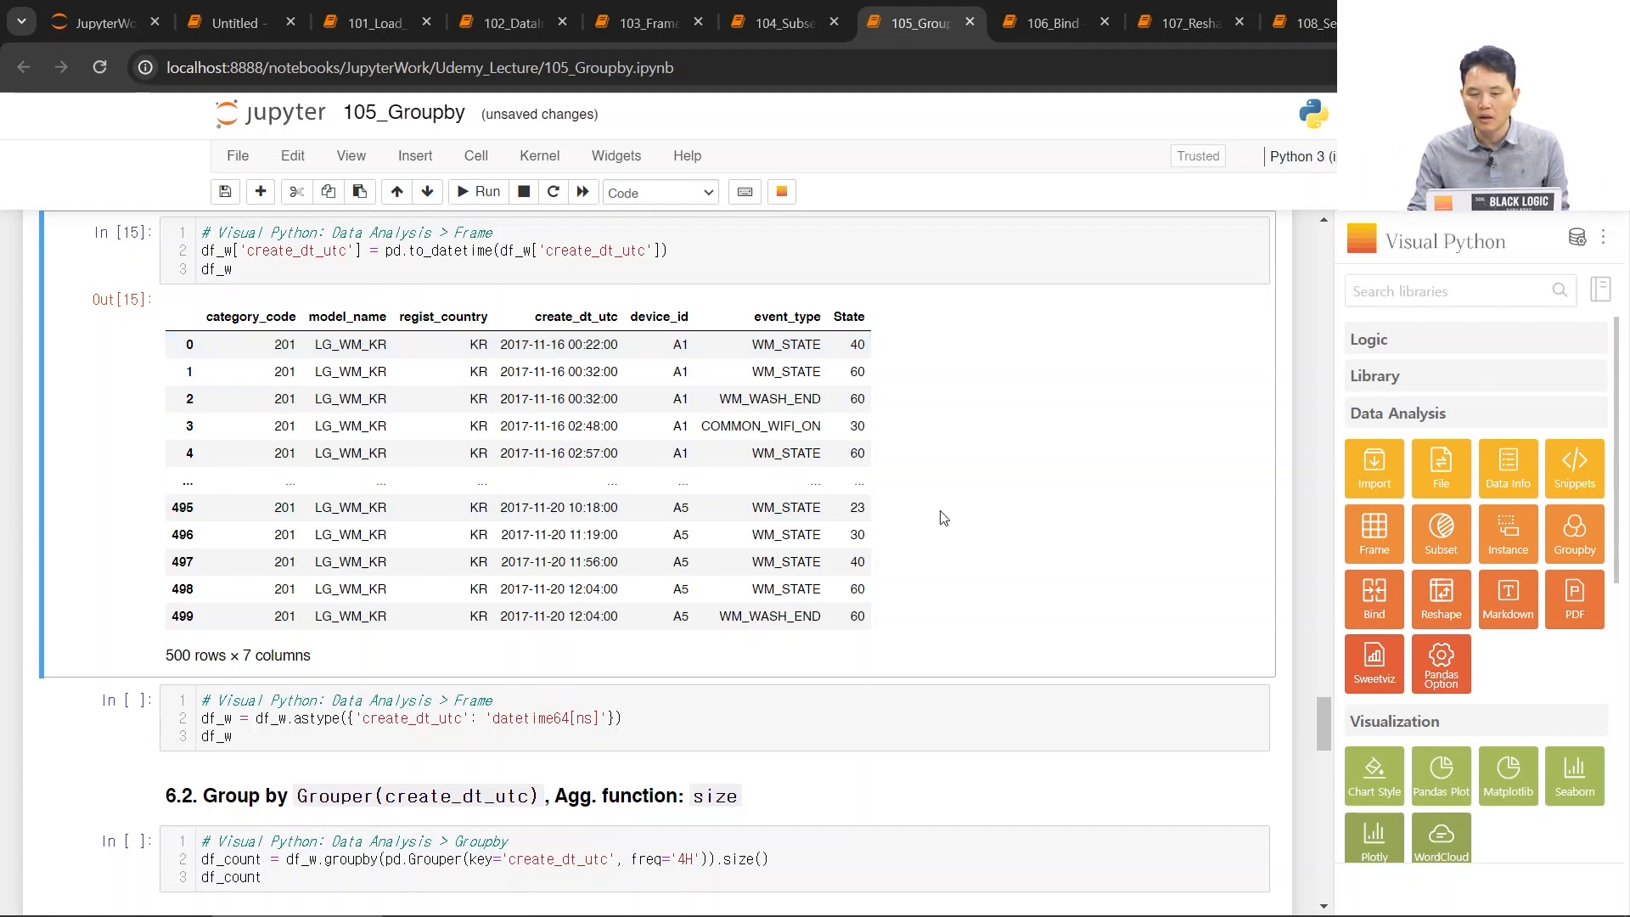
- Start a new Groupby on the df_w DataFrame with create_dt_utc as the grouping column
left_click(1575, 543)
left_click(1022, 287)
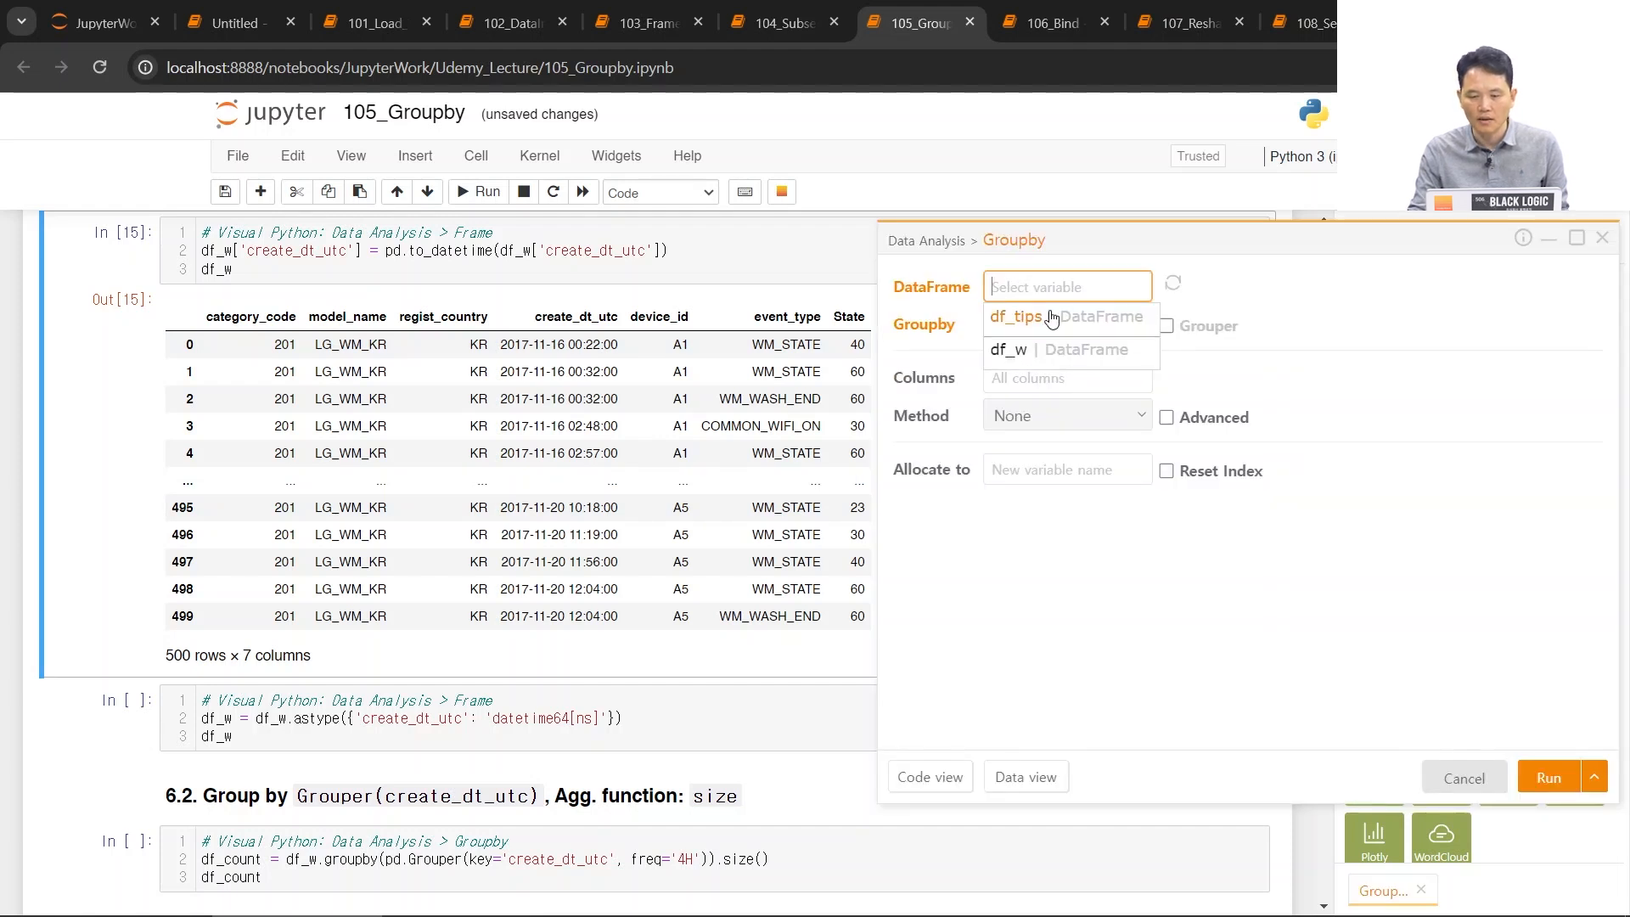
left_click(1015, 350)
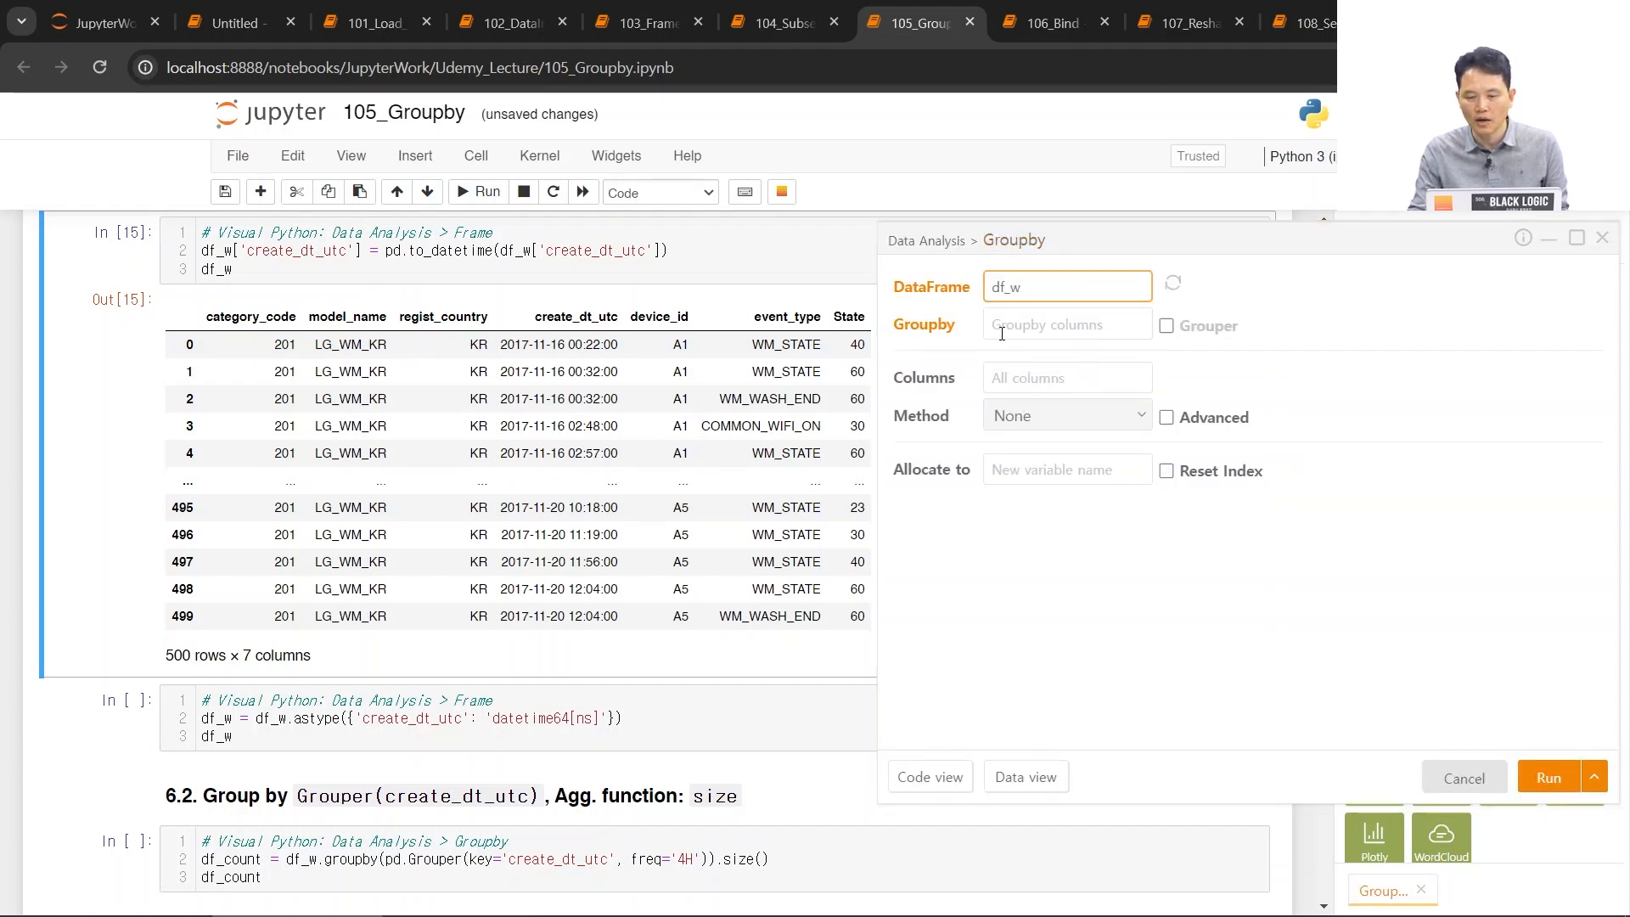
left_click(1002, 331)
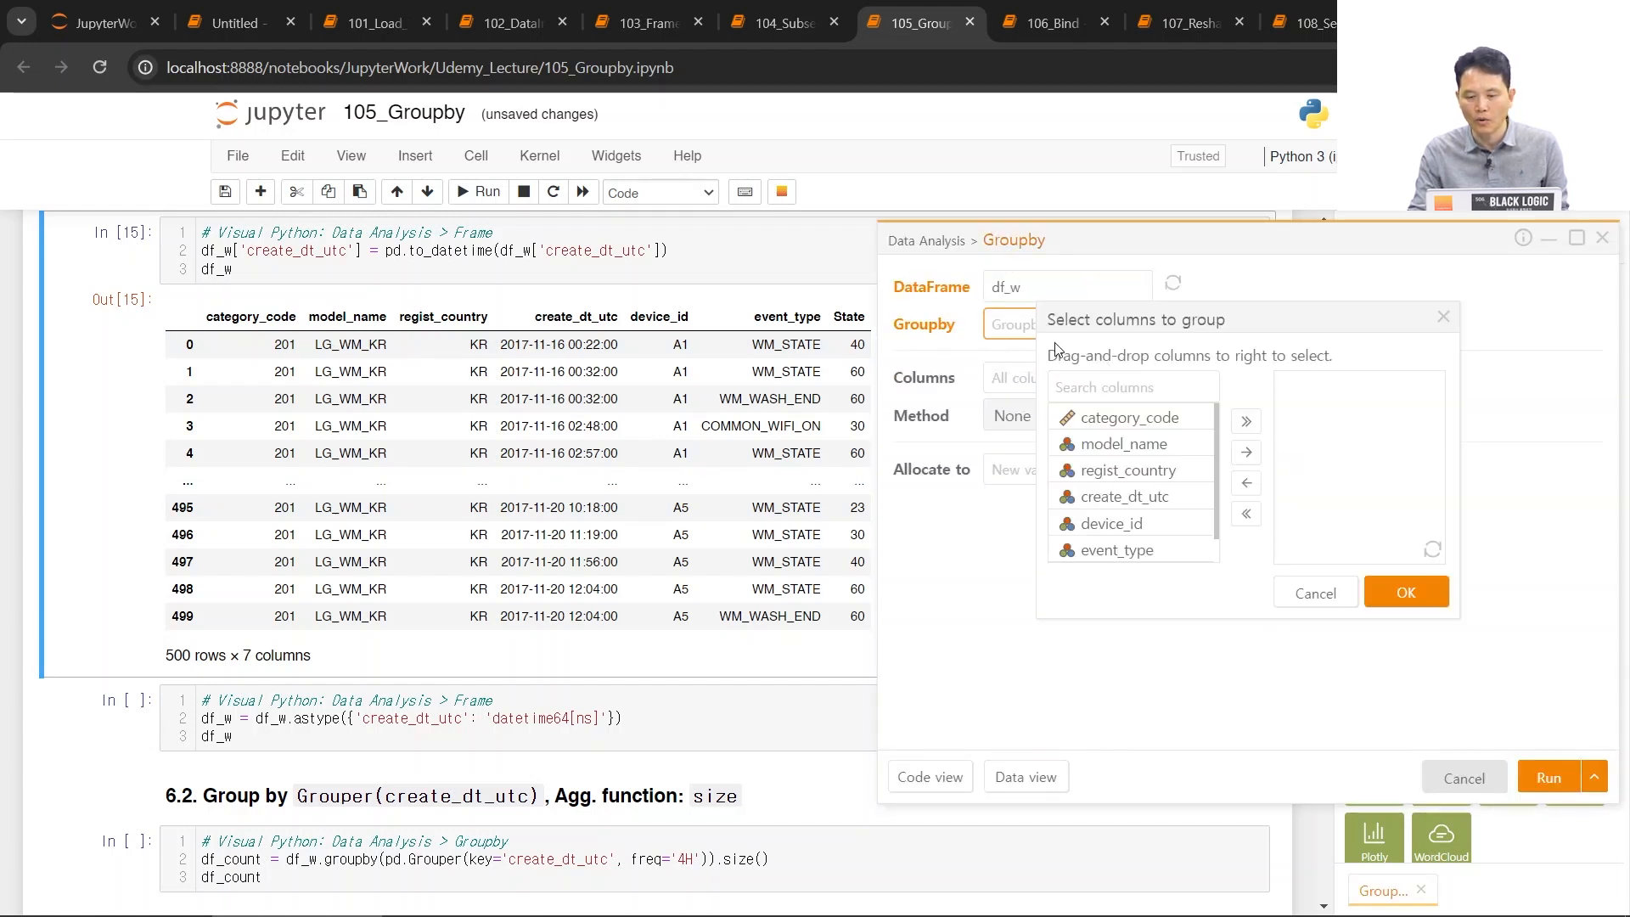
left_click(1172, 503)
left_click_drag(1171, 502, 1329, 467)
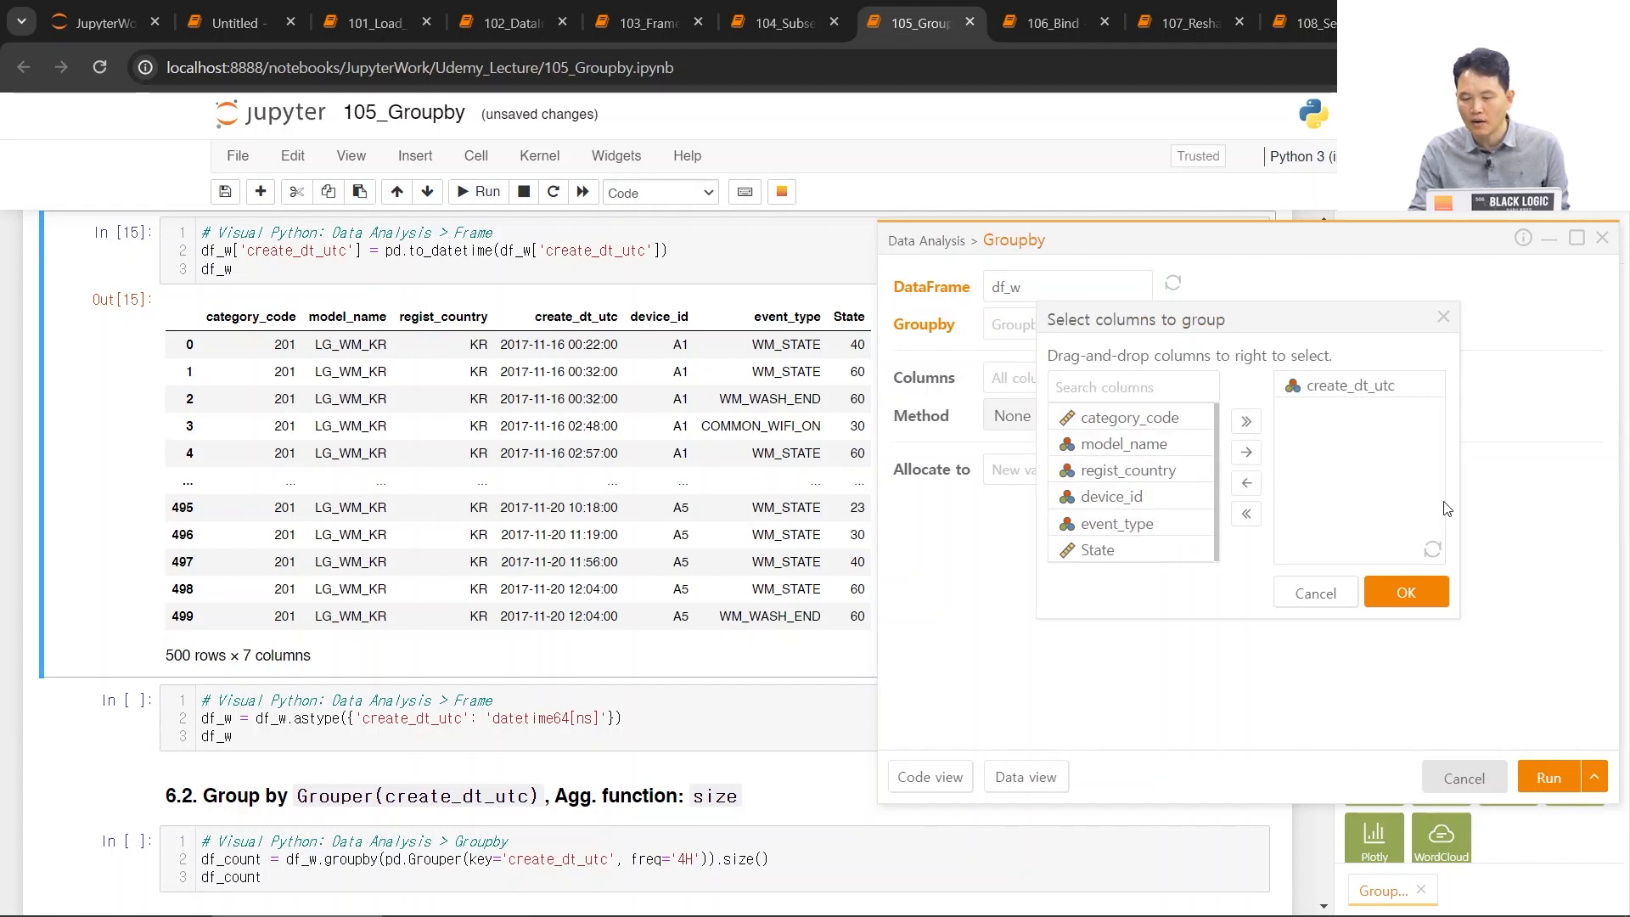
left_click(1422, 602)
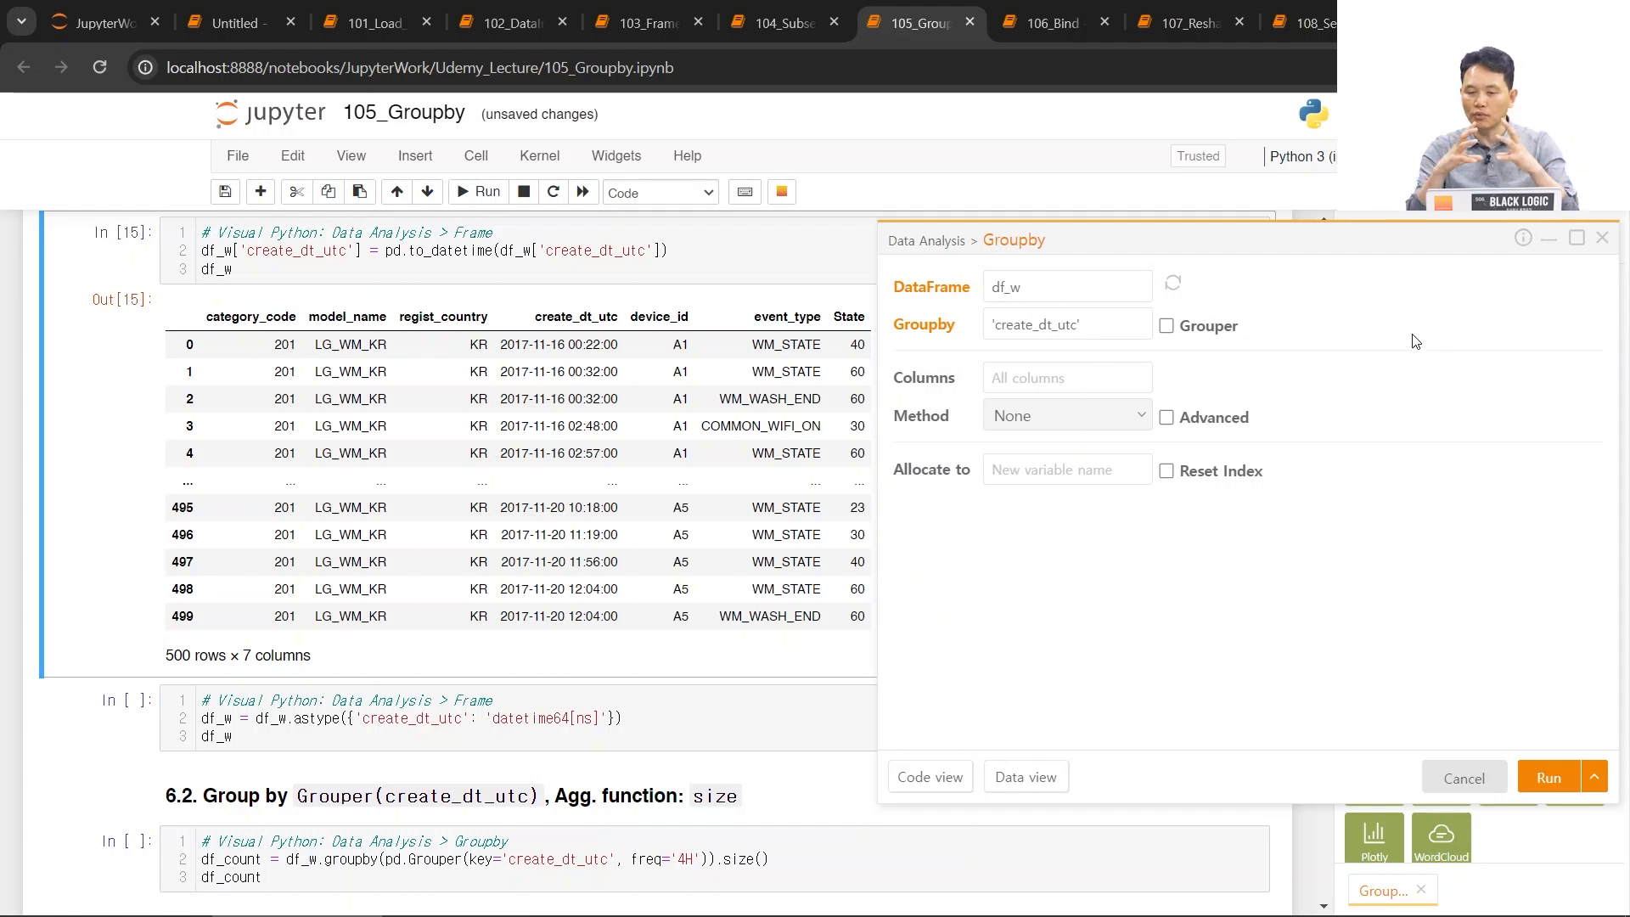
- Enable Grouper for create_dt_utc and set its frequency to 4 hourly
left_click(1168, 328)
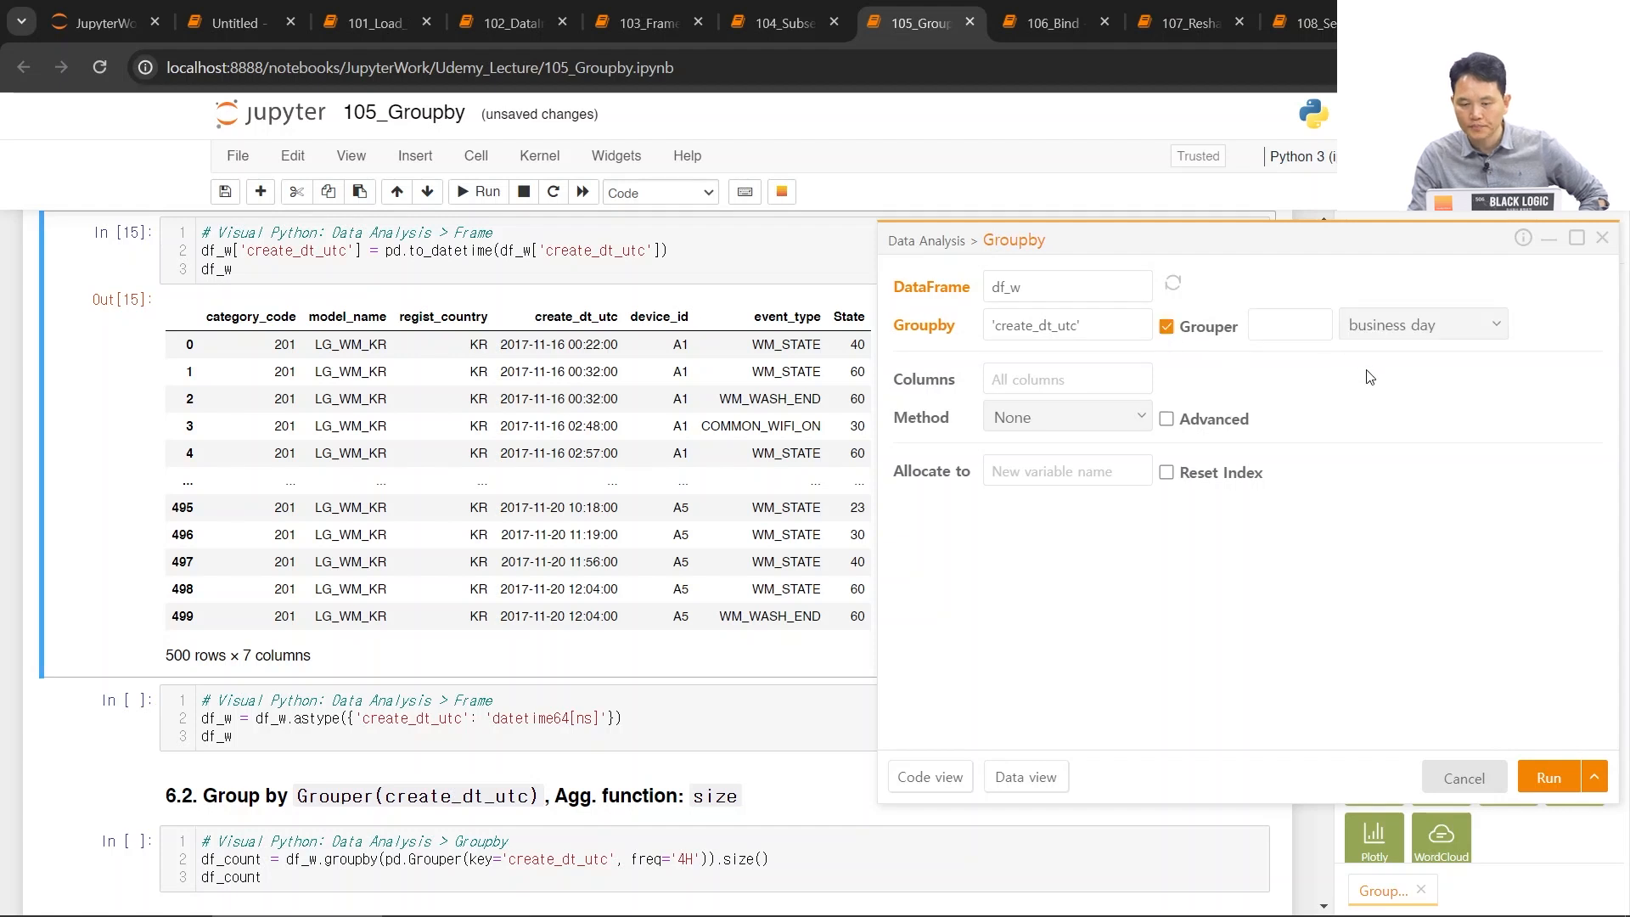
left_click(1406, 335)
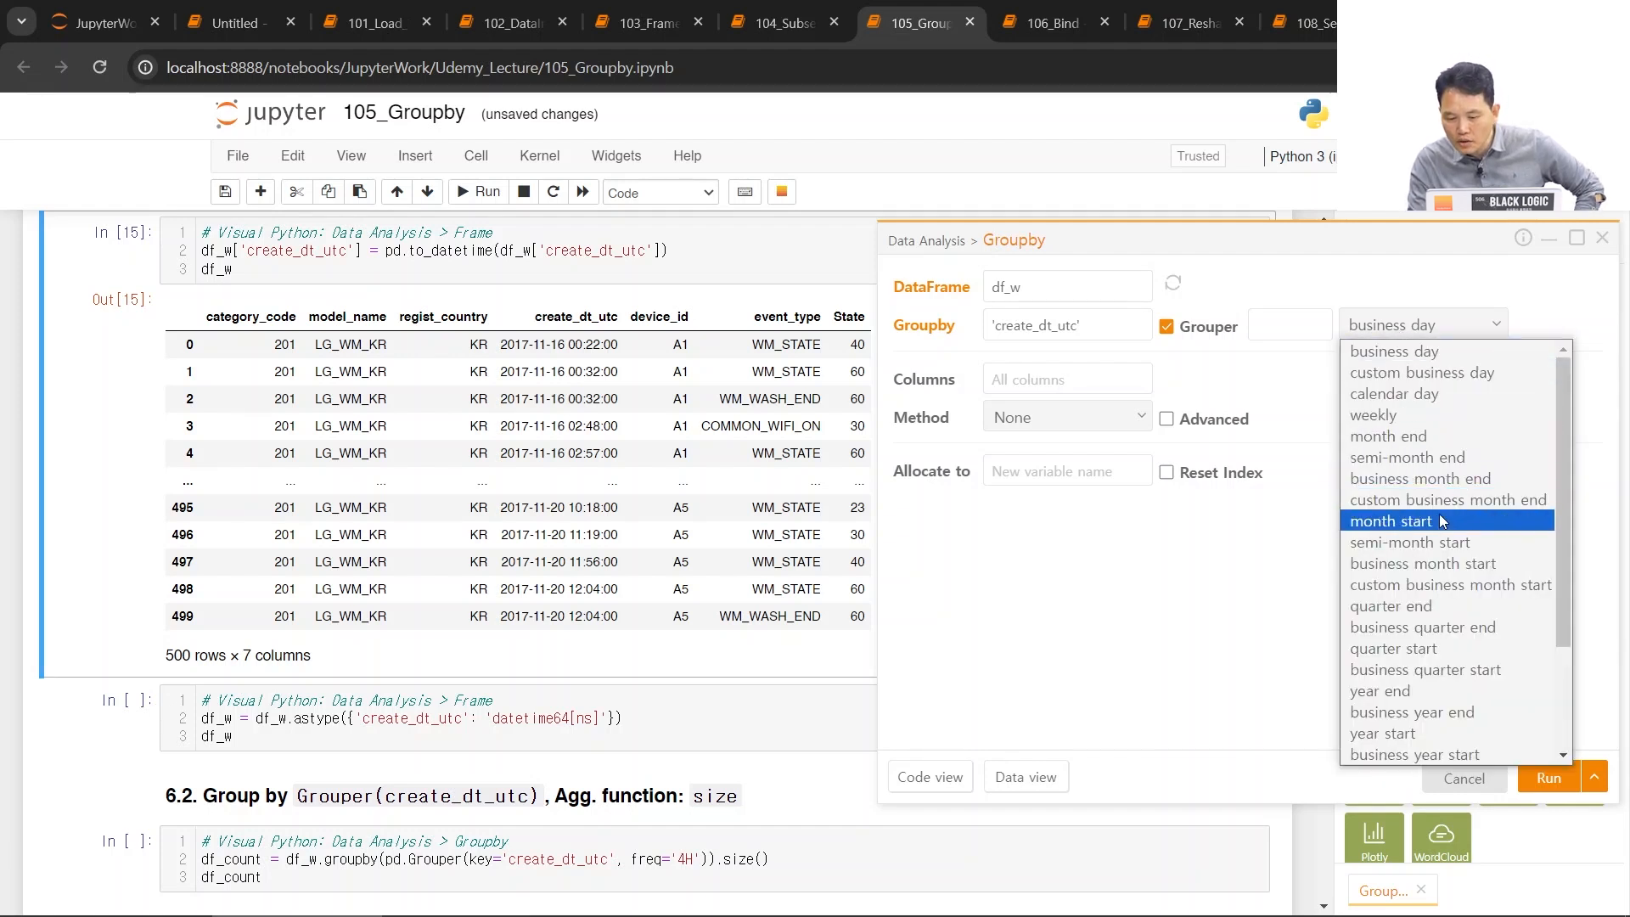
scroll(1443, 533, "down", 3)
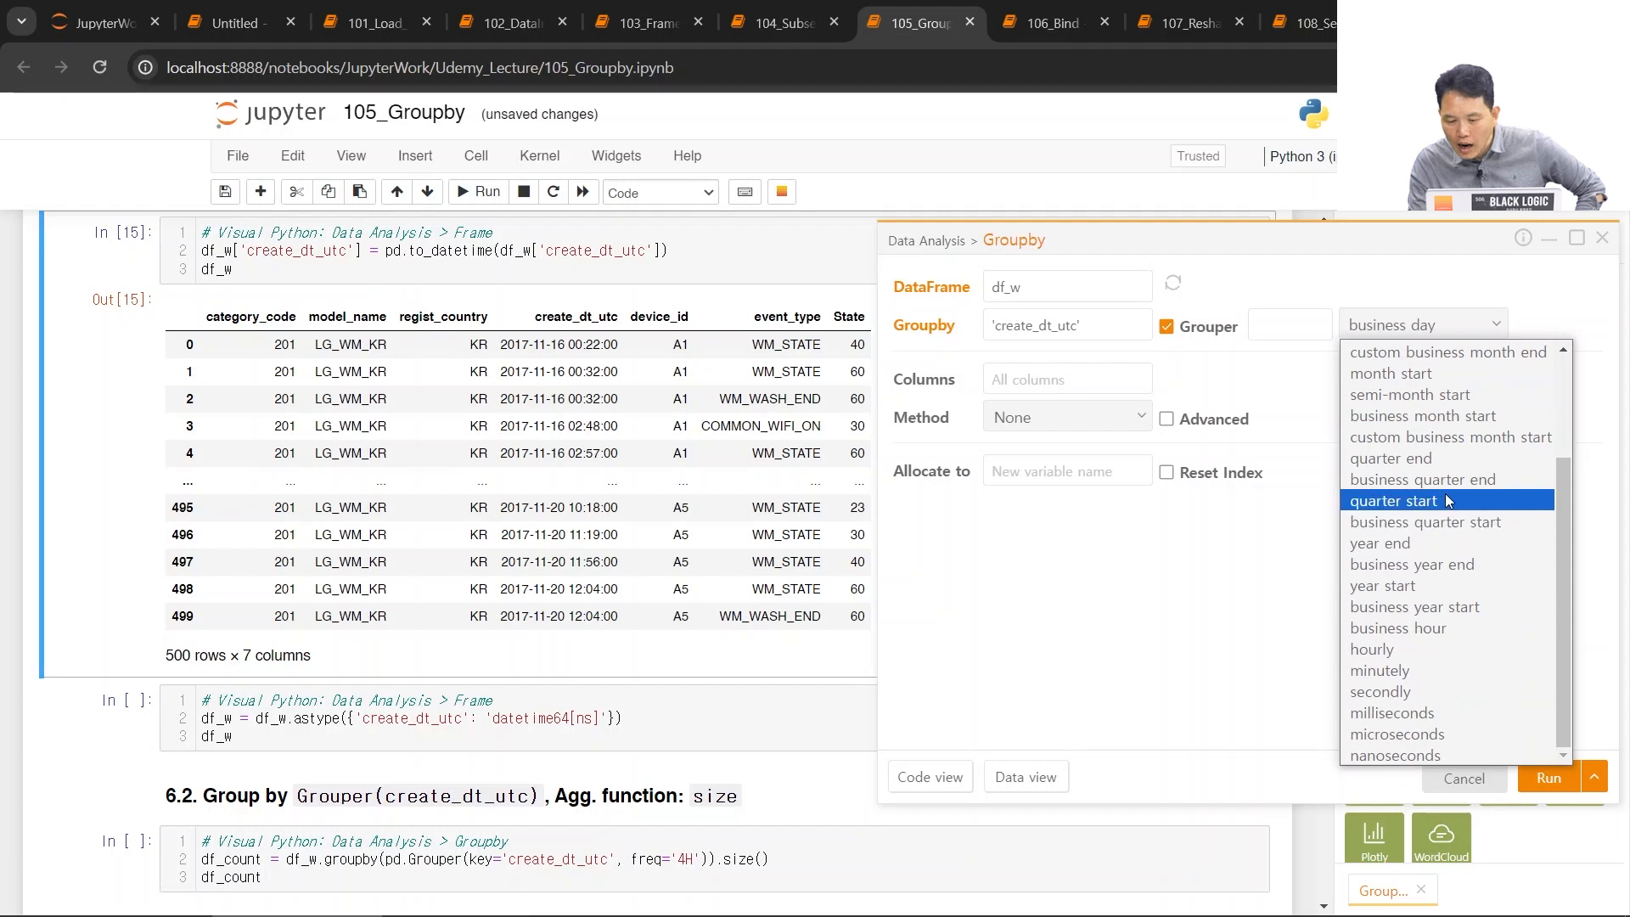
left_click(1379, 650)
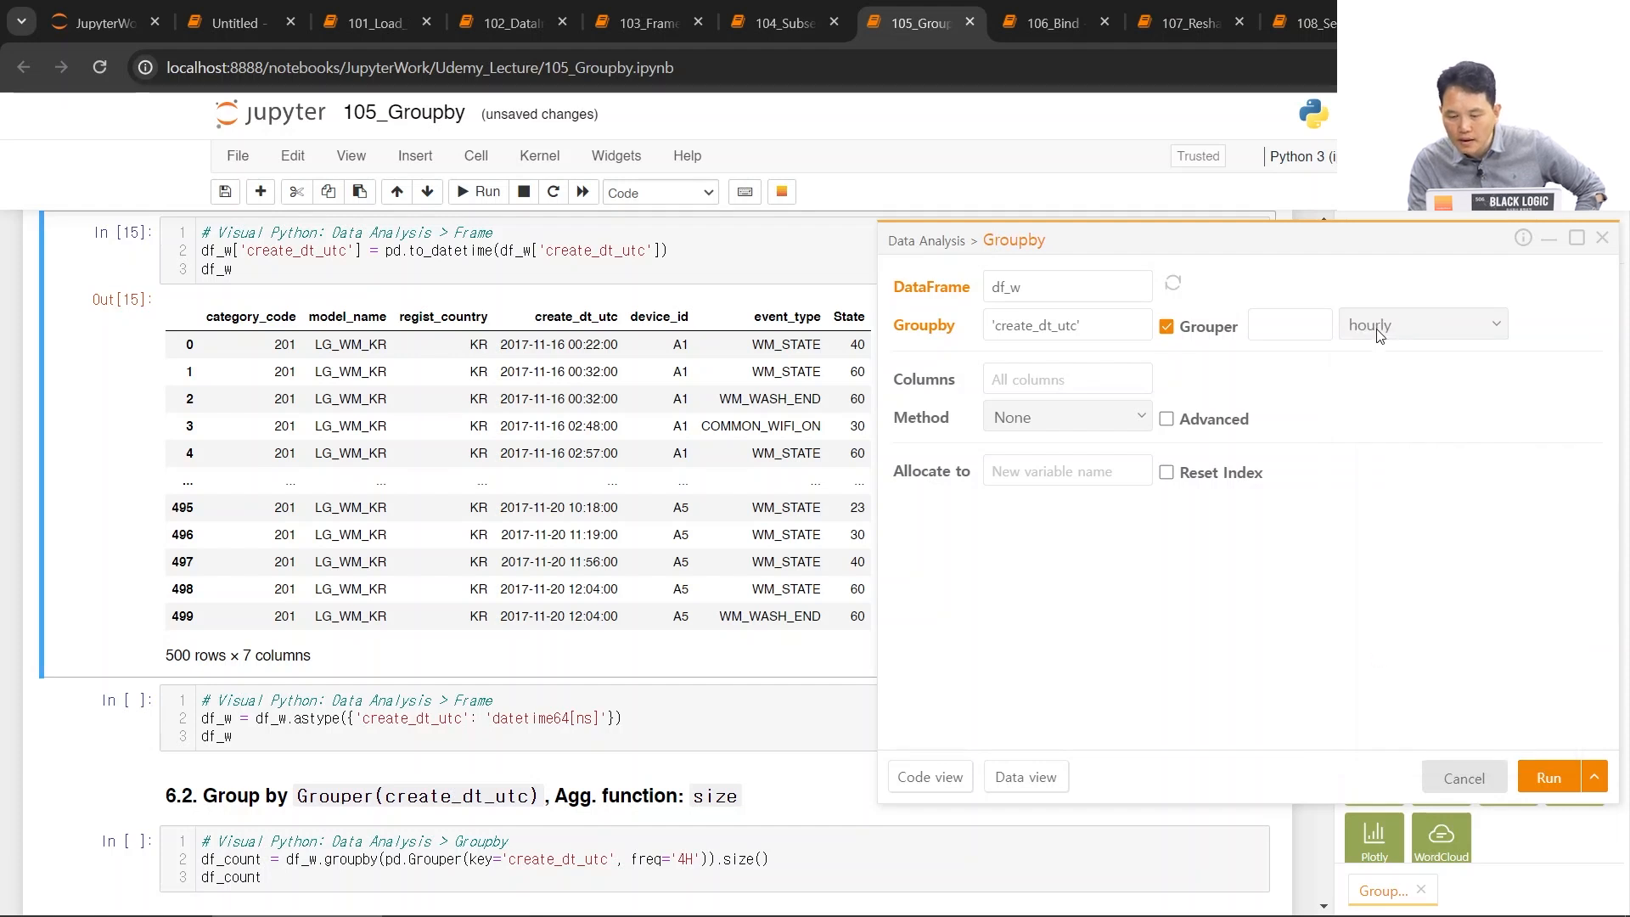
left_click(1317, 321)
left_click(1317, 321)
left_click(1318, 323)
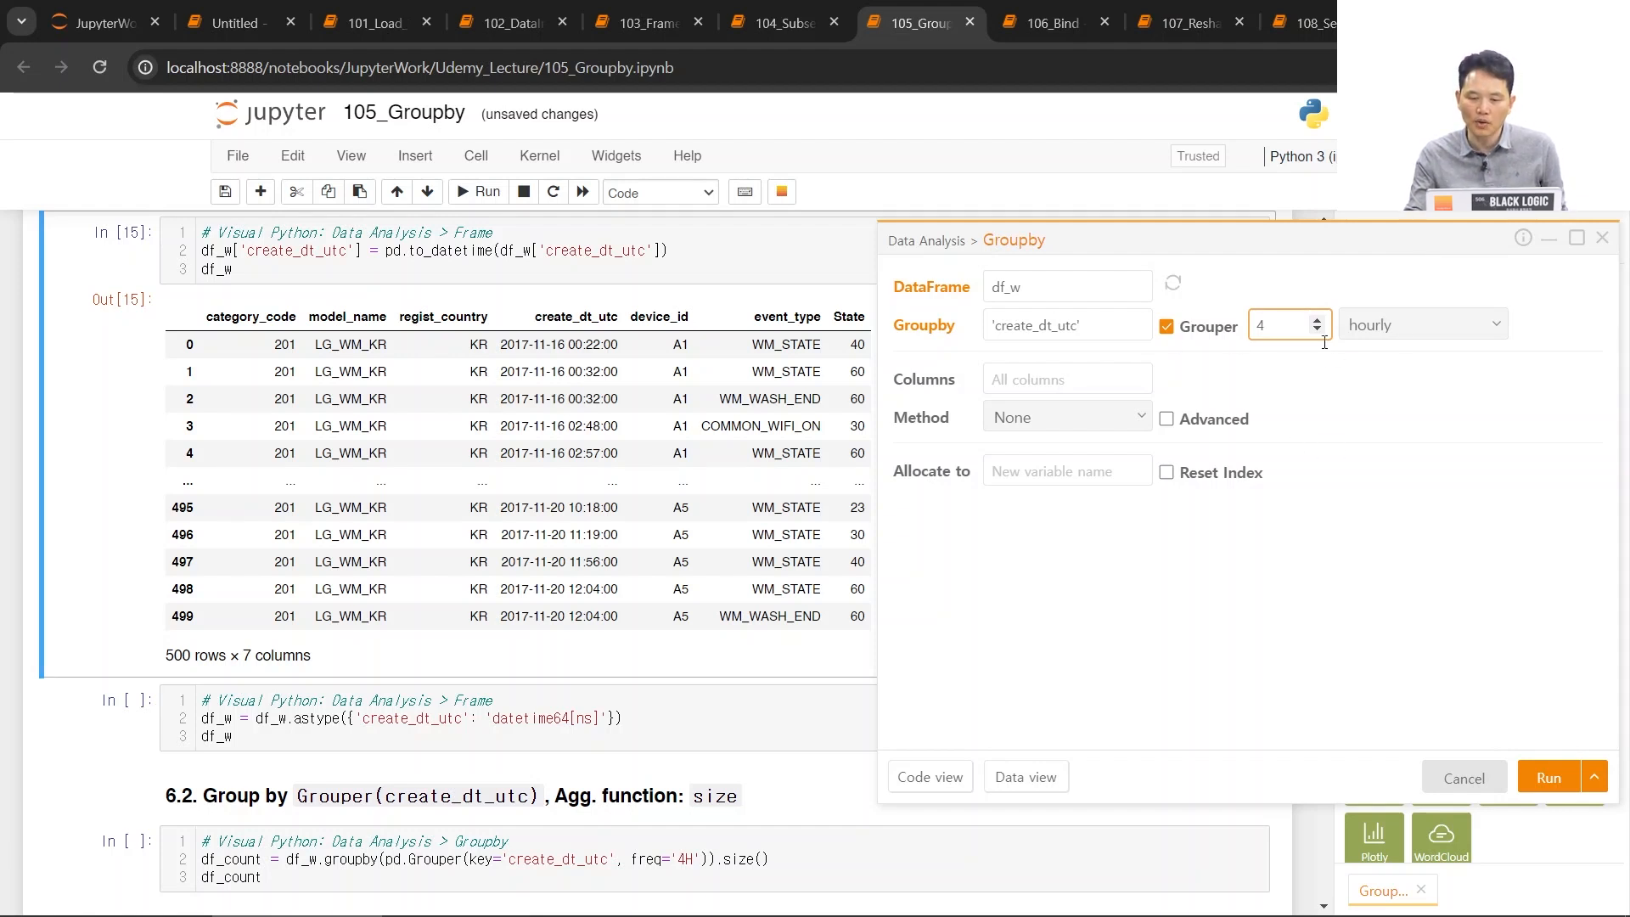
- Keep all columns, set the aggregation method to size with To DataFrame enabled, and run the Groupby
left_click(1037, 384)
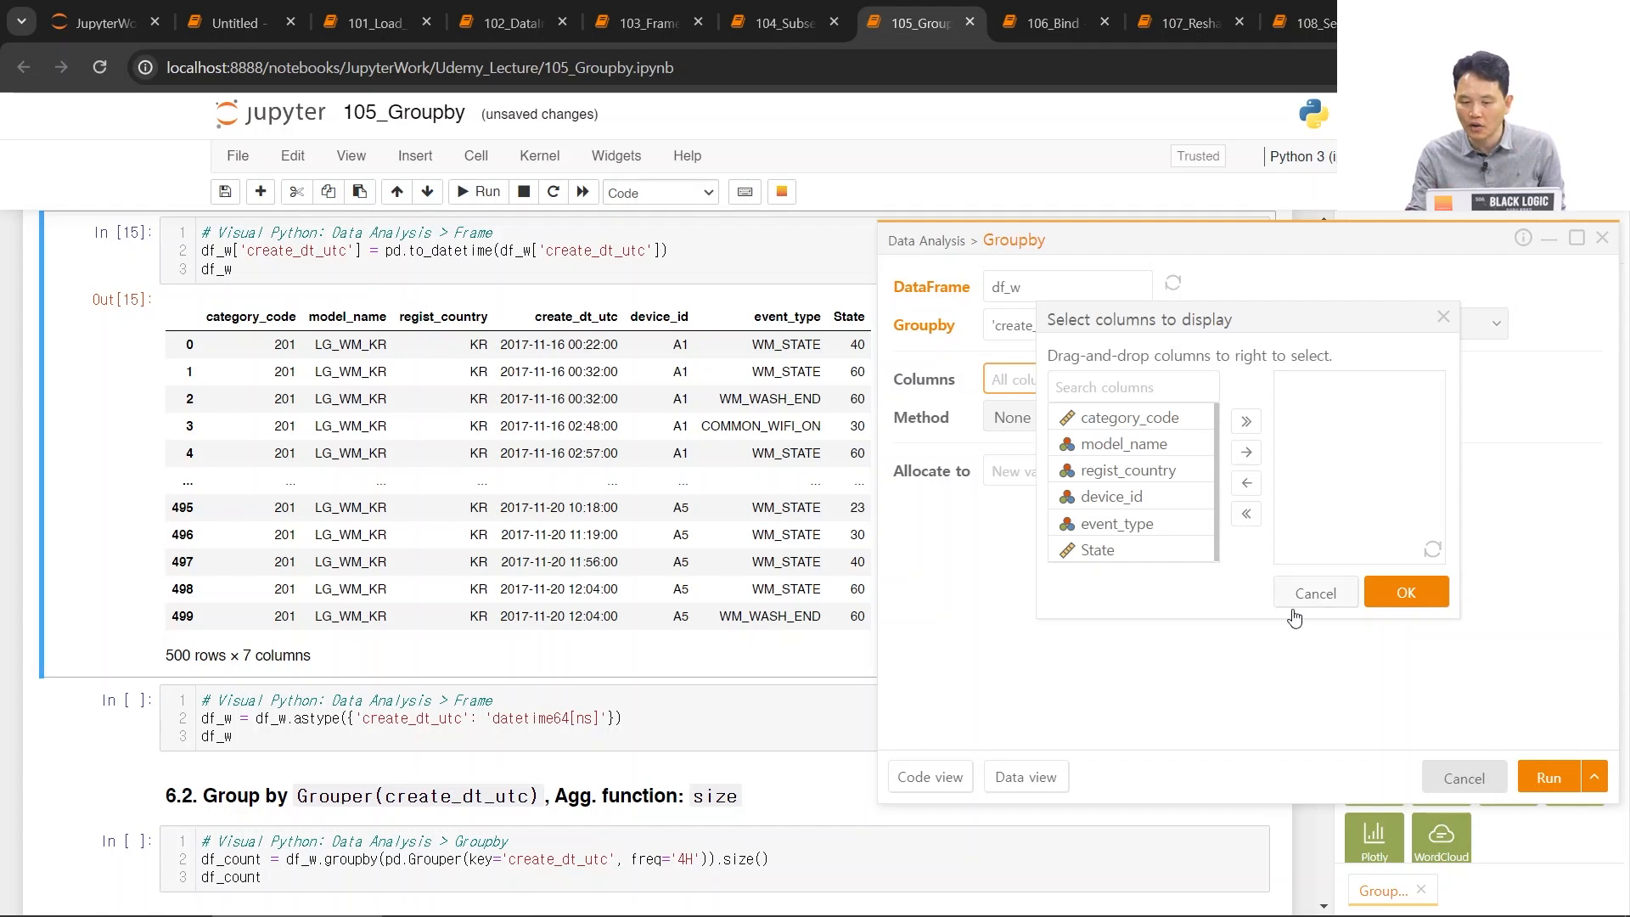
left_click(1316, 593)
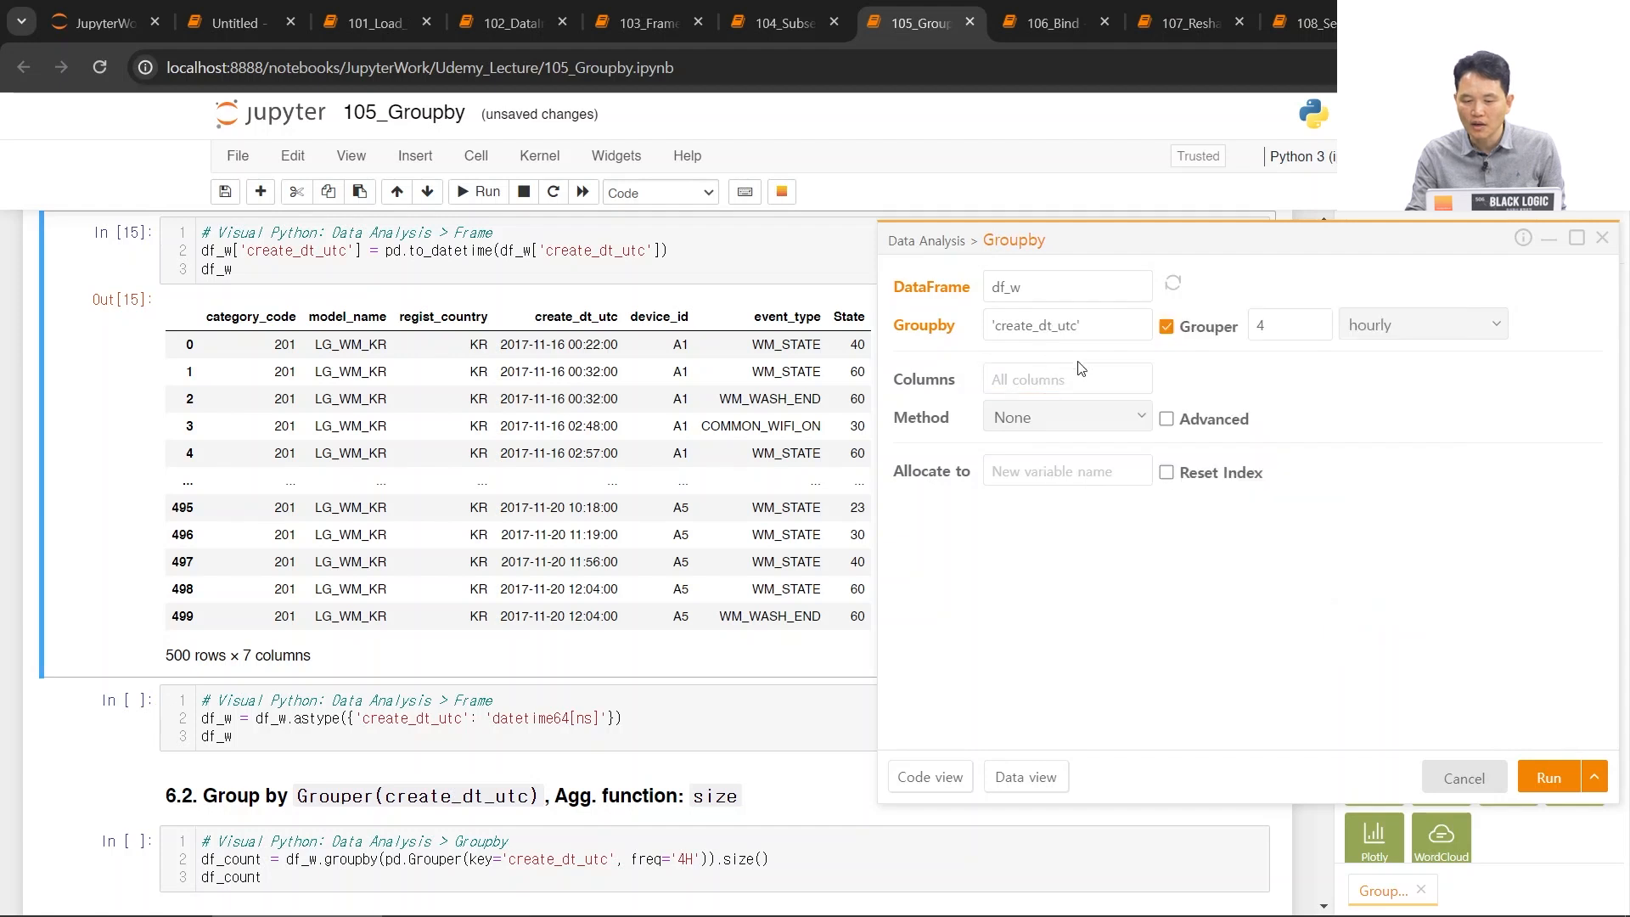
left_click(1044, 433)
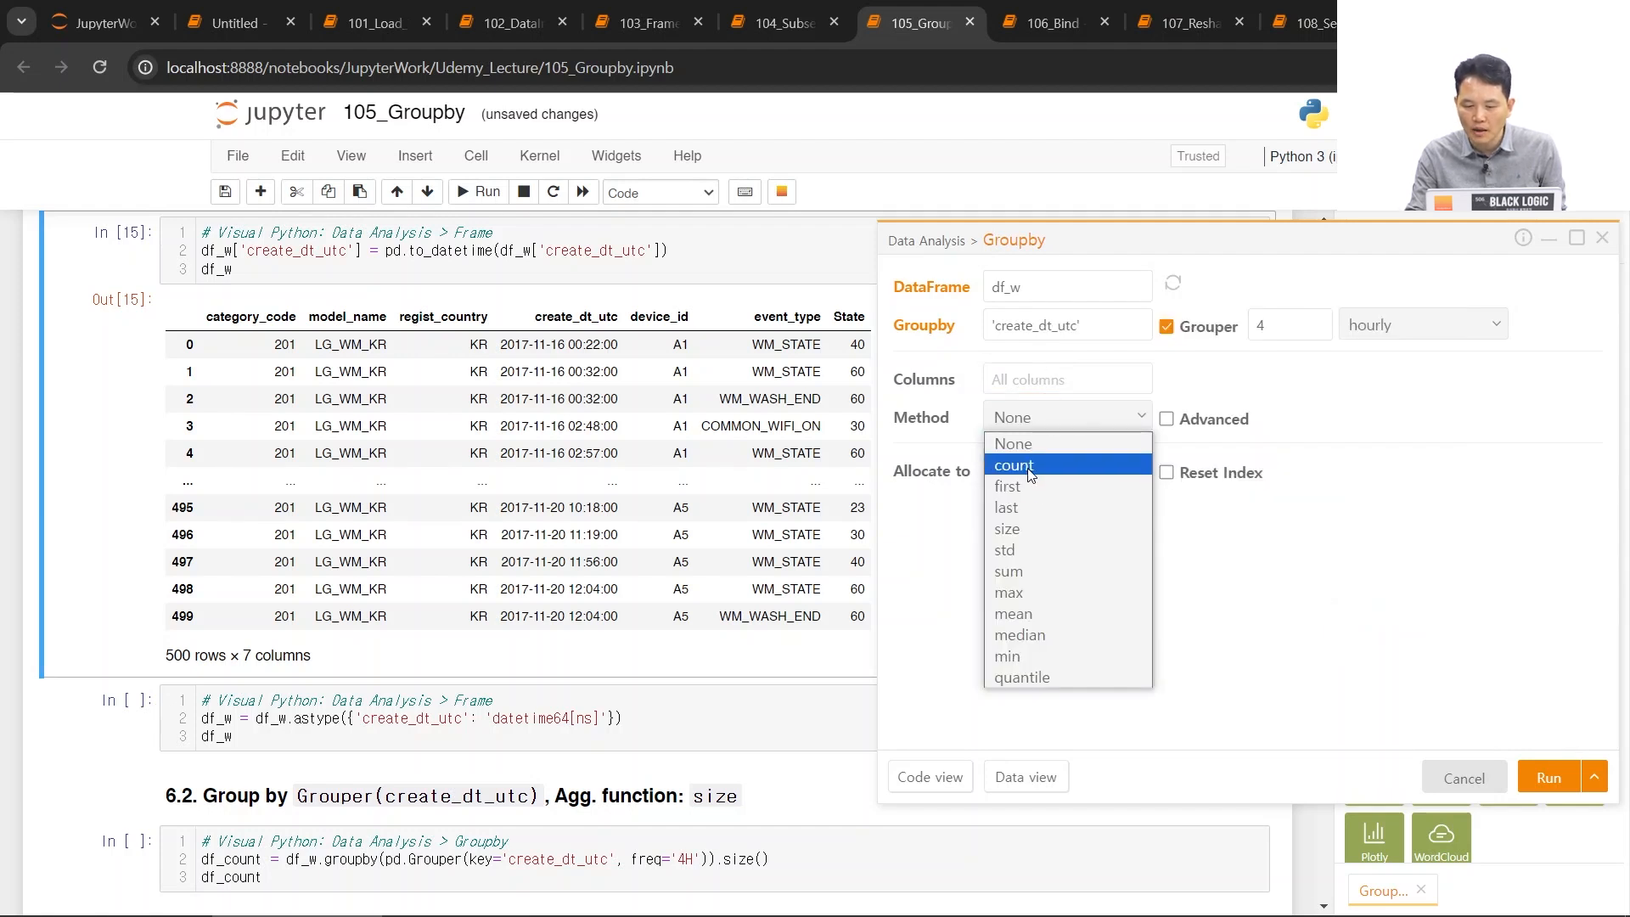
left_click(1023, 529)
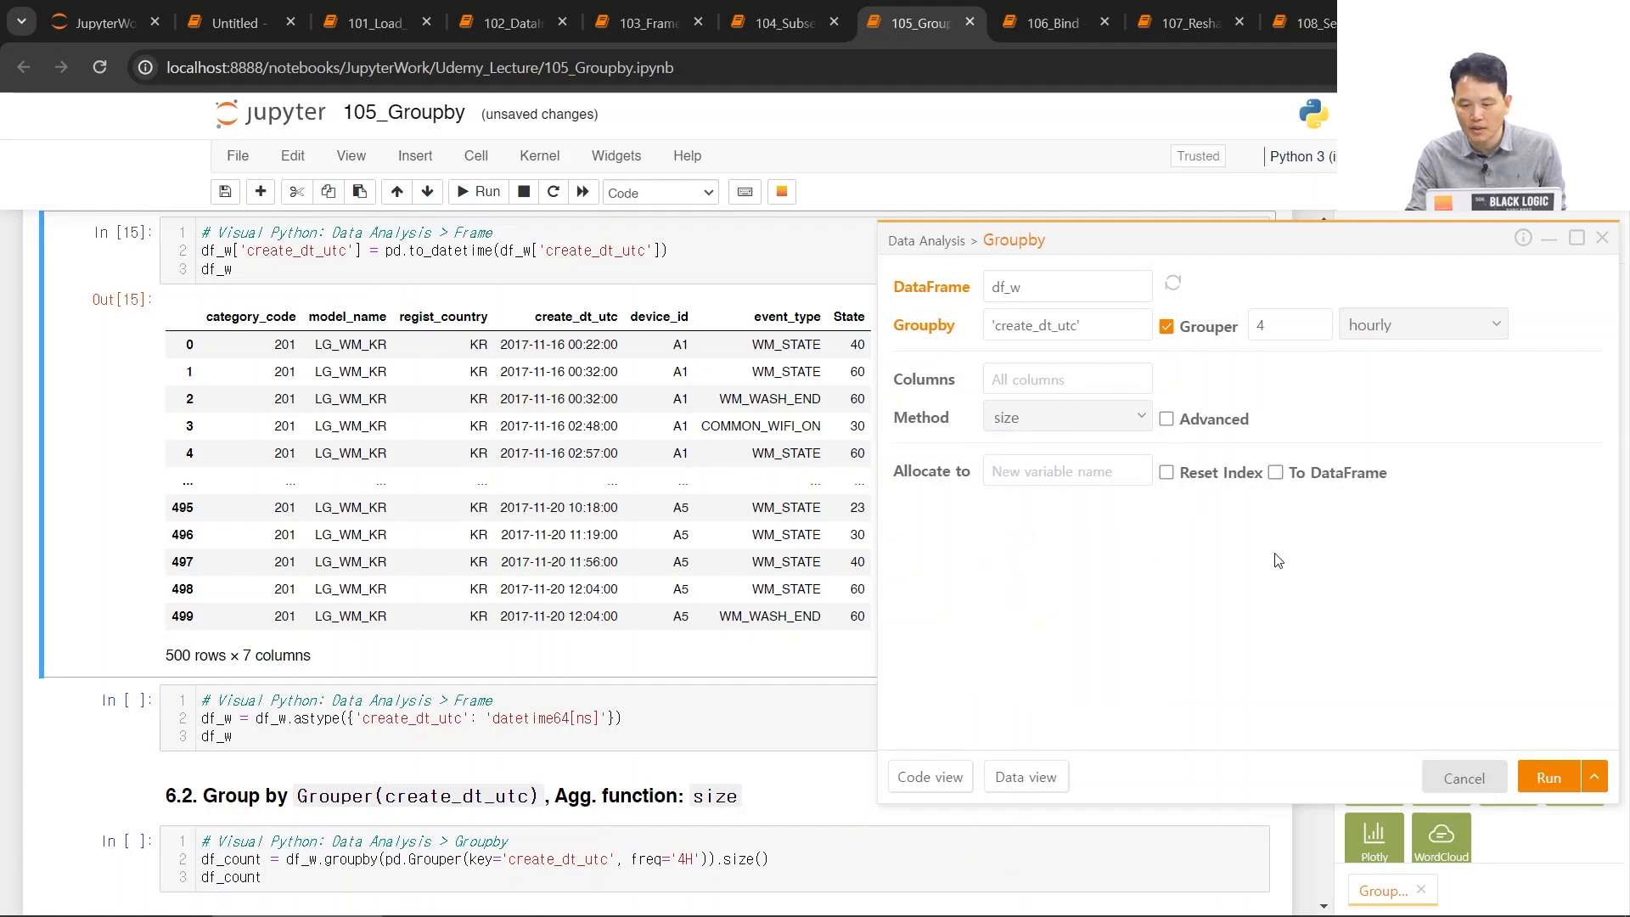
left_click(1277, 474)
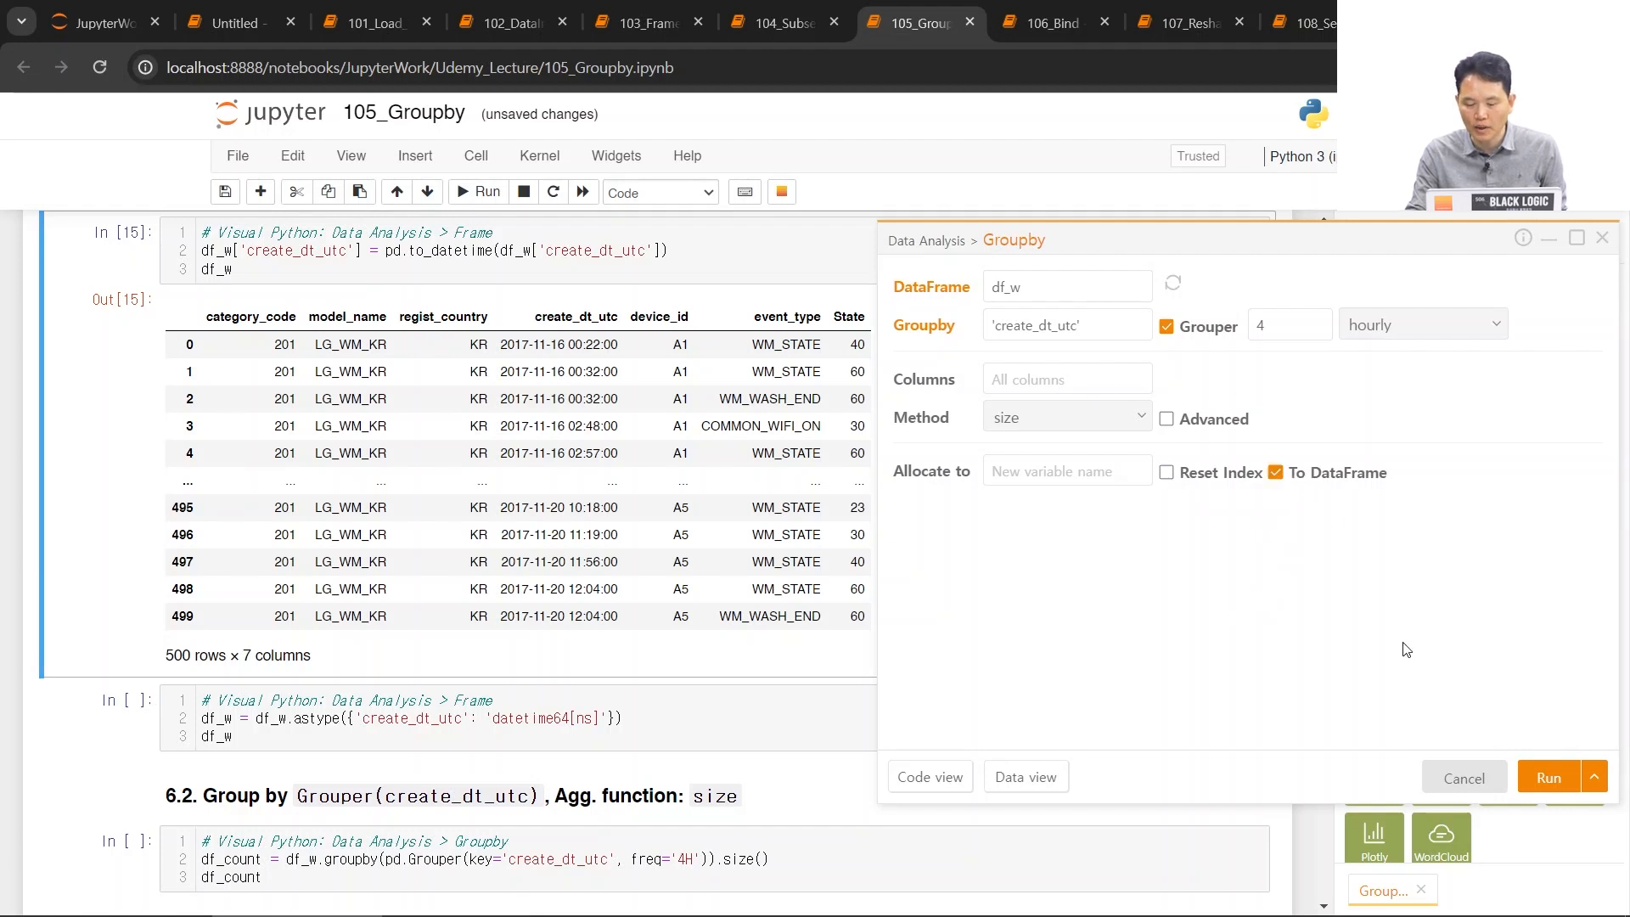
left_click(1549, 778)
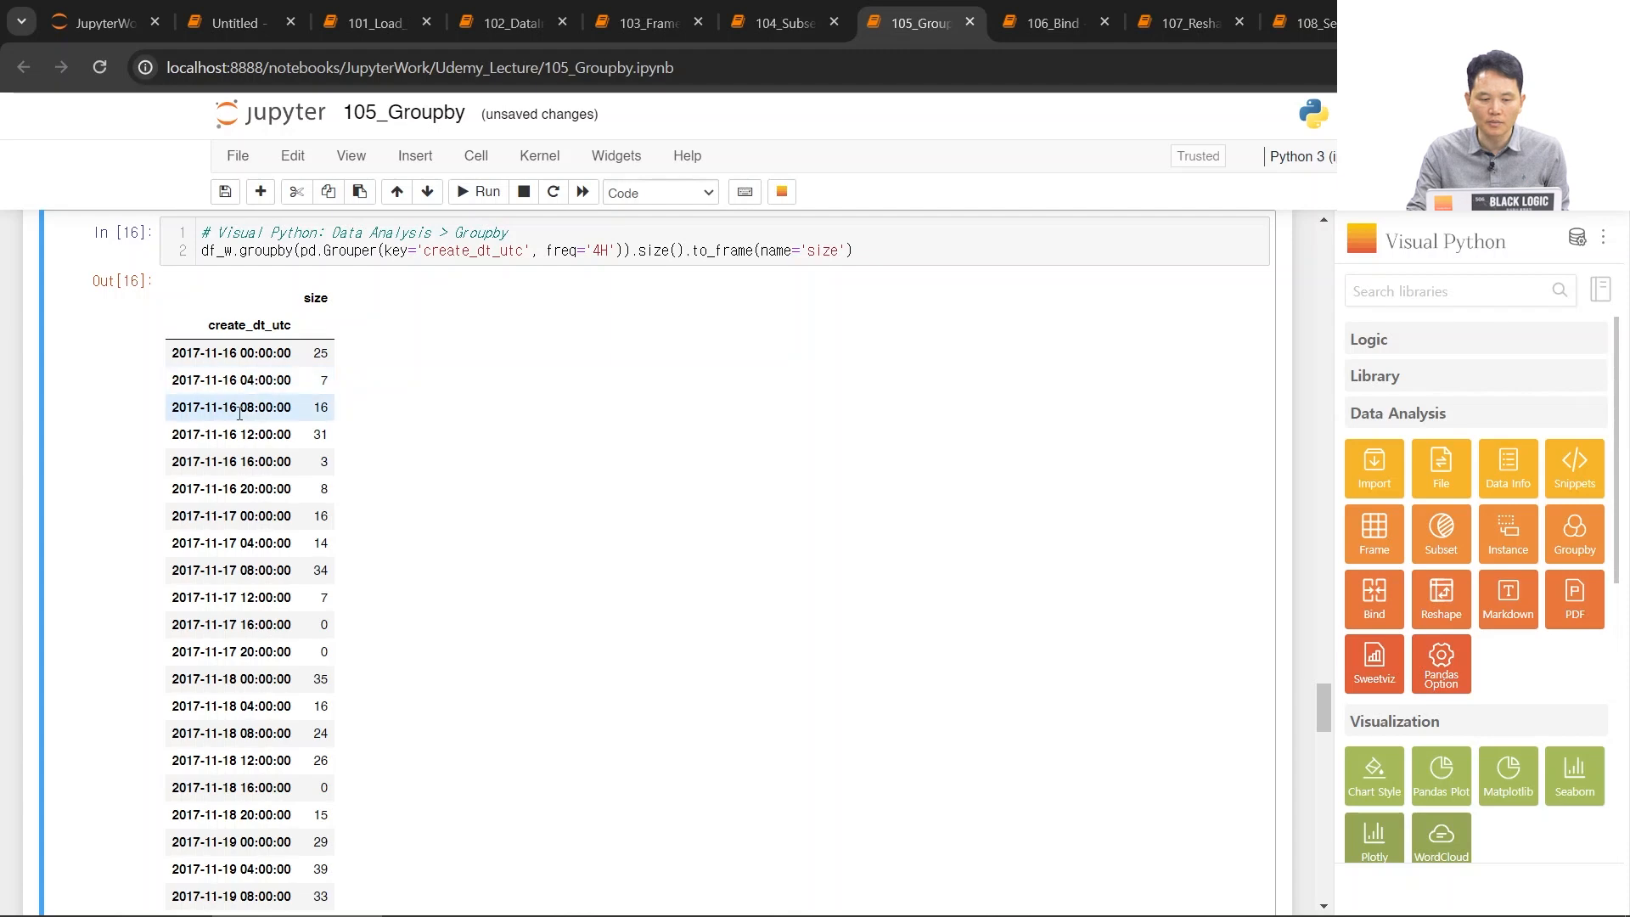
- Review the 4-hour size output and the prepared section 6.2 and 6.3 code, ending with the section 6.2 Groupby cell selected
scroll(509, 424, "down", 8)
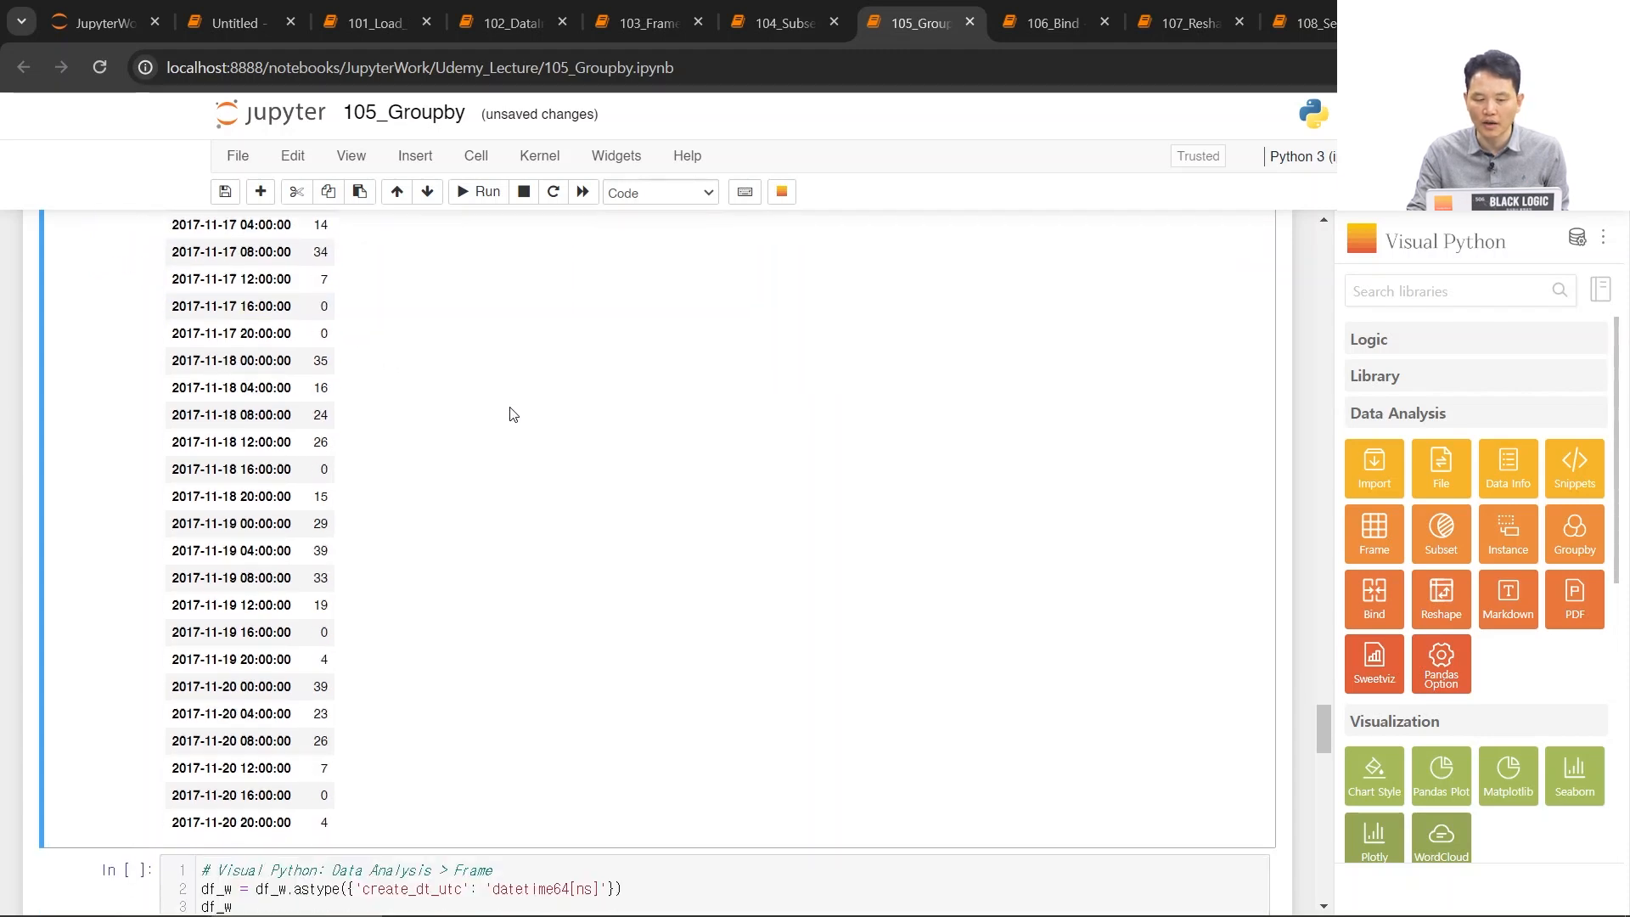
scroll(538, 404, "down", 4)
scroll(538, 408, "up", 13)
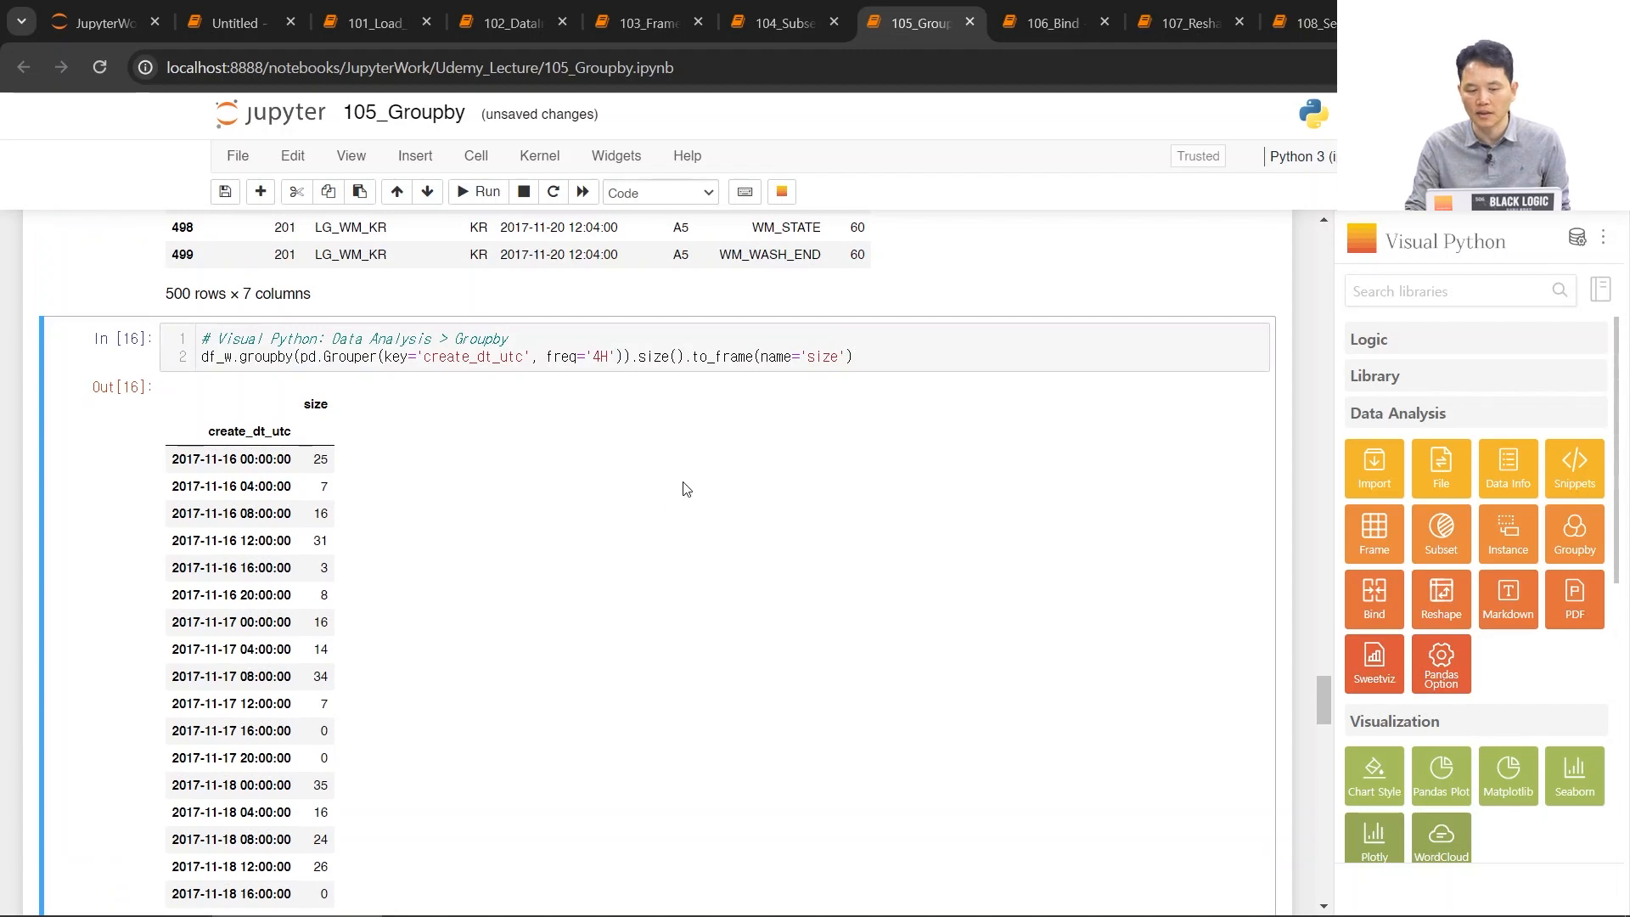
scroll(680, 485, "down", 12)
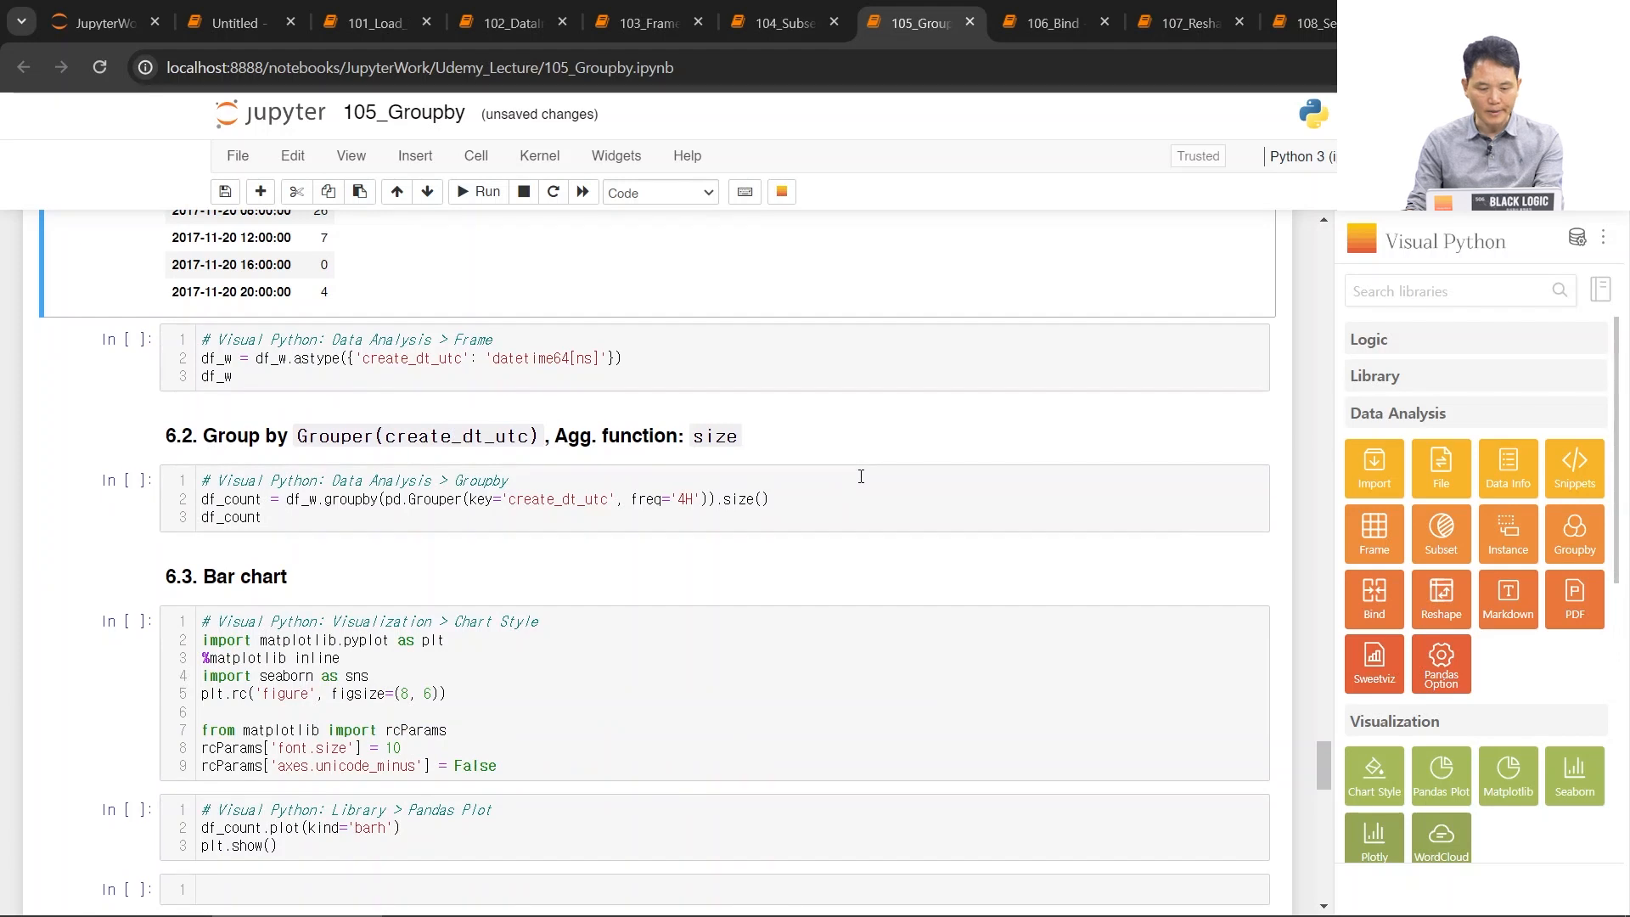
scroll(861, 476, "down", 1)
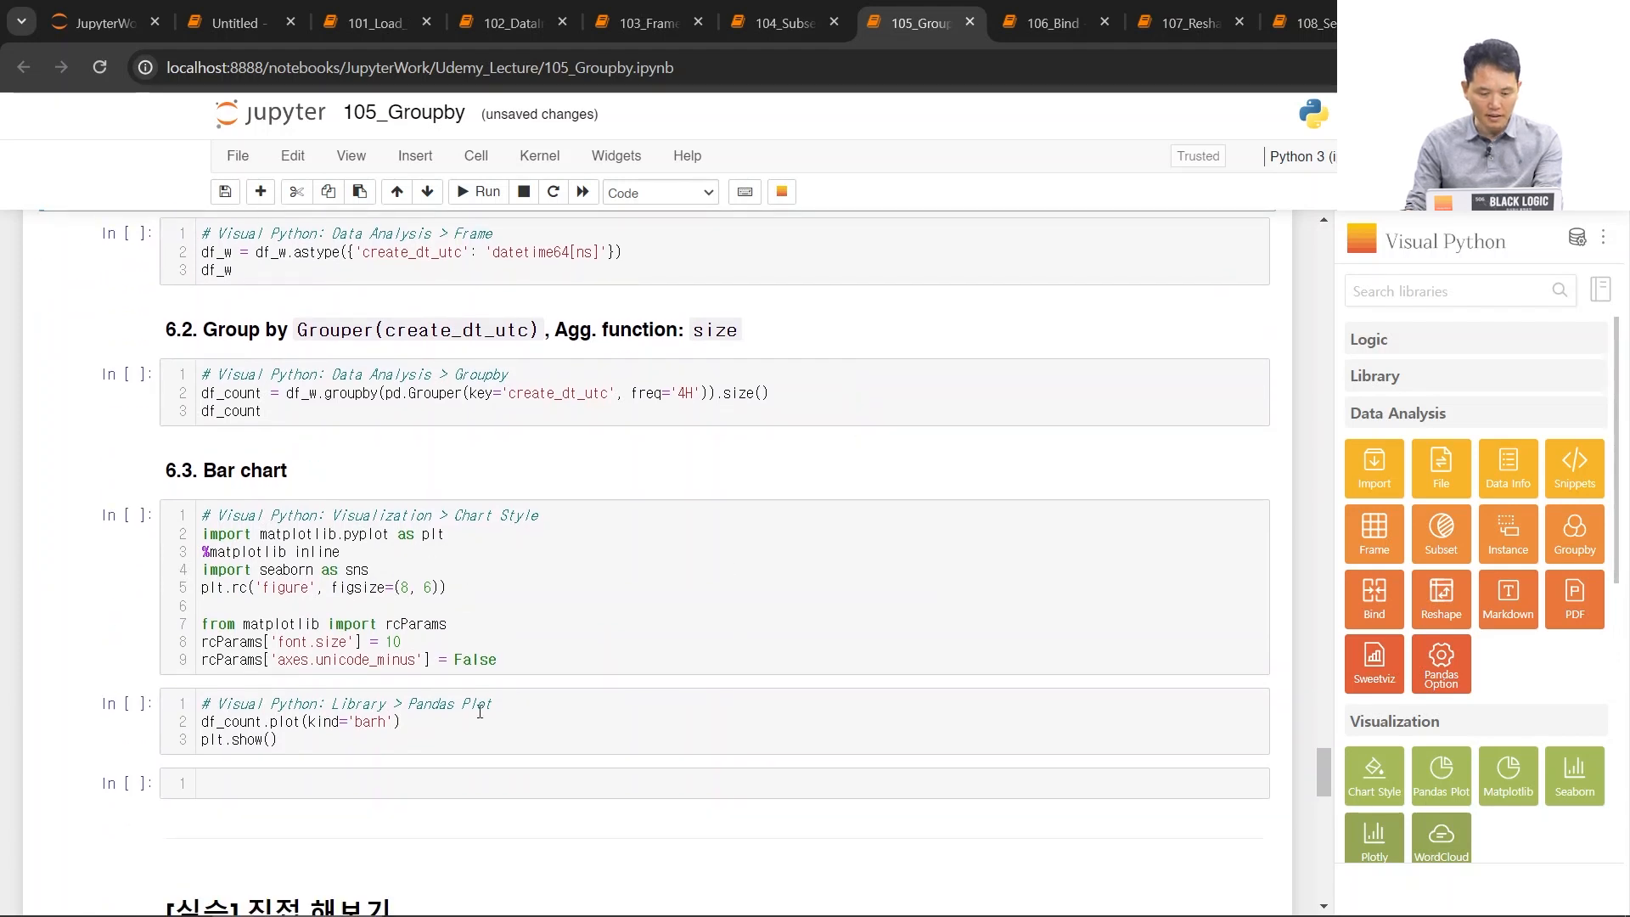
scroll(439, 577, "up", 1)
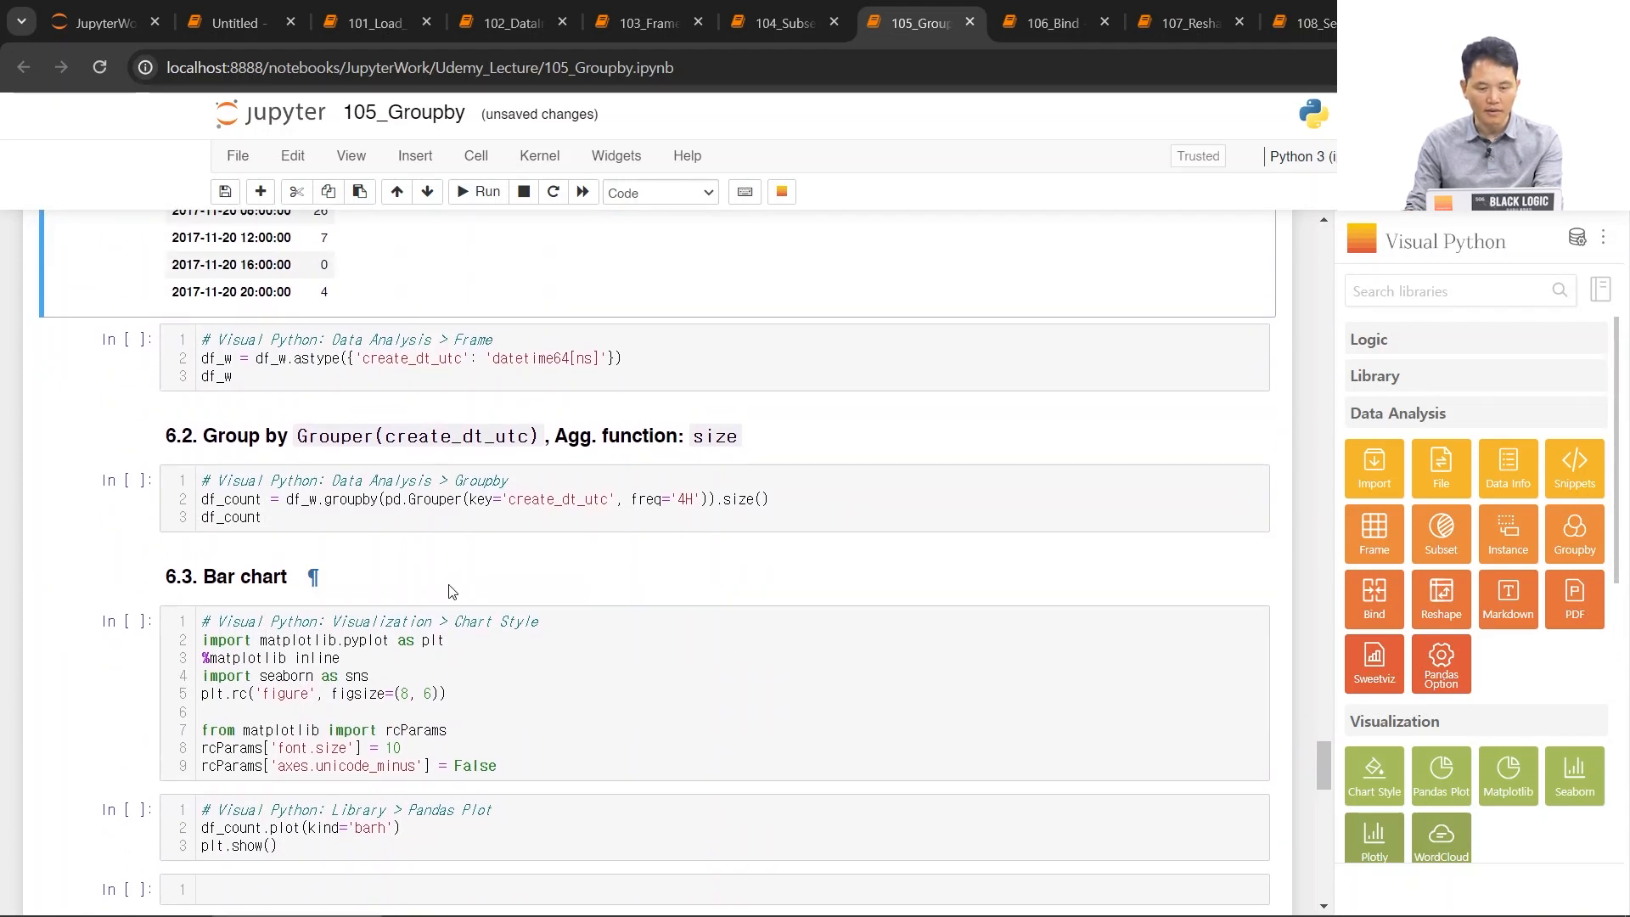
left_click(204, 502)
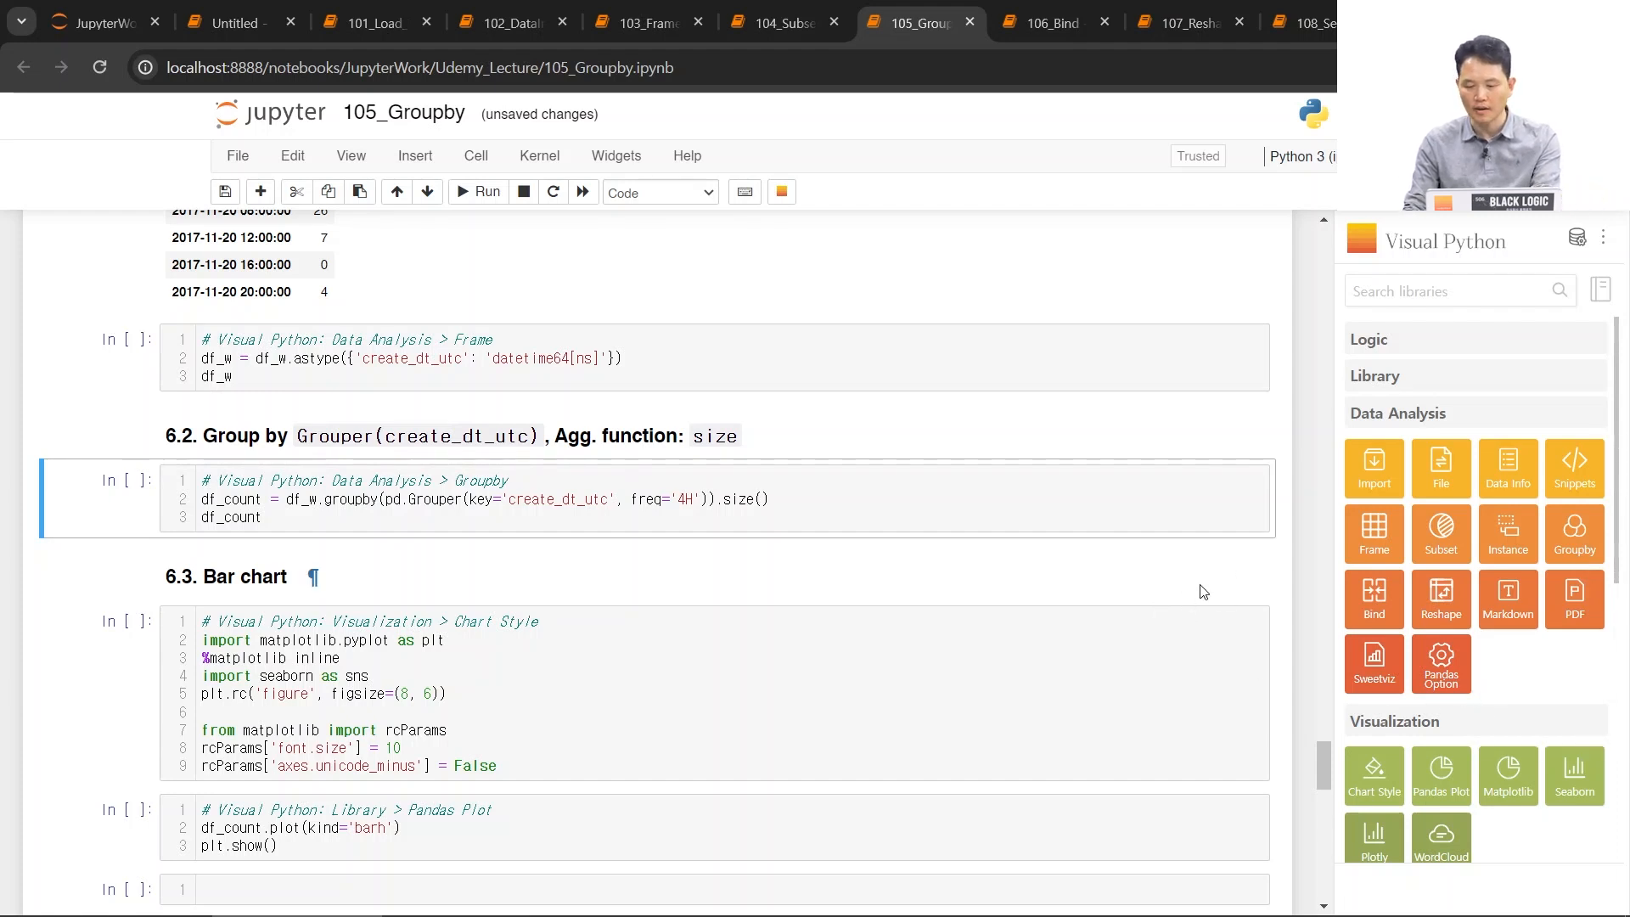
- Open another Groupby on the df_w DataFrame and select create_dt_utc as the column to group by
left_click(1576, 535)
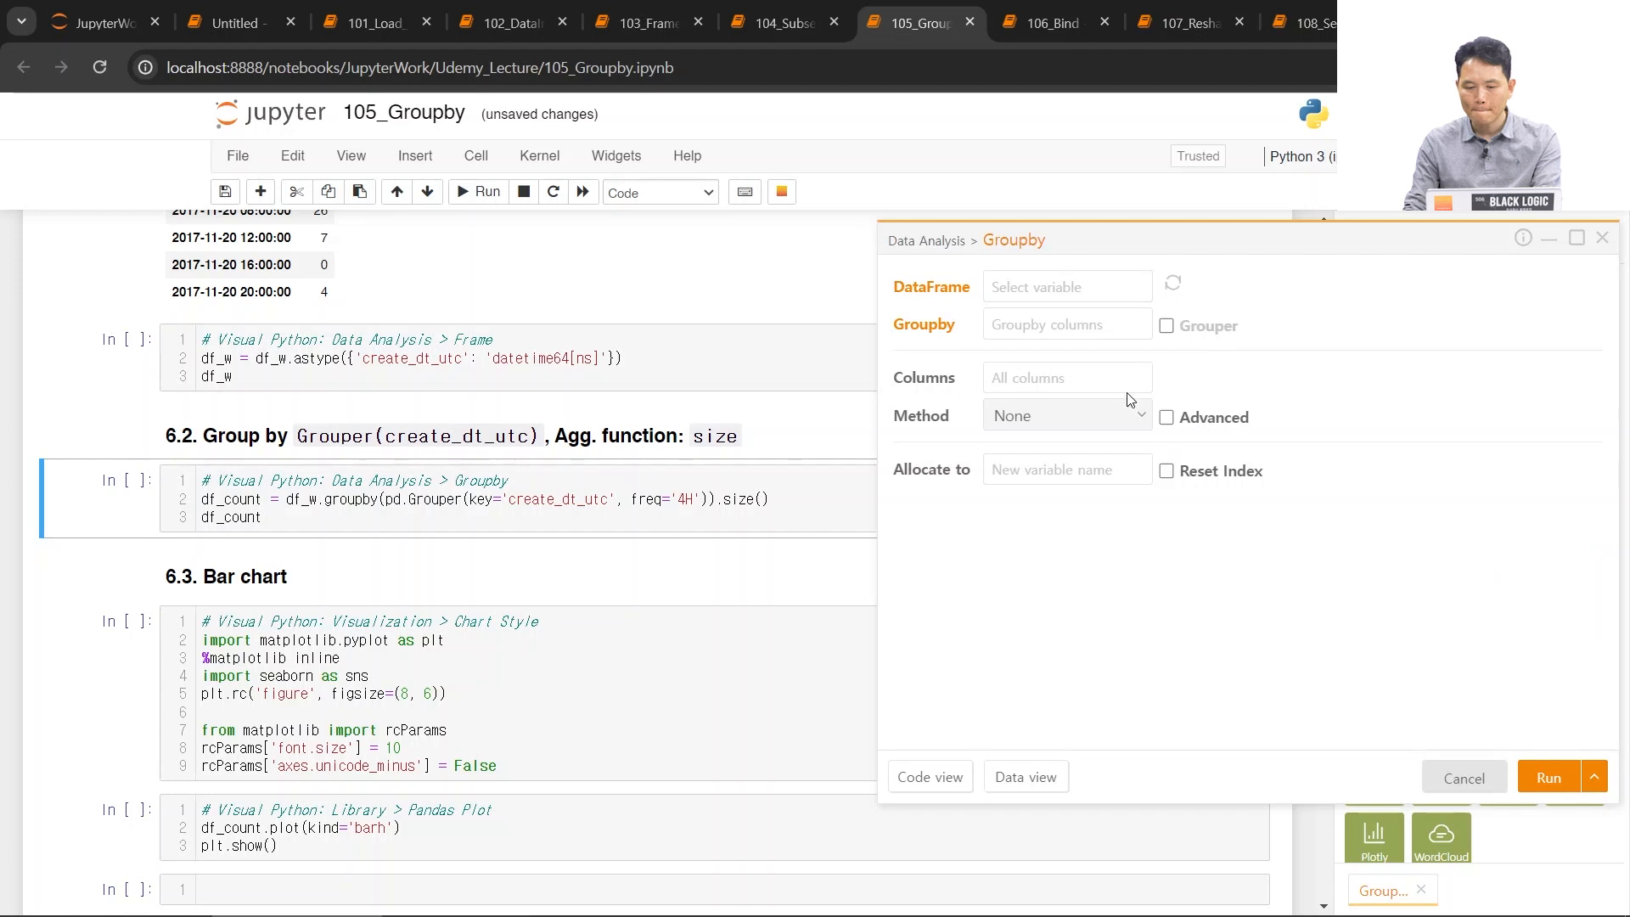
left_click(1044, 280)
left_click(1012, 344)
left_click(1063, 325)
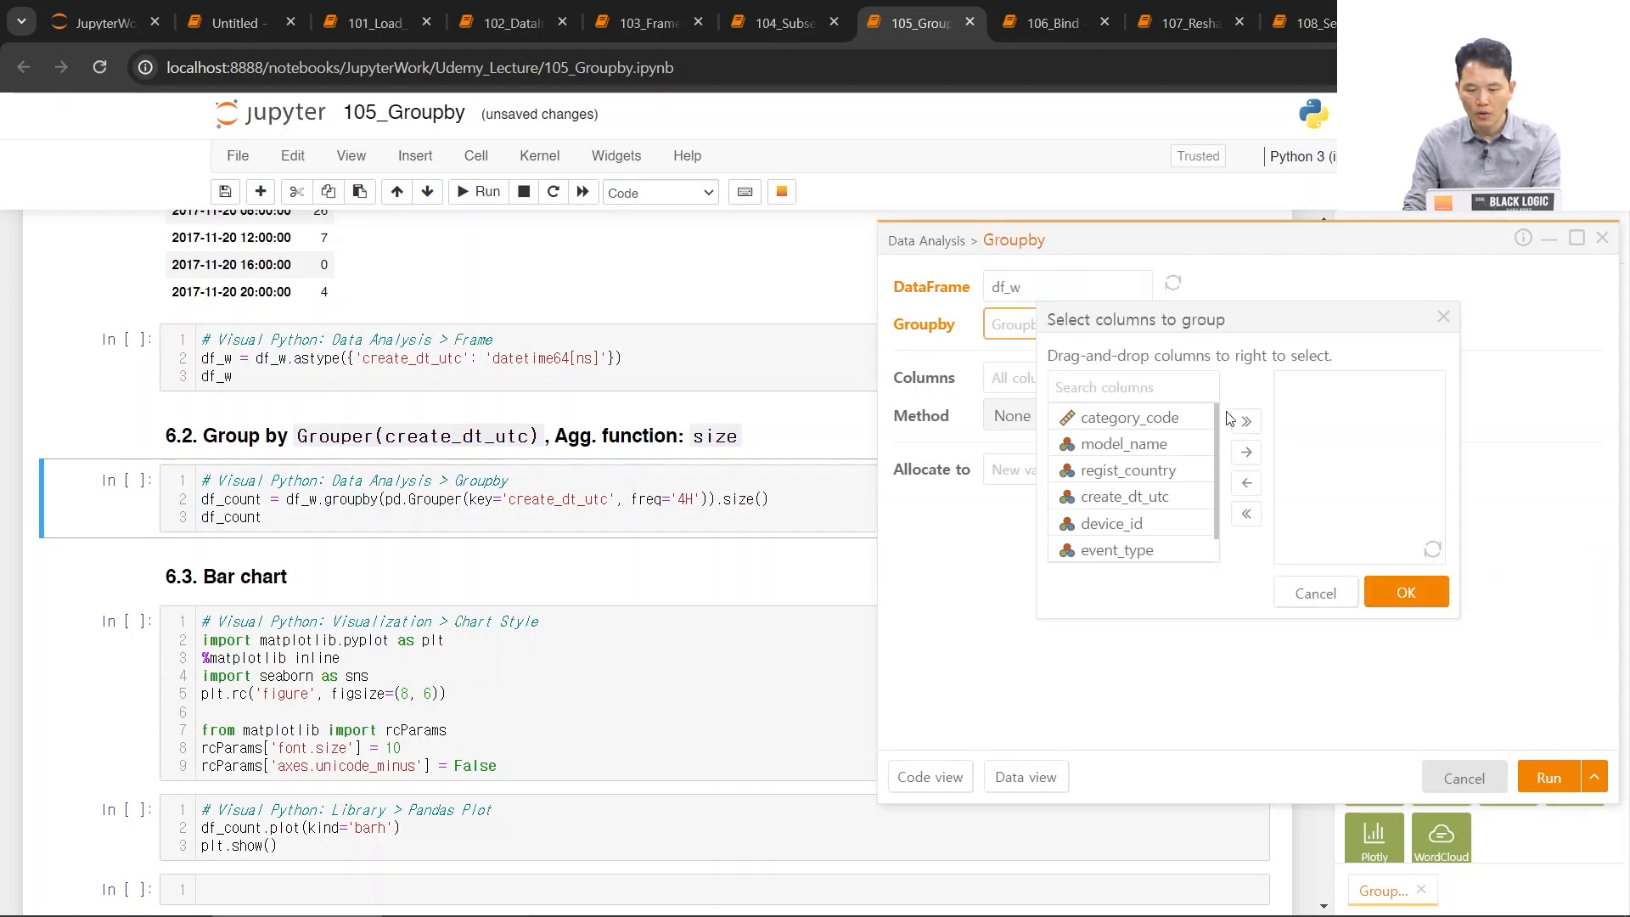
left_click_drag(1175, 499, 1367, 472)
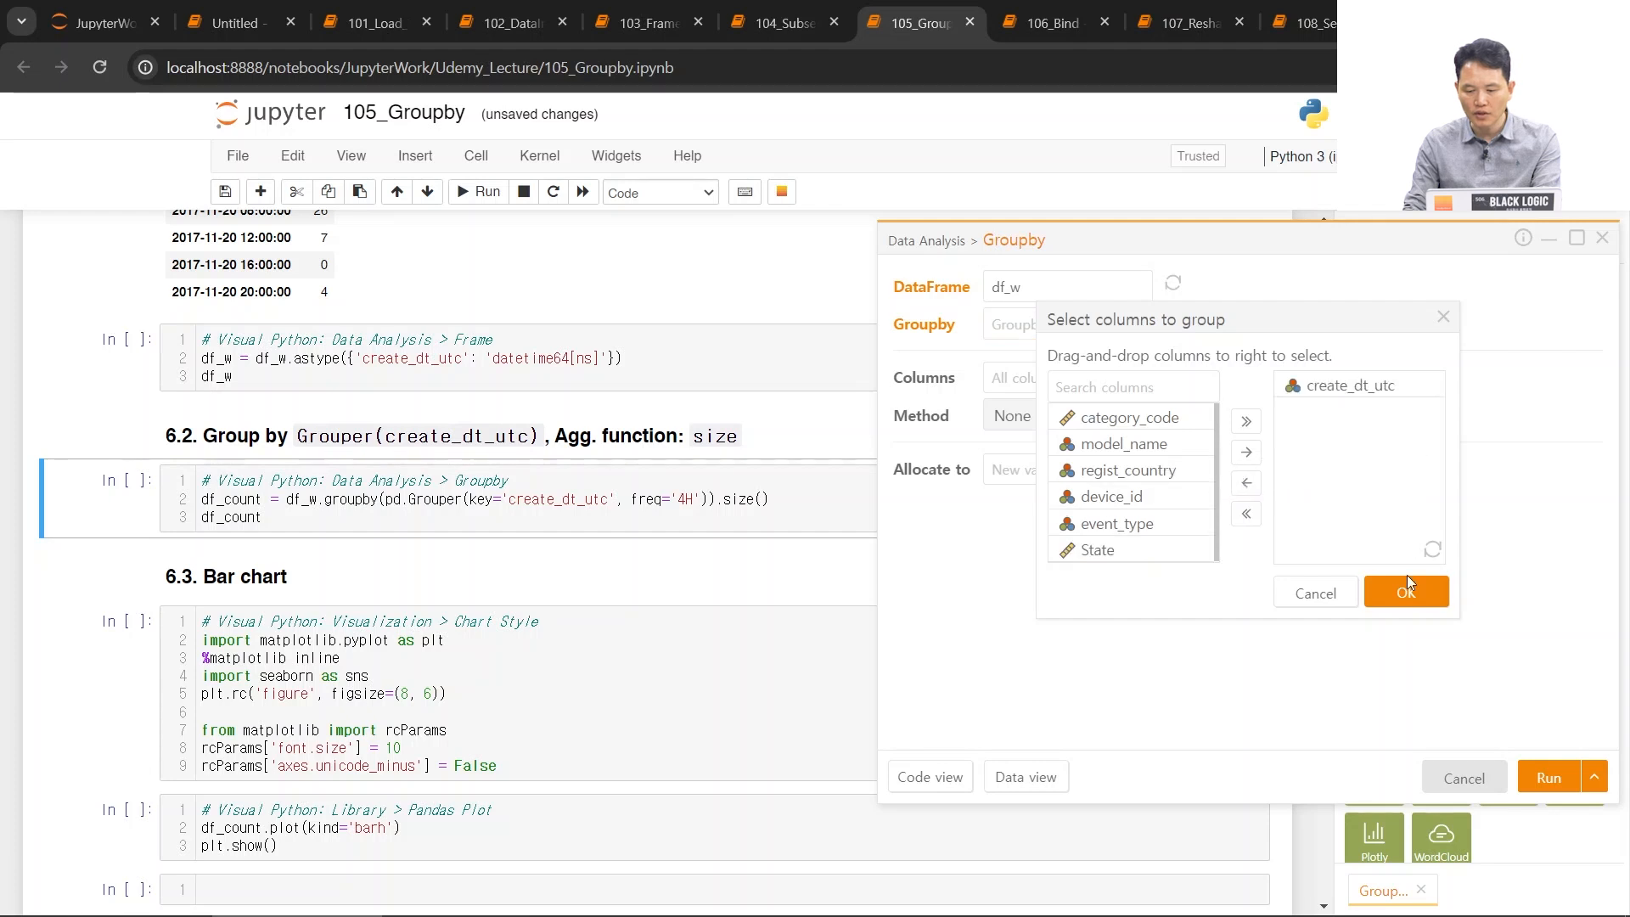
left_click(1405, 591)
- Turn on Grouper for the create_dt_utc grouping with a frequency of 4 hourly
left_click(1168, 327)
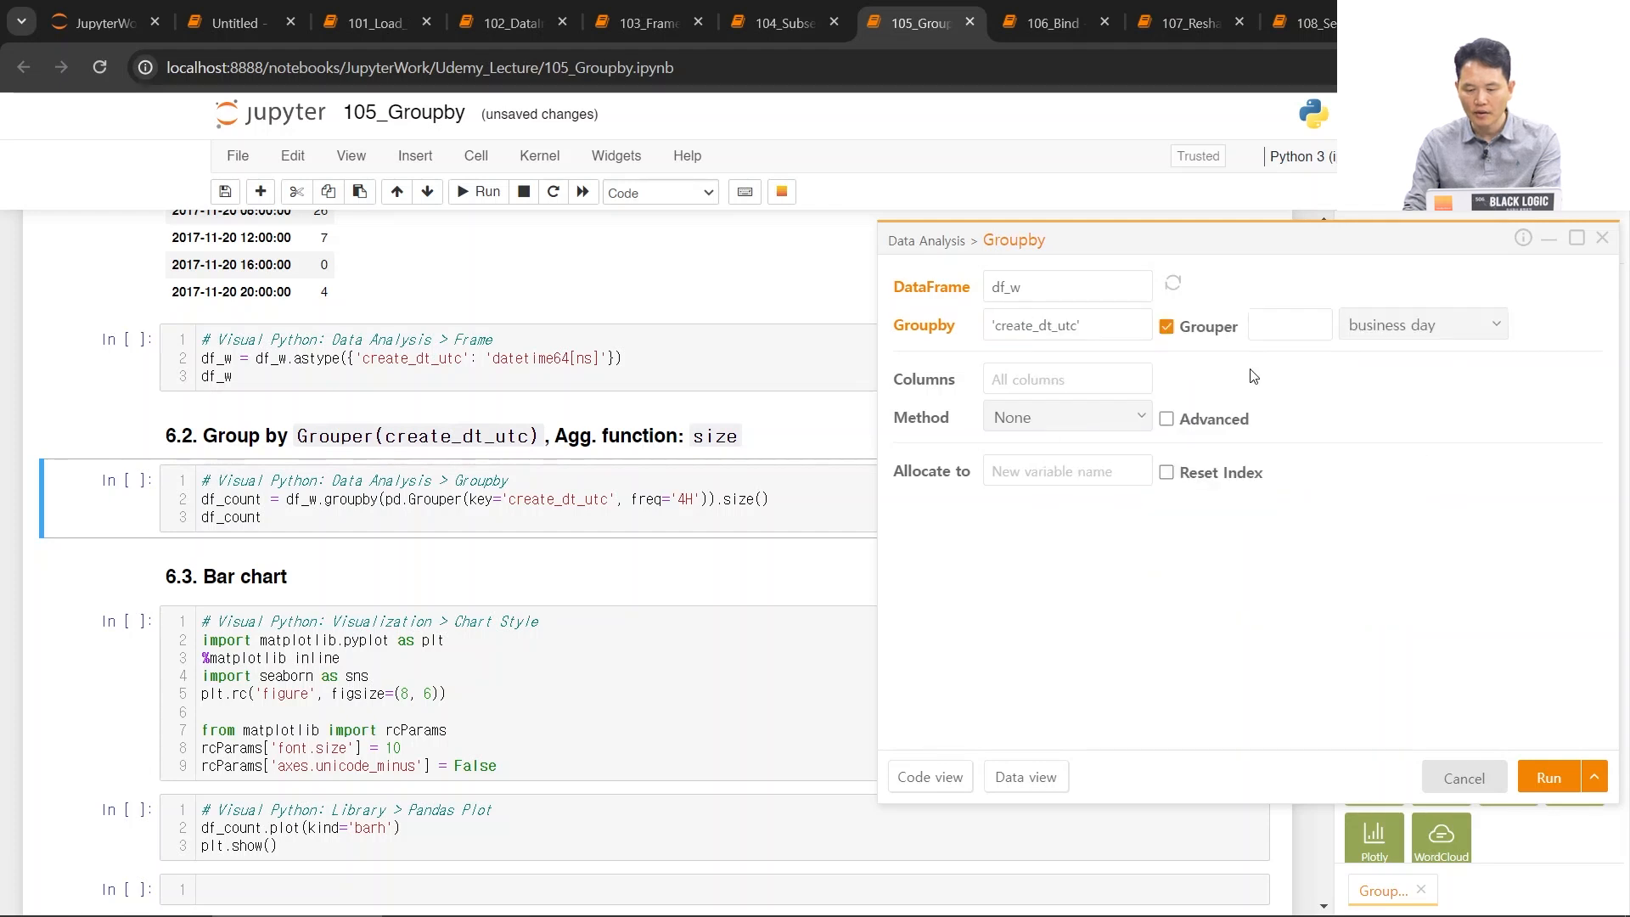
left_click(1435, 326)
scroll(1426, 407, "down", 5)
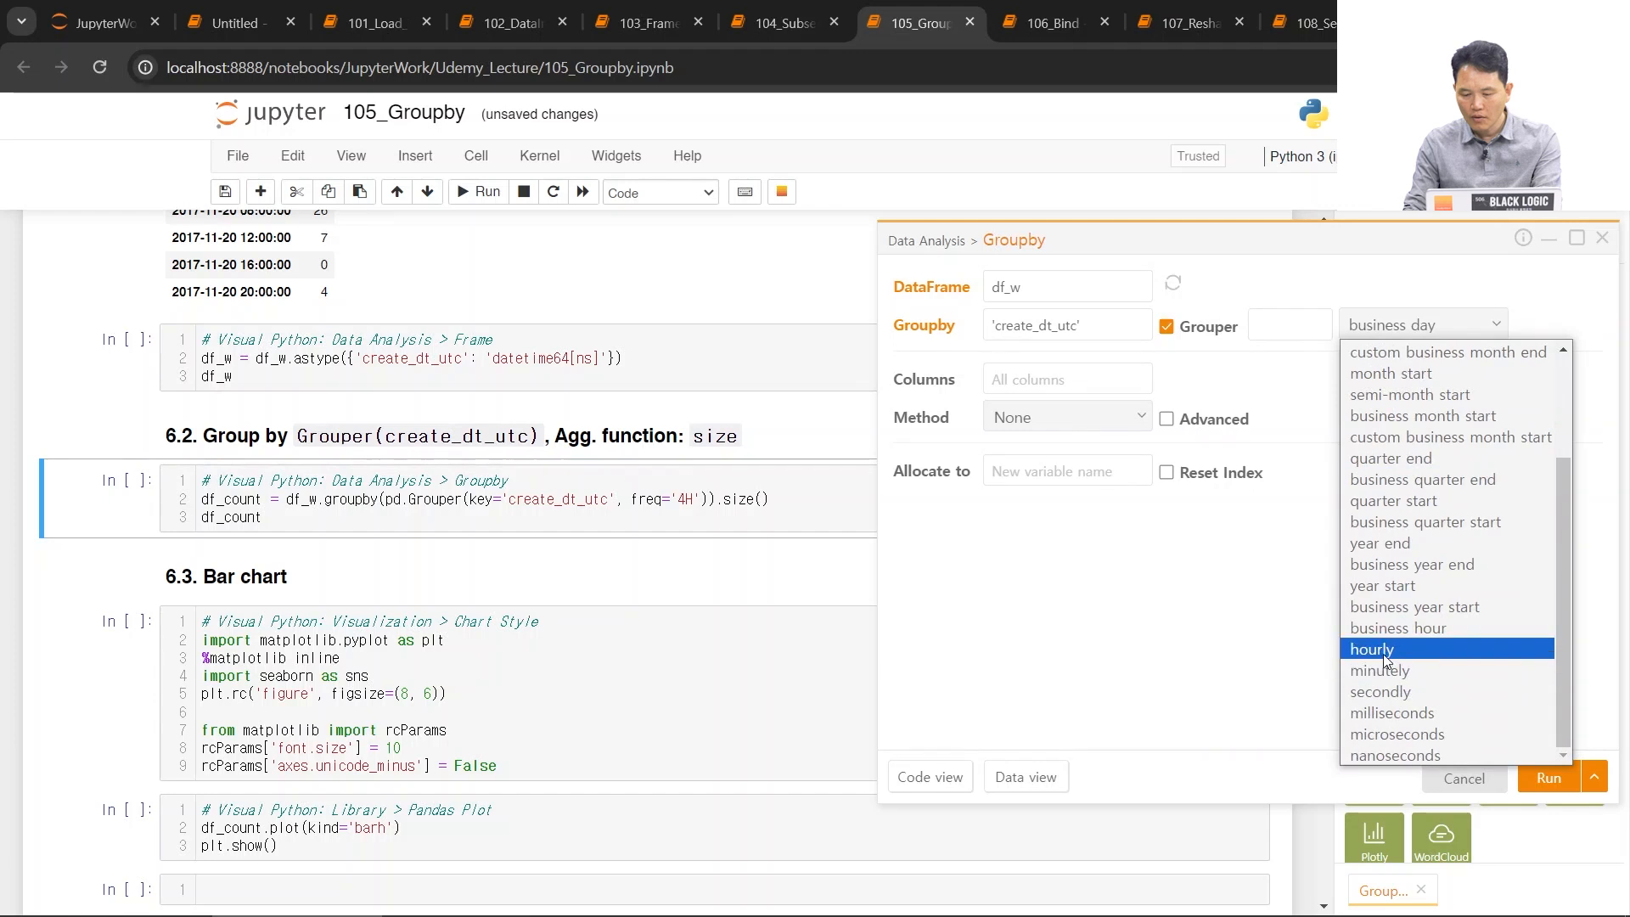
left_click(1384, 650)
left_click(1317, 321)
left_click(1316, 320)
left_click(1317, 321)
left_click(1317, 321)
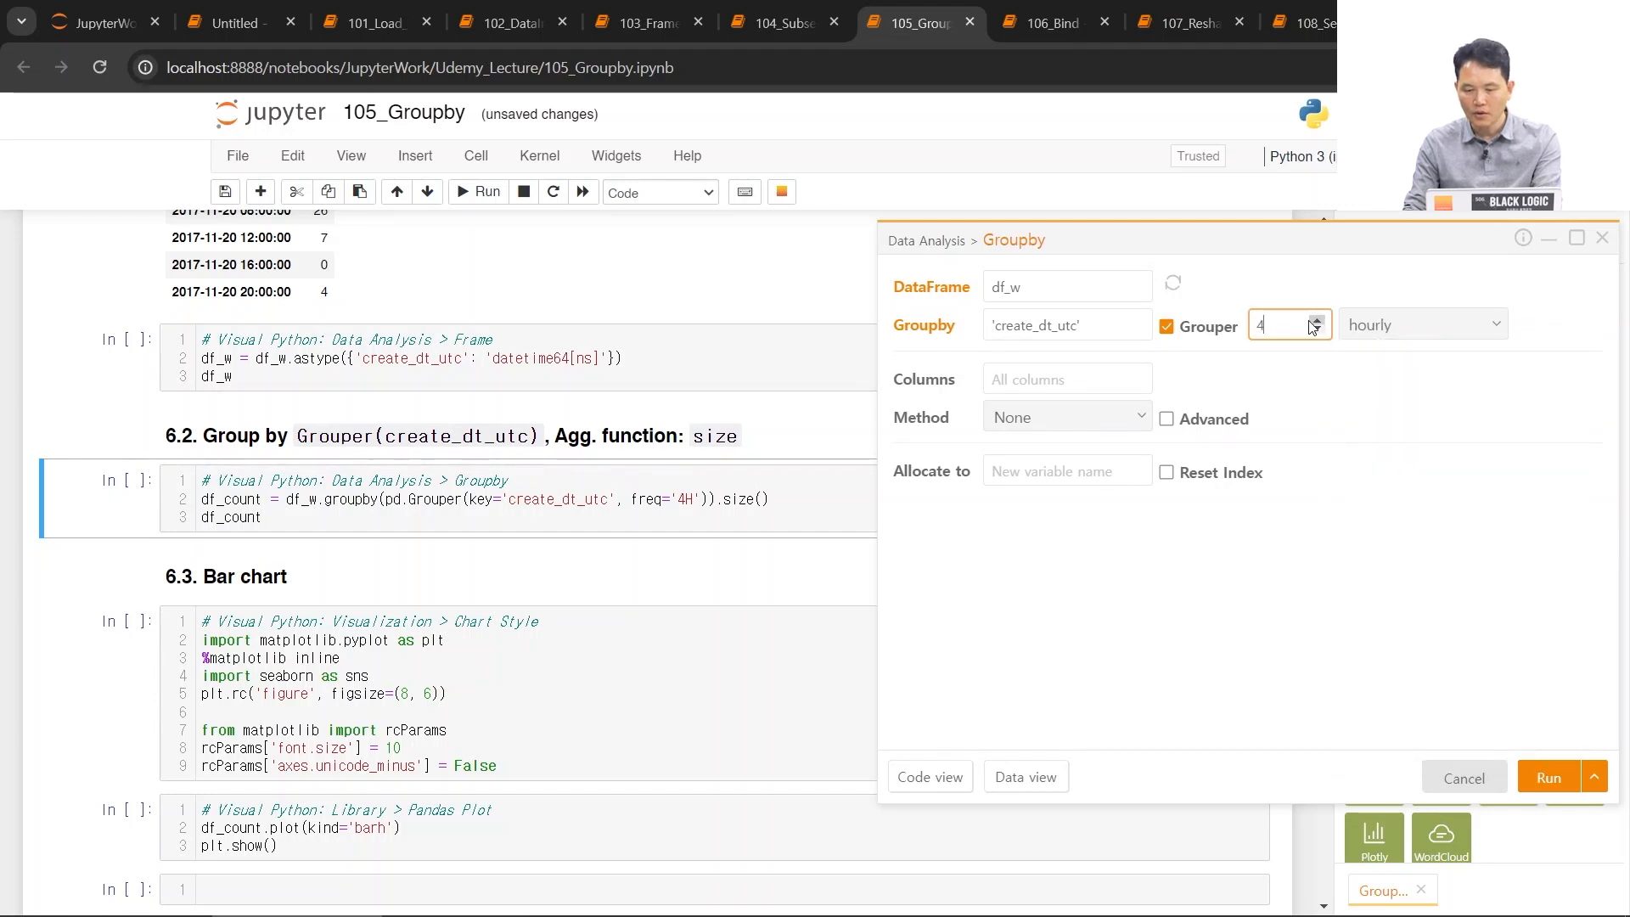
- Set the aggregation method to size, allocate the result to df_count, and run the Groupby
left_click(1031, 419)
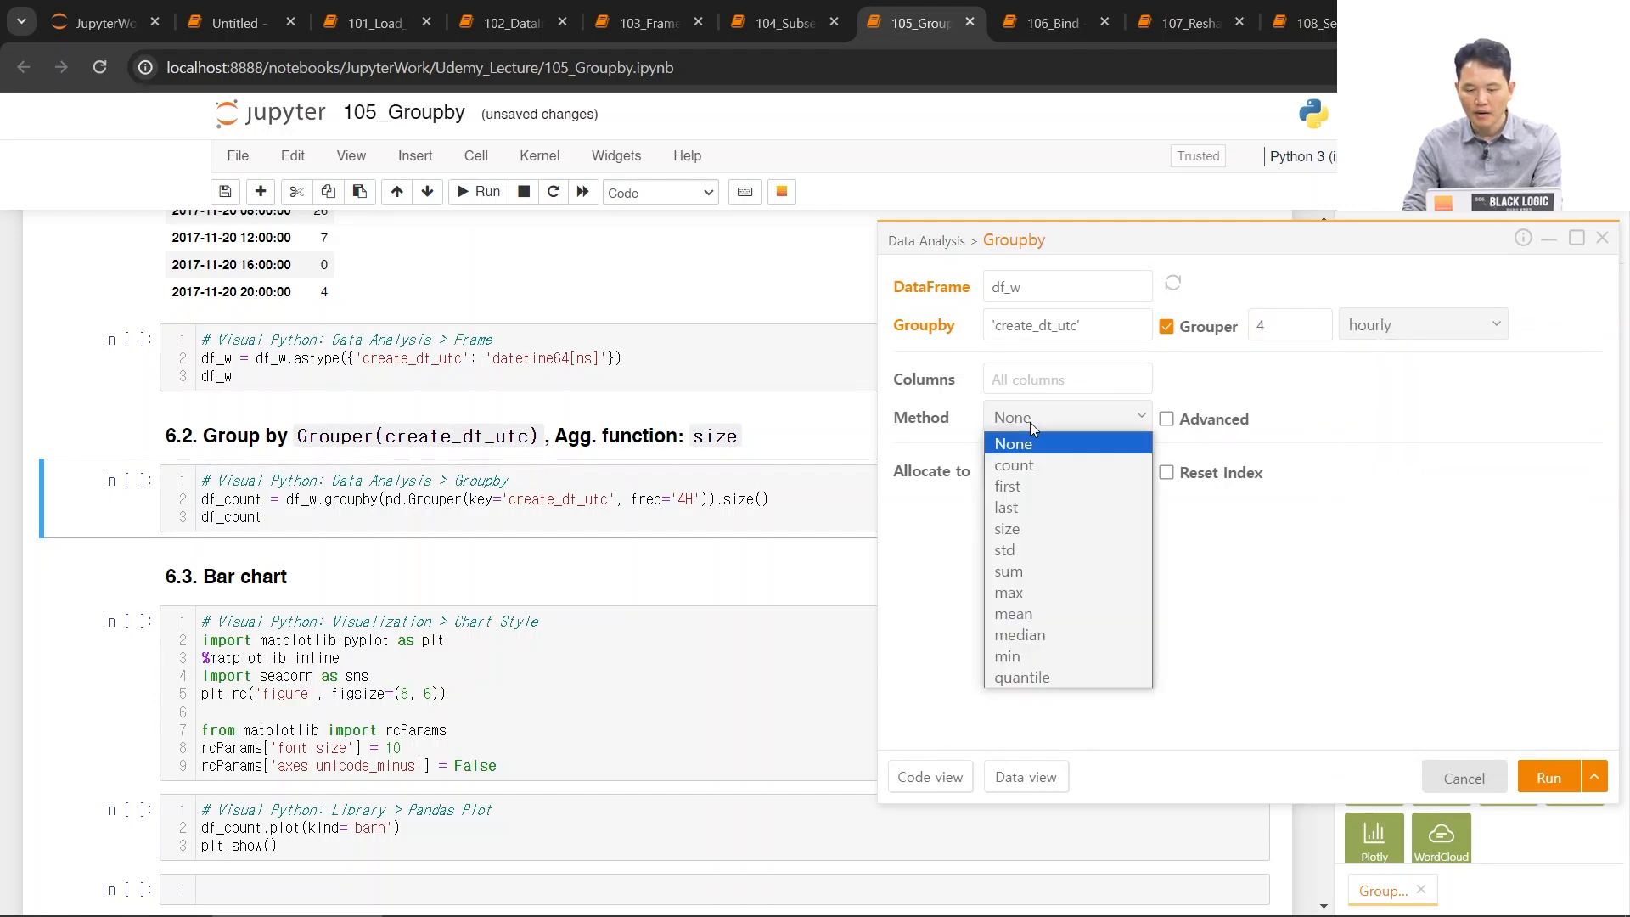
left_click(1027, 531)
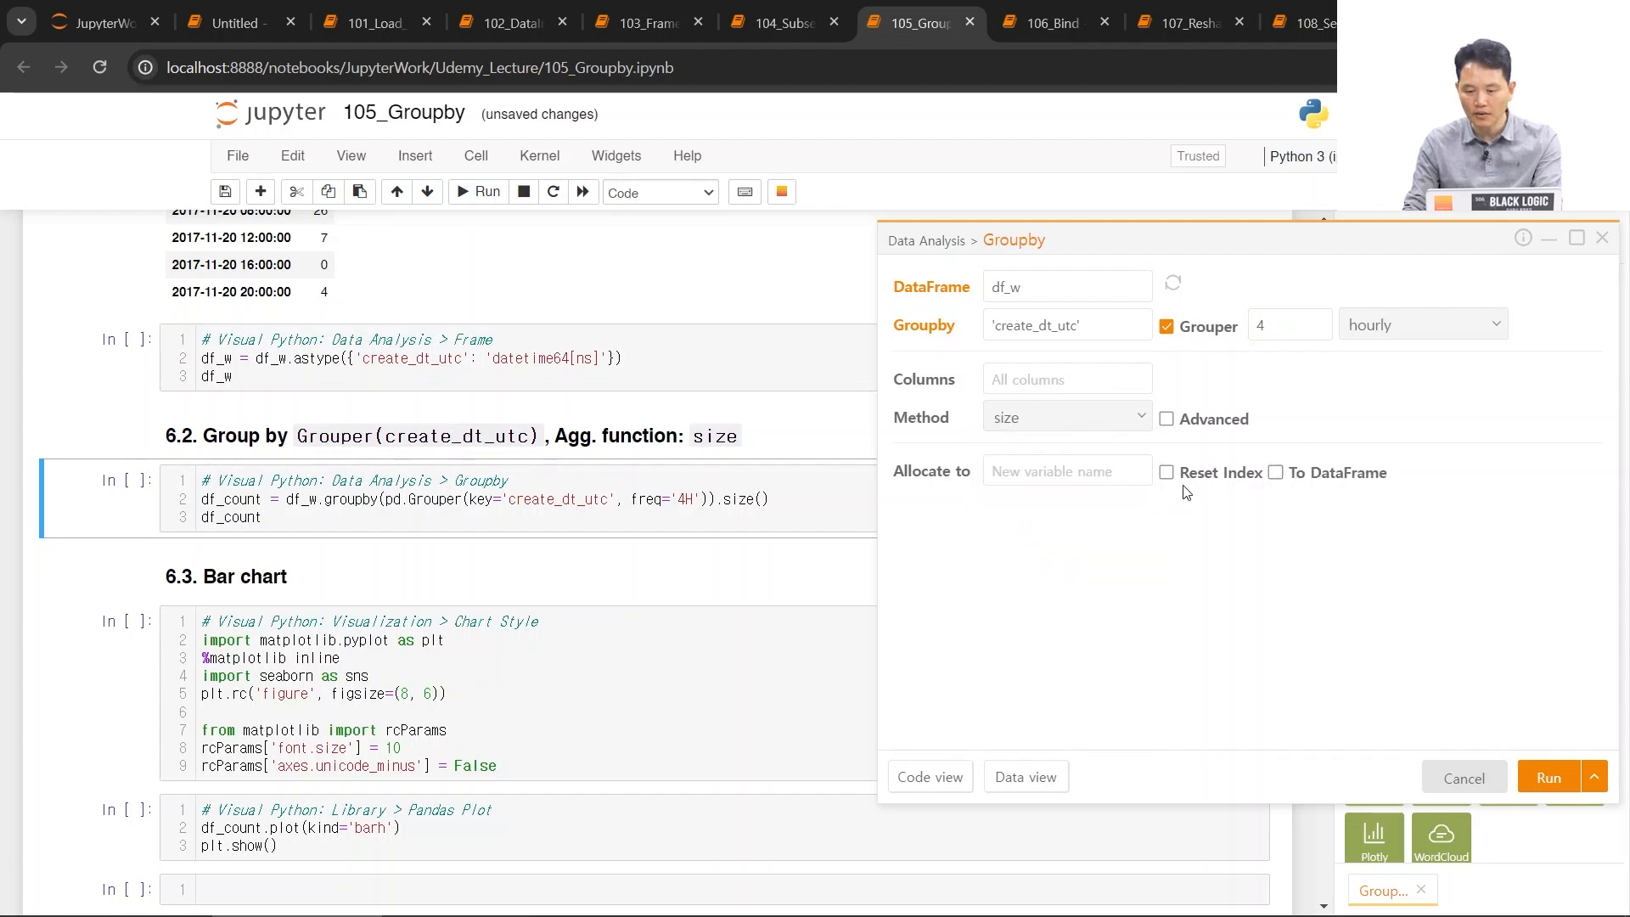
left_click(1076, 475)
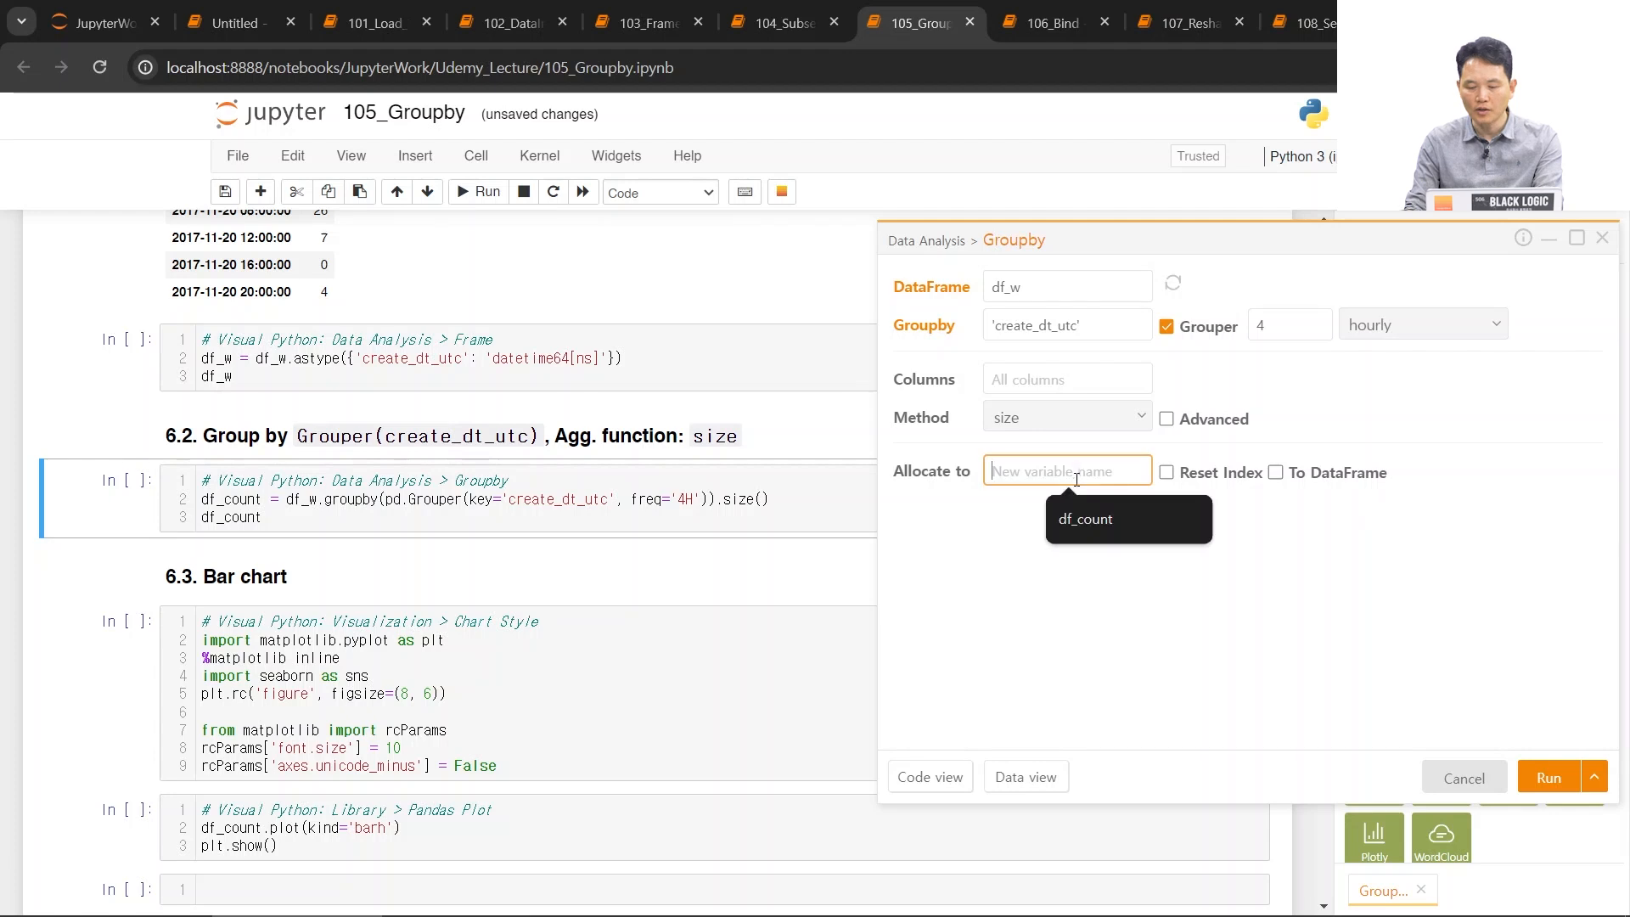
type("df_count")
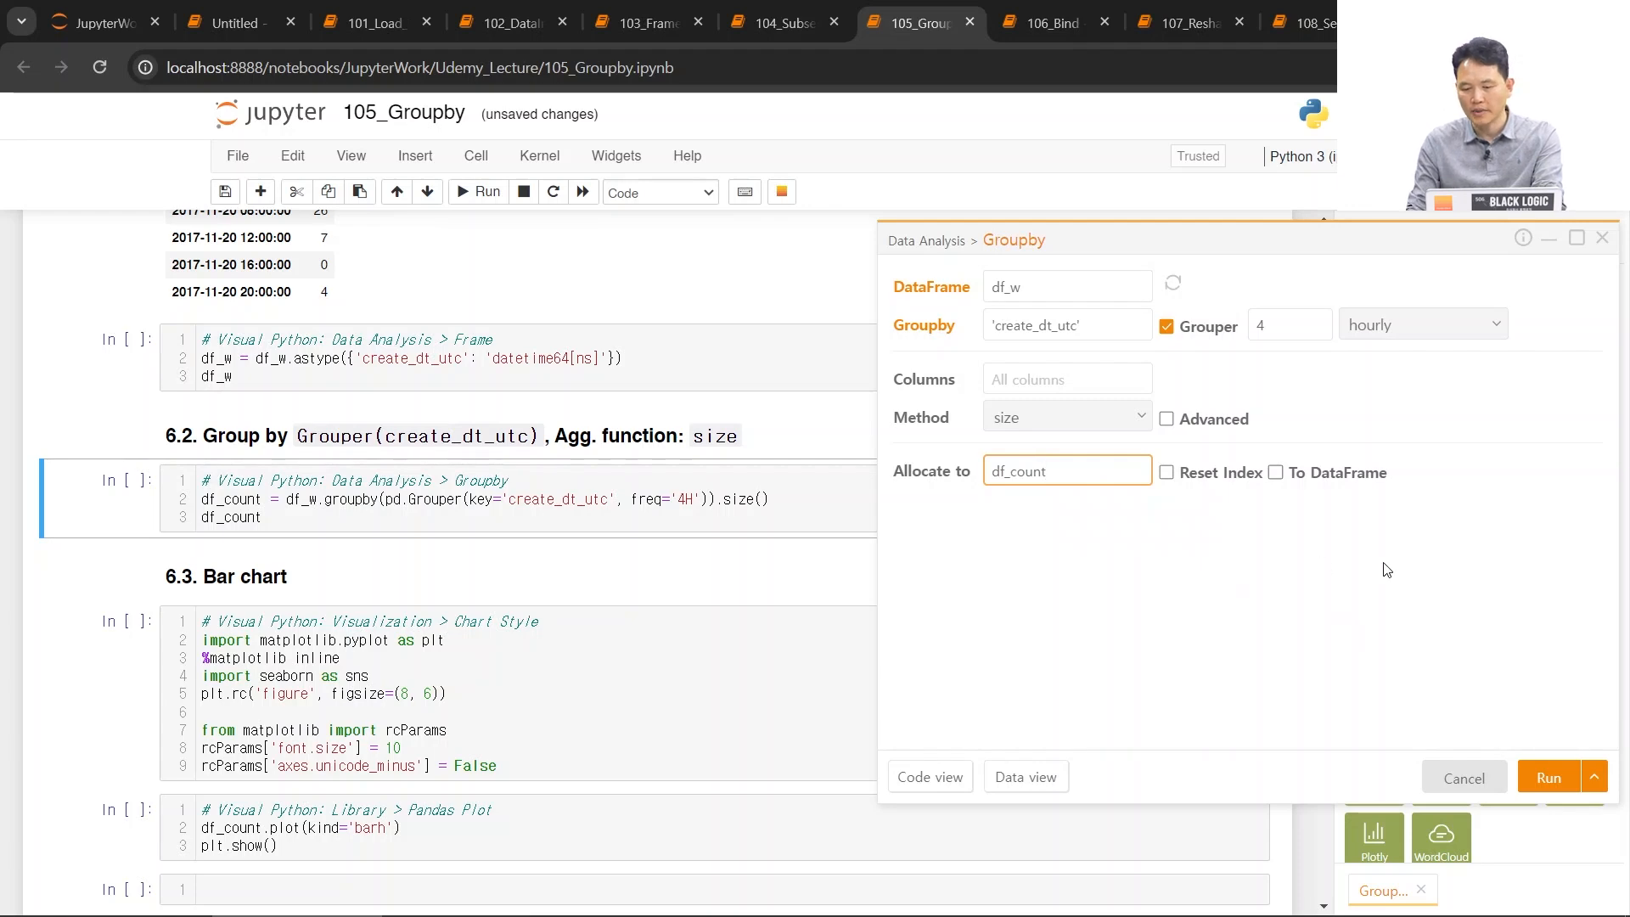
left_click(1543, 776)
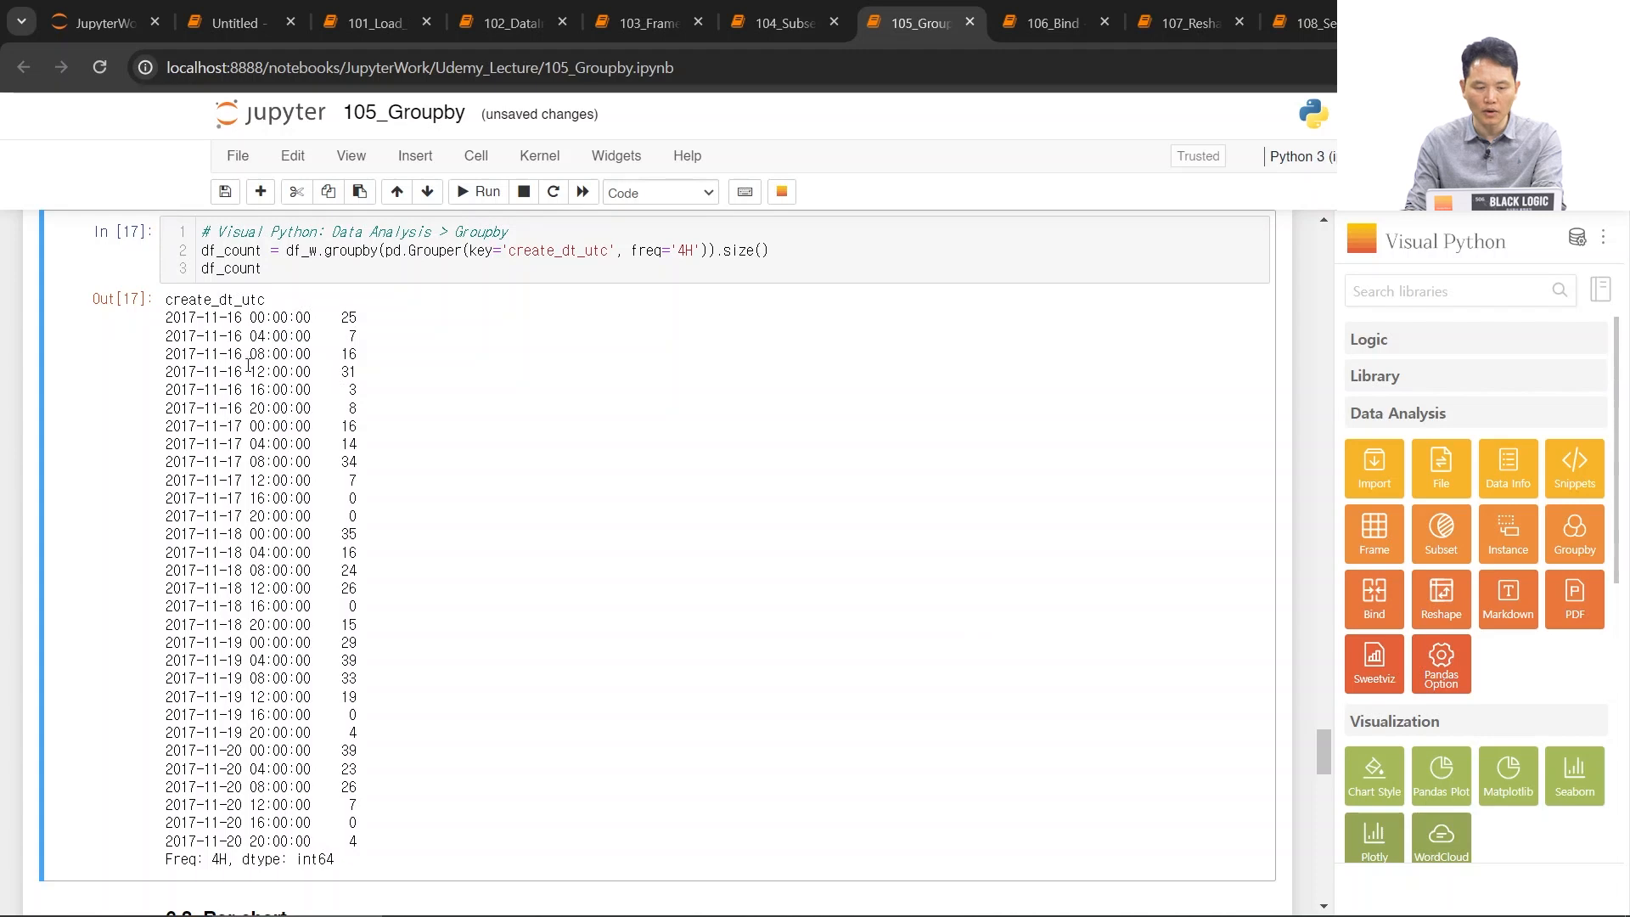
scroll(262, 380, "up", 10)
scroll(586, 400, "down", 5)
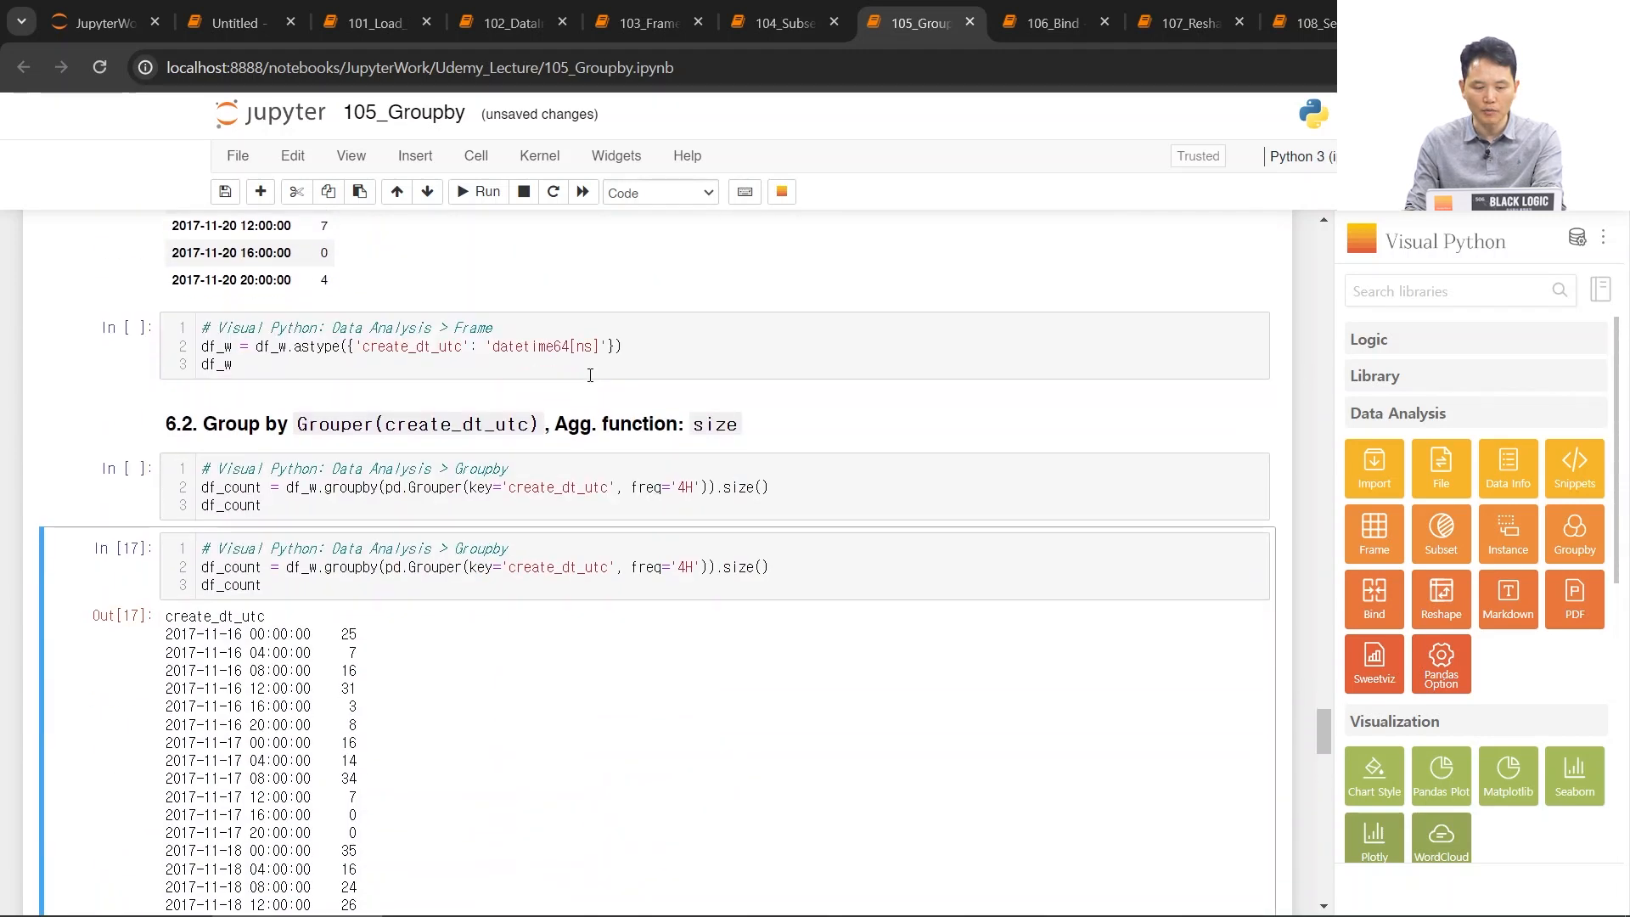
scroll(590, 374, "down", 4)
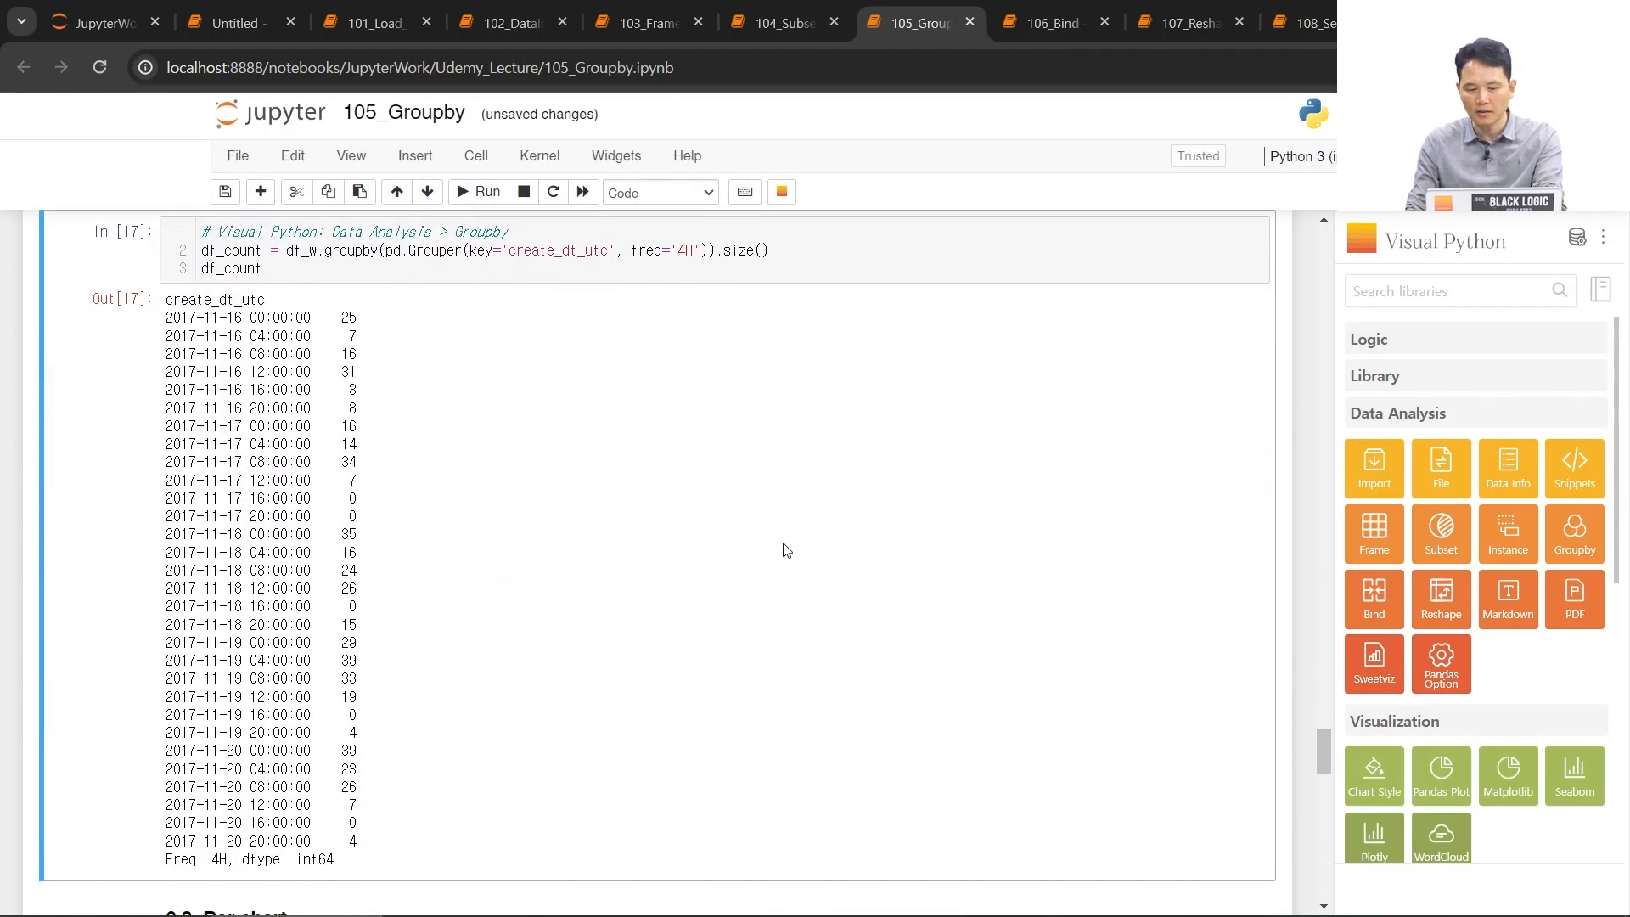
- Open the Chart Style settings and choose seaborn-v0_8-darkgrid as the style sheet
scroll(1022, 530, "down", 1)
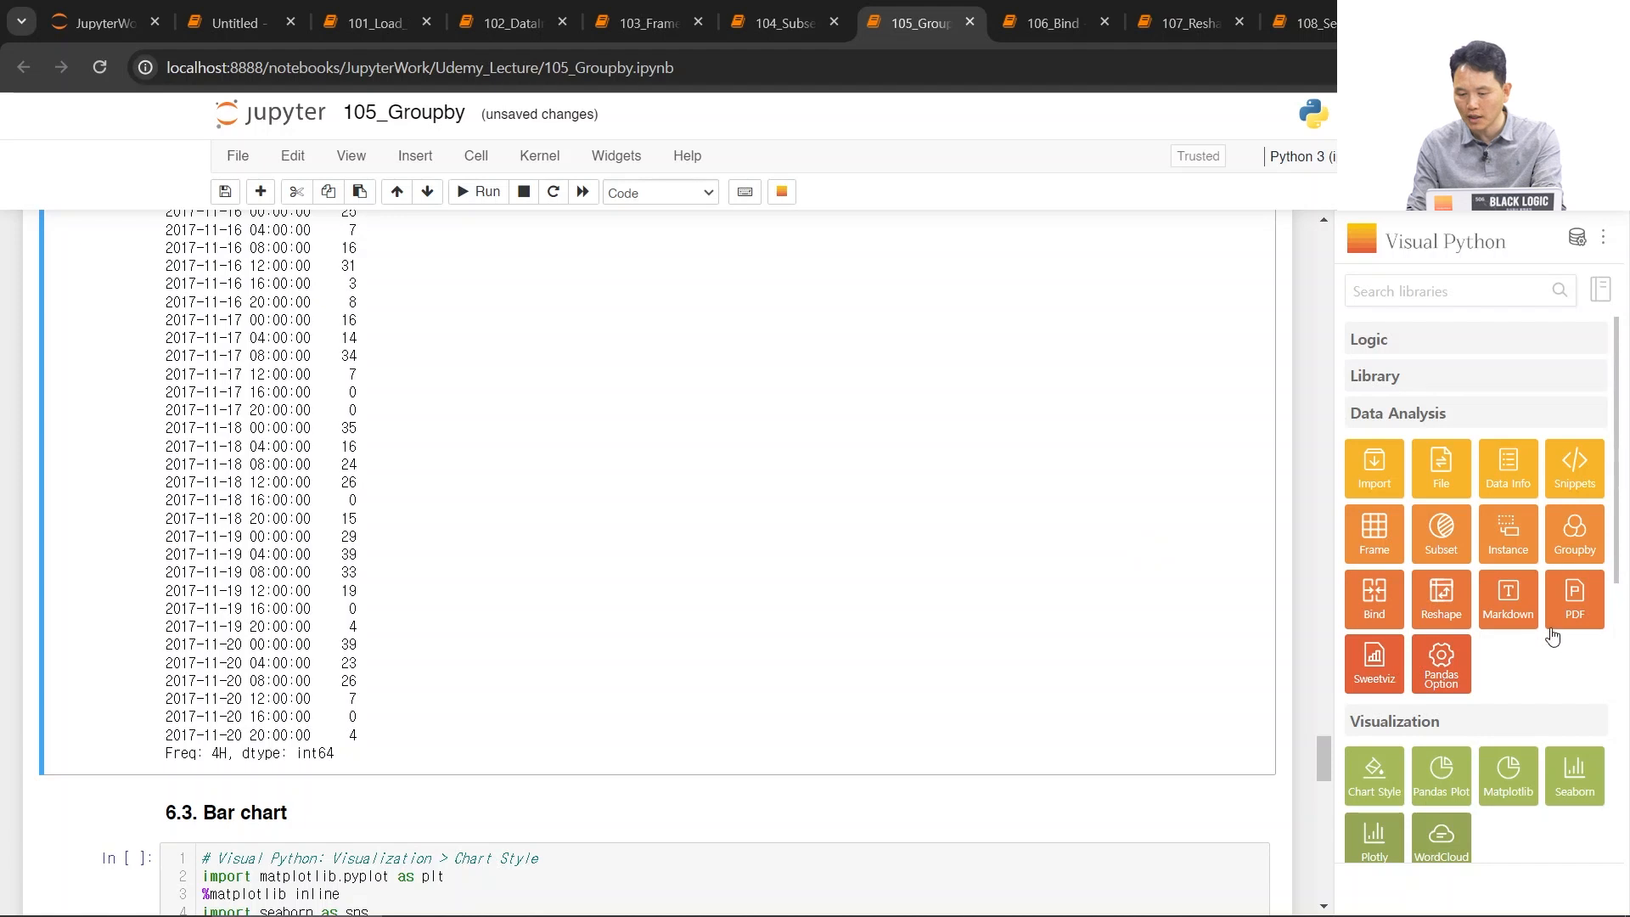
scroll(1552, 637, "down", 3)
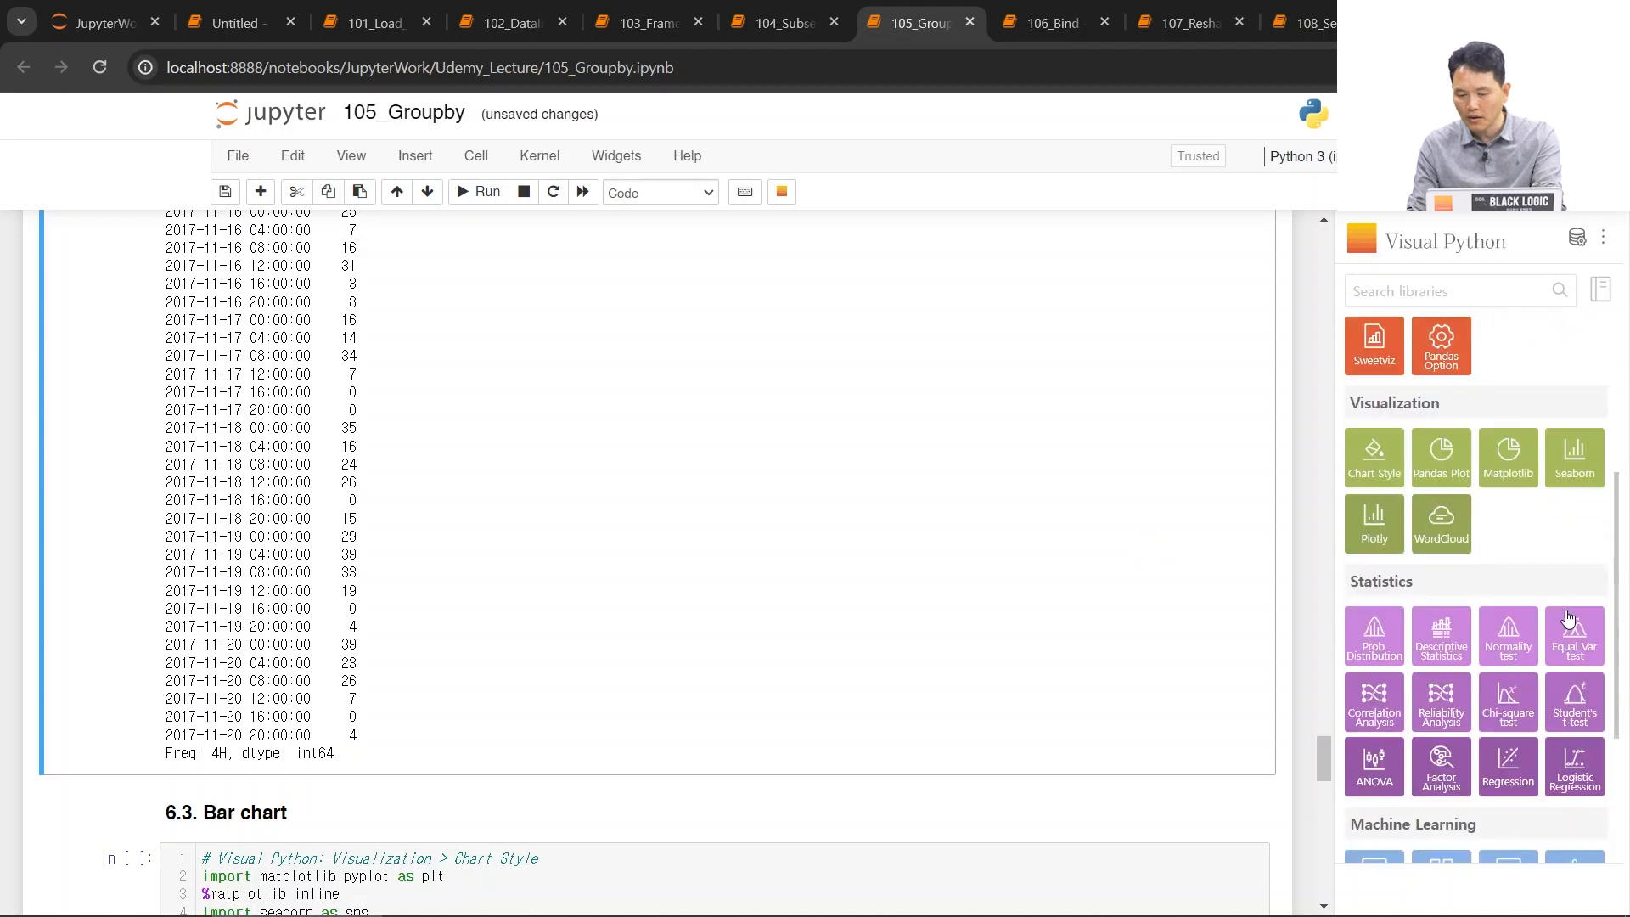
left_click(1385, 472)
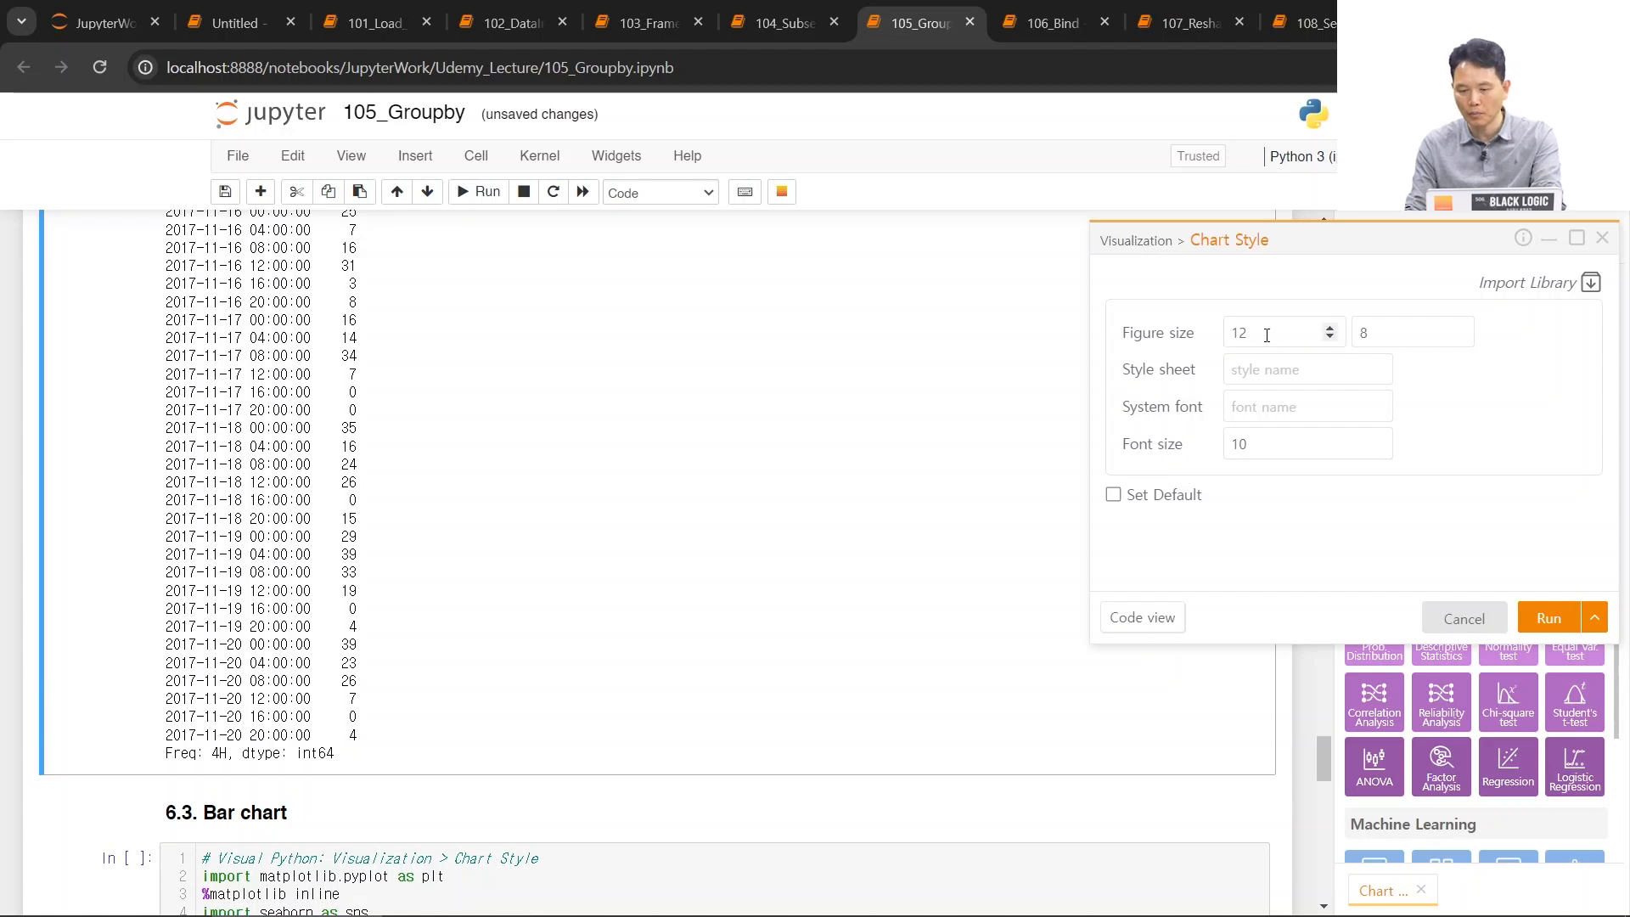
left_click(1292, 374)
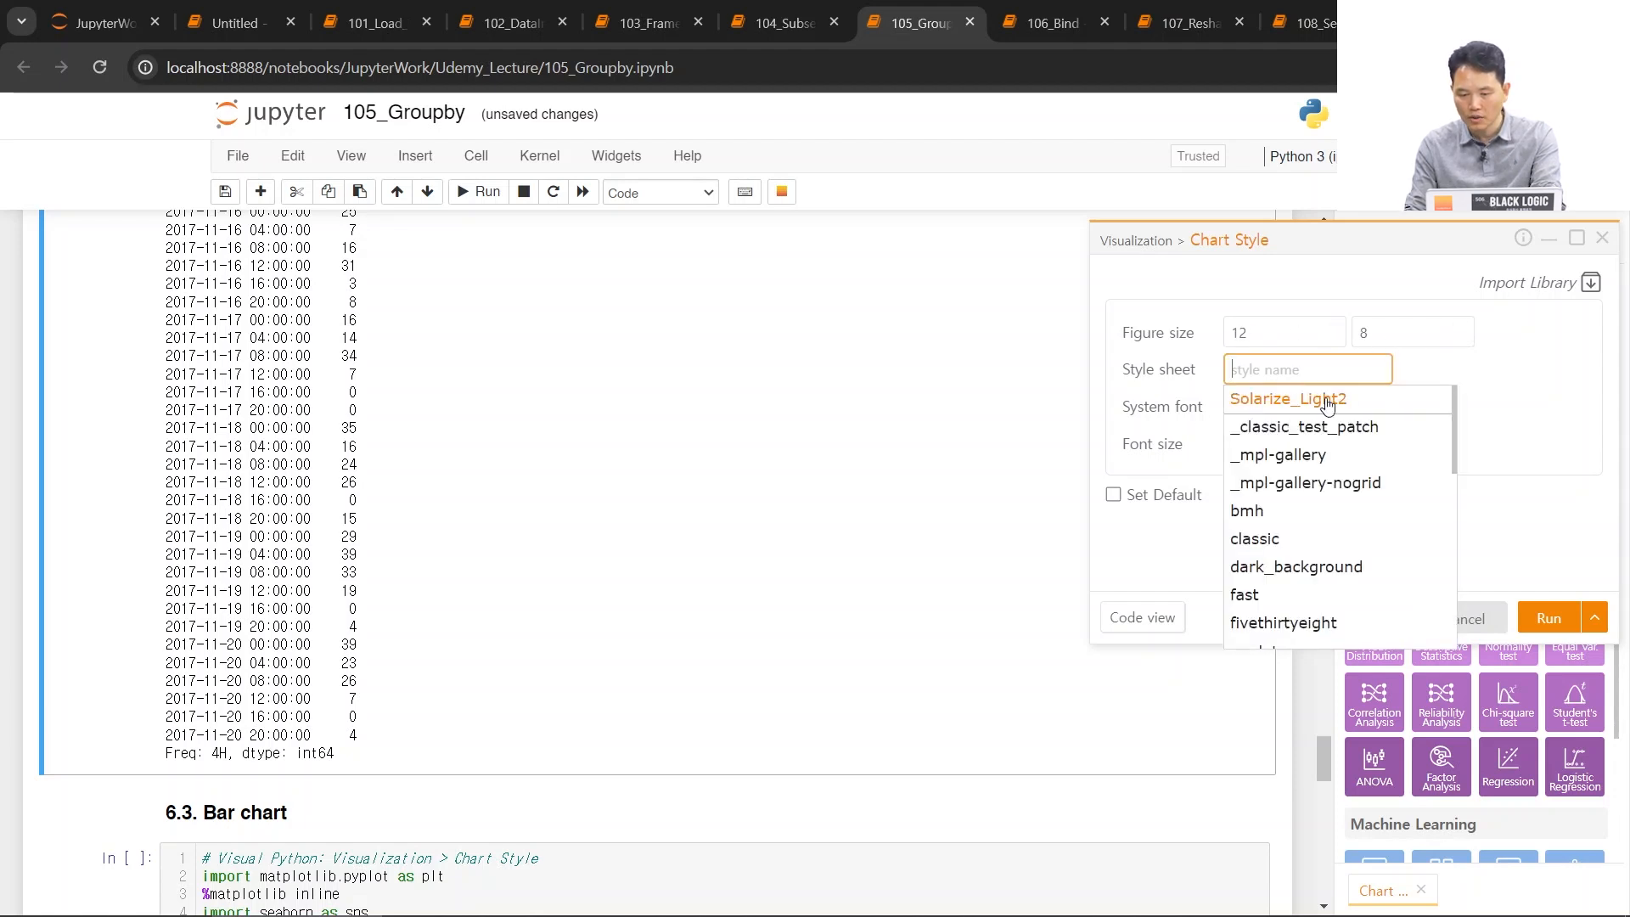
scroll(1379, 514, "down", 5)
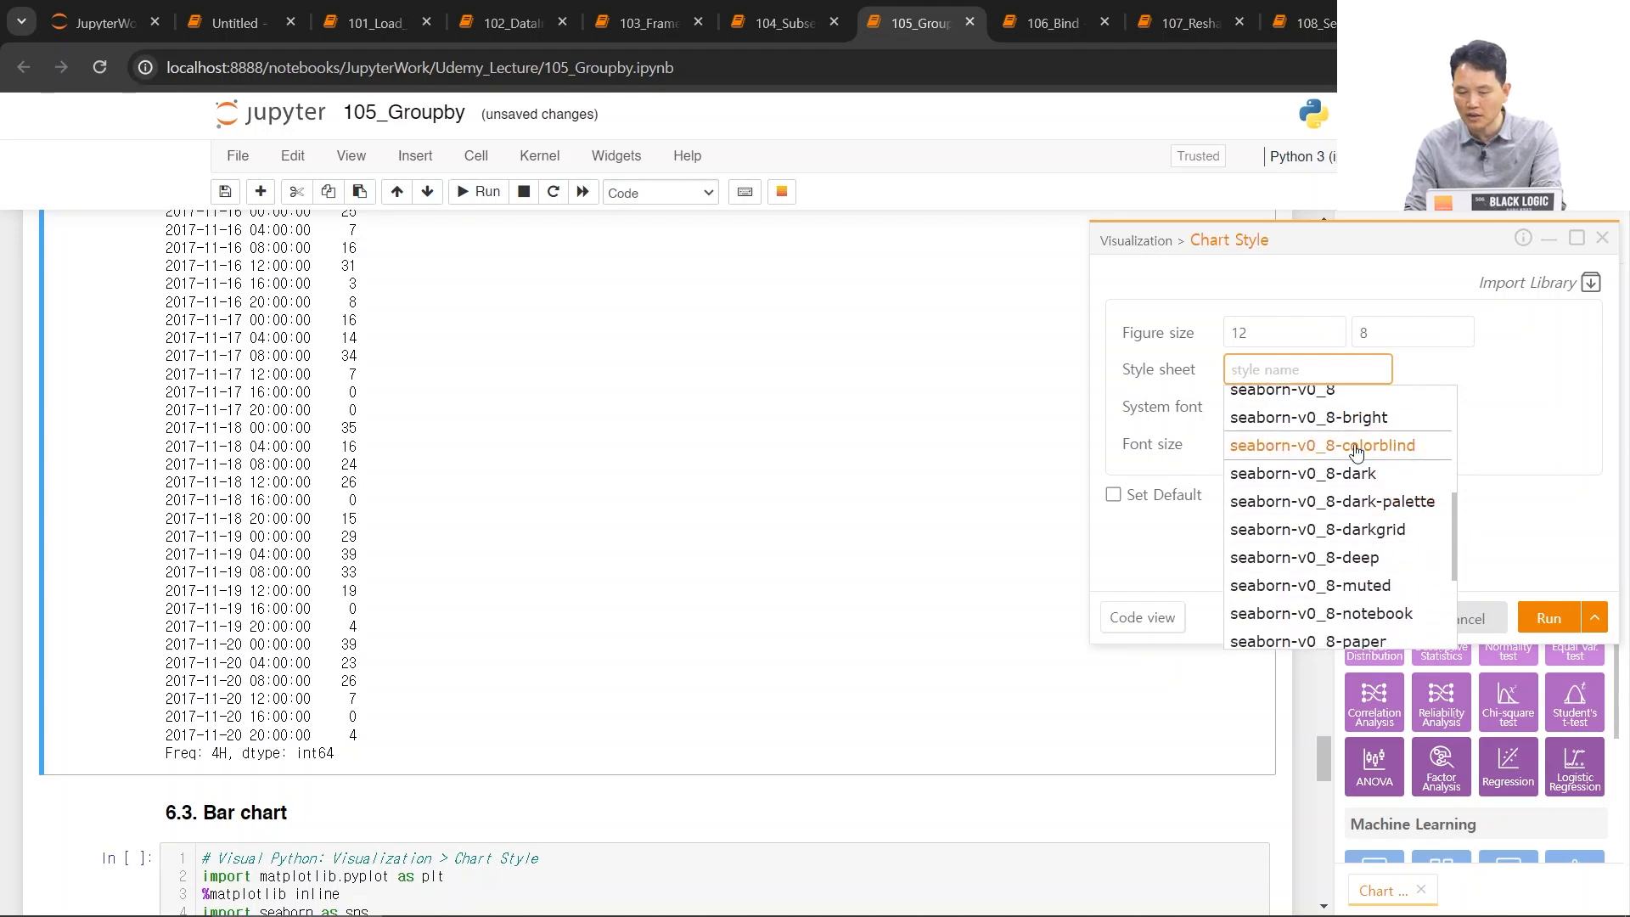
scroll(1387, 473, "down", 3)
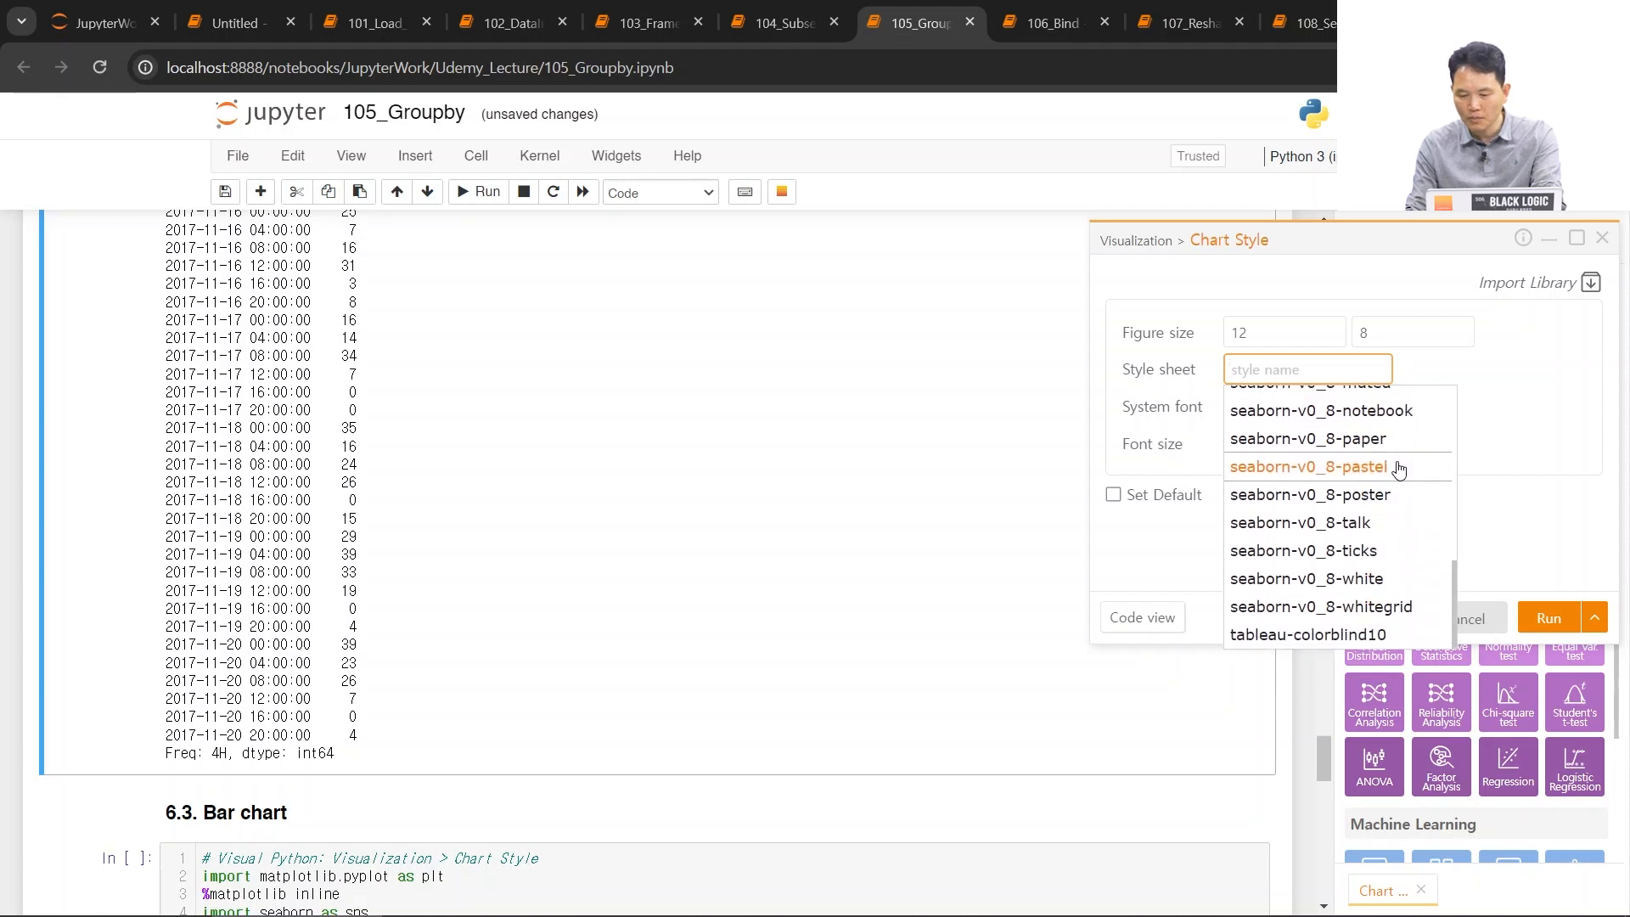
scroll(1400, 470, "up", 2)
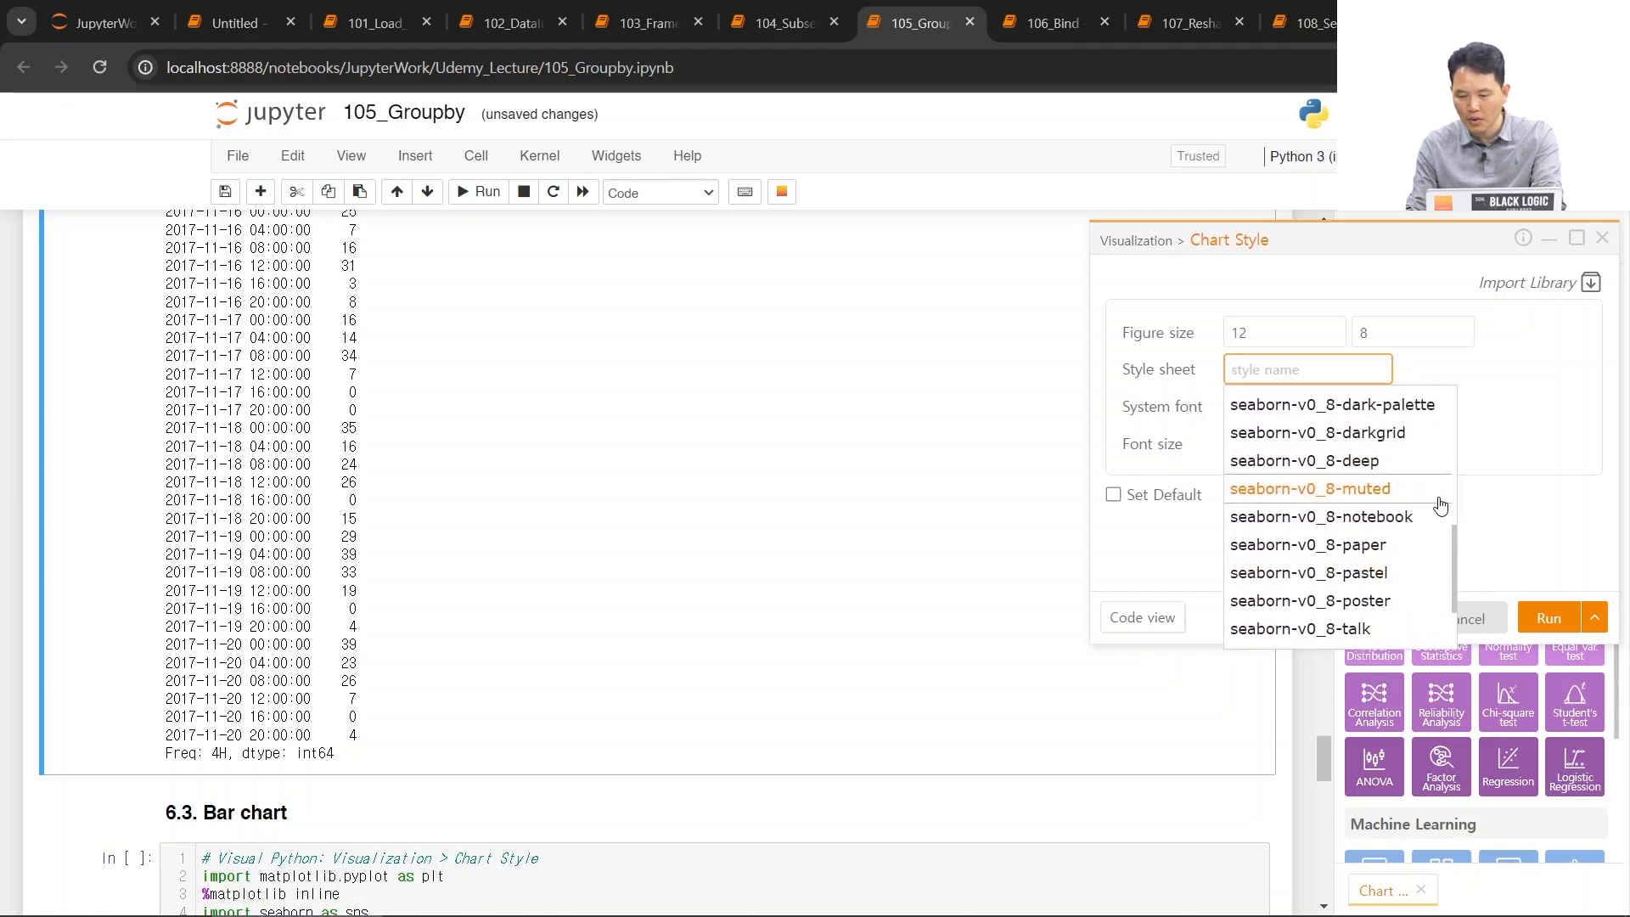
left_click(1395, 435)
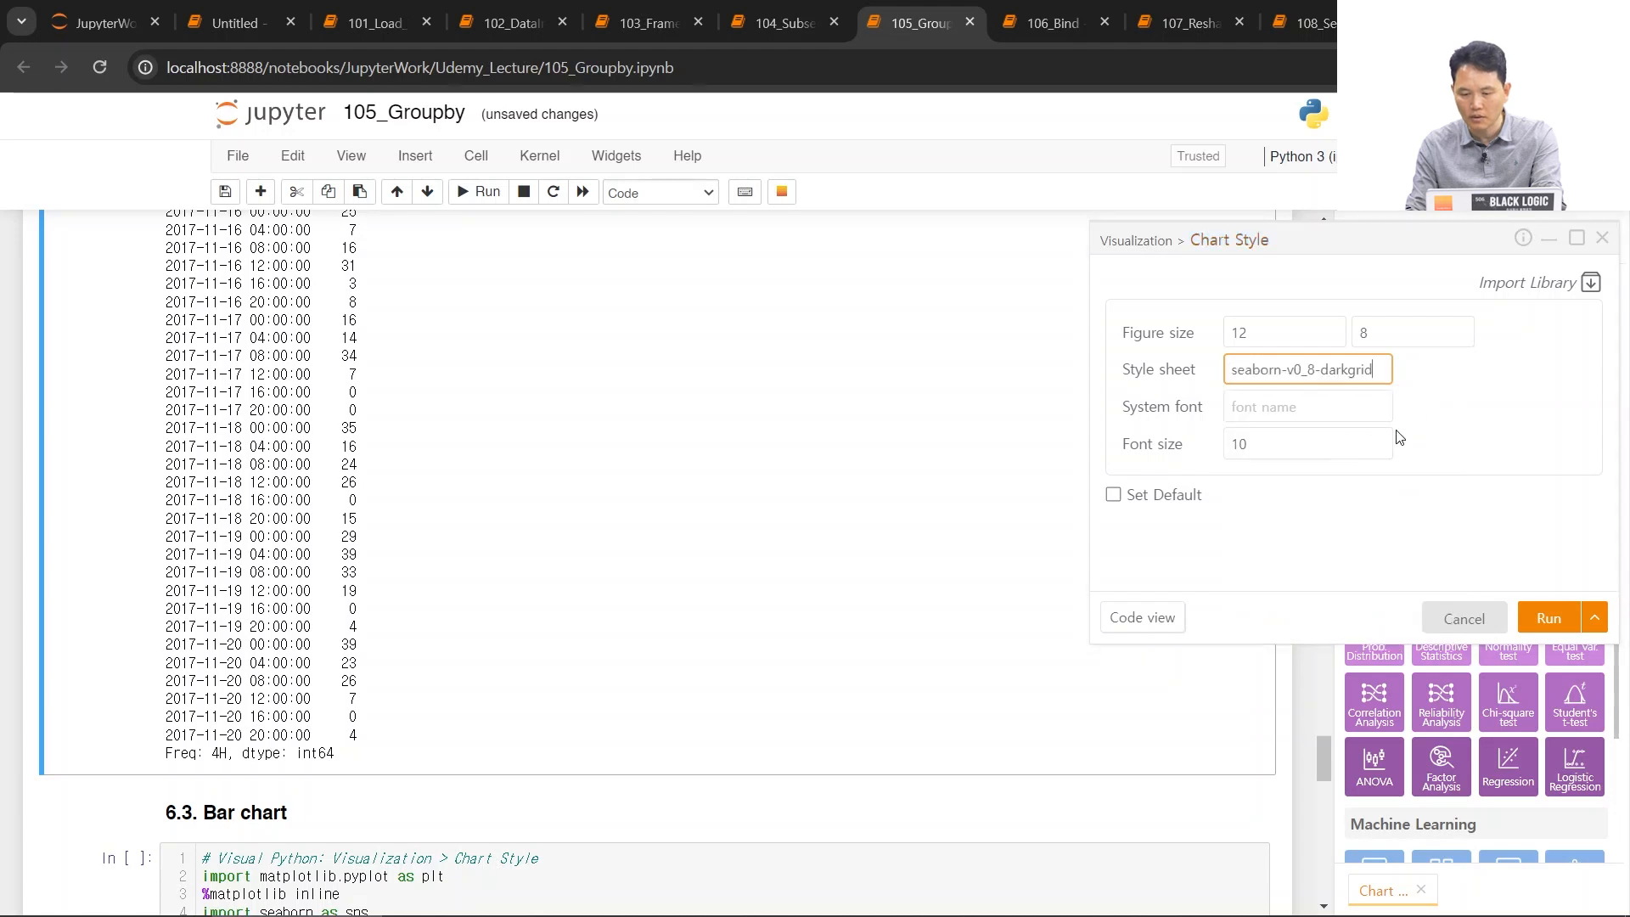
- Set the chart's system font to New Gulim and run the Chart Style code
left_click(1297, 407)
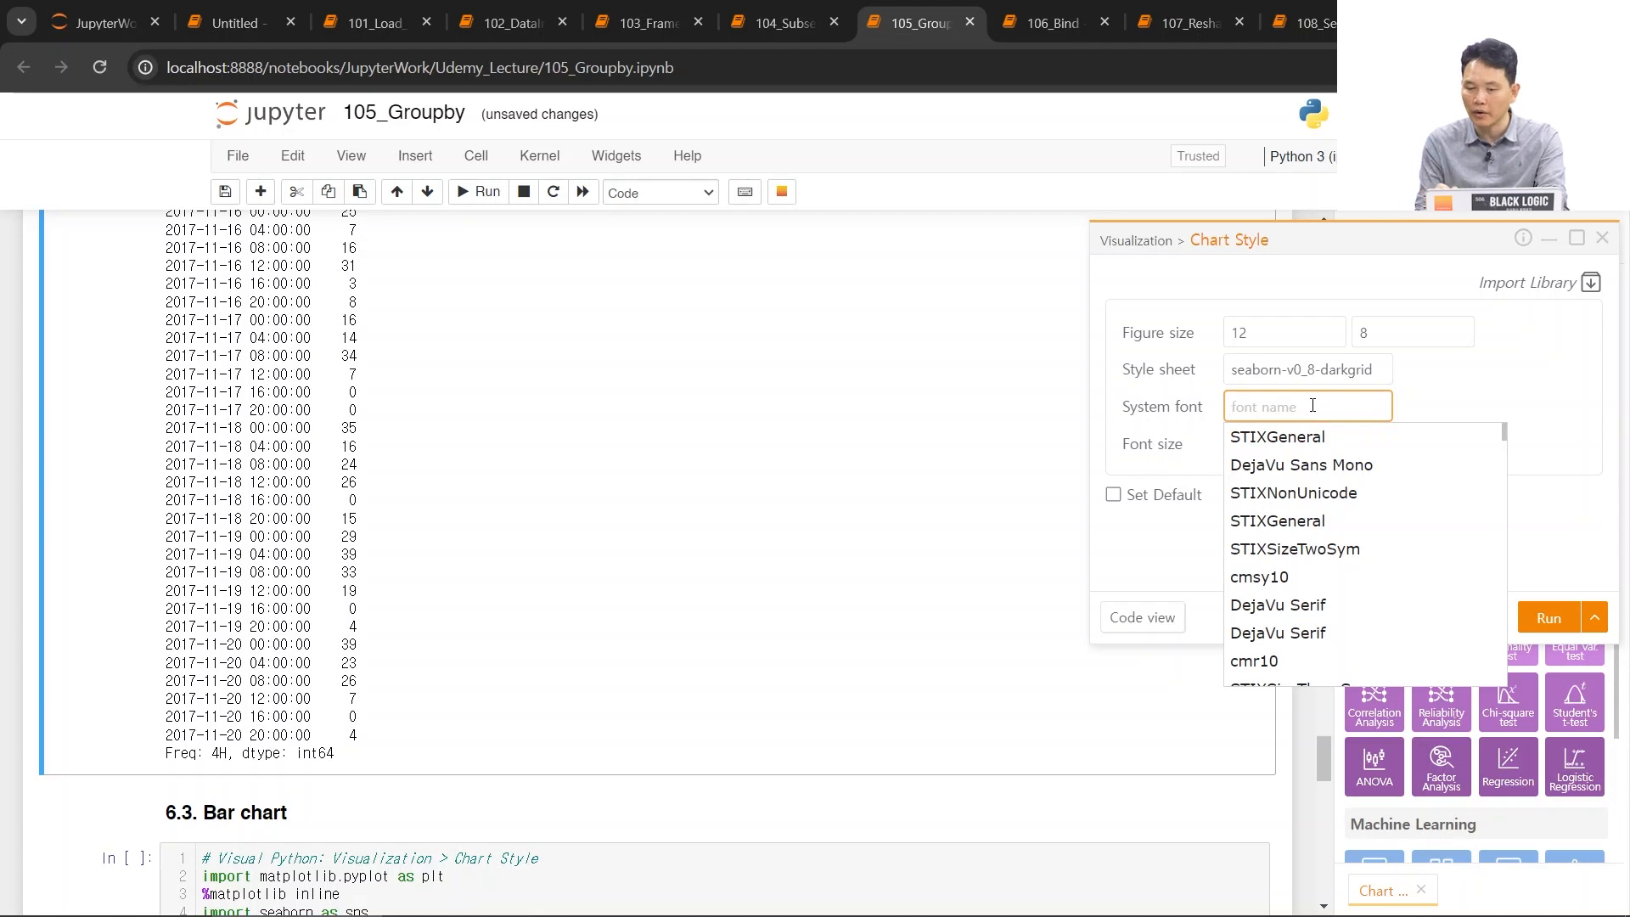
type("new")
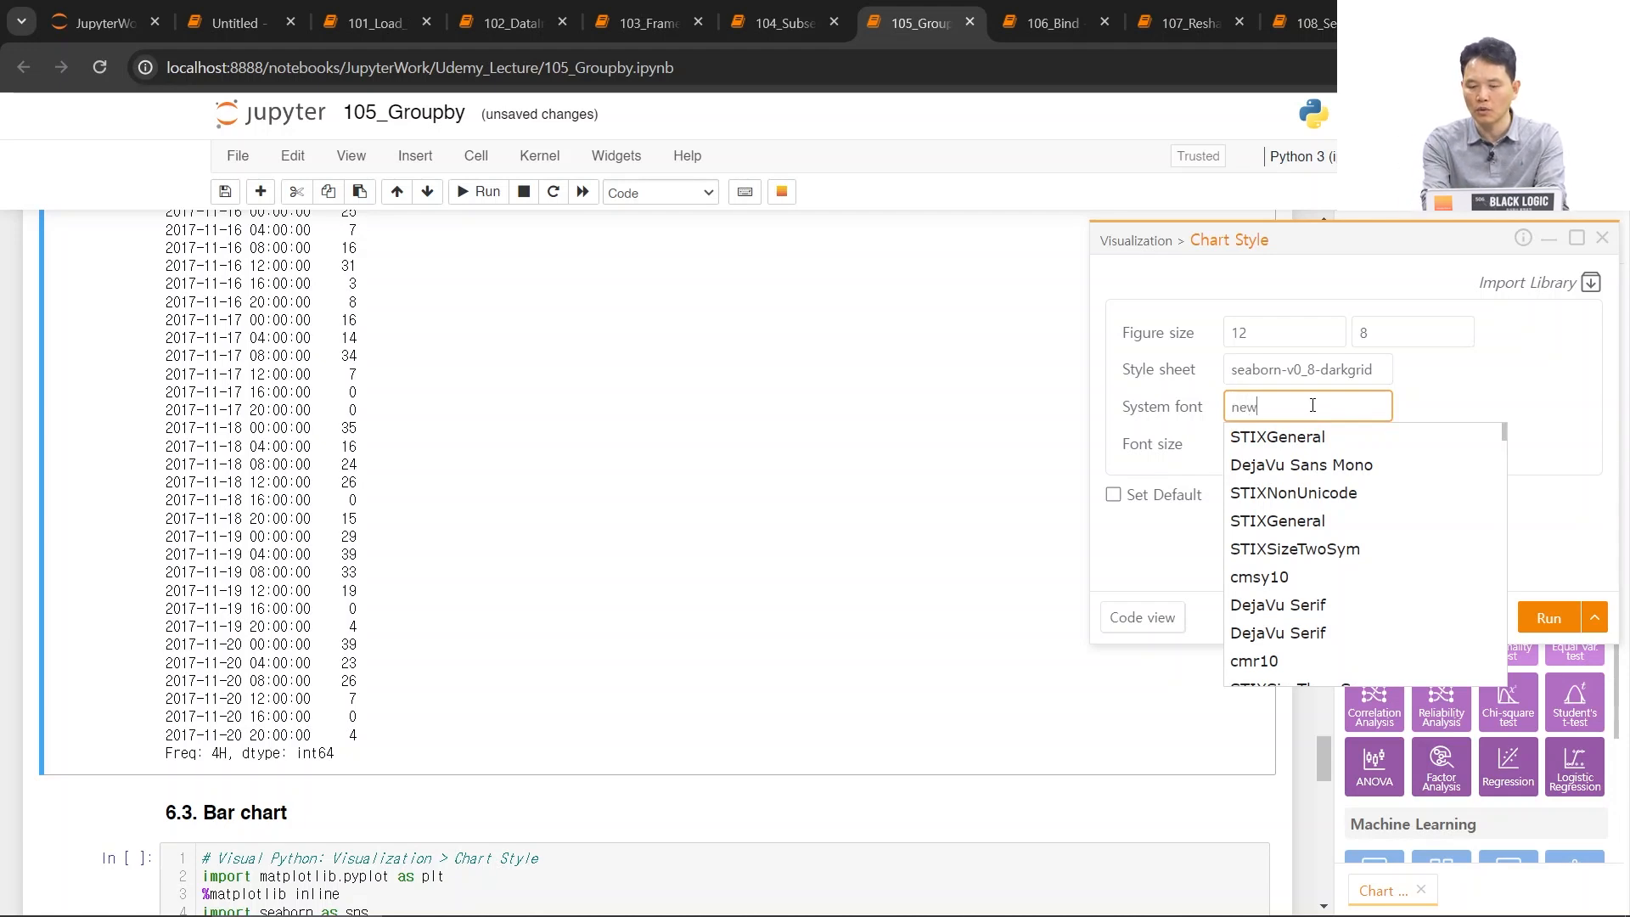
type(" g")
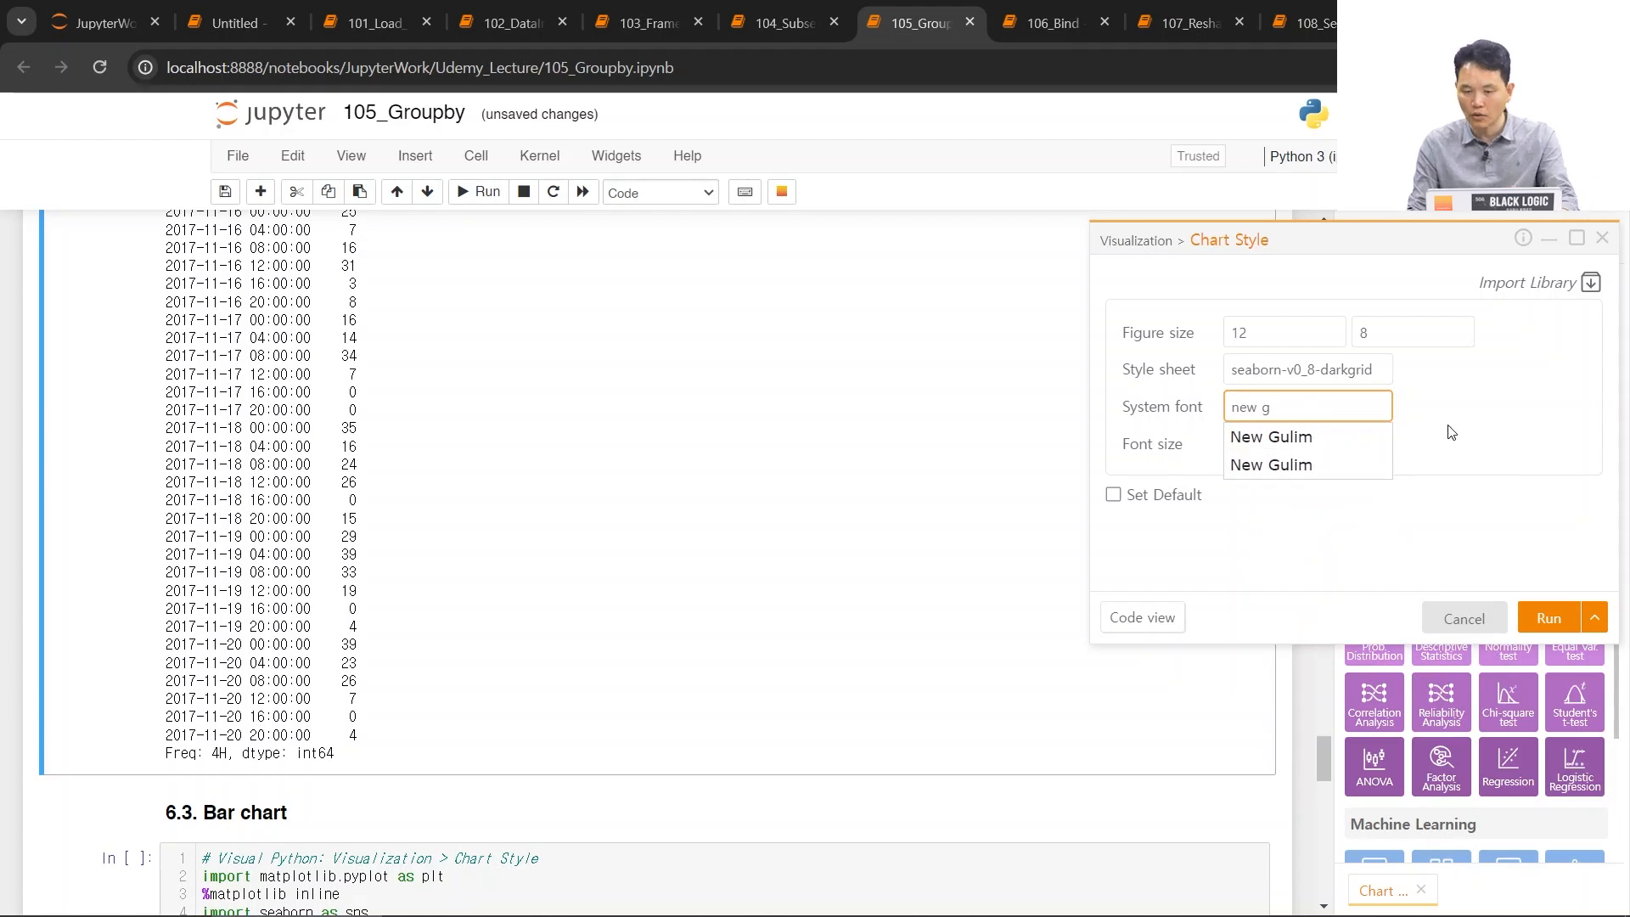
left_click(1286, 437)
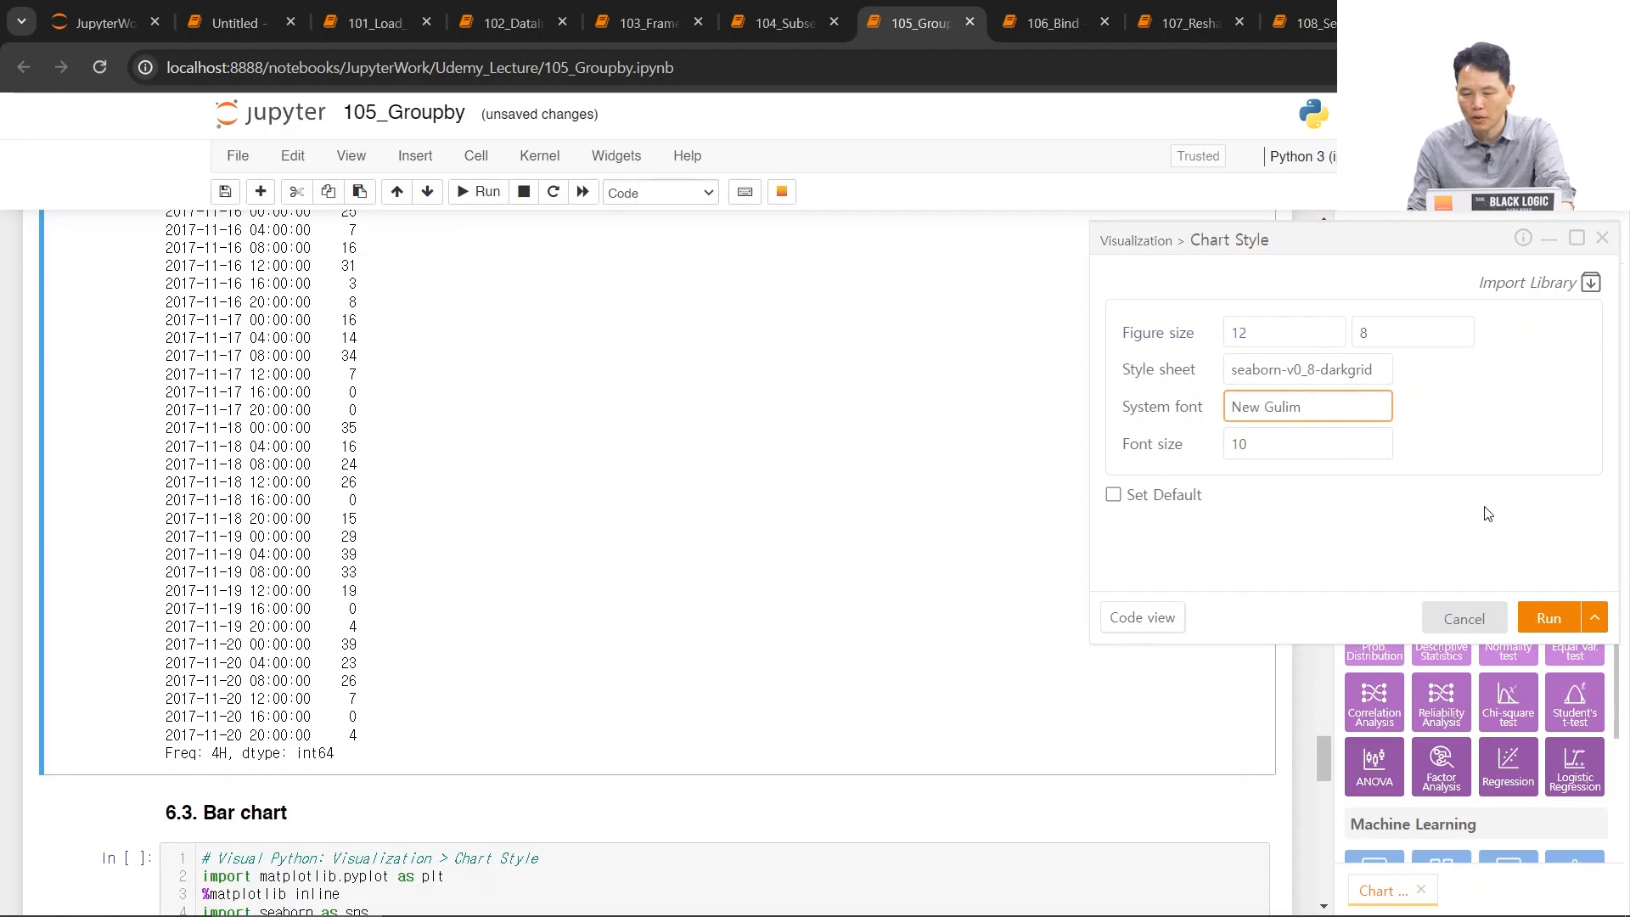
left_click(1547, 620)
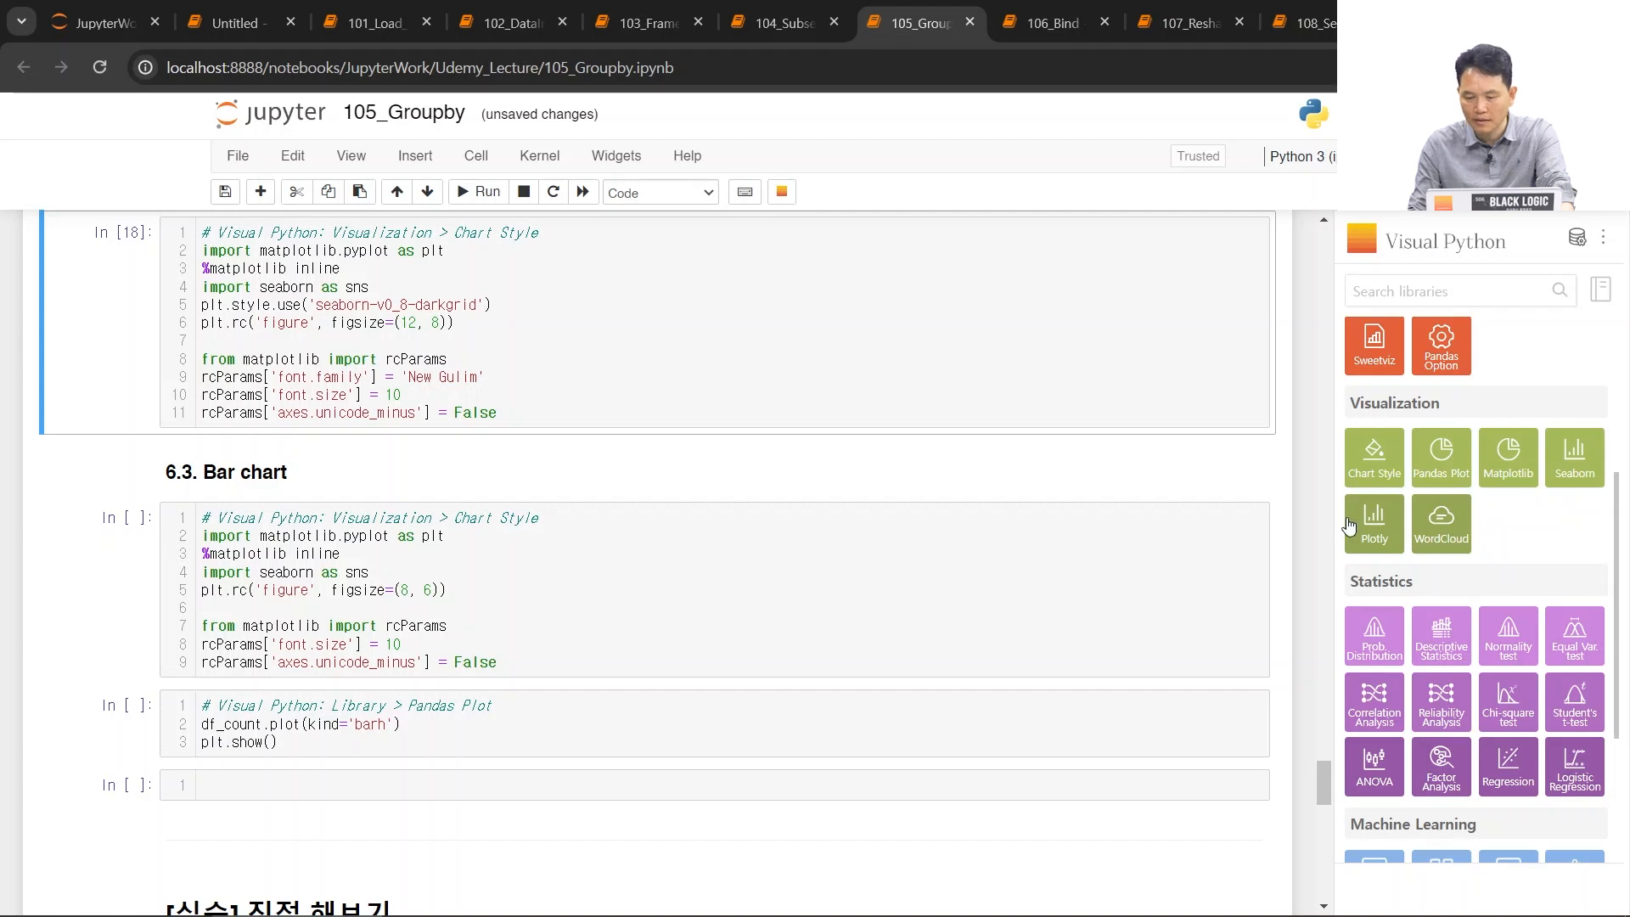
- Create a Pandas Plot of df_count with the Bar chart type and run it
left_click(1445, 472)
left_click(1290, 319)
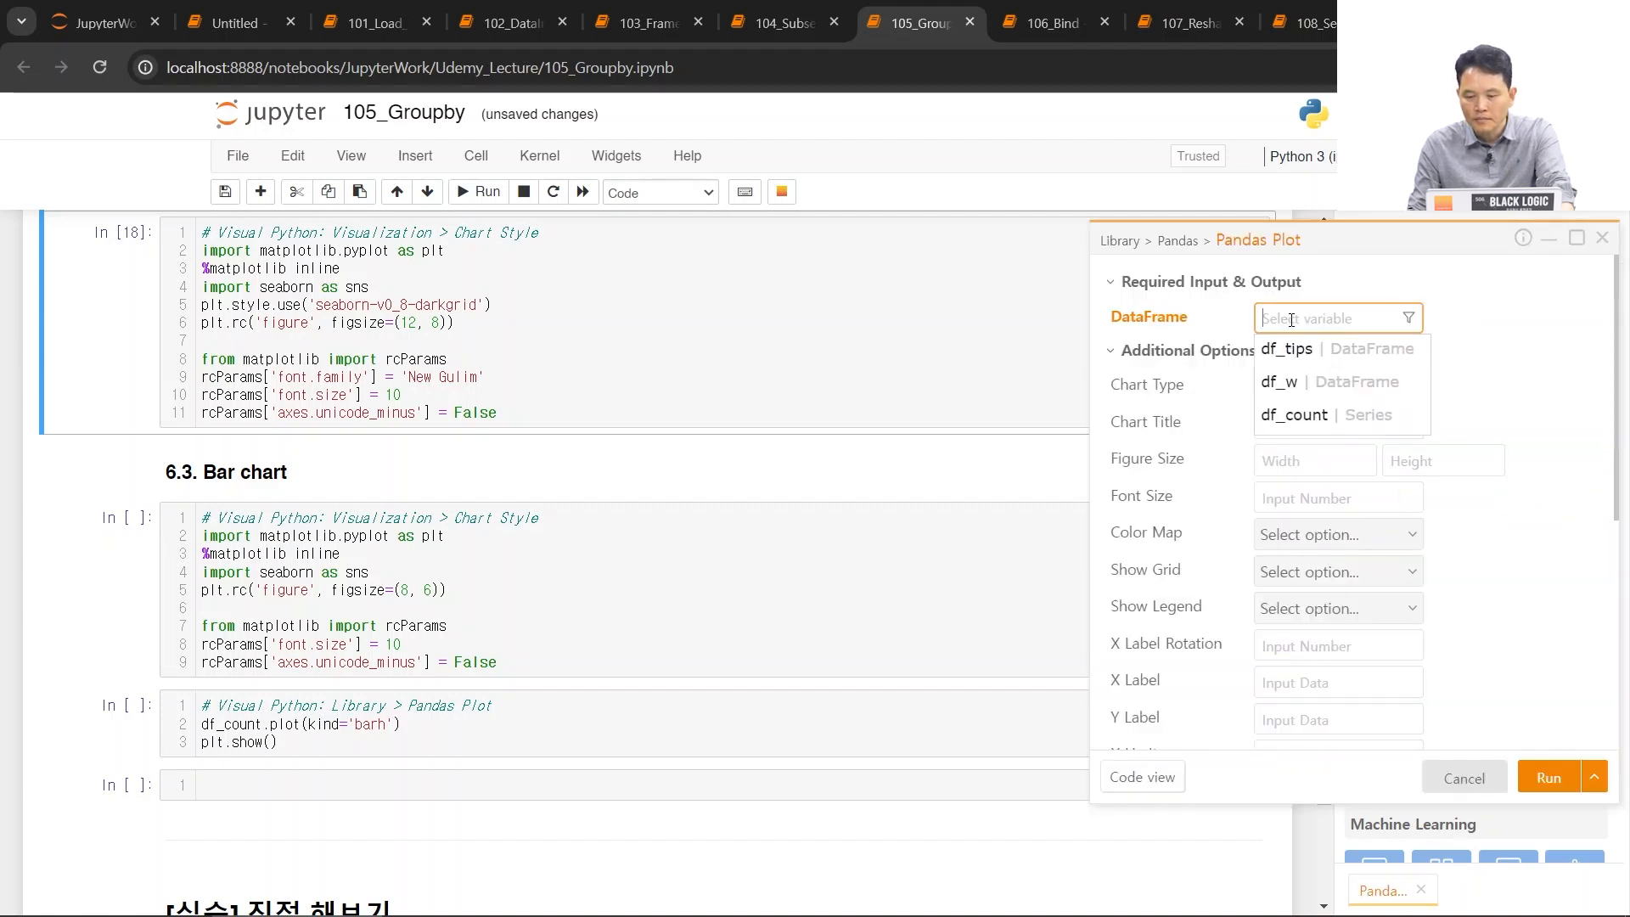
left_click(1291, 417)
left_click(1296, 396)
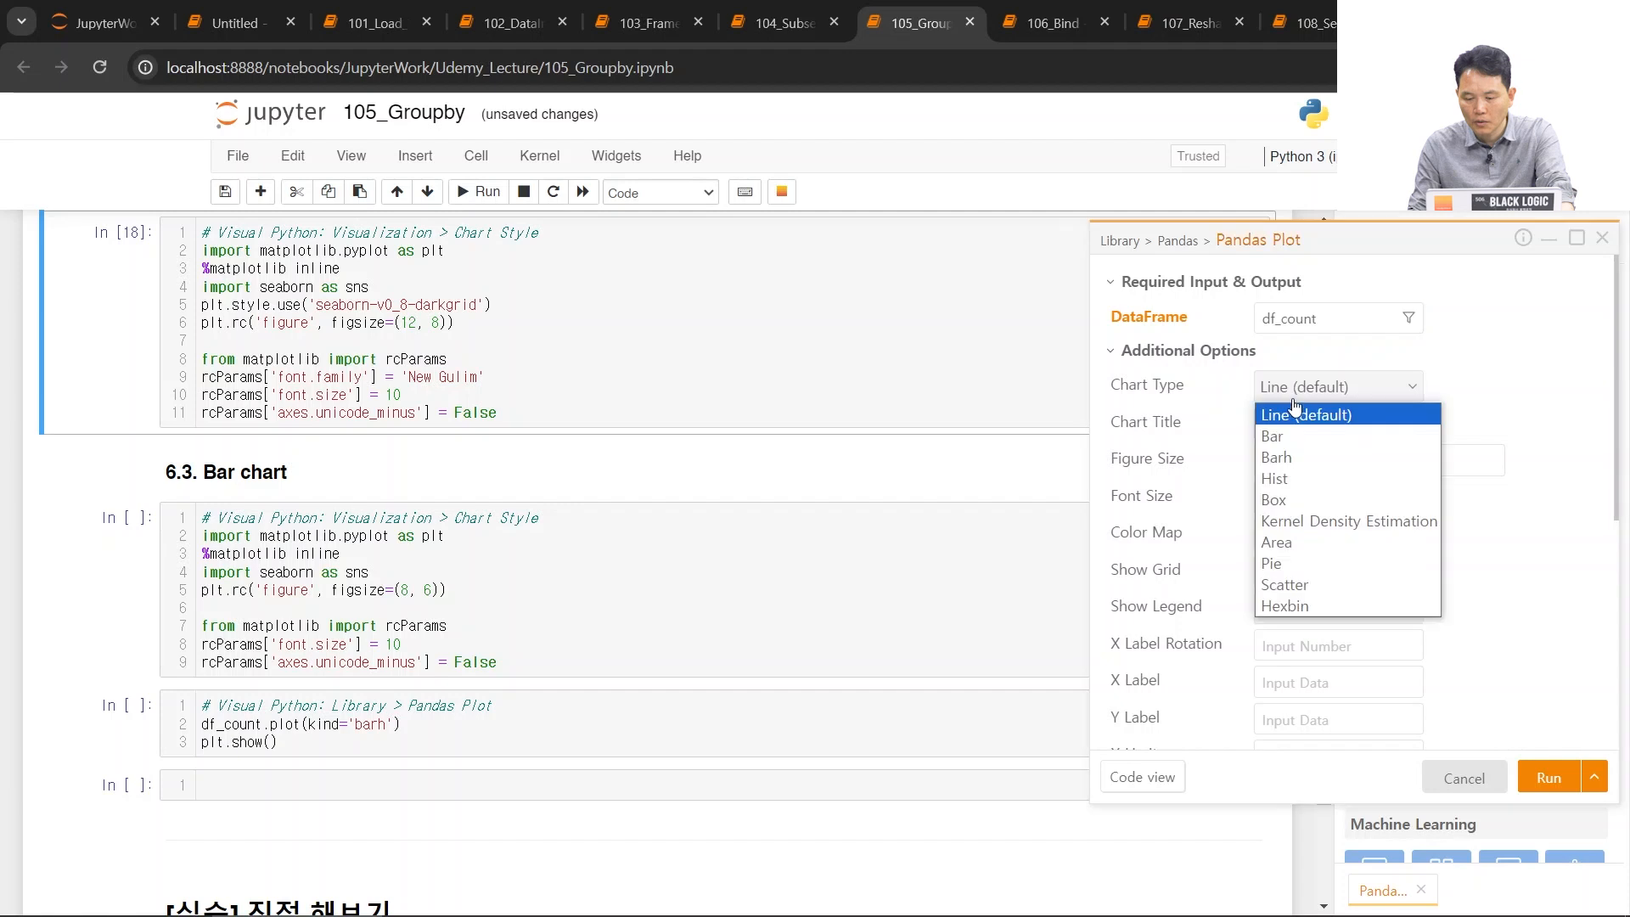
left_click(1301, 442)
left_click(1549, 778)
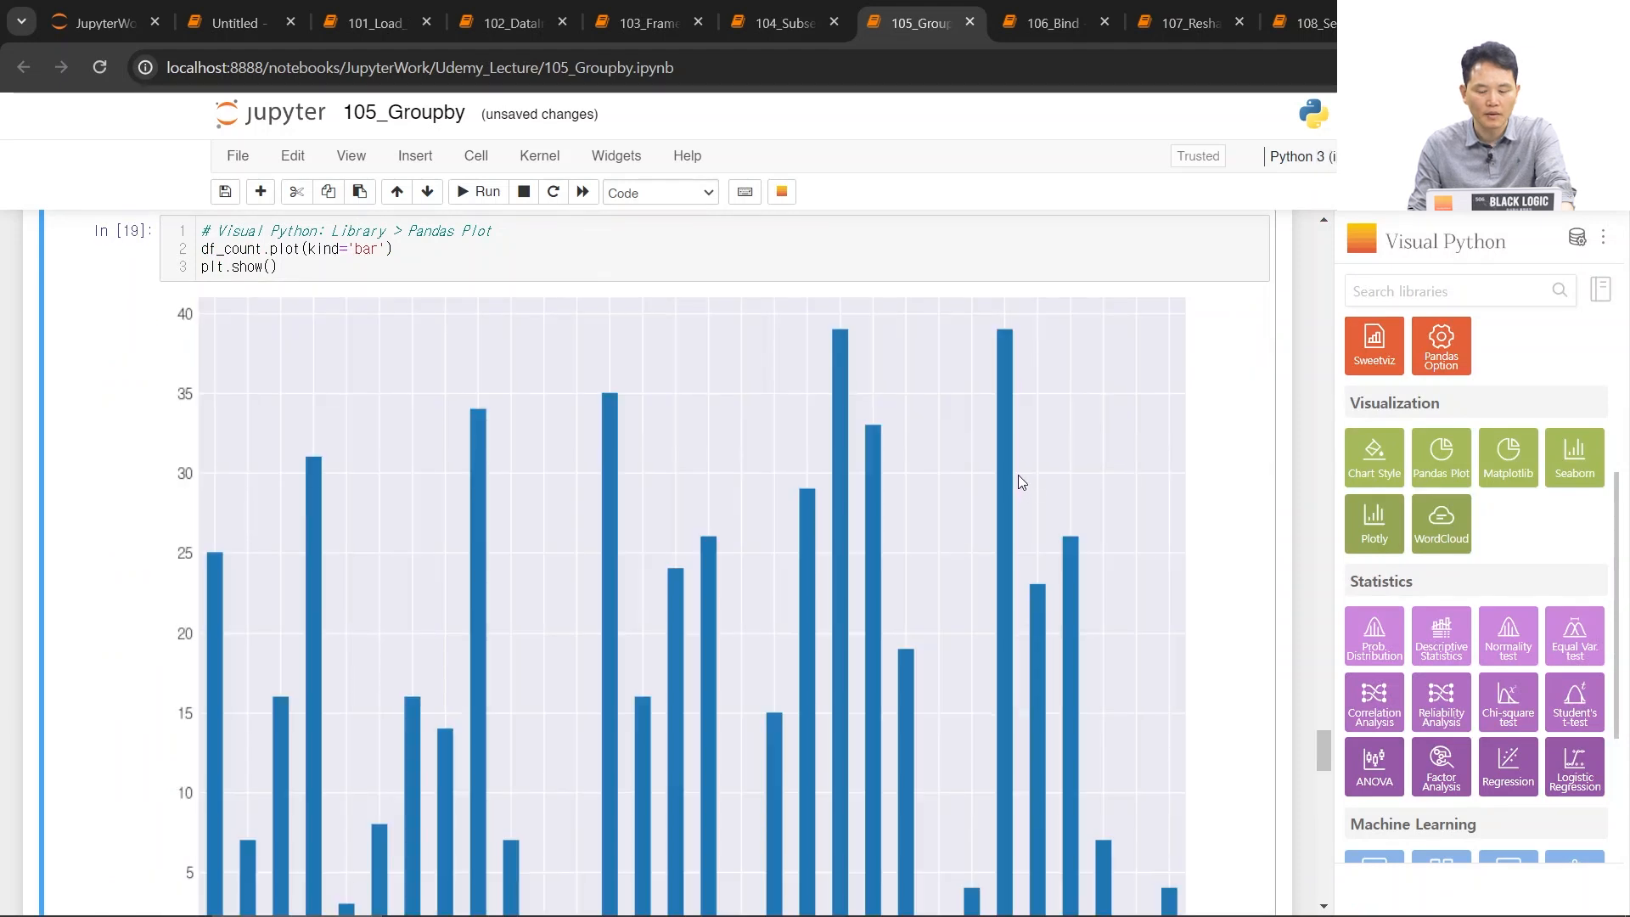
- Examine the bar chart of 4-hour counts and its create_dt_utc axis, plus the prepared section 6.3 code below it
scroll(1028, 475, "down", 3)
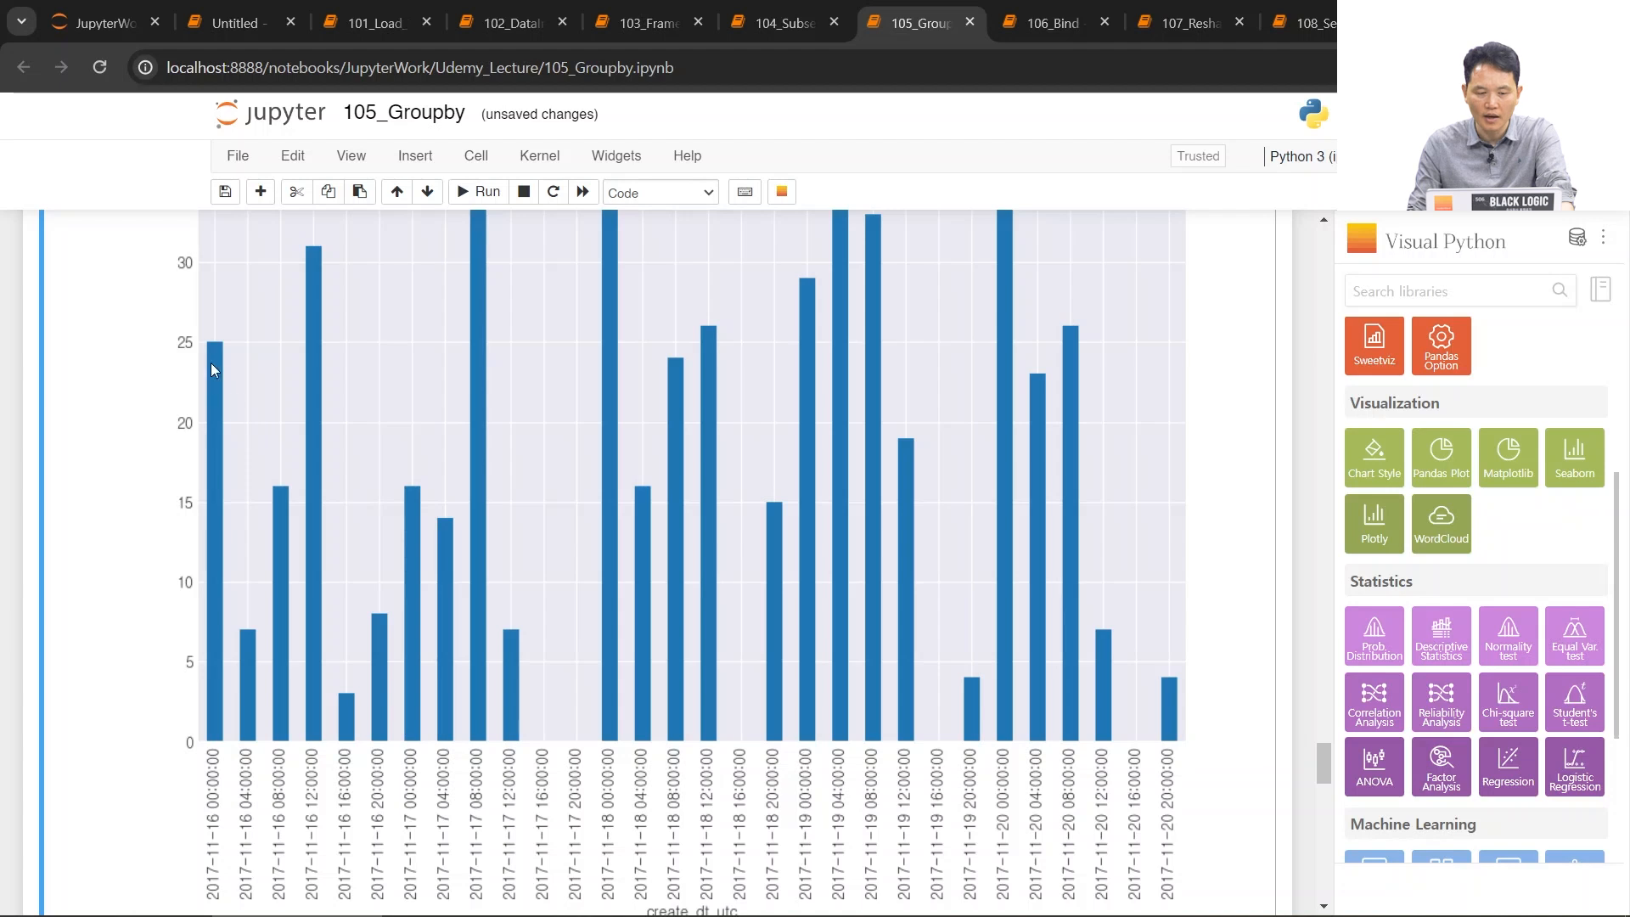
scroll(263, 374, "up", 1)
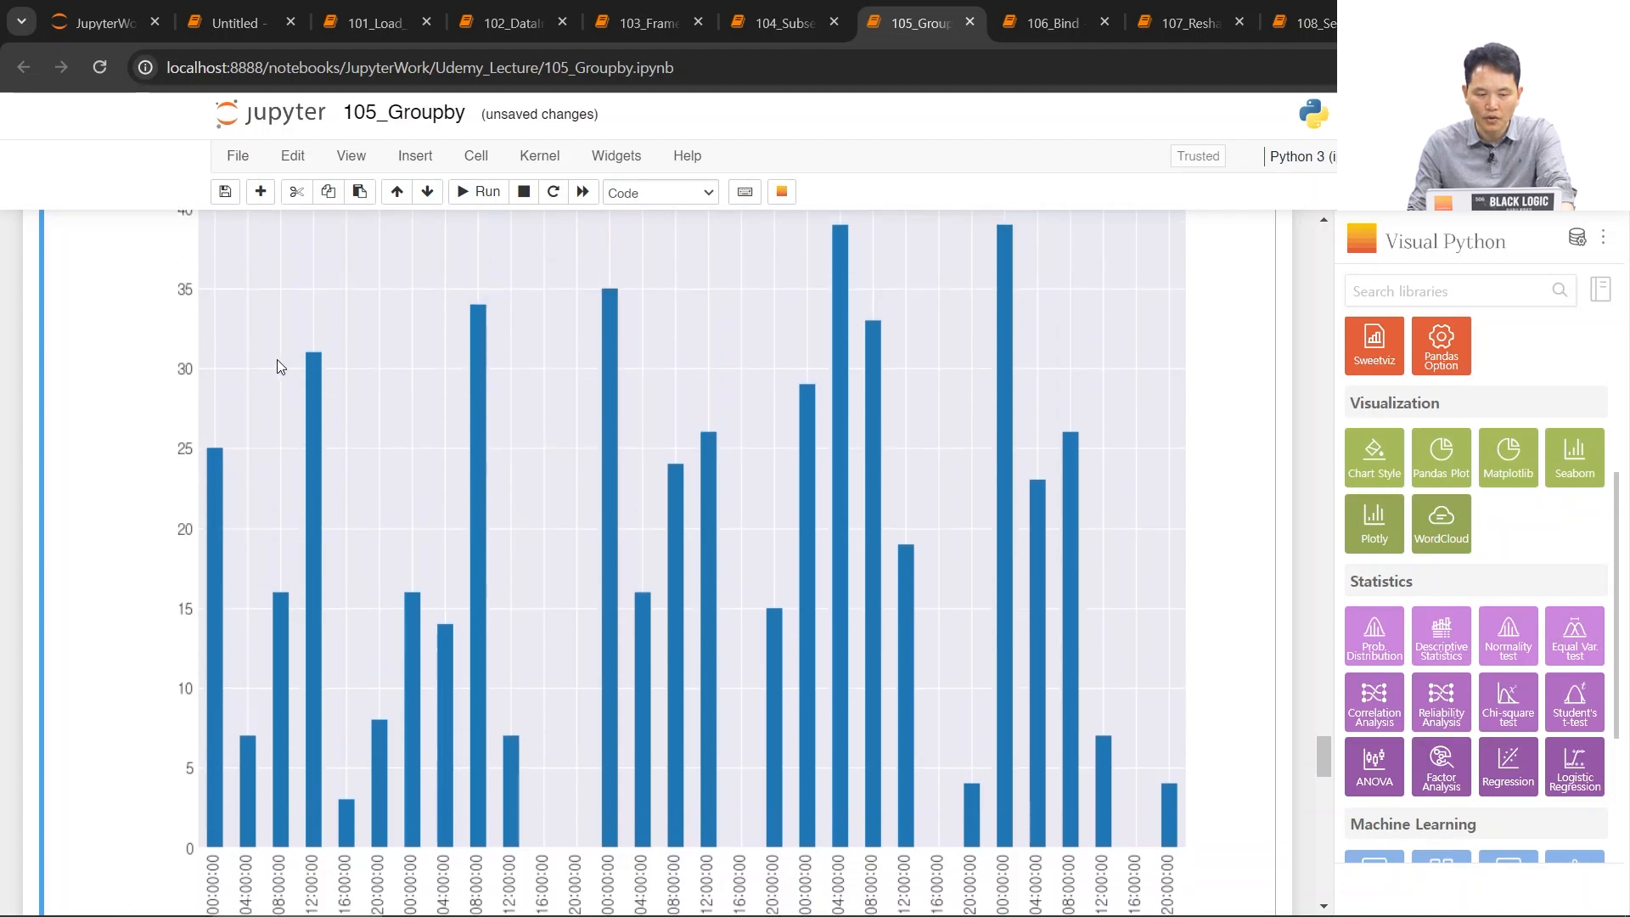
scroll(409, 379, "up", 1)
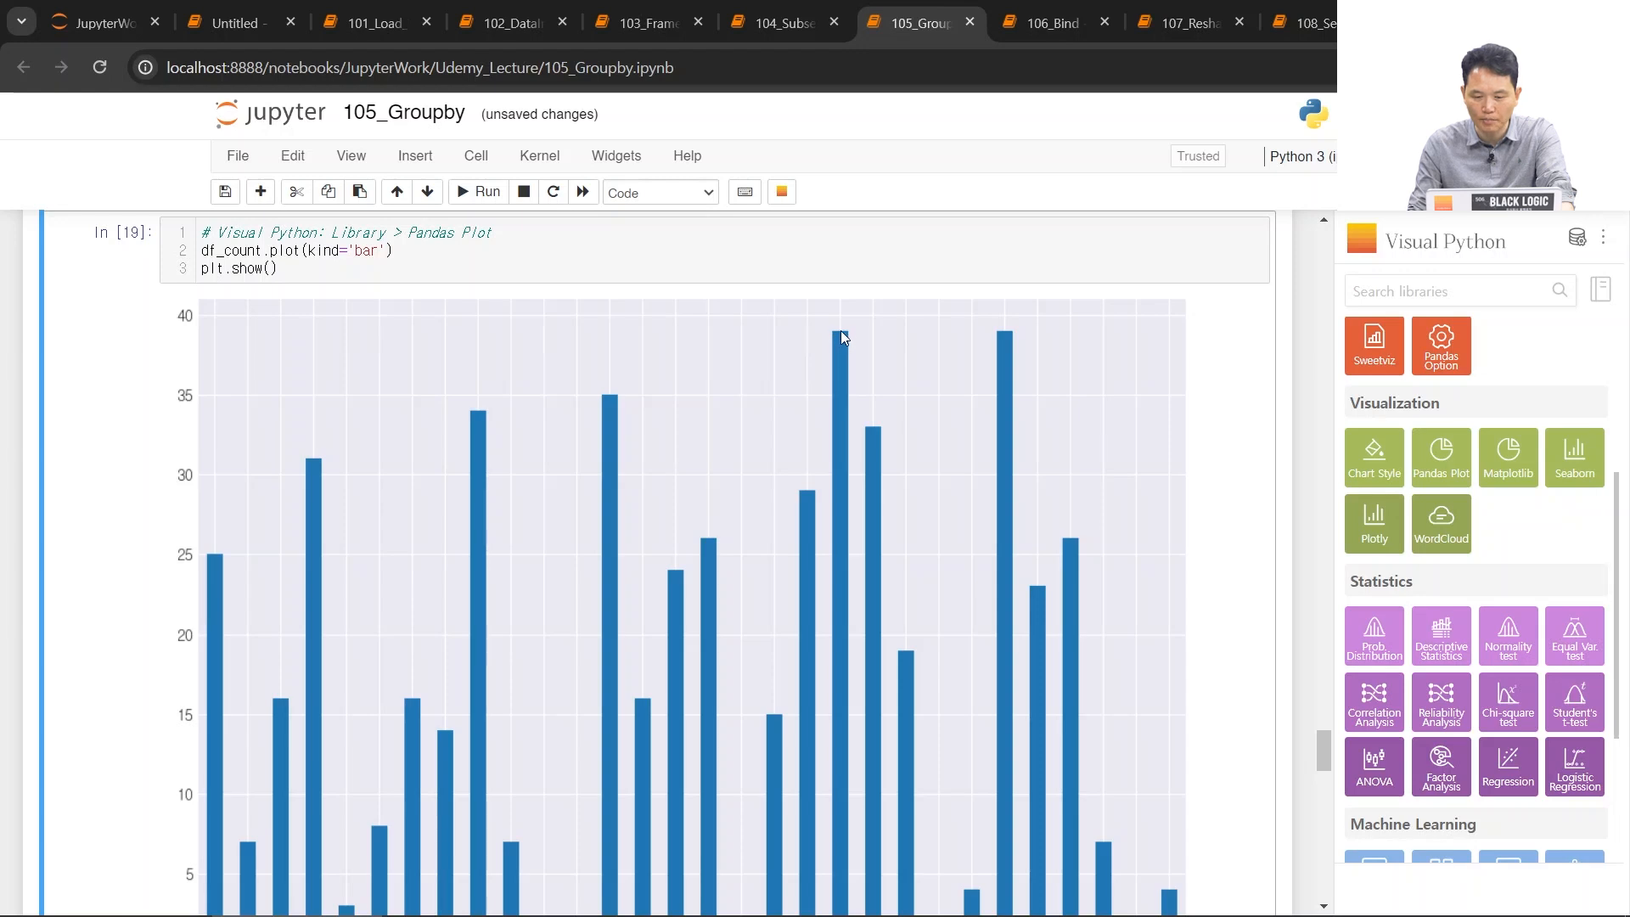
scroll(843, 337, "down", 4)
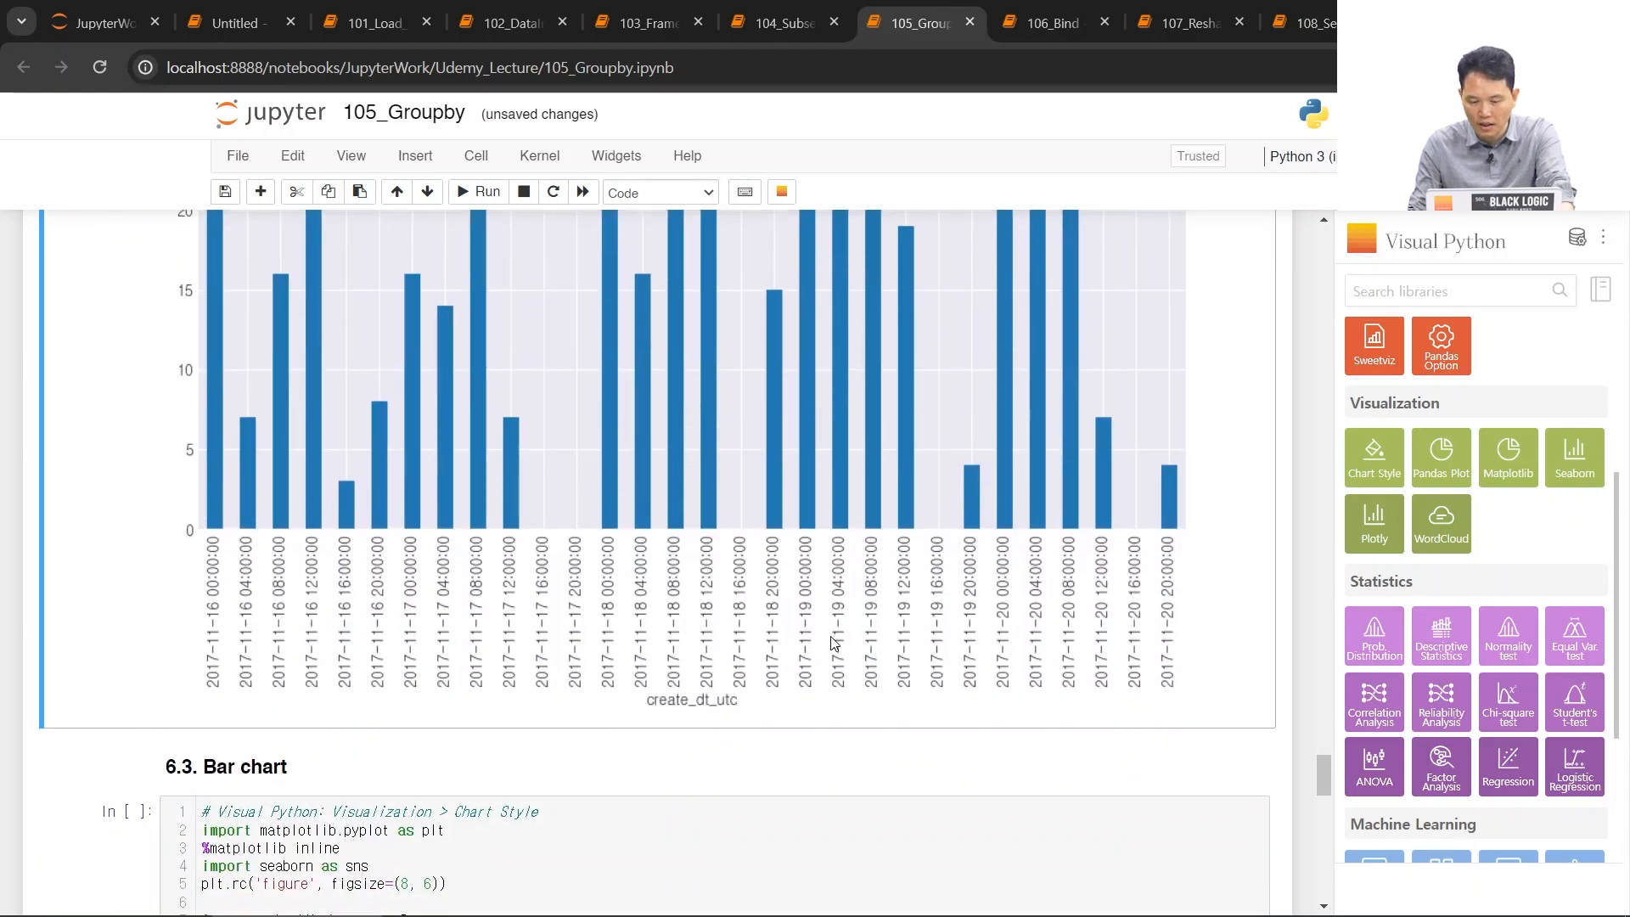
scroll(883, 676, "down", 5)
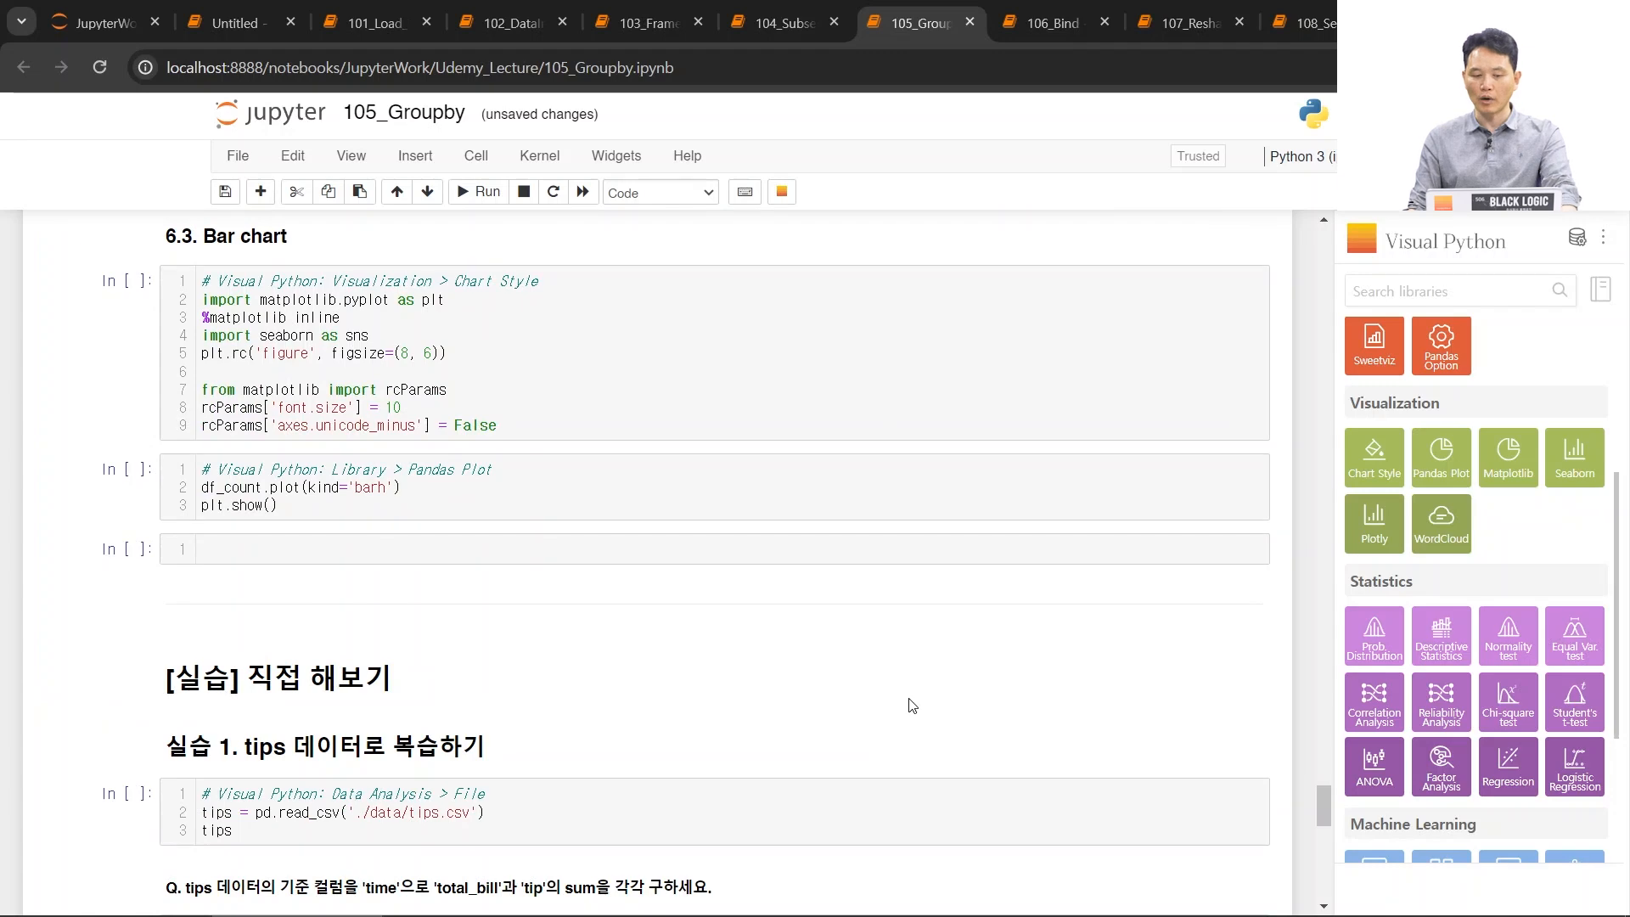
scroll(906, 669, "up", 3)
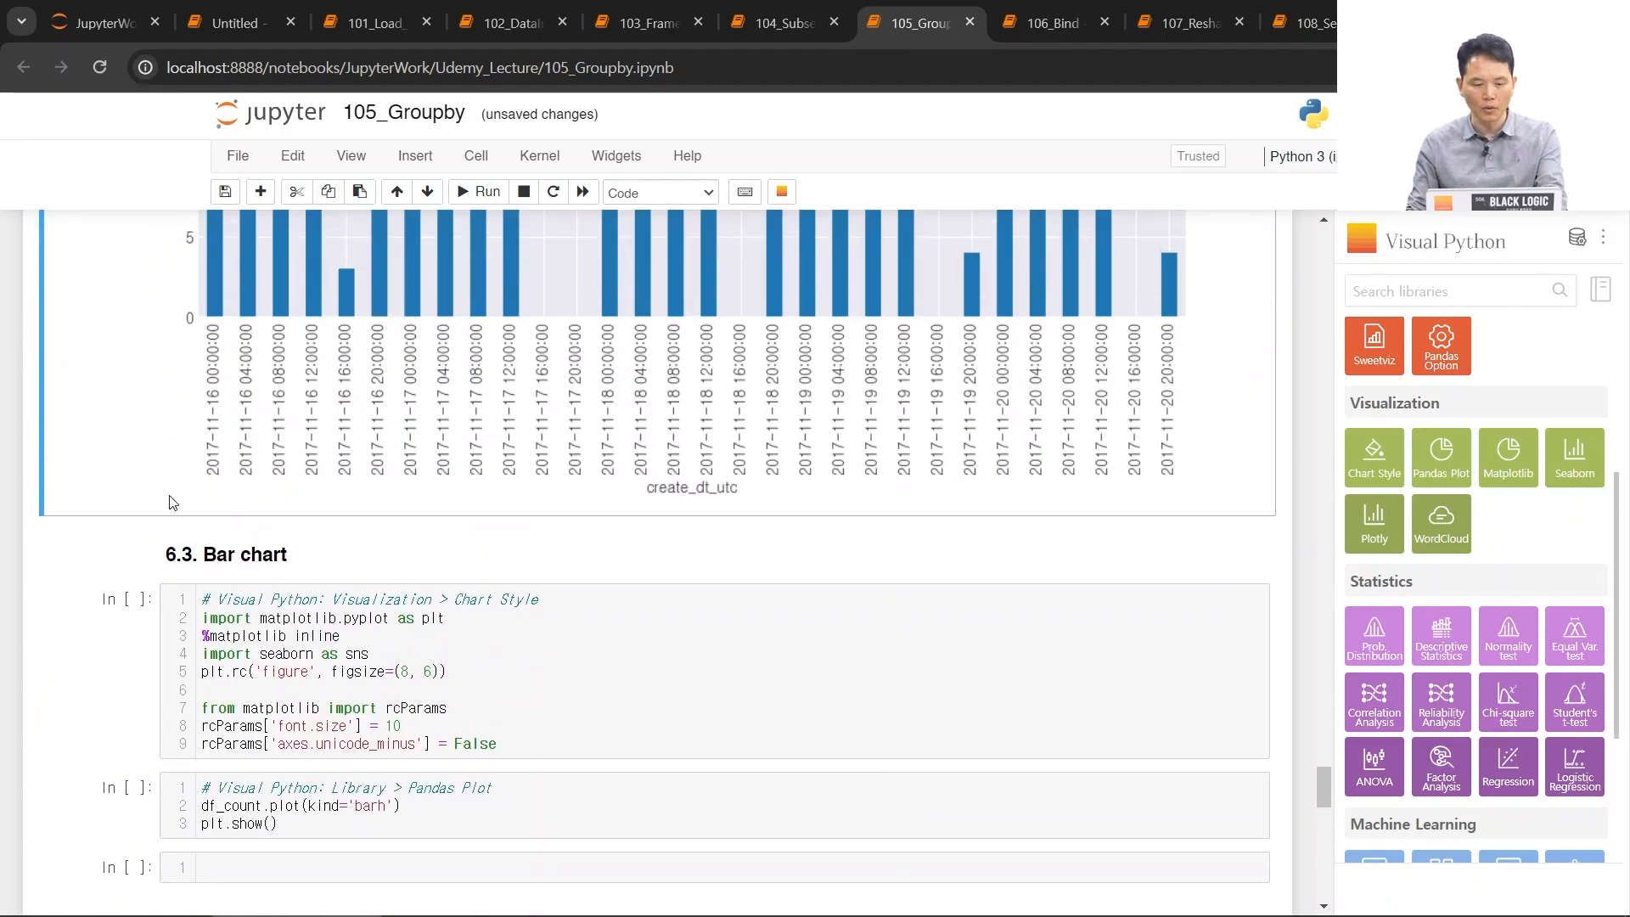
- Switch to the AnyDesk whiteboard and draw an empty three-column table with a header row on a blank page
key("alt+Tab")
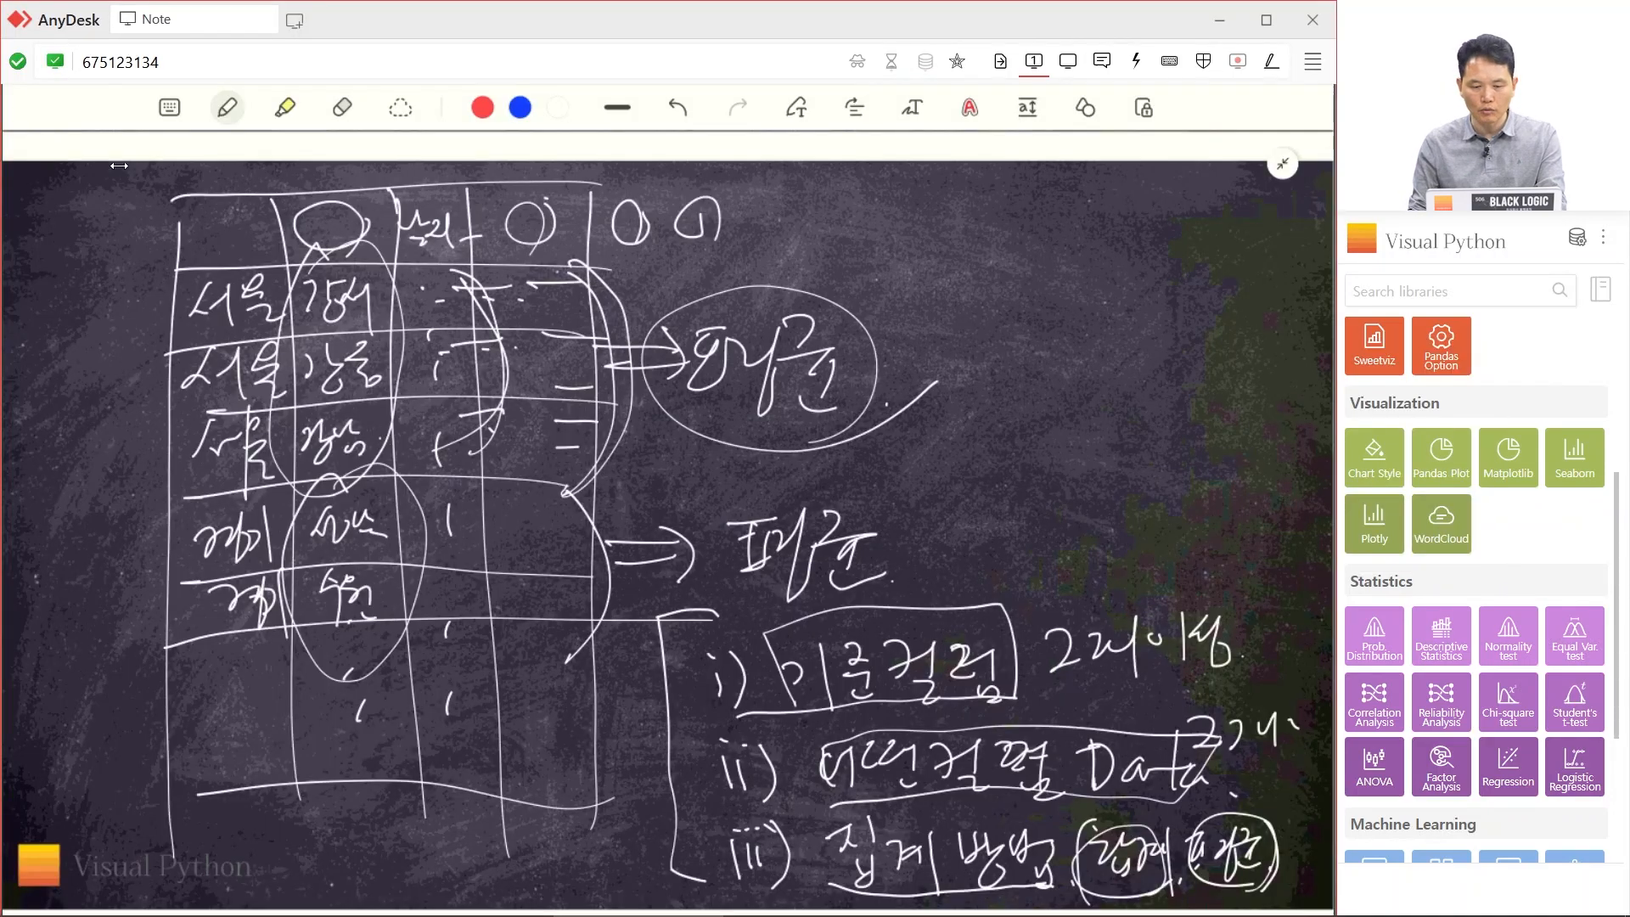
scroll(669, 526, "down", 8)
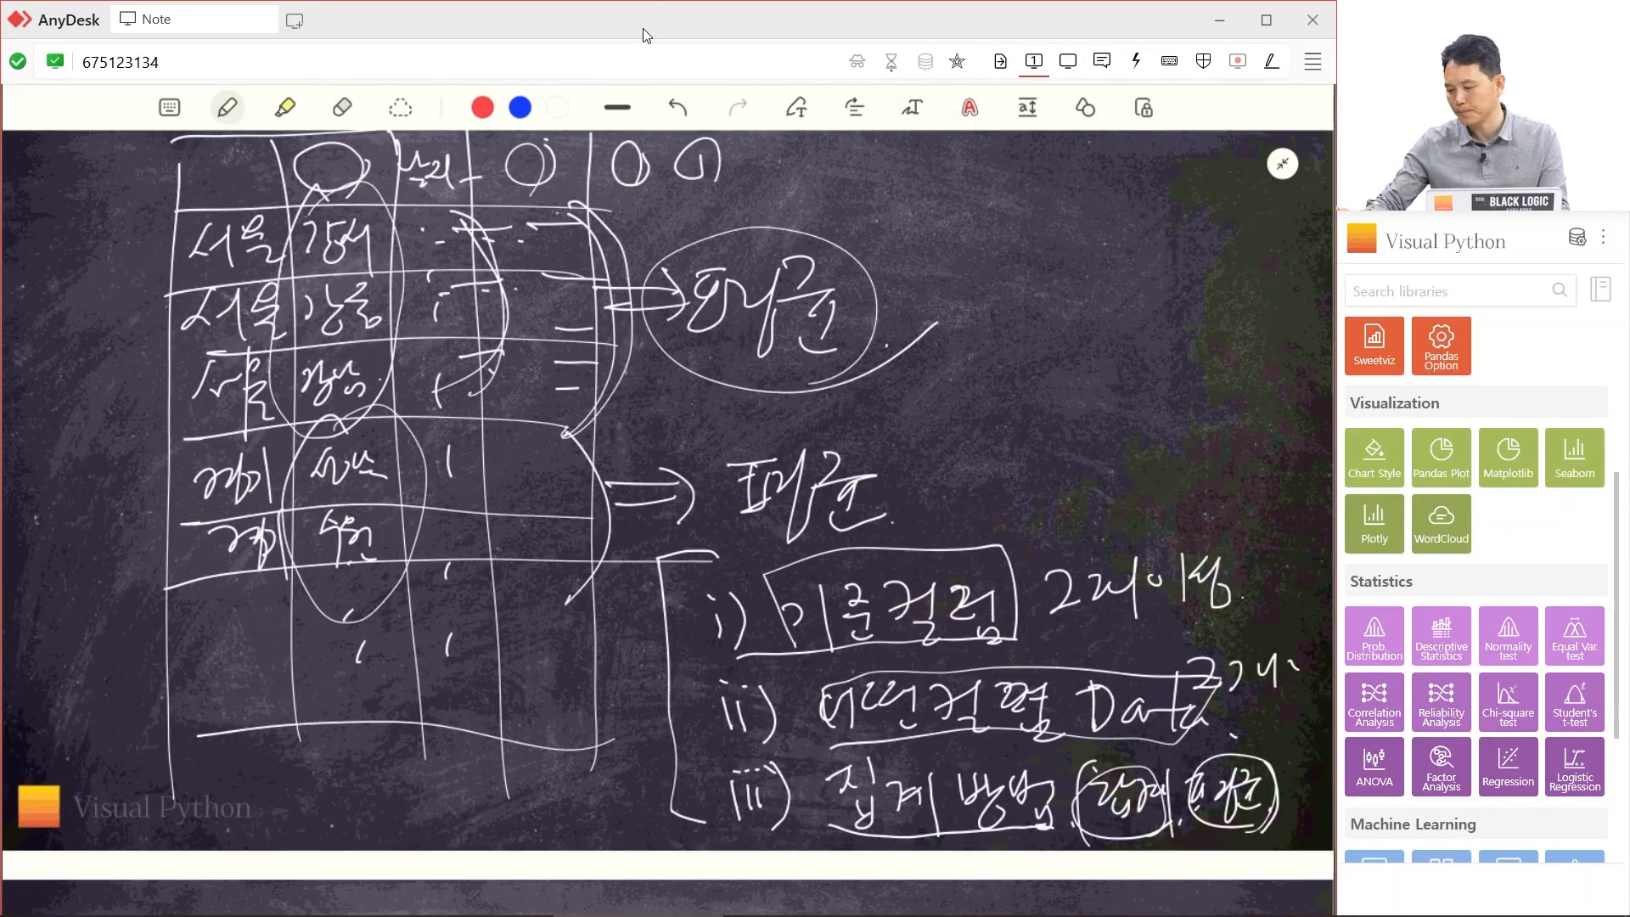
mouse_move(119, 242)
left_mouse_down()
mouse_move(133, 737)
mouse_move(375, 244)
mouse_move(566, 238)
left_mouse_up()
left_click_drag(566, 231, 547, 783)
left_click_drag(141, 728, 586, 726)
left_click_drag(229, 242, 248, 741)
left_click_drag(332, 240, 354, 728)
left_click_drag(126, 325, 570, 328)
left_click_drag(153, 390, 550, 409)
left_click_drag(152, 460, 561, 445)
left_click_drag(121, 523, 601, 539)
- Label two table columns A and B, write Na in two cells of column B, and mark other cells as filled
mouse_move(260, 325)
left_mouse_down()
mouse_move(273, 229)
mouse_move(308, 302)
left_mouse_up()
left_click_drag(258, 276, 306, 273)
left_click_drag(422, 222, 416, 304)
mouse_move(407, 248)
left_mouse_down()
mouse_move(443, 280)
mouse_move(404, 309)
left_mouse_up()
mouse_move(408, 429)
left_mouse_down()
mouse_move(422, 374)
mouse_move(444, 422)
left_mouse_up()
mouse_move(444, 422)
left_mouse_down()
mouse_move(447, 367)
mouse_move(490, 424)
left_mouse_up()
left_click_drag(140, 610, 606, 586)
left_click_drag(408, 584, 422, 533)
mouse_move(422, 533)
left_mouse_down()
mouse_move(437, 583)
mouse_move(450, 522)
left_mouse_up()
left_click_drag(480, 562, 475, 560)
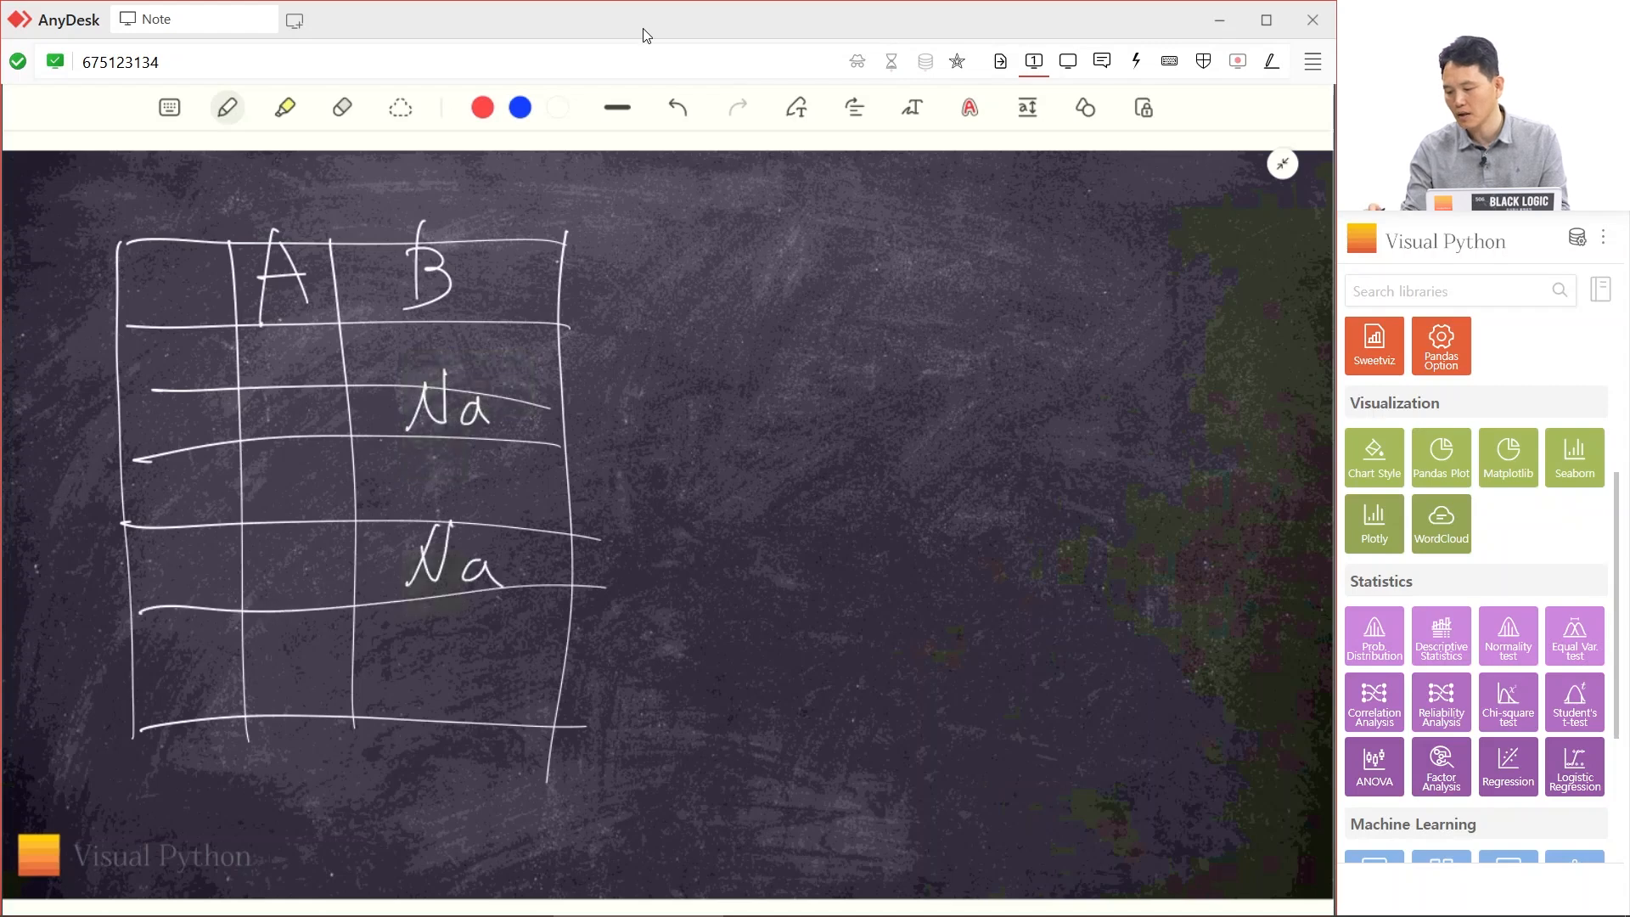
left_click_drag(295, 347, 304, 373)
left_click_drag(317, 542, 314, 574)
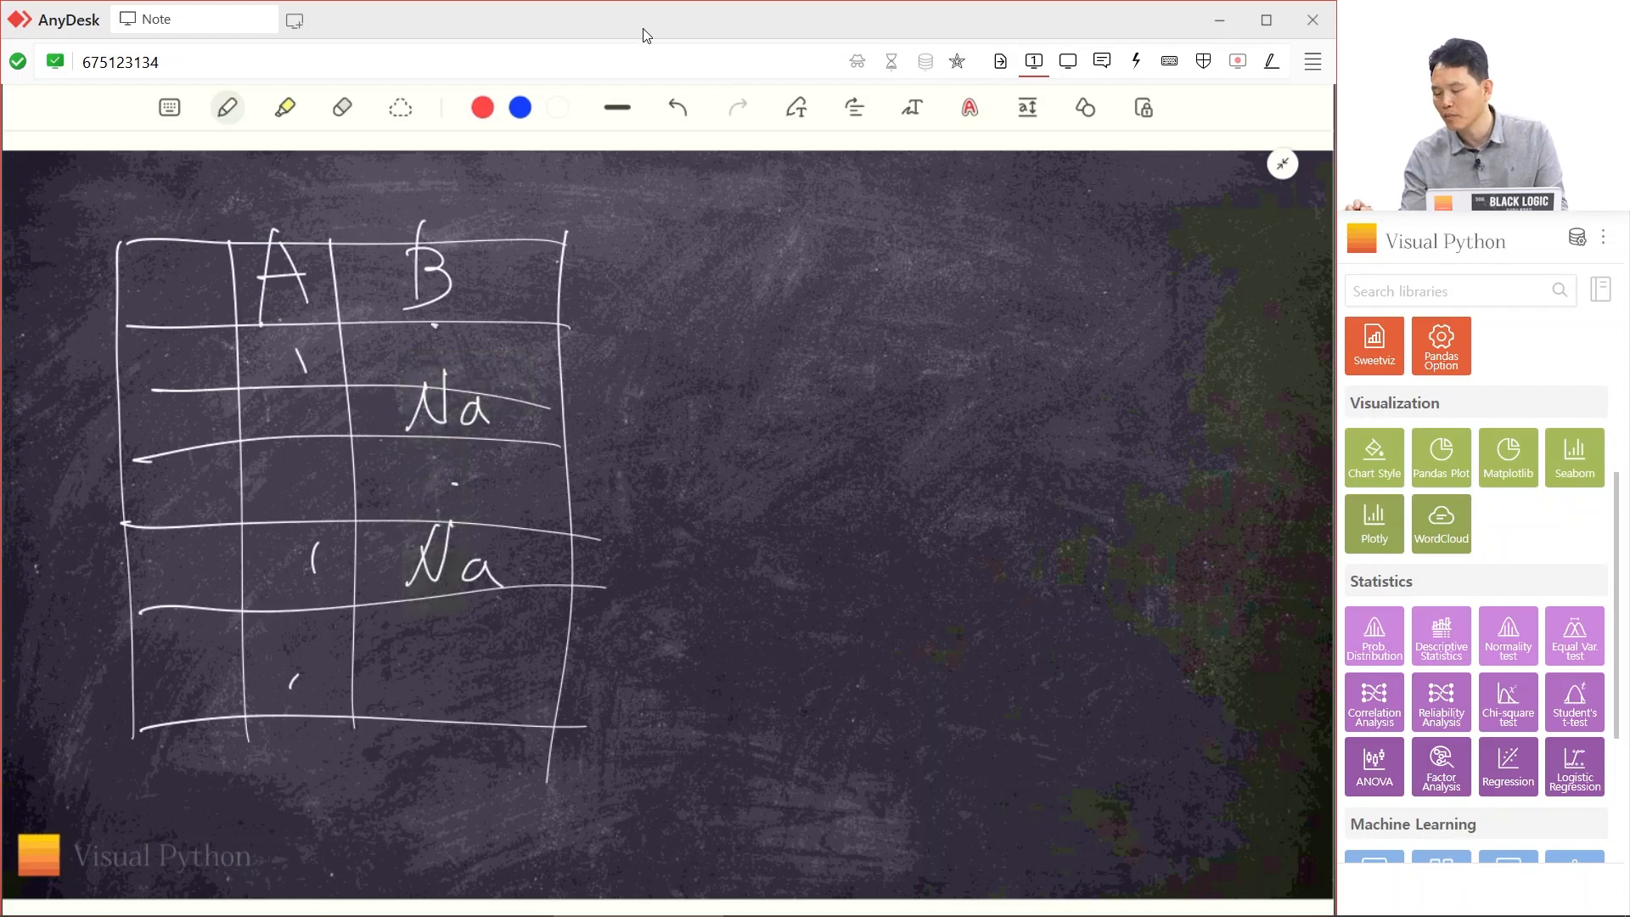
- Write a circled "size" with an arrow to 5 beside the table, and number the table's rows 1 to 5
left_click_drag(709, 204, 706, 219)
mouse_move(747, 201)
left_mouse_down()
mouse_move(747, 217)
mouse_move(813, 223)
left_mouse_up()
left_click_drag(790, 163, 839, 242)
mouse_move(813, 208)
left_mouse_down()
mouse_move(880, 206)
mouse_move(866, 226)
left_mouse_up()
left_click_drag(304, 189, 304, 211)
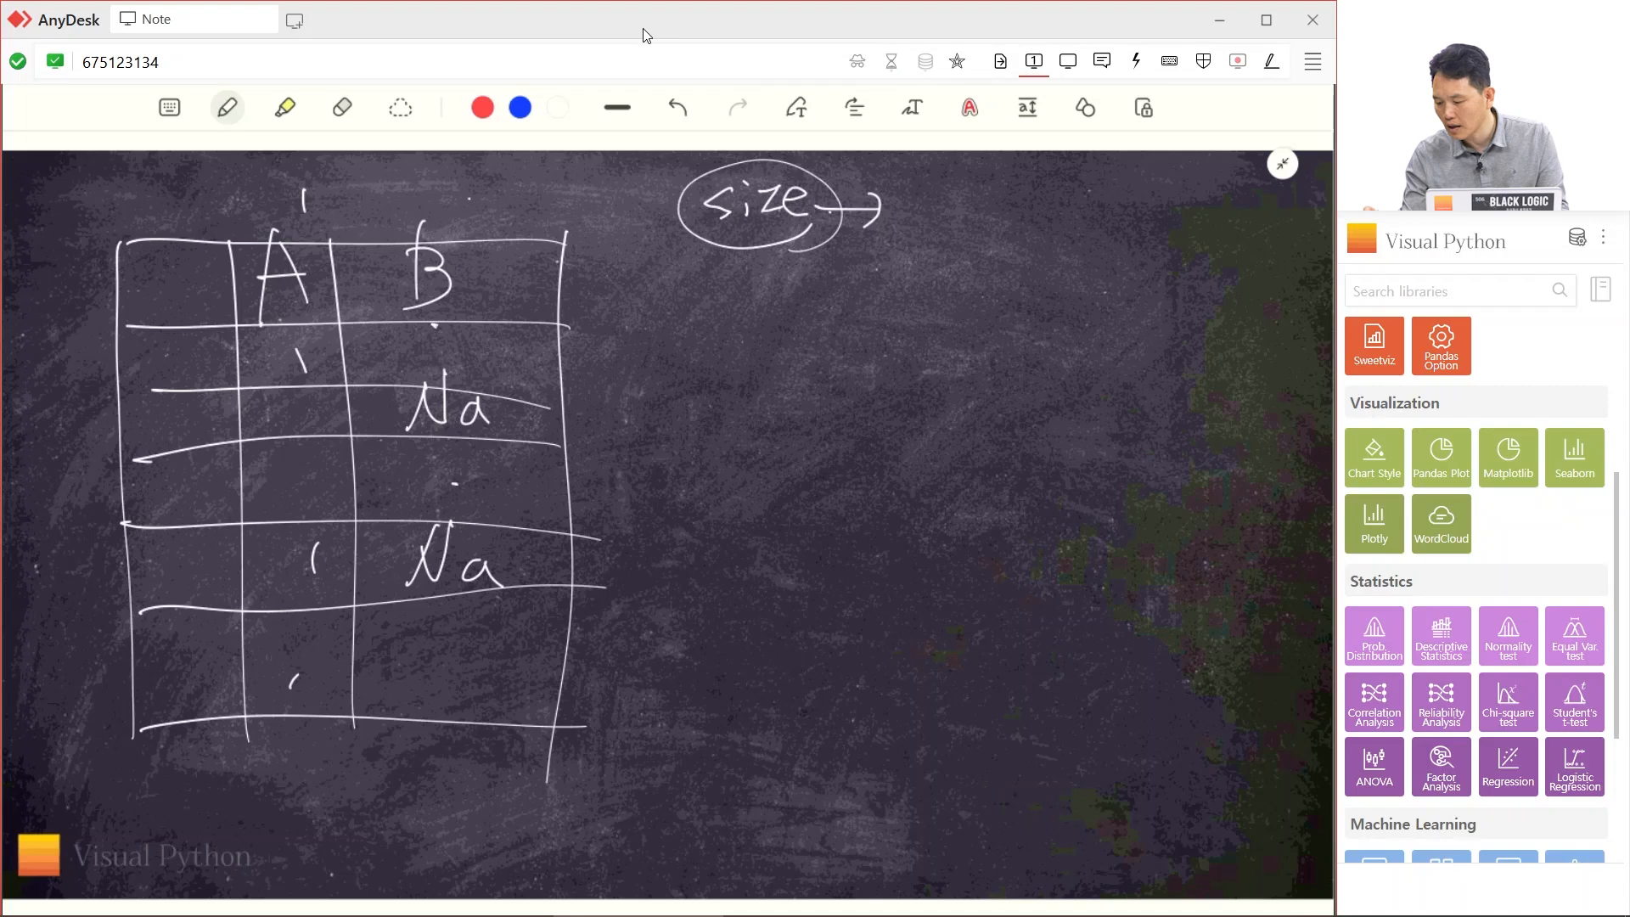
left_click_drag(596, 410, 626, 424)
left_click_drag(620, 543, 653, 558)
left_click_drag(634, 548, 633, 584)
mouse_move(618, 661)
left_mouse_down()
mouse_move(606, 707)
mouse_move(690, 654)
left_mouse_up()
left_click_drag(974, 176, 959, 239)
left_click_drag(963, 179, 1034, 180)
- Write "count" with an arrow to A: 5 and B: 3 below size, and circle both Na cells
mouse_move(722, 314)
left_mouse_down()
mouse_move(703, 335)
mouse_move(715, 348)
left_mouse_up()
left_click_drag(740, 322, 809, 336)
mouse_move(816, 264)
left_mouse_down()
mouse_move(821, 352)
mouse_move(828, 299)
left_mouse_up()
mouse_move(843, 314)
left_mouse_down()
mouse_move(883, 314)
mouse_move(875, 337)
mouse_move(944, 297)
mouse_move(958, 356)
left_mouse_up()
left_click_drag(927, 335, 947, 333)
left_click_drag(931, 408, 933, 461)
left_click_drag(932, 408, 961, 459)
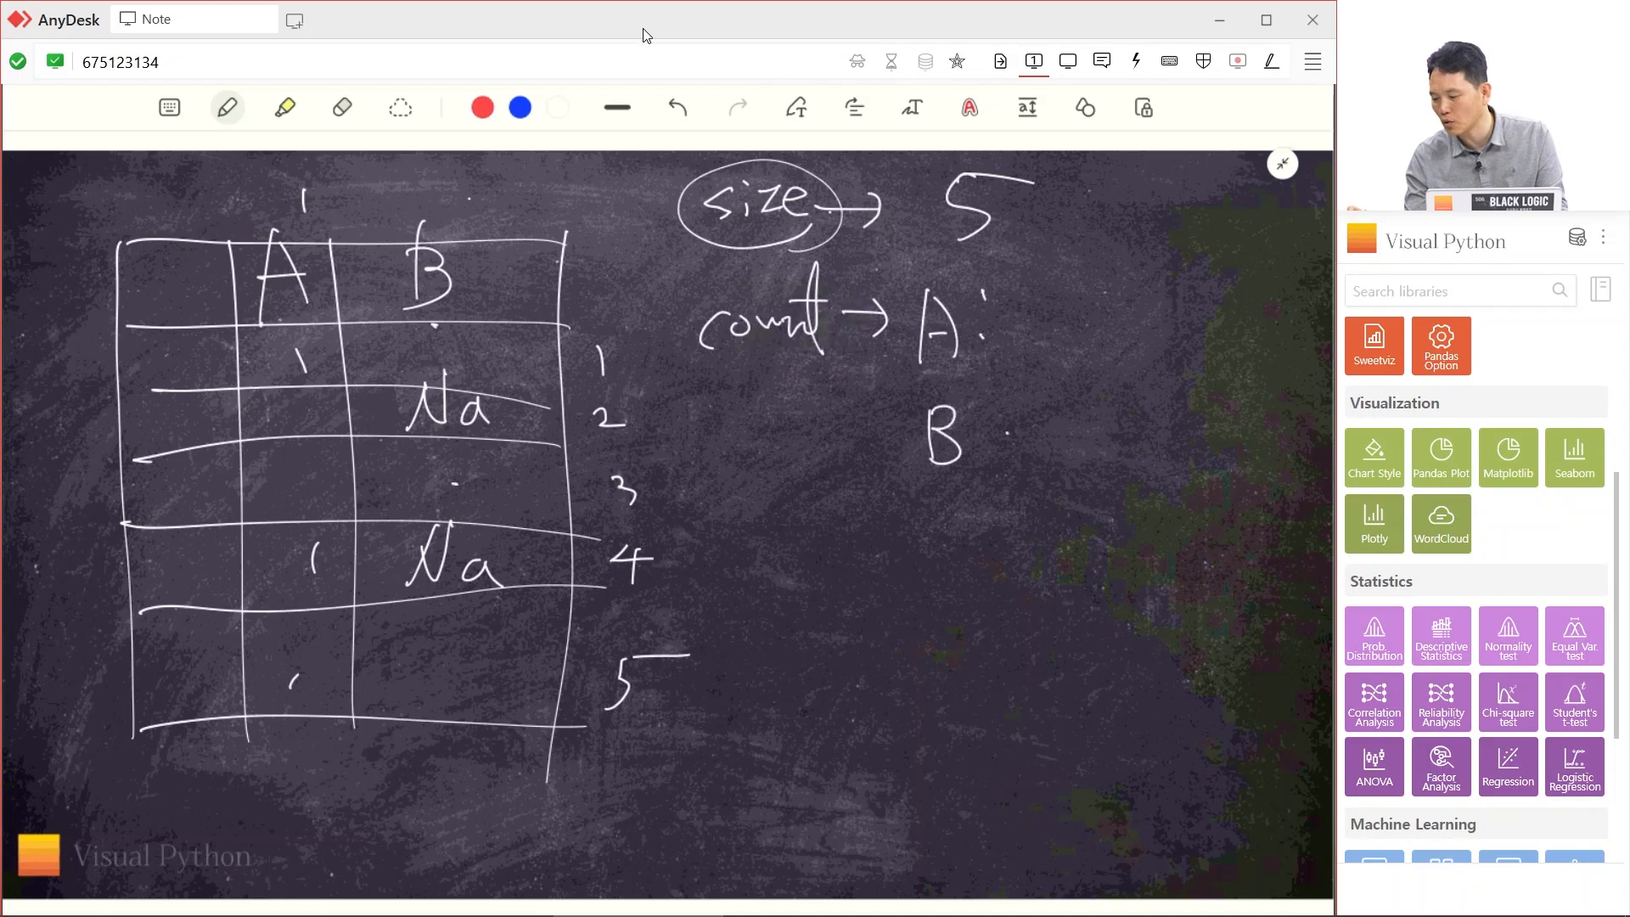
left_click_drag(1071, 289, 1072, 348)
left_click_drag(1069, 316, 1103, 310)
left_click_drag(476, 378, 501, 425)
mouse_move(497, 565)
left_mouse_down()
mouse_move(475, 607)
mouse_move(488, 624)
left_mouse_up()
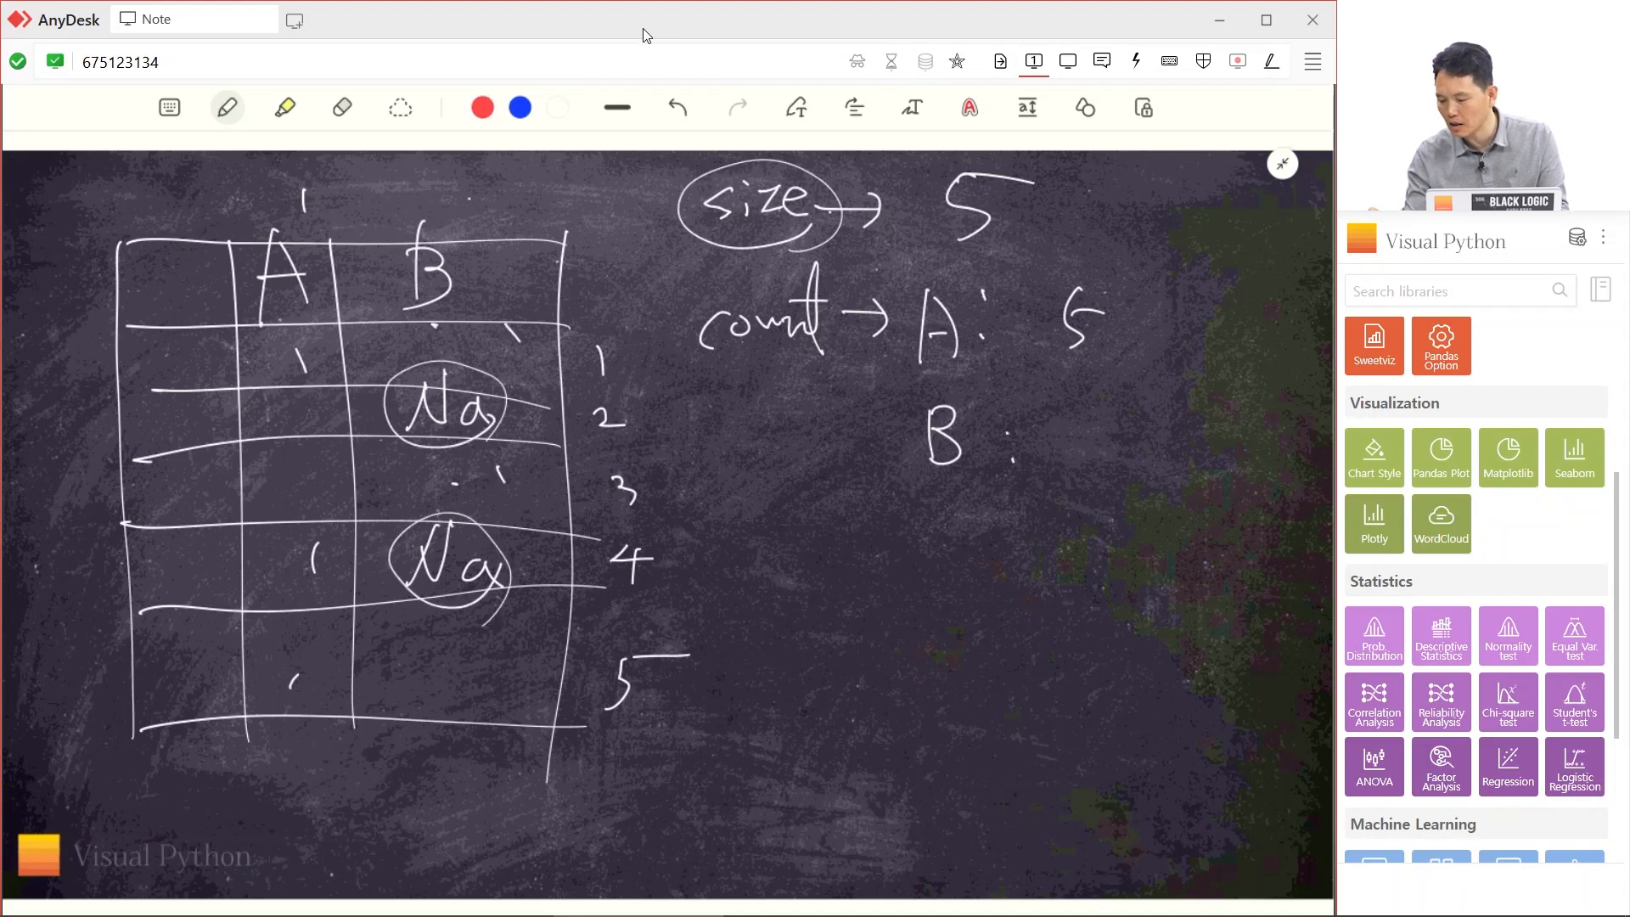
left_click_drag(1069, 415, 1072, 467)
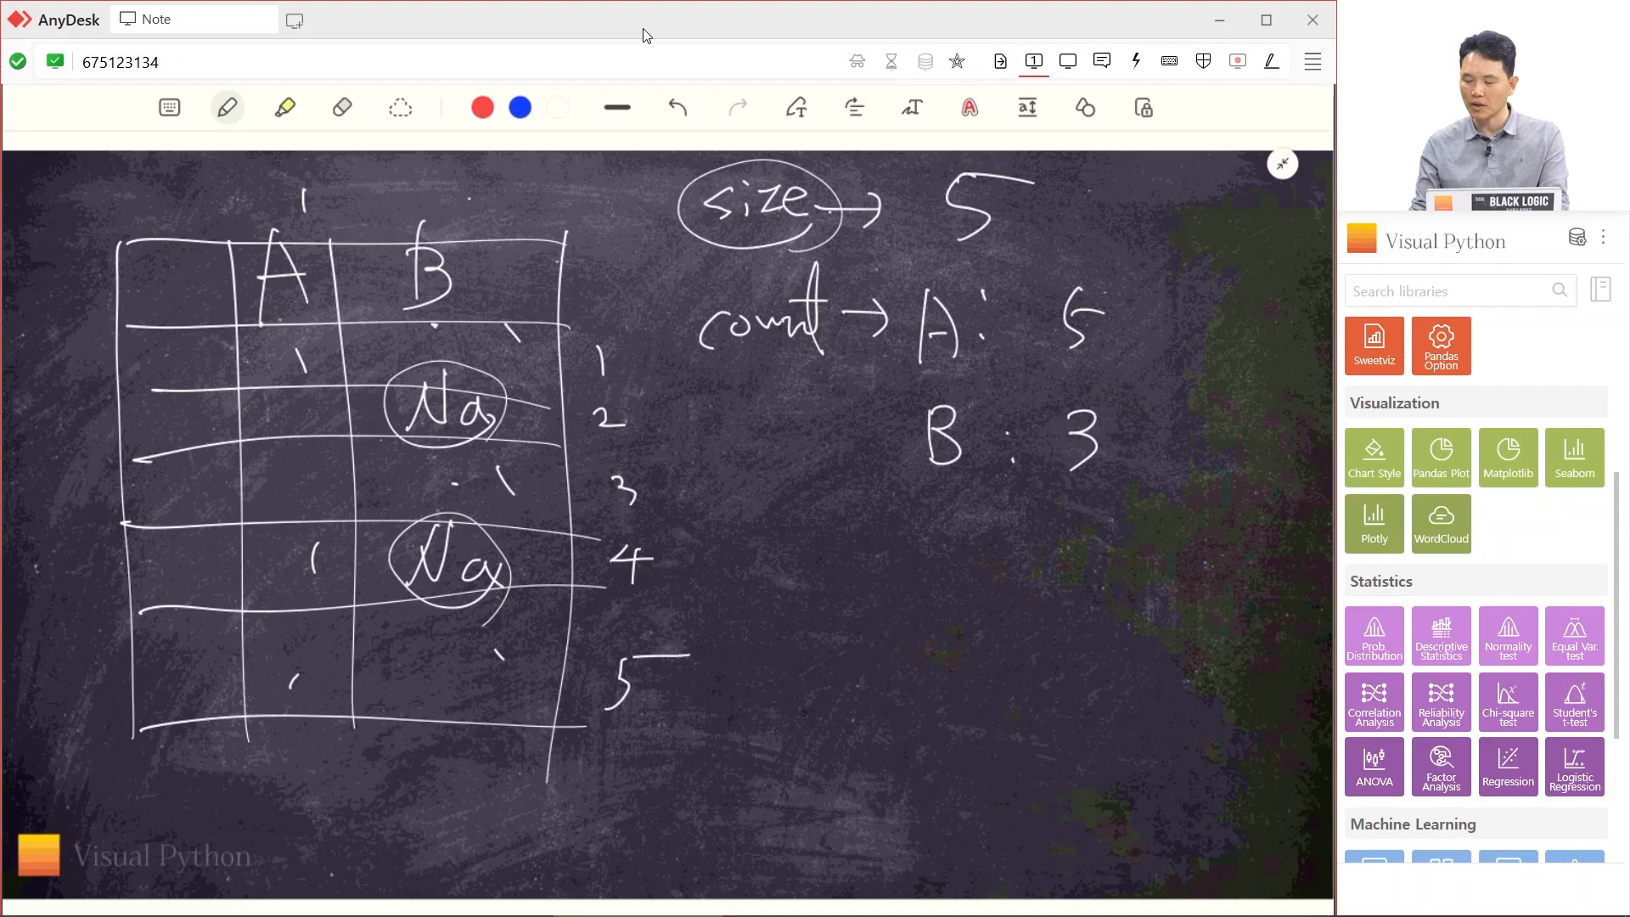
- Draw a small result table for count with columns A and B holding 5 and 3
mouse_move(810, 531)
left_mouse_down()
mouse_move(825, 808)
mouse_move(1102, 531)
mouse_move(1106, 839)
left_mouse_up()
left_click_drag(845, 813, 1086, 789)
left_click_drag(837, 624, 1083, 622)
left_click_drag(971, 505, 1012, 839)
mouse_move(893, 637)
left_mouse_down()
mouse_move(938, 550)
mouse_move(975, 626)
left_mouse_up()
left_click_drag(917, 609, 961, 601)
mouse_move(927, 669)
left_mouse_down()
mouse_move(932, 722)
mouse_move(904, 740)
left_mouse_up()
left_click_drag(930, 687, 977, 679)
left_click_drag(1041, 540, 1042, 602)
mouse_move(1040, 552)
left_mouse_down()
mouse_move(1066, 594)
mouse_move(1052, 613)
left_mouse_up()
left_click_drag(1041, 675, 1051, 747)
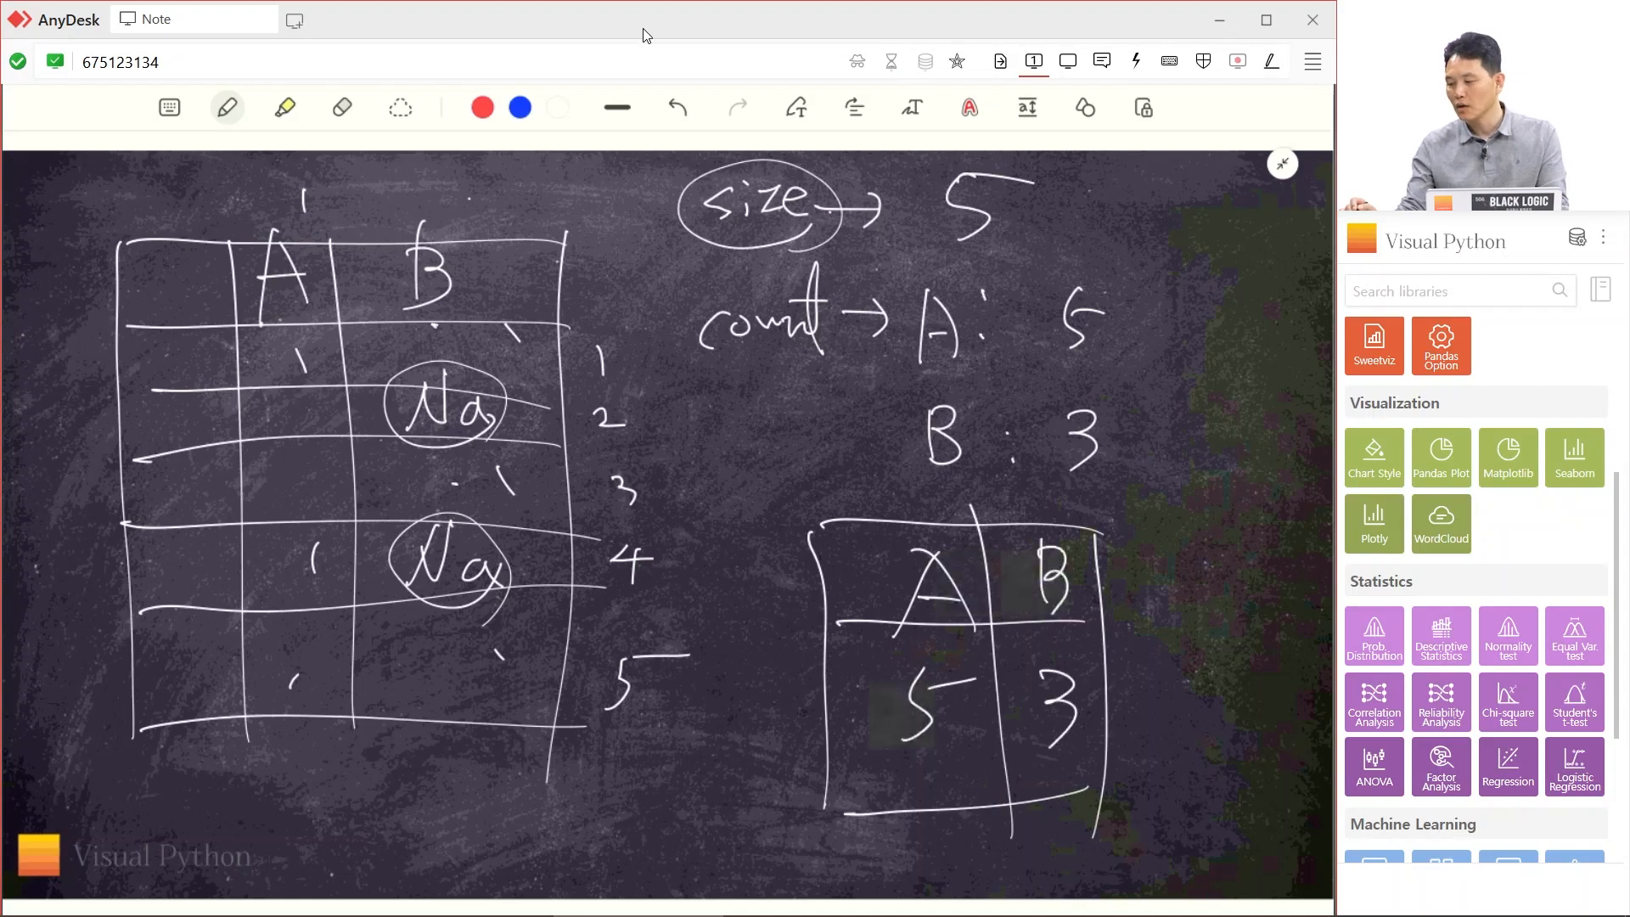
- Underline the size line and draw a separate single-column result table headed "size" containing 5
left_click_drag(692, 253, 1037, 236)
mouse_move(1172, 530)
left_mouse_down()
mouse_move(1200, 828)
mouse_move(1270, 769)
mouse_move(1202, 825)
left_mouse_up()
left_click_drag(1178, 638, 1249, 633)
mouse_move(1212, 567)
left_mouse_down()
mouse_move(1195, 596)
mouse_move(1228, 590)
left_mouse_up()
mouse_move(1249, 577)
left_mouse_down()
mouse_move(1275, 601)
mouse_move(1318, 584)
left_mouse_up()
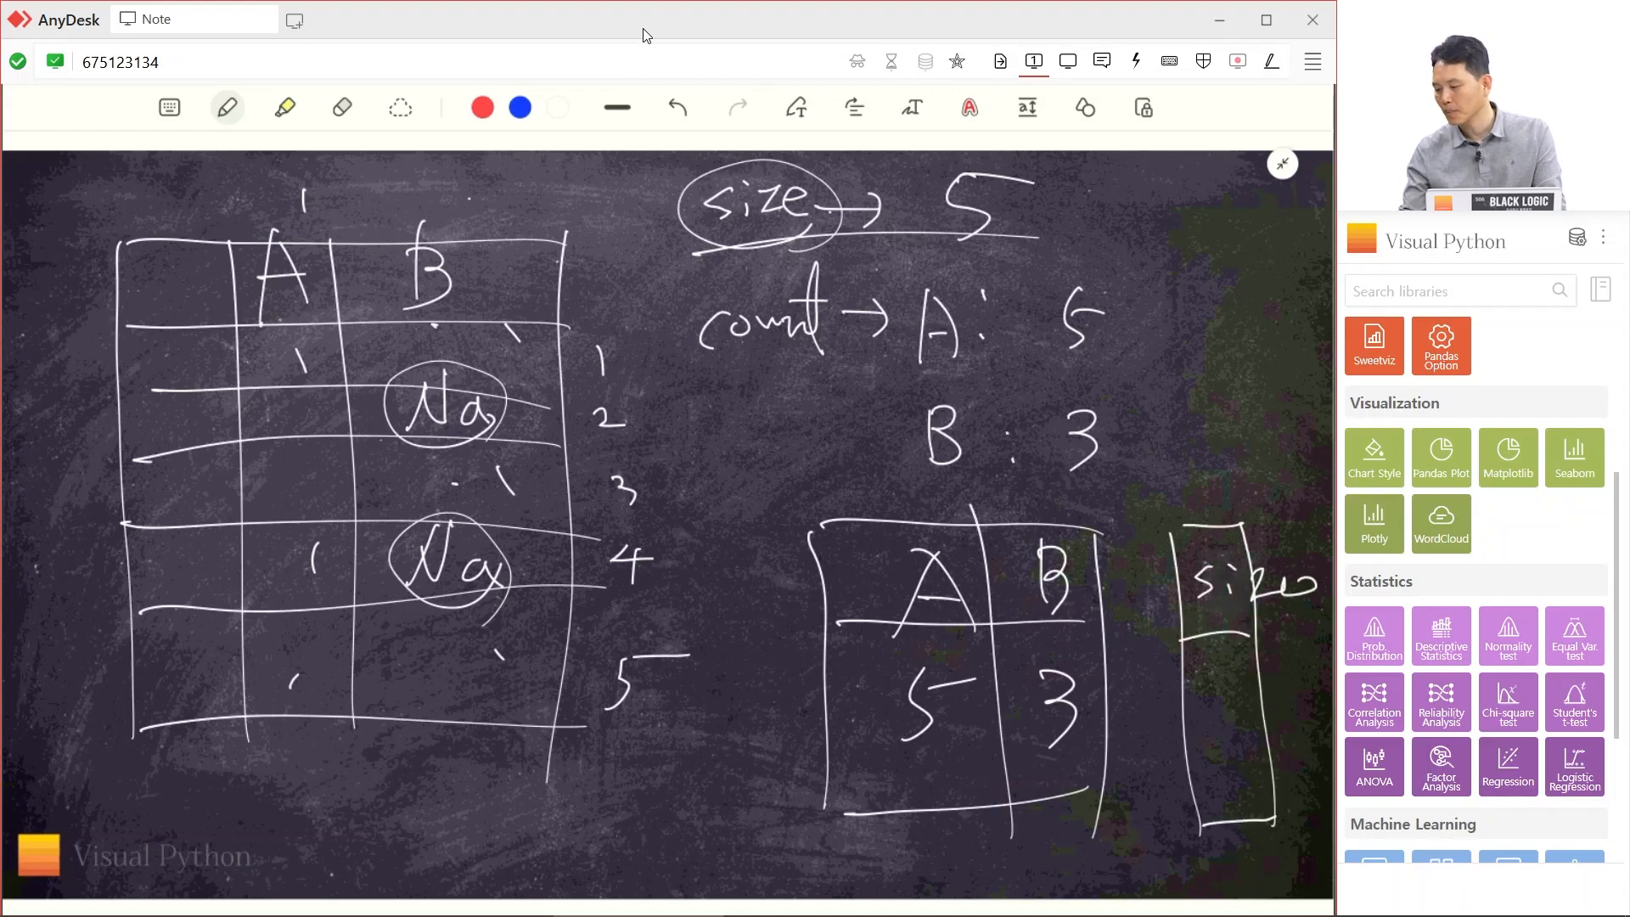
left_click_drag(1240, 703, 1221, 771)
left_click_drag(1233, 718, 1269, 715)
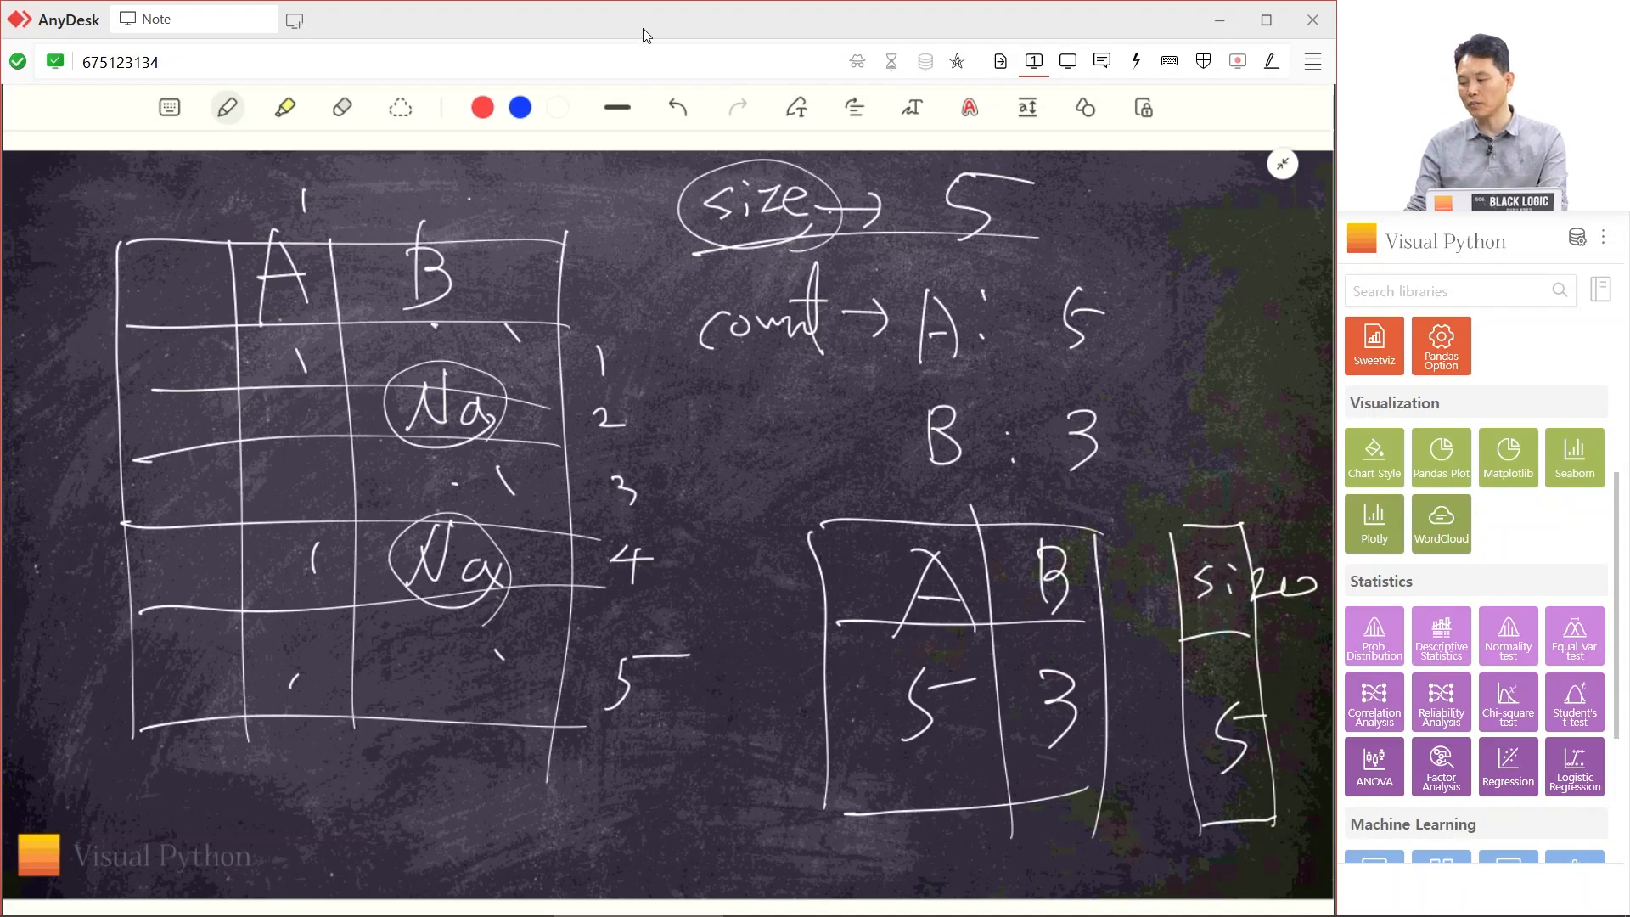
- Label the size column with a circled S and the A/B result table with a circled "Data", adding arrows to the headings
left_click_drag(1211, 519, 1185, 531)
left_click_drag(1202, 426, 1198, 508)
left_click_drag(1184, 481, 1228, 484)
left_click_drag(1235, 370, 1197, 408)
left_click_drag(1222, 343, 1269, 433)
mouse_move(882, 474)
left_mouse_down()
mouse_move(884, 519)
mouse_move(910, 495)
left_mouse_up()
left_click_drag(1018, 469, 1023, 521)
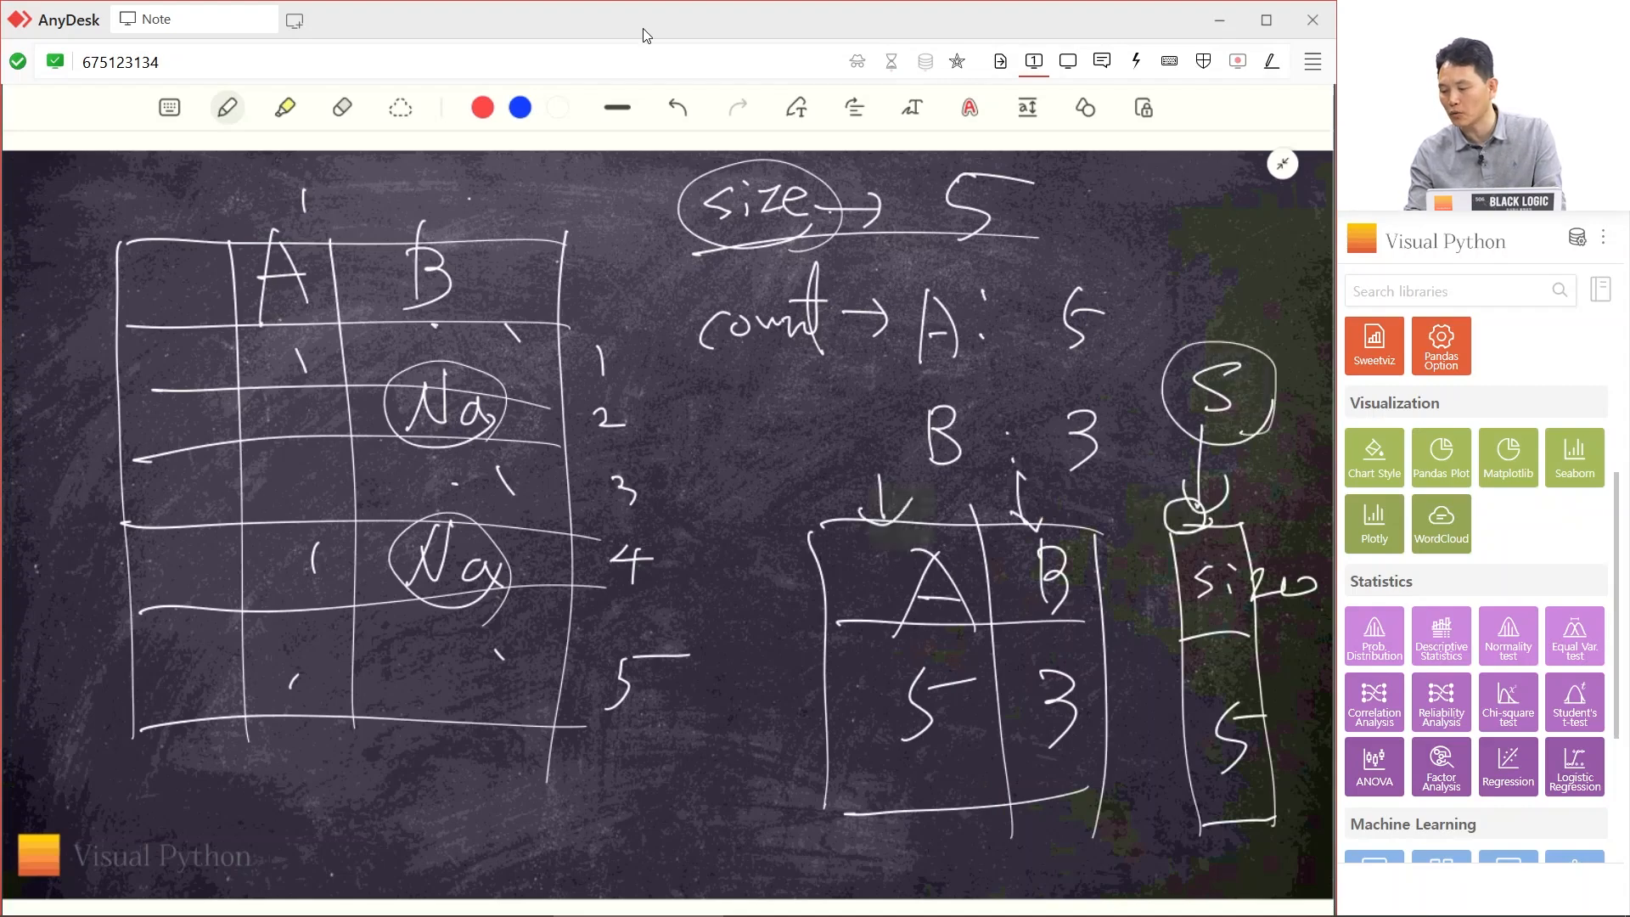
mouse_move(769, 445)
left_mouse_down()
mouse_move(772, 505)
mouse_move(819, 497)
left_mouse_up()
mouse_move(827, 441)
left_mouse_down()
mouse_move(875, 491)
mouse_move(874, 475)
left_mouse_up()
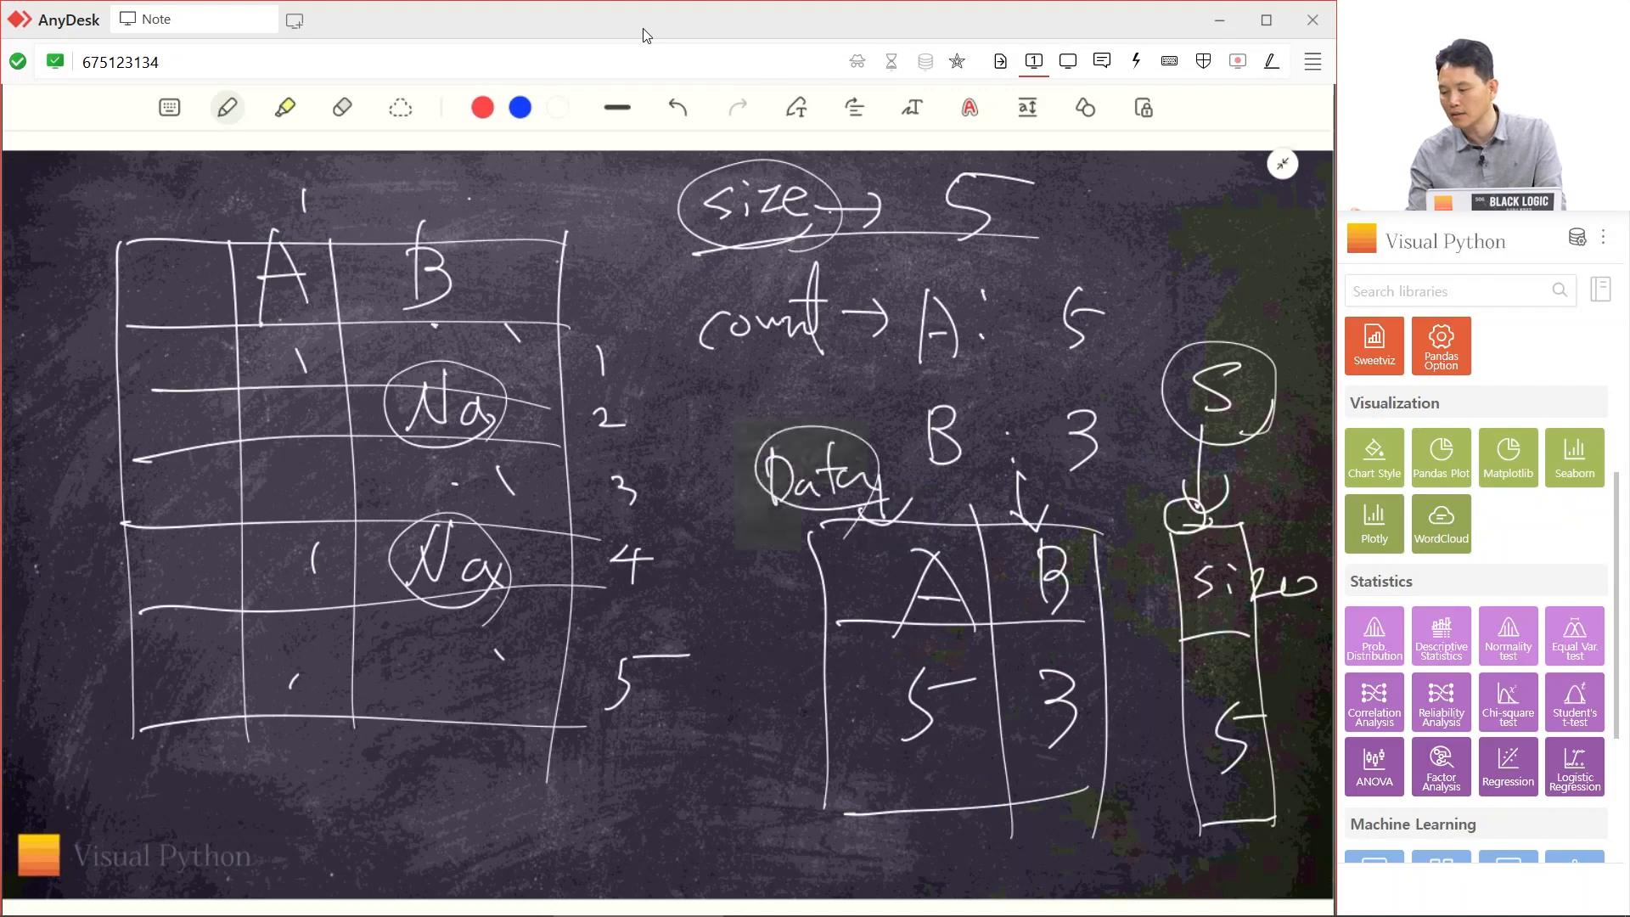
- Underline the words count and size, and circle the values 5 and 3 and the A and B headings in both tables
left_click_drag(689, 363, 856, 356)
mouse_move(1095, 671)
left_mouse_down()
mouse_move(1032, 730)
mouse_move(1108, 679)
left_mouse_up()
left_click_drag(976, 667, 989, 768)
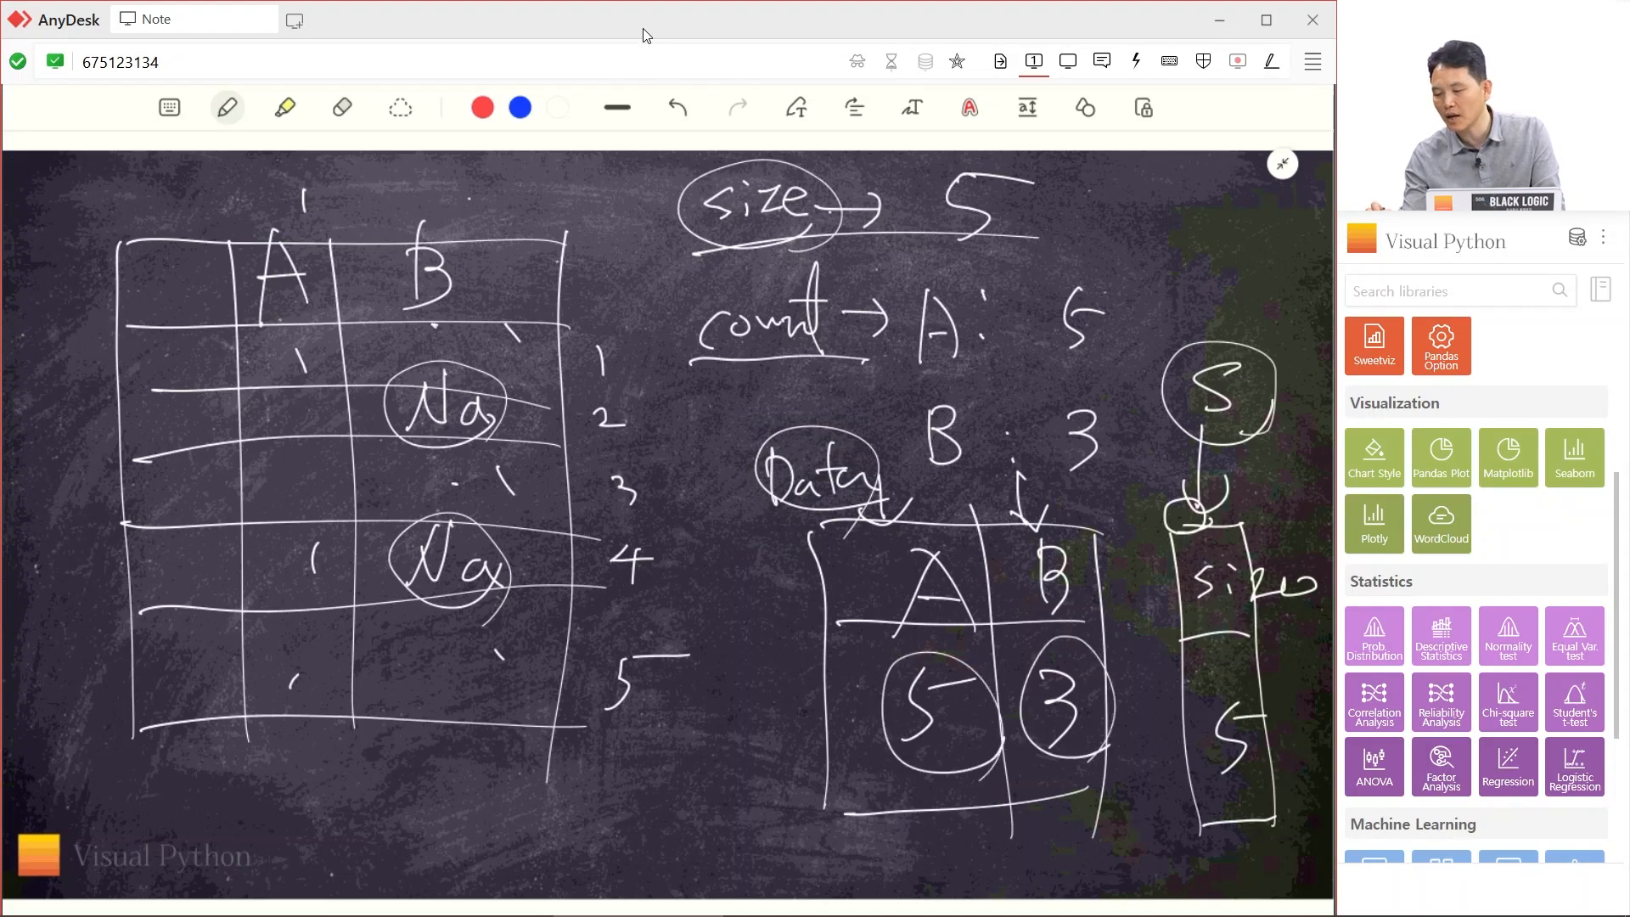
left_click_drag(289, 212, 314, 360)
left_click_drag(442, 222, 467, 318)
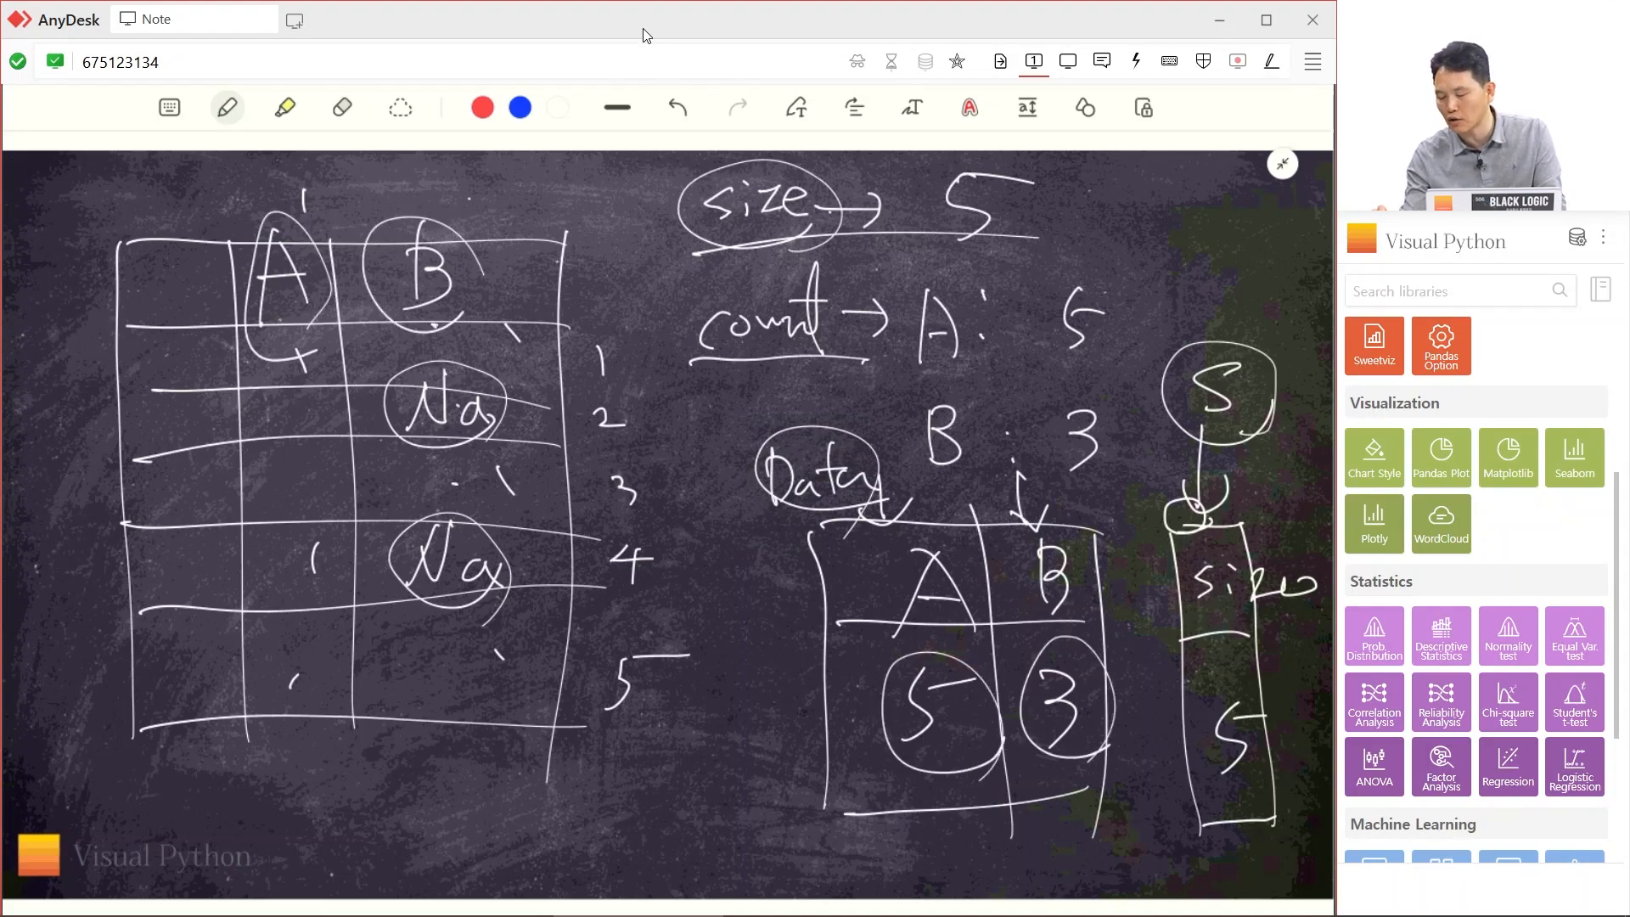
mouse_move(977, 632)
left_mouse_down()
mouse_move(870, 595)
mouse_move(993, 560)
left_mouse_up()
left_click_drag(1048, 543, 1091, 607)
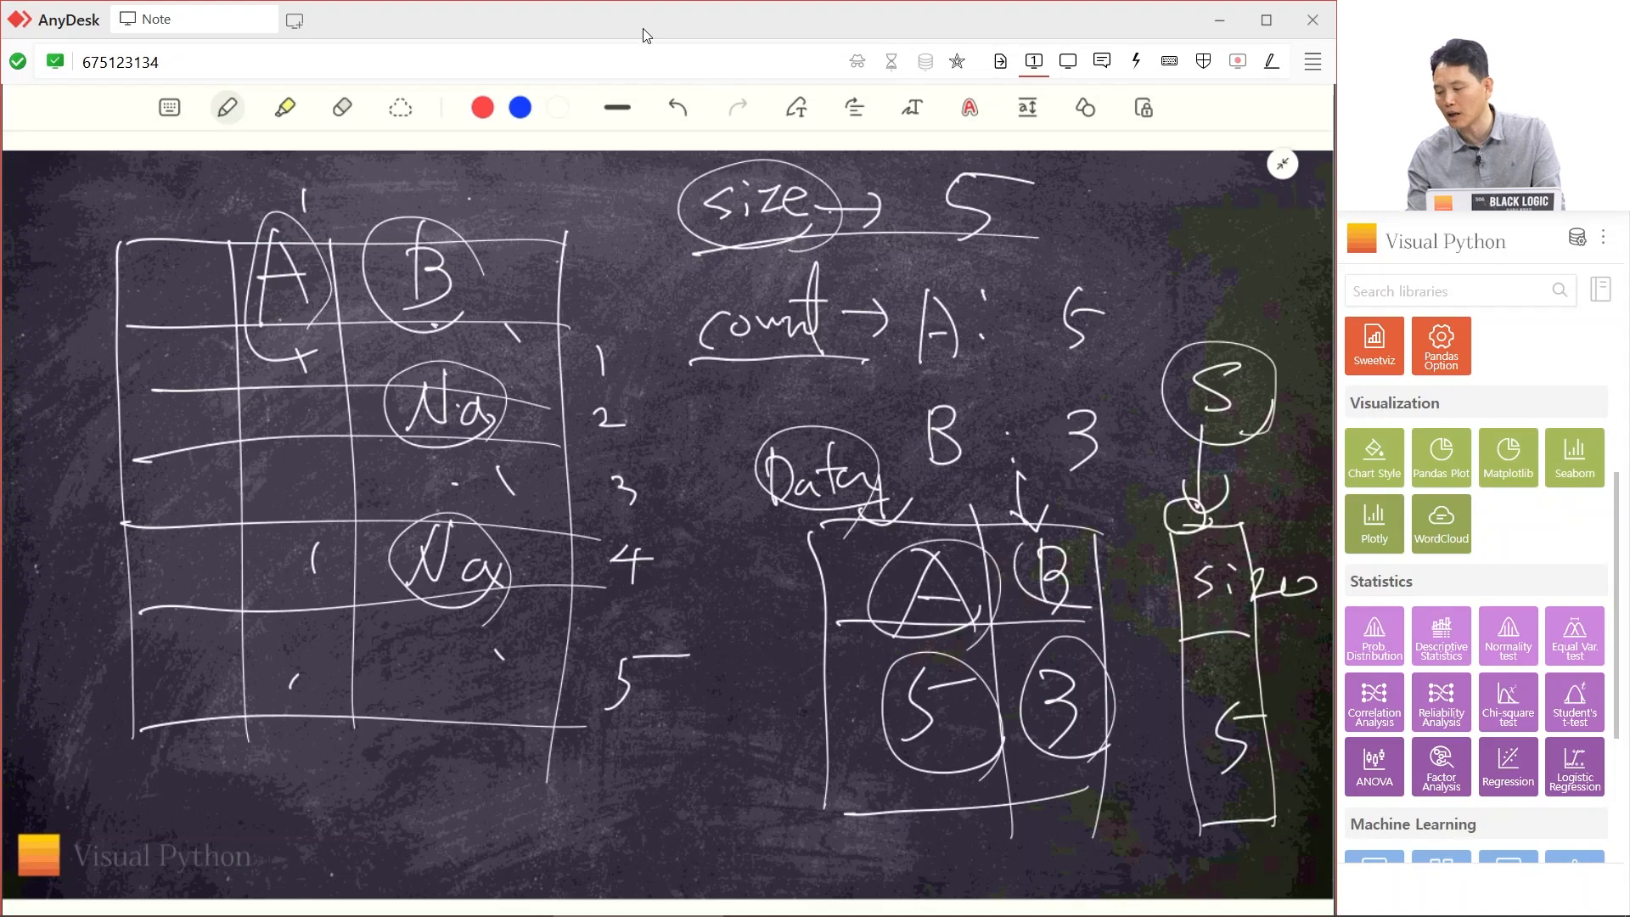
left_click_drag(716, 227, 830, 221)
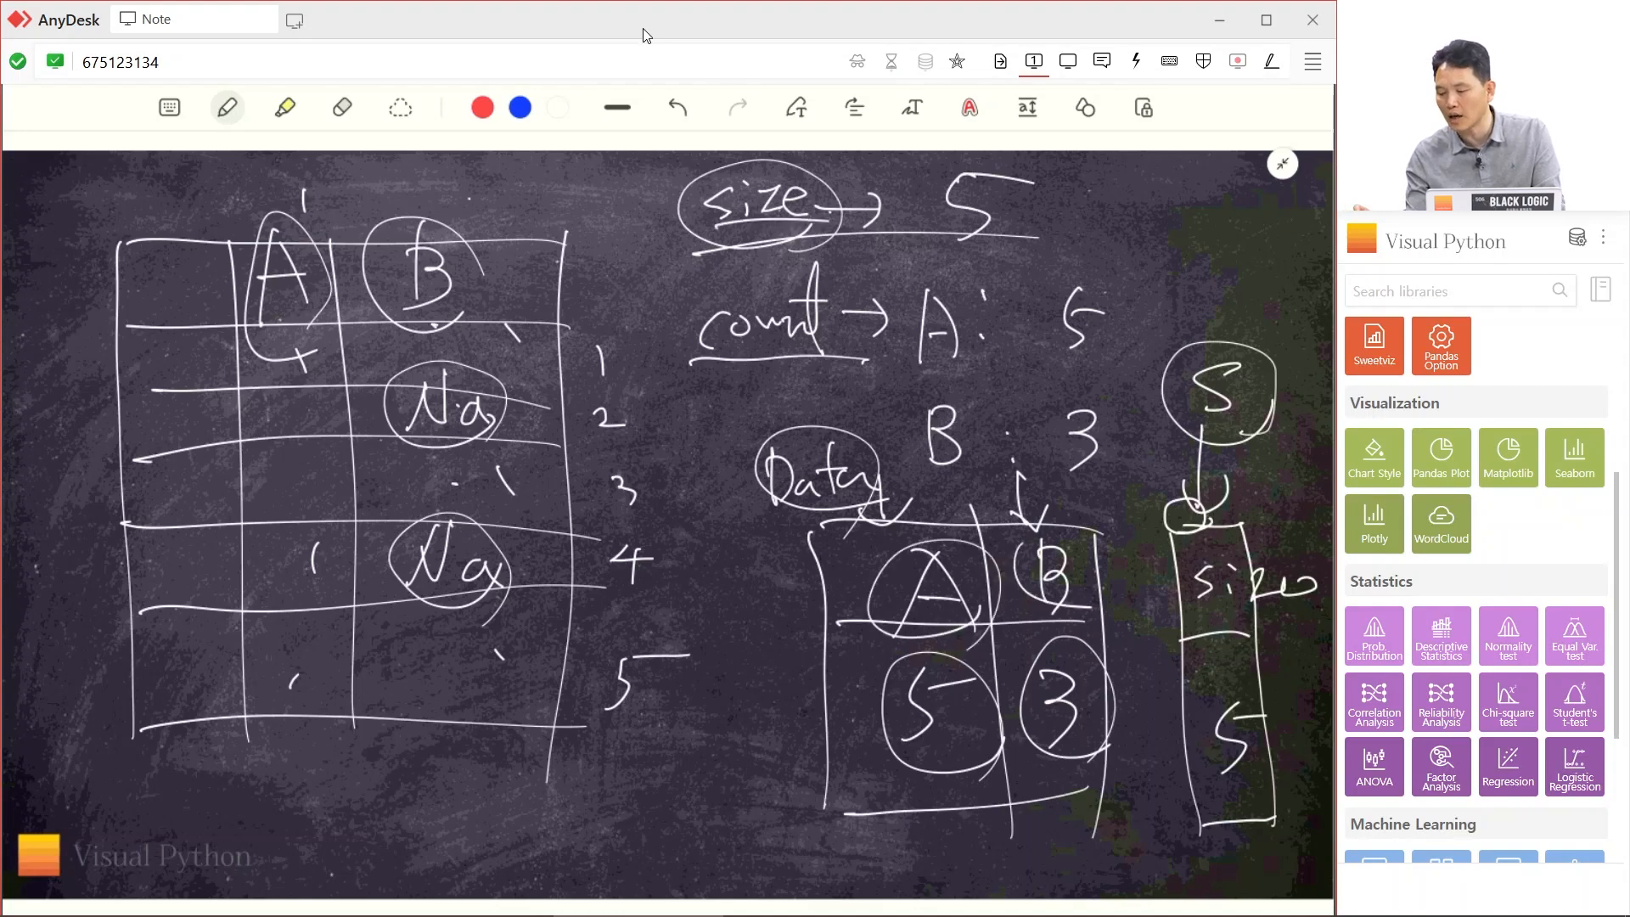
- Underline the source table's row numbers, re-circle its A and B headings, and circle the 5 in the size column
left_click_drag(565, 359, 625, 360)
left_click_drag(564, 411, 615, 416)
left_click_drag(577, 468, 620, 473)
left_click_drag(599, 527, 641, 528)
left_click_drag(582, 595, 635, 590)
left_click_drag(593, 657, 645, 656)
left_click_drag(607, 730, 659, 730)
left_click_drag(323, 233, 255, 335)
left_click_drag(441, 223, 484, 306)
mouse_move(1288, 785)
left_mouse_down()
mouse_move(1223, 825)
mouse_move(1292, 785)
left_mouse_up()
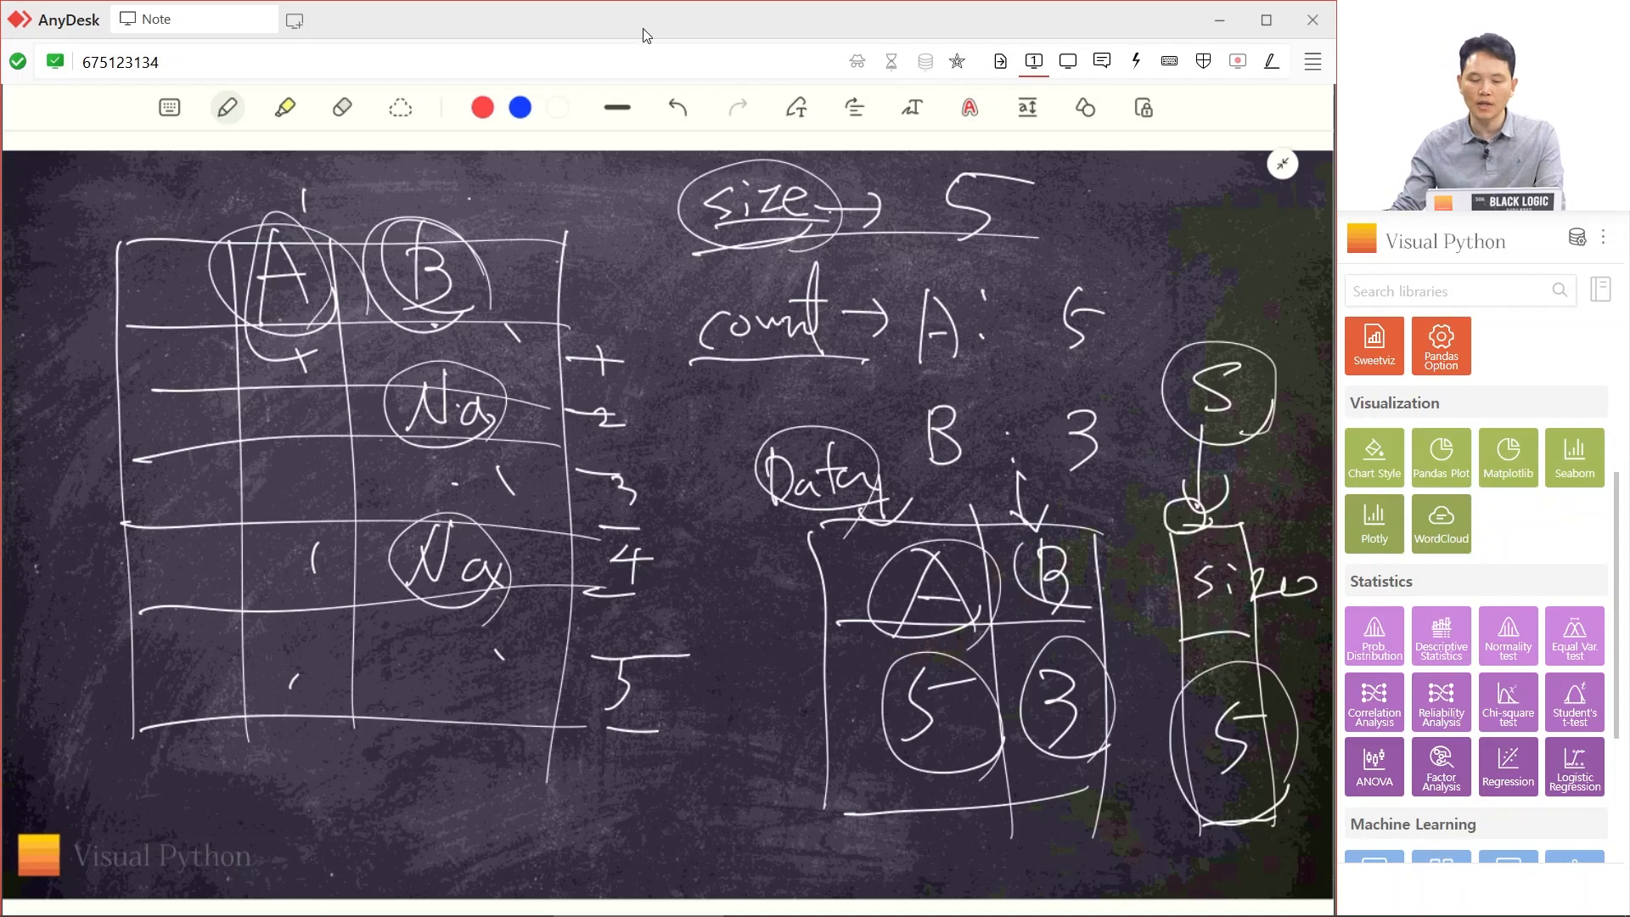
- Return to the Jupyter notebook and review the tips and titanic Groupby practice exercises and the 4-hour count bar chart
left_click(1220, 20)
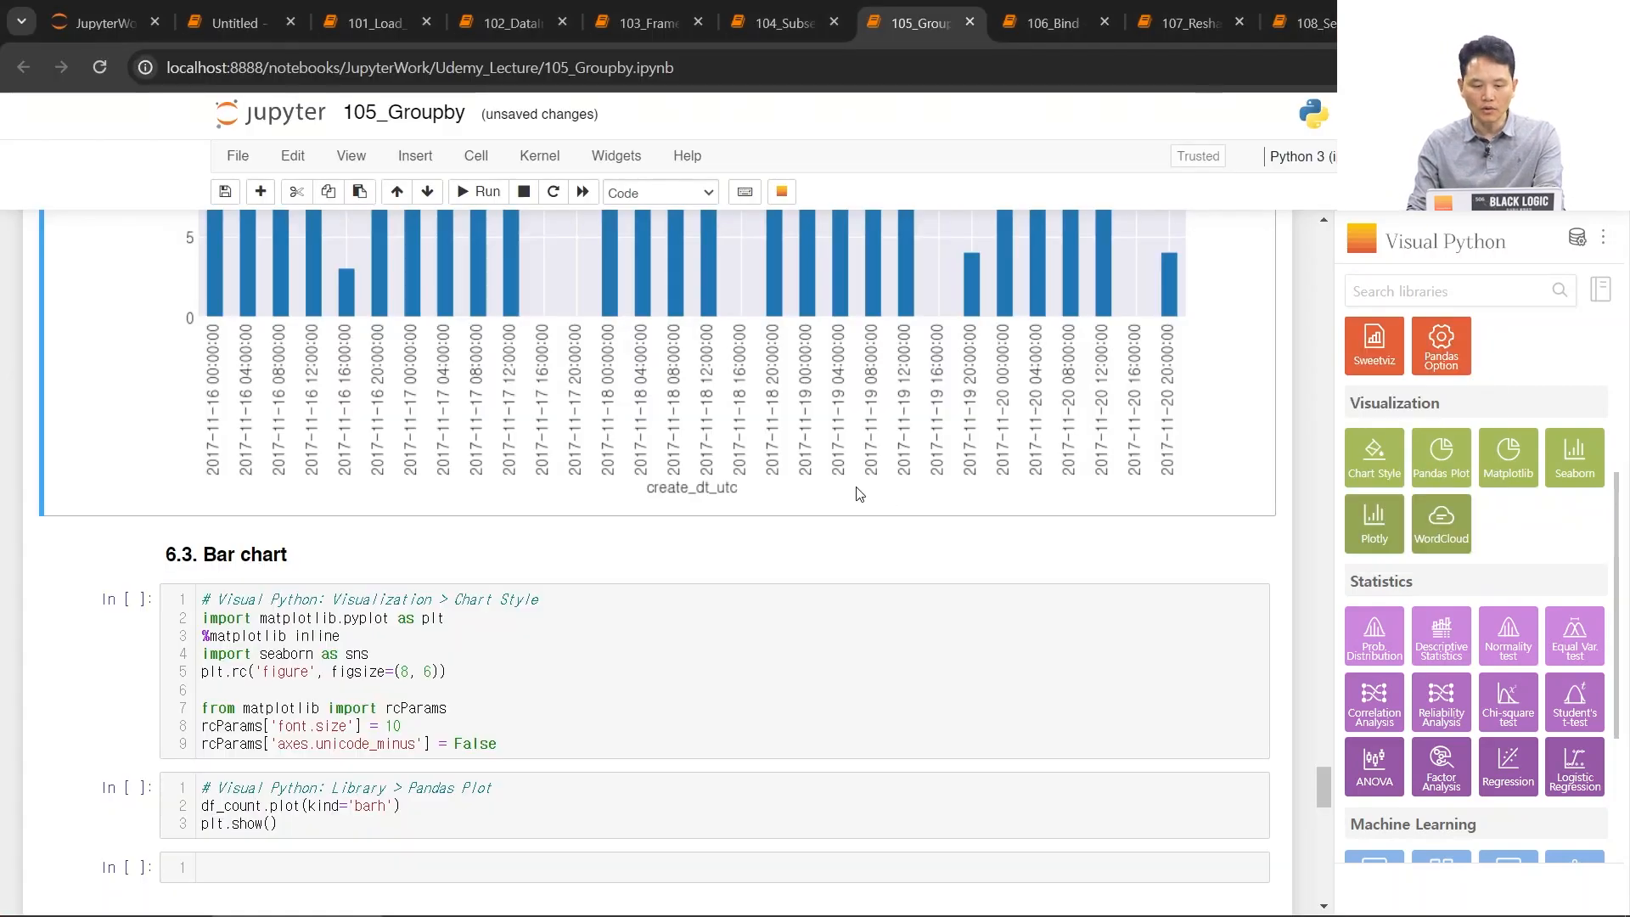
scroll(736, 594, "down", 4)
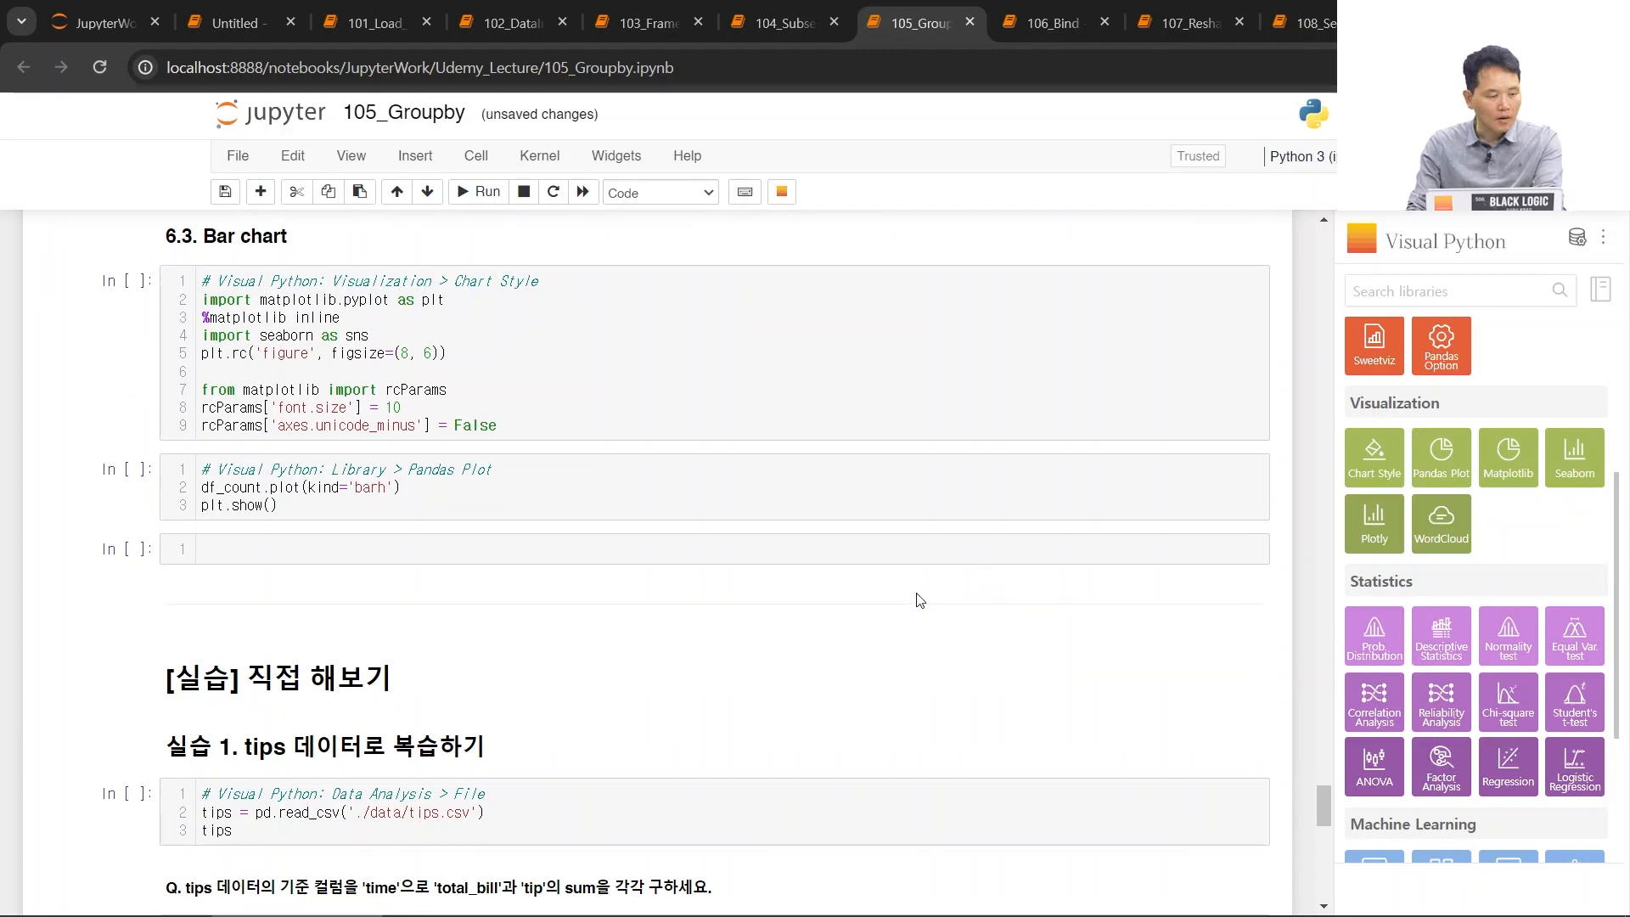
scroll(912, 599, "down", 5)
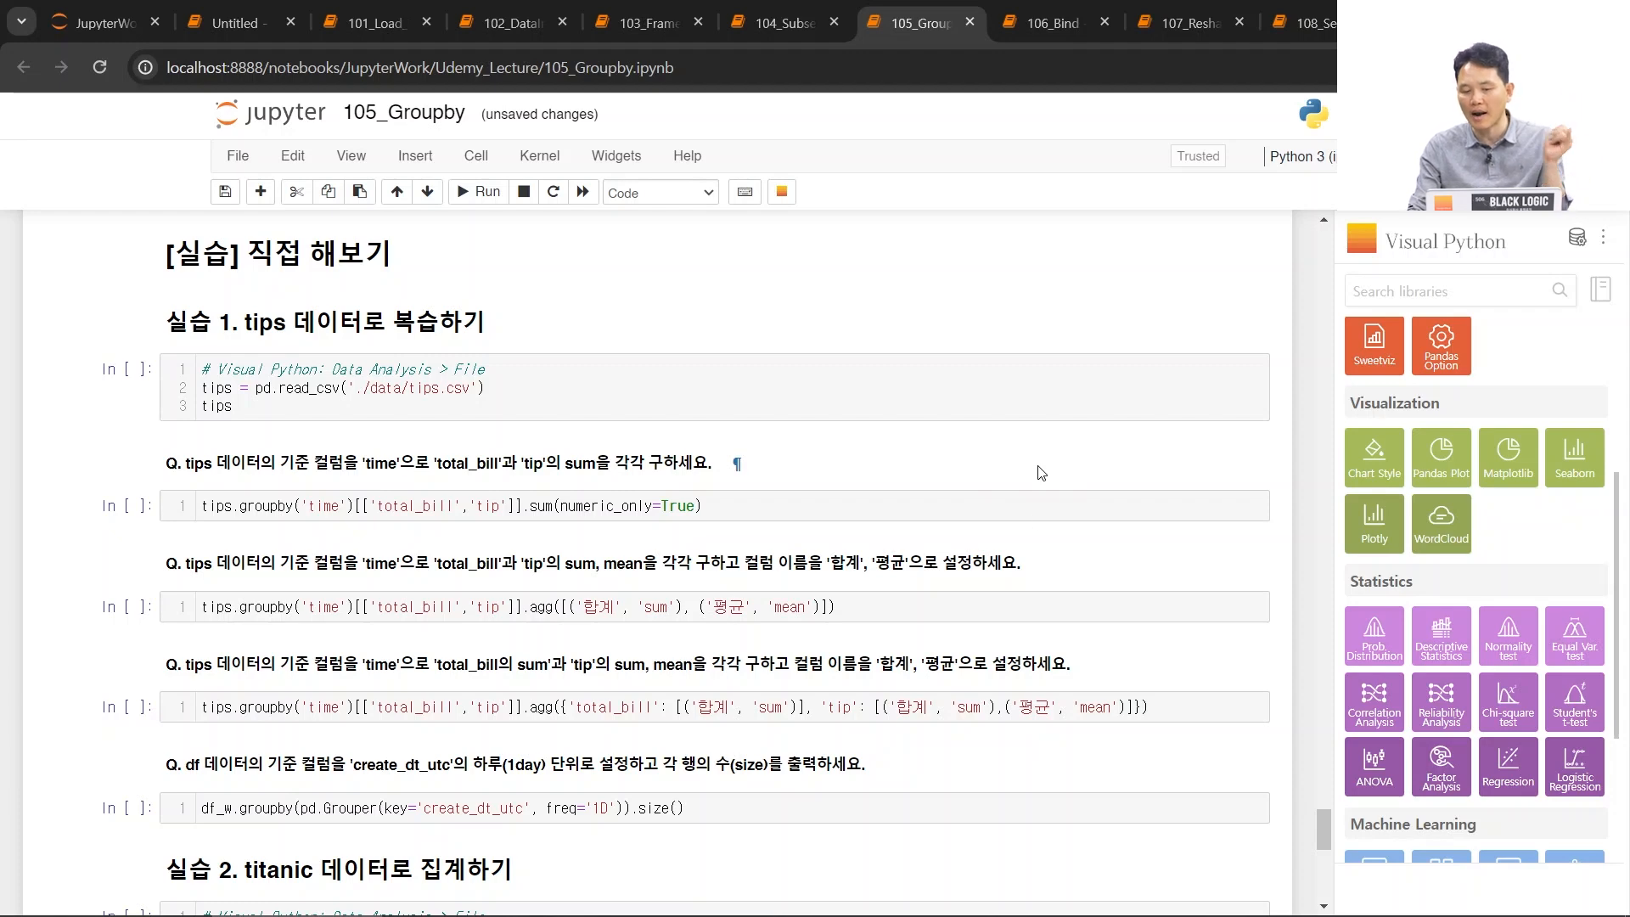
scroll(1003, 581, "down", 10)
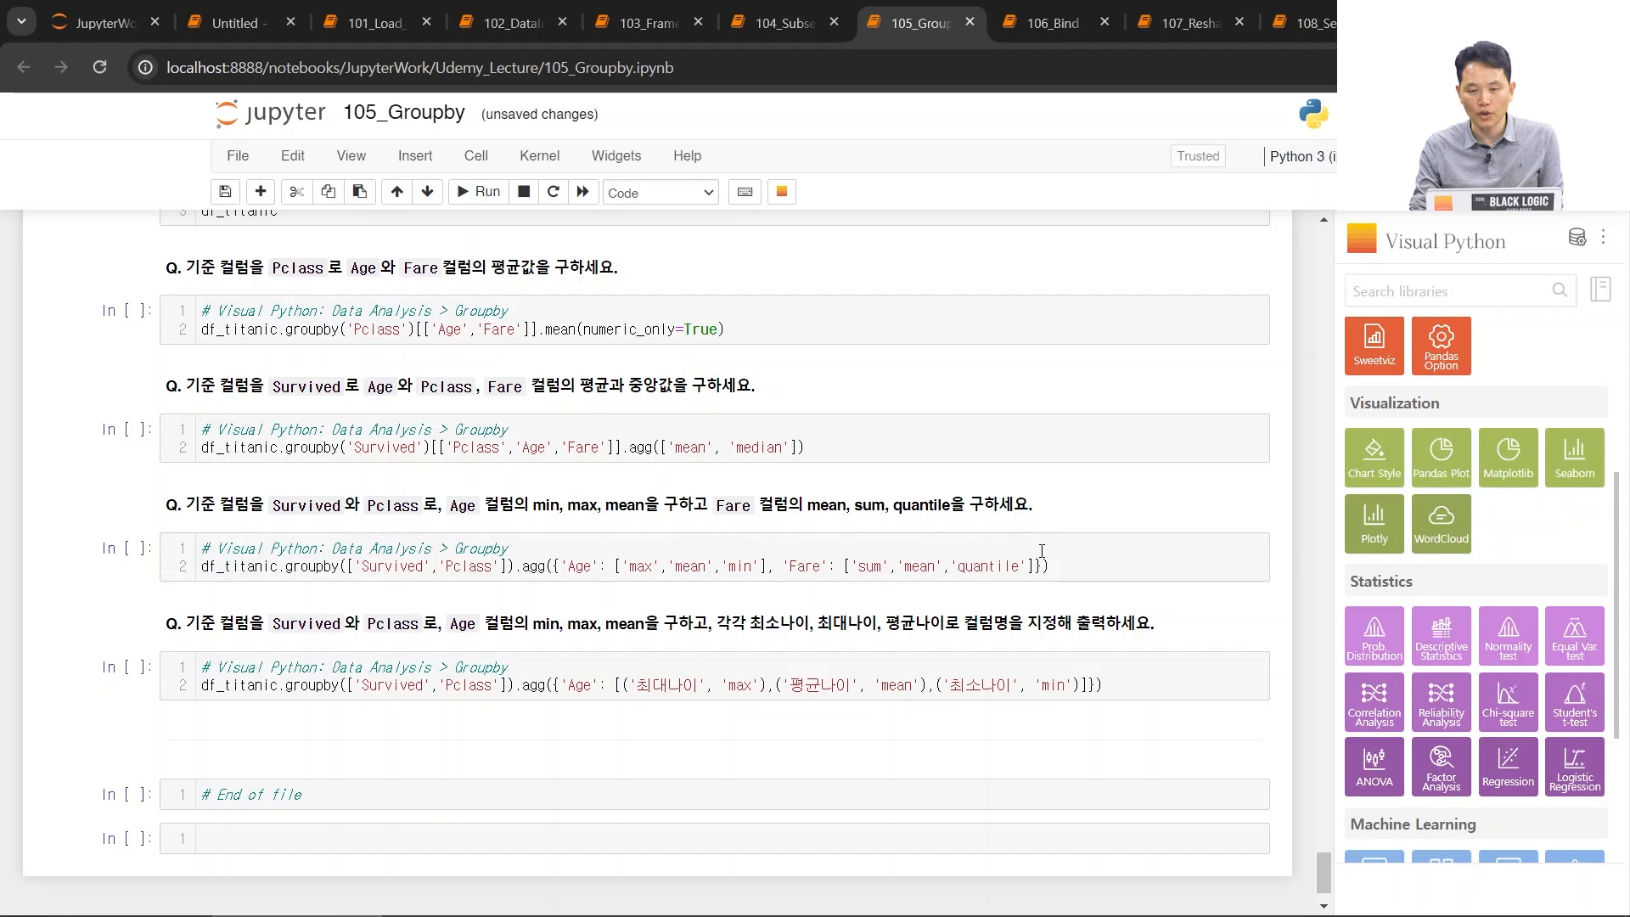
scroll(1065, 531, "up", 15)
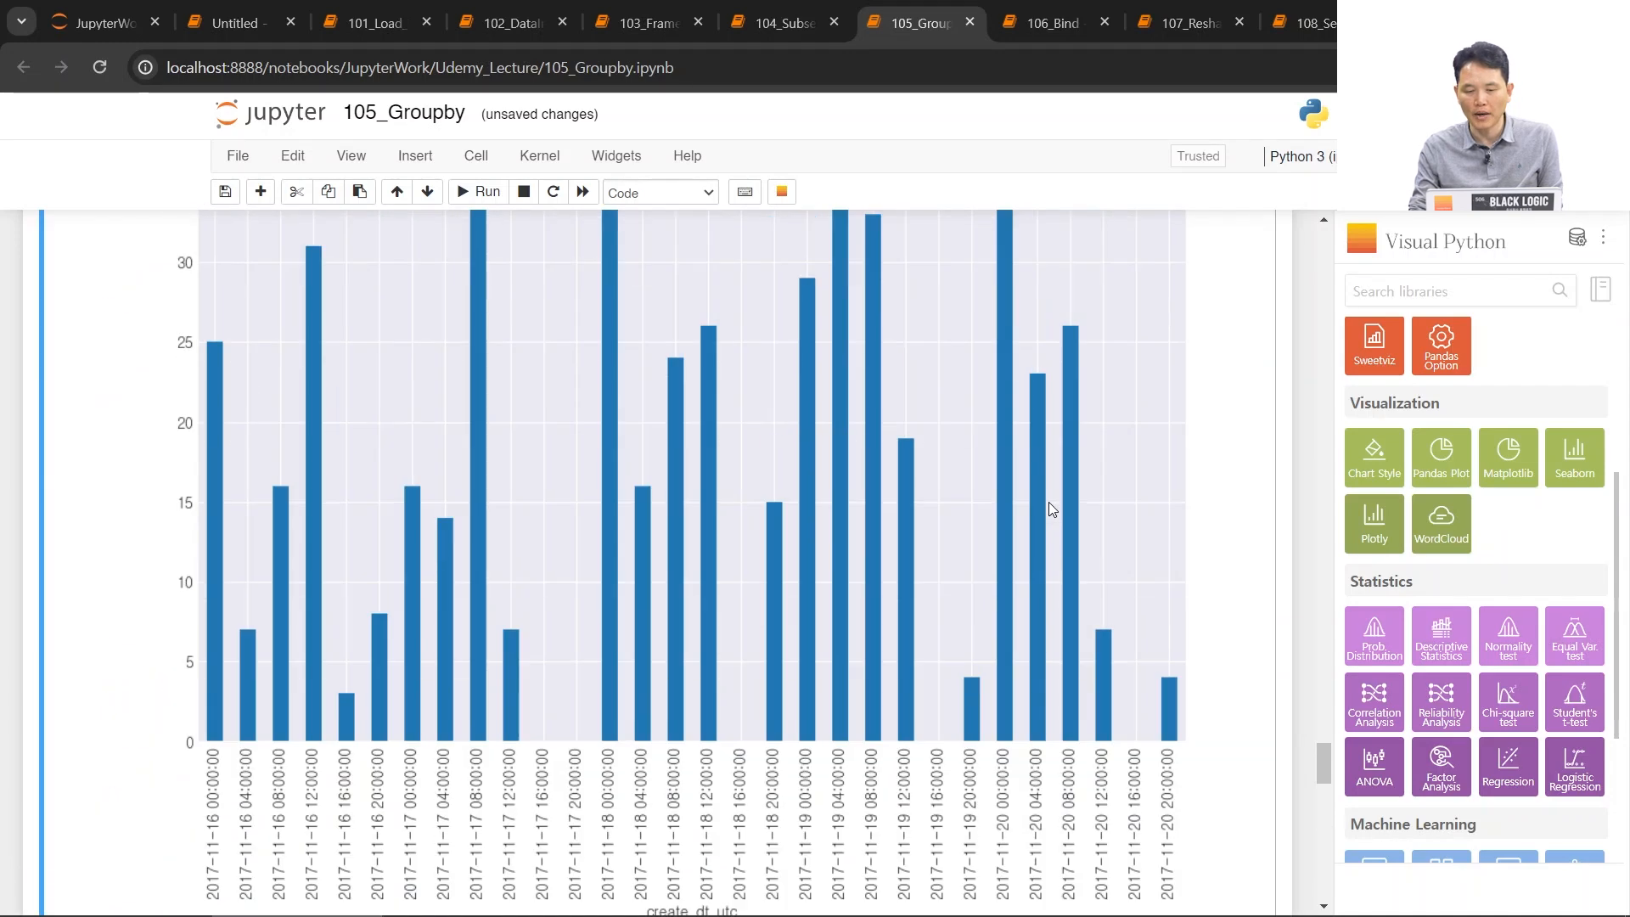
scroll(1508, 458, "up", 3)
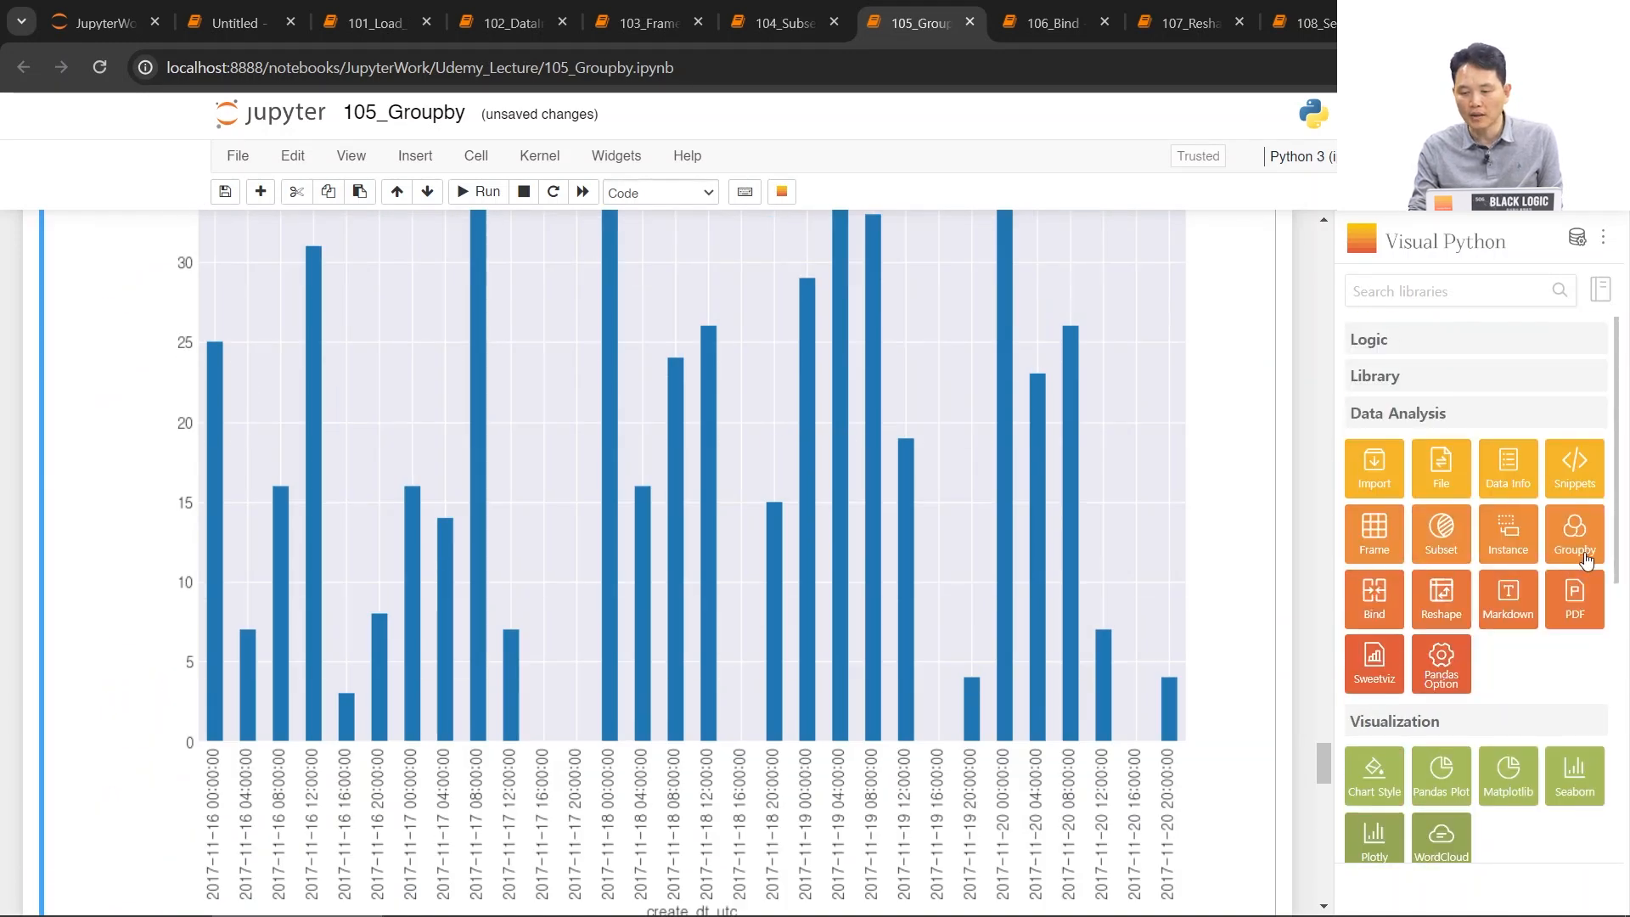